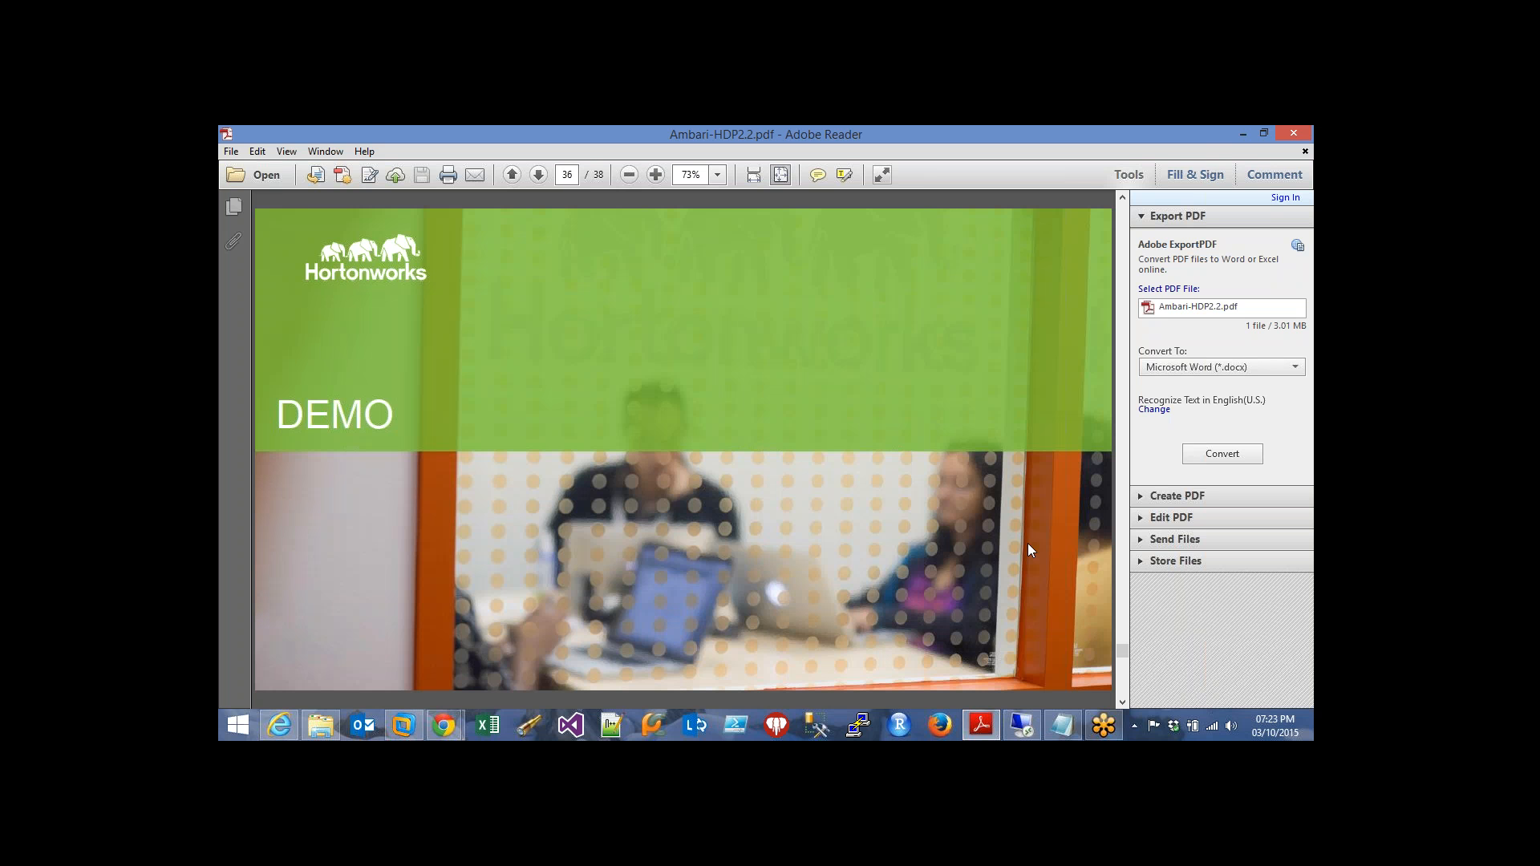
click(403, 725)
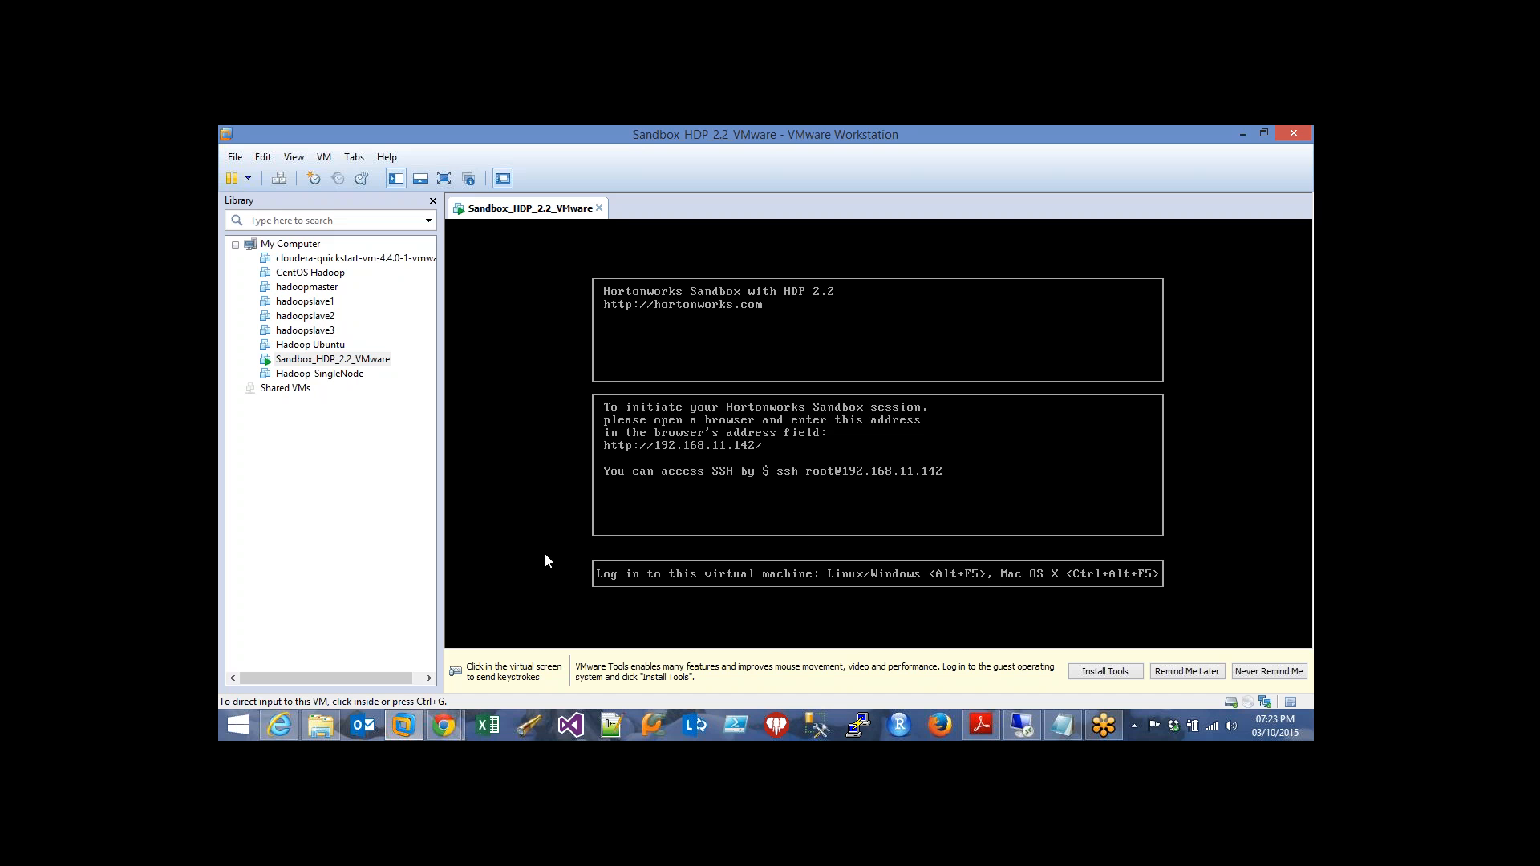
click(450, 726)
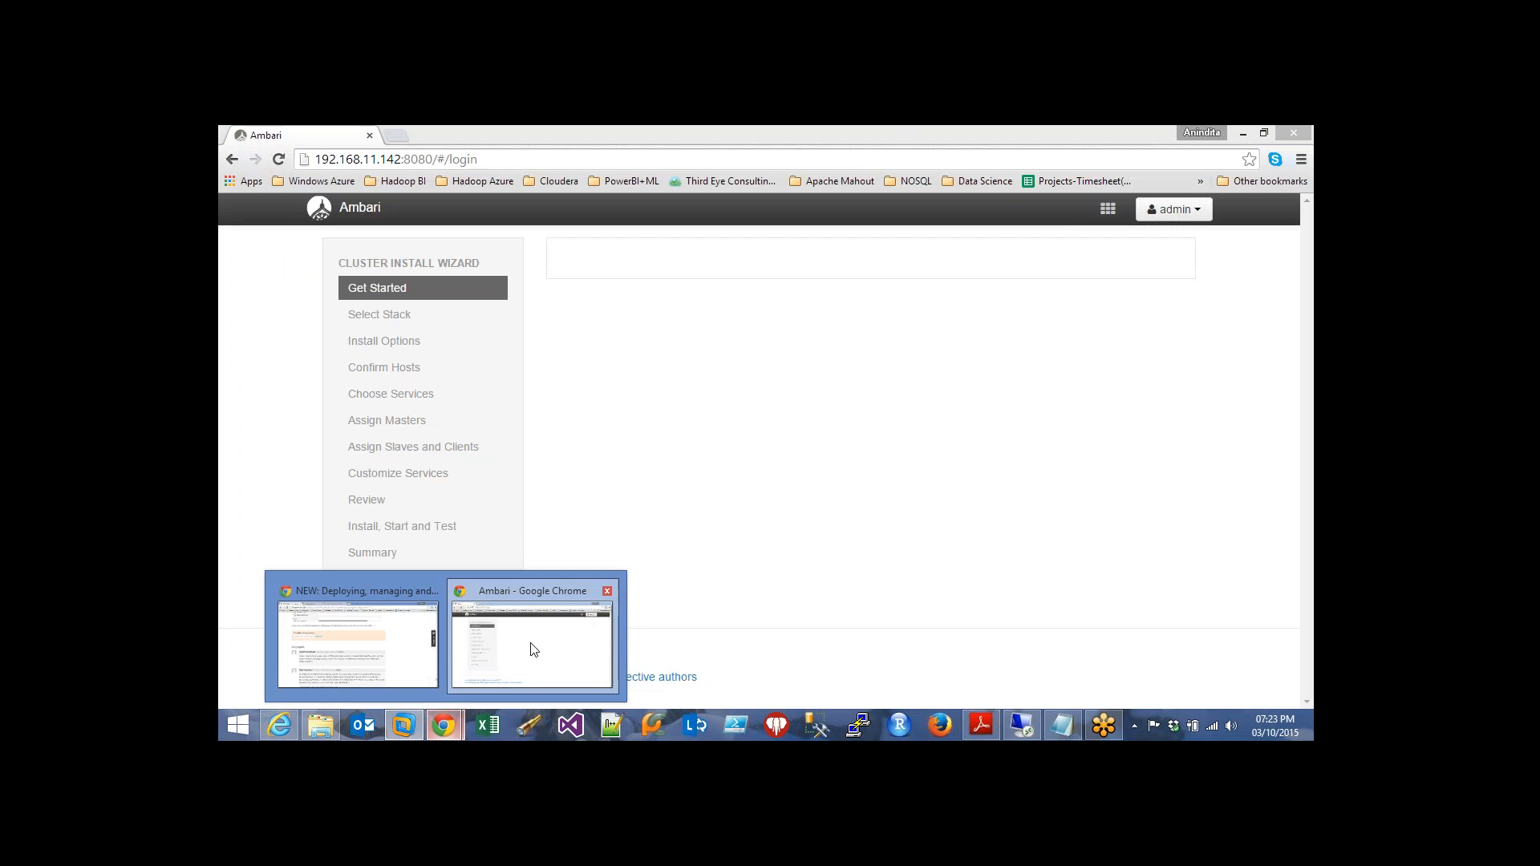
Search the web for 'hdp sandbox download' in a new Chrome tab
click(530, 643)
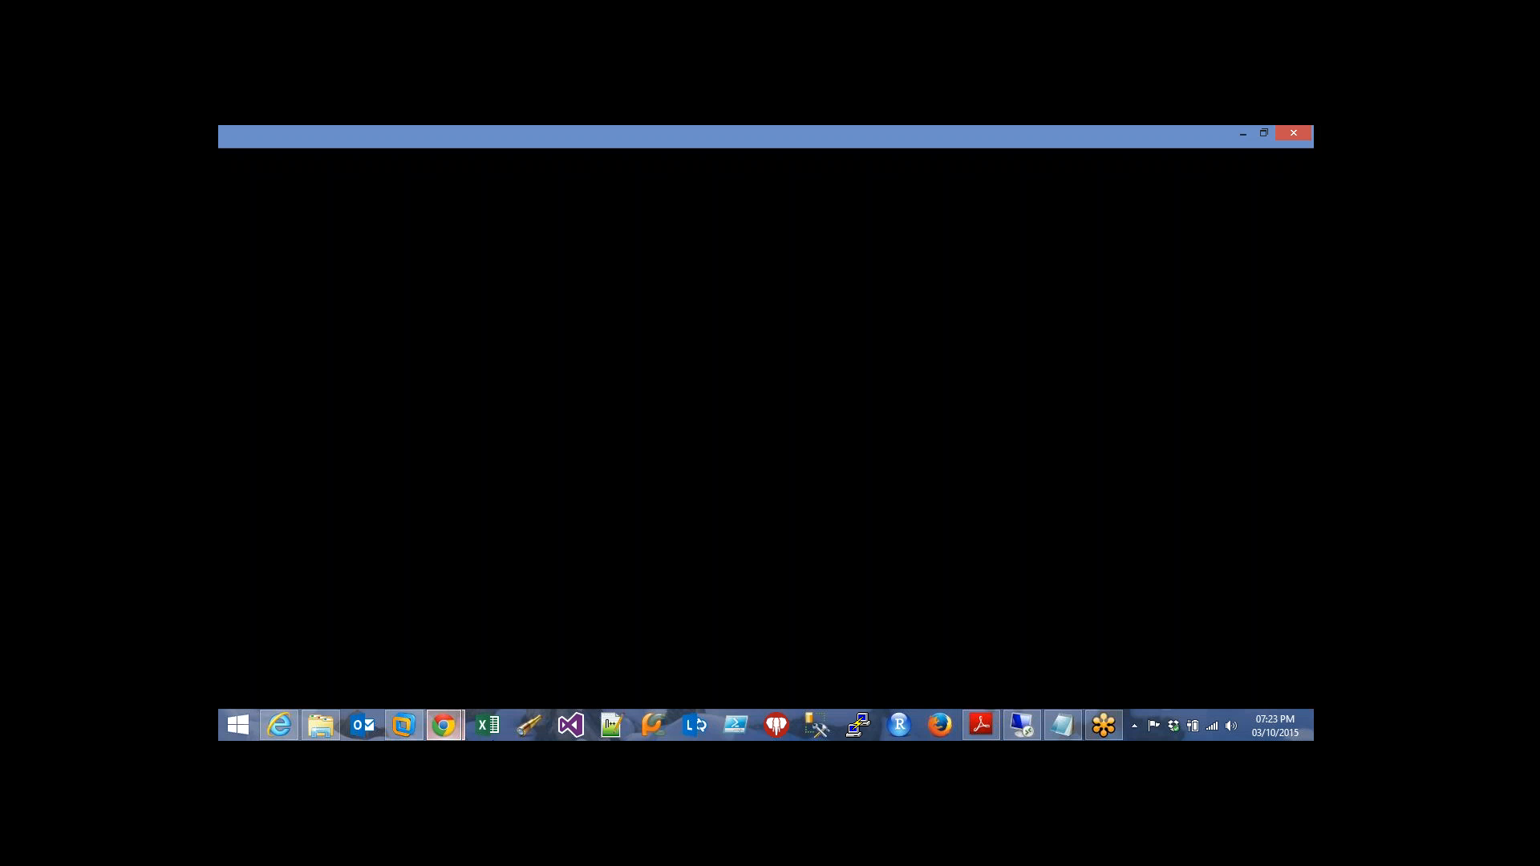
click(392, 133)
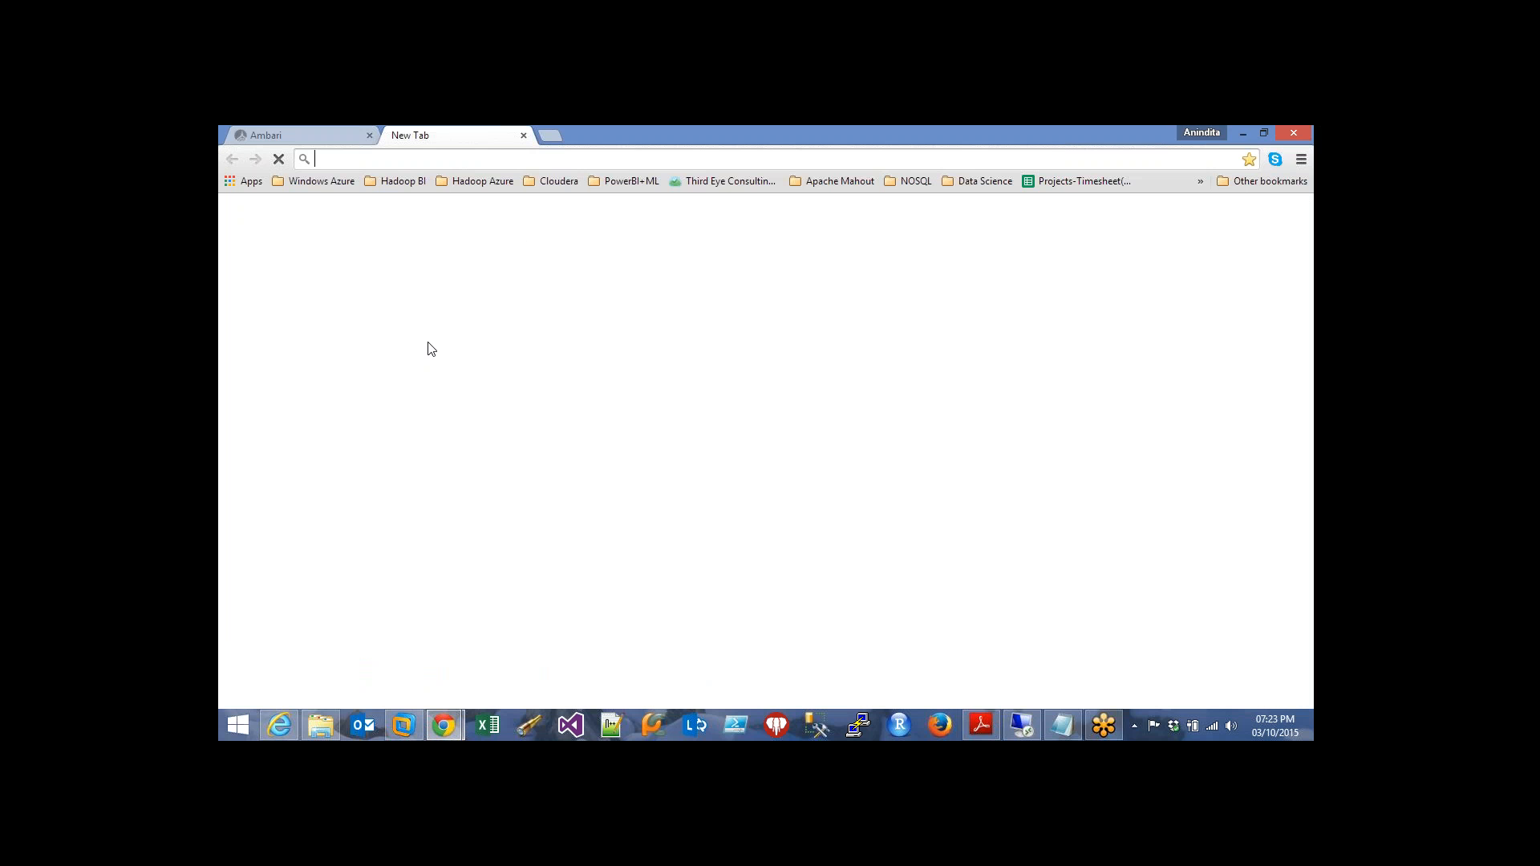
text(hd)
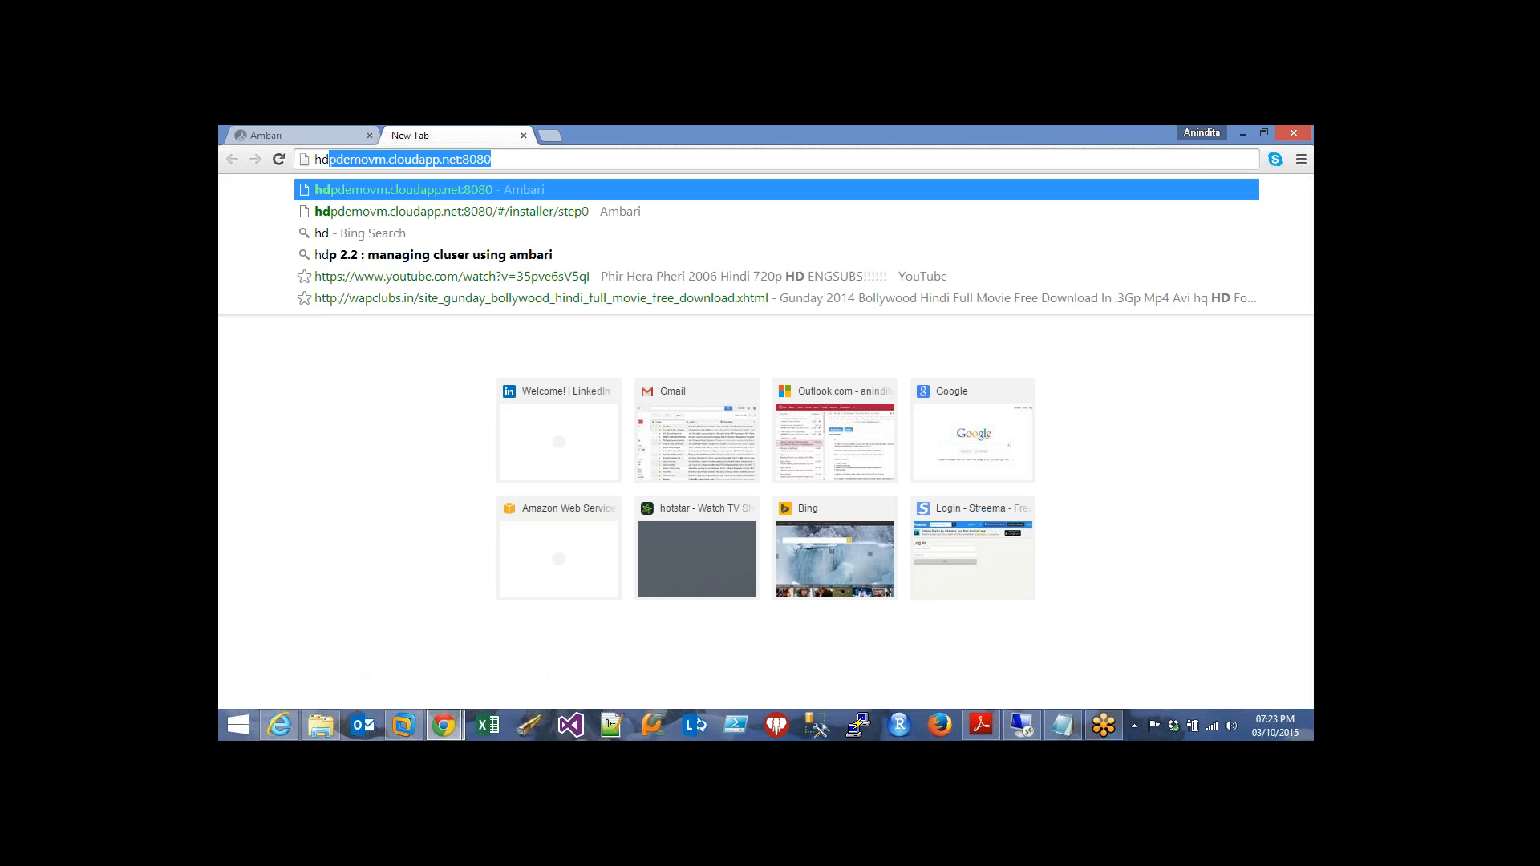
text(p sand)
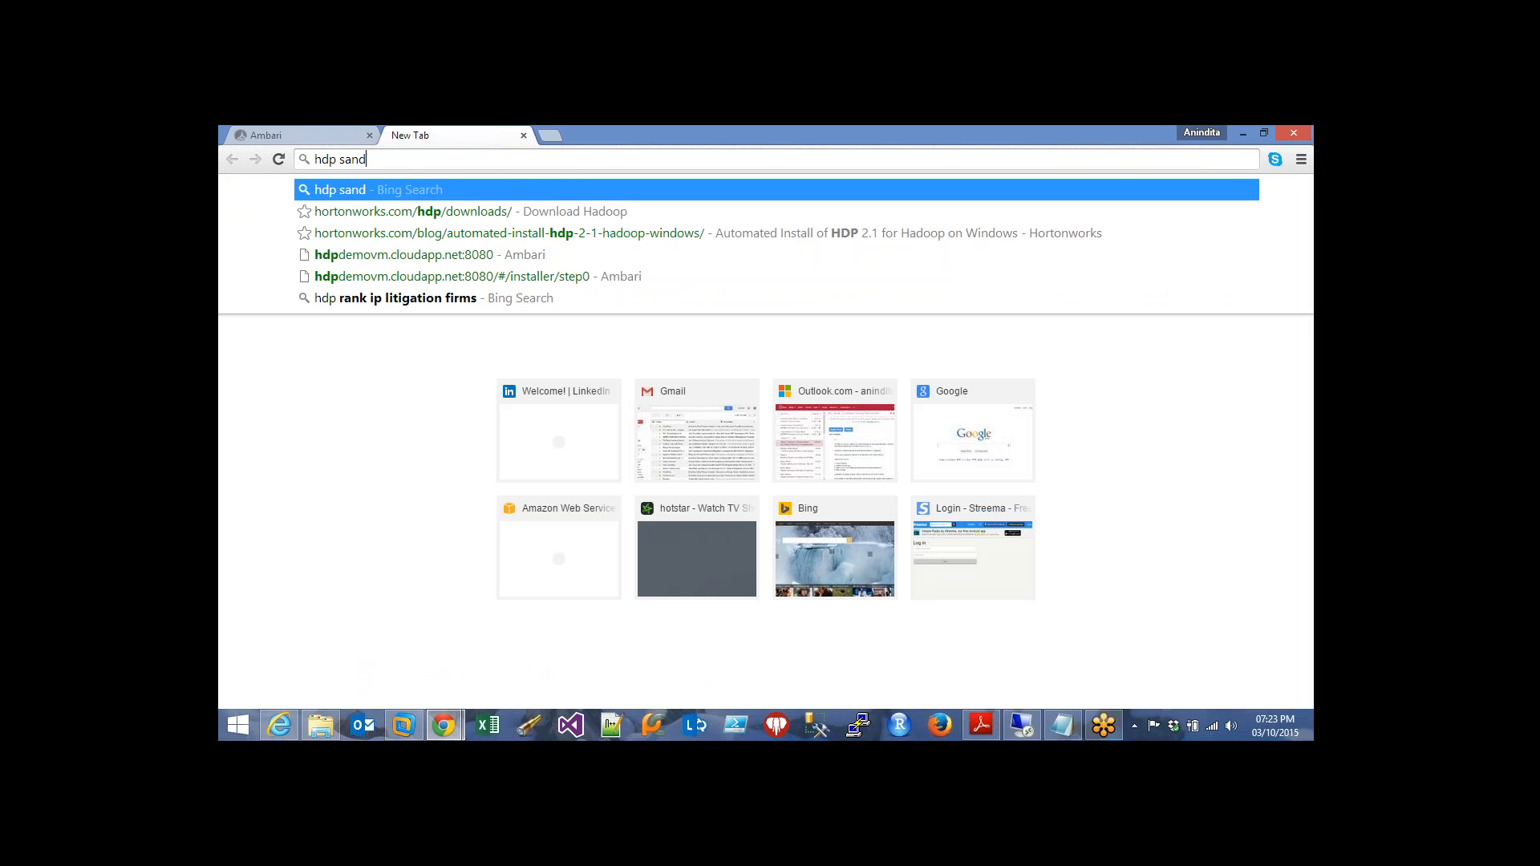
text(box)
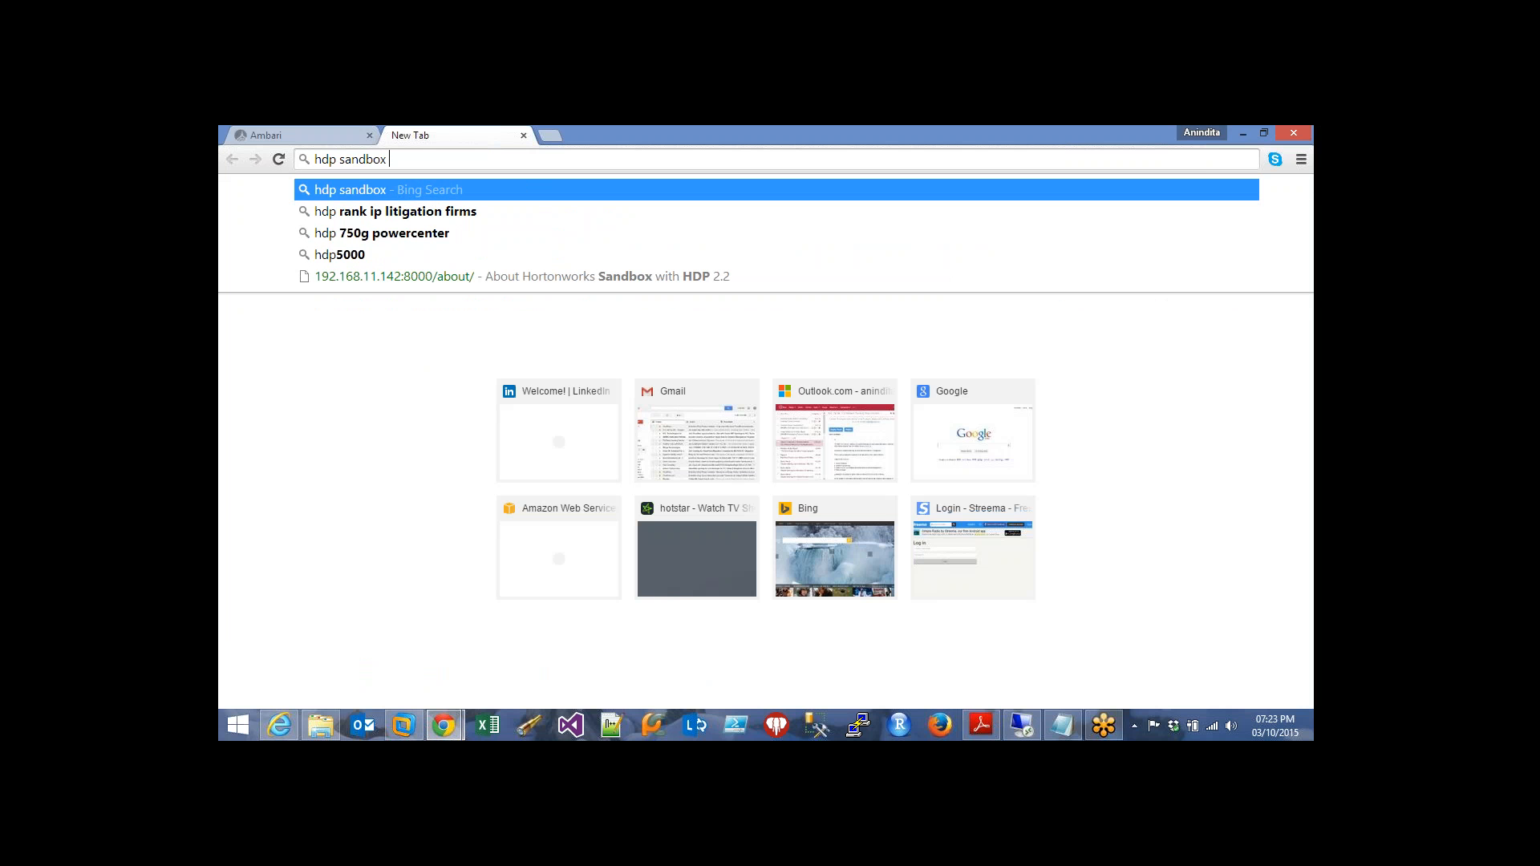
text( download)
key(Return)
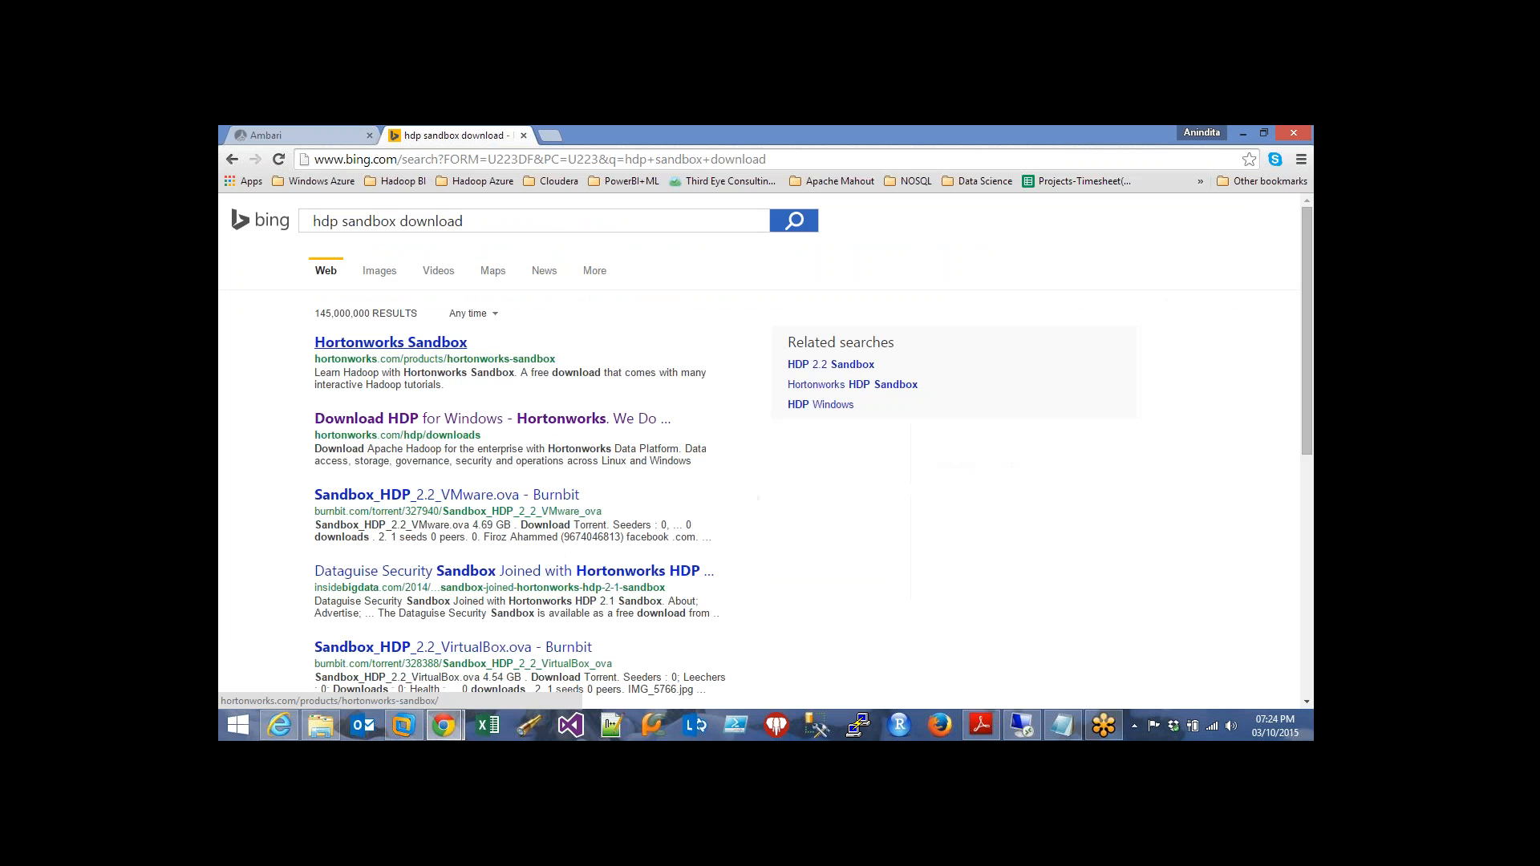
Open the Download HDP result in its own tab and close the search results tab
right_click(428, 340)
click(244, 452)
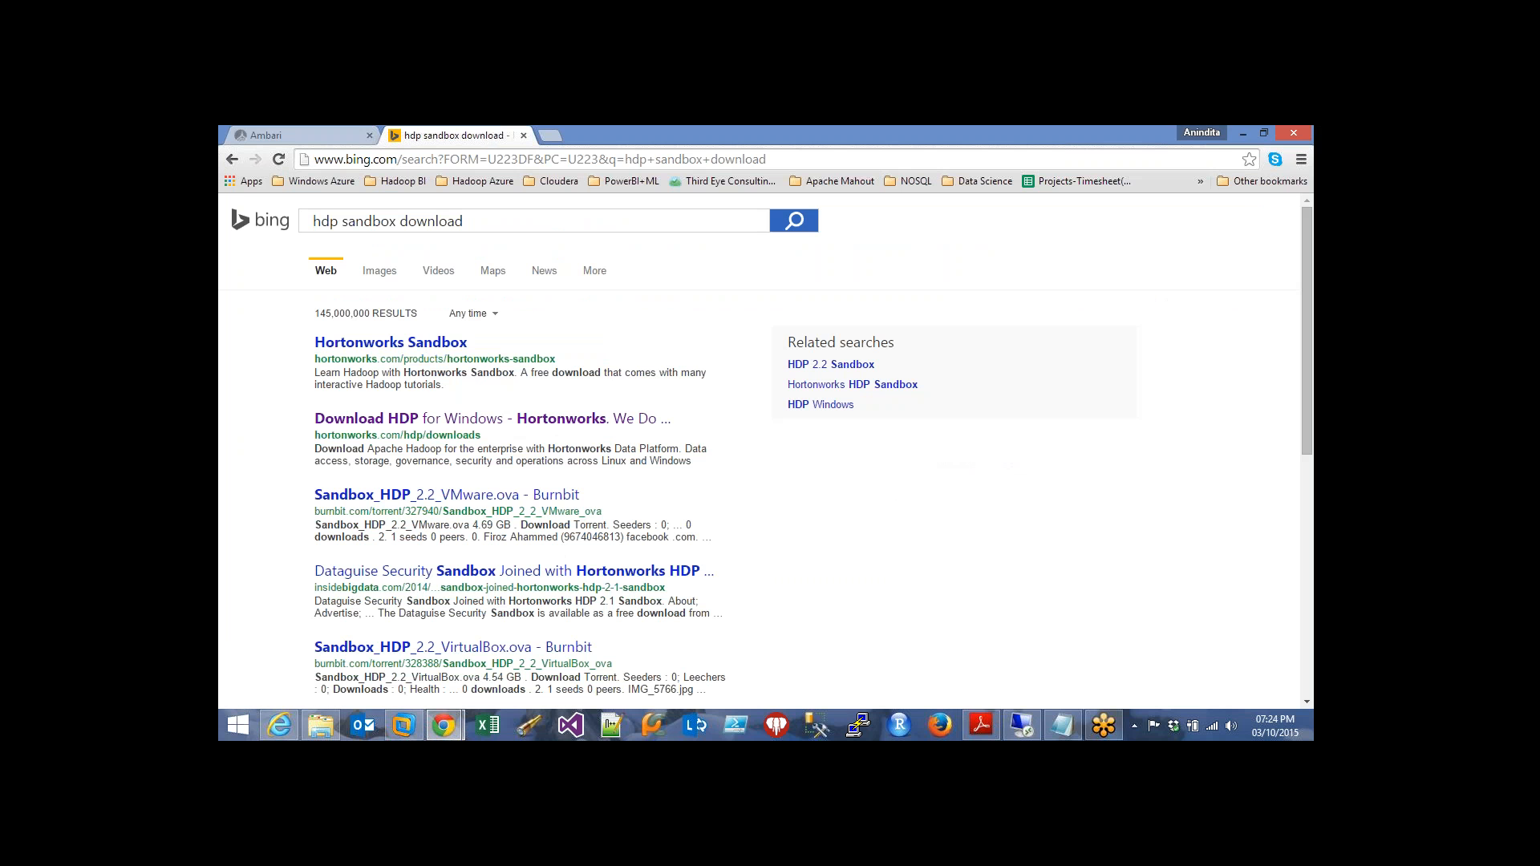
right_click(491, 418)
click(546, 431)
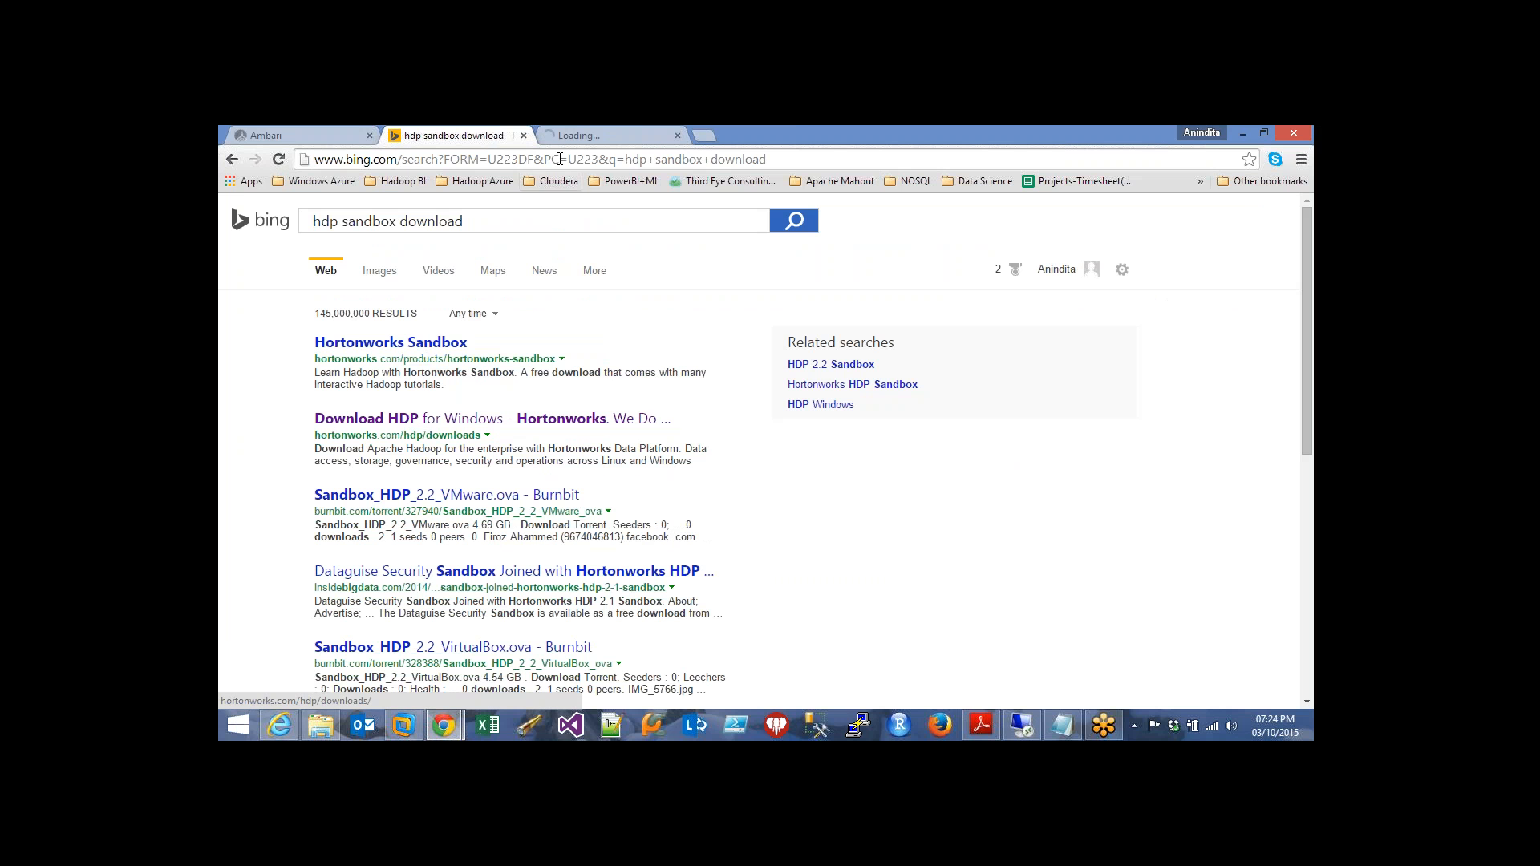
click(525, 135)
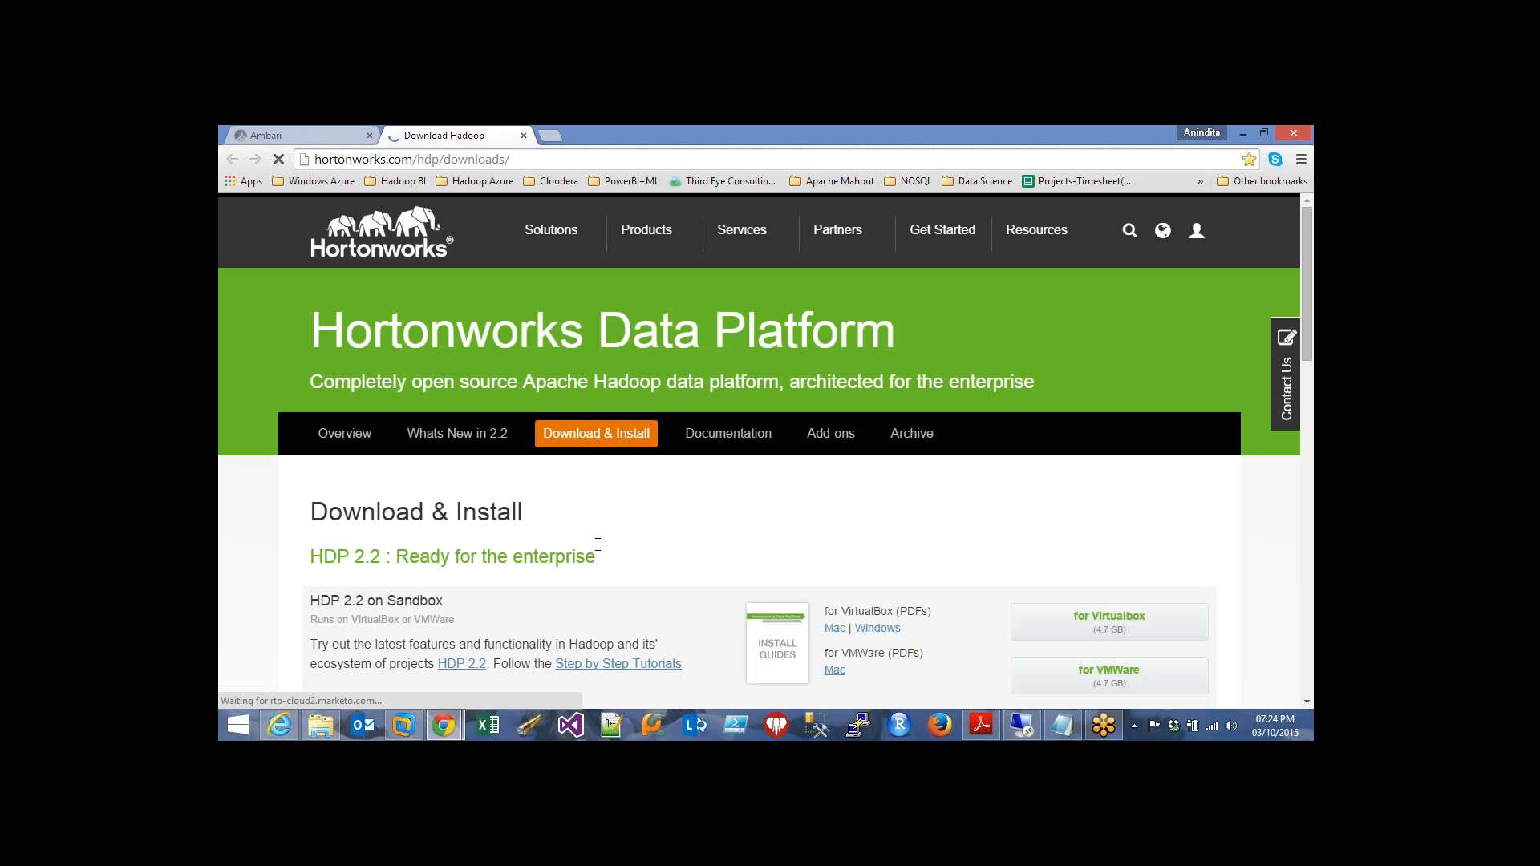
Scroll the HDP downloads page and copy its address
scroll(618, 538, down, 2)
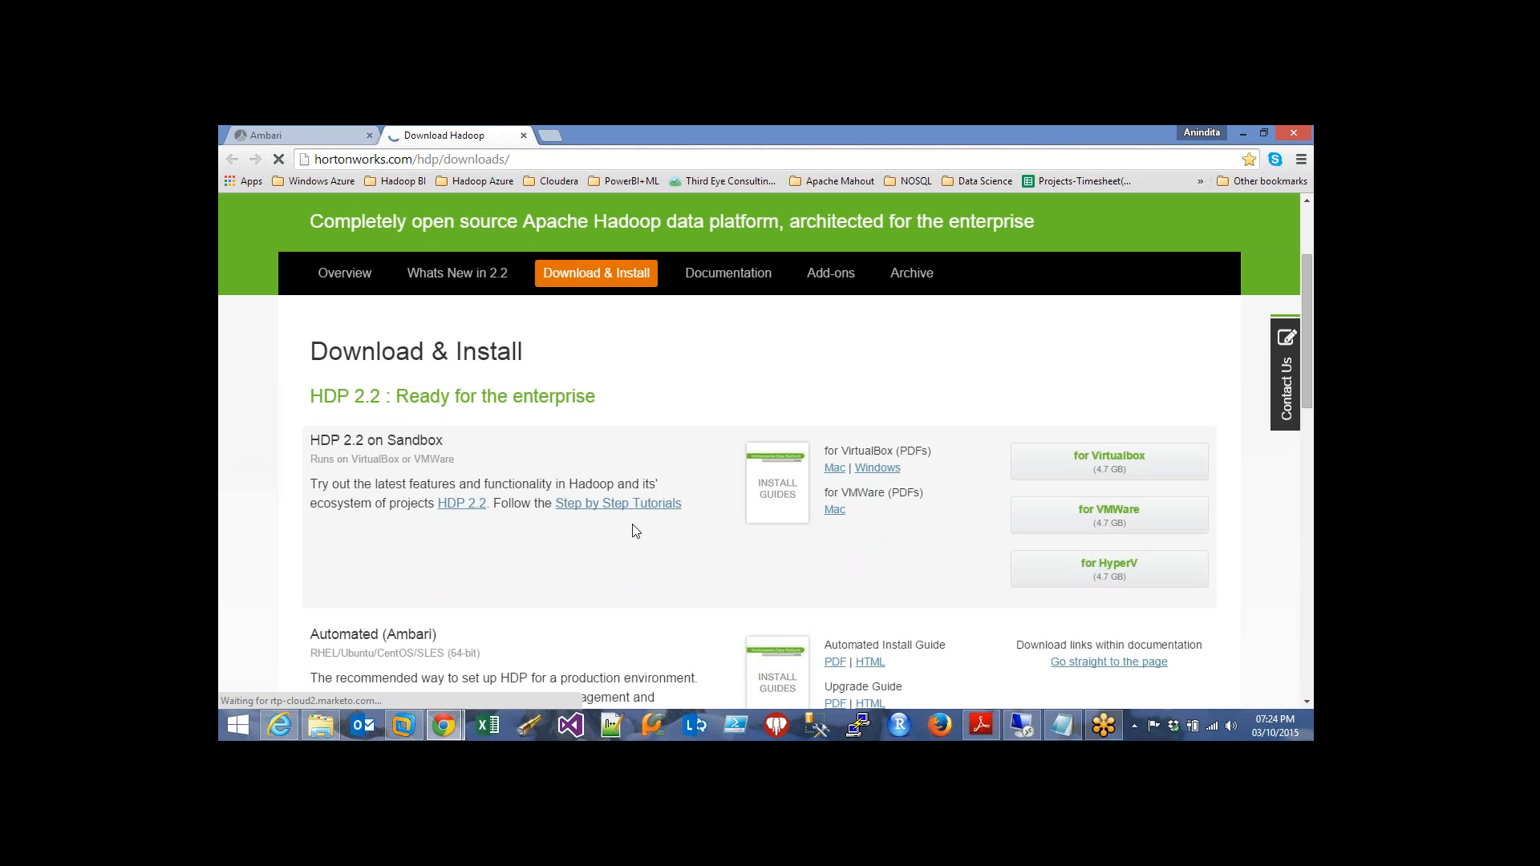
scroll(636, 531, down, 1)
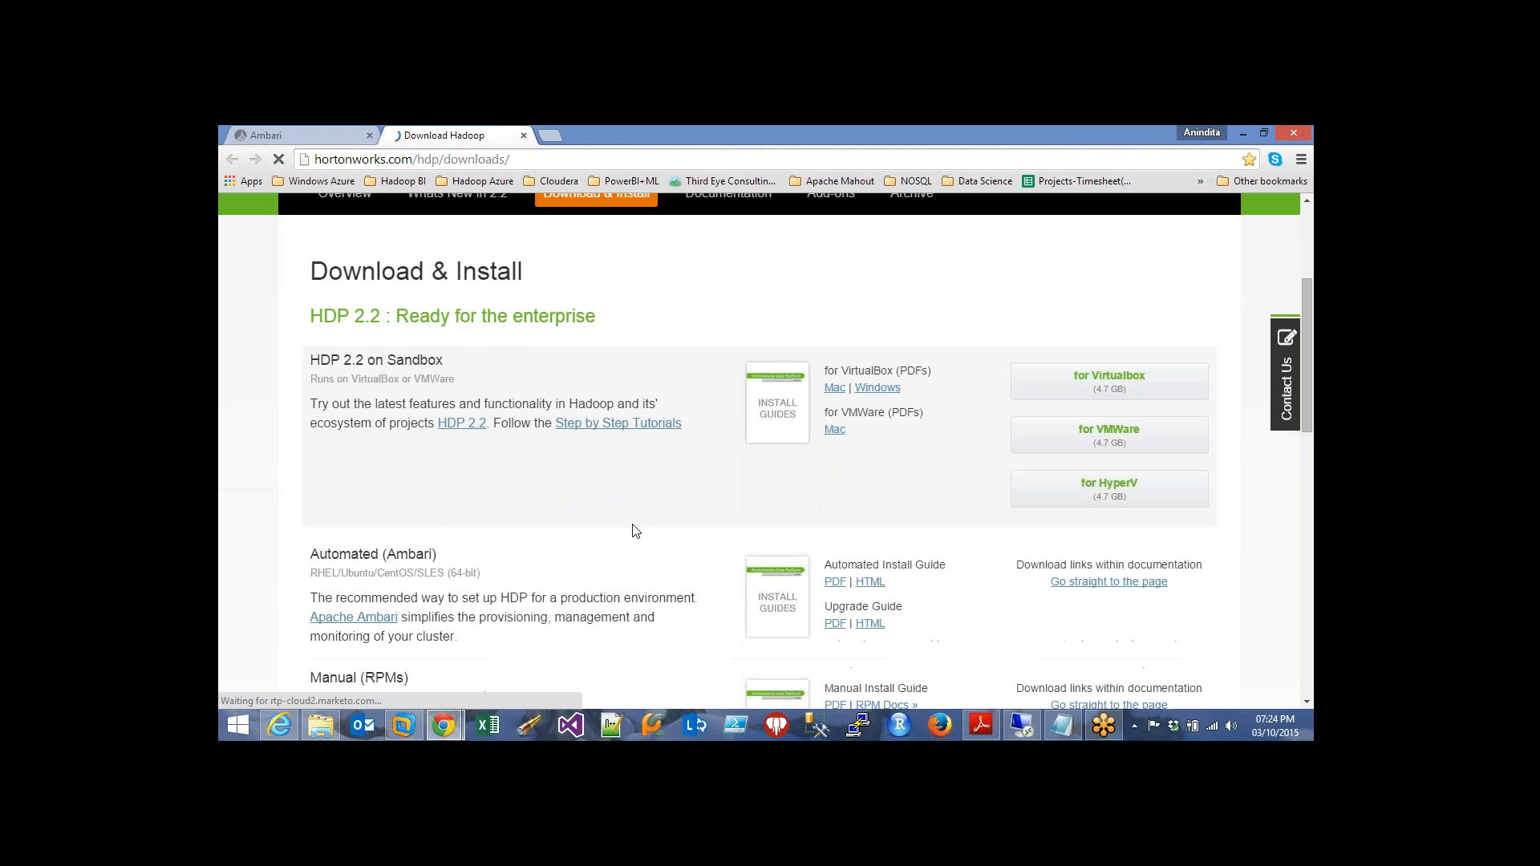
scroll(636, 531, down, 1)
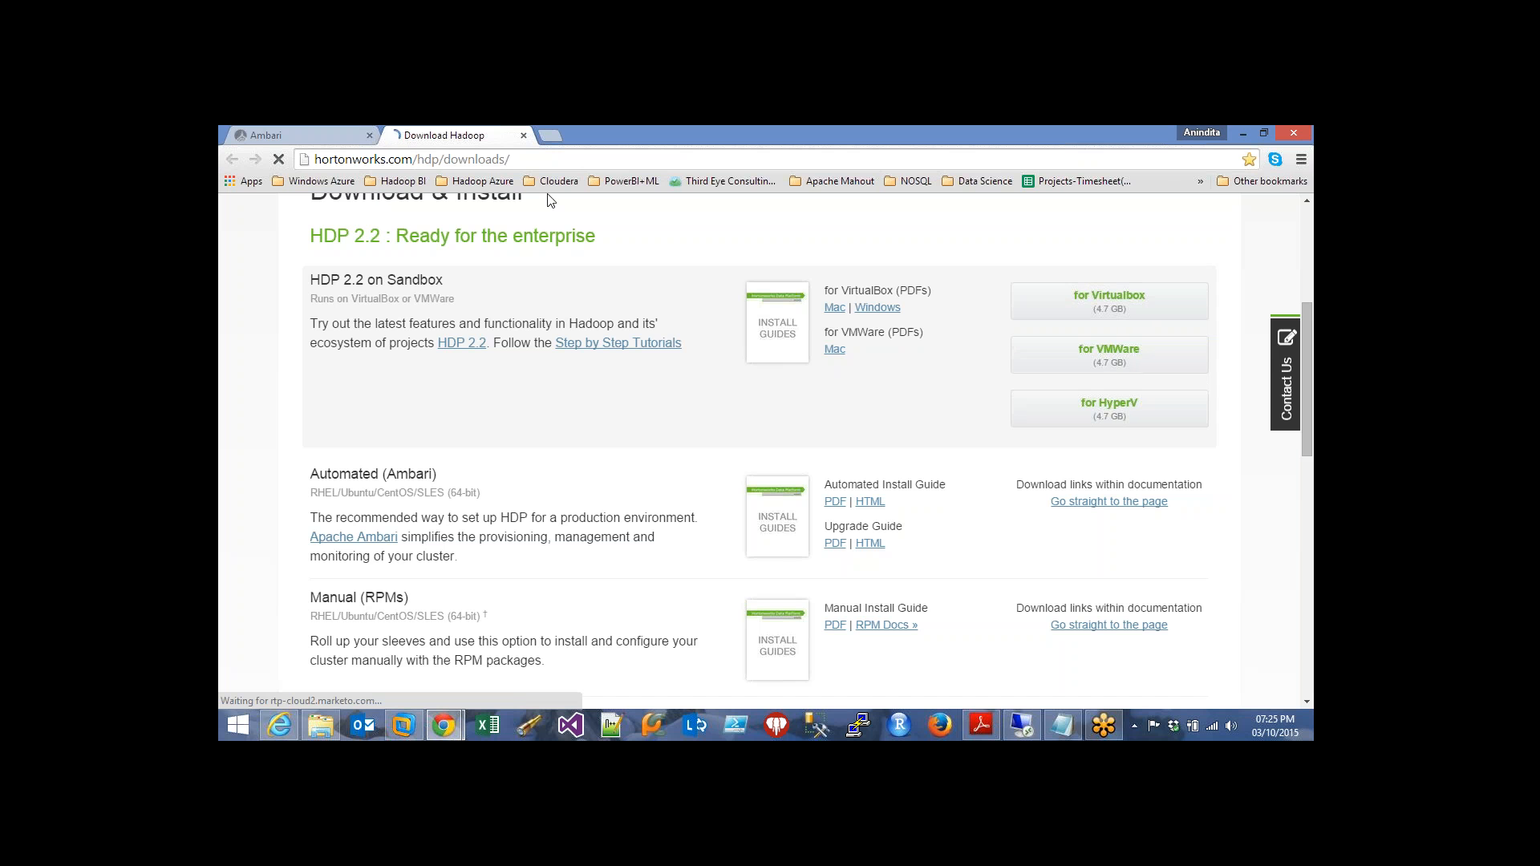
click(491, 160)
right_click(487, 159)
click(517, 215)
Return to the Ambari sign-in tab, then bring the Sandbox VM console forward
click(1127, 150)
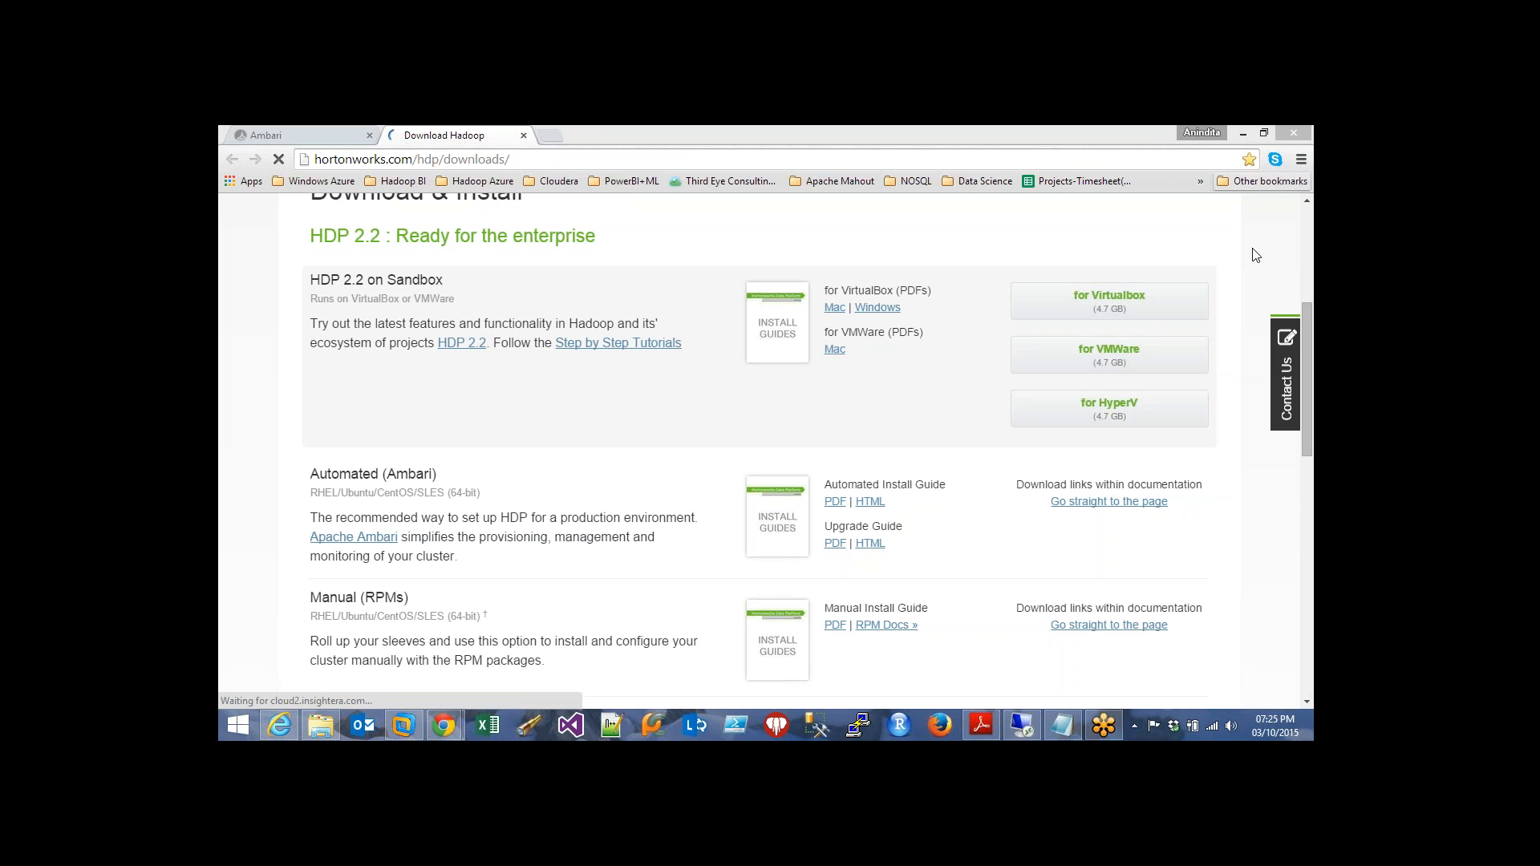
click(492, 418)
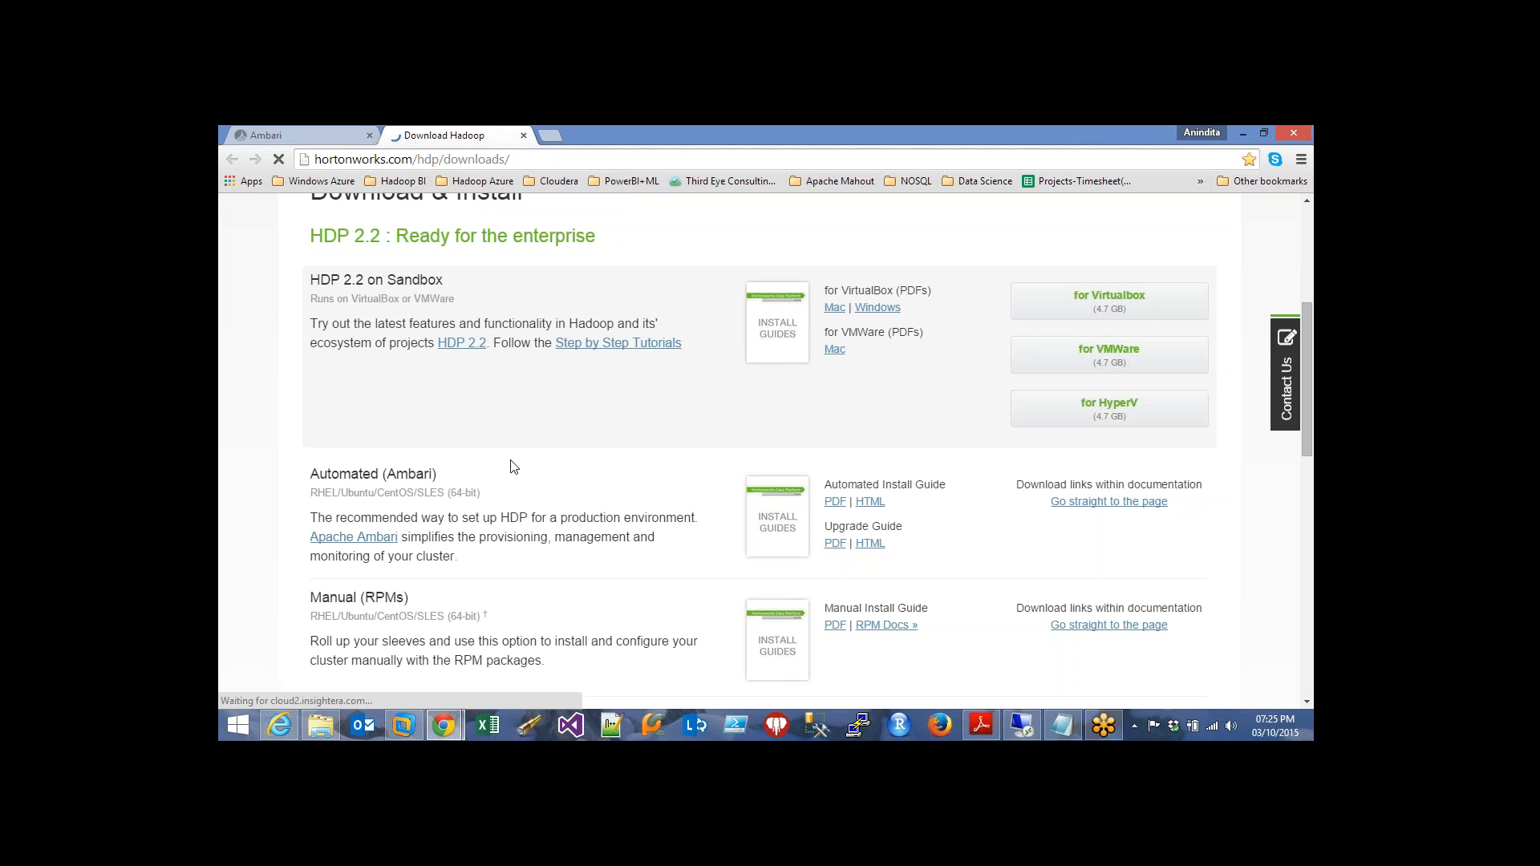
scroll(513, 467, down, 2)
scroll(513, 449, up, 4)
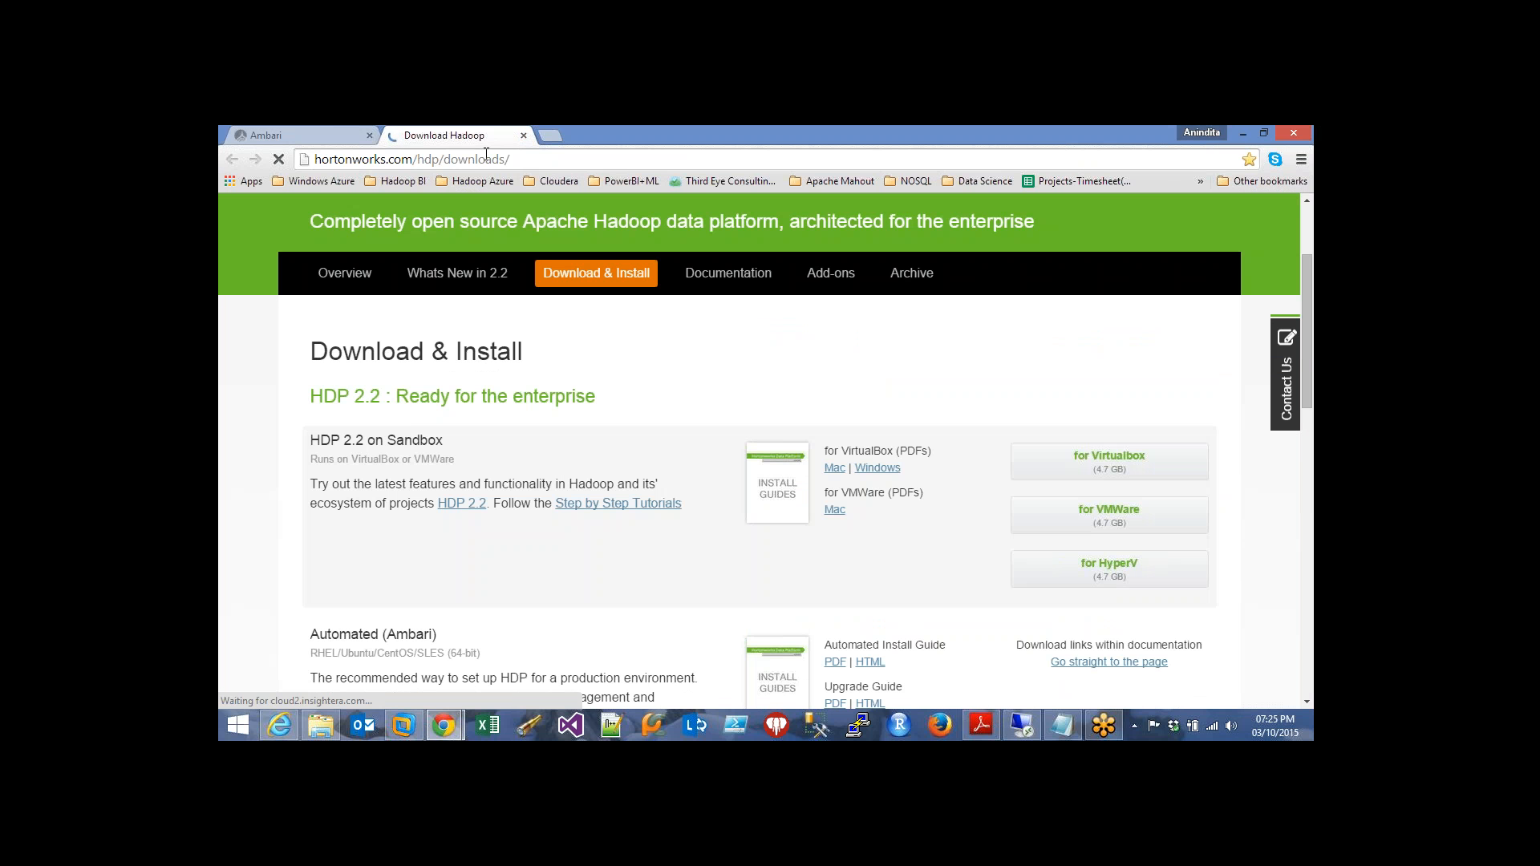
click(332, 130)
click(402, 726)
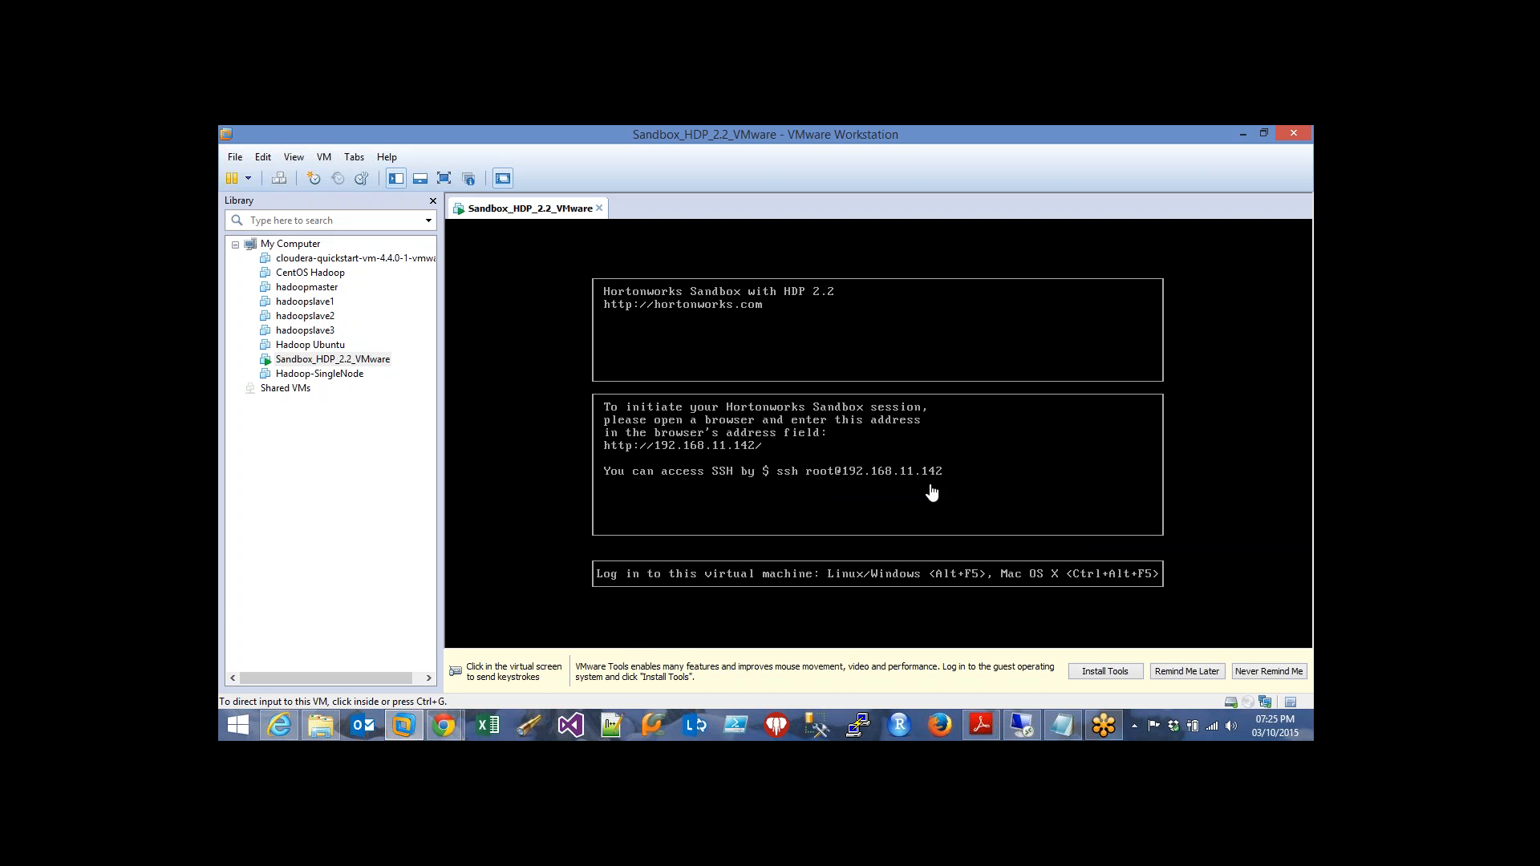
Bring Chrome's Ambari sign-in page at 192.168.11.142:8080 to the front
mouse_move(448, 726)
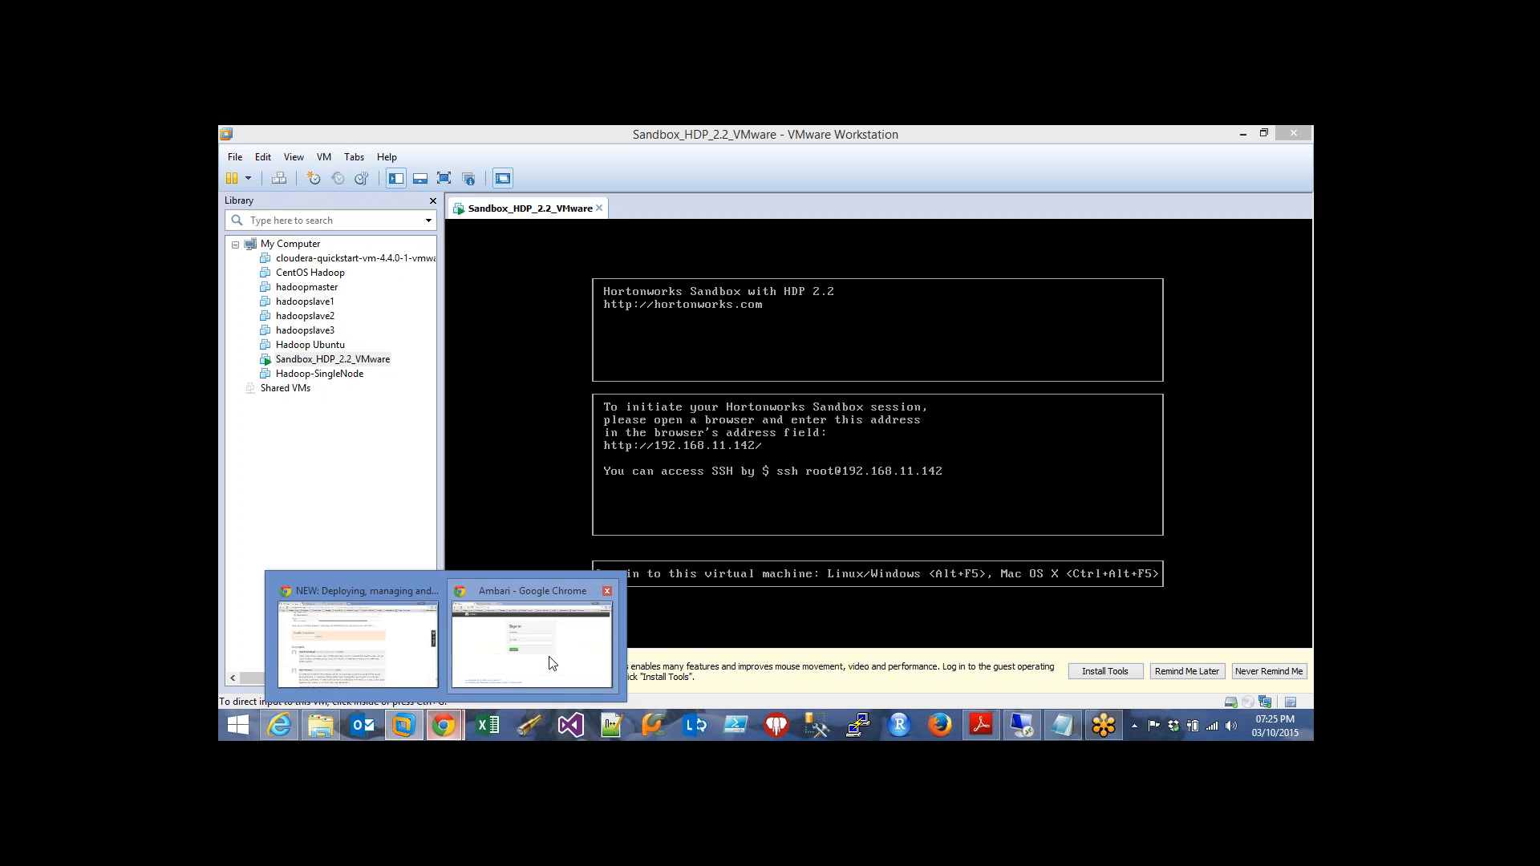
click(555, 651)
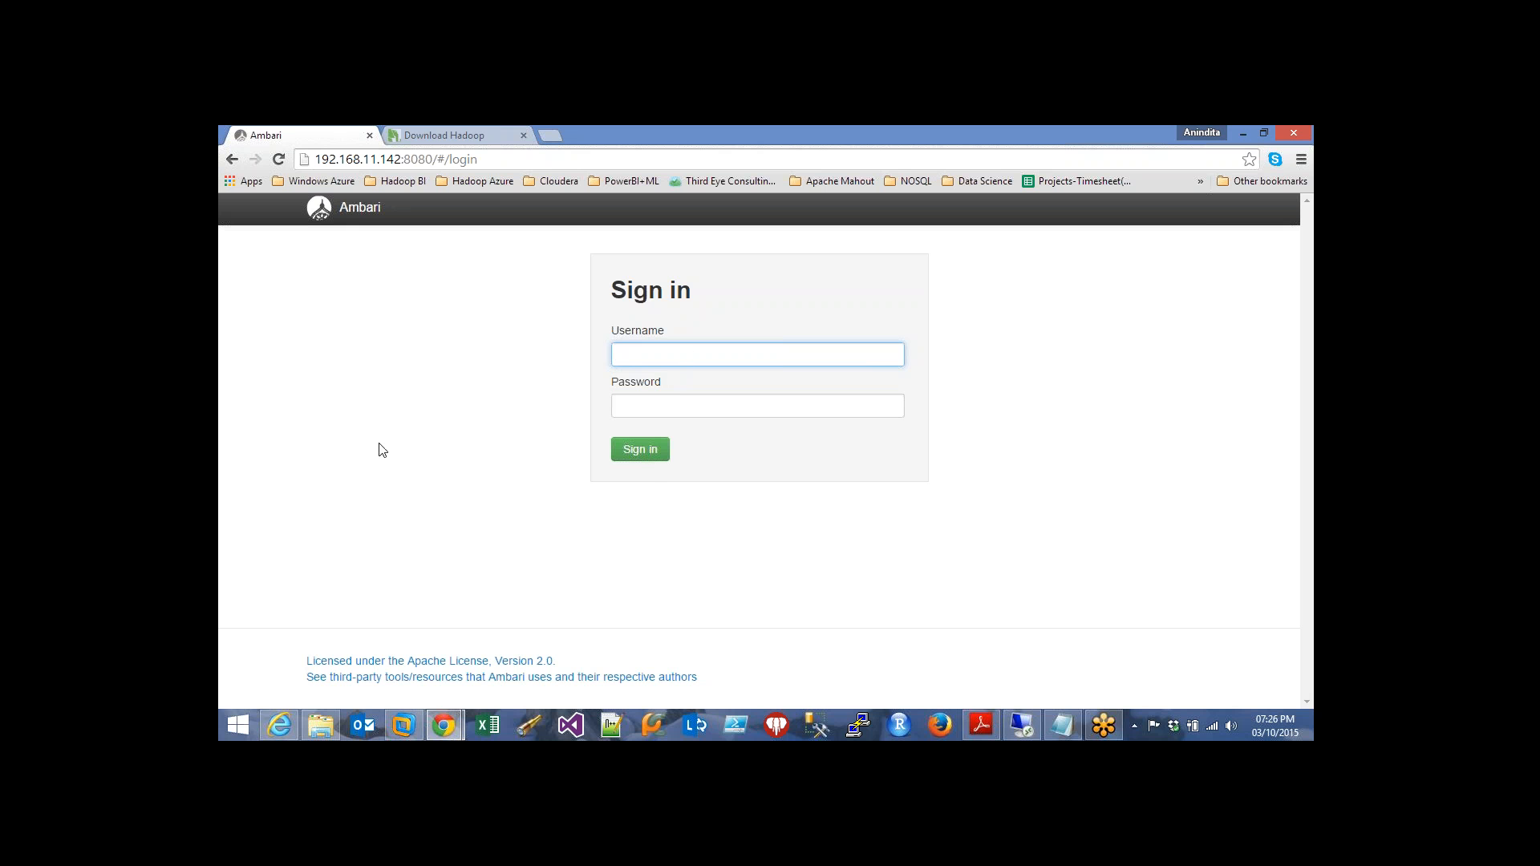
Sign in to Ambari with the administrator username and password
key(Tab)
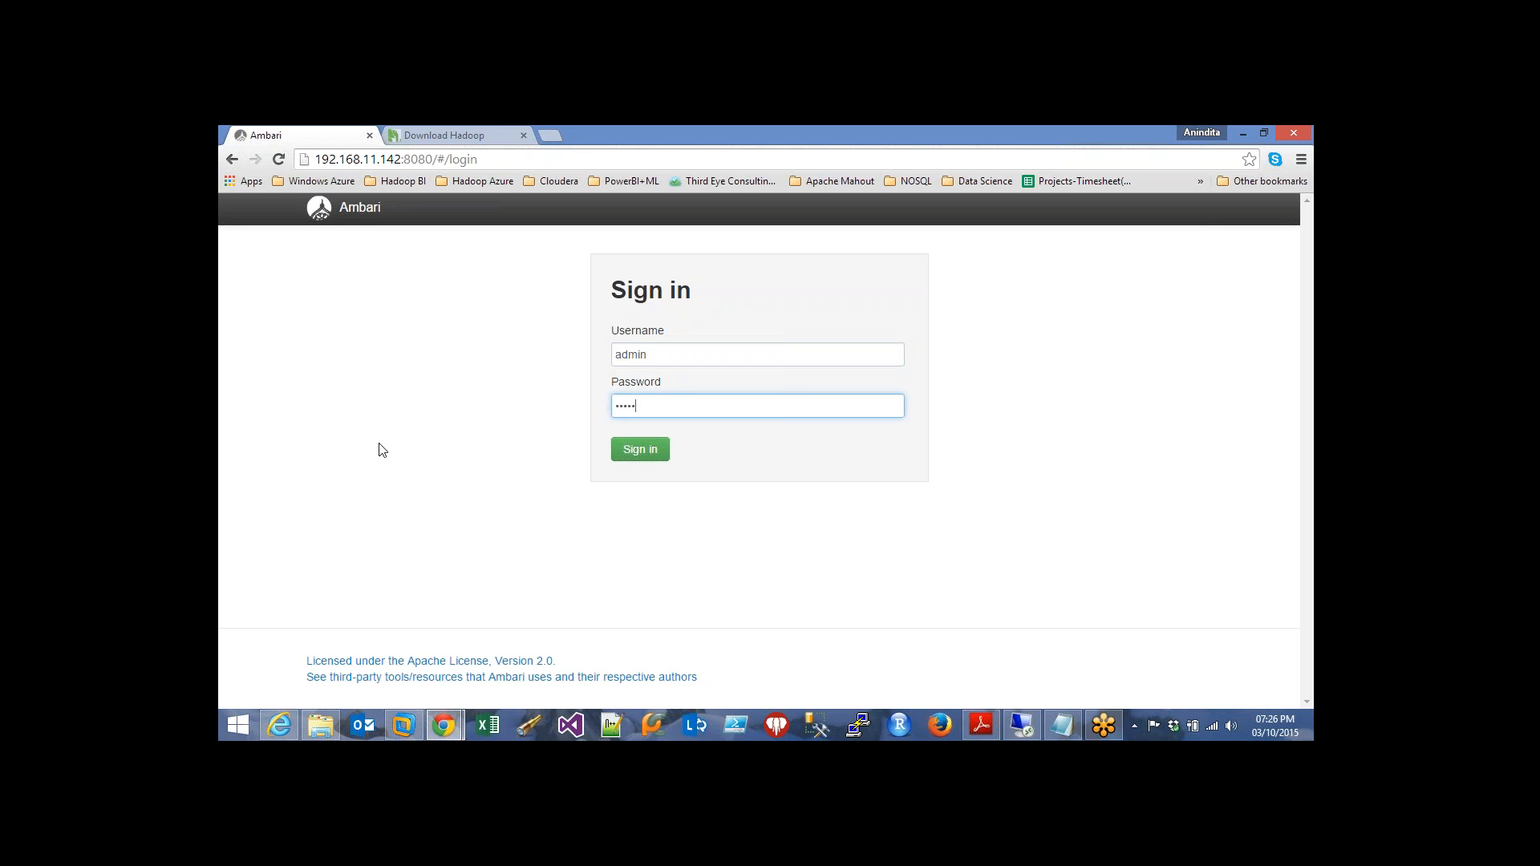
click(639, 450)
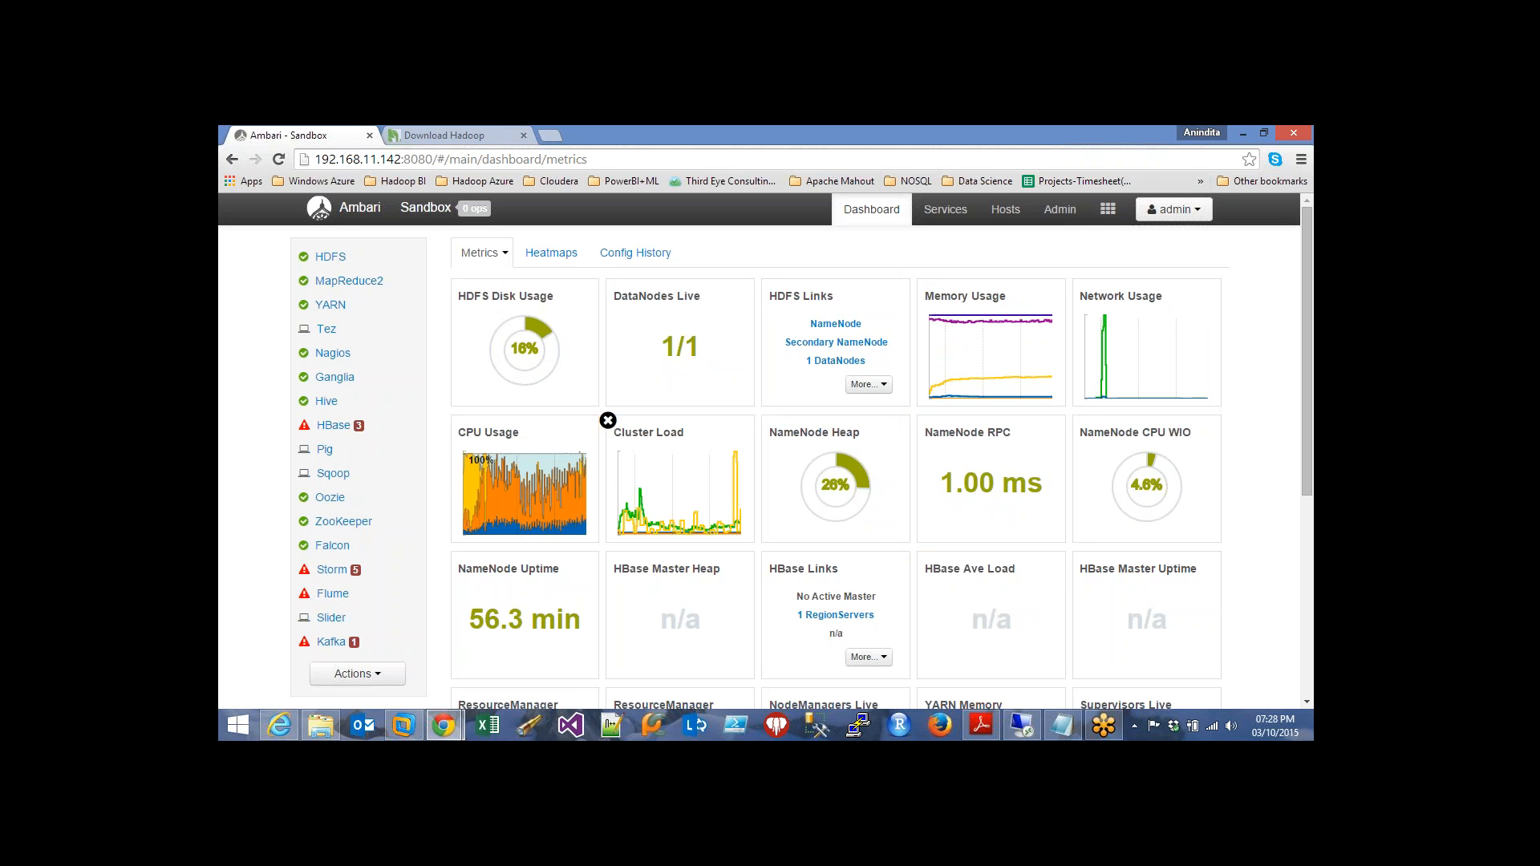
Scroll through the dashboard metrics and switch to the Heatmaps view
scroll(517, 609, down, 1)
scroll(518, 609, down, 1)
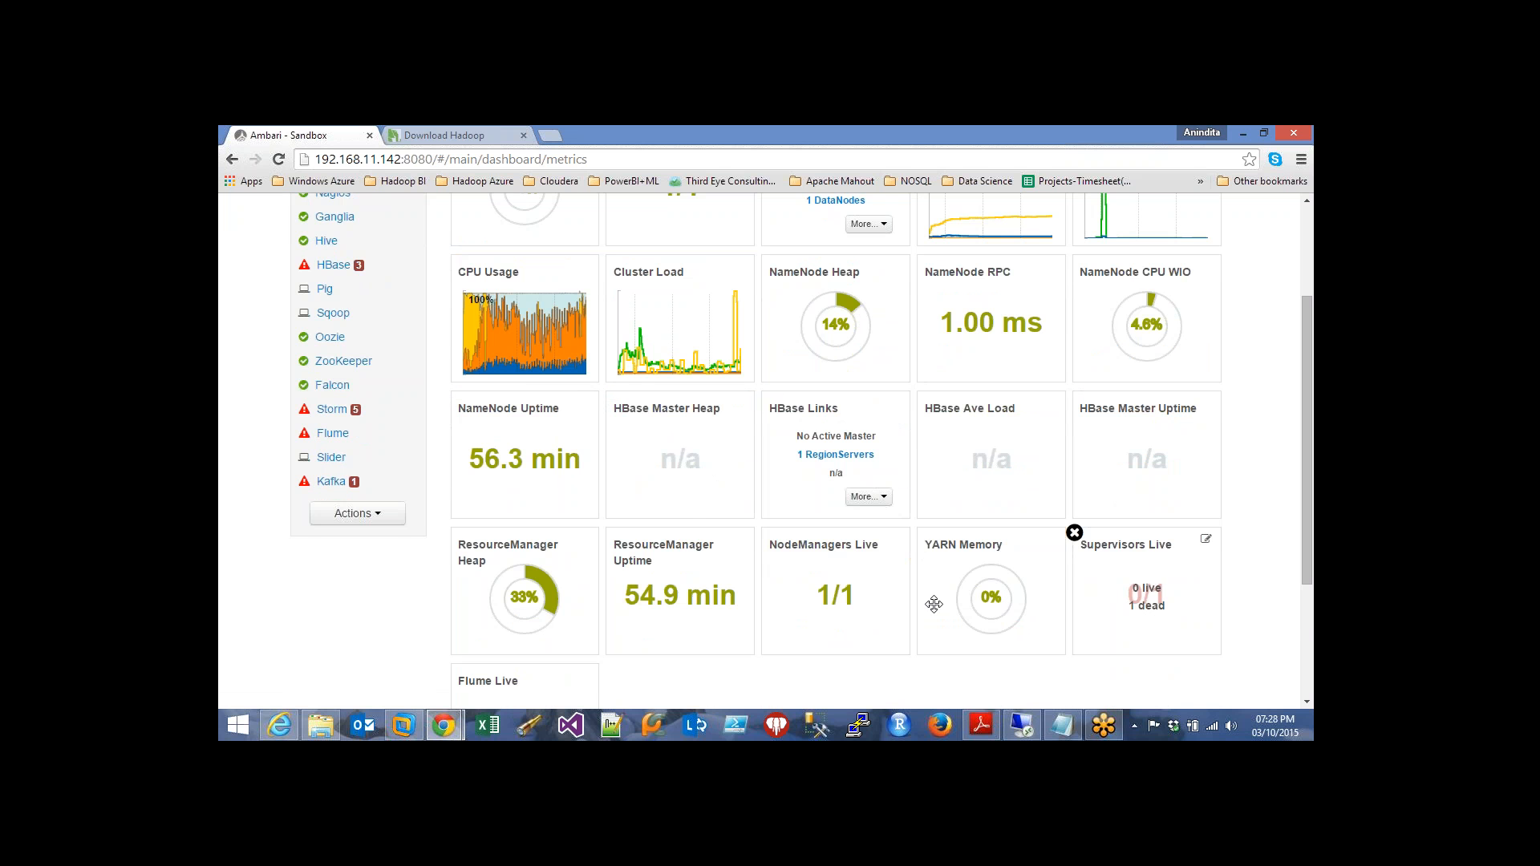
scroll(506, 605, down, 1)
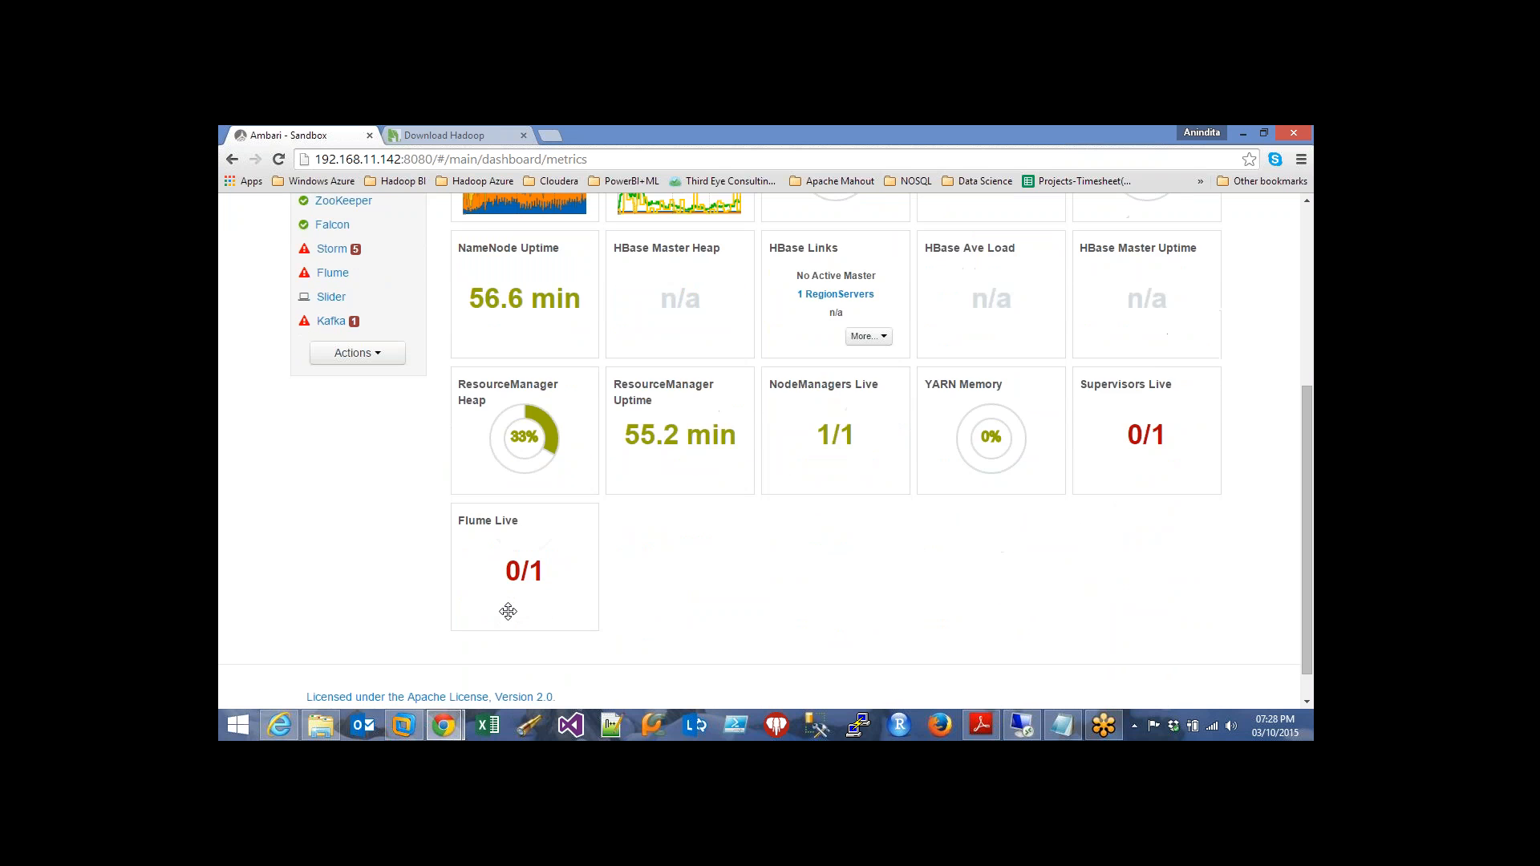
scroll(517, 287, up, 3)
click(572, 252)
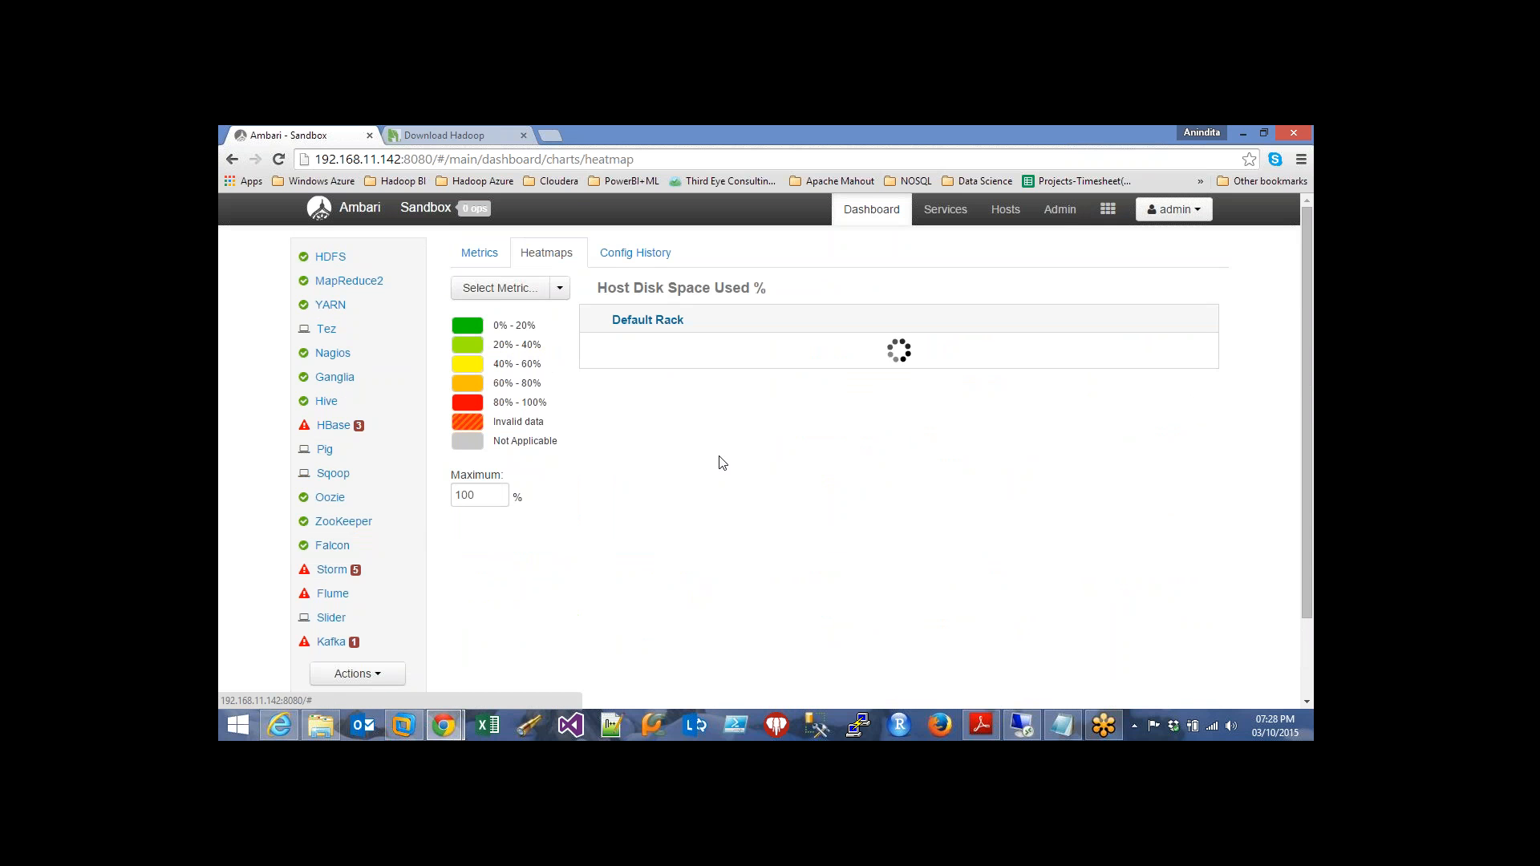
Switch the heatmap from Host Memory Used % to HDFS Bytes Read, then view Config History
click(560, 289)
mouse_move(556, 316)
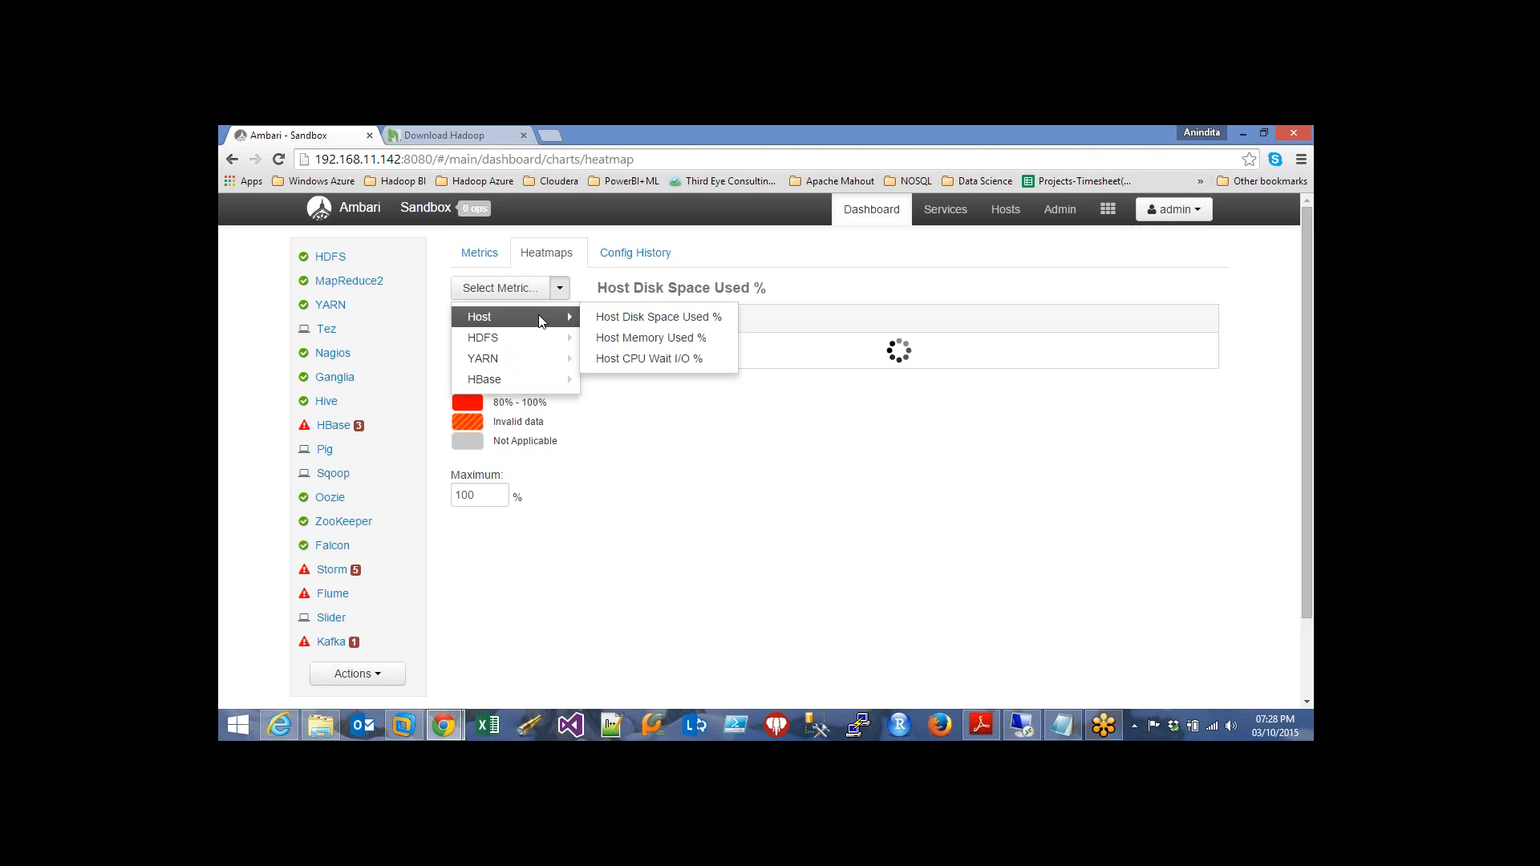
click(653, 338)
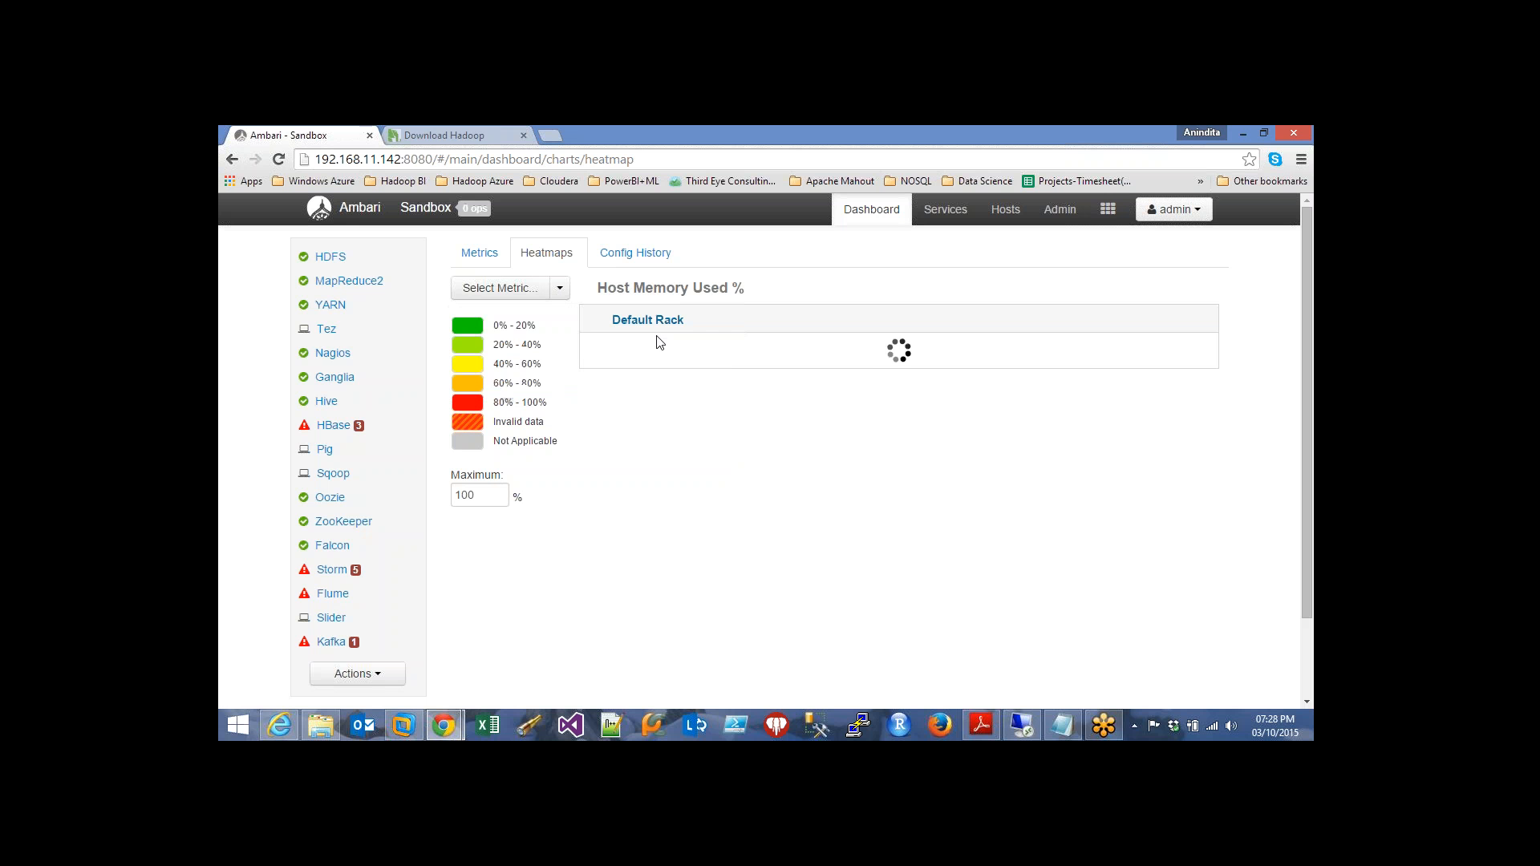
click(560, 288)
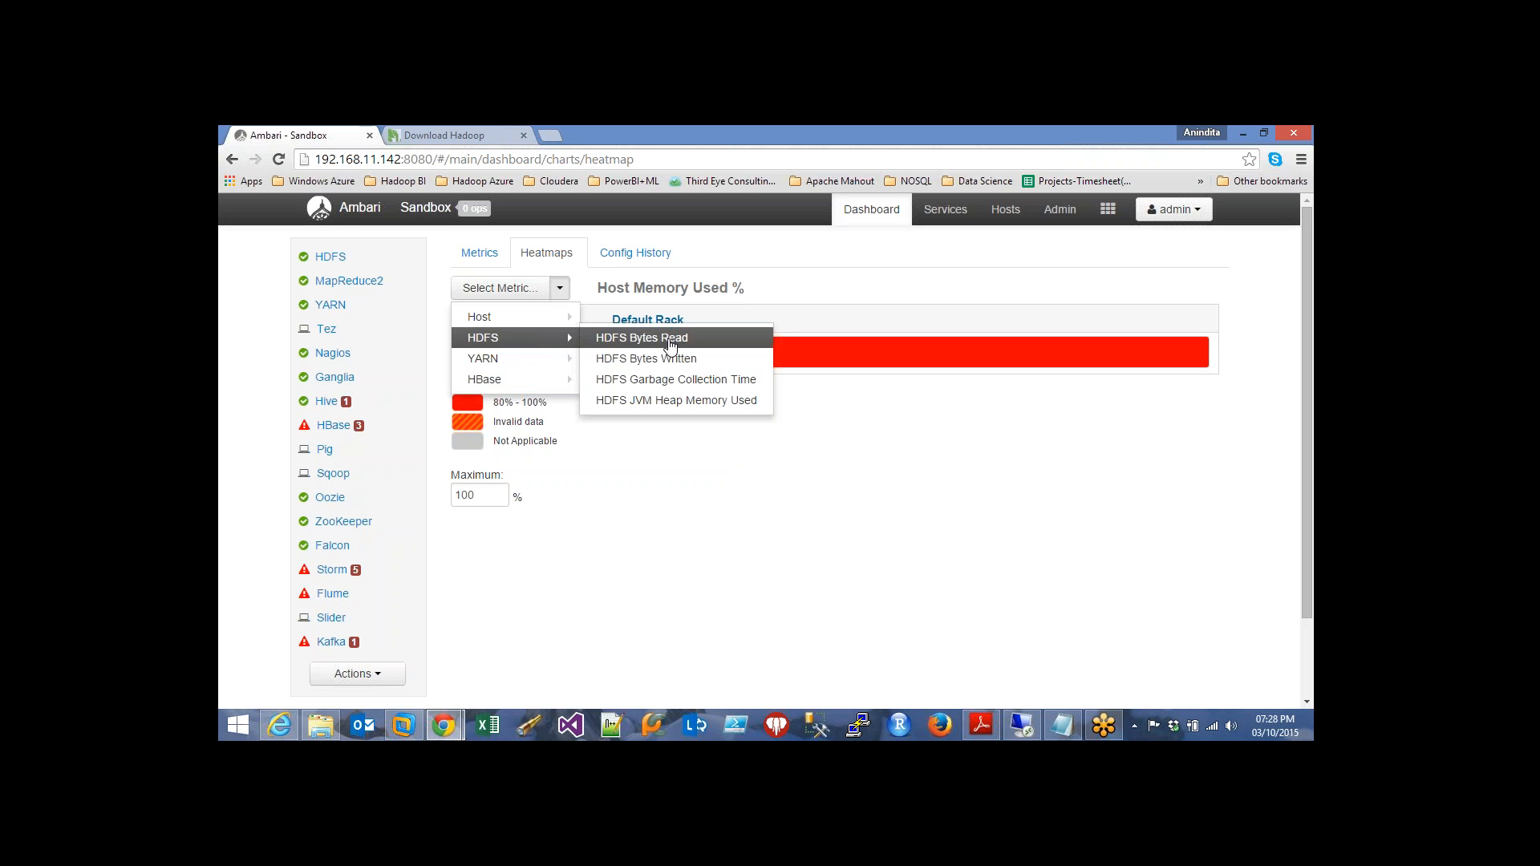
click(671, 343)
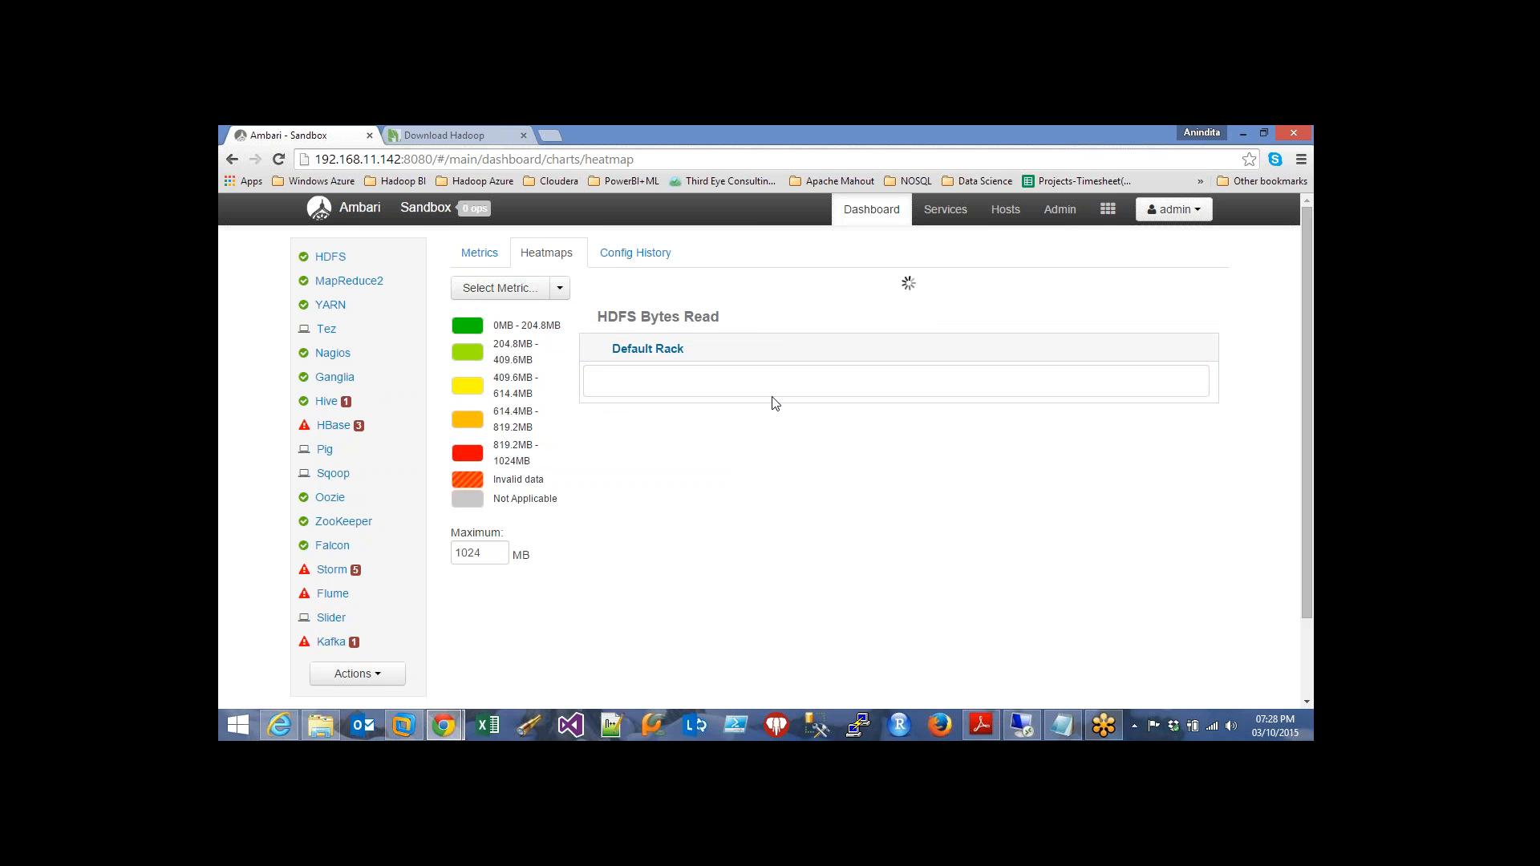
mouse_move(863, 359)
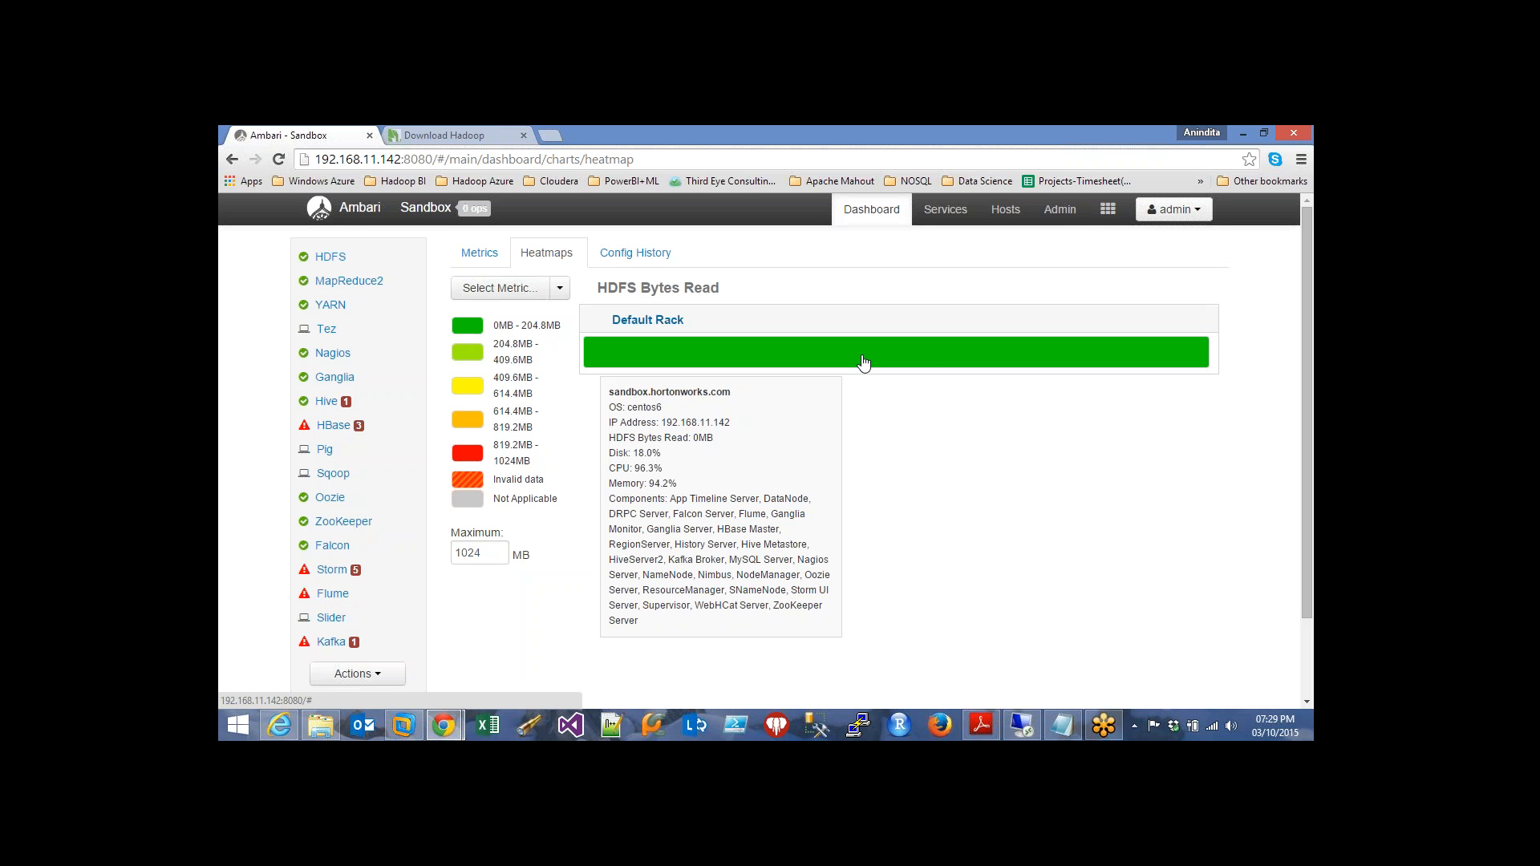
click(635, 255)
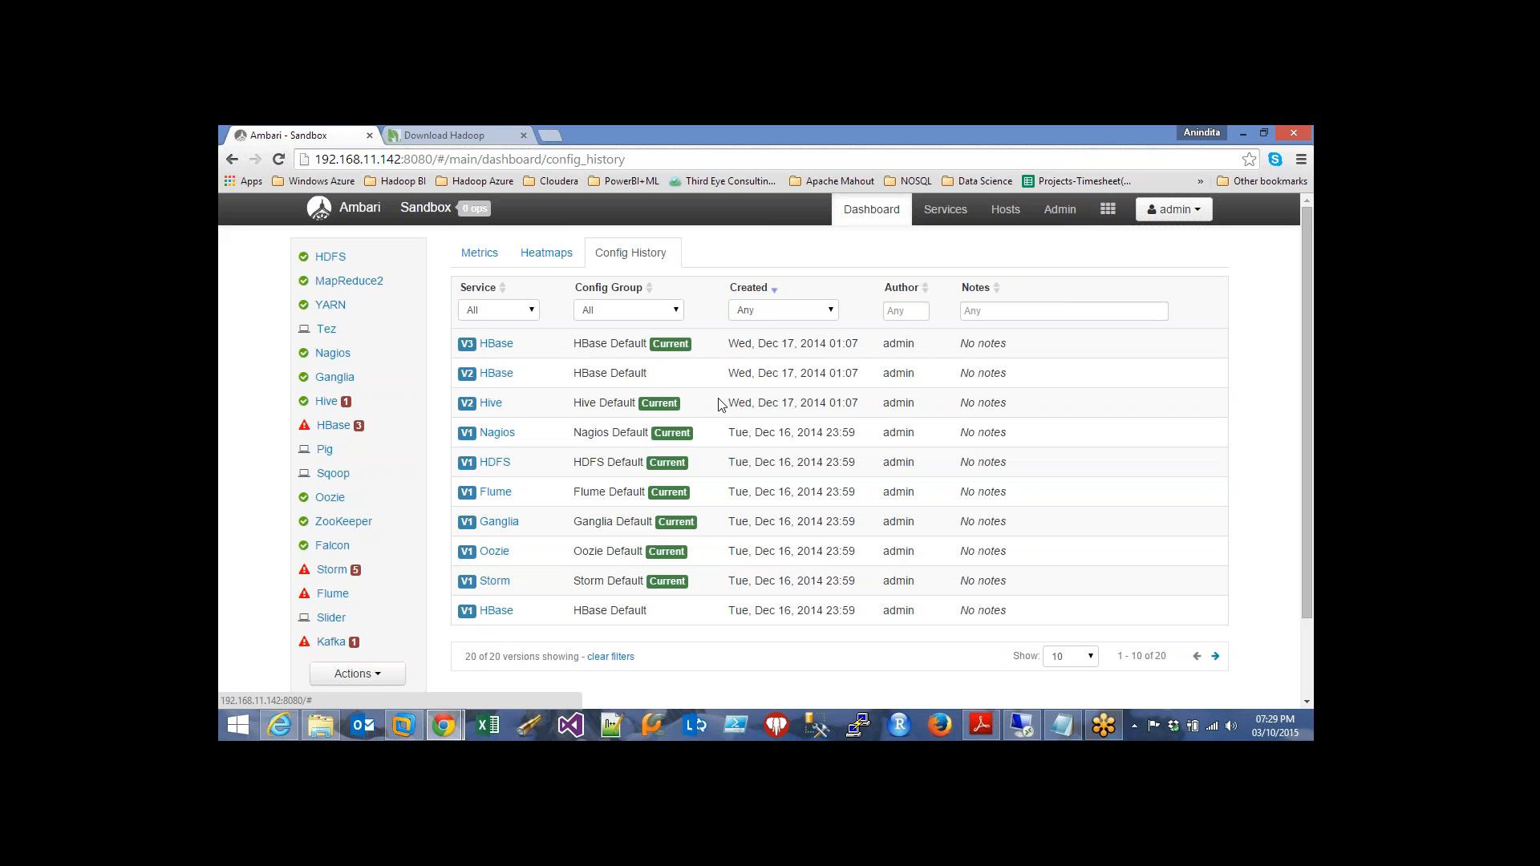
Filter the config history to the HDFS service and the default config group
click(997, 311)
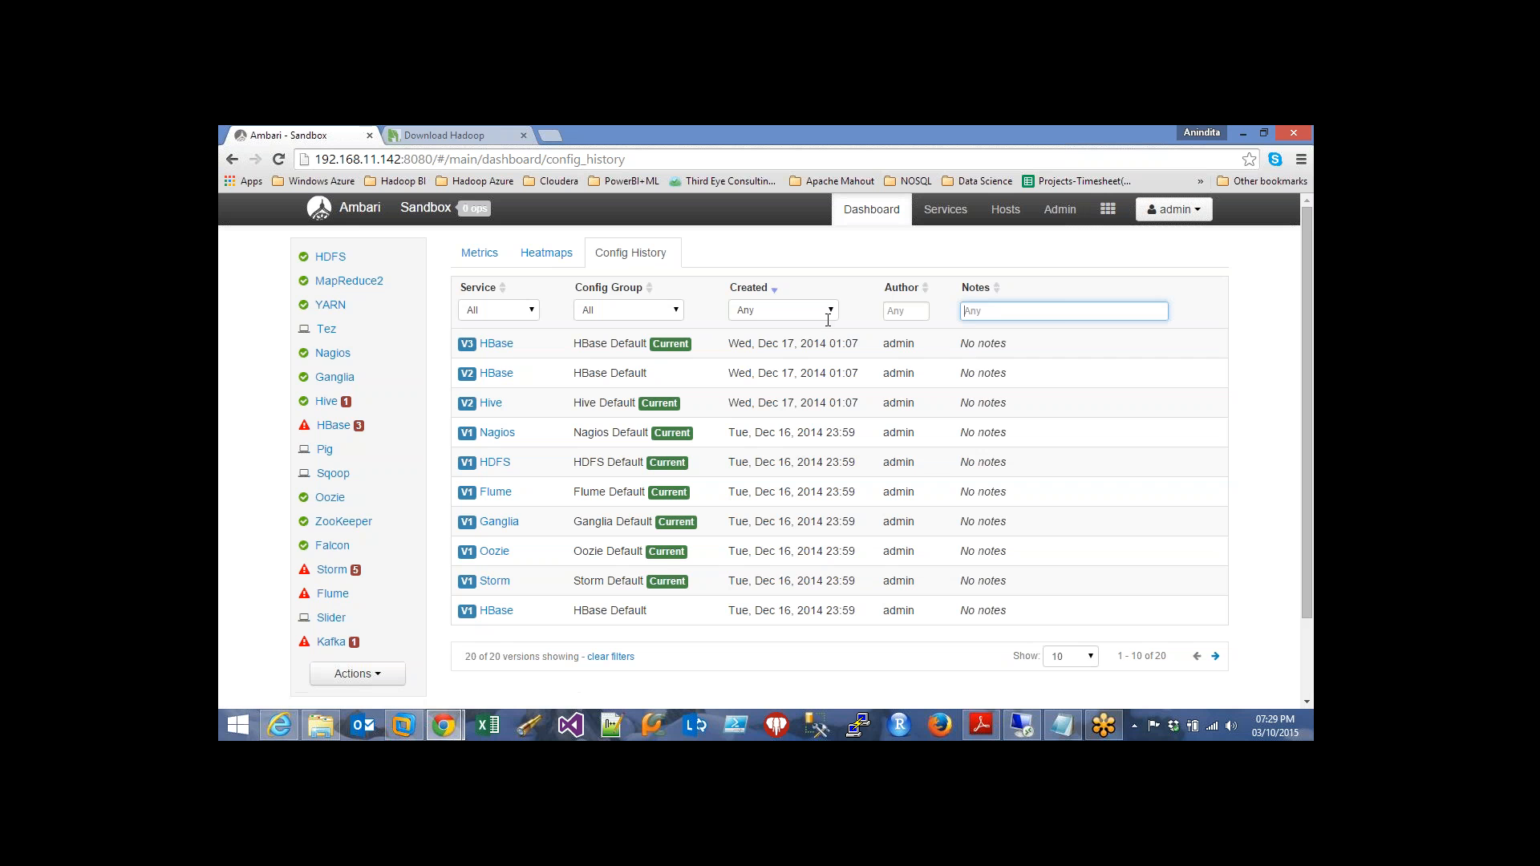
click(531, 312)
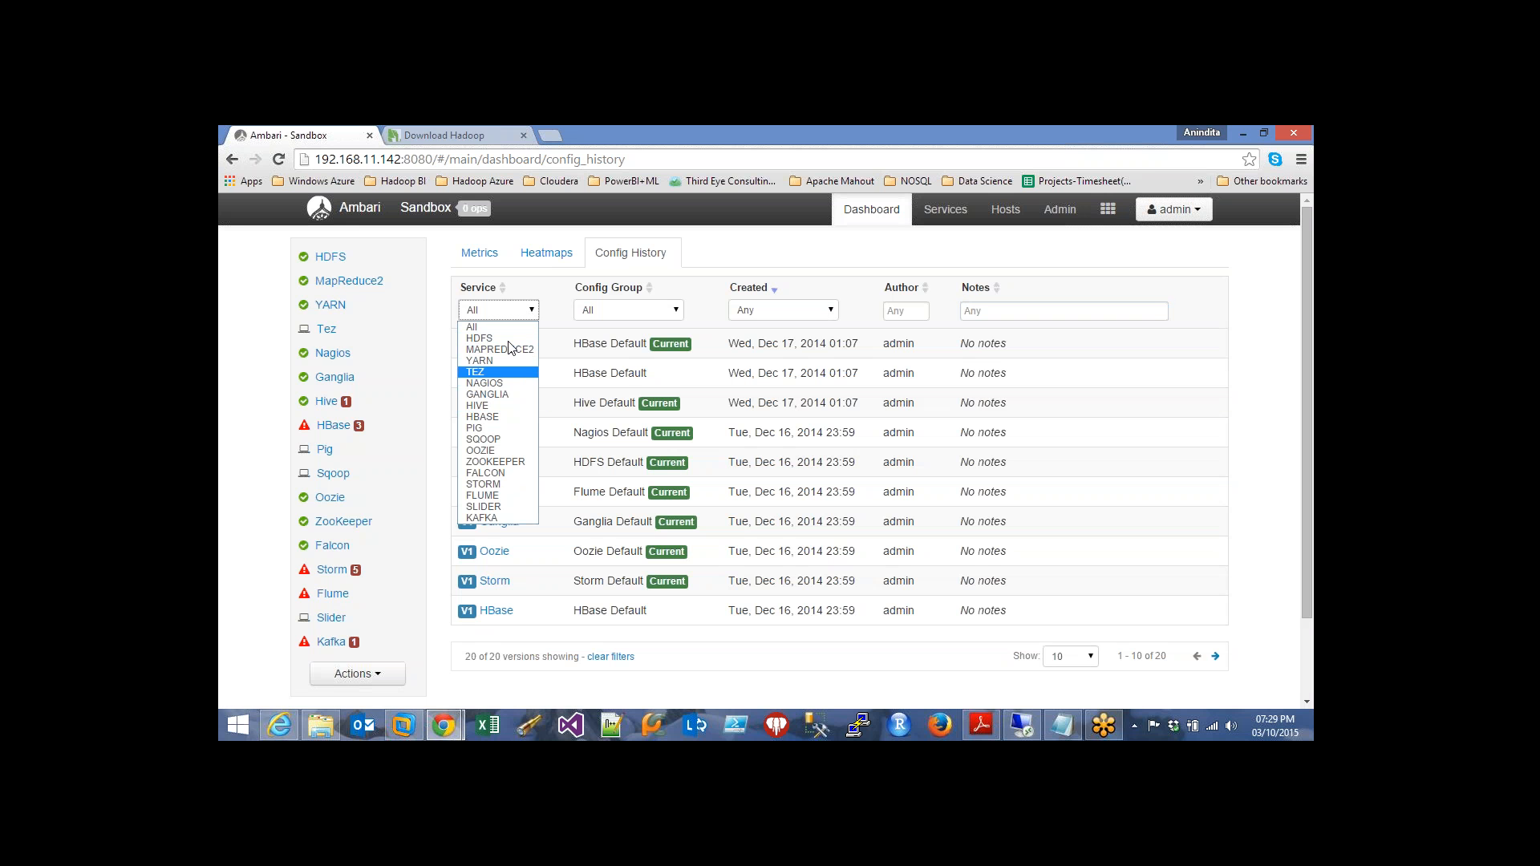
click(507, 338)
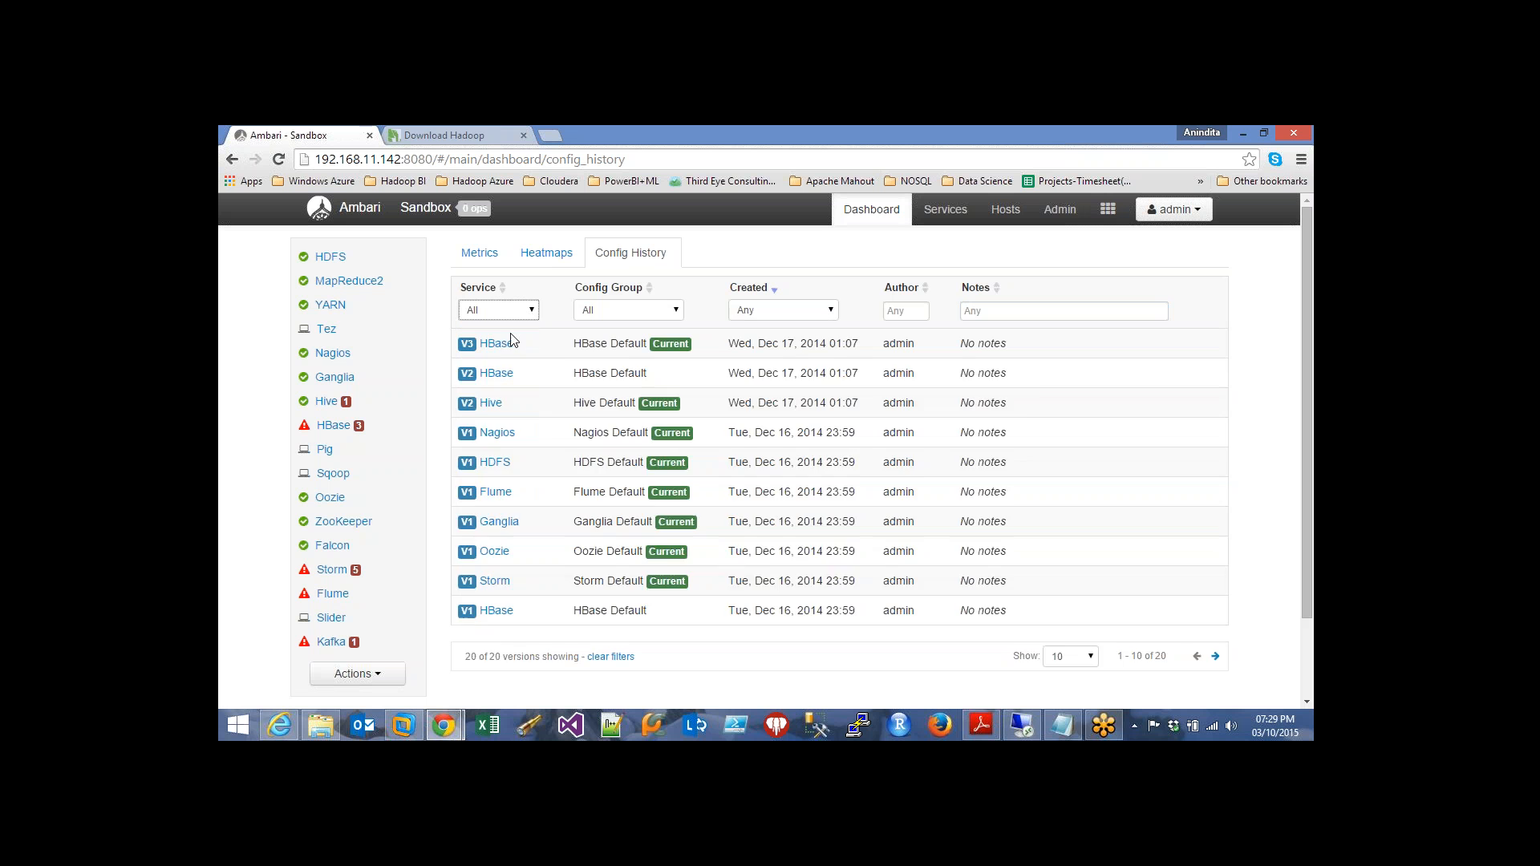
click(677, 311)
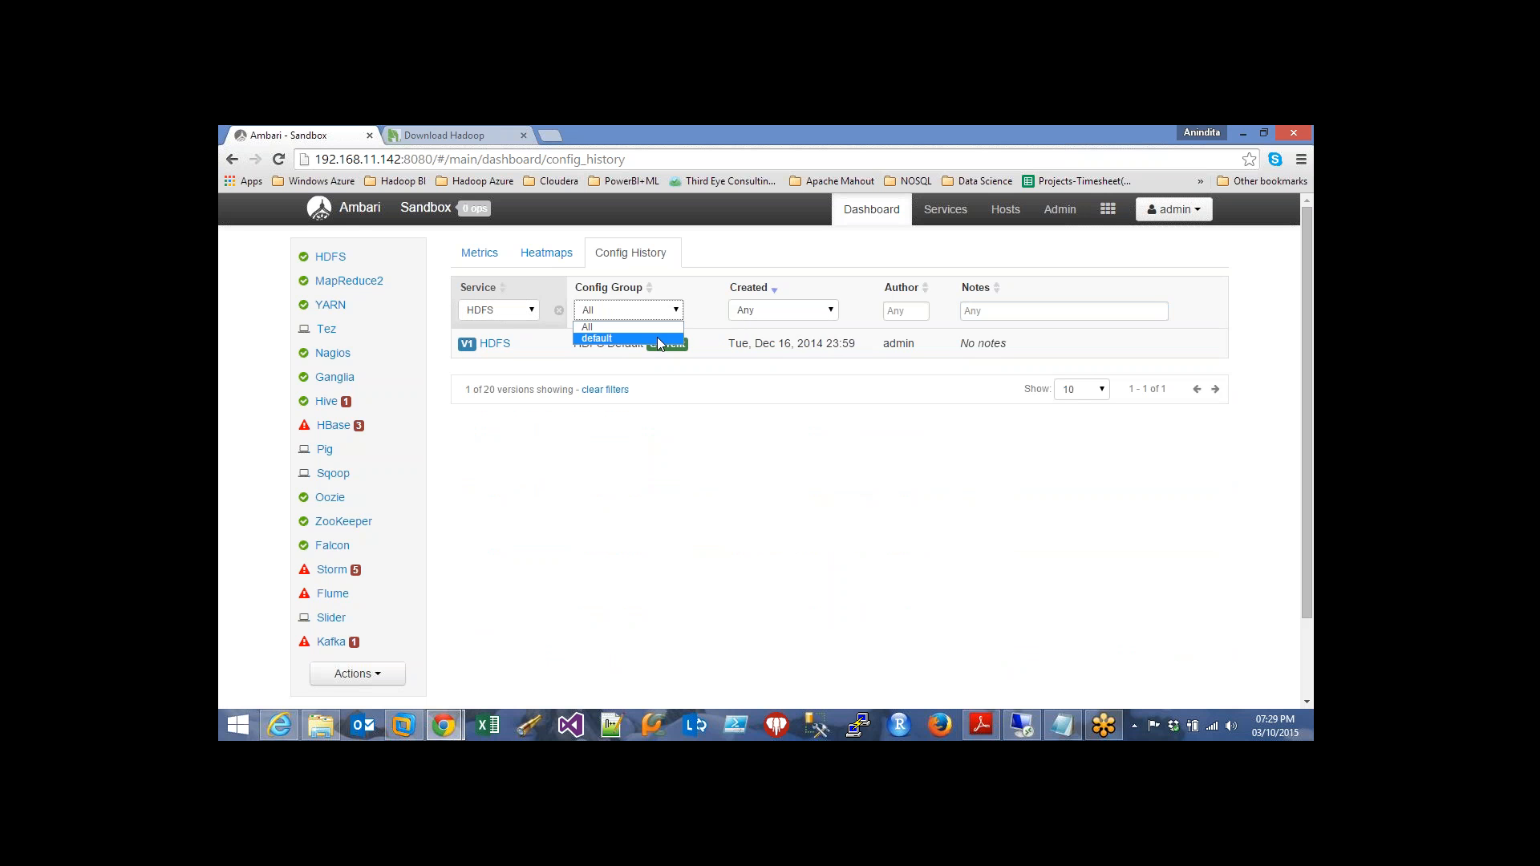
click(659, 338)
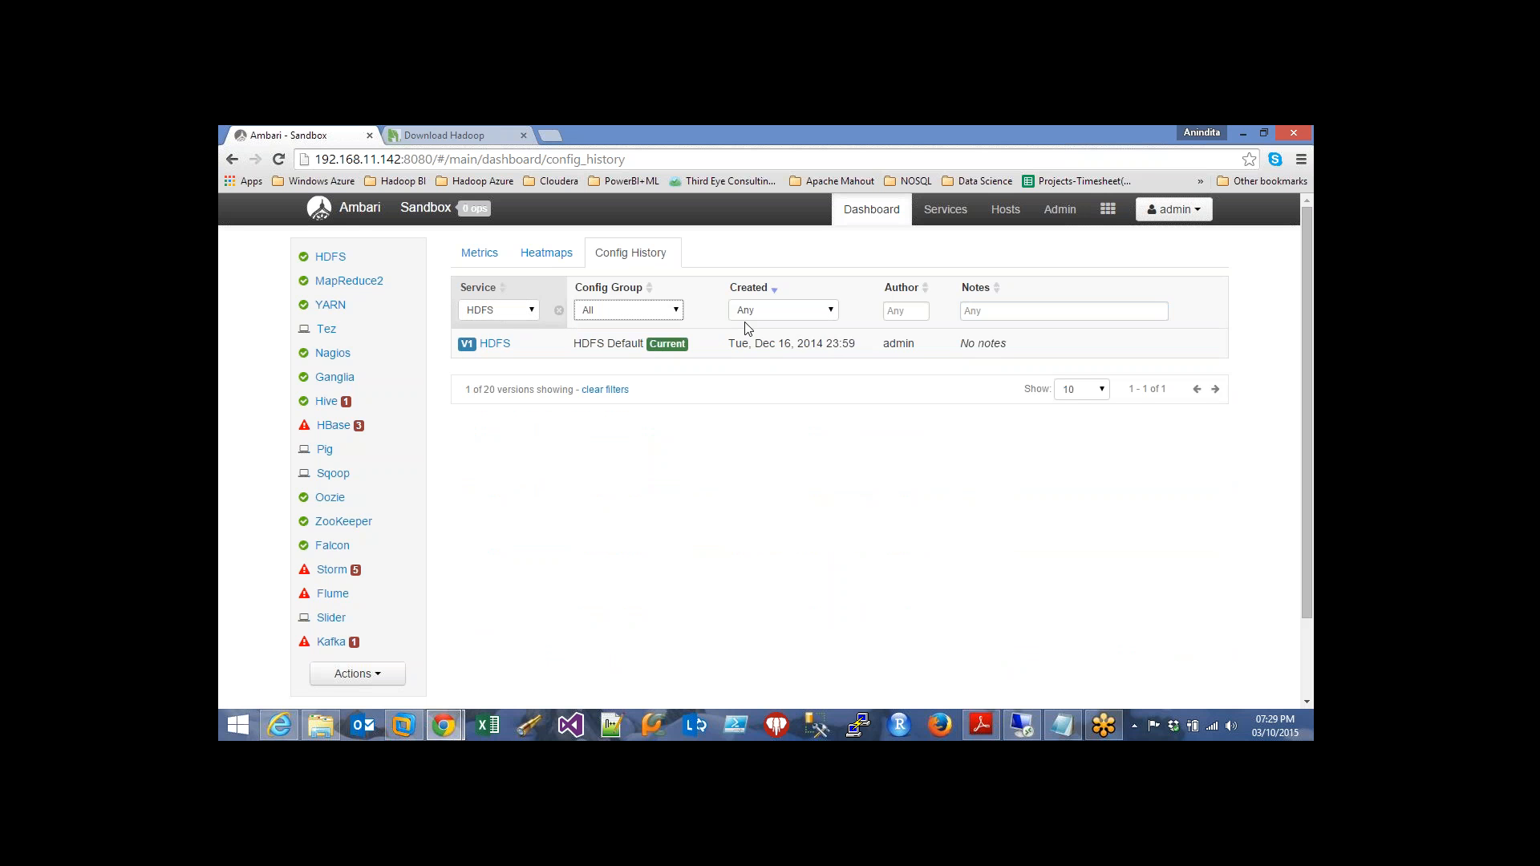
Set the Created filter to Past 7 Days, after trying Past 1 Hour and Past 2 Days
click(829, 312)
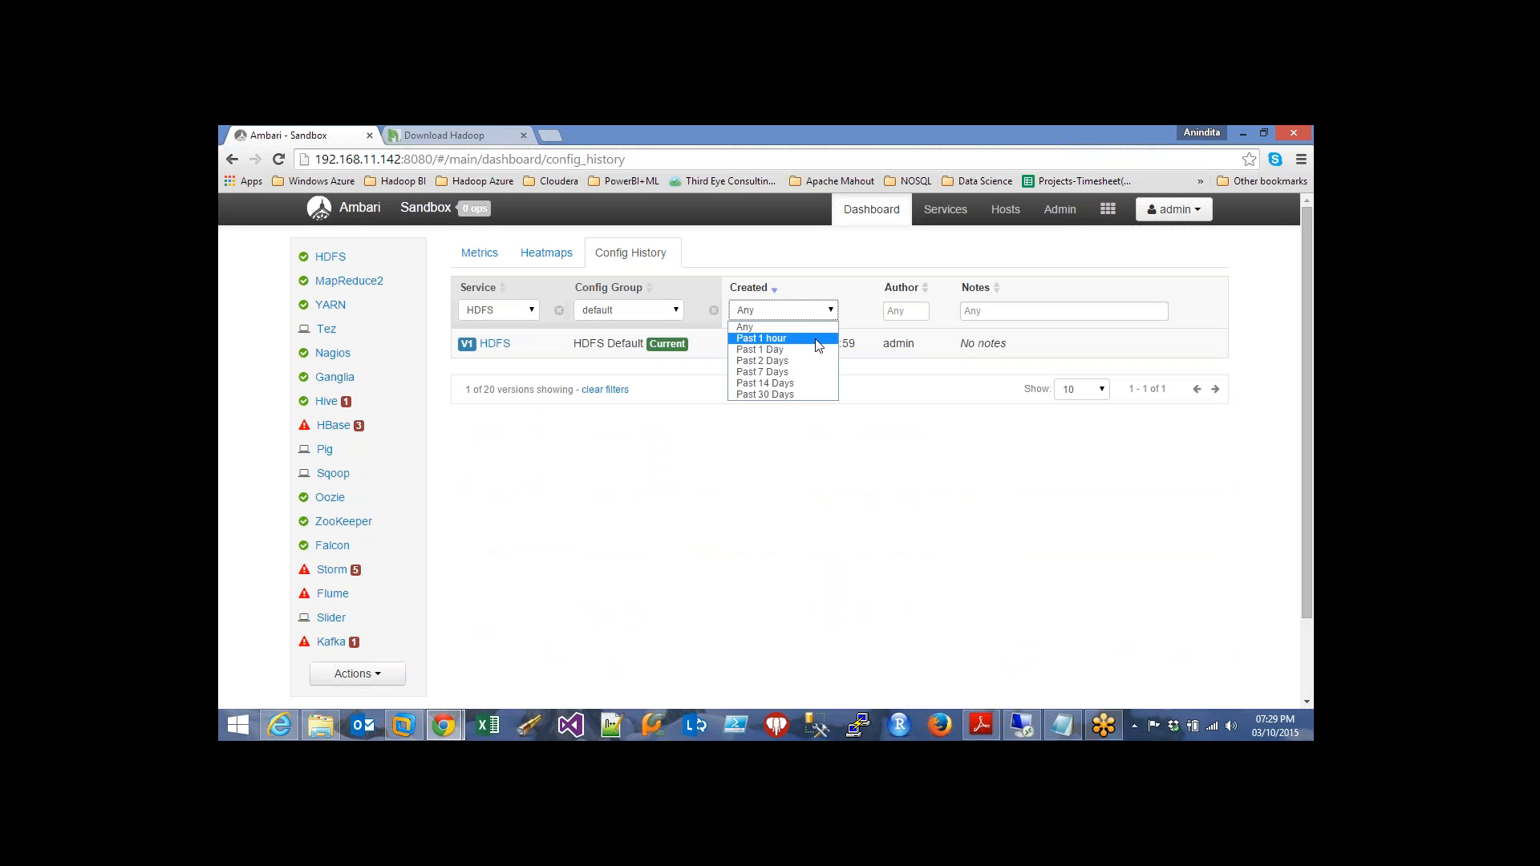
click(818, 346)
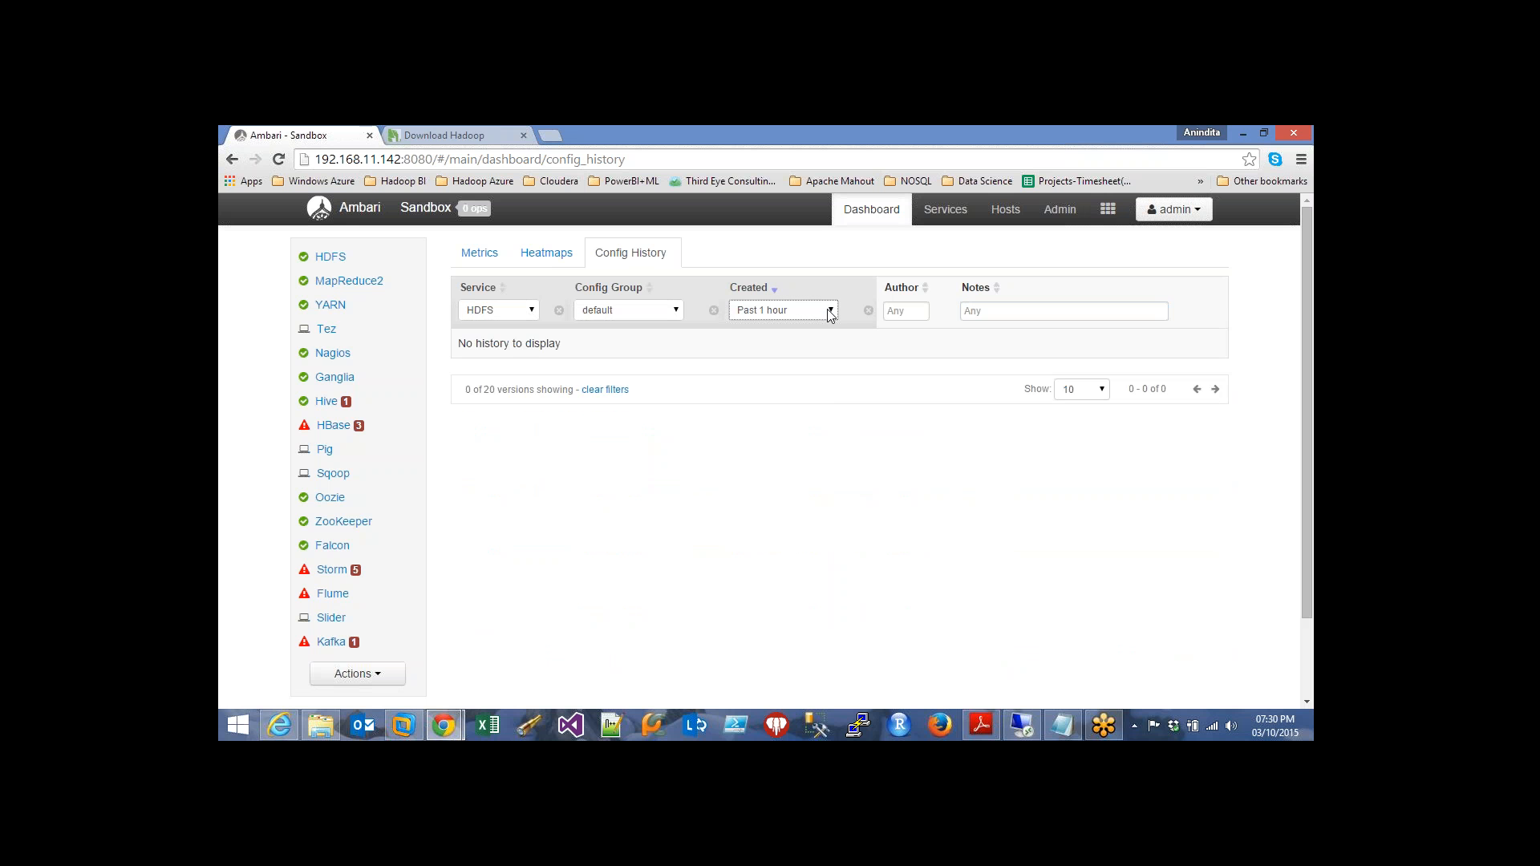
click(830, 312)
click(826, 362)
click(834, 311)
click(824, 373)
Reset the Service filter back to All
click(916, 313)
click(994, 309)
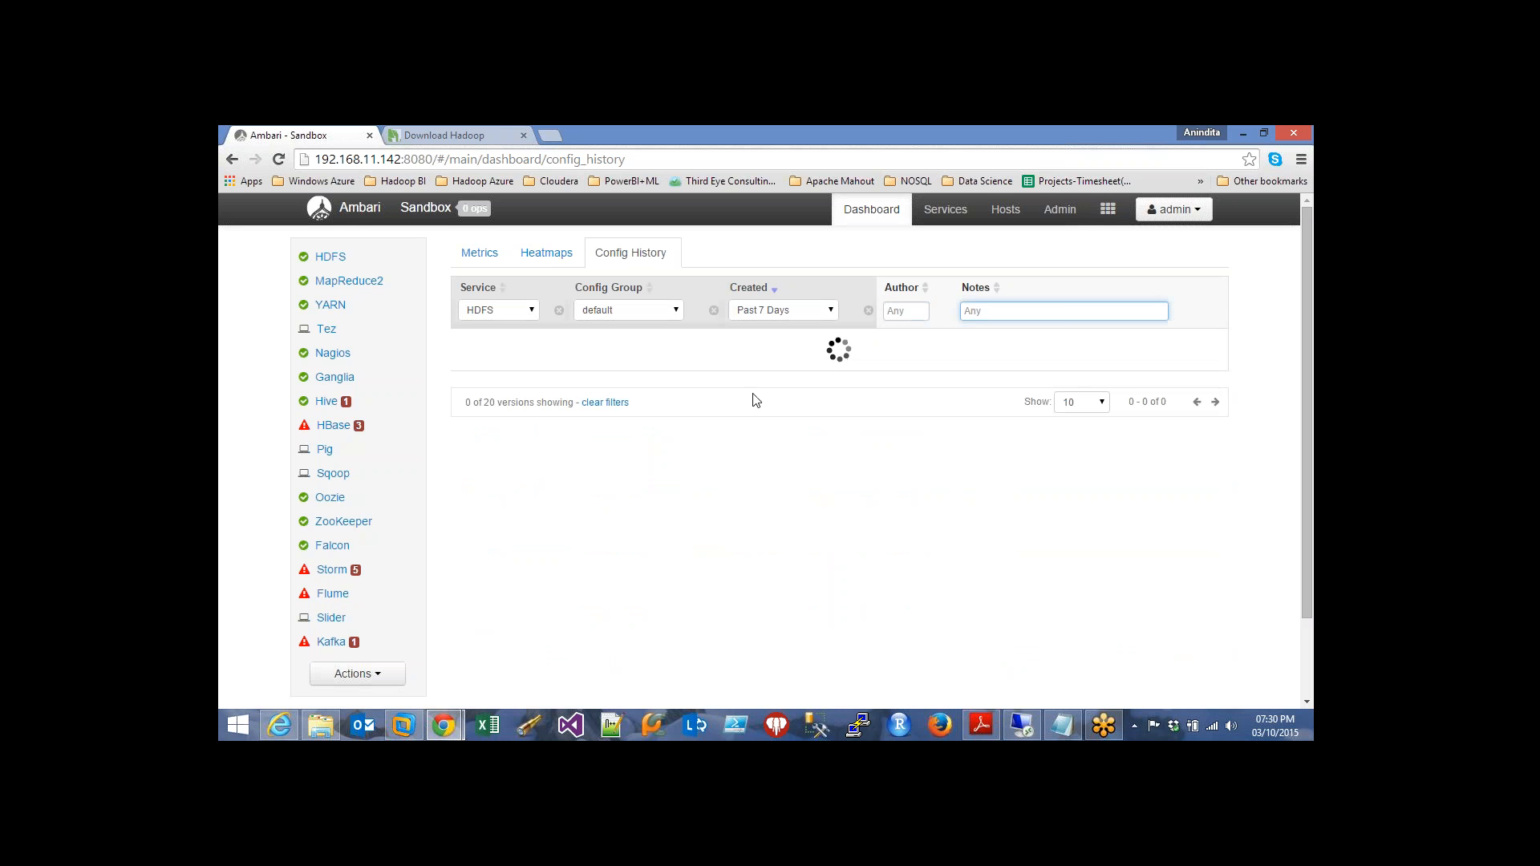
click(533, 311)
click(505, 329)
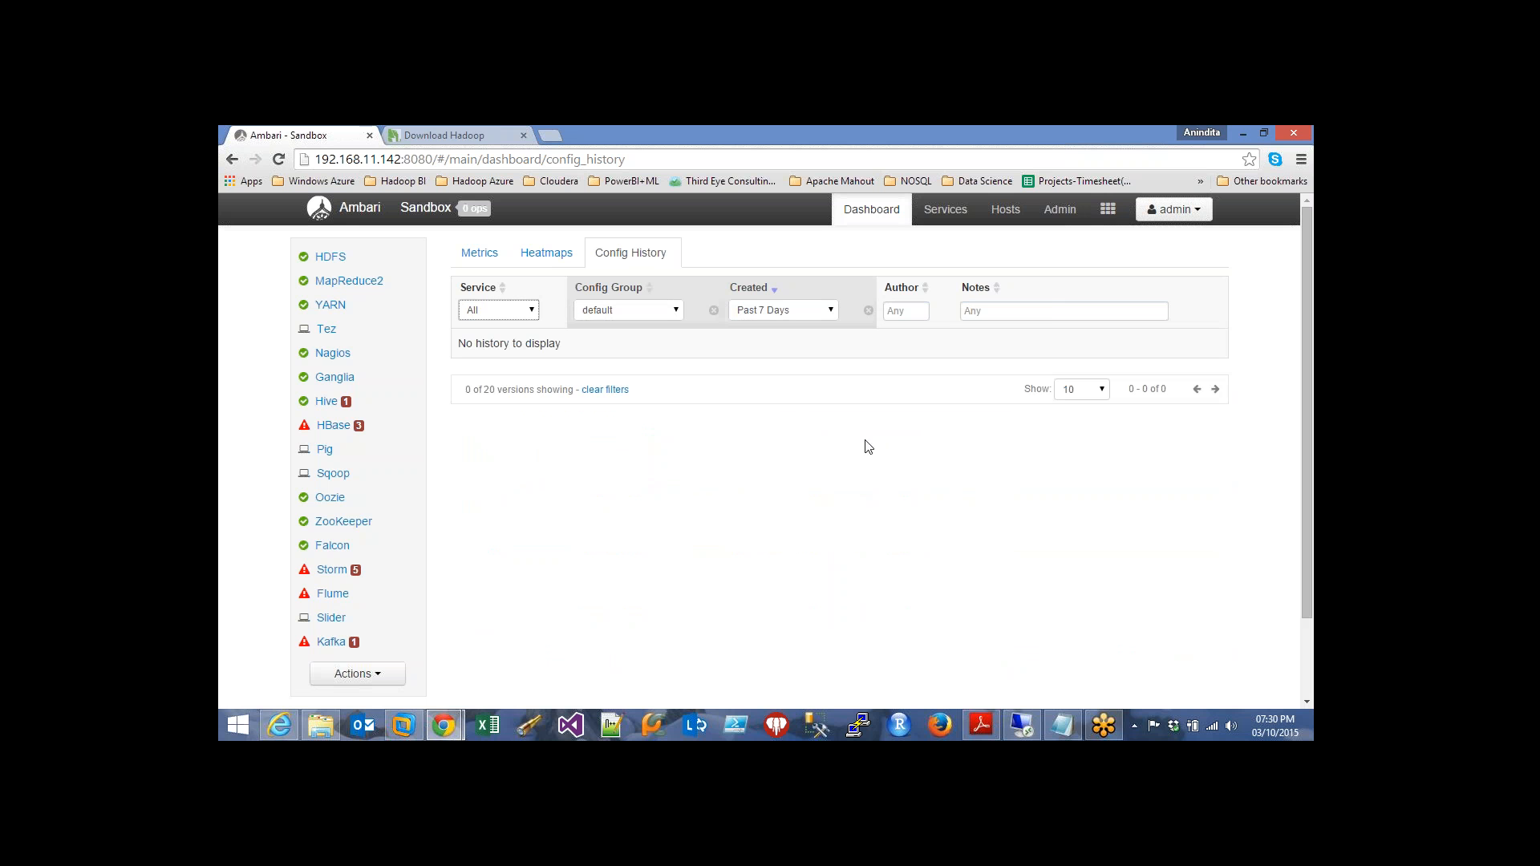
mouse_move(938, 227)
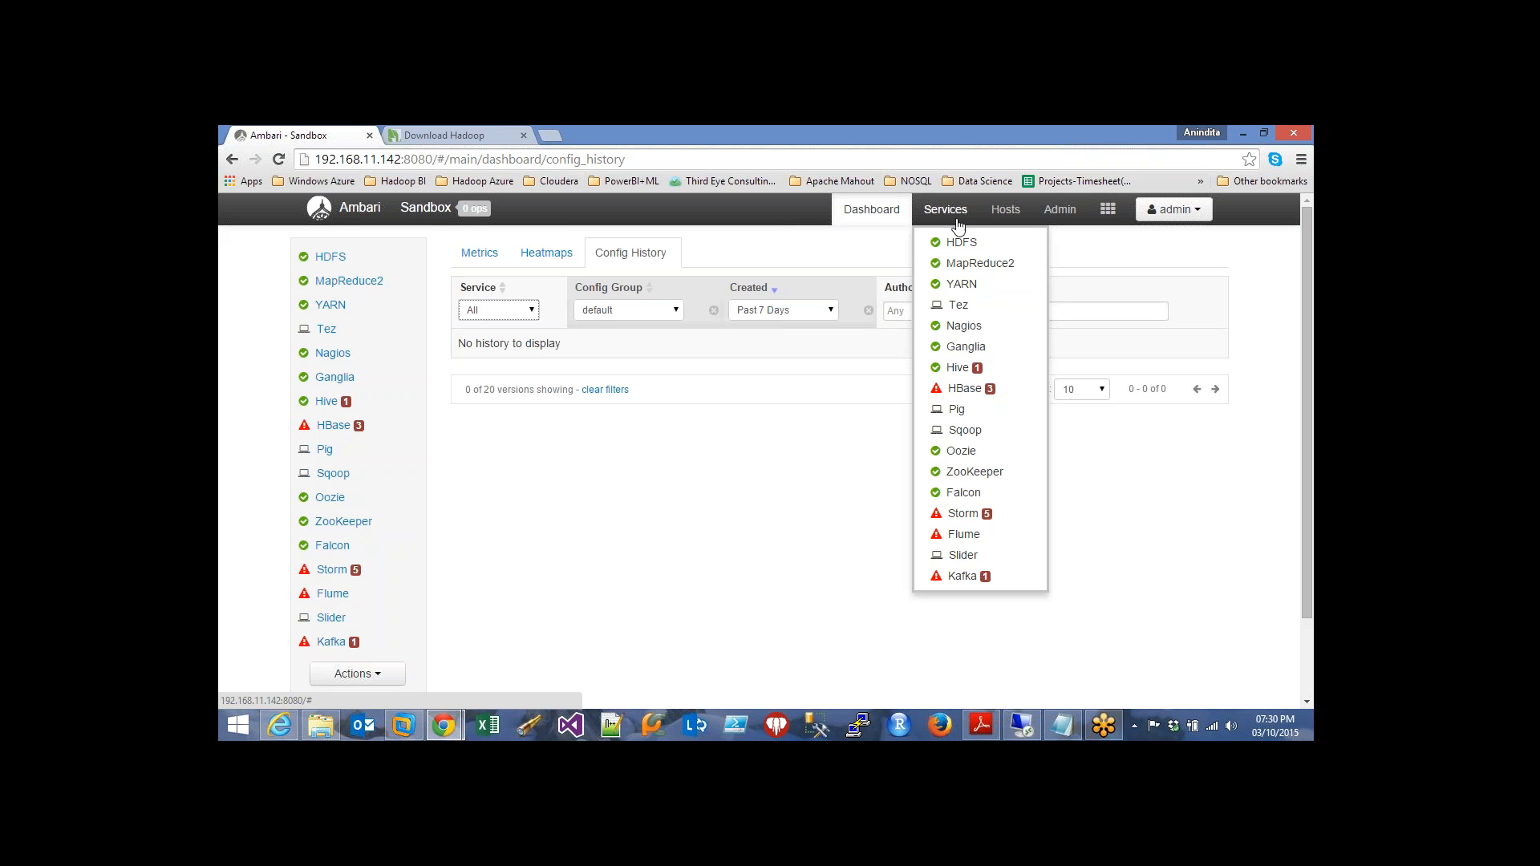
Open the HDFS service summary and review its alerts, health checks and metrics charts
click(963, 243)
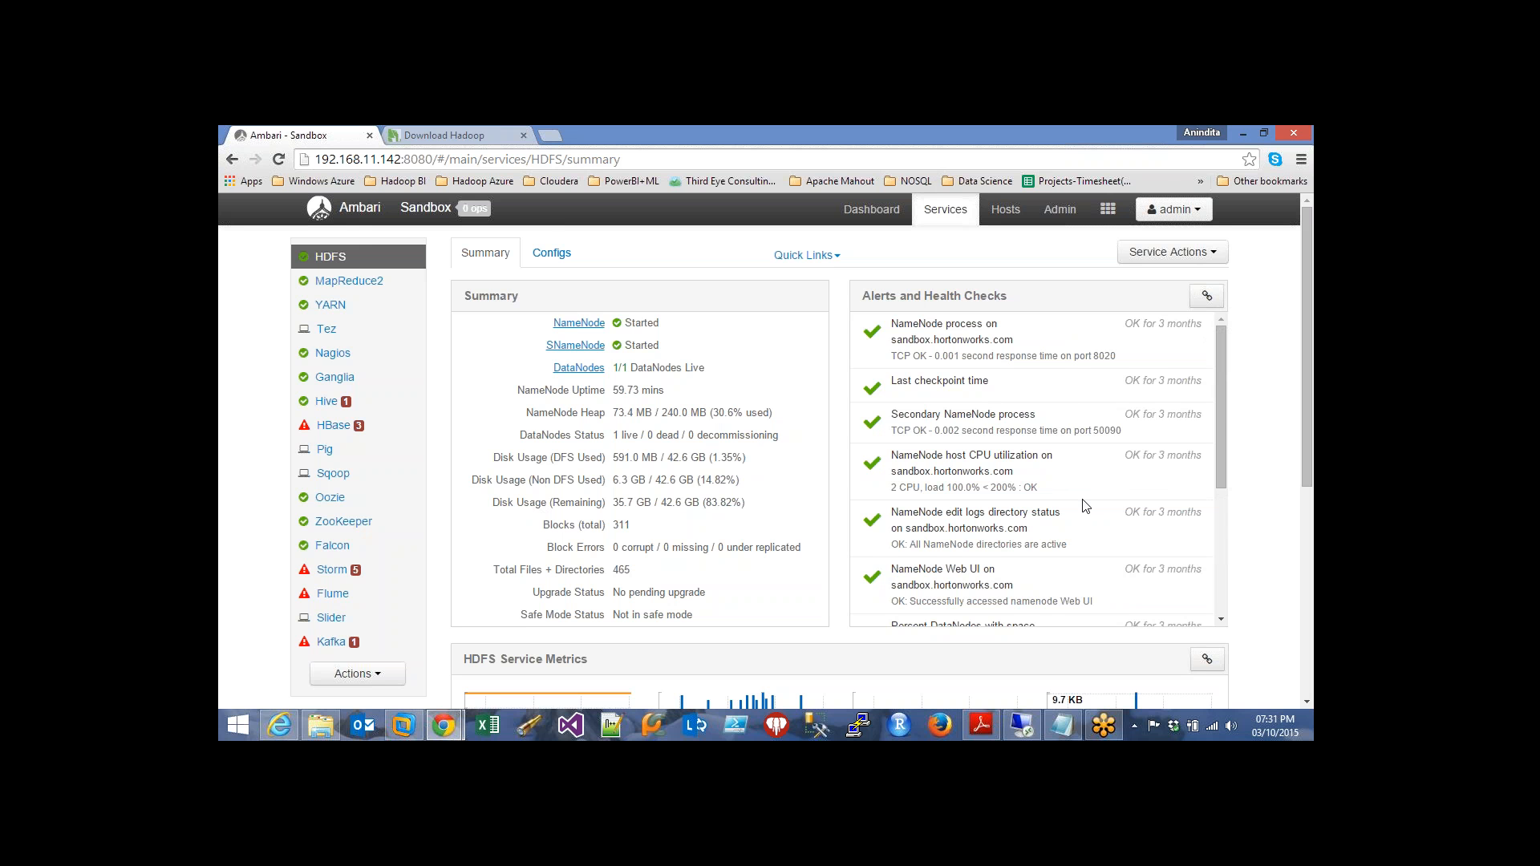
scroll(1084, 505, down, 1)
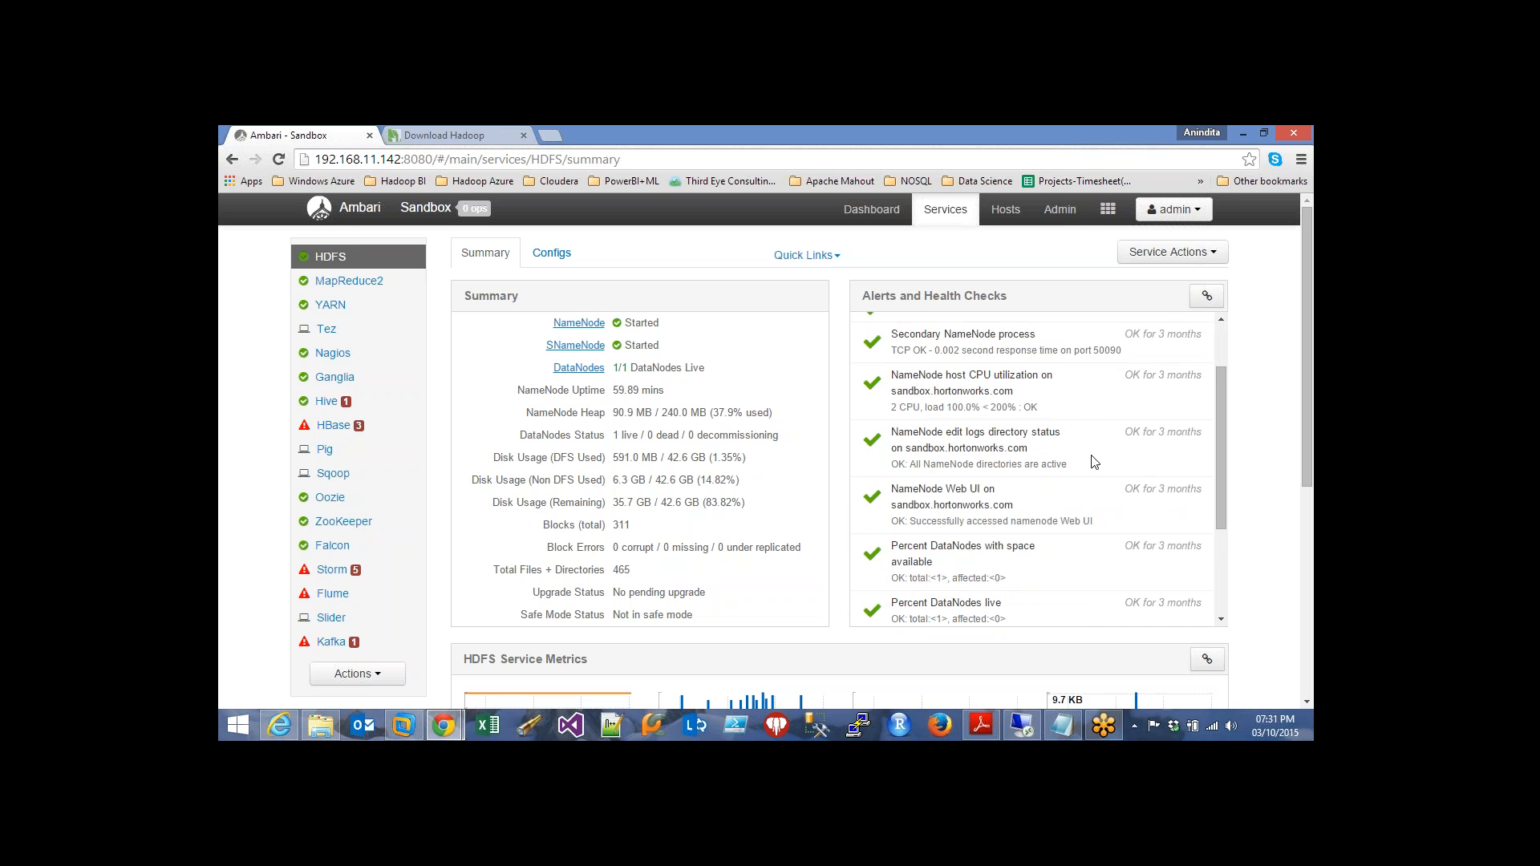
scroll(1115, 552, down, 2)
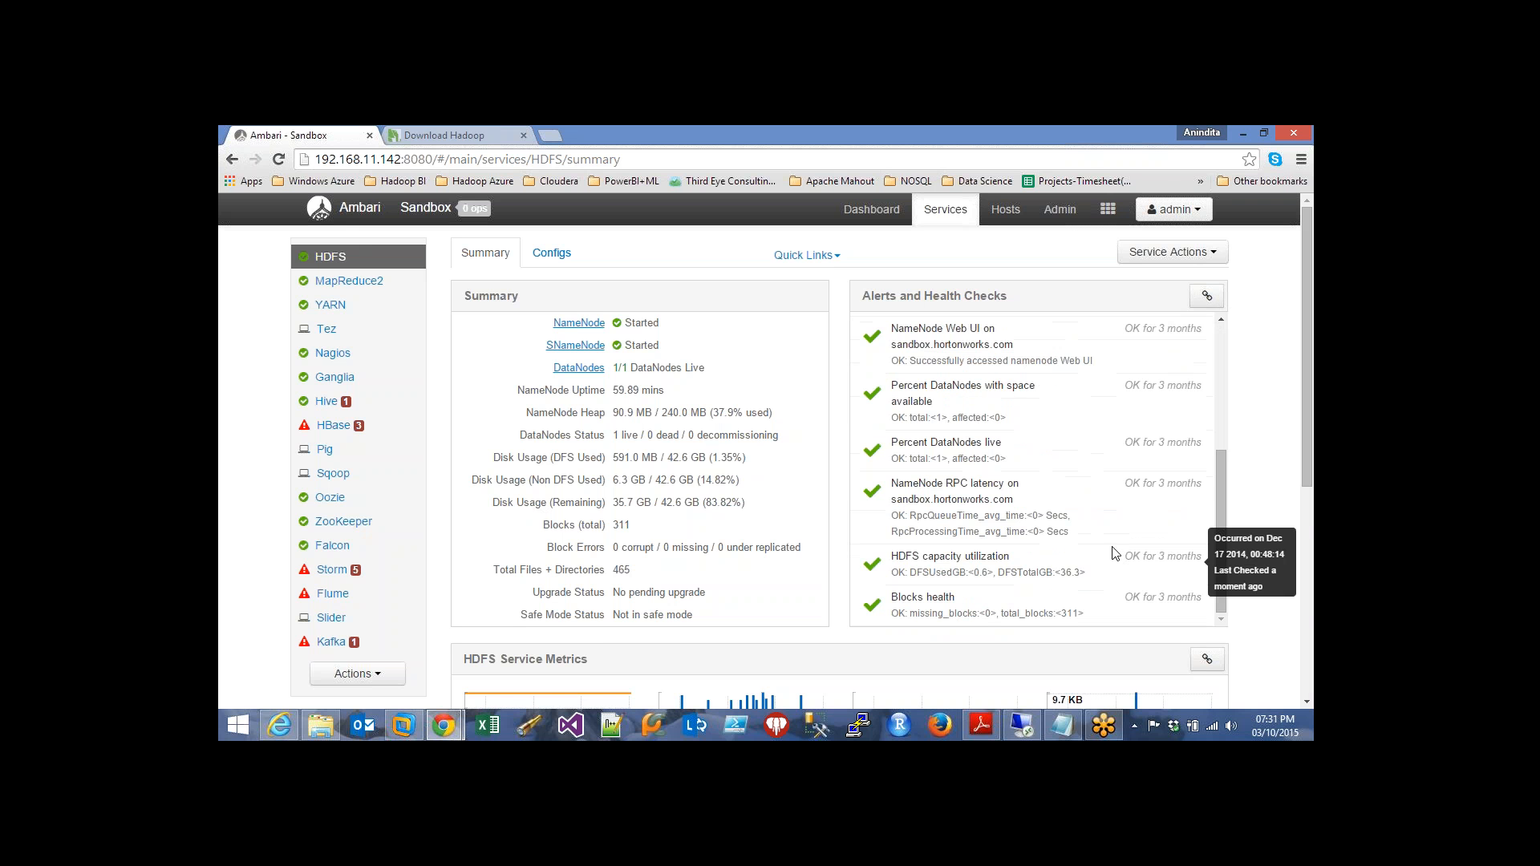
scroll(1115, 553, down, 3)
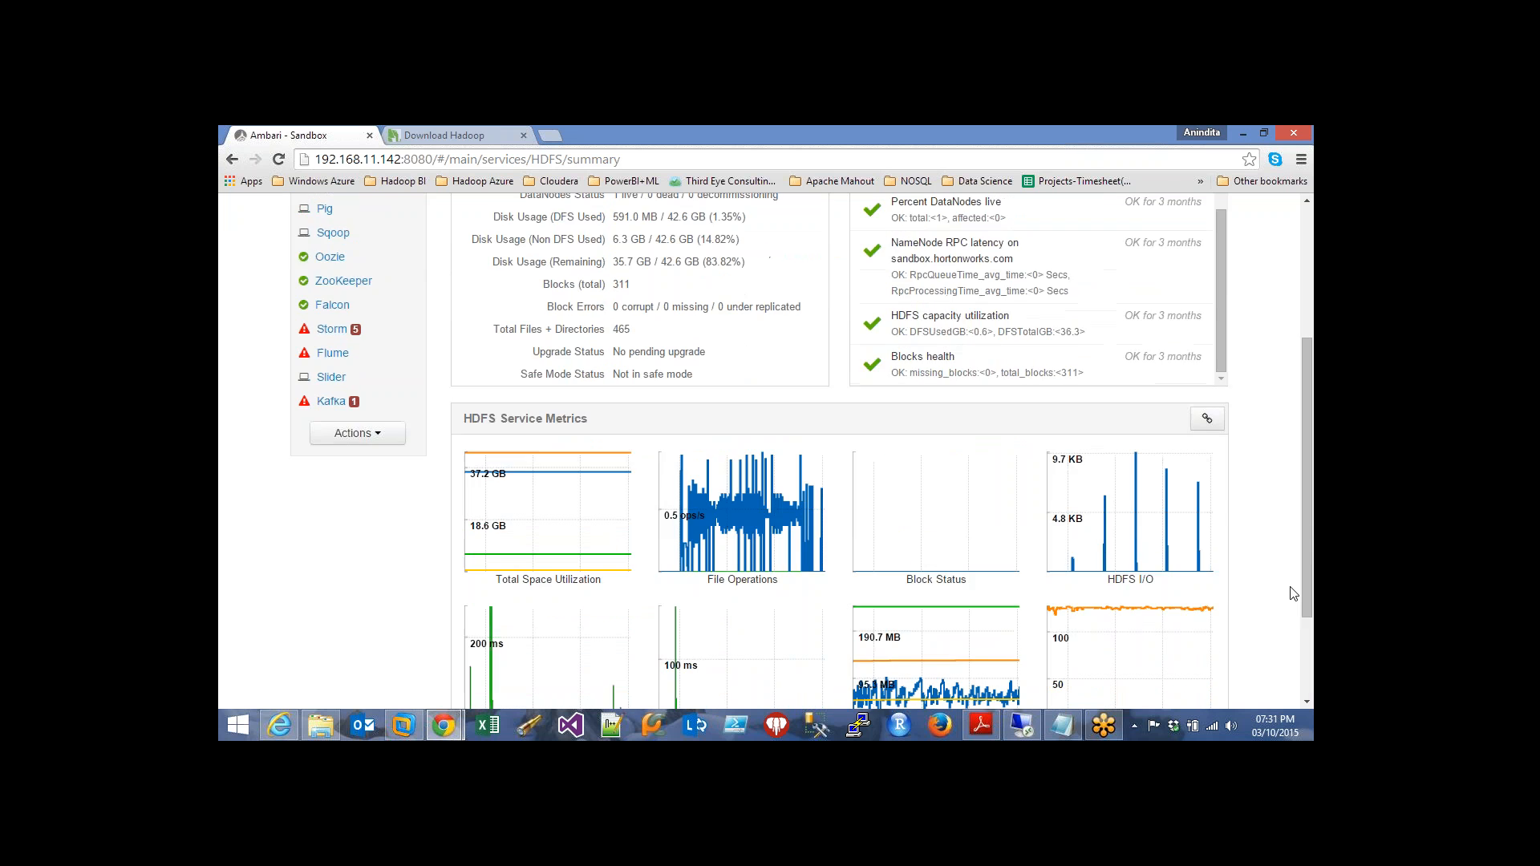
scroll(1294, 594, down, 2)
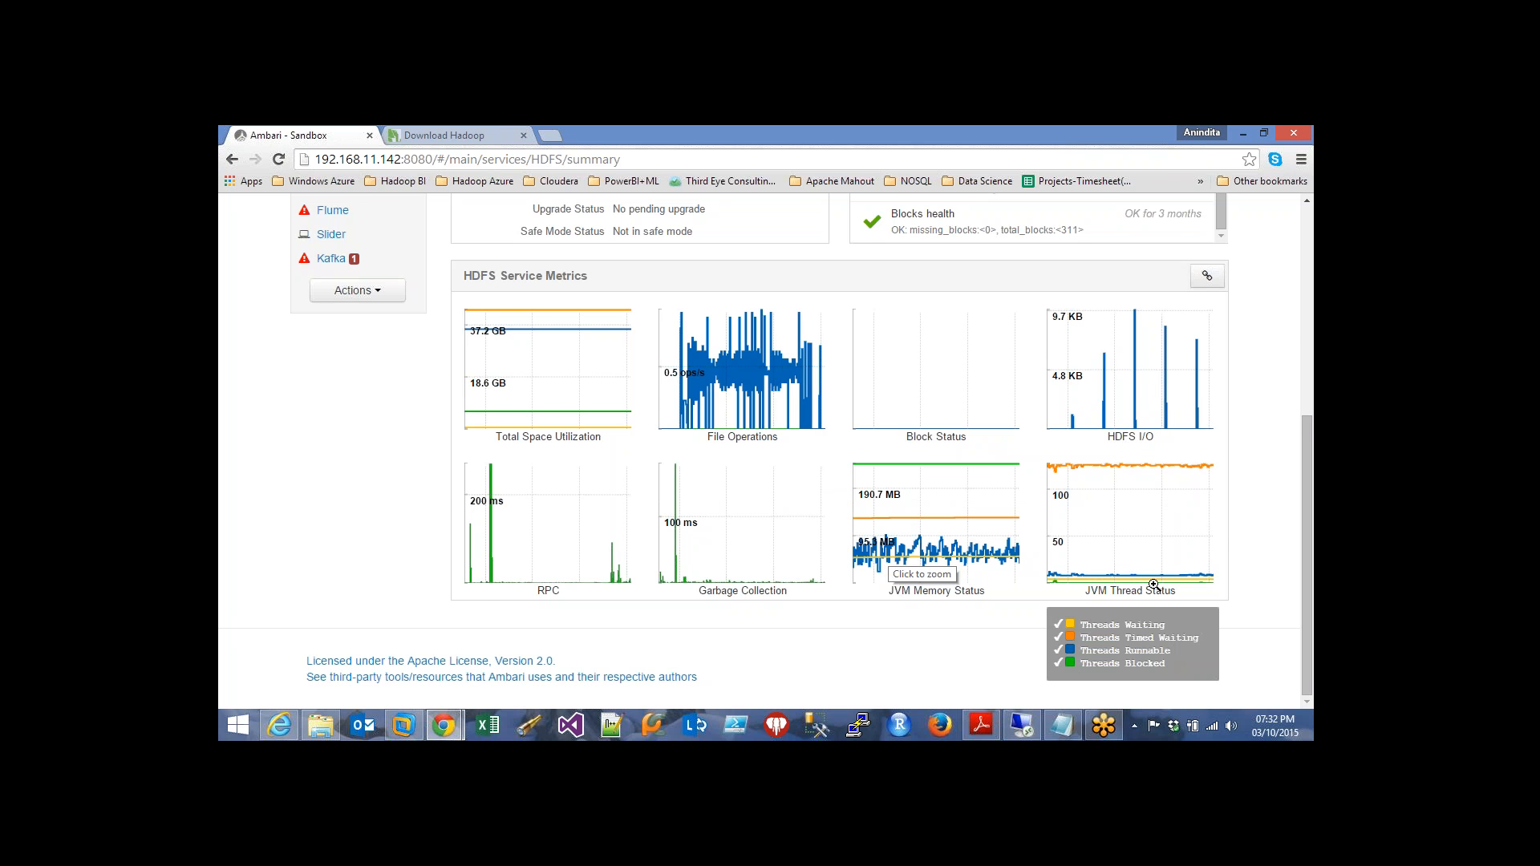
scroll(1153, 584, up, 3)
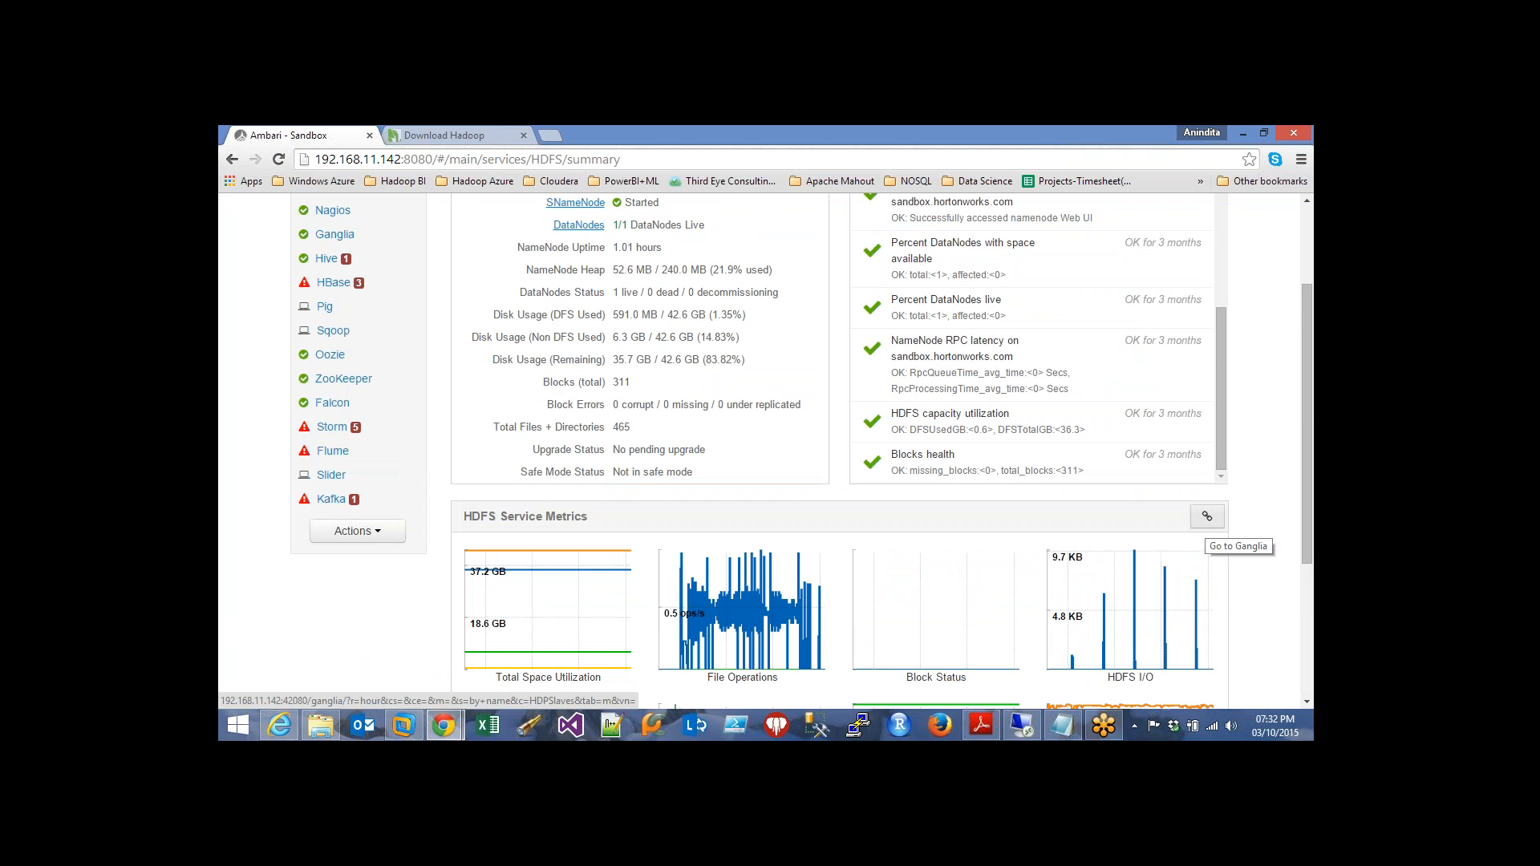
Try opening HDFS metrics in Ganglia, then close the failed Ganglia and Download Hadoop tabs
click(1207, 516)
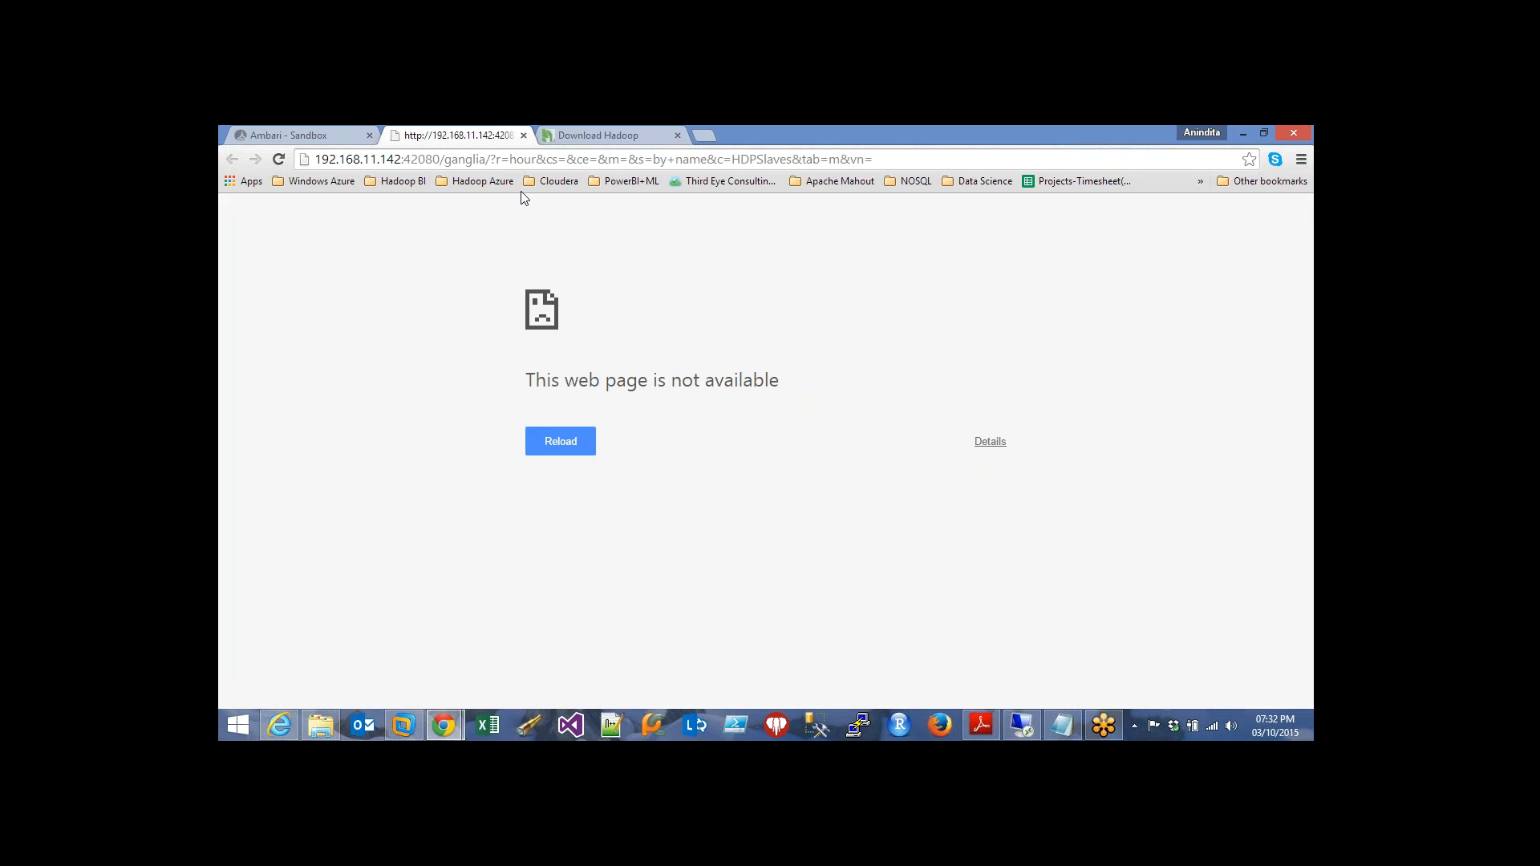
click(524, 136)
click(524, 136)
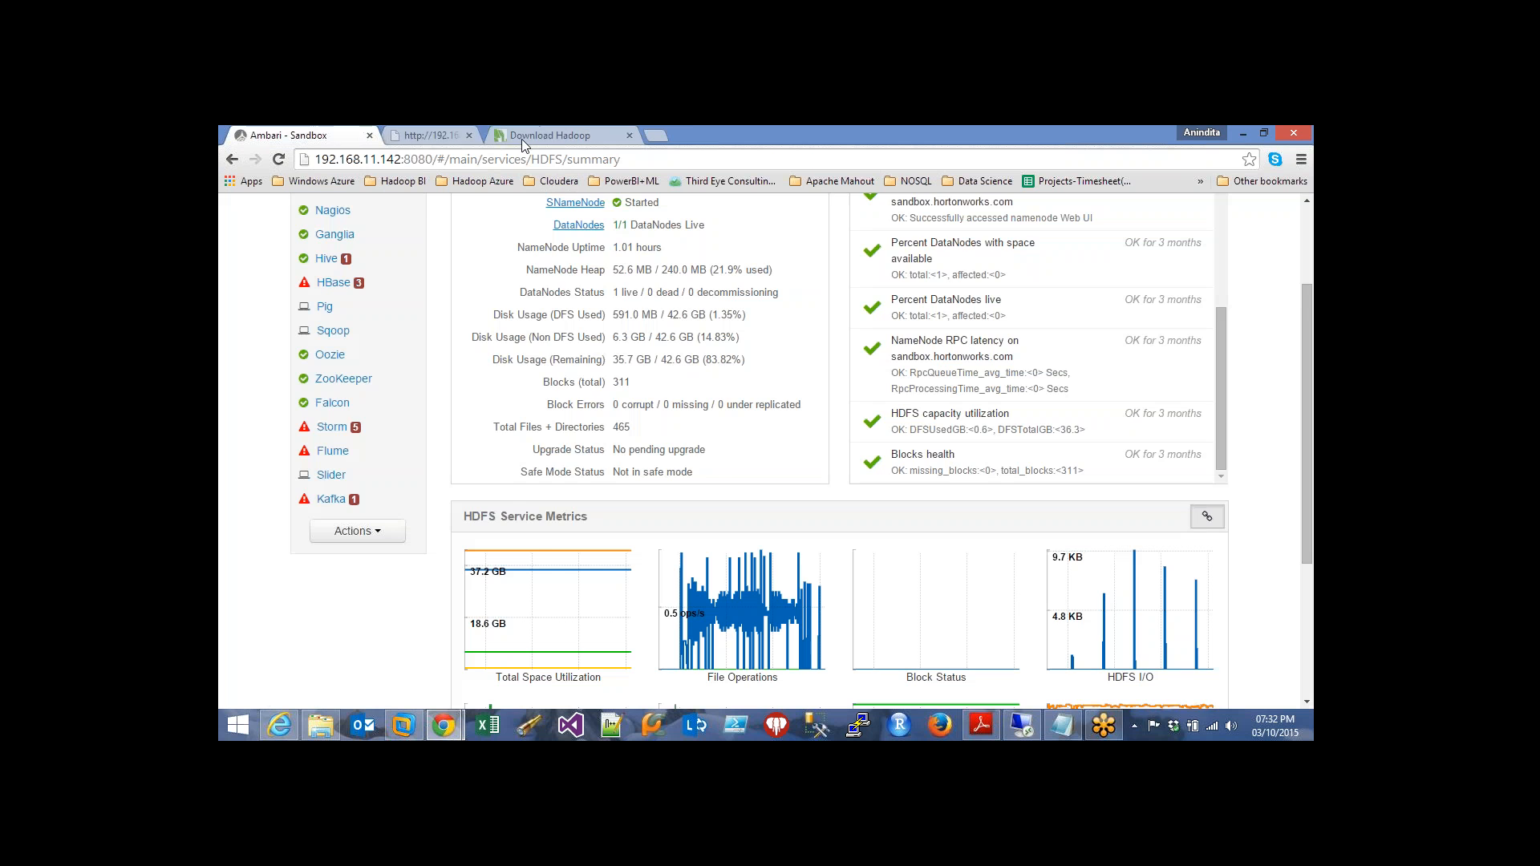
scroll(661, 409, up, 3)
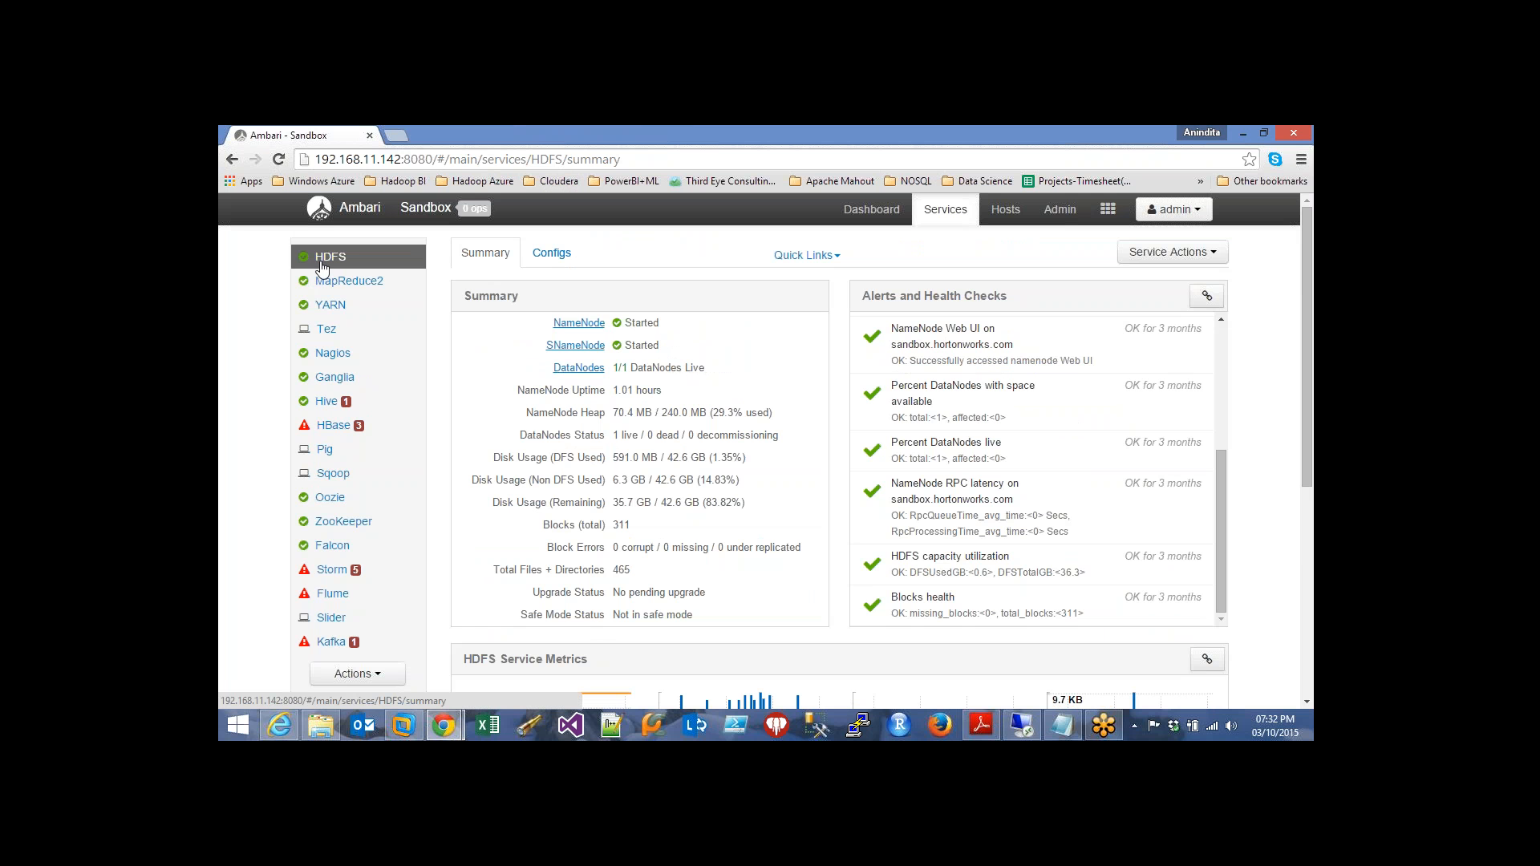
Review the YARN summary (ResourceManager and Timeline Server started, 1/1 NodeManagers live) and open Quick Links
click(344, 311)
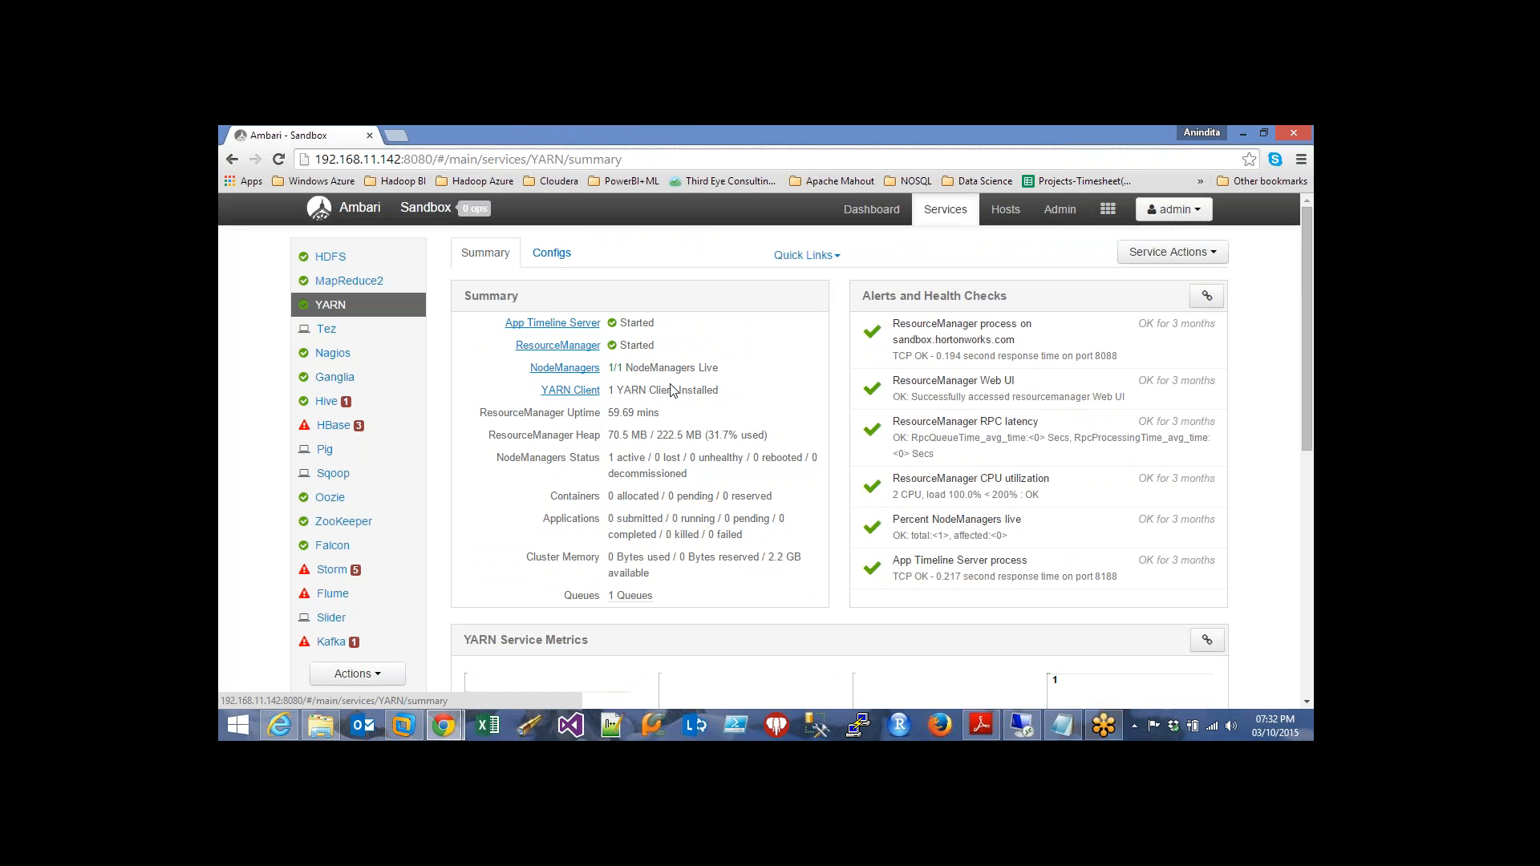
mouse_move(946, 209)
scroll(787, 539, down, 3)
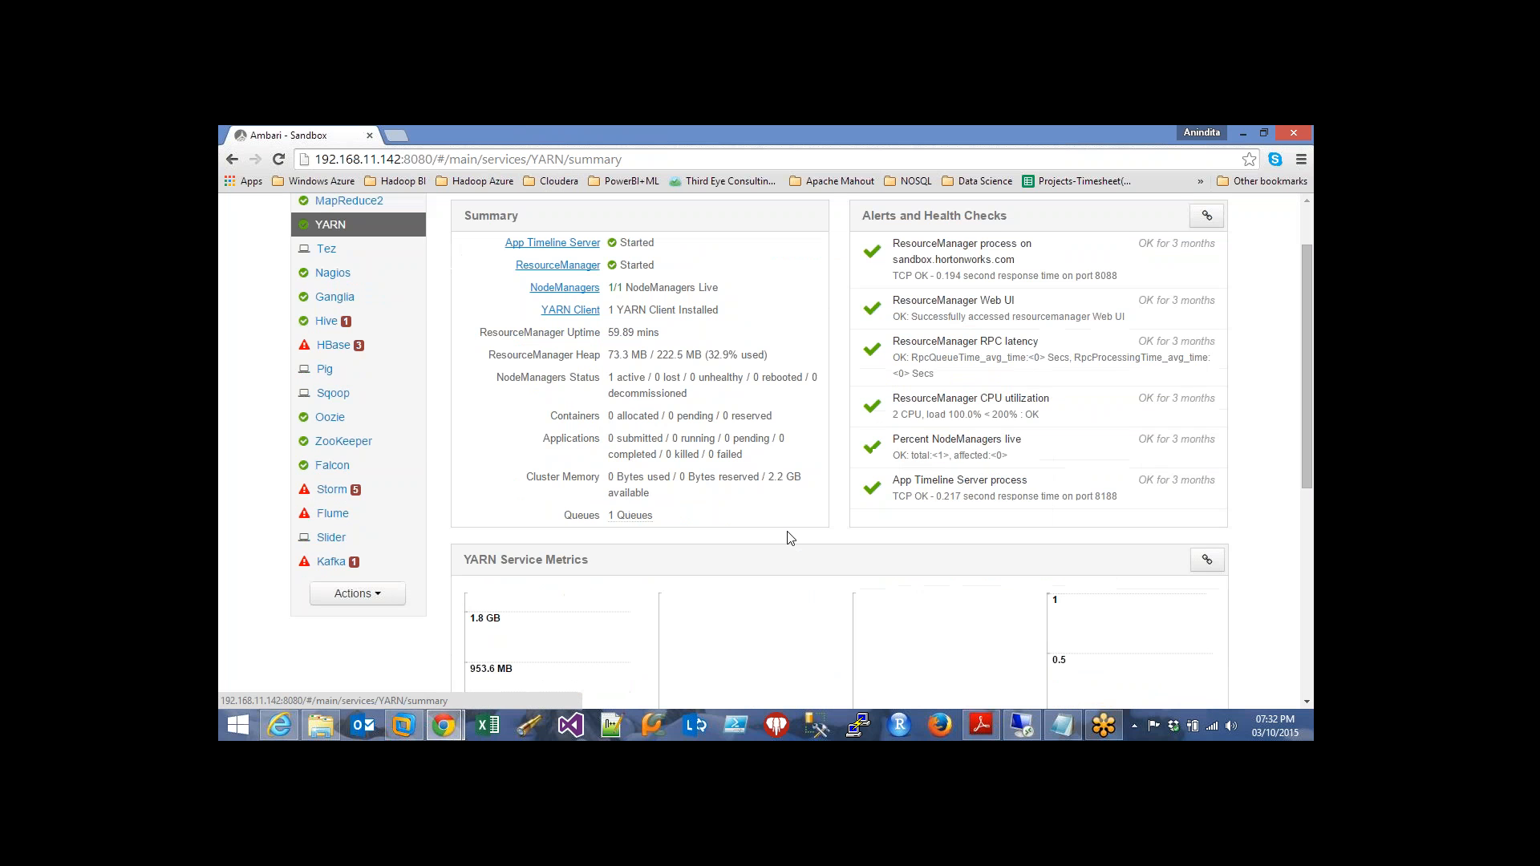
mouse_move(628, 364)
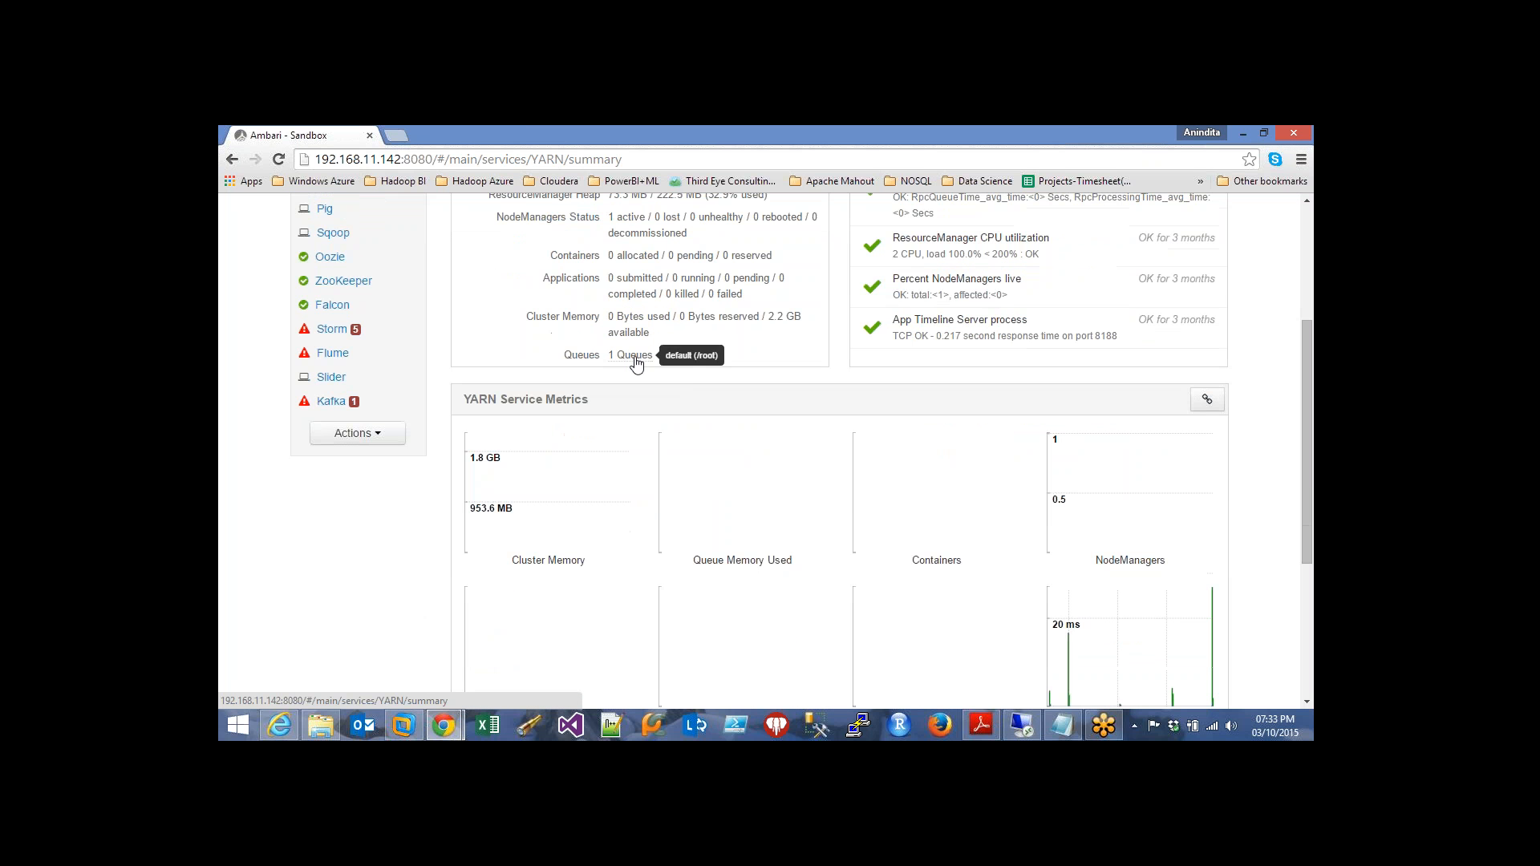
scroll(738, 369, down, 1)
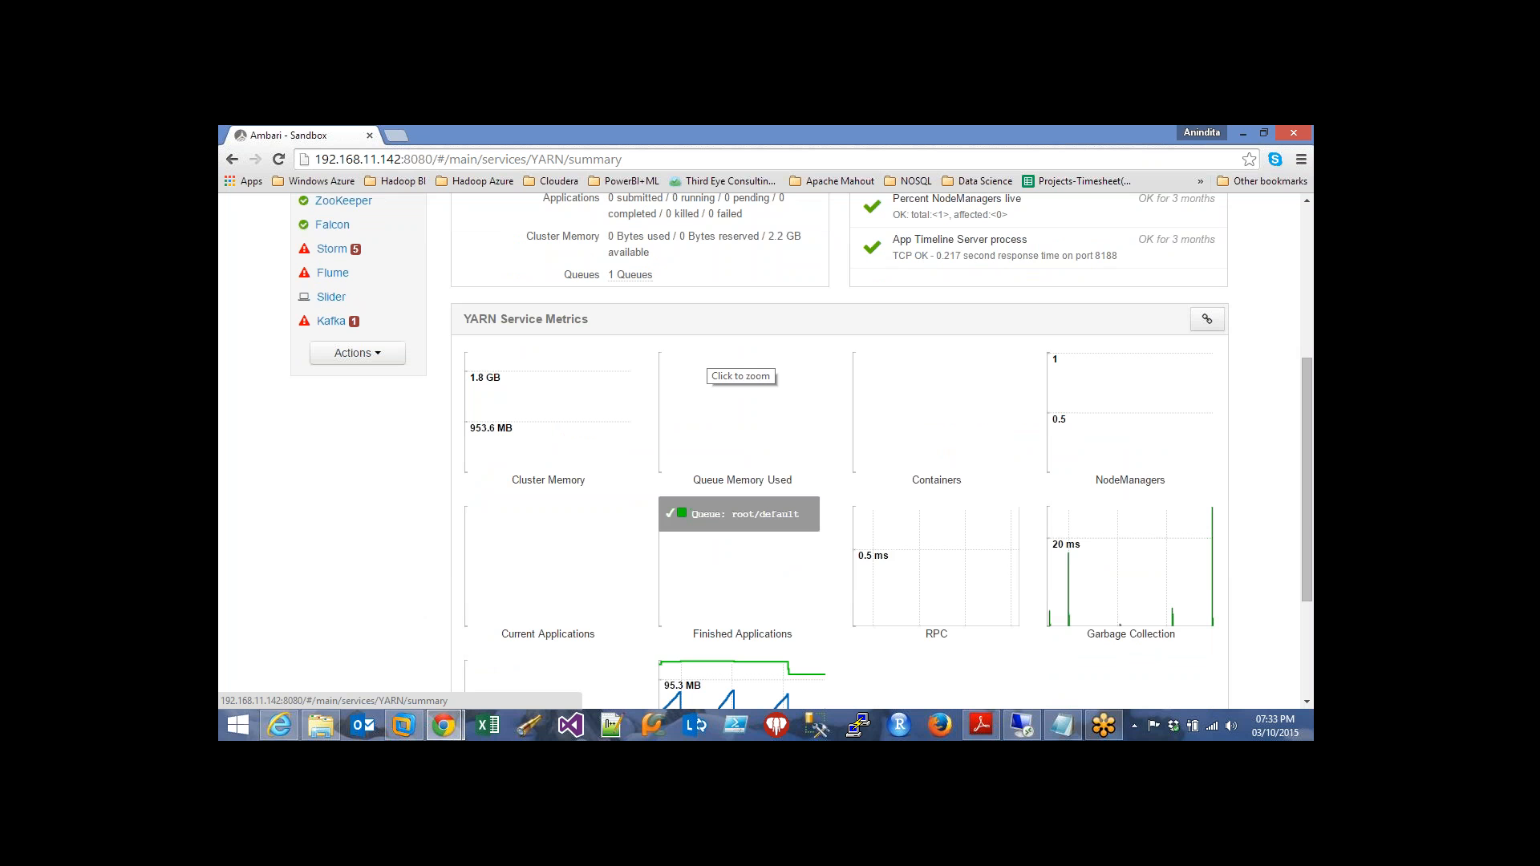
scroll(818, 398, up, 2)
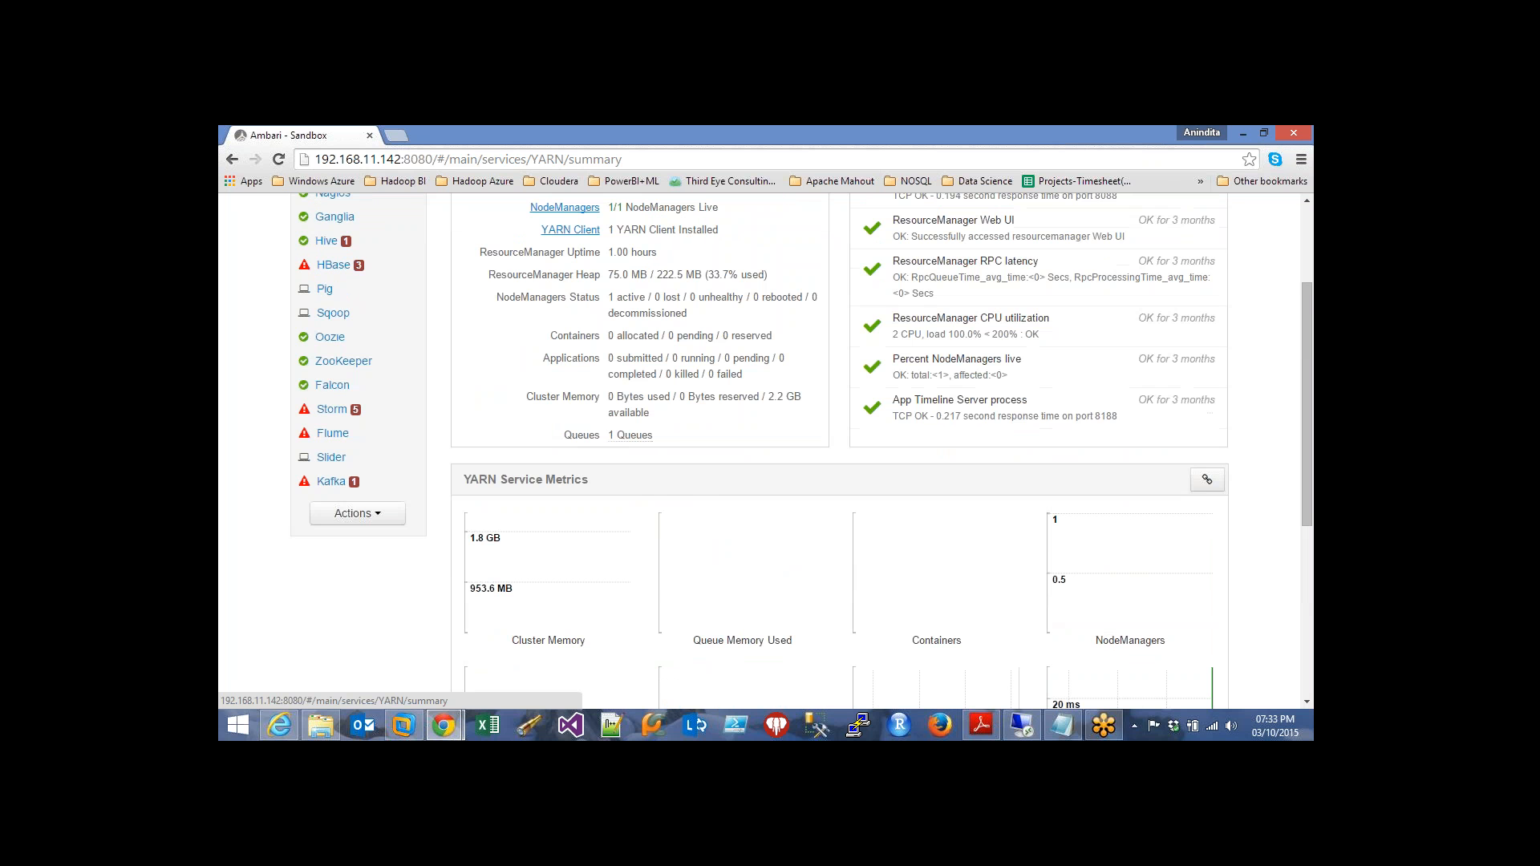
scroll(816, 406, up, 2)
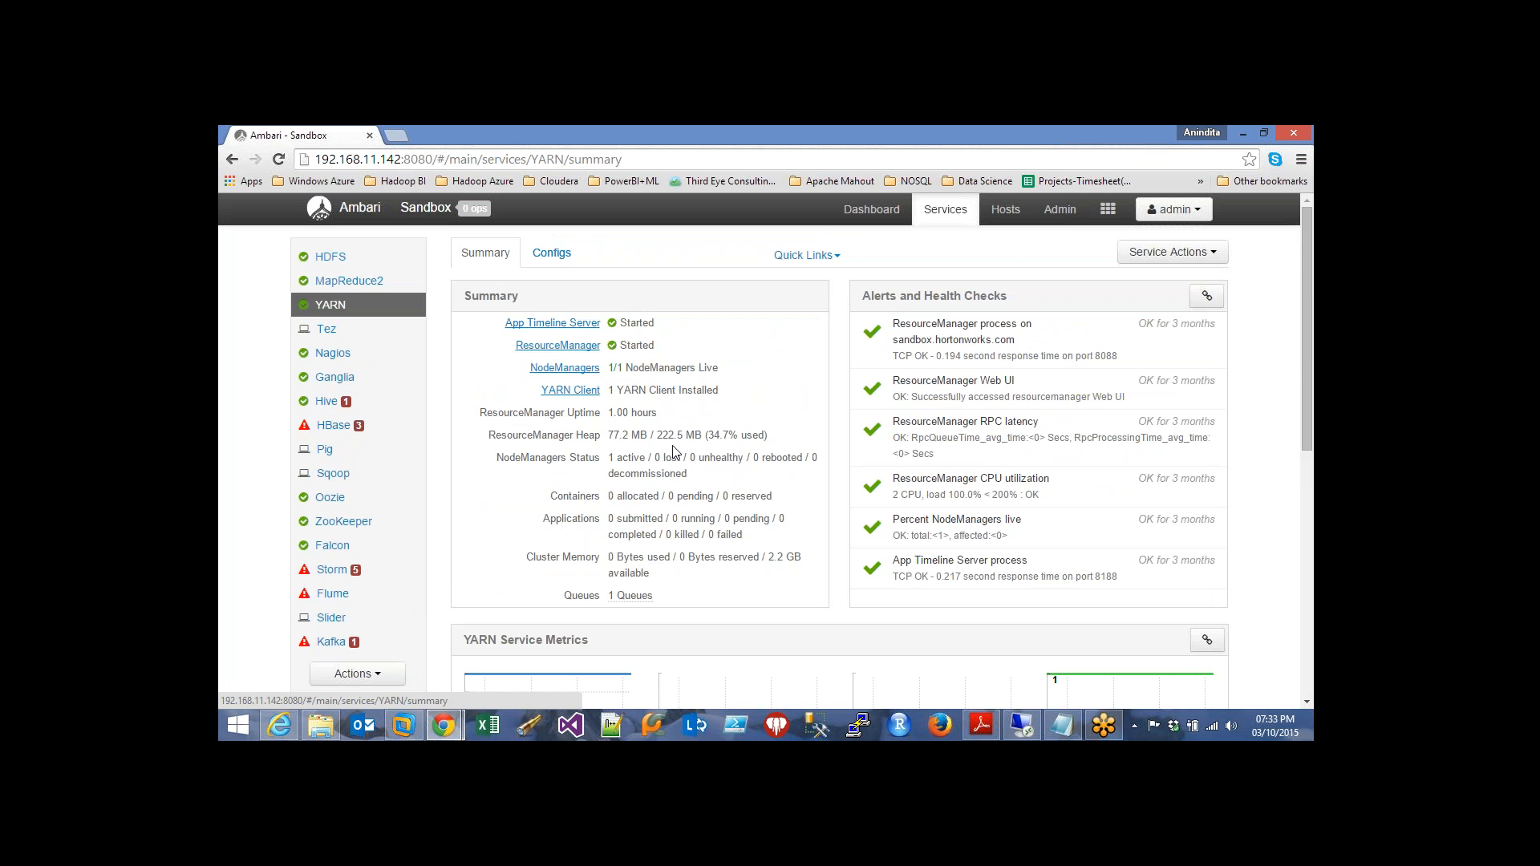
scroll(762, 449, down, 7)
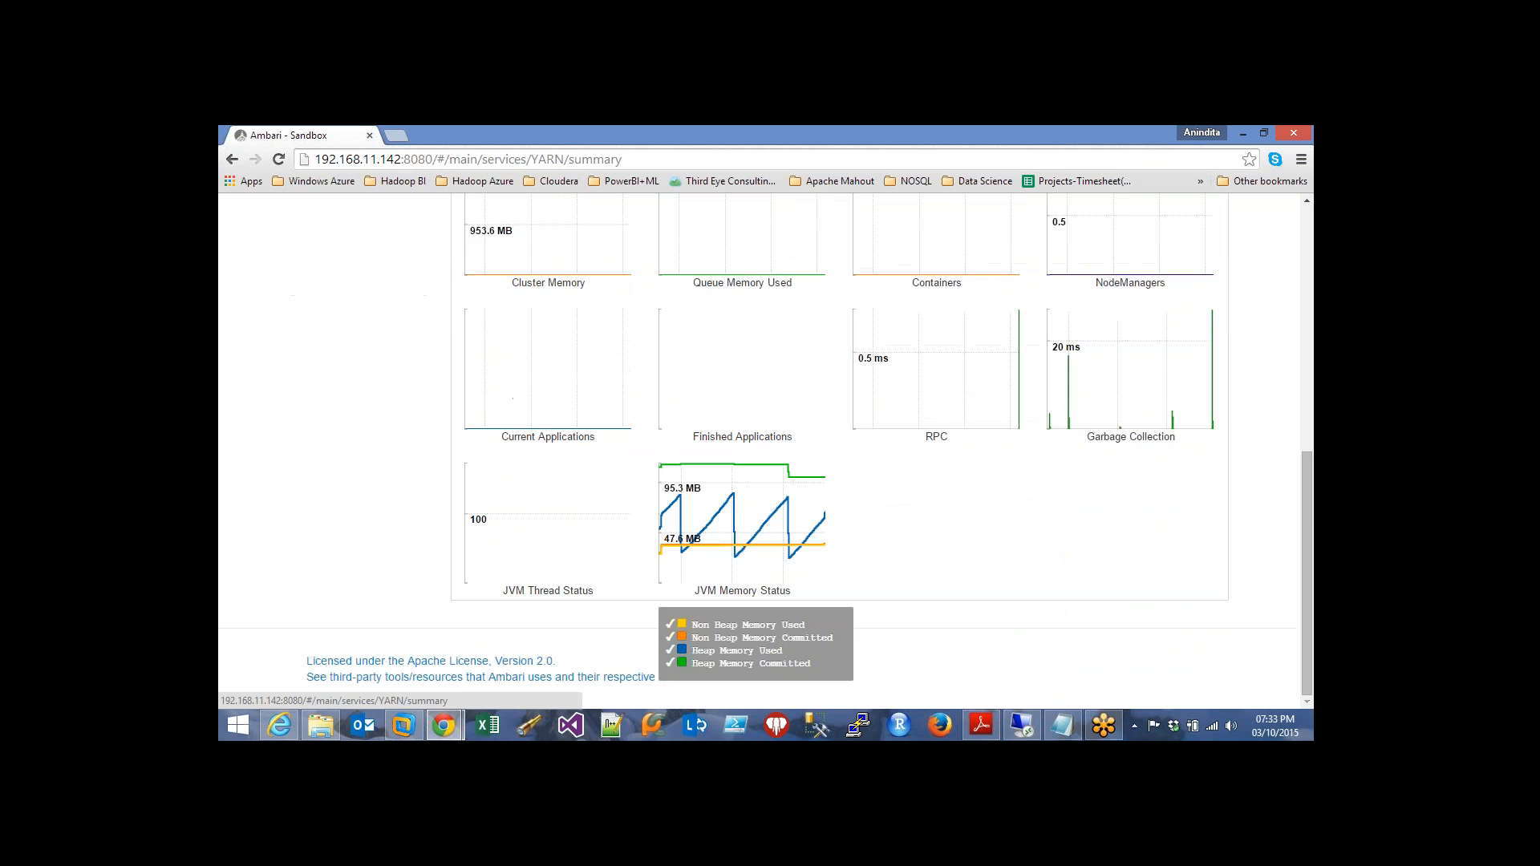
scroll(819, 279, up, 7)
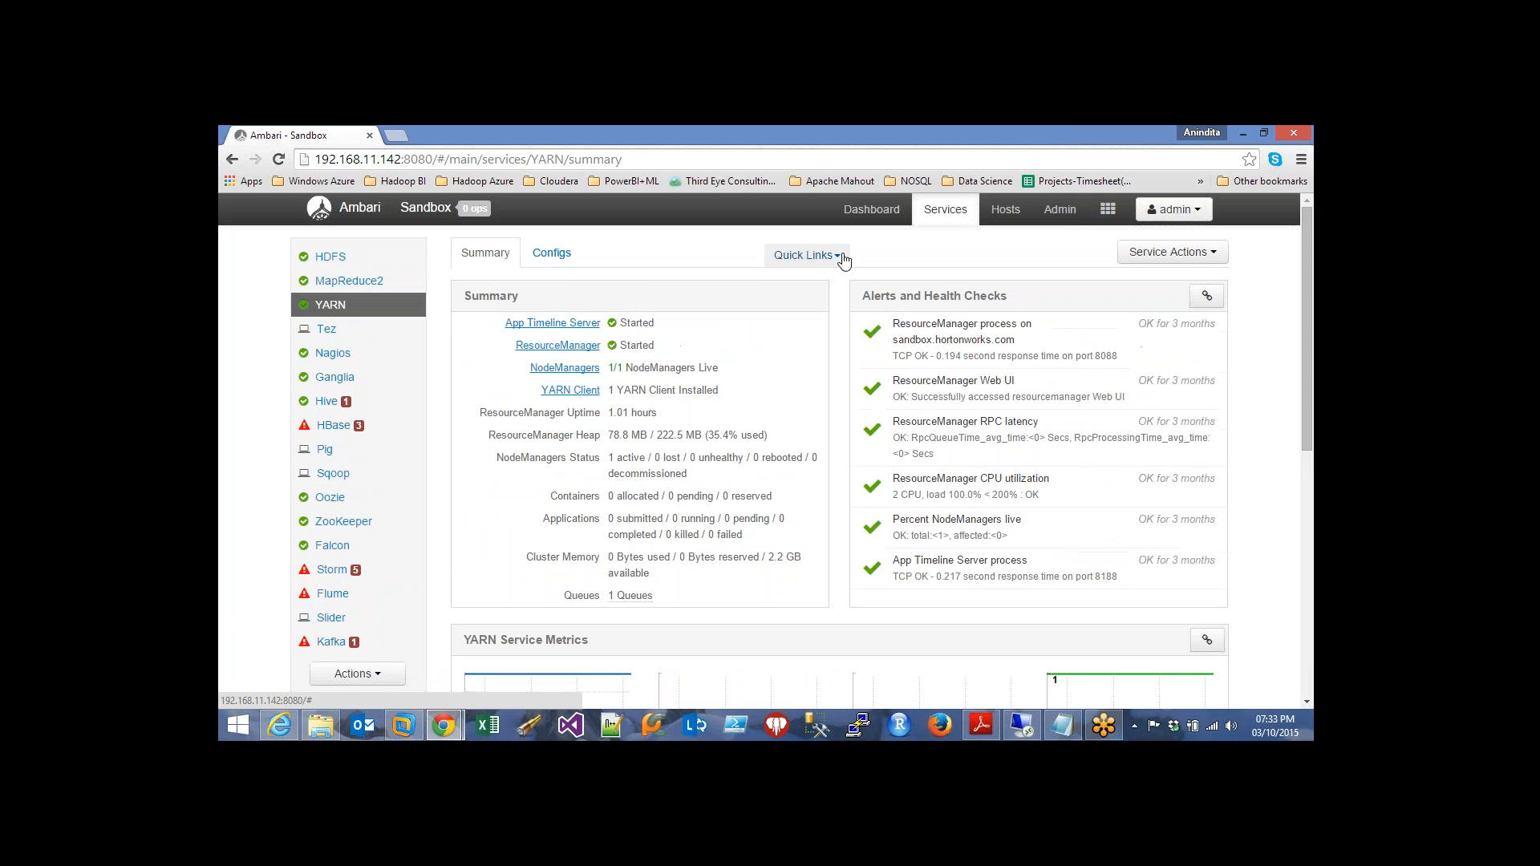
click(804, 255)
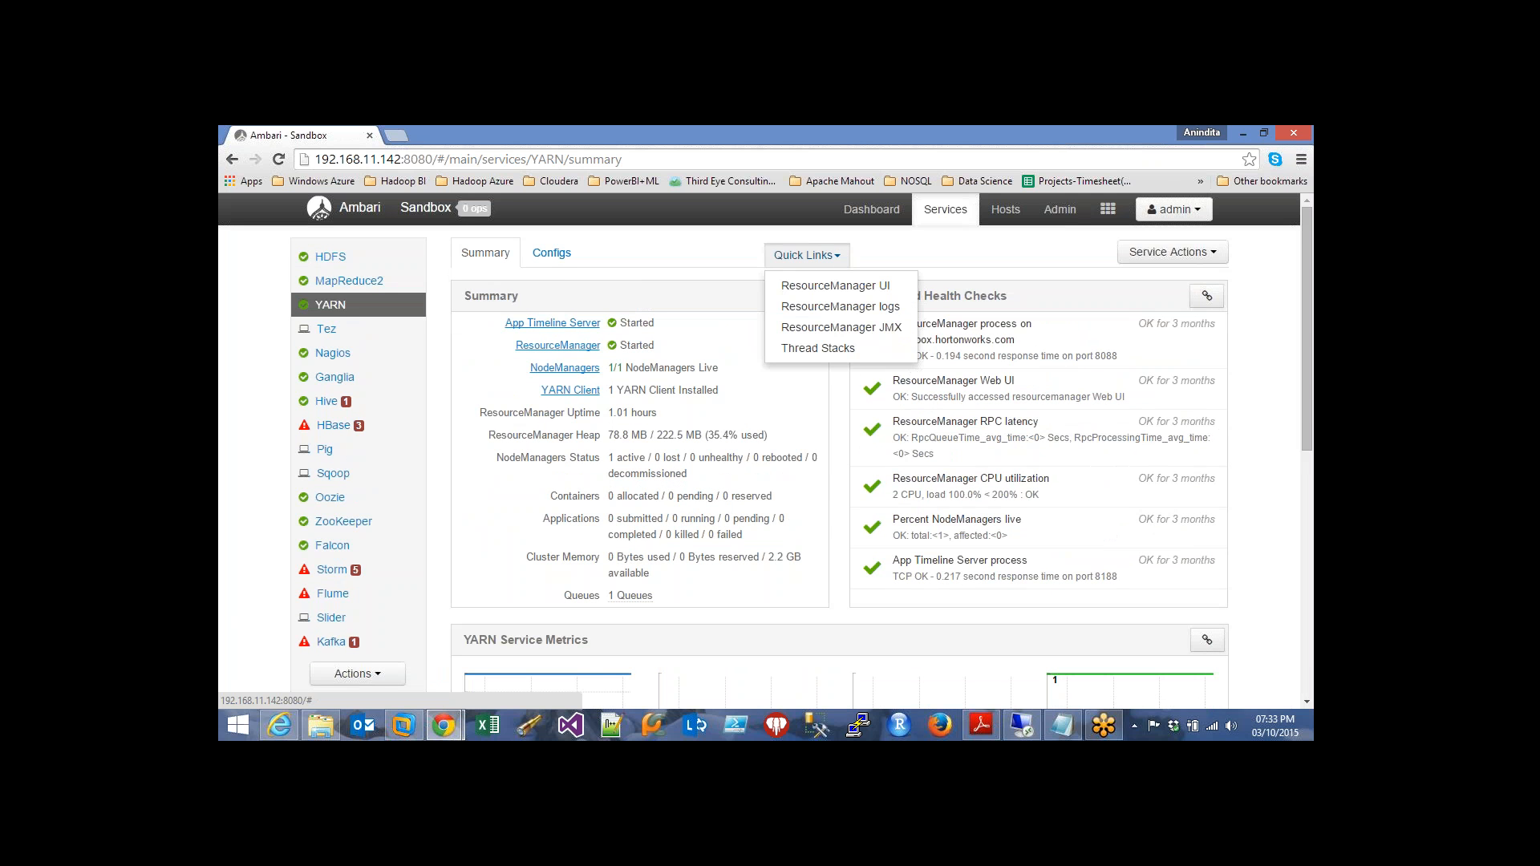
Open the ResourceManager UI's empty All Applications page, then return to Ambari's YARN summary
click(851, 288)
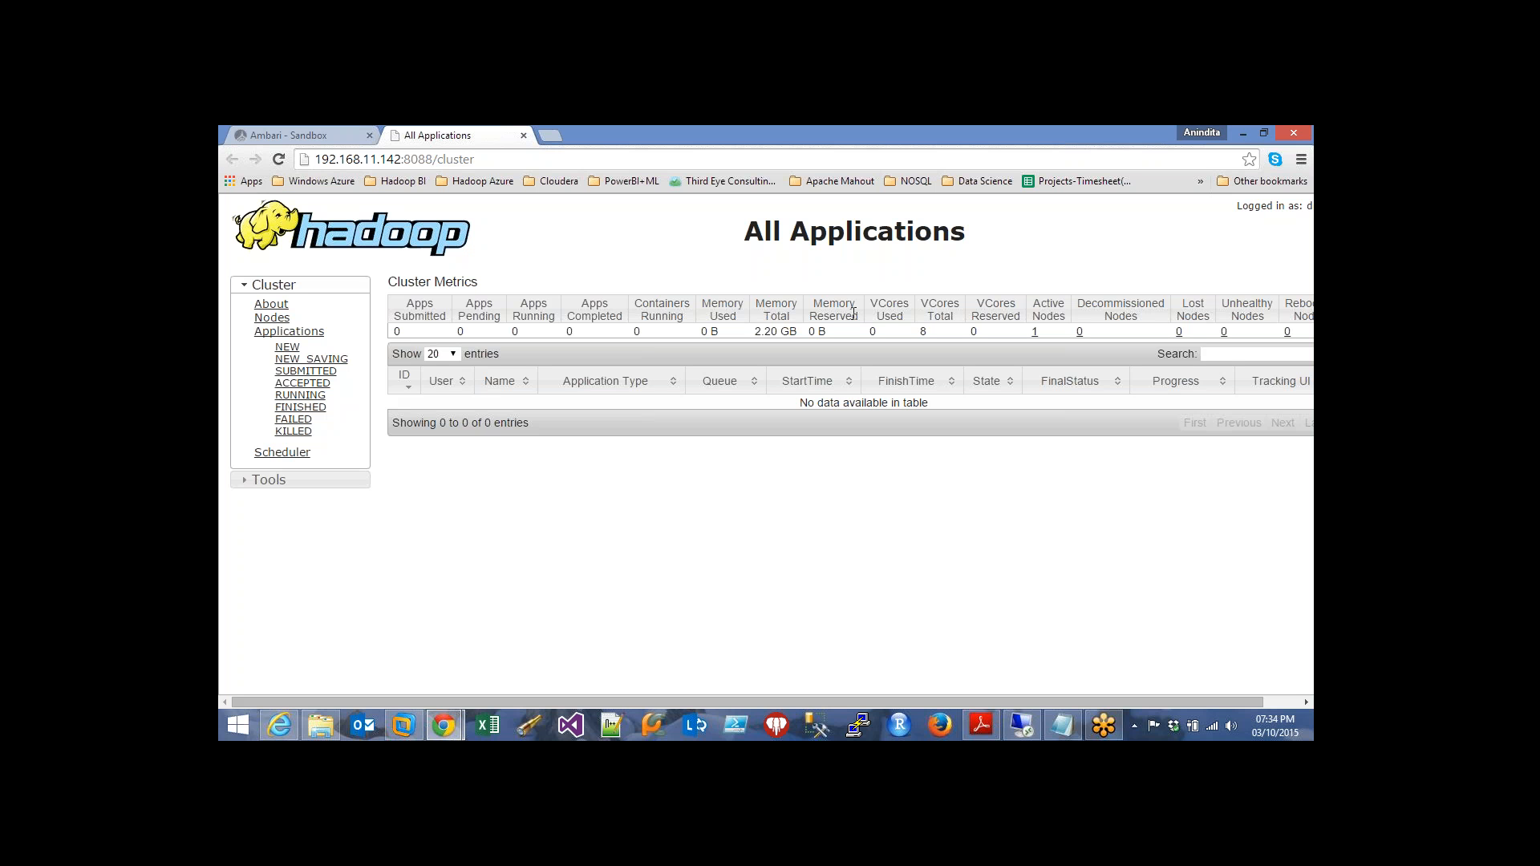
click(321, 129)
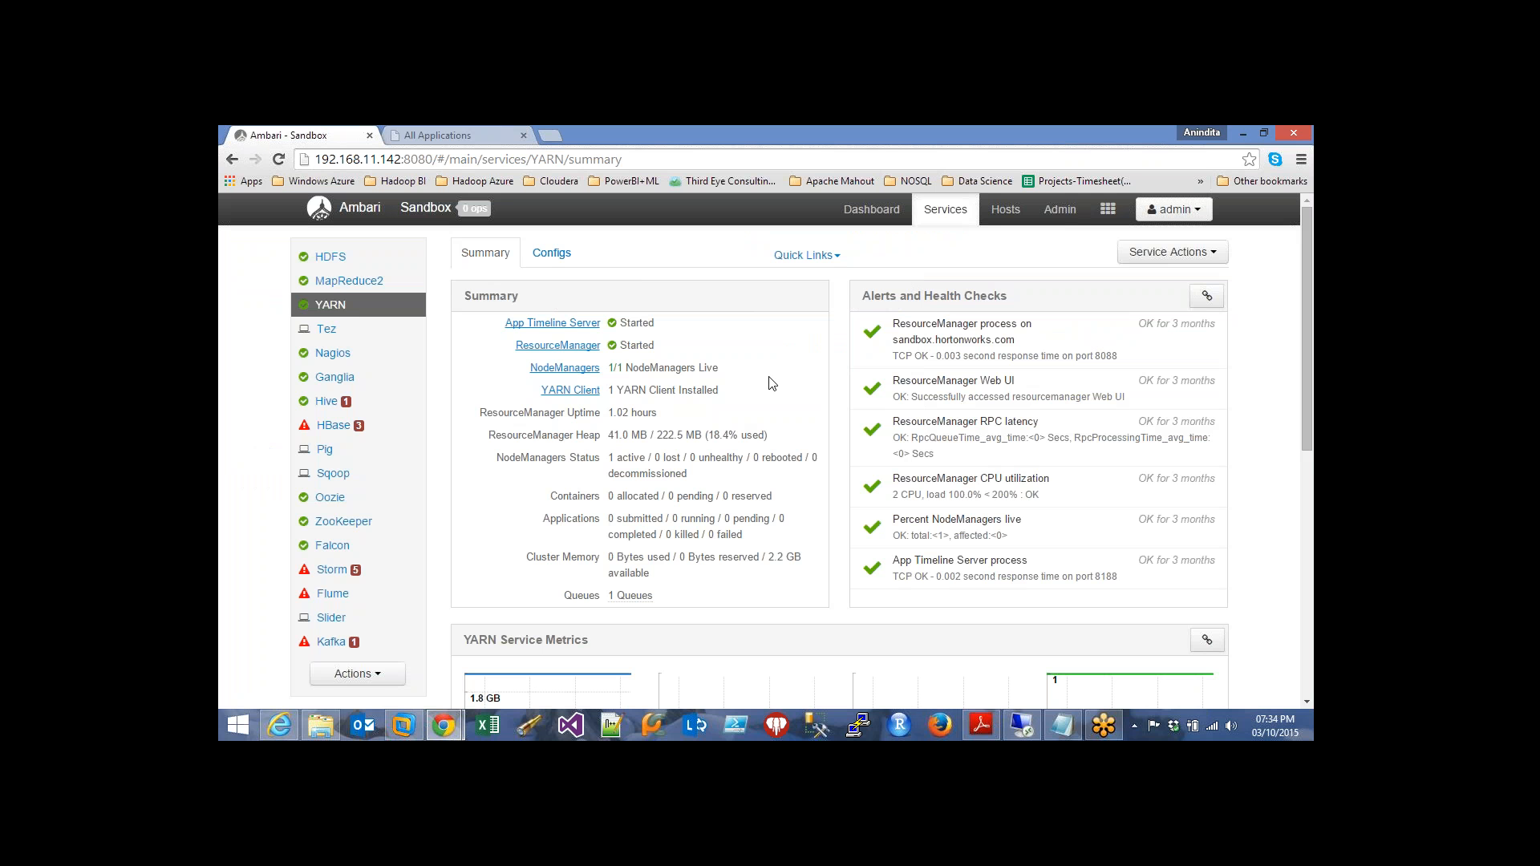
Open the YARN V1 configs and look over the ResourceManager Java heap size setting
click(552, 255)
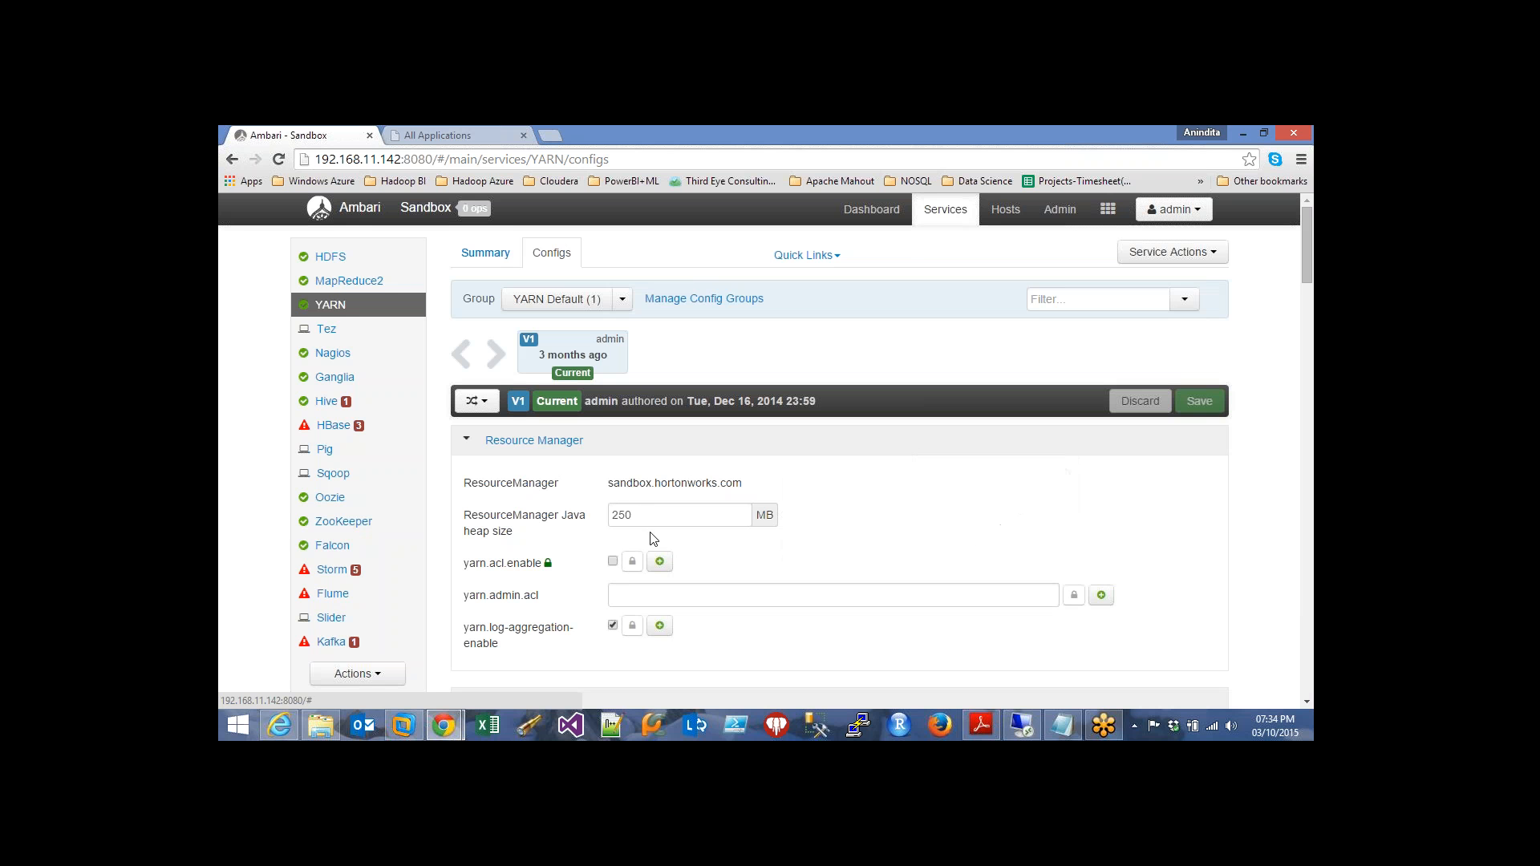
click(700, 530)
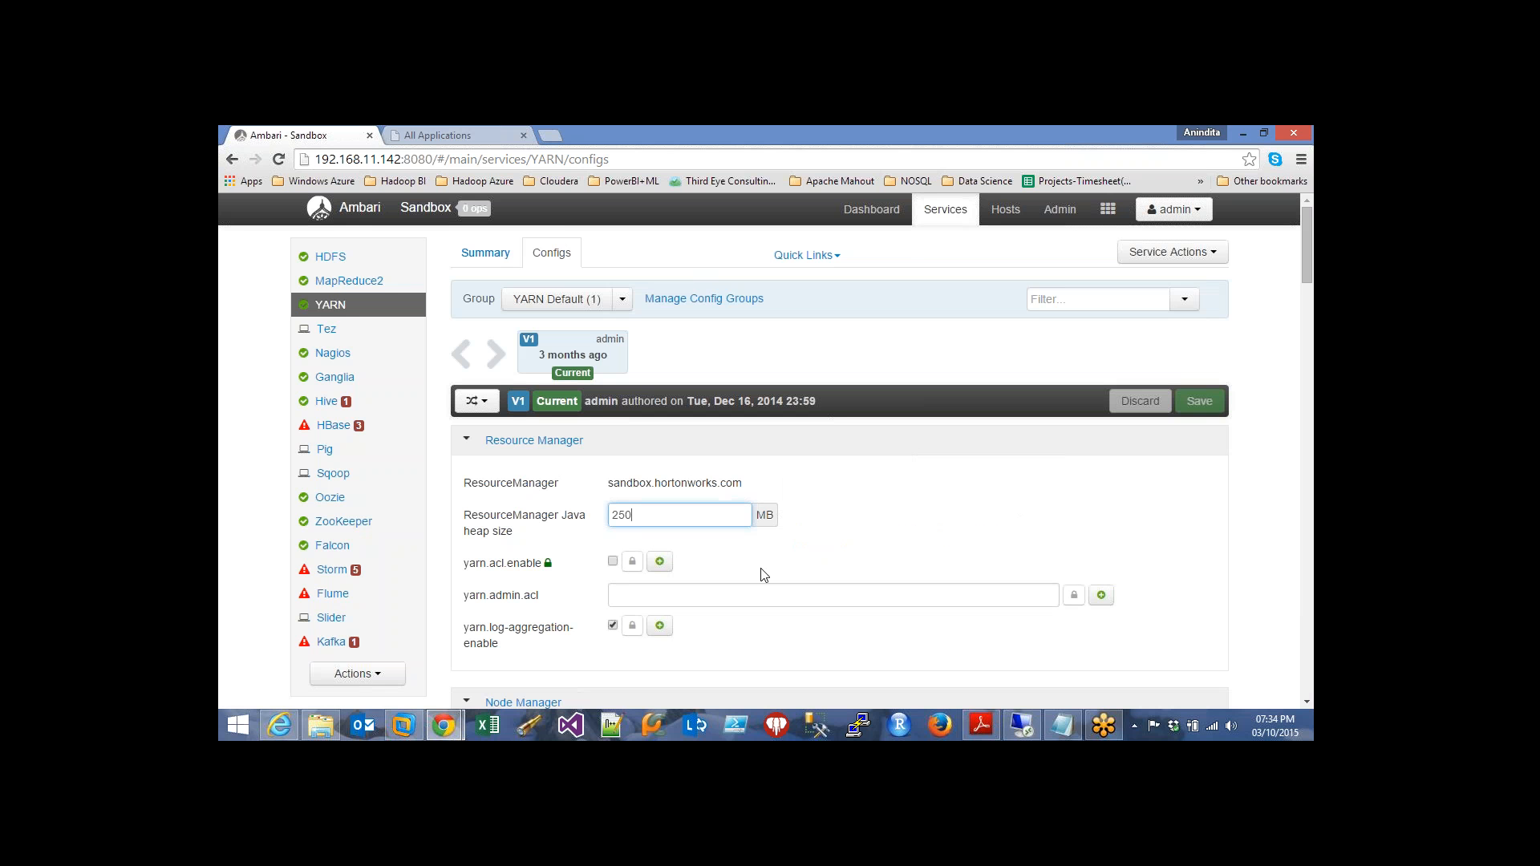
scroll(773, 575, down, 1)
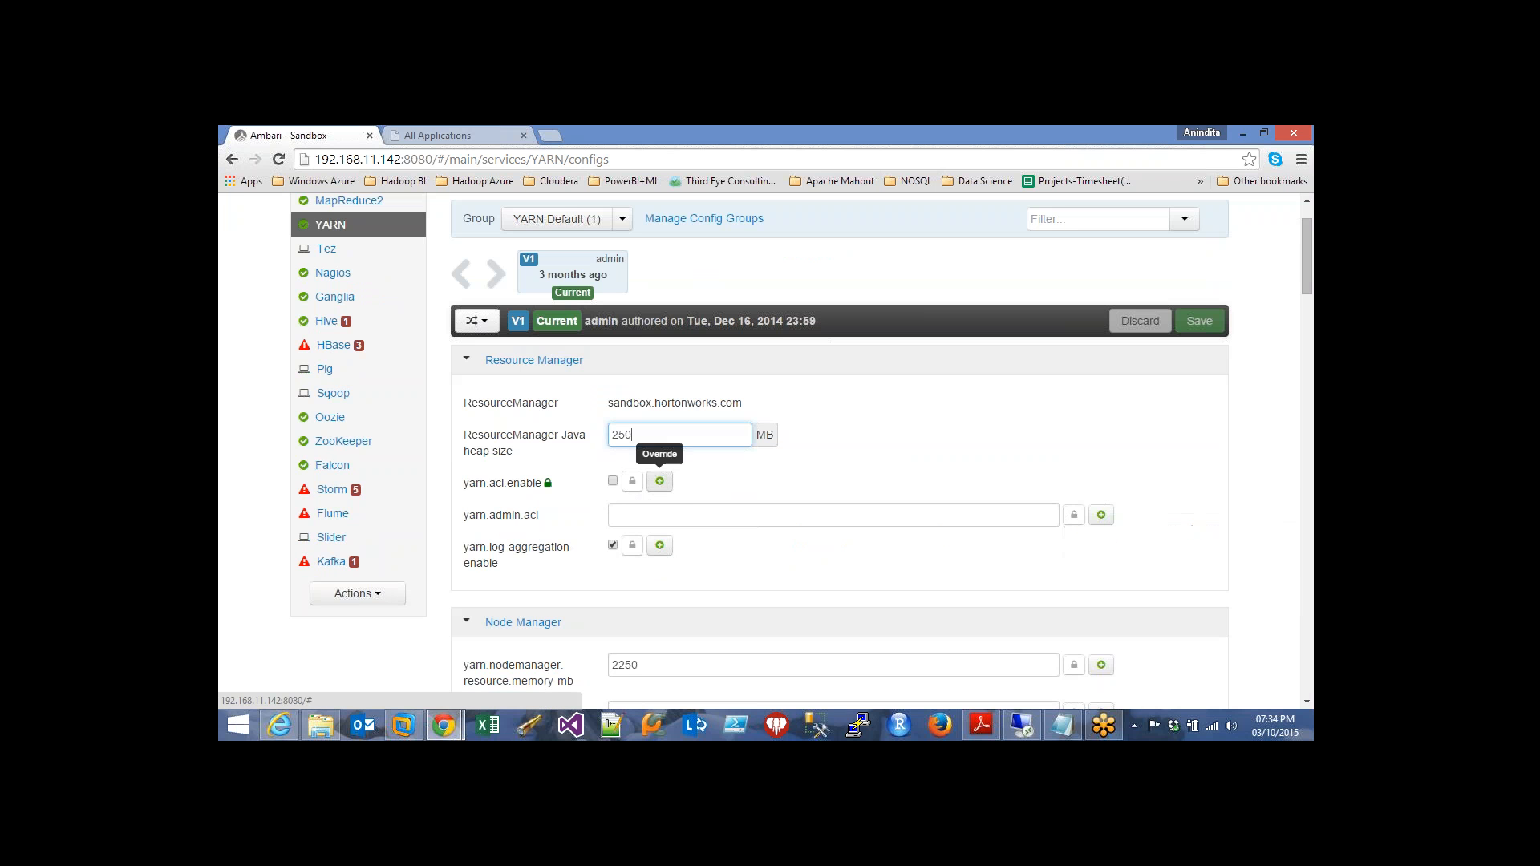
scroll(785, 561, down, 2)
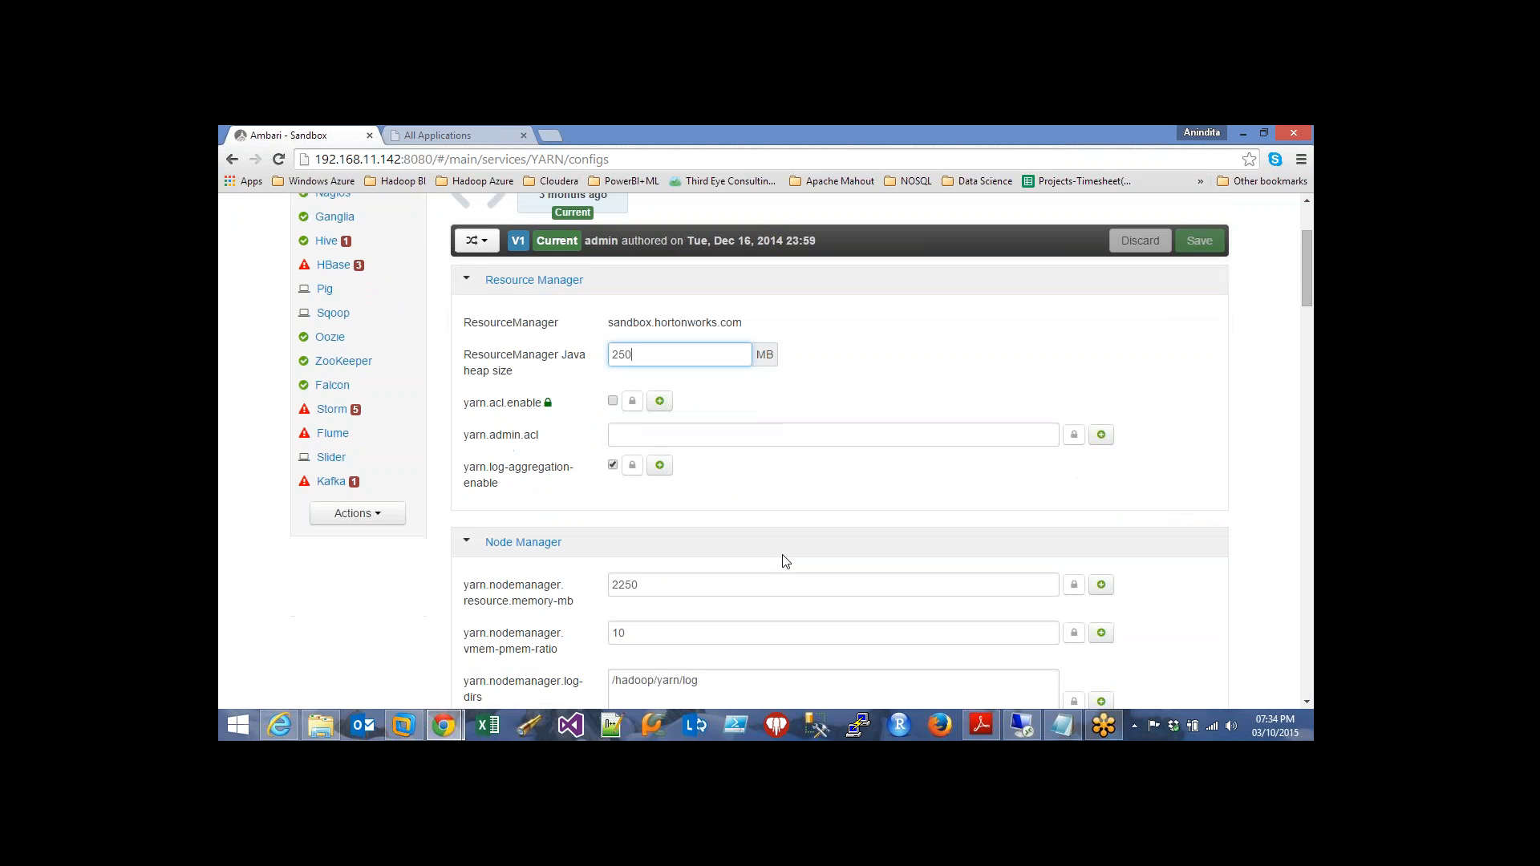
mouse_move(941, 364)
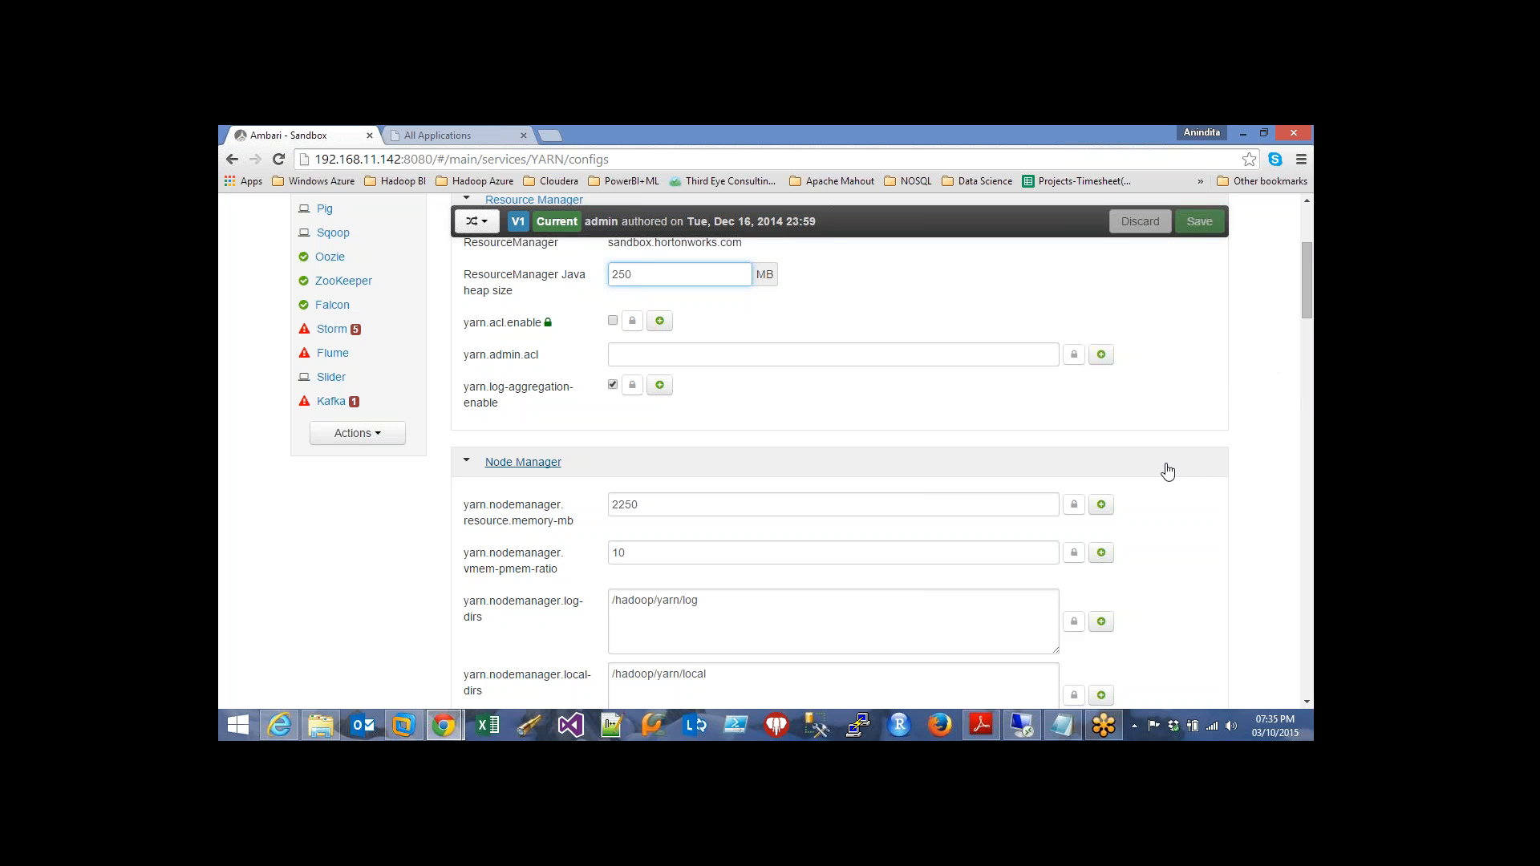
scroll(1170, 526, up, 2)
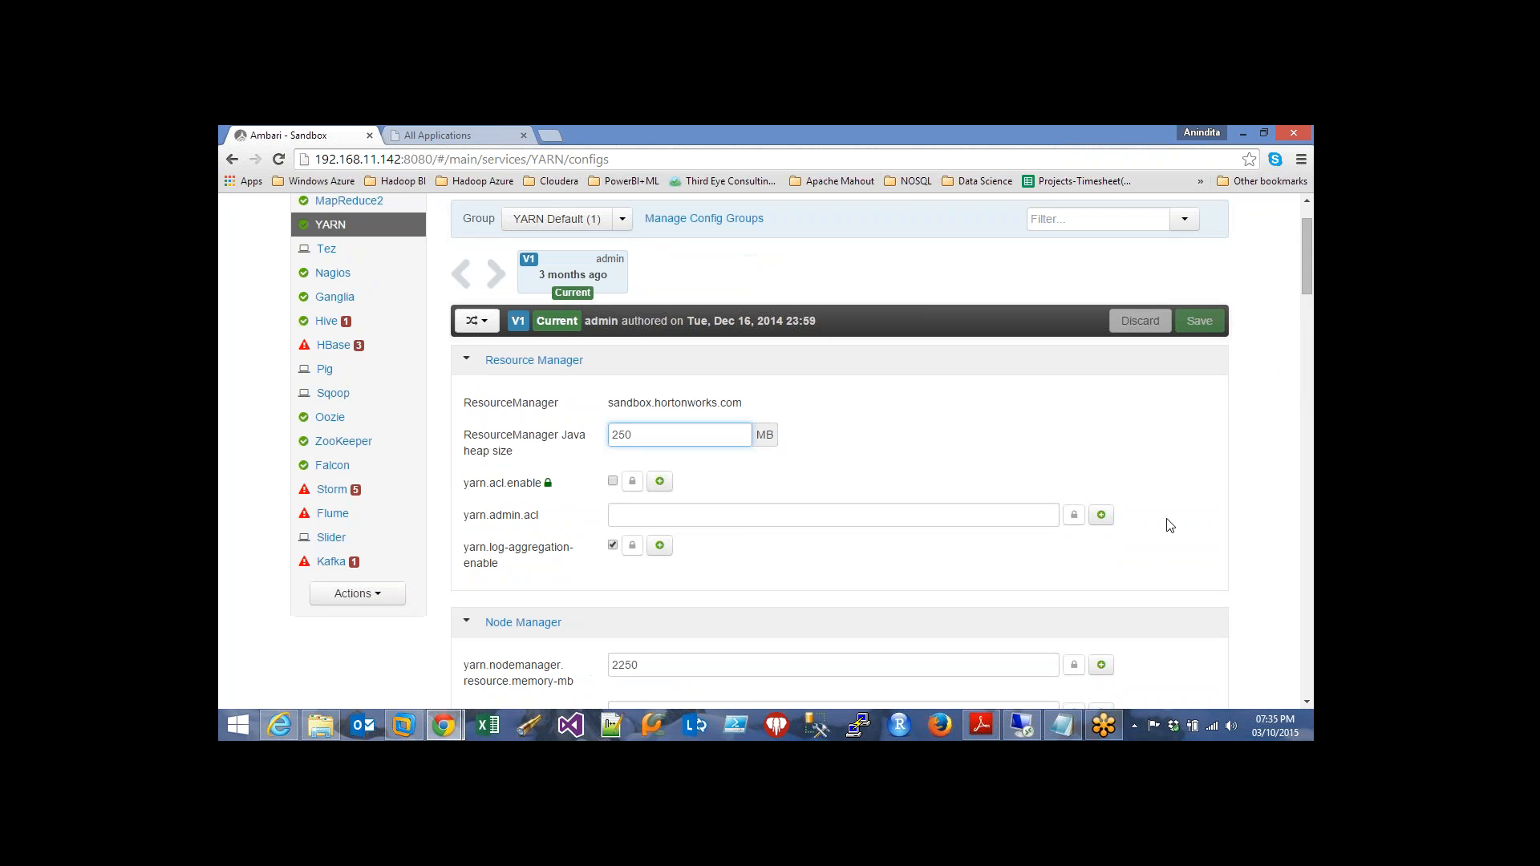
scroll(1170, 526, up, 1)
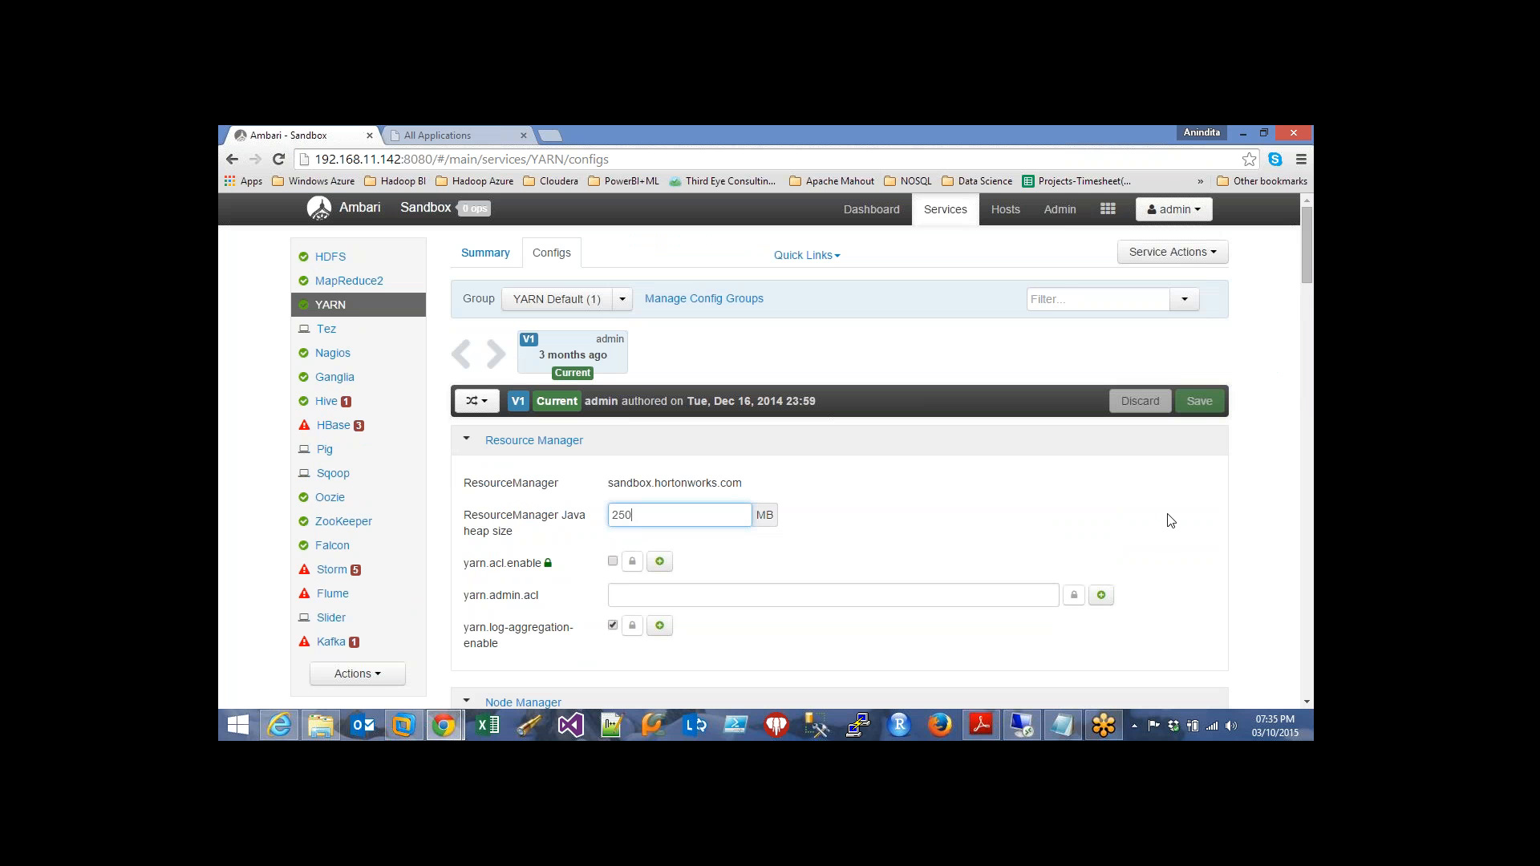
Expand the Scheduler section showing minimum 250 MB, maximum 2250 MB allocation and 8 vcores
scroll(1171, 521, down, 12)
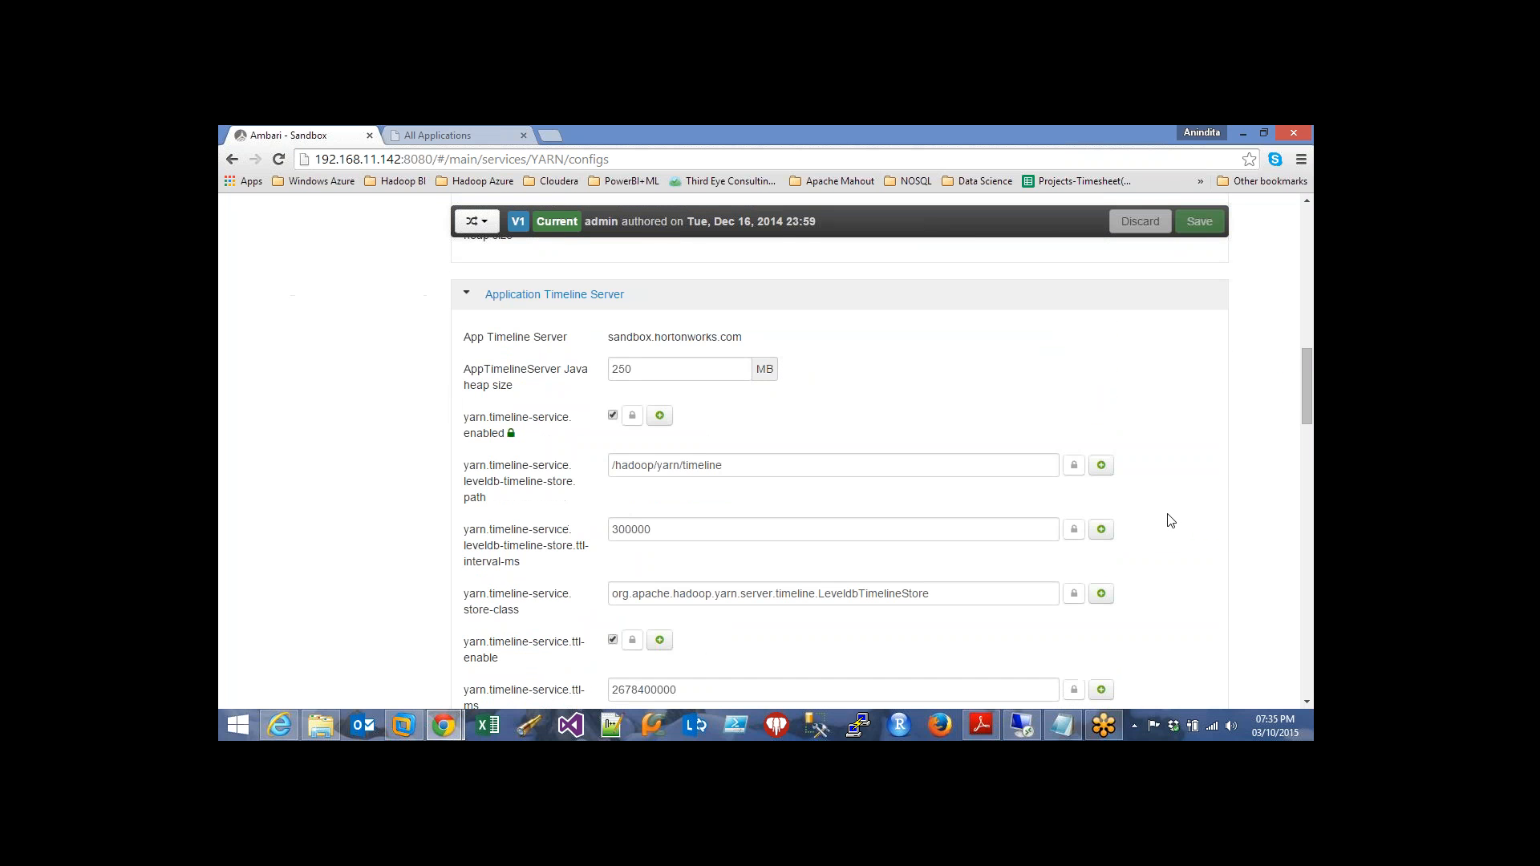
scroll(1171, 520, down, 1)
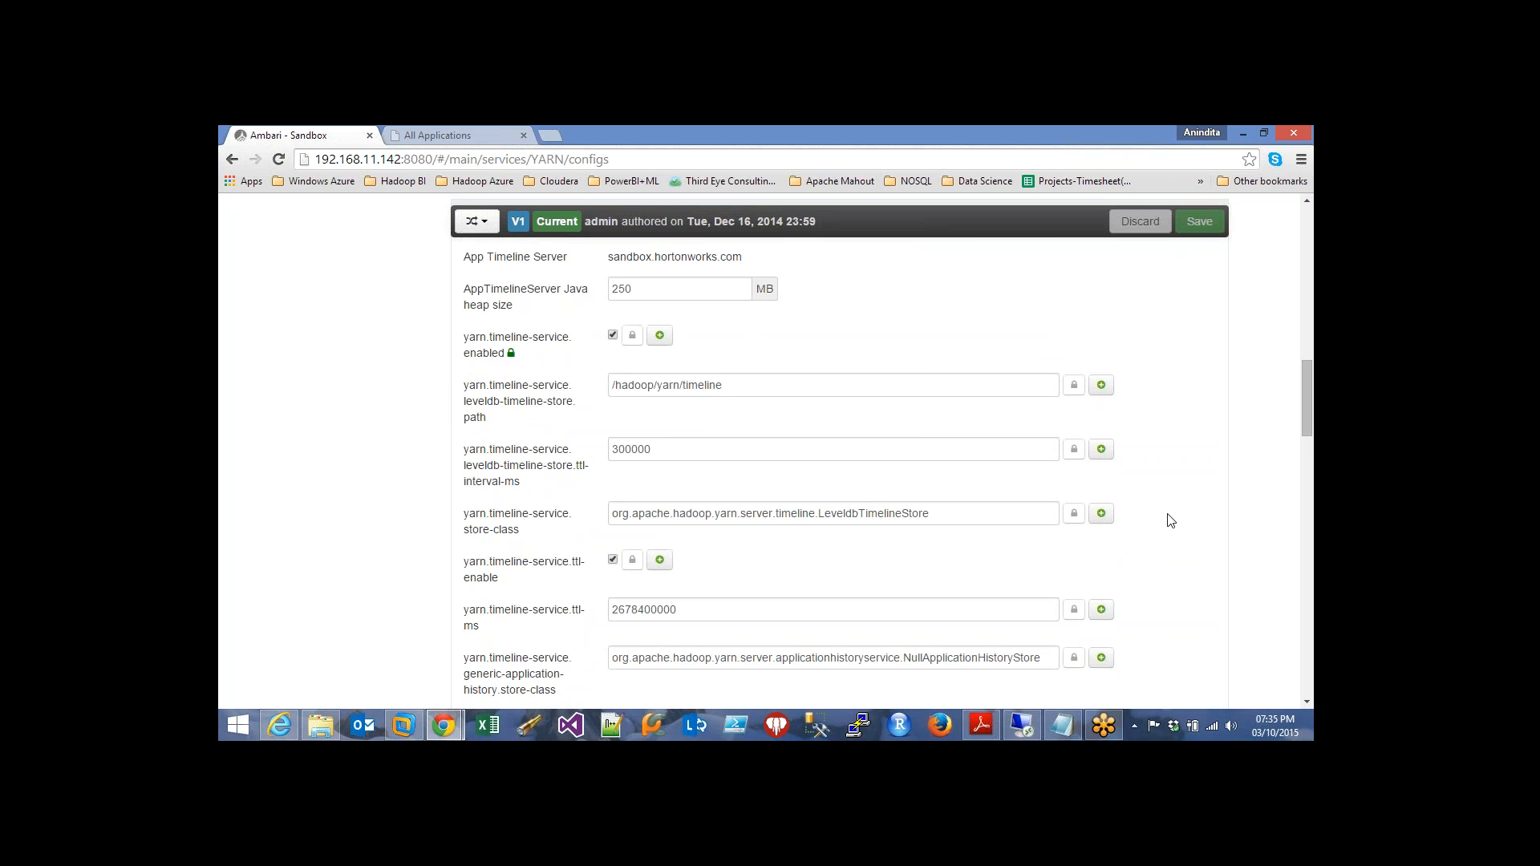
scroll(1171, 521, down, 1)
scroll(1170, 521, down, 7)
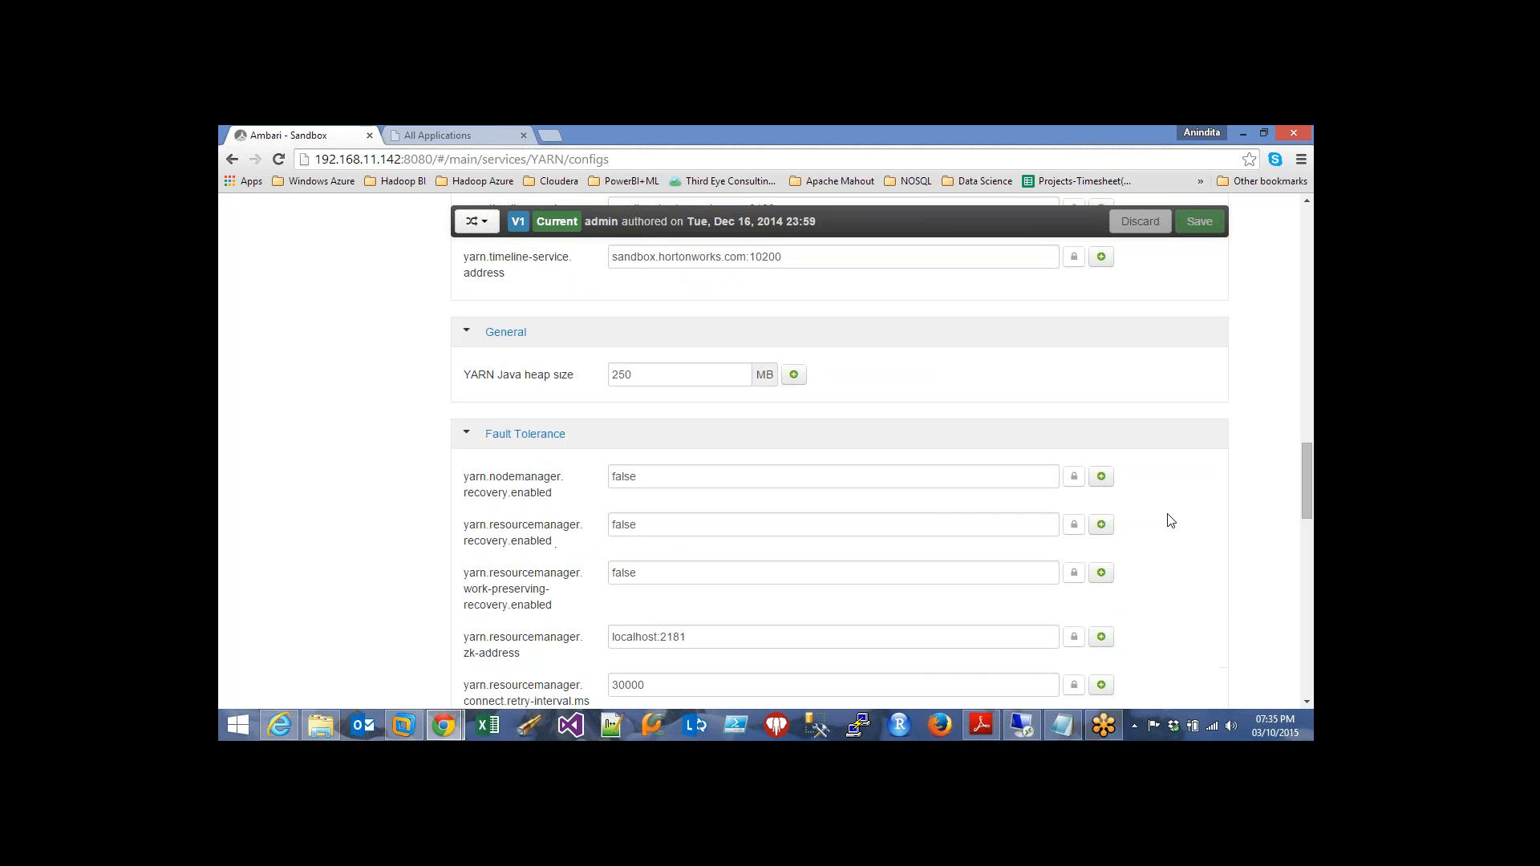
scroll(1171, 520, down, 2)
scroll(1171, 521, down, 6)
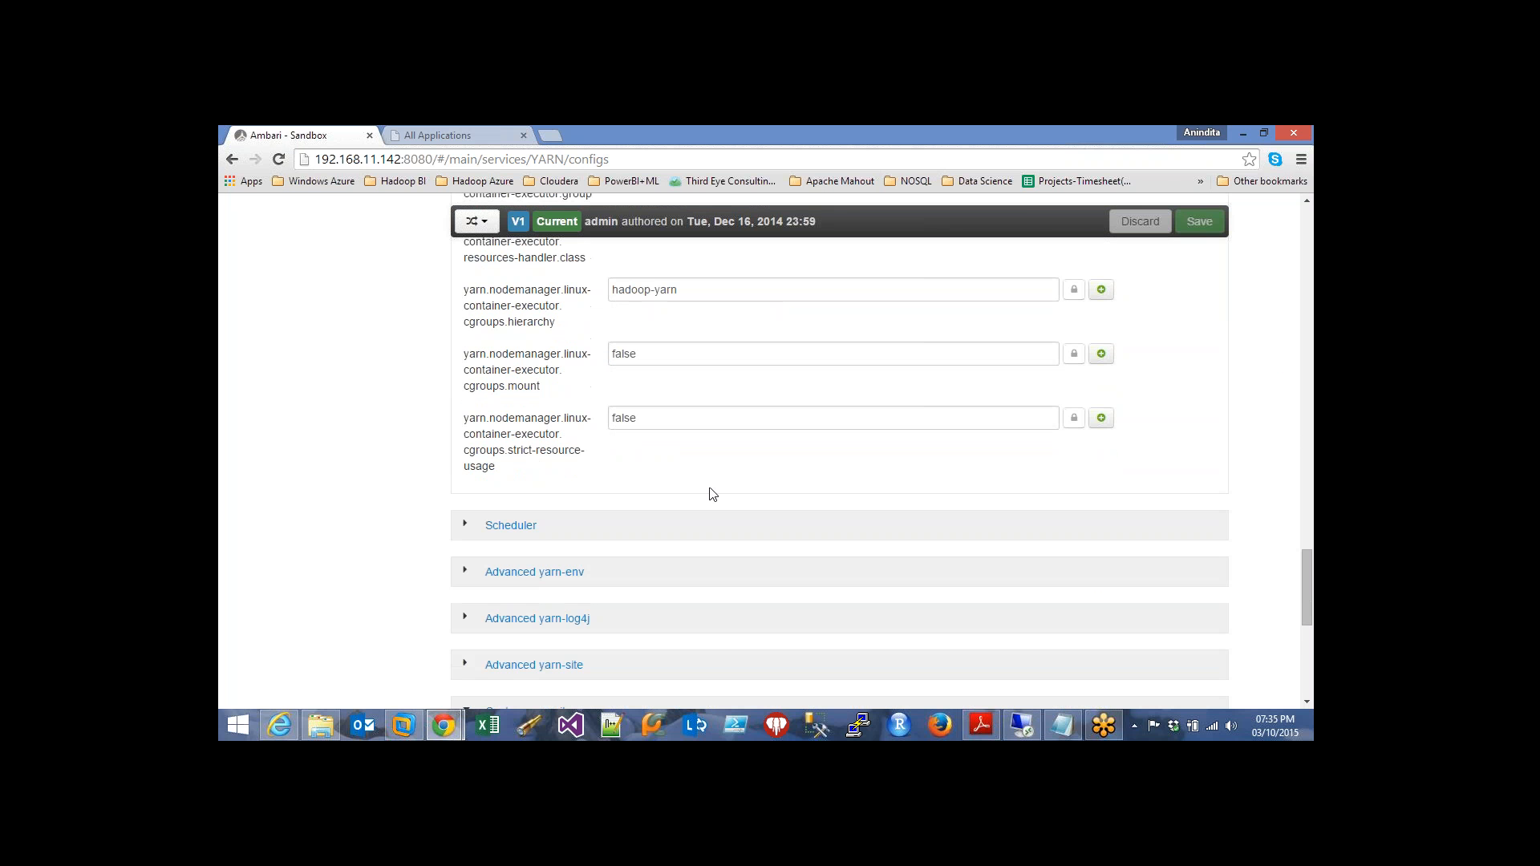
click(467, 530)
Inspect the Capacity Scheduler text (maximum-applications 10000, maximum-am-resource-percent 0.5) and the vcores value, ending at Resource Manager
scroll(415, 519, down, 1)
scroll(416, 519, down, 1)
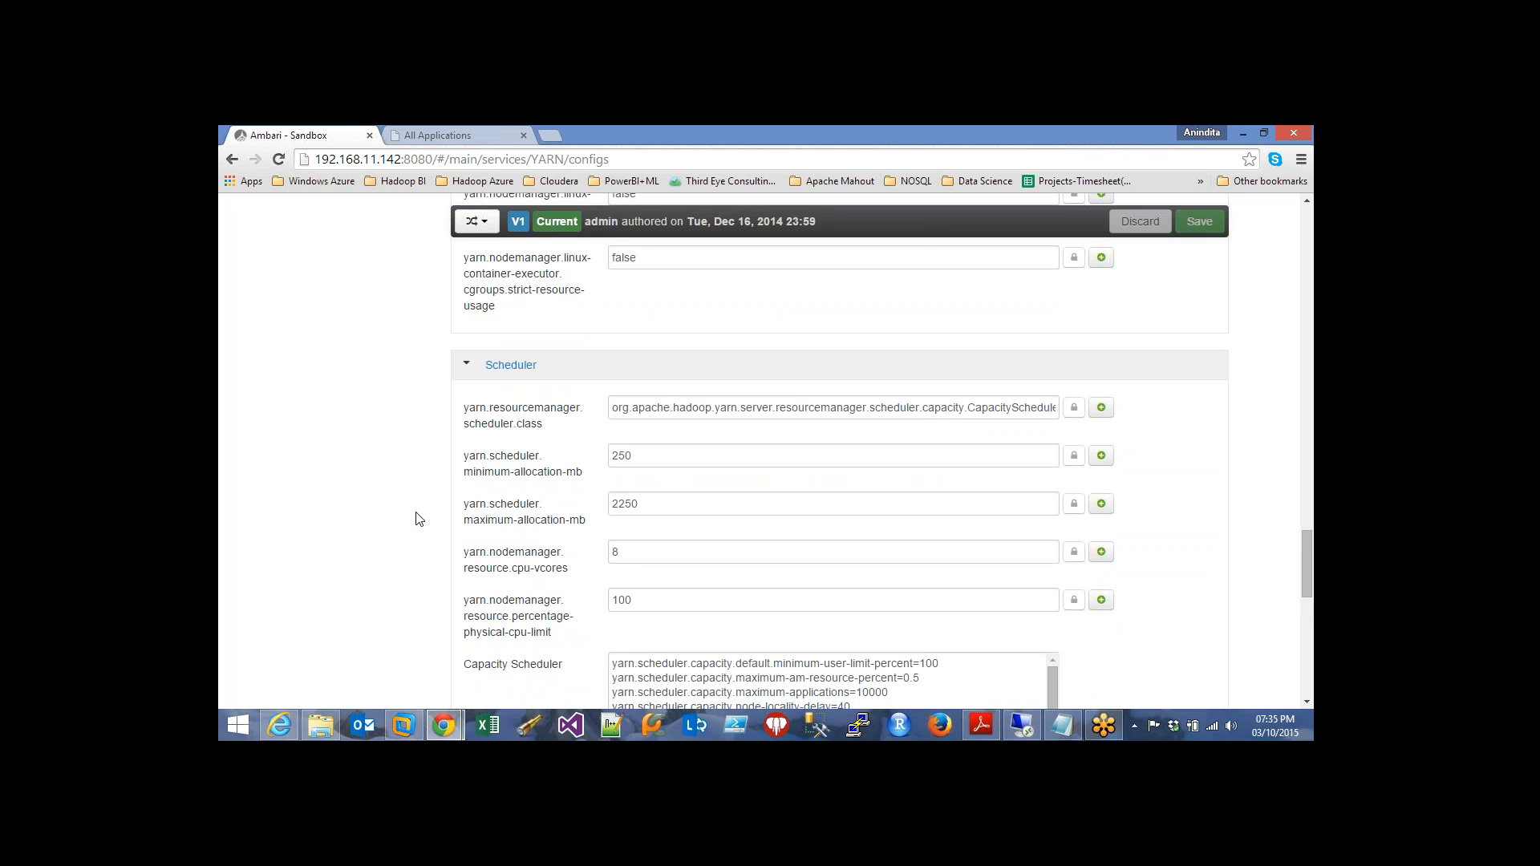
scroll(416, 519, down, 2)
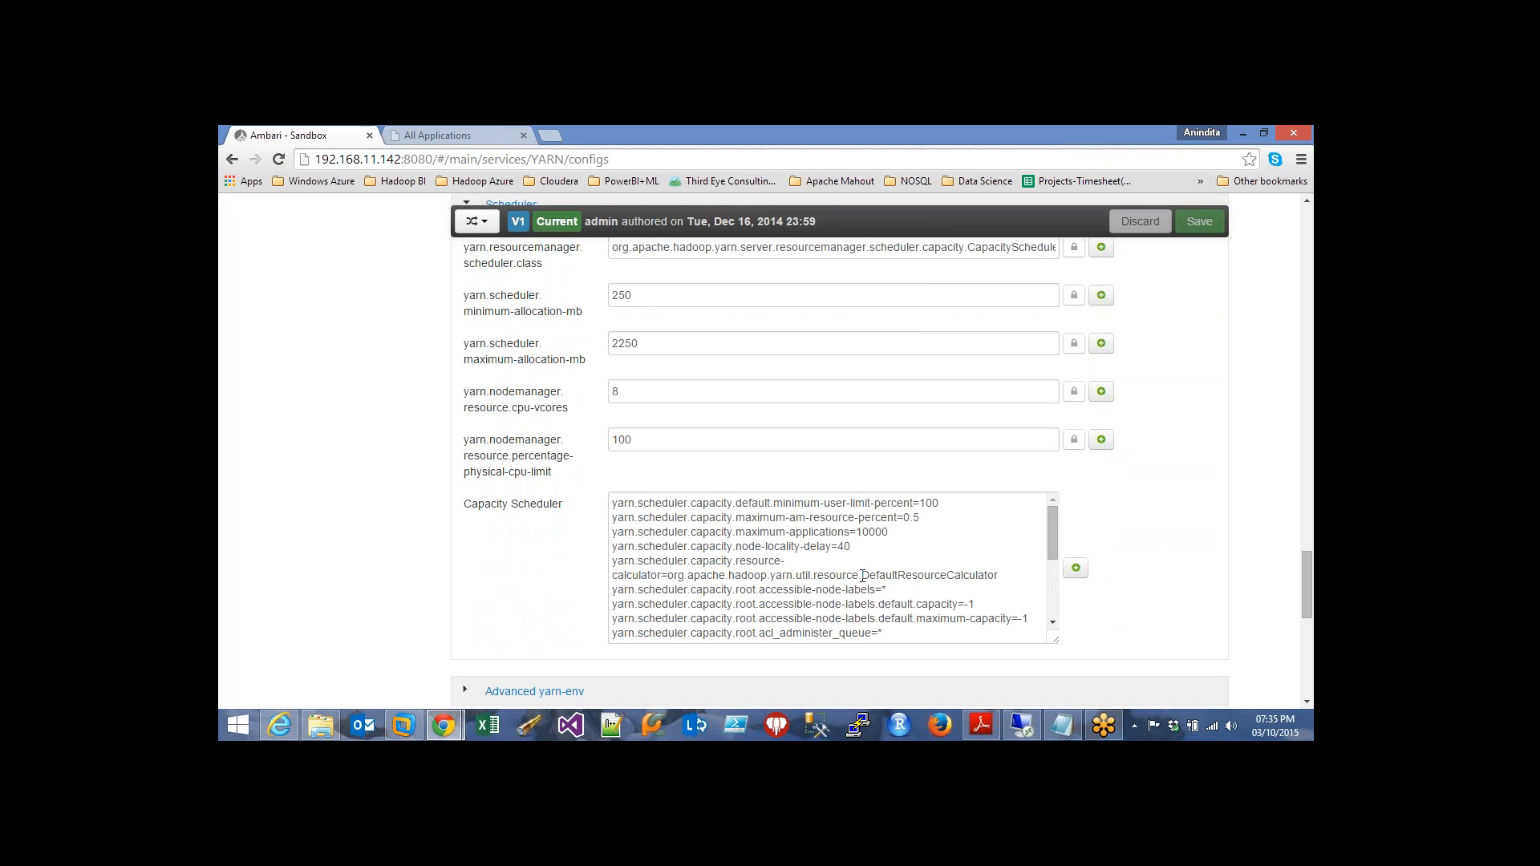
click(1051, 525)
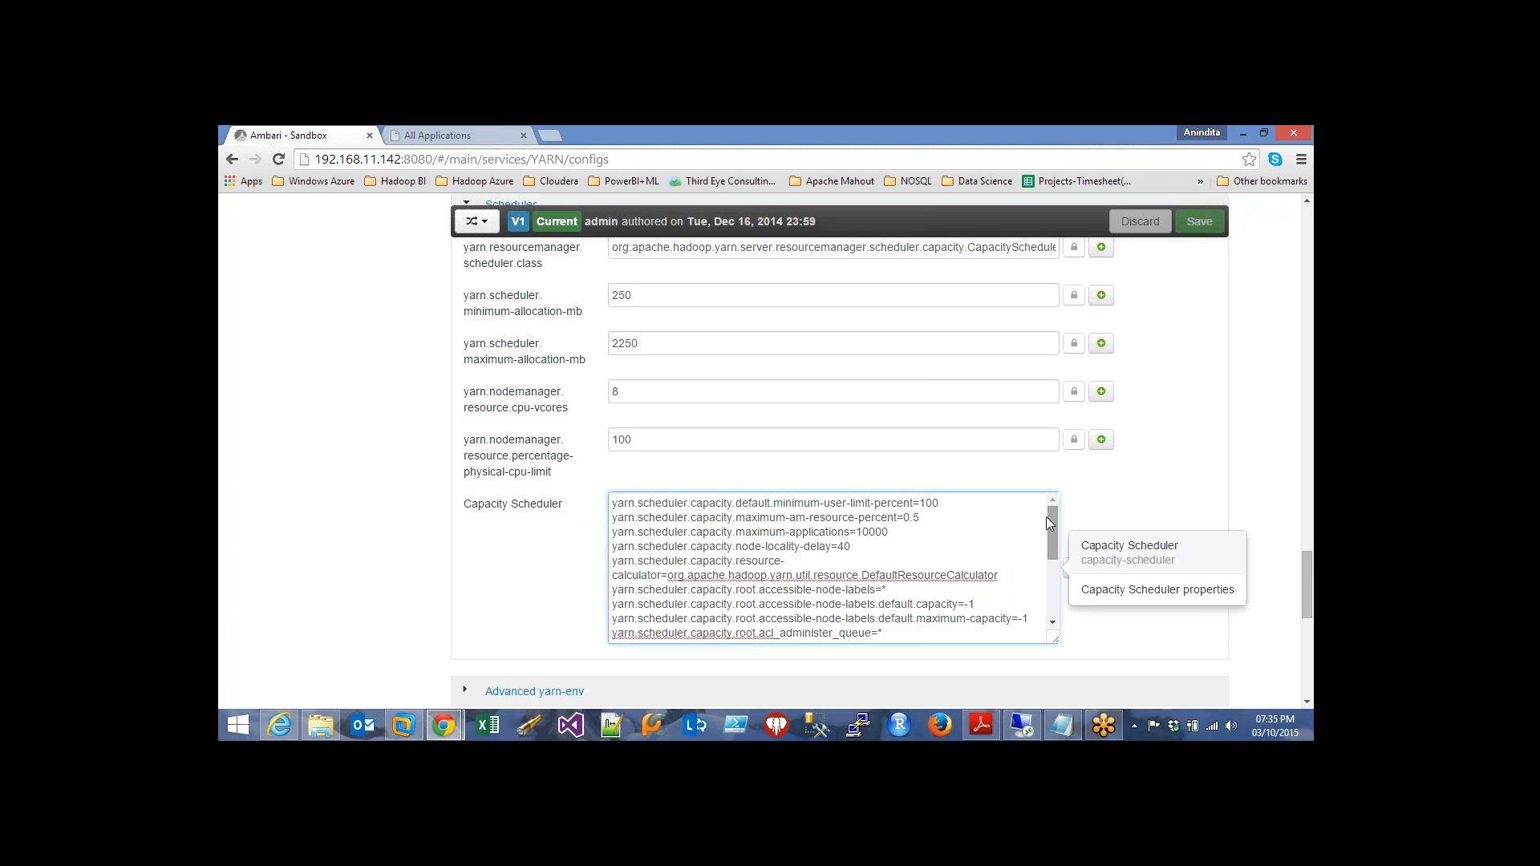
scroll(1147, 507, up, 1)
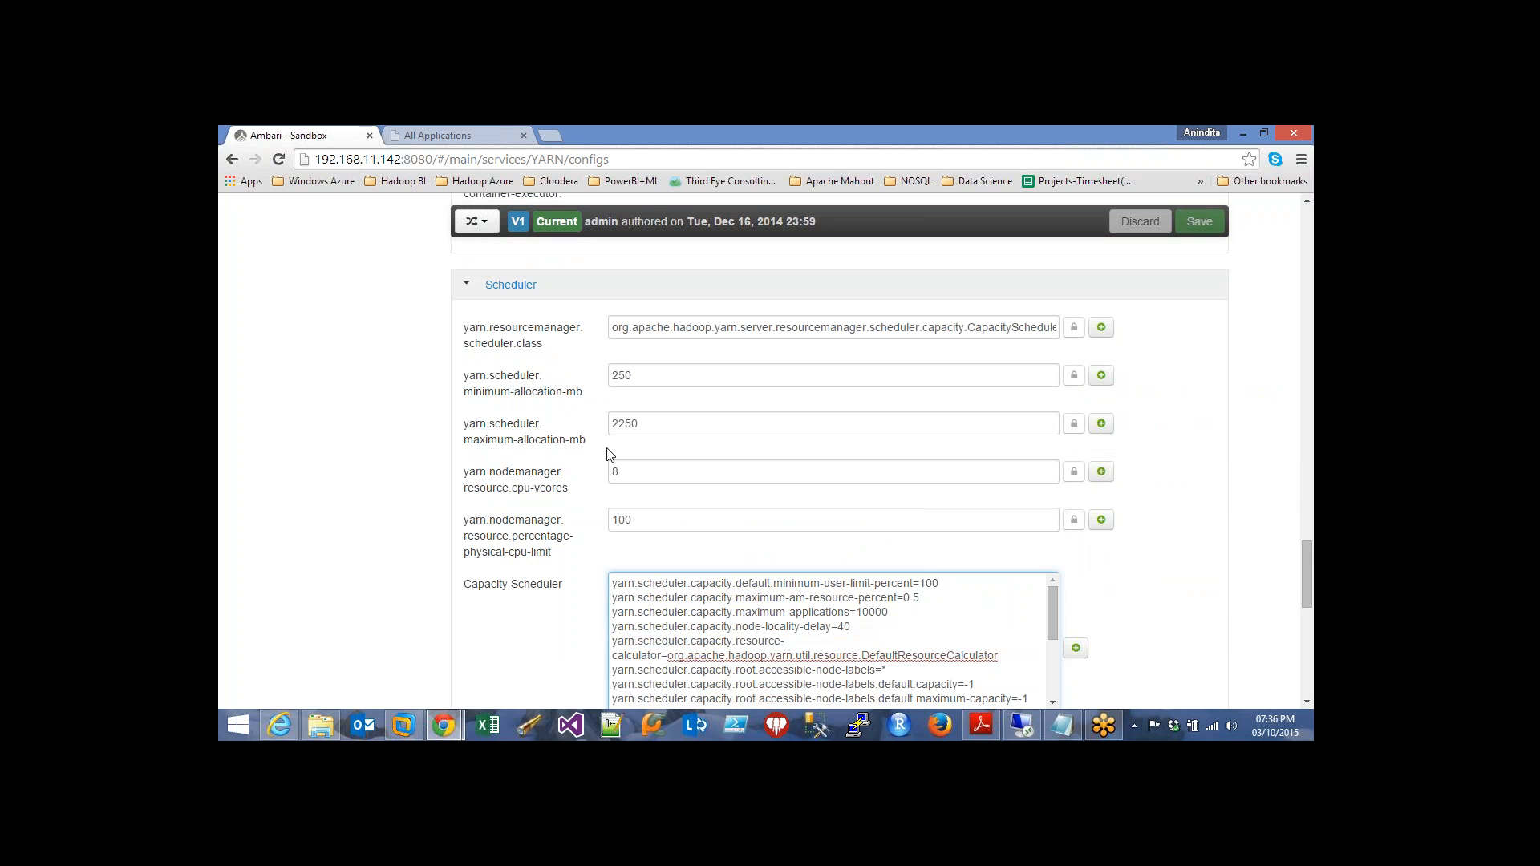
mouse_move(670, 433)
click(633, 473)
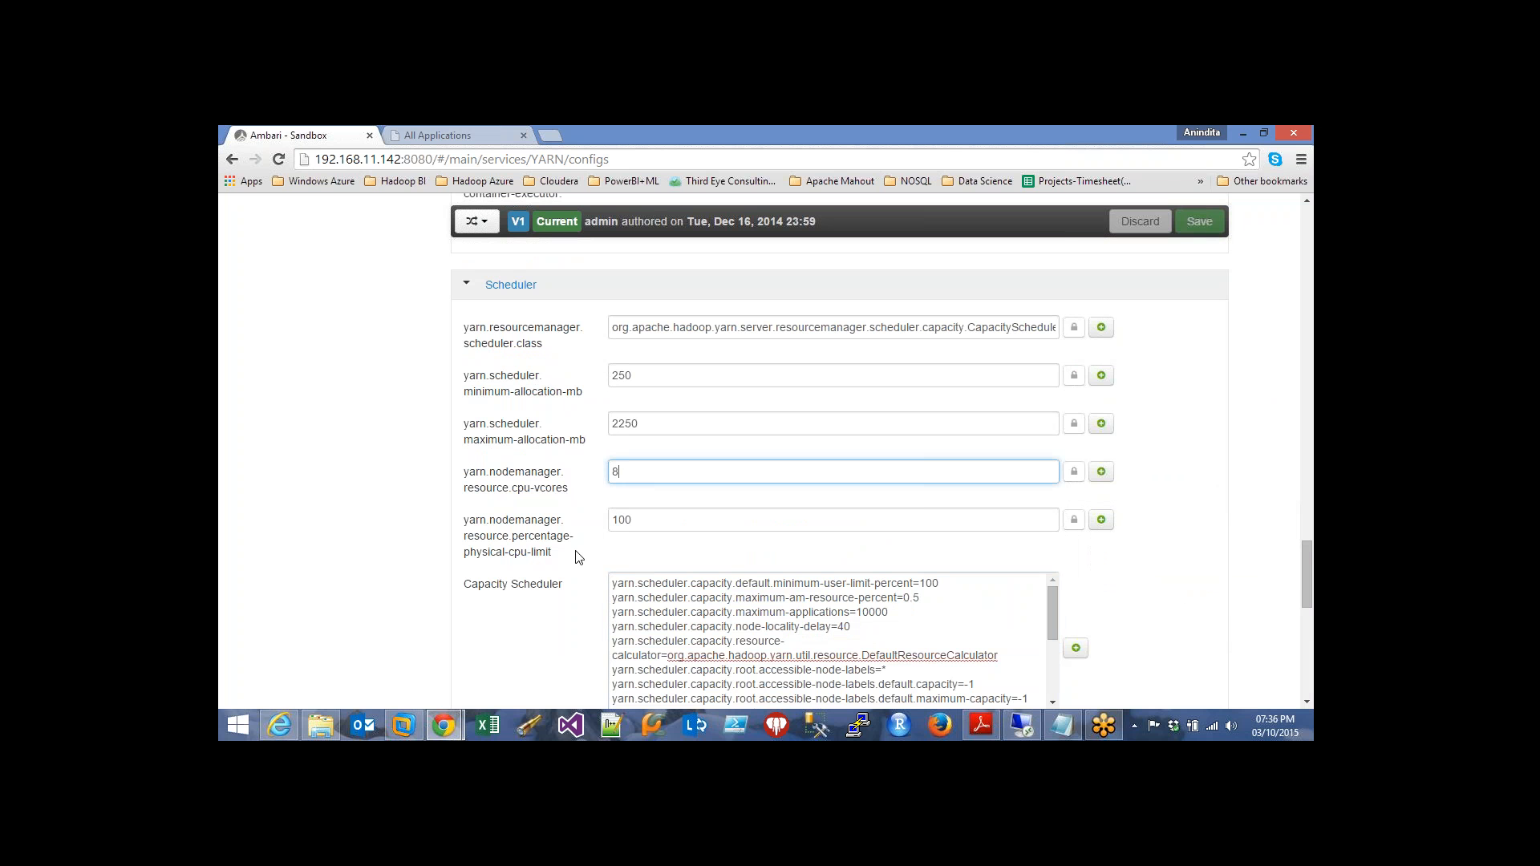
scroll(567, 614, down, 1)
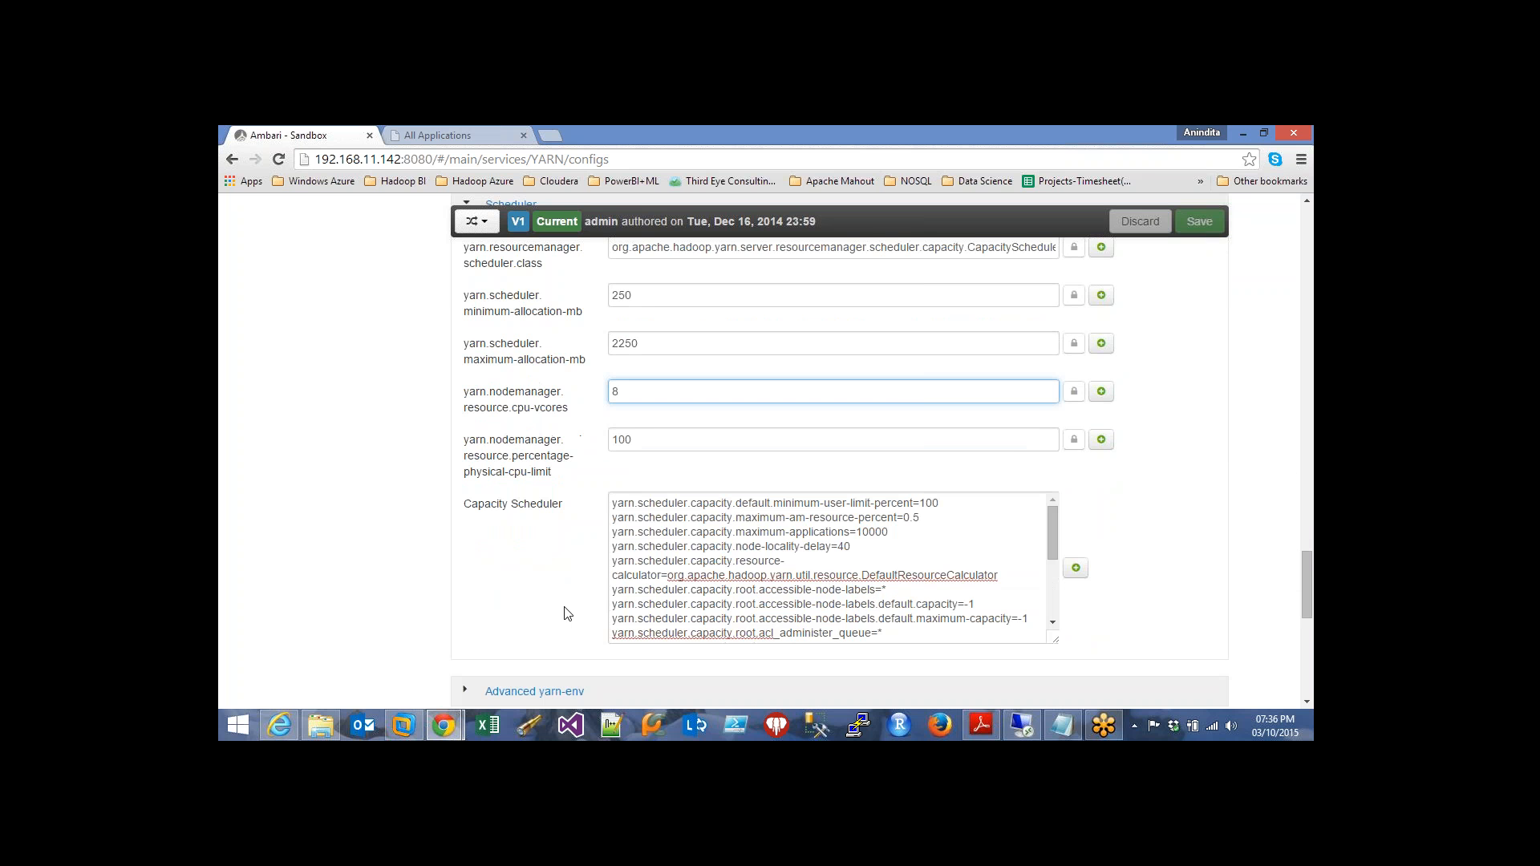
scroll(567, 614, down, 1)
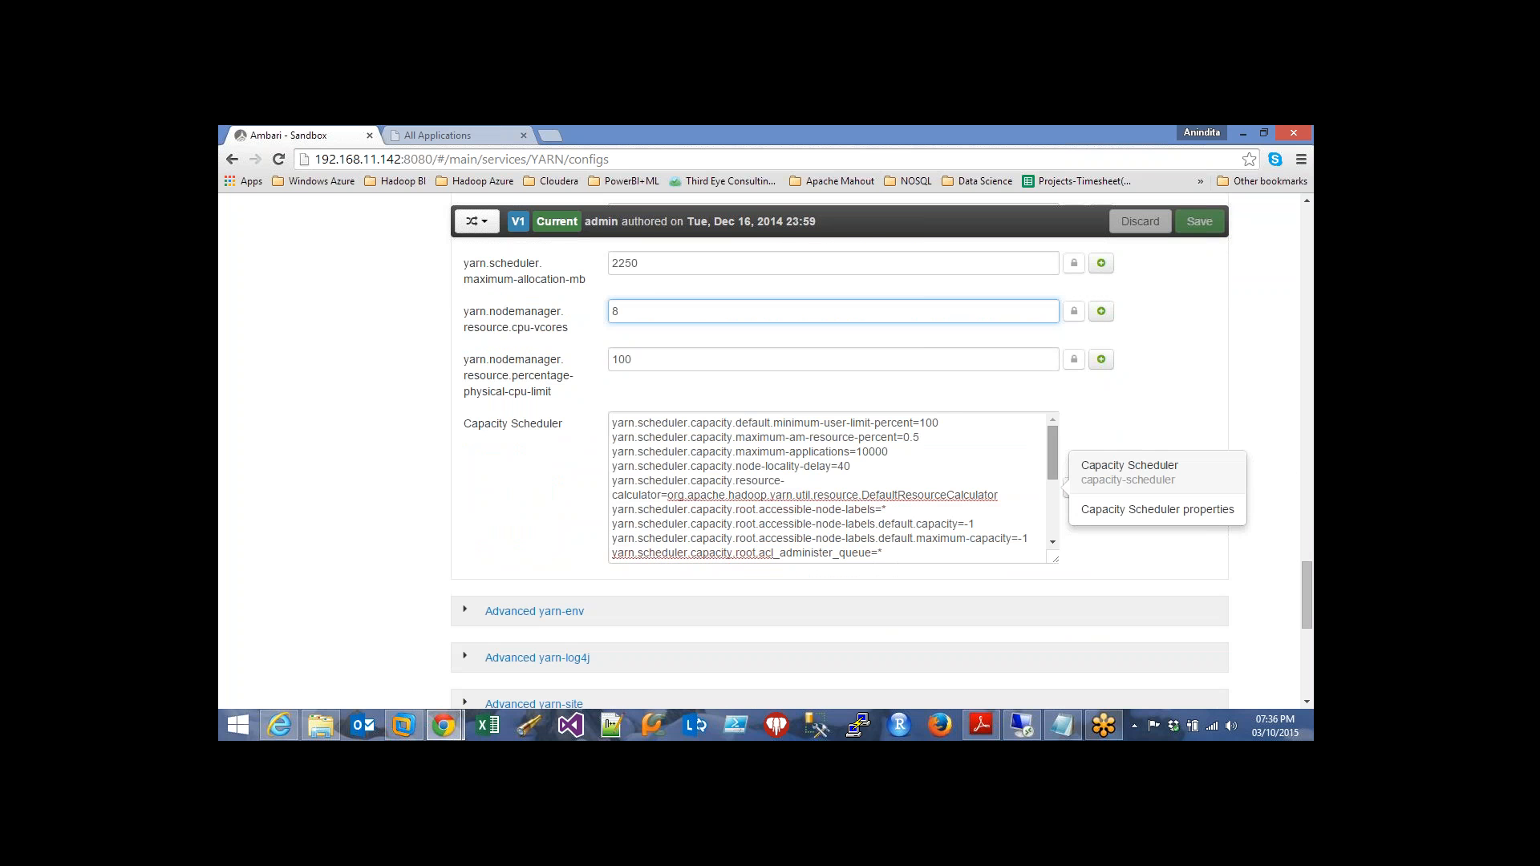
mouse_move(1053, 446)
mouse_down()
mouse_move(1054, 541)
mouse_move(1047, 438)
mouse_up()
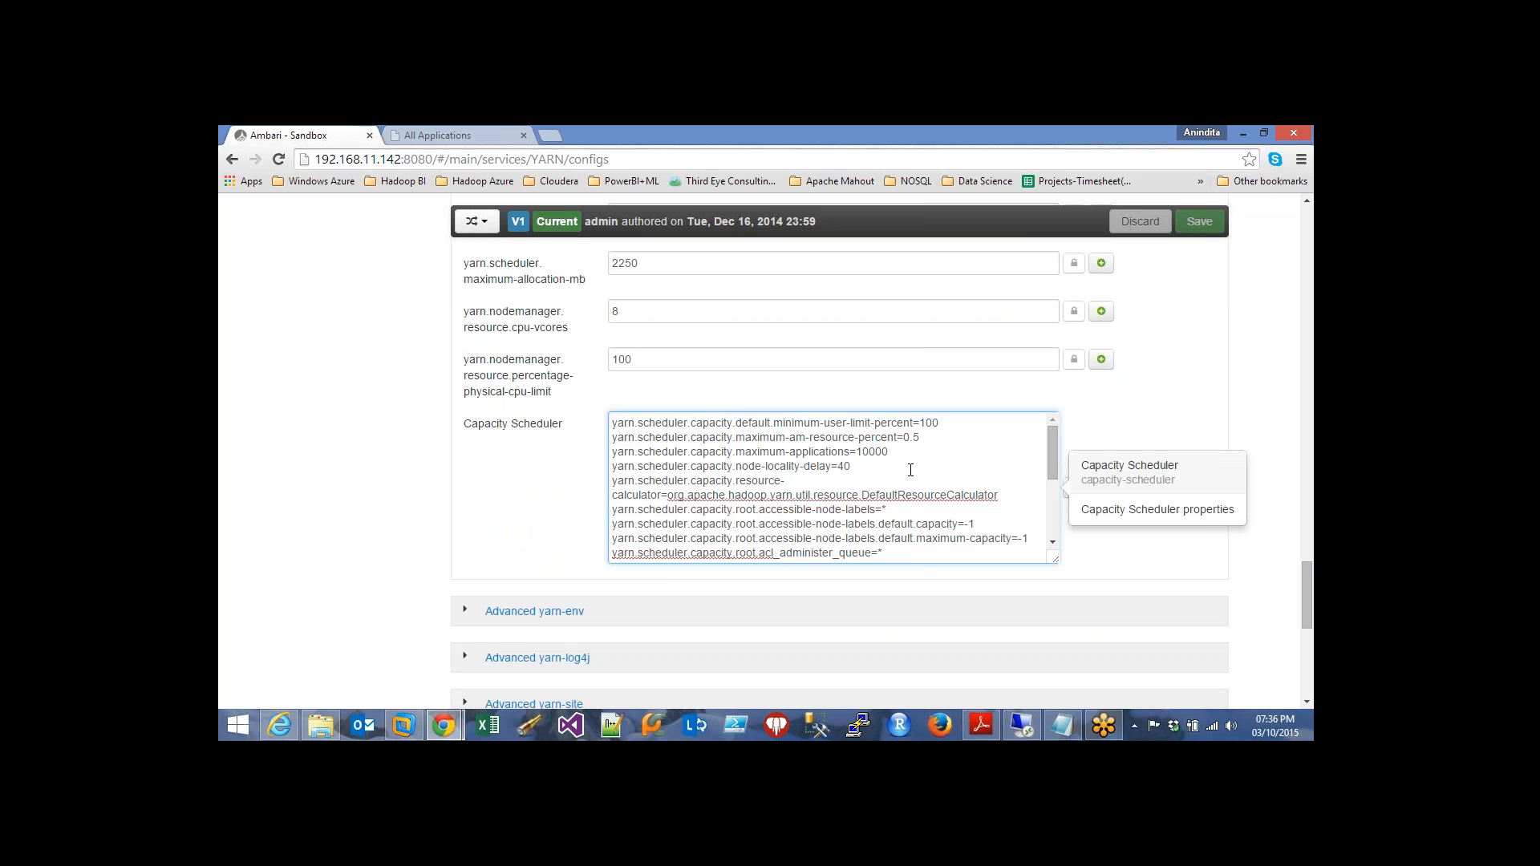
scroll(911, 470, up, 15)
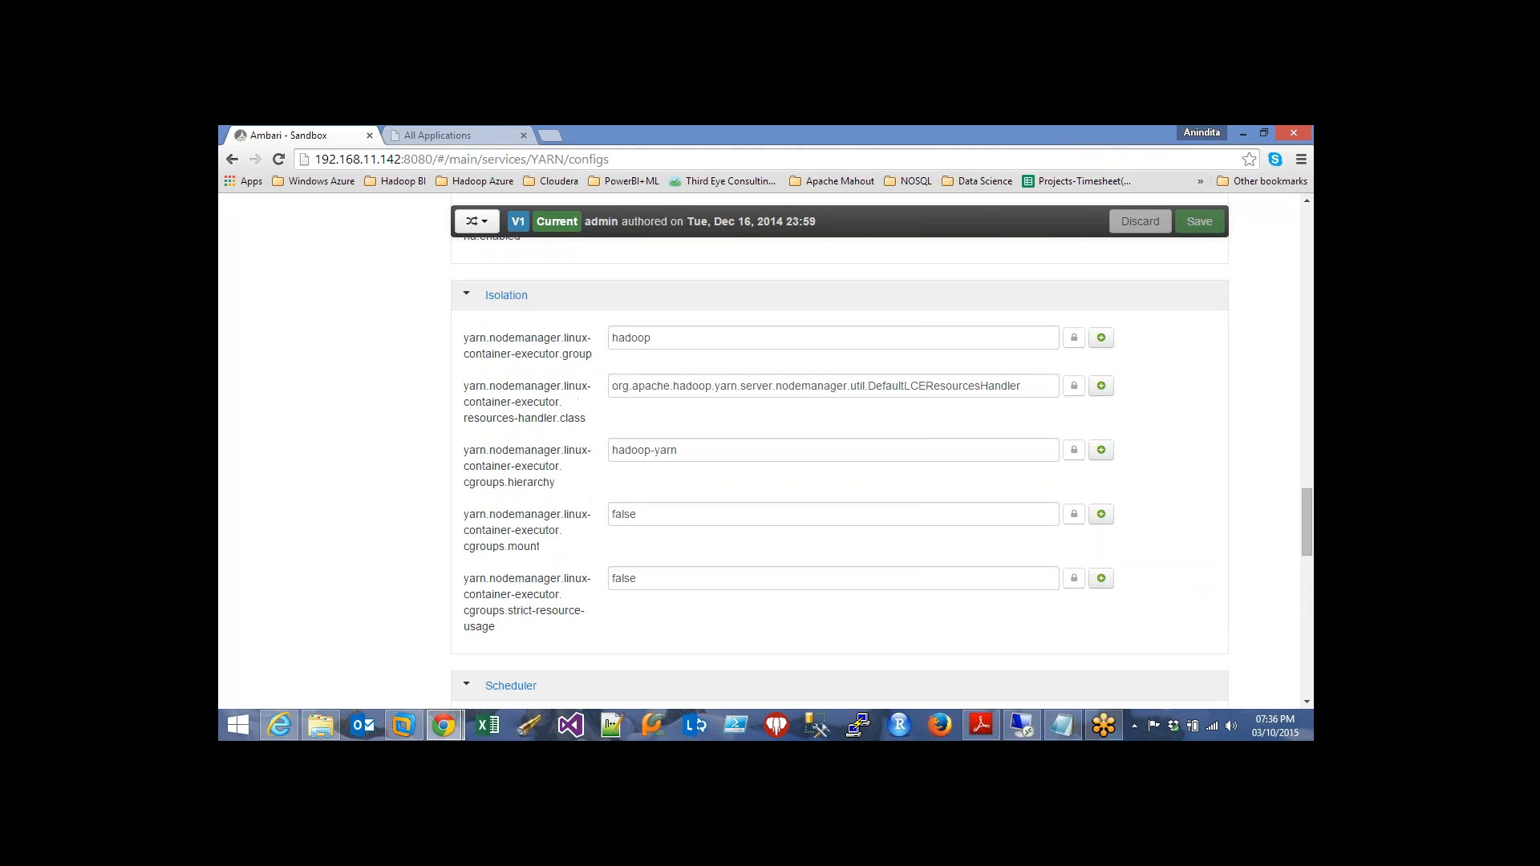
scroll(910, 475, up, 15)
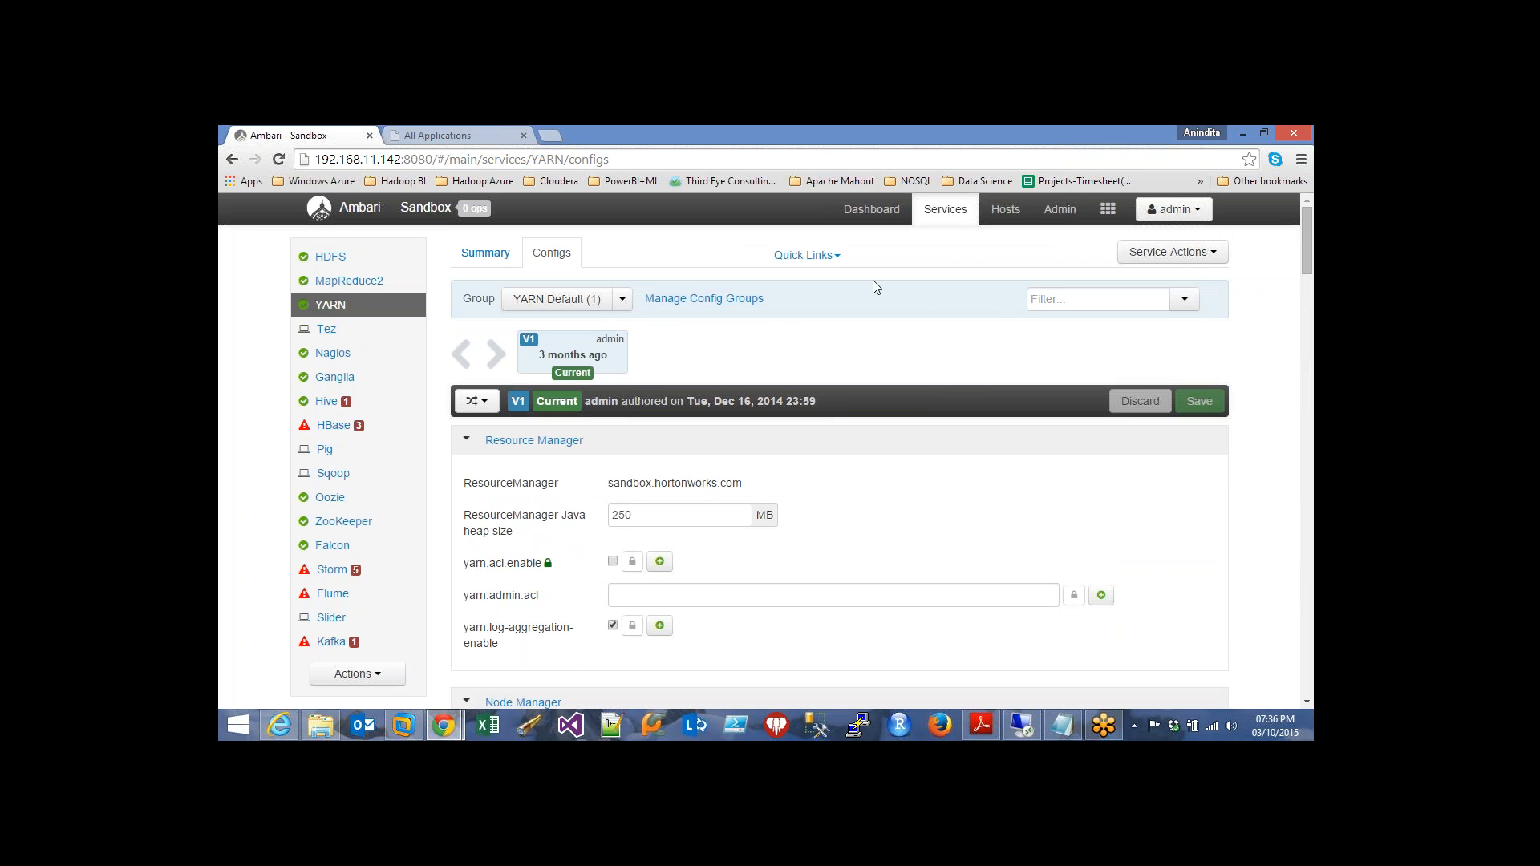
Launch the ResourceManager UI from Quick Links, showing All Applications at 192.168.11.142:8088/cluster
click(836, 258)
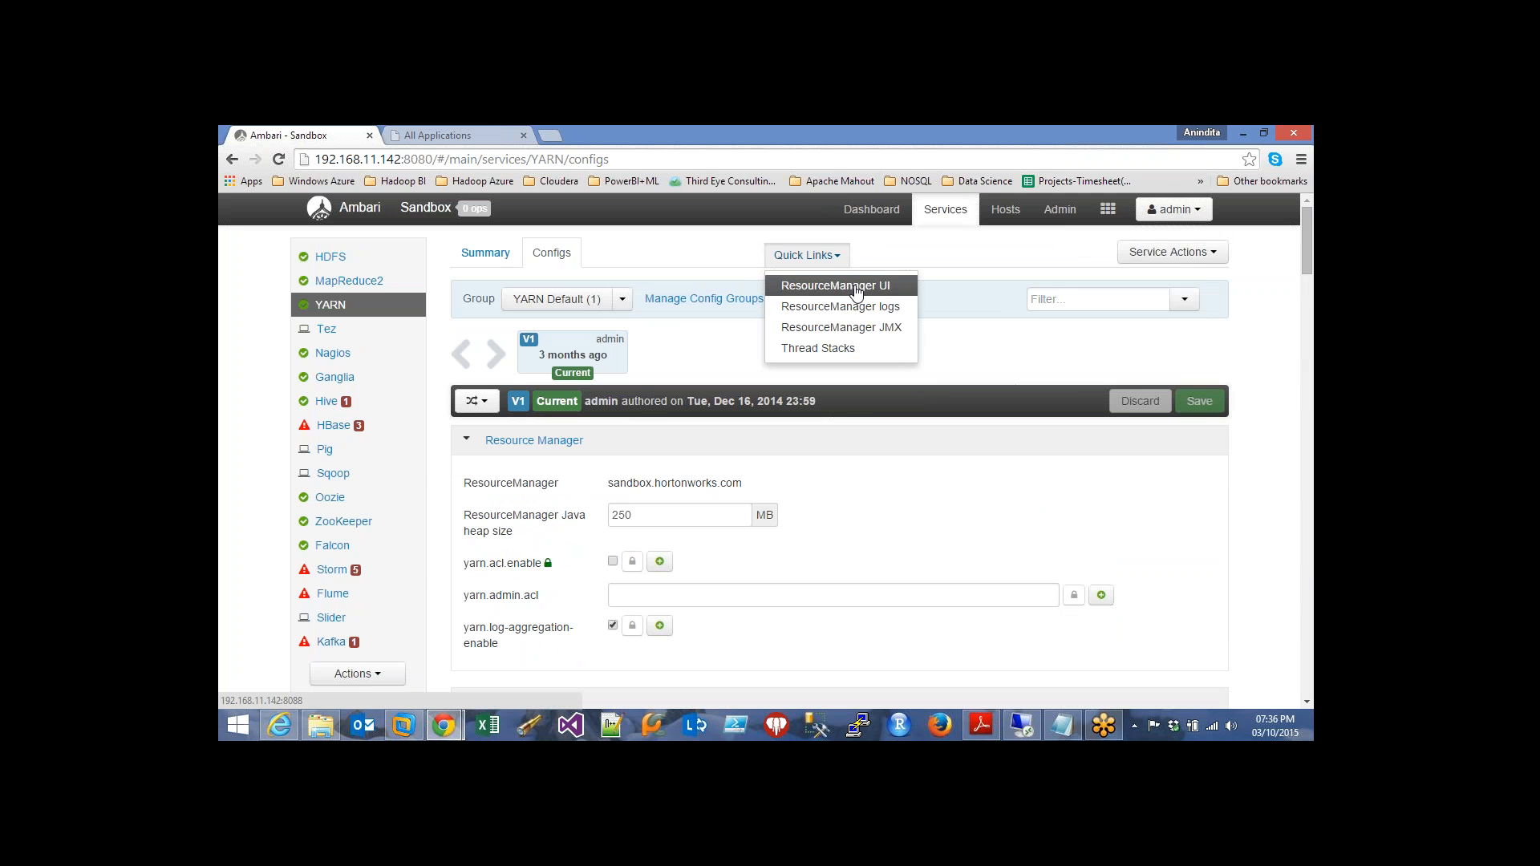
click(855, 287)
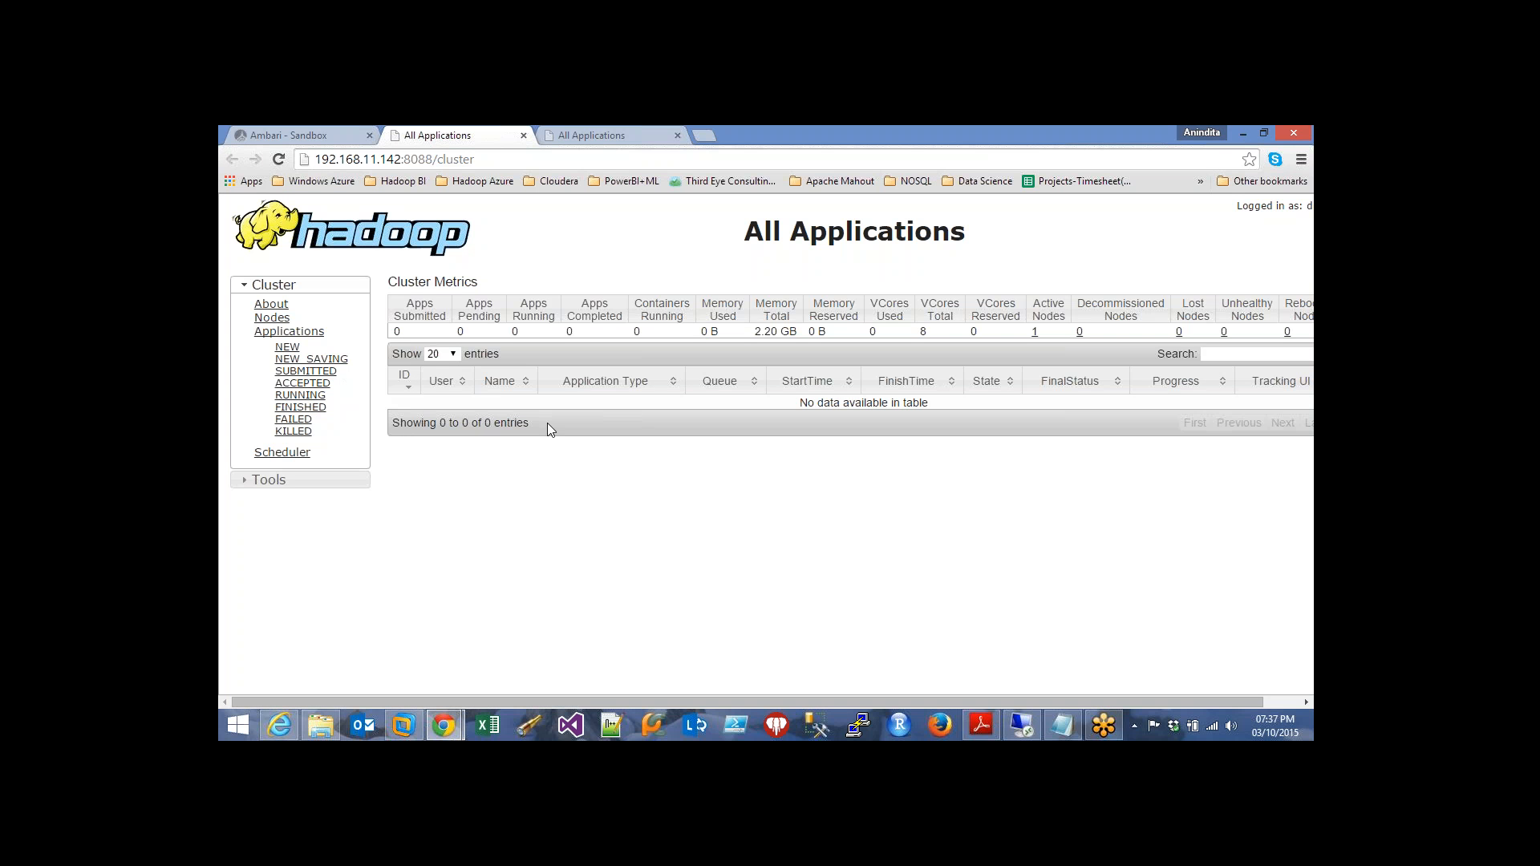
Browse the ResourceManager Applications, Nodes and Scheduler pages (root and default queues), then return to Ambari
click(284, 332)
click(272, 318)
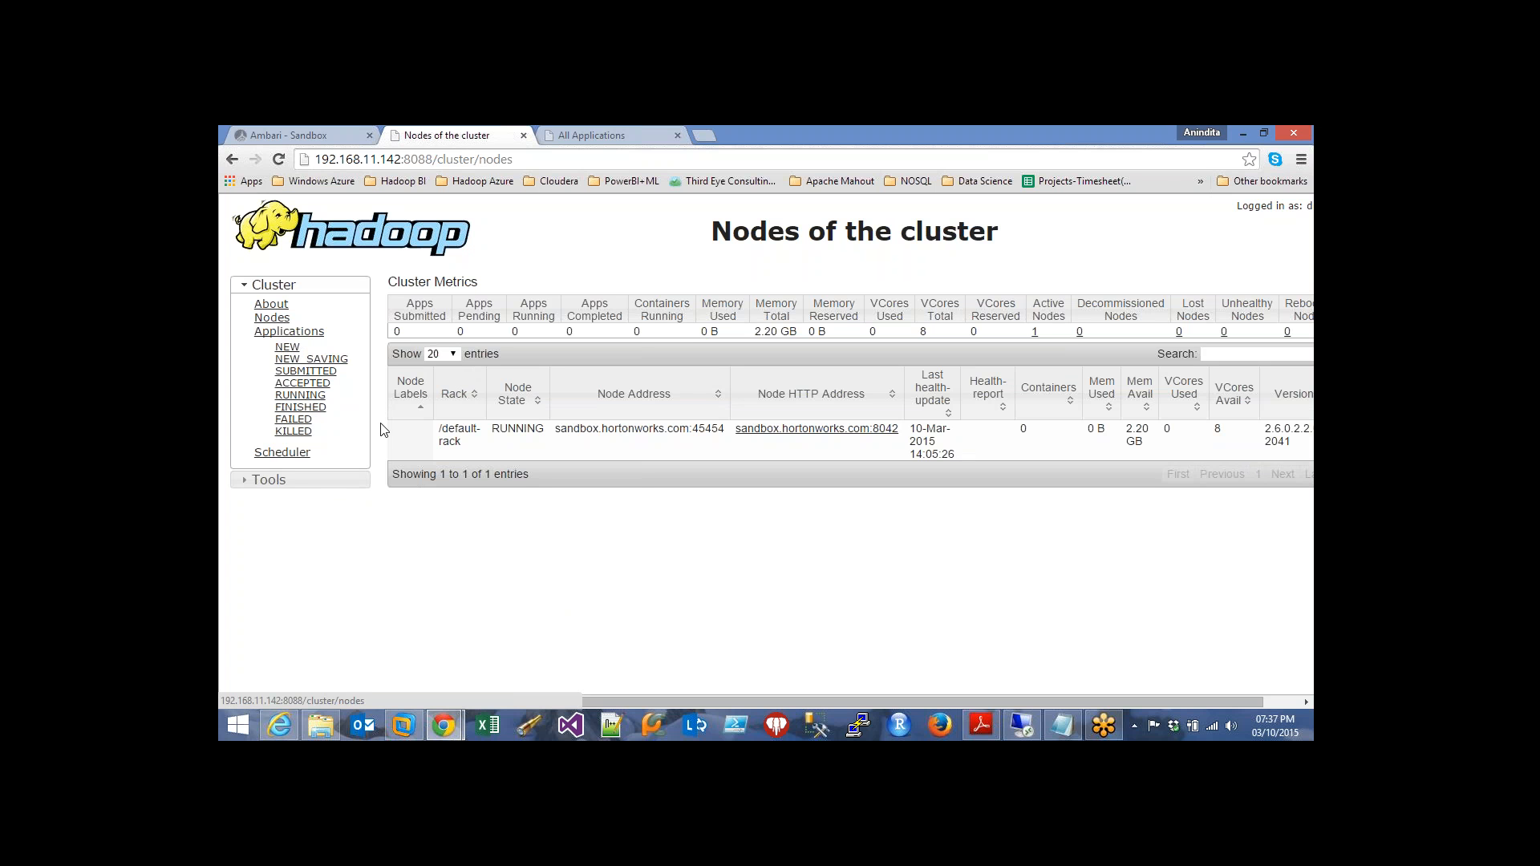
click(263, 454)
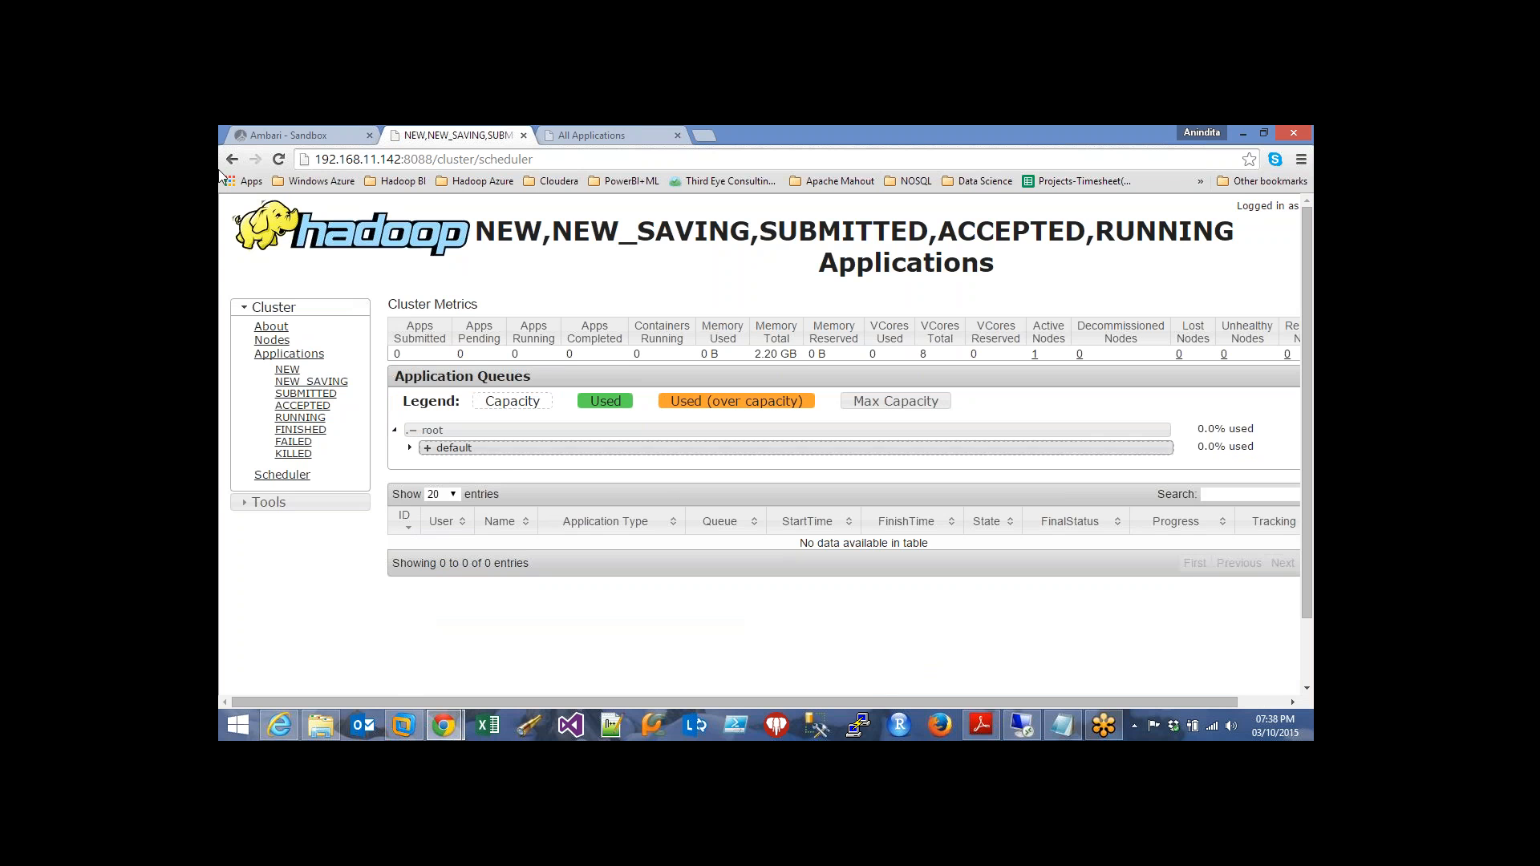
click(287, 132)
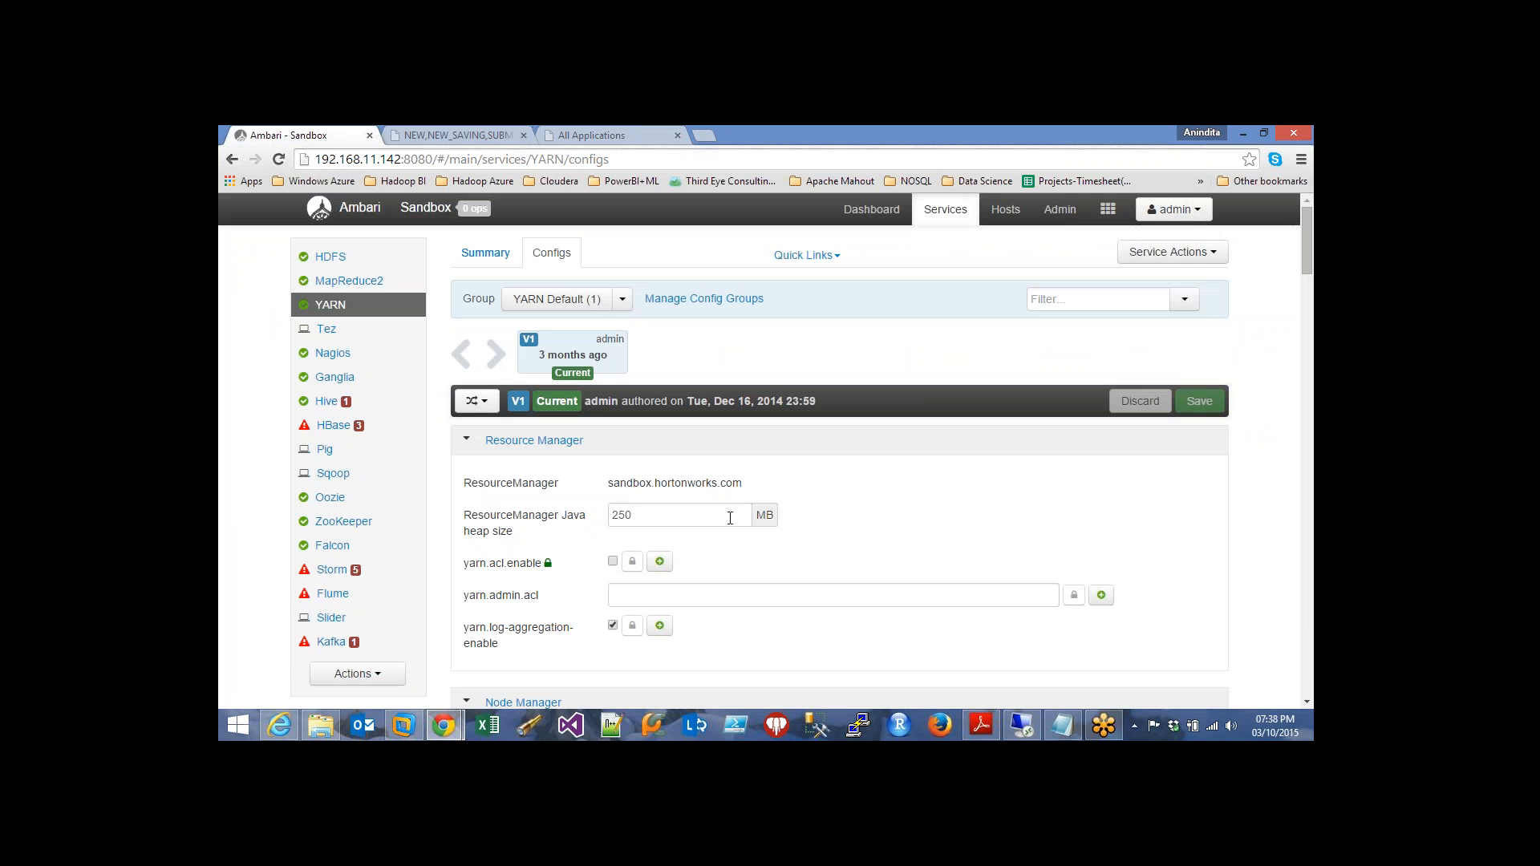
Scroll to the end of the Capacity Scheduler text and bring up the Notepad queue definitions
scroll(776, 571, down, 10)
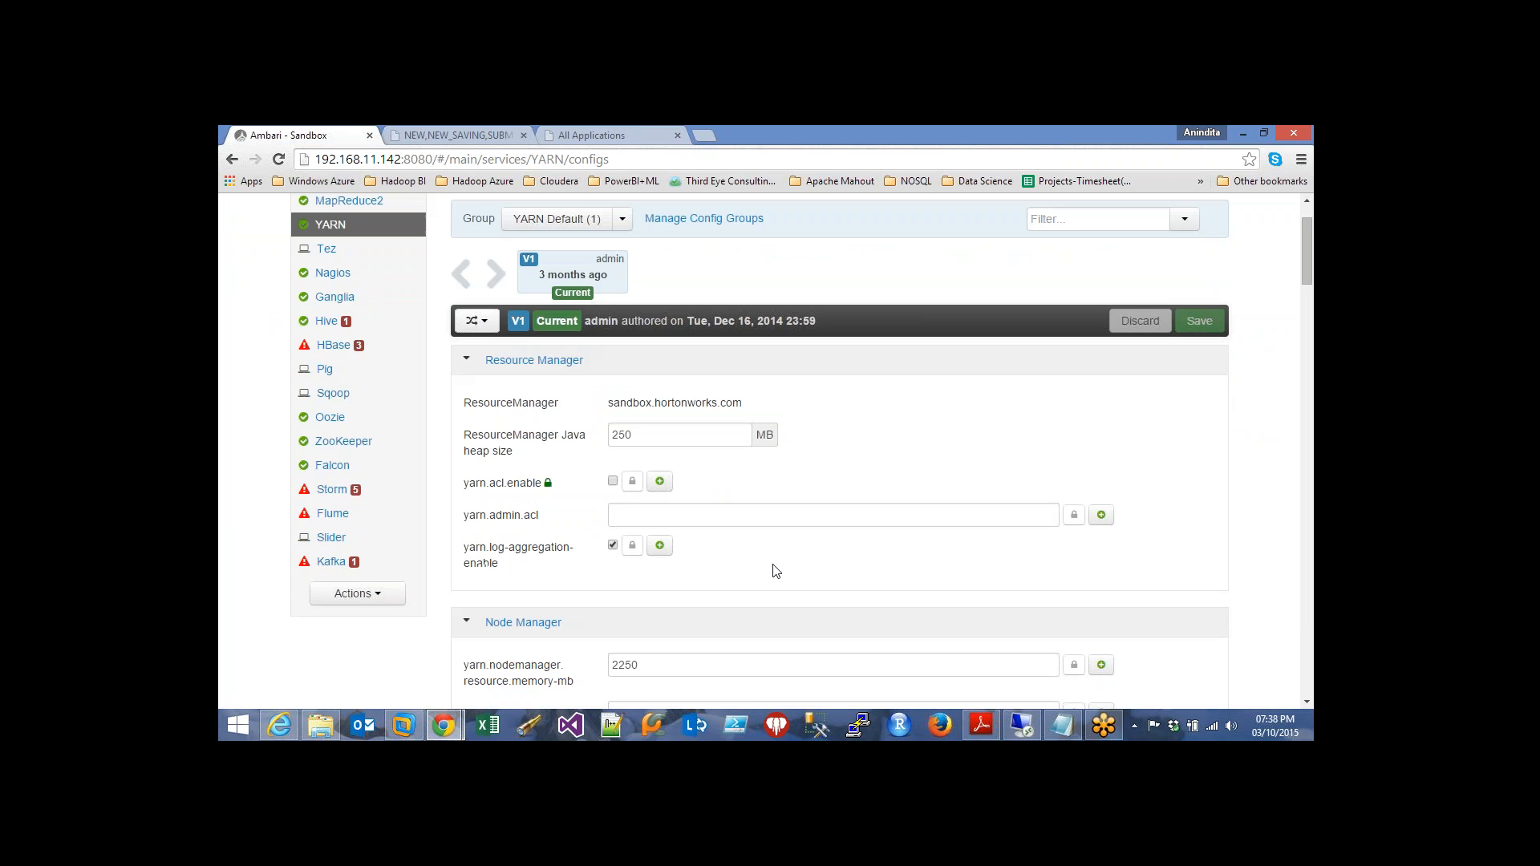
scroll(776, 571, down, 10)
scroll(760, 551, down, 10)
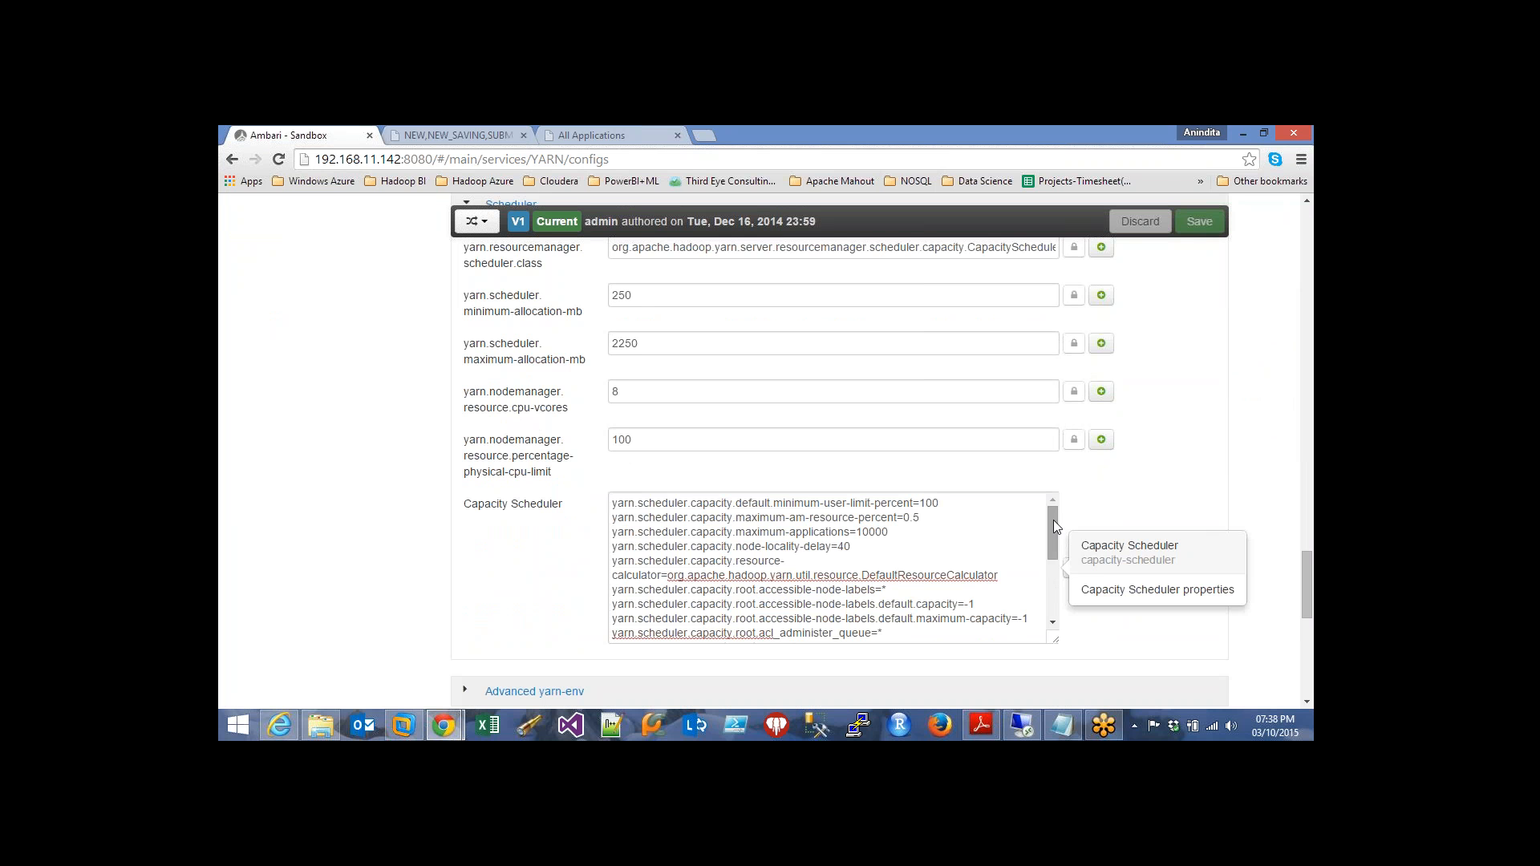
mouse_move(1052, 519)
mouse_down()
mouse_move(1047, 614)
mouse_move(1056, 503)
mouse_up()
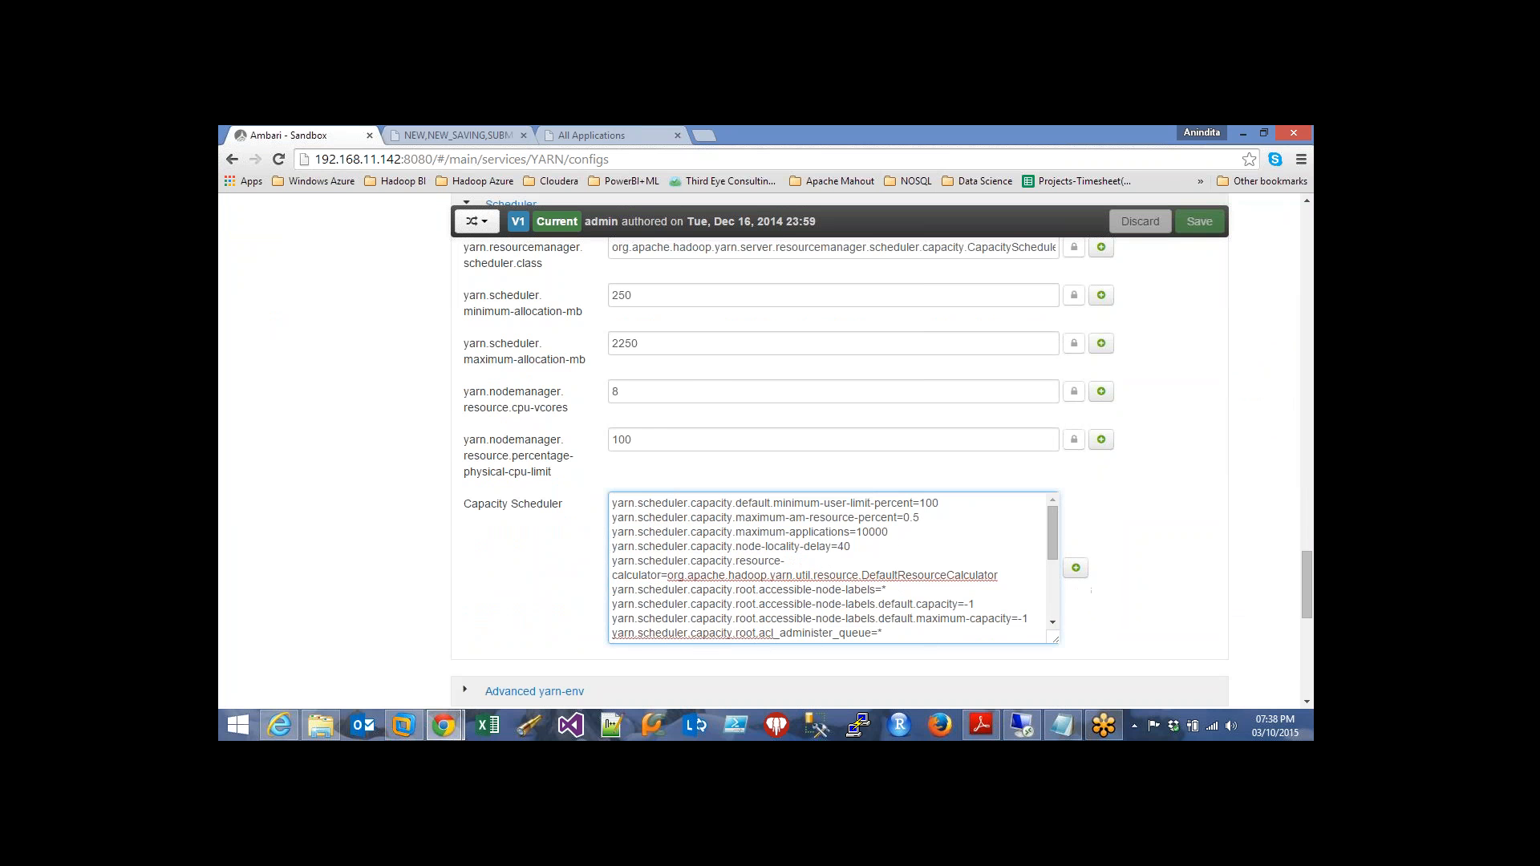
click(1063, 725)
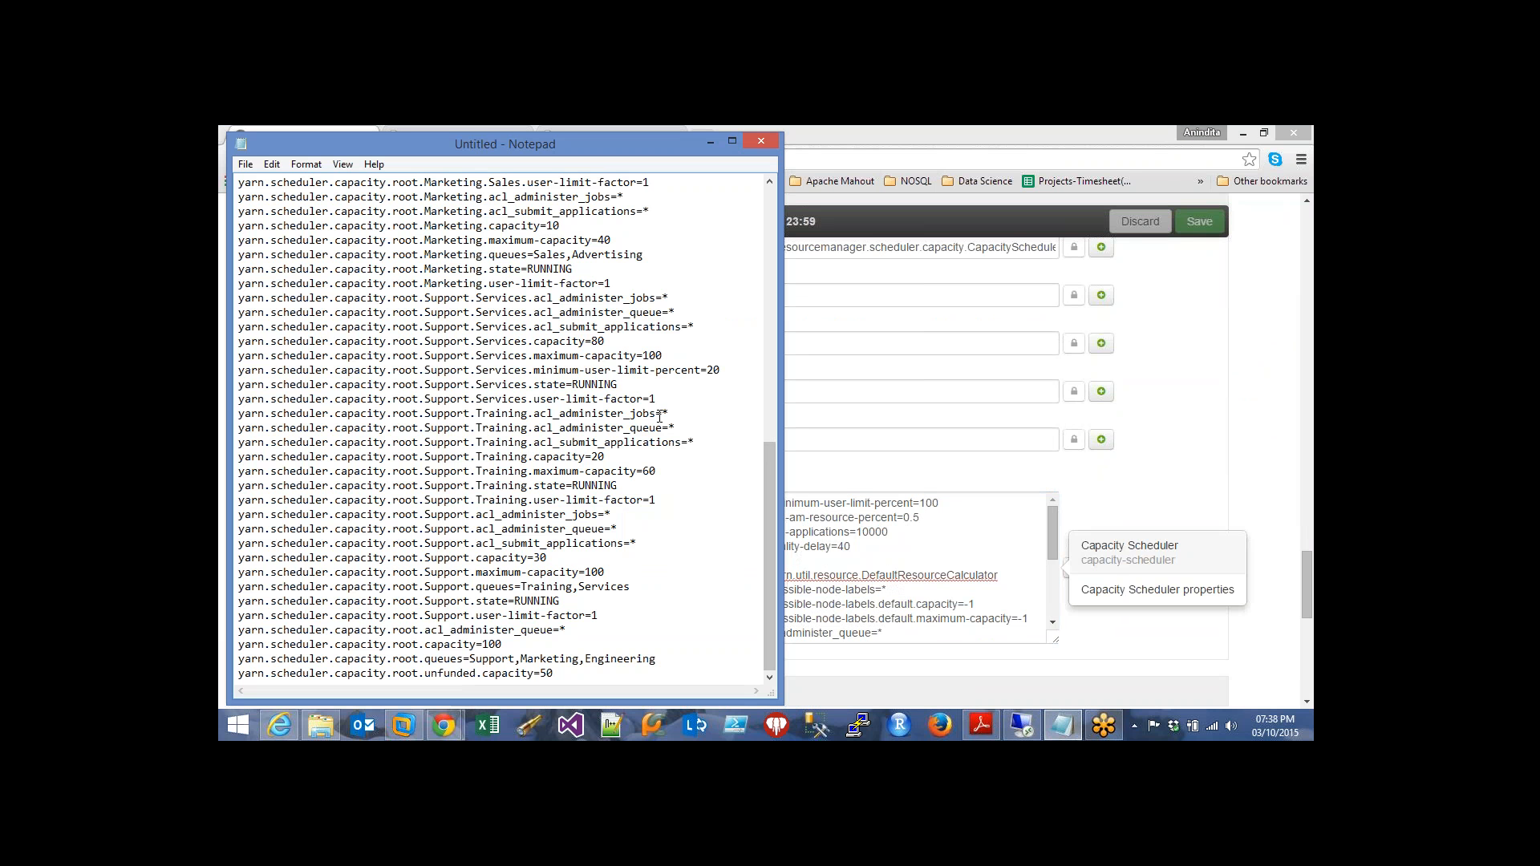
Copy all Notepad queue definitions and paste them over the existing Capacity Scheduler text
drag(767, 494, 778, 186)
key(ctrl+a)
right_click(491, 406)
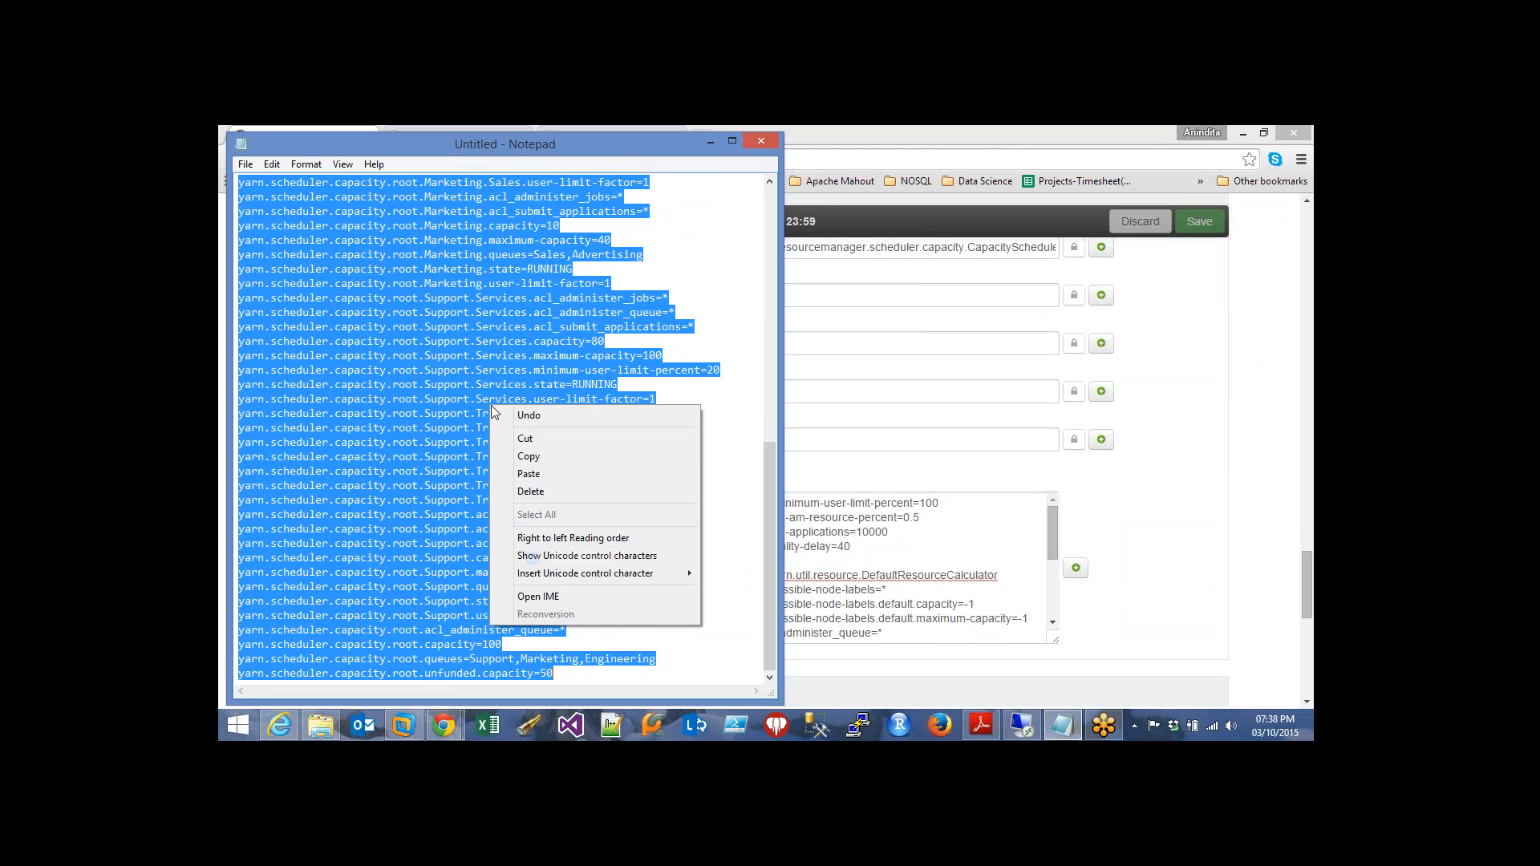
click(527, 459)
click(712, 143)
drag(1054, 592, 1056, 492)
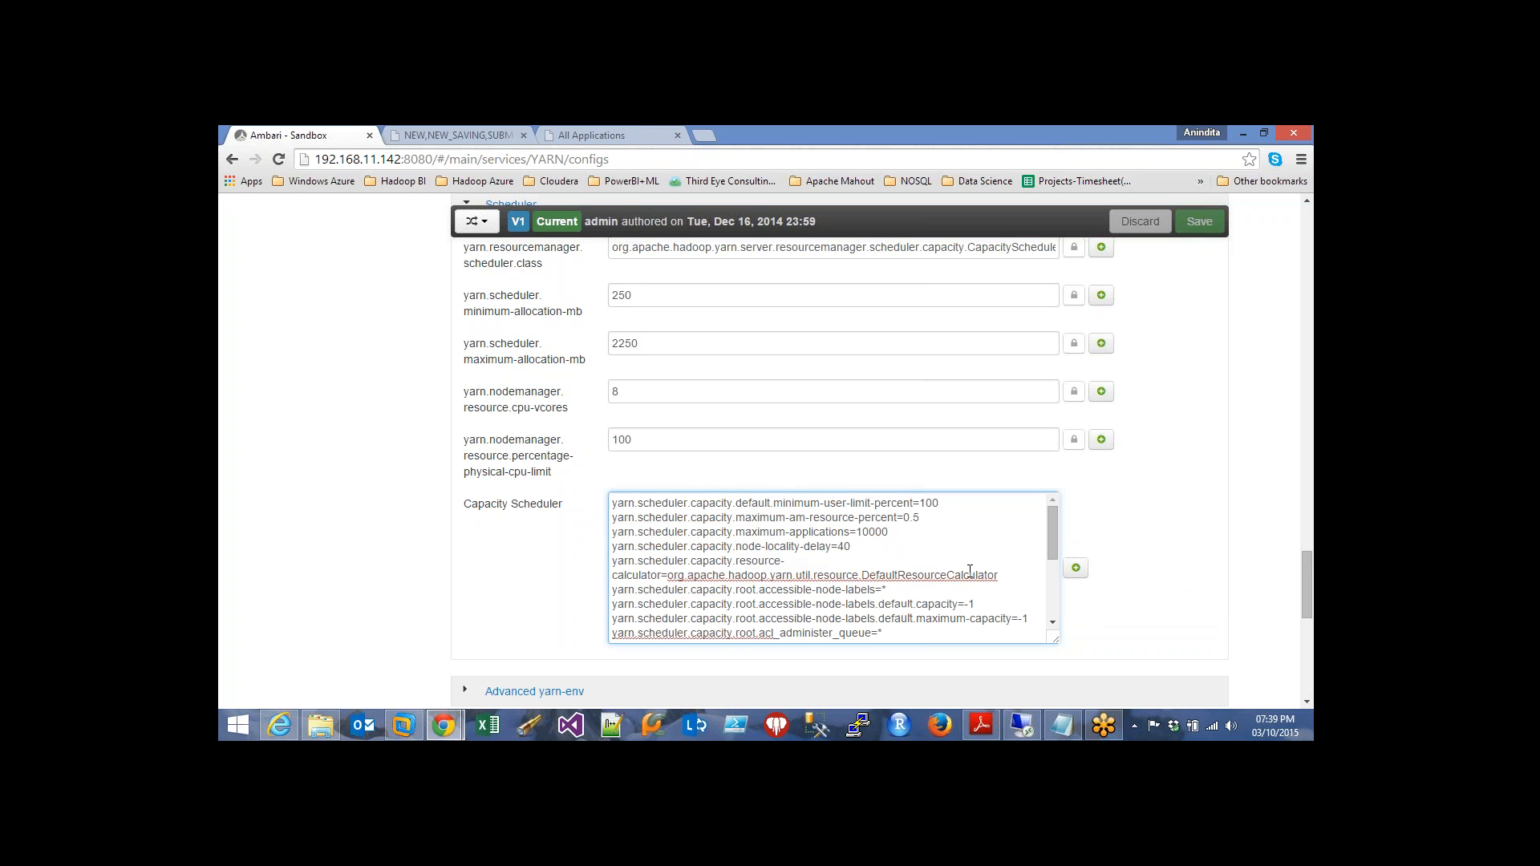
drag(614, 503, 841, 668)
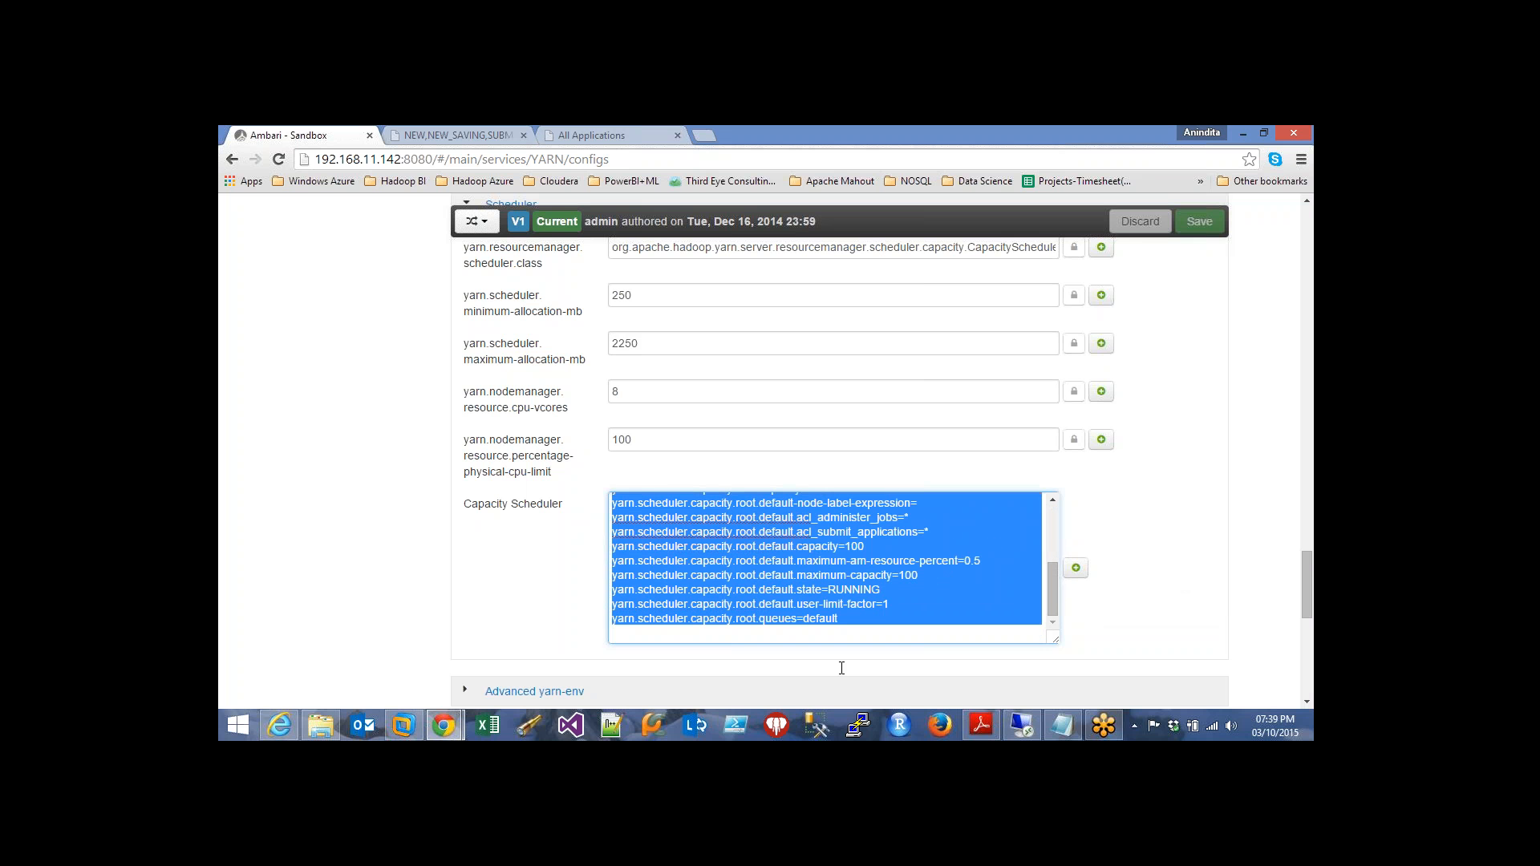
key(ctrl+v)
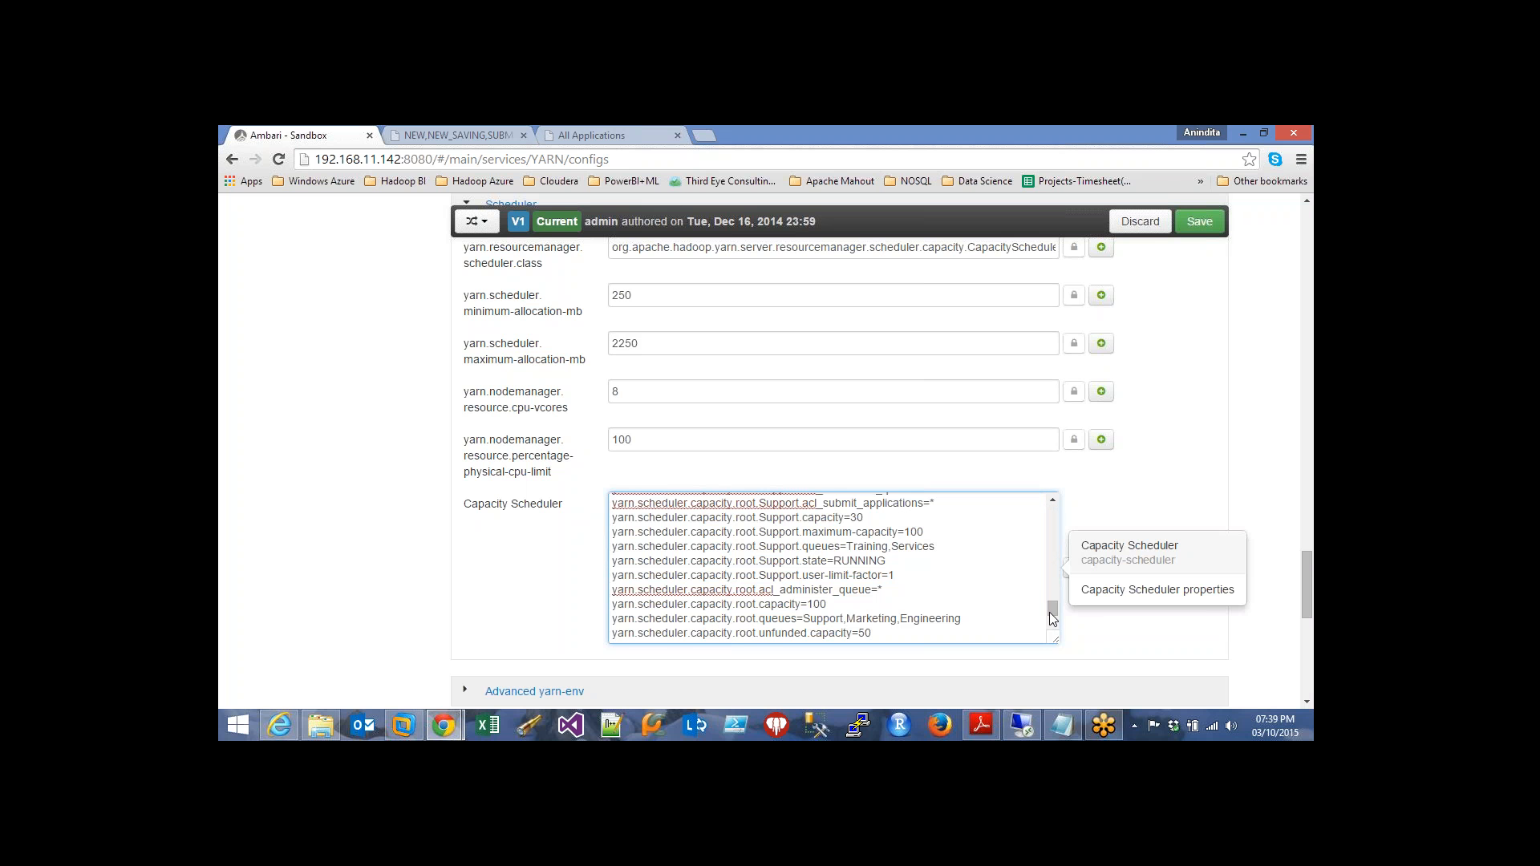
Check the pasted config against Notepad from start to end, including Engineering.Development capacity 20
drag(1053, 616, 1048, 505)
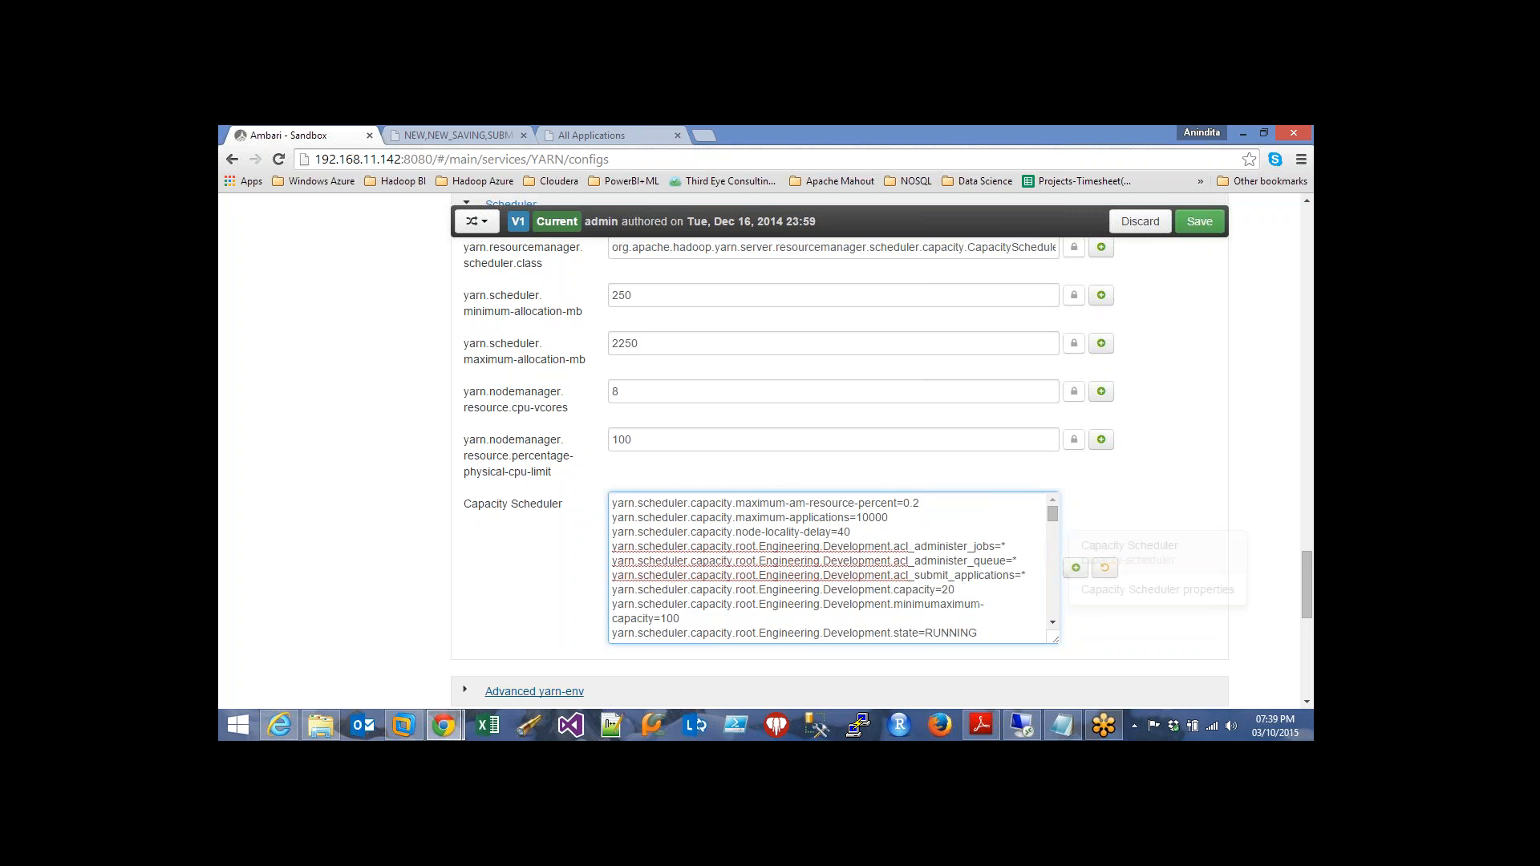
click(1061, 726)
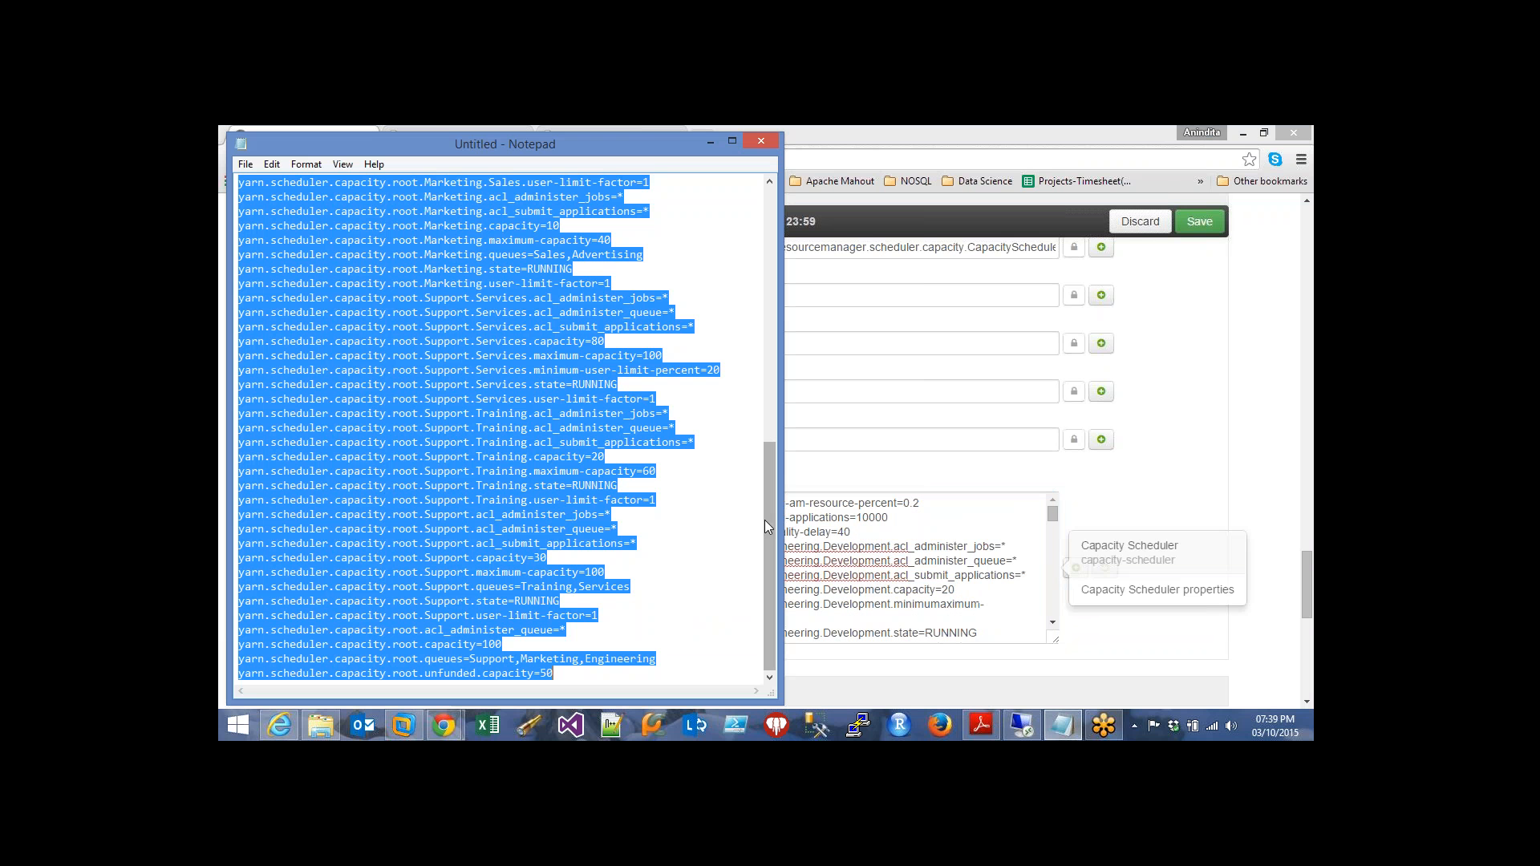
drag(767, 510, 768, 239)
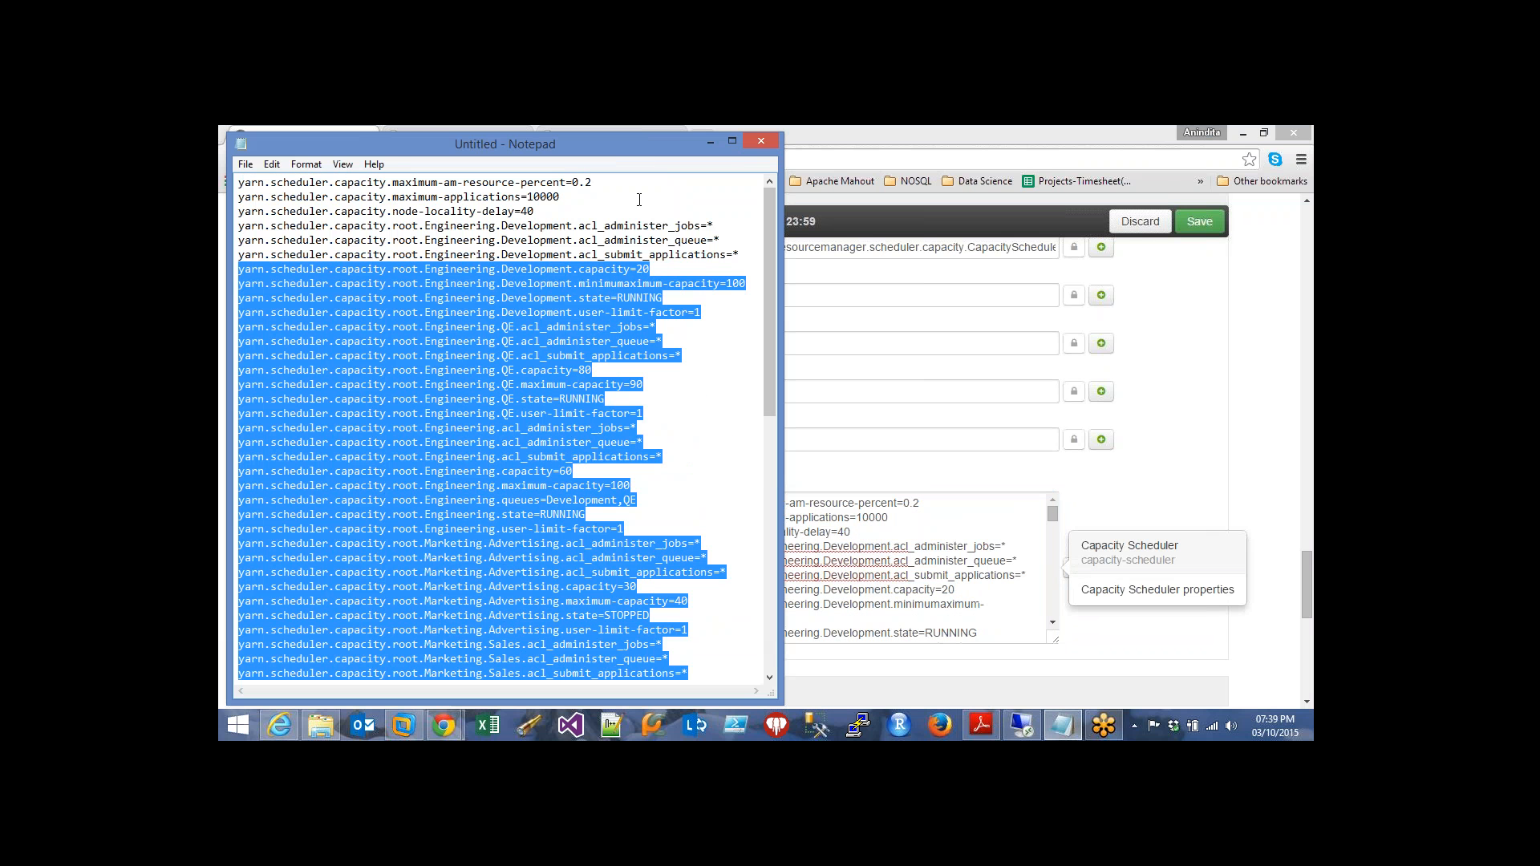
click(637, 200)
click(709, 143)
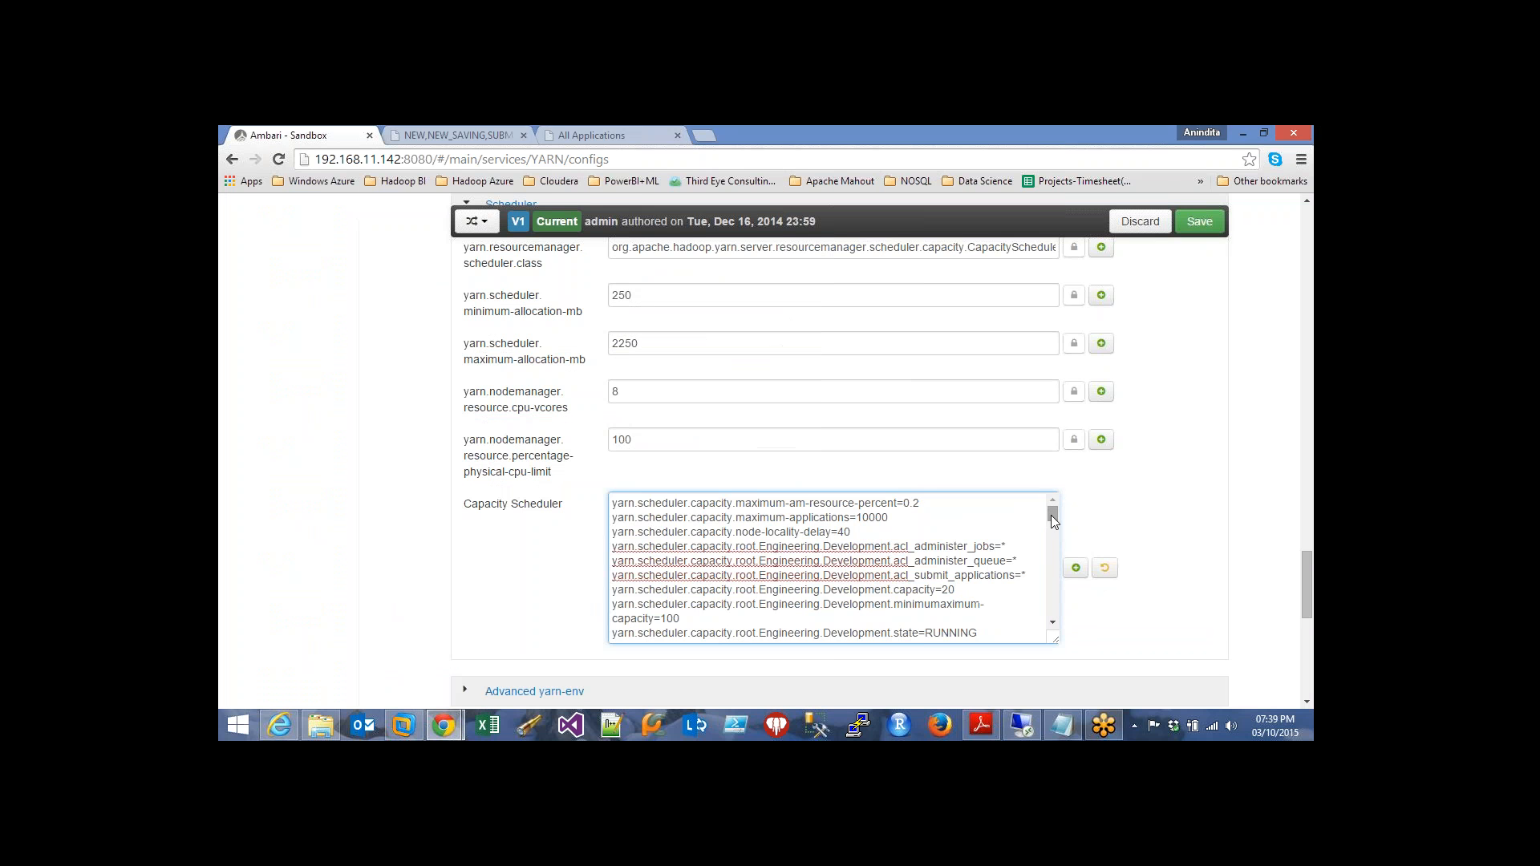
key(ctrl+End)
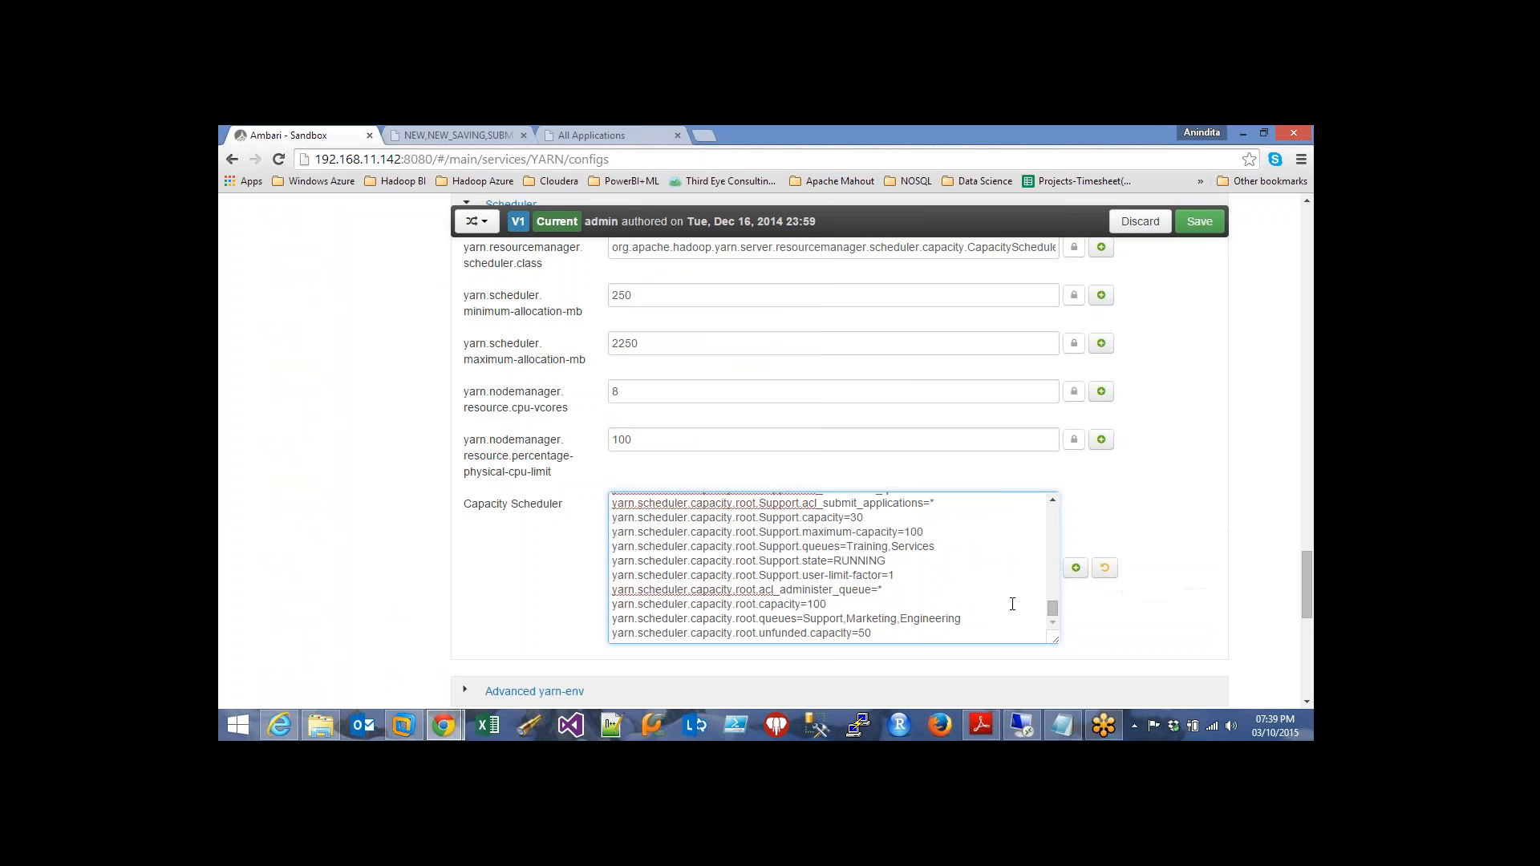
click(1063, 725)
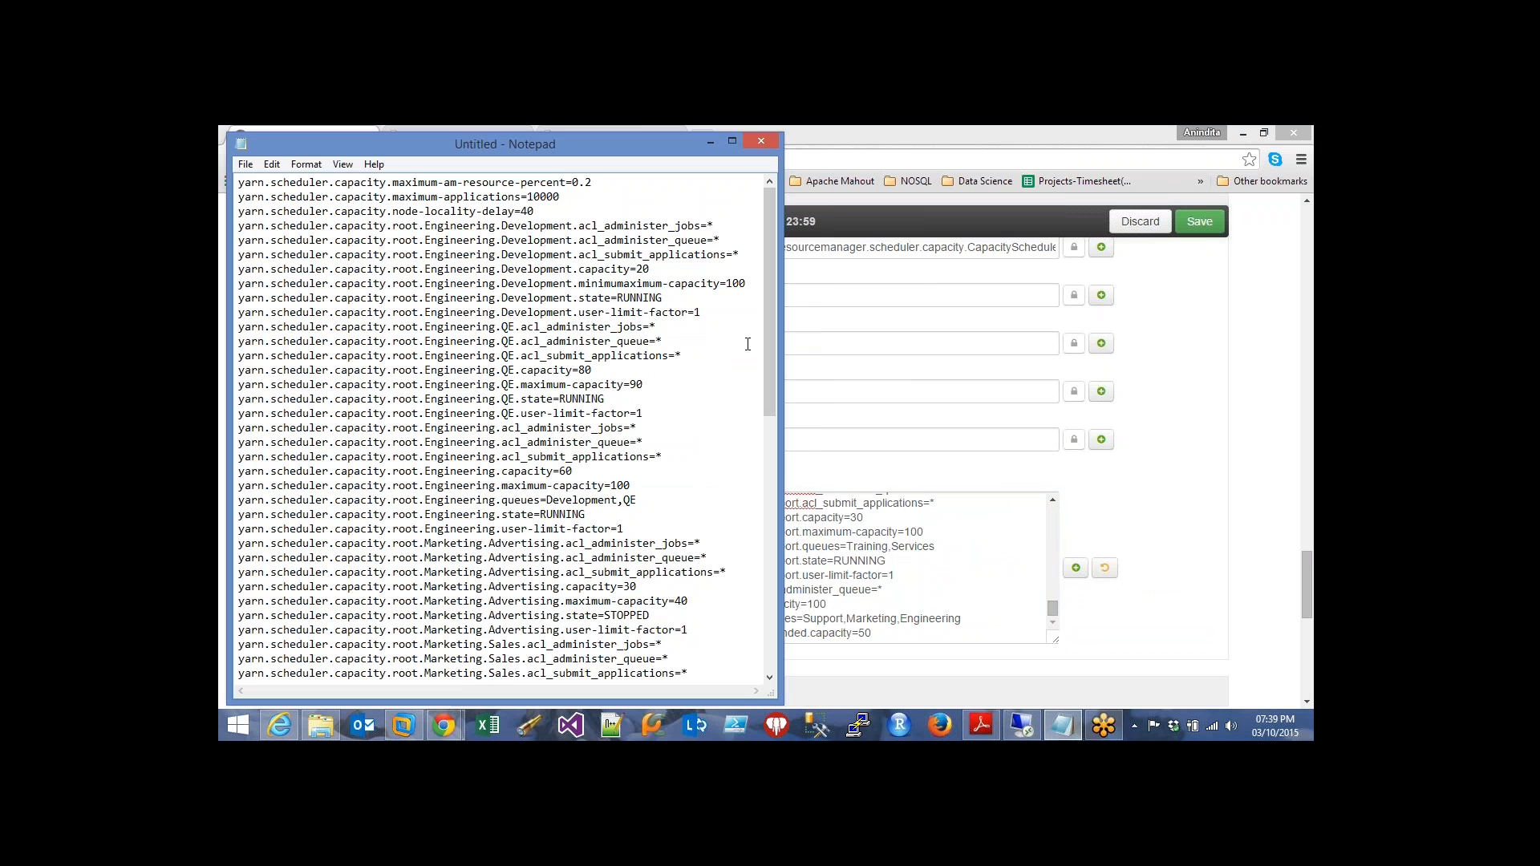
drag(767, 350, 764, 605)
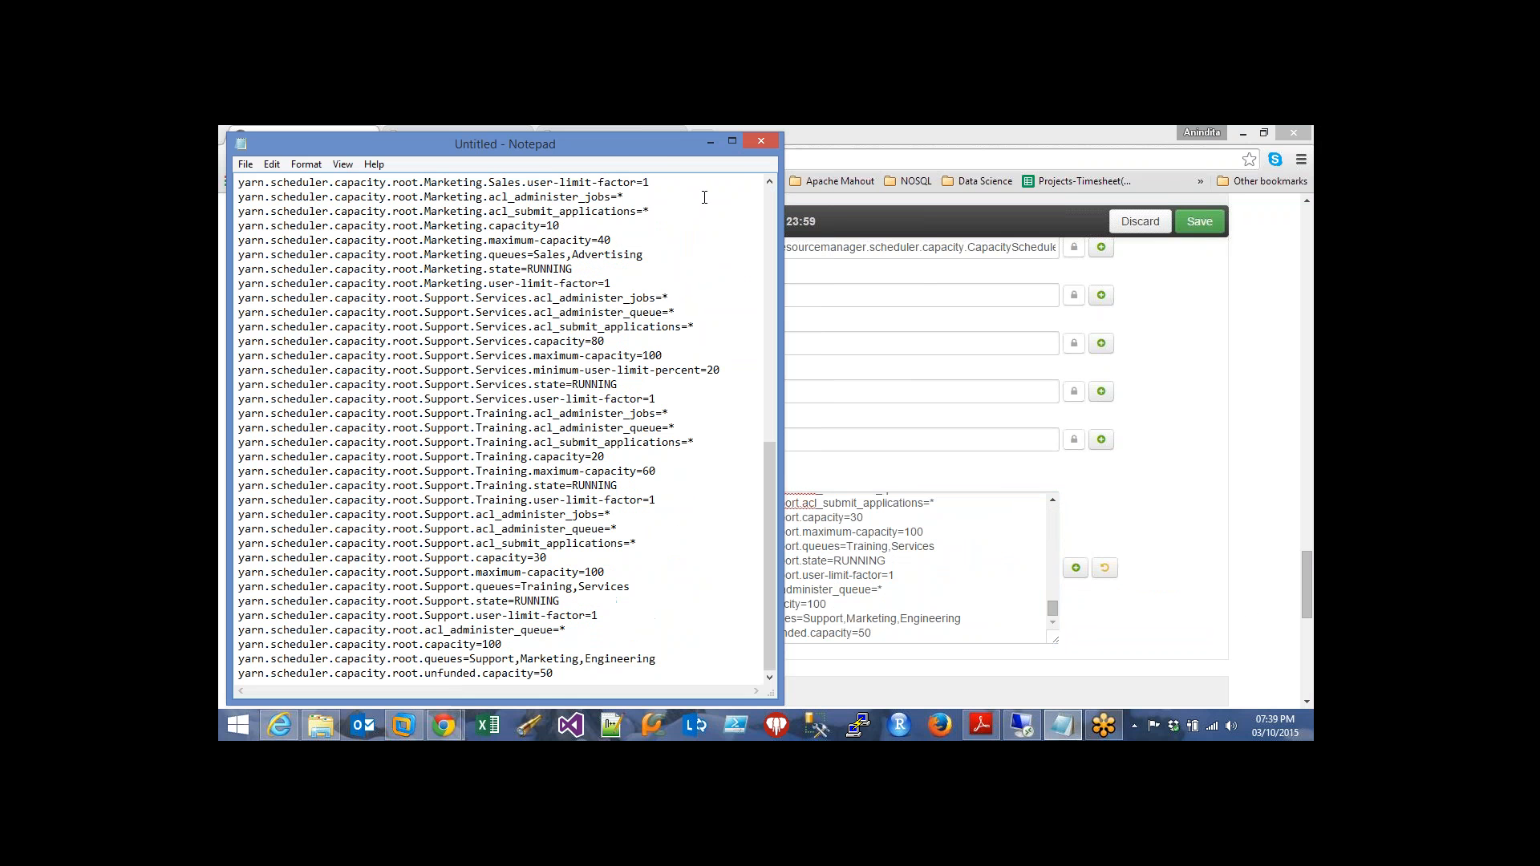
click(710, 142)
drag(1051, 609, 1053, 510)
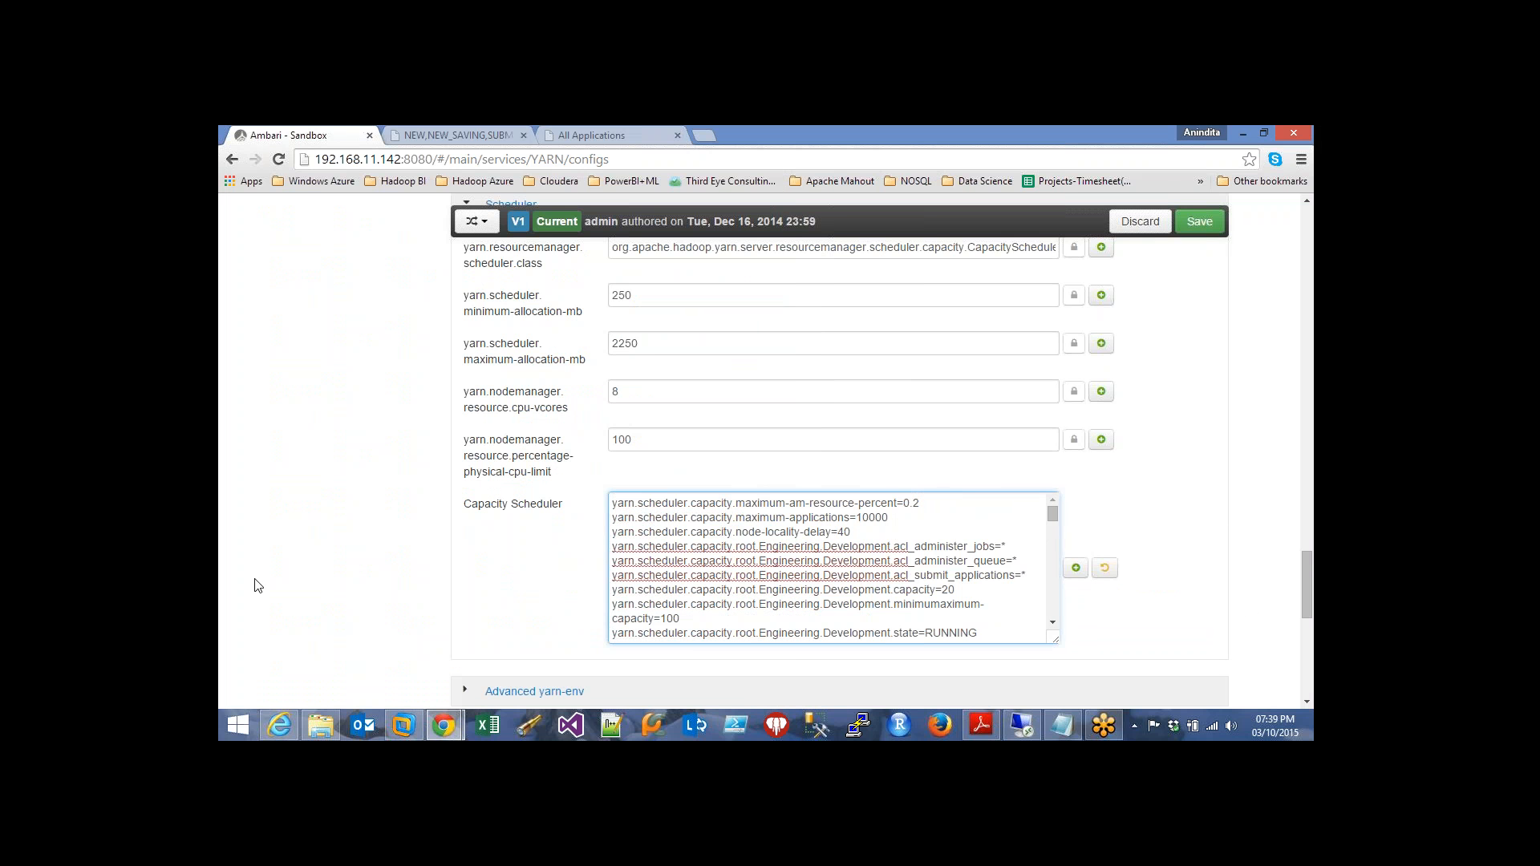
click(1202, 552)
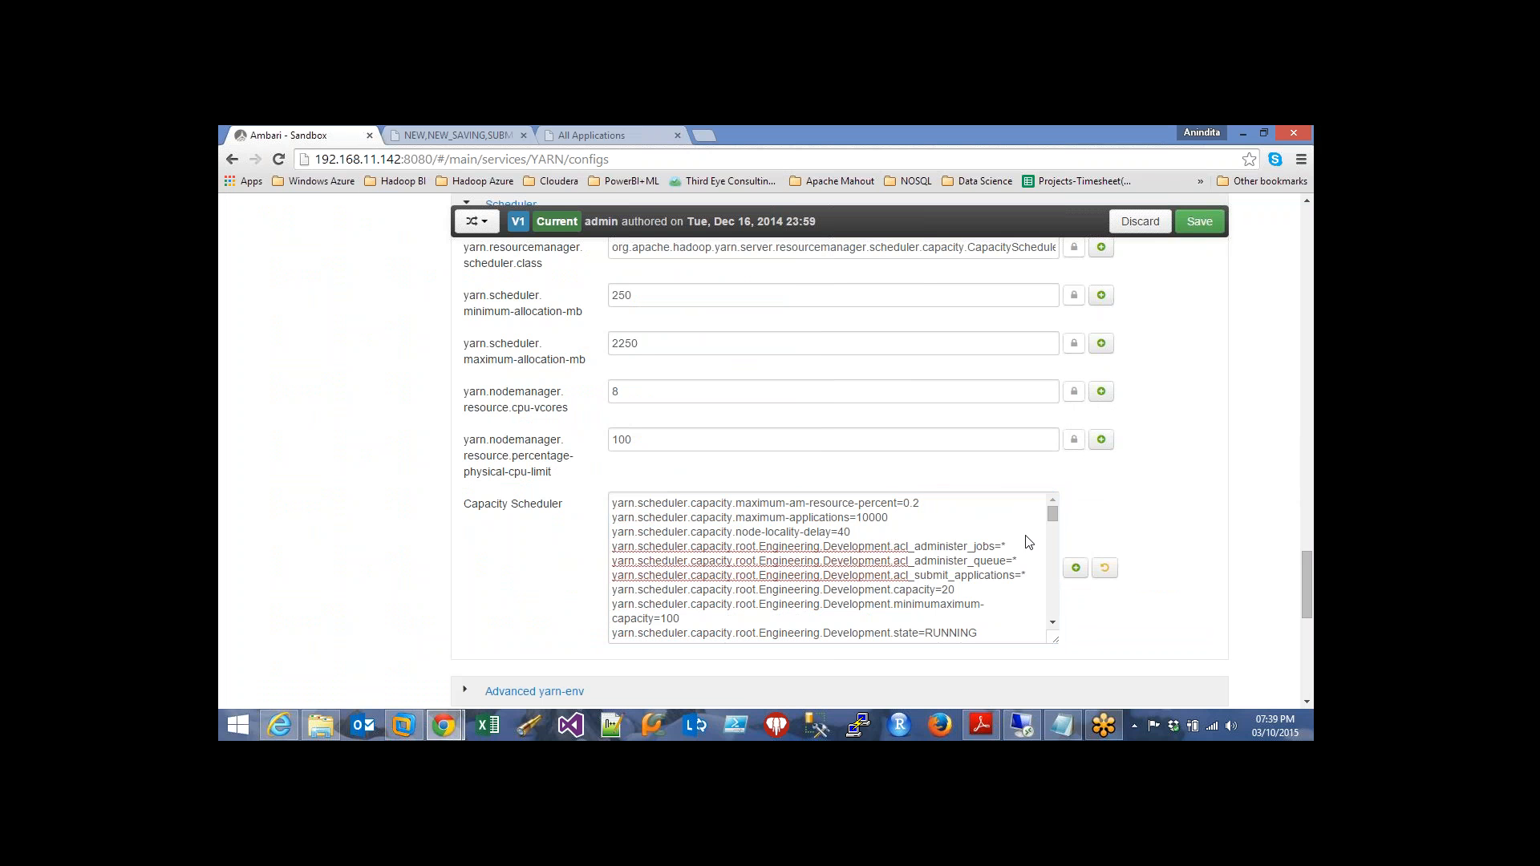
click(1282, 155)
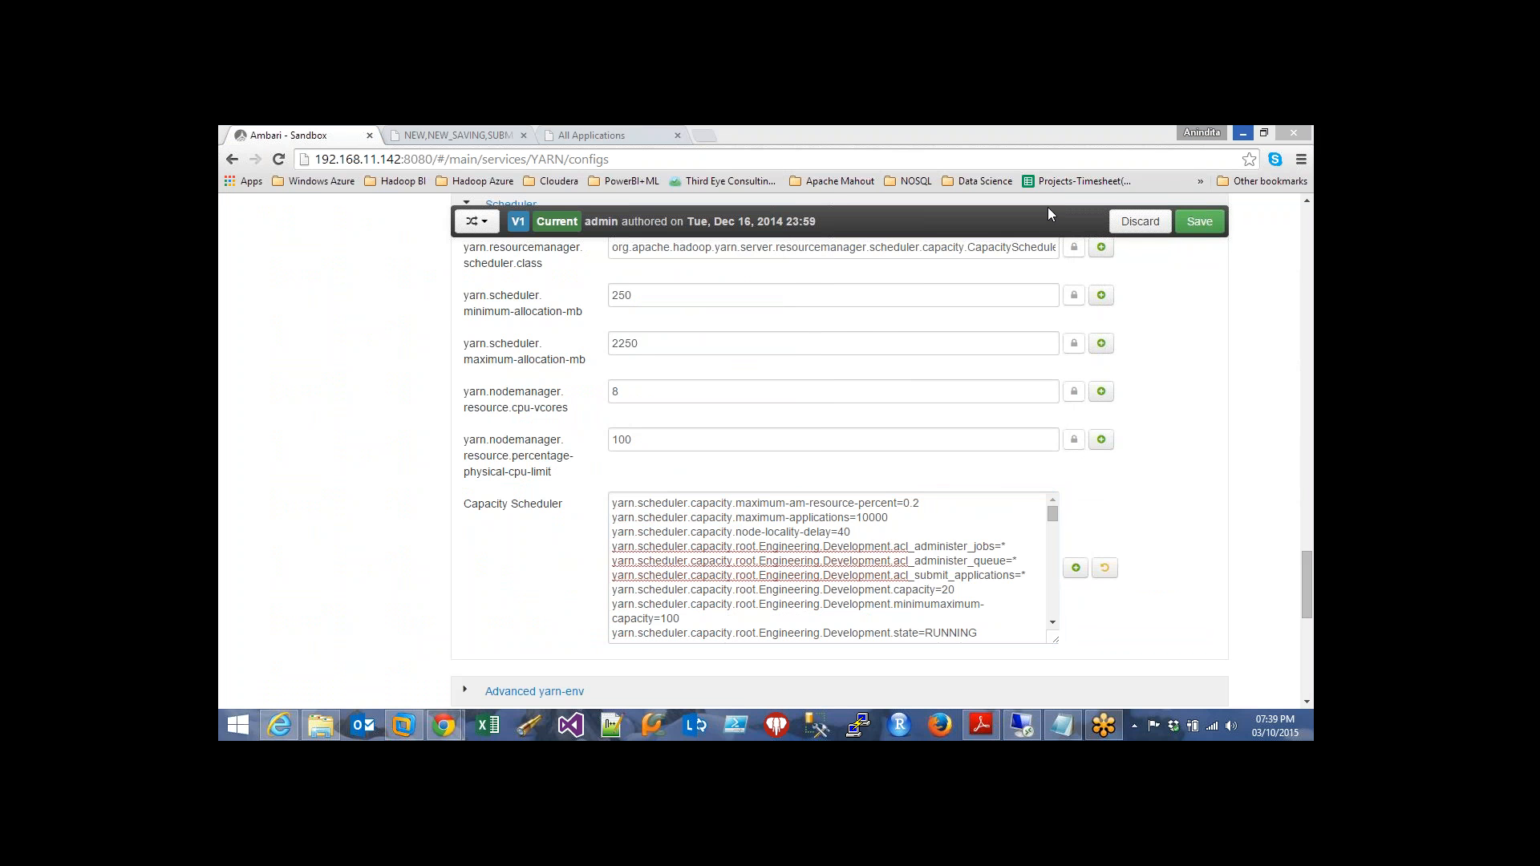
click(582, 135)
Close the extra All Applications page and the tutorial browser window, returning to Ambari's YARN configs
click(678, 135)
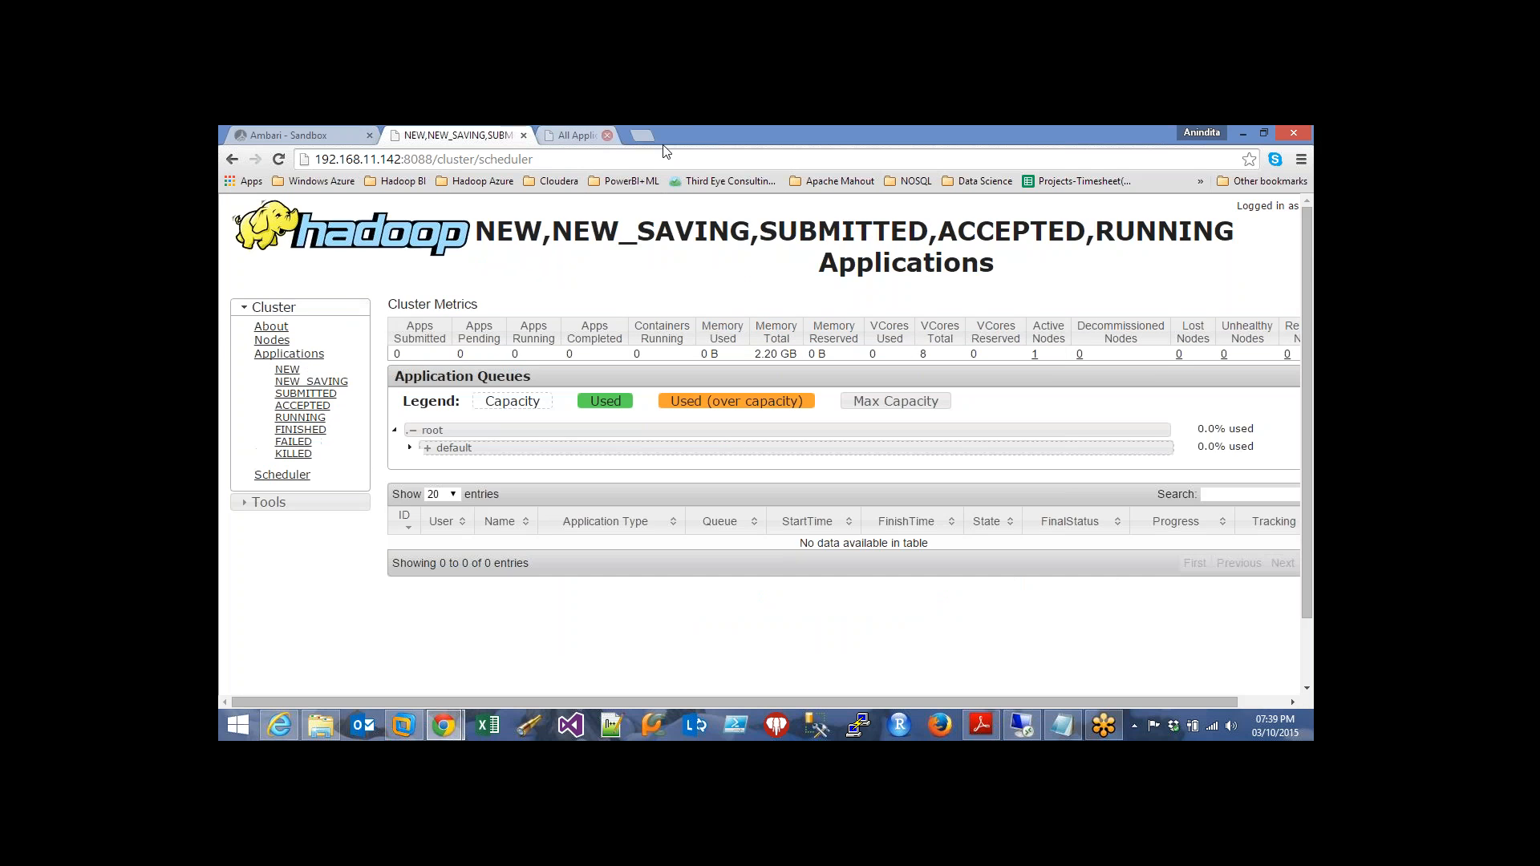
click(1151, 150)
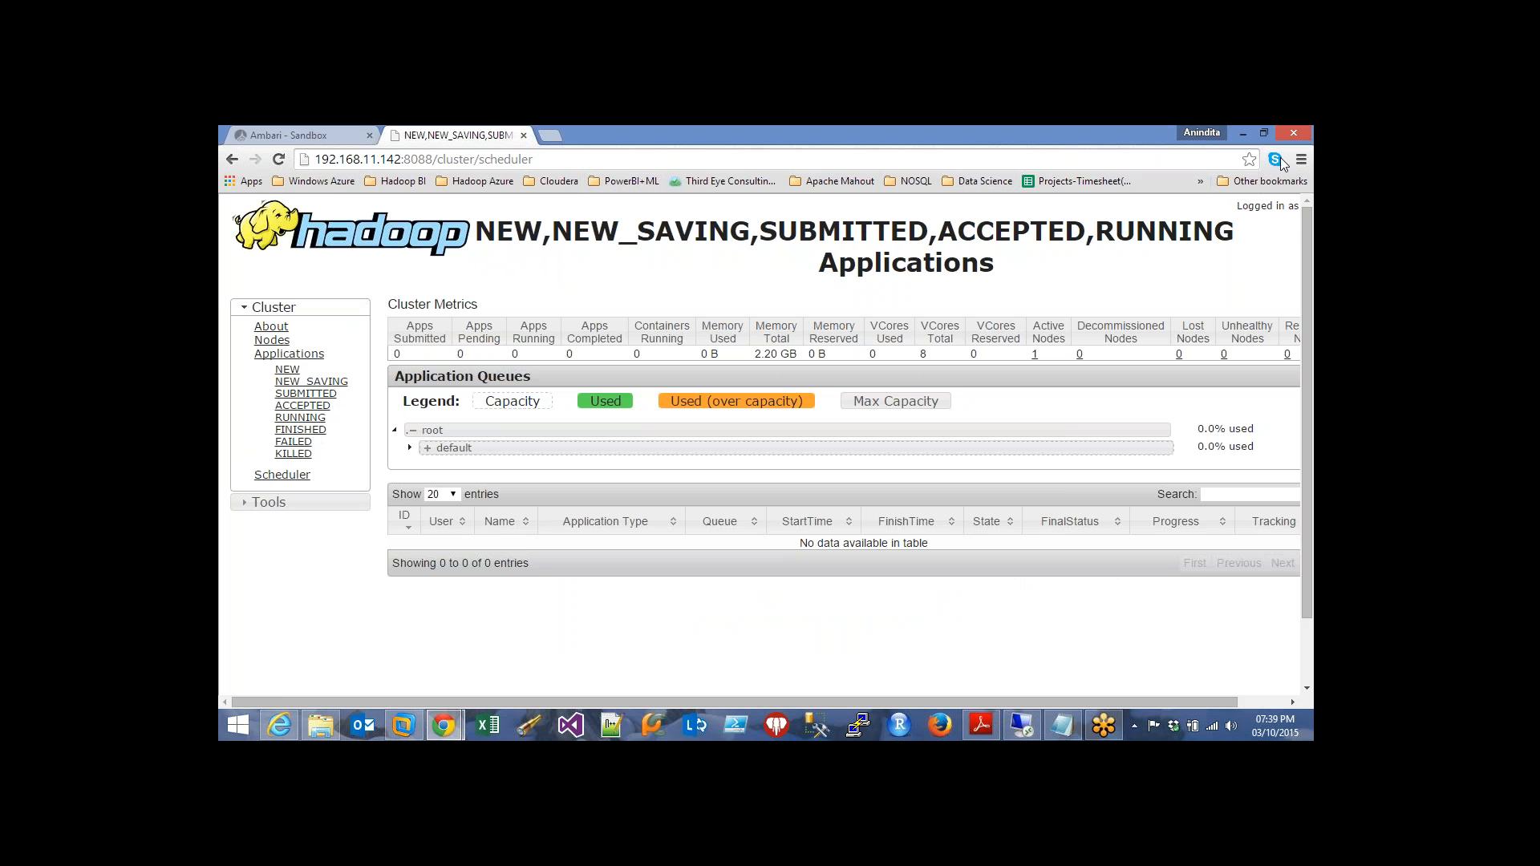
click(1030, 494)
click(443, 726)
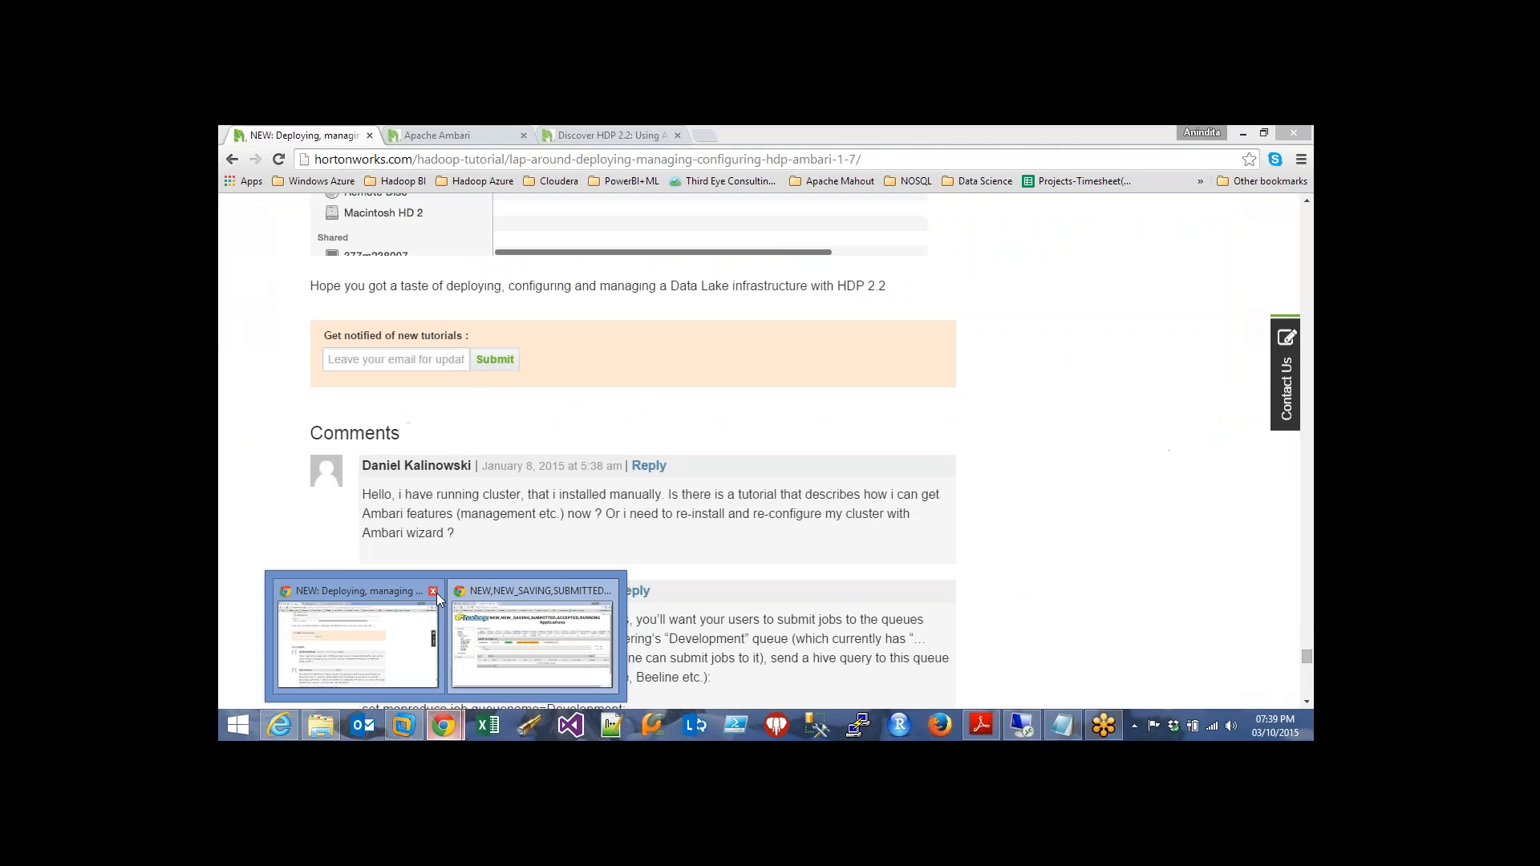
click(434, 593)
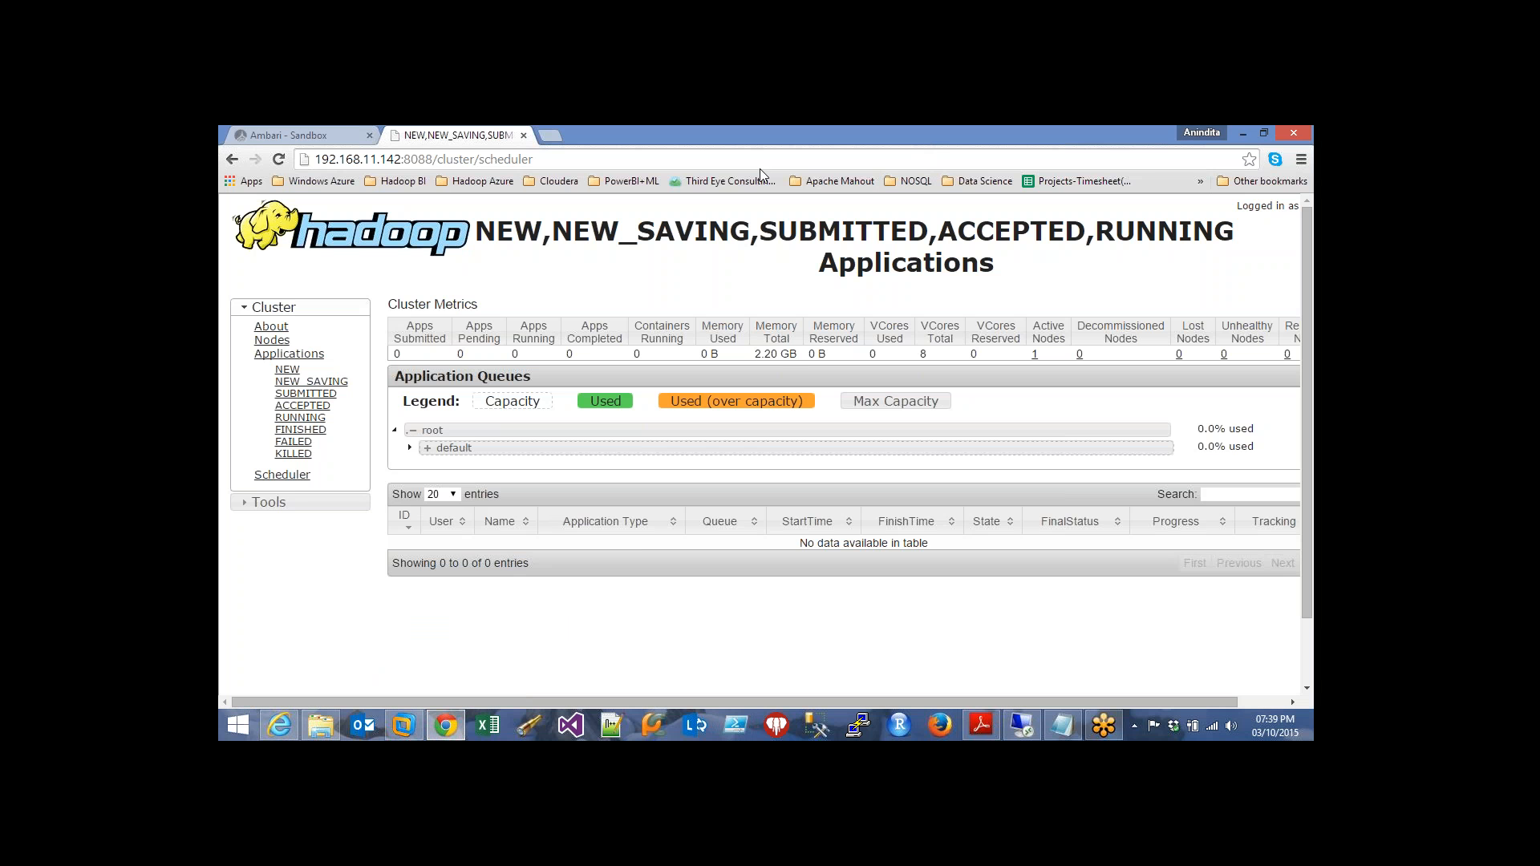
click(322, 126)
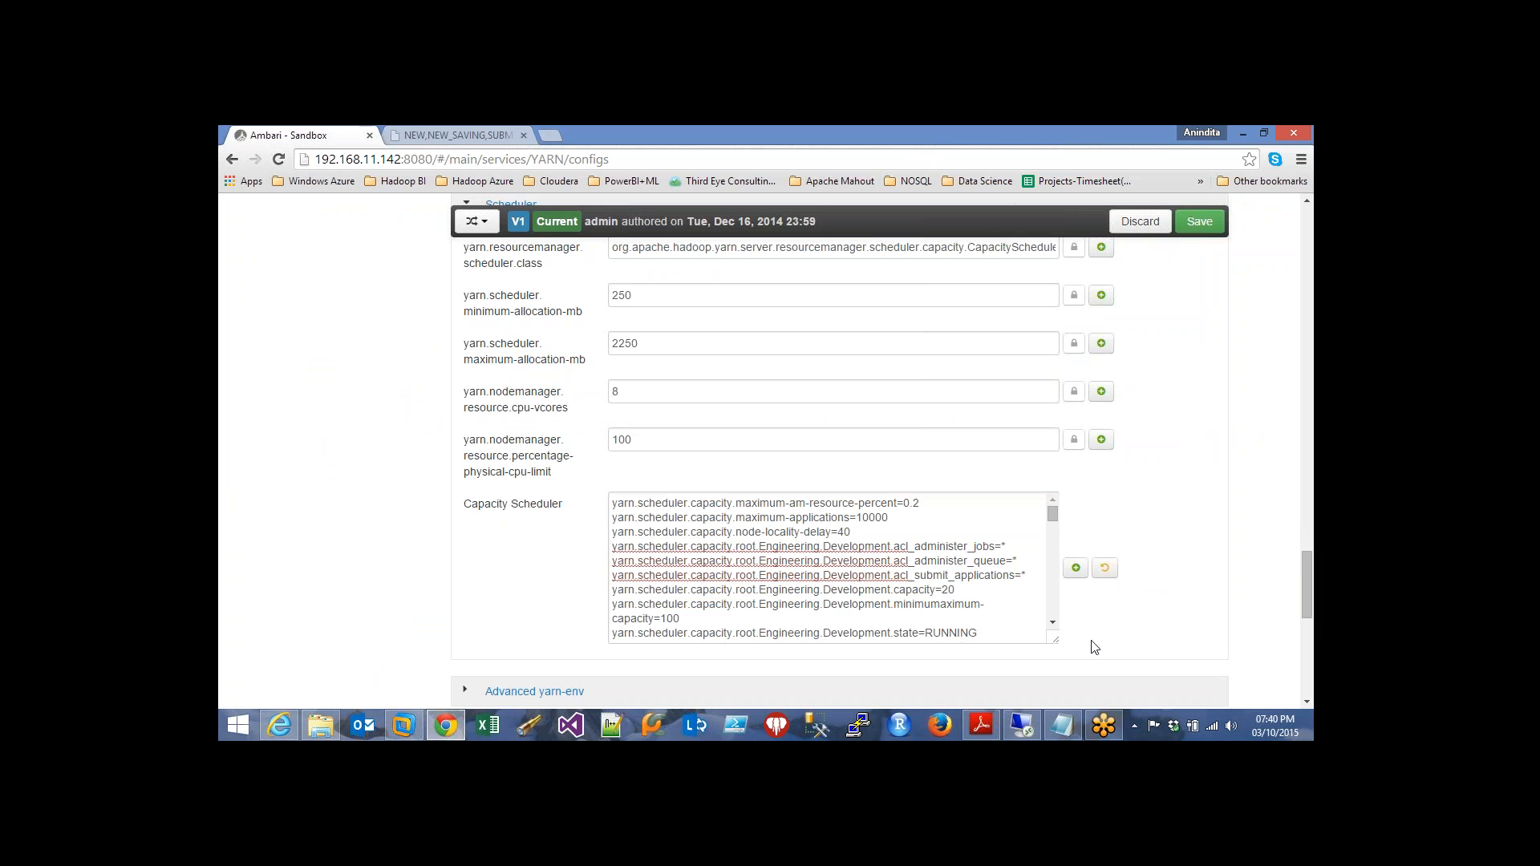
Review the pasted Capacity Scheduler queues, then start saving the YARN configuration
click(1052, 625)
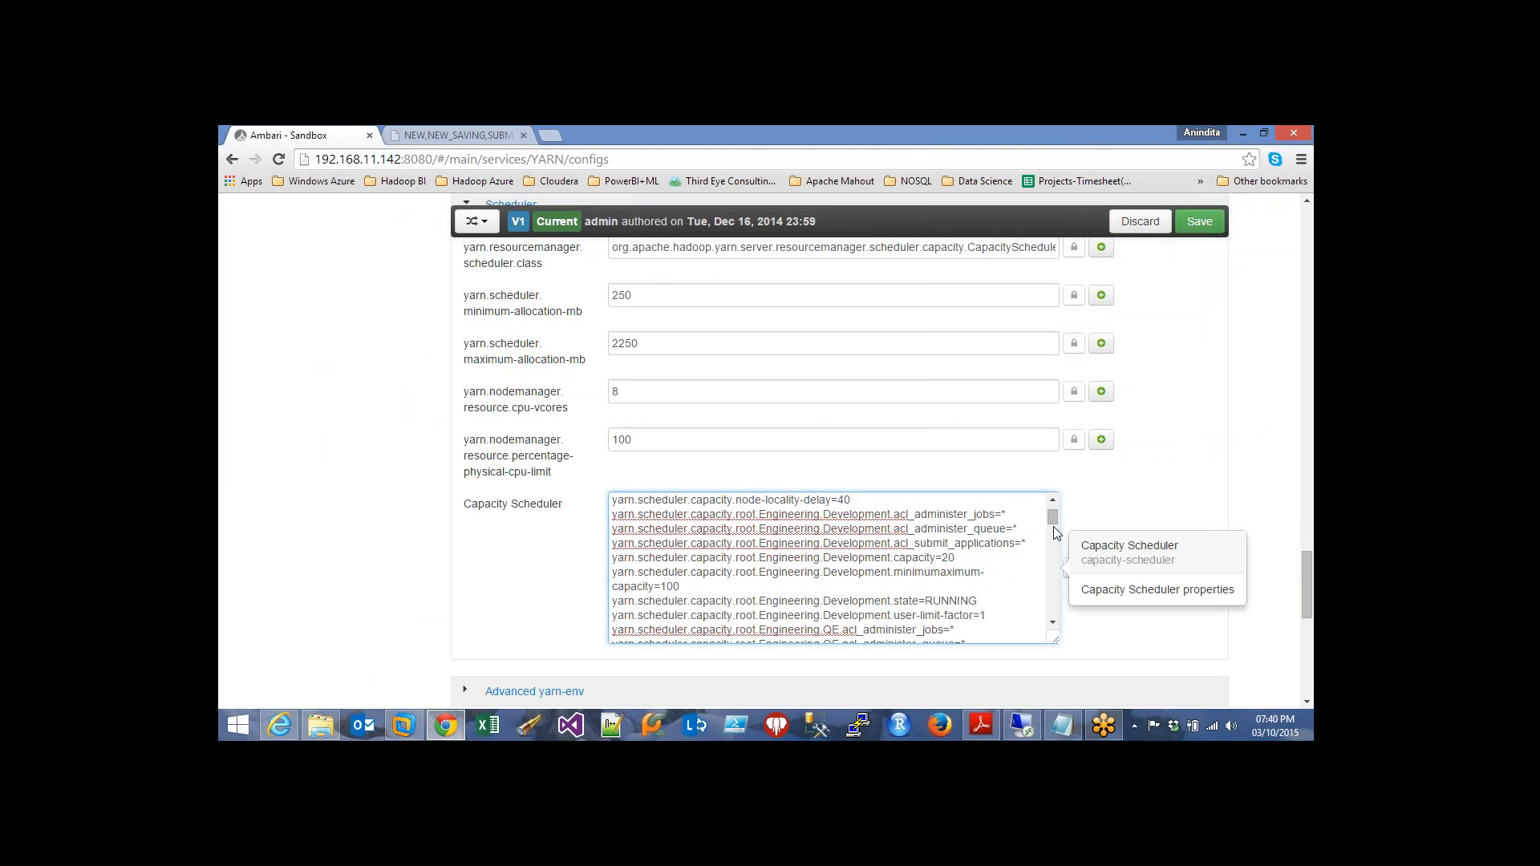
click(1052, 500)
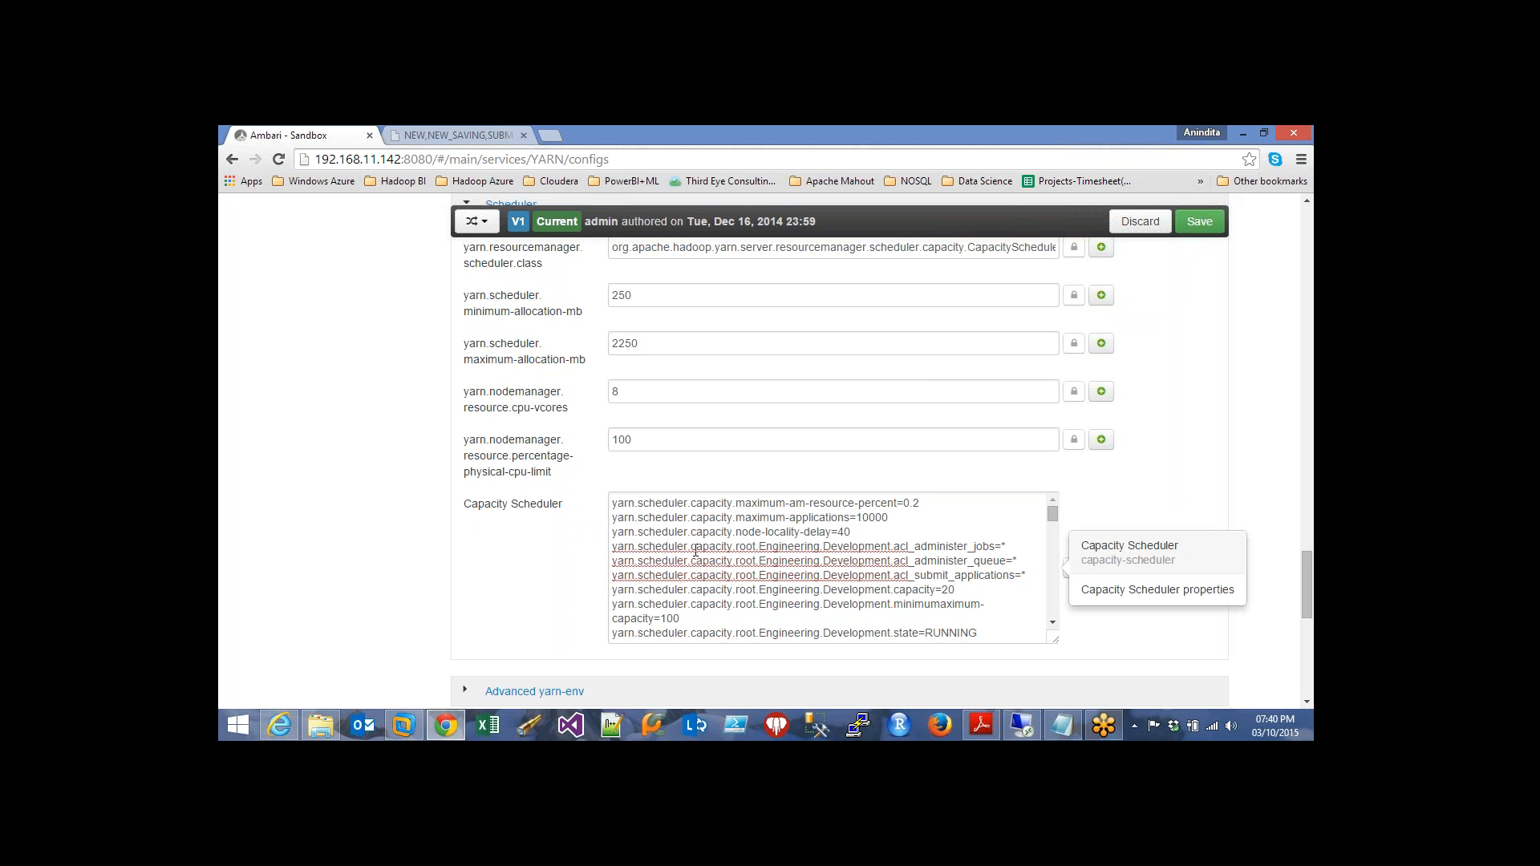
click(858, 563)
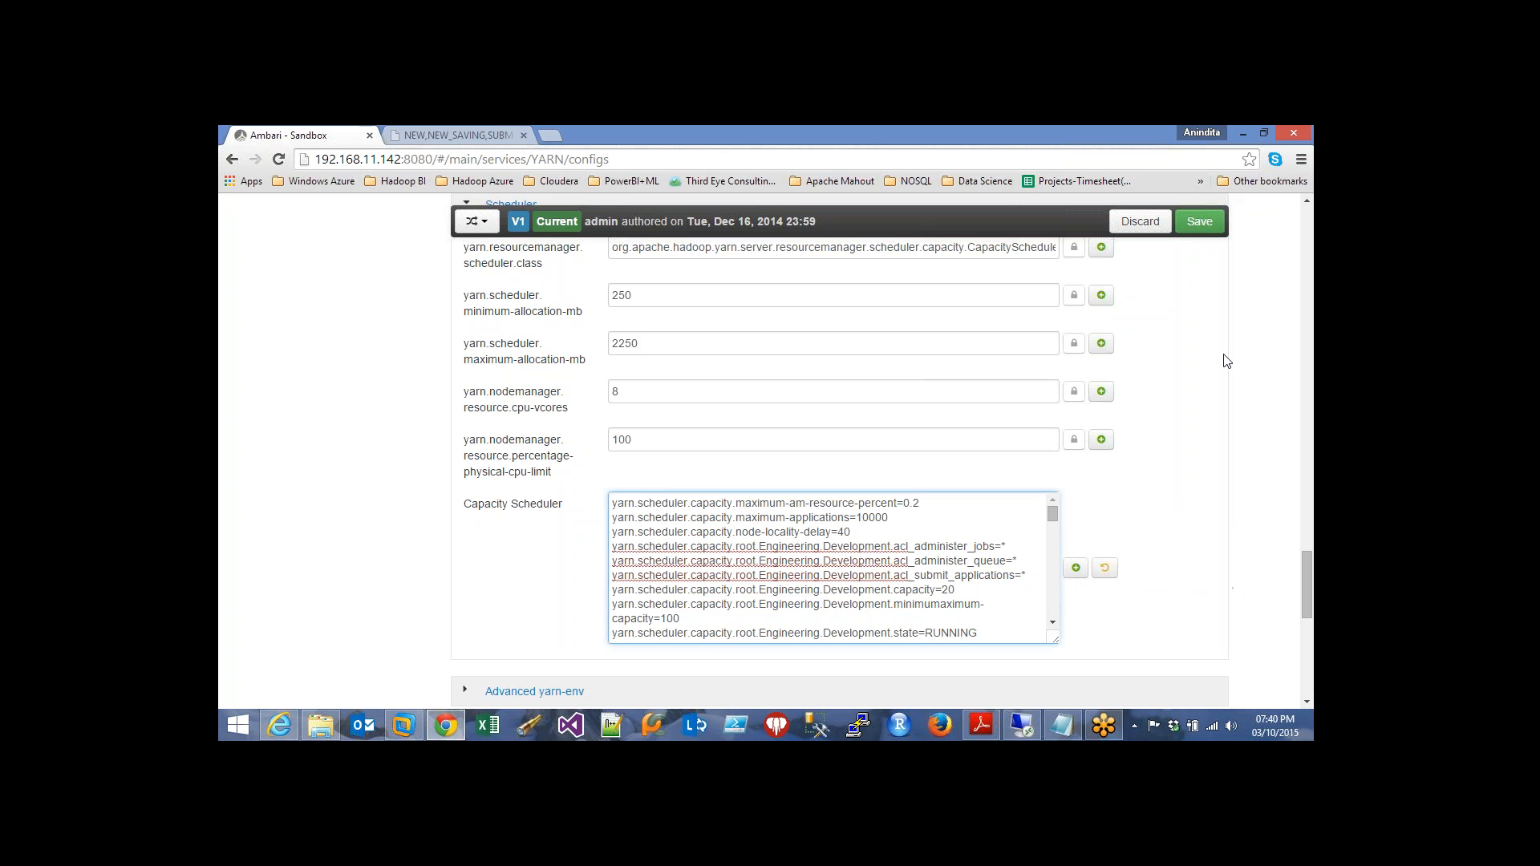
click(1201, 226)
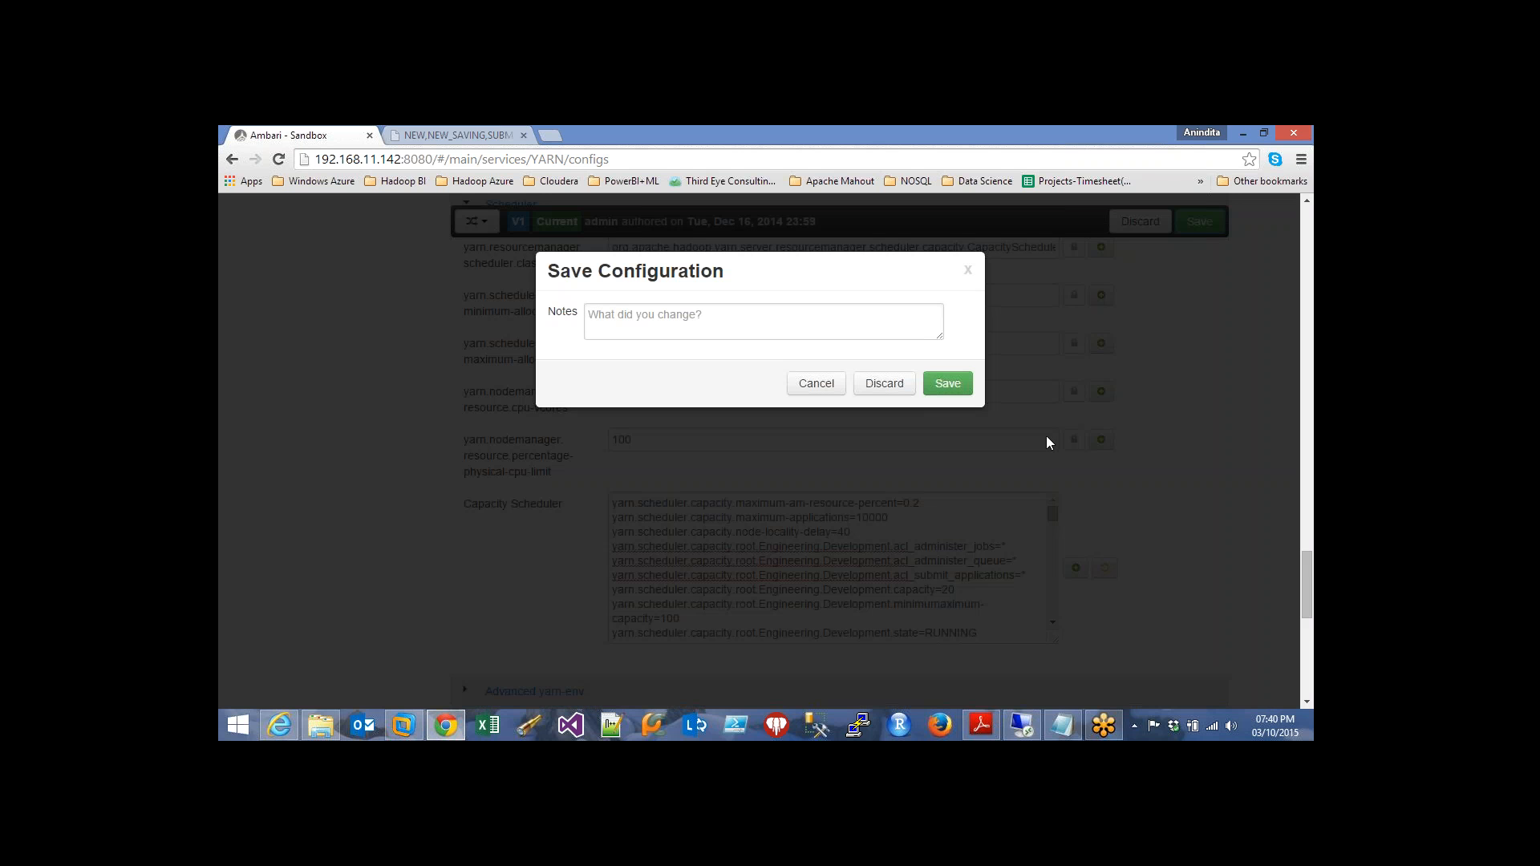
Try saving with note 'Changed capacity scheduler config', then back out at the 250 MB minimum-allocation warning
click(656, 319)
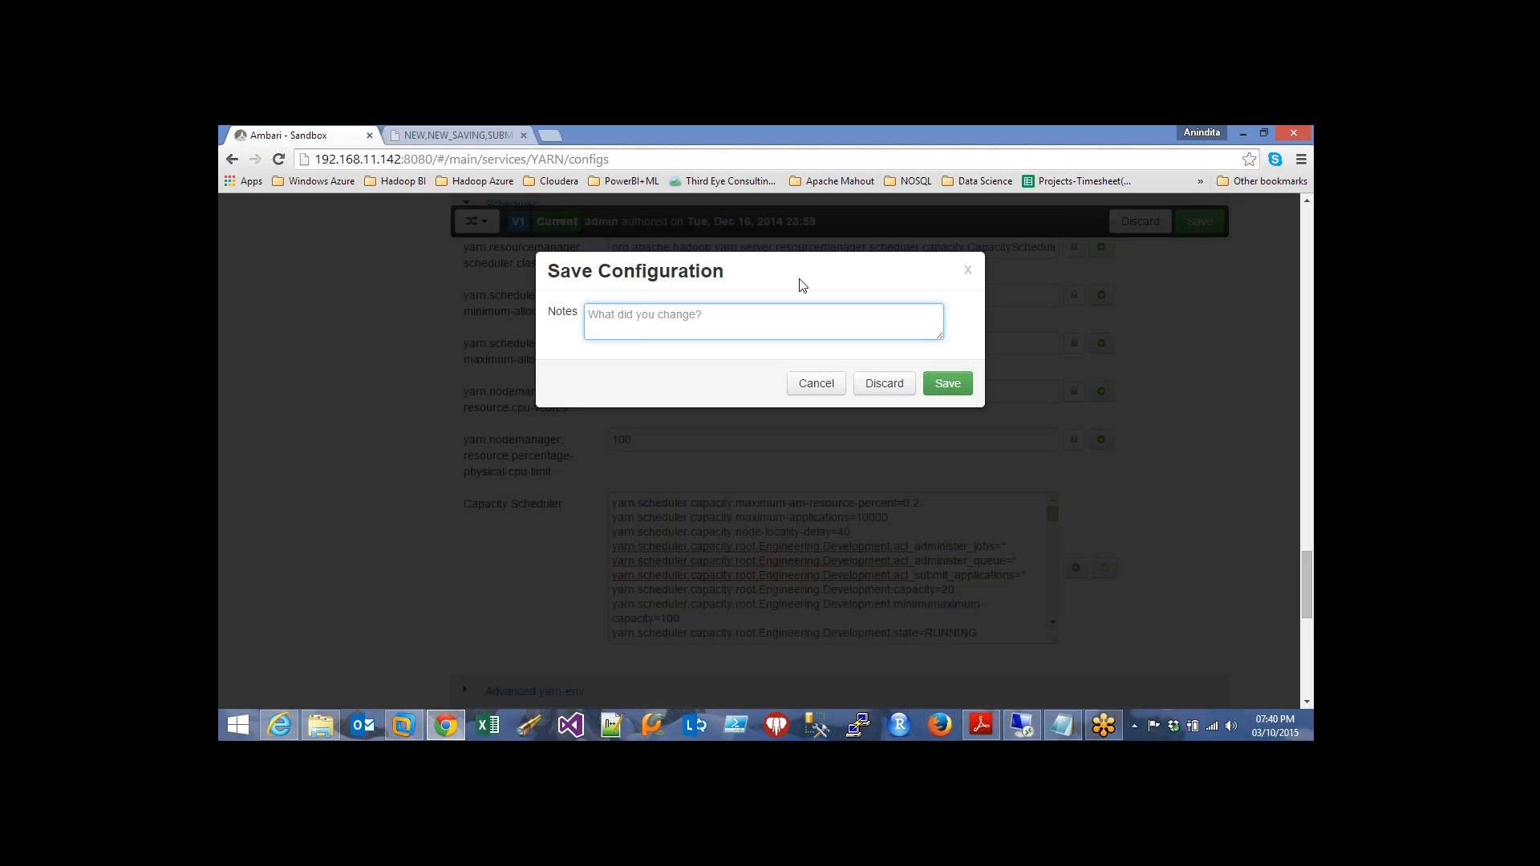
text(Changed capacity scheduler config)
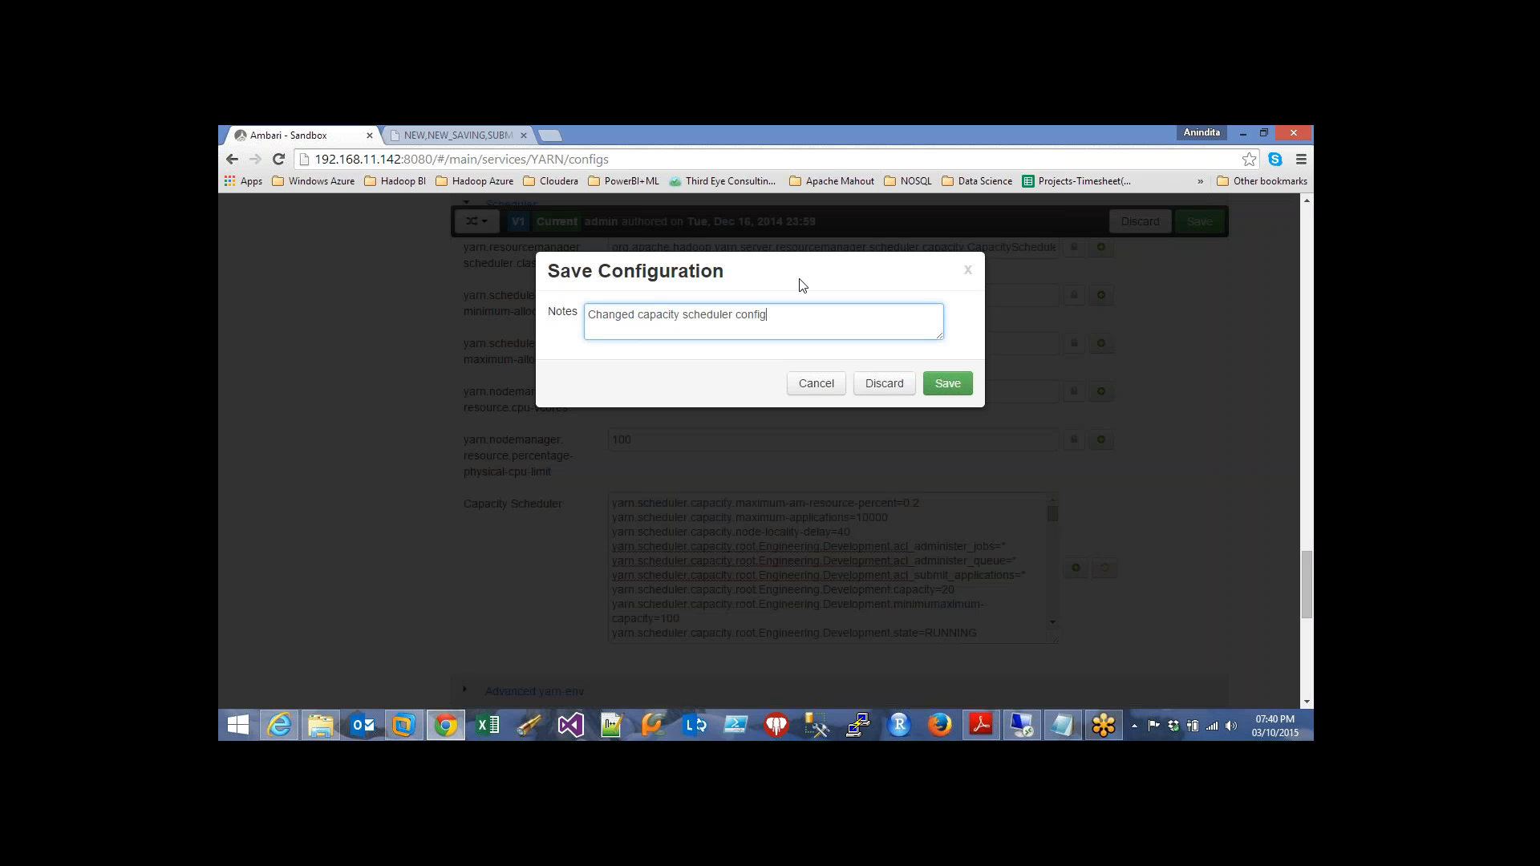
click(942, 381)
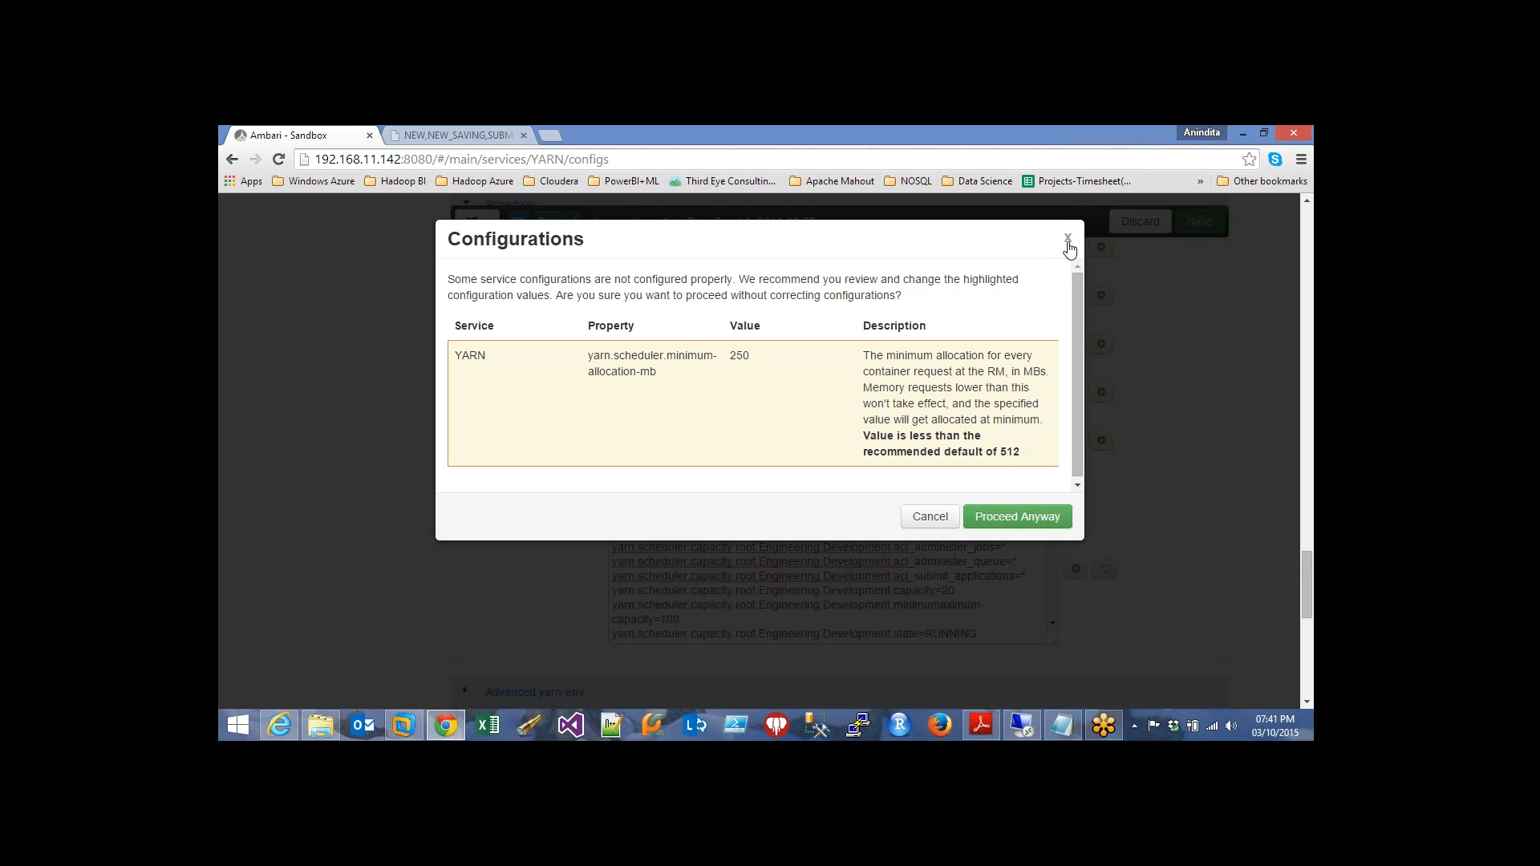
click(932, 519)
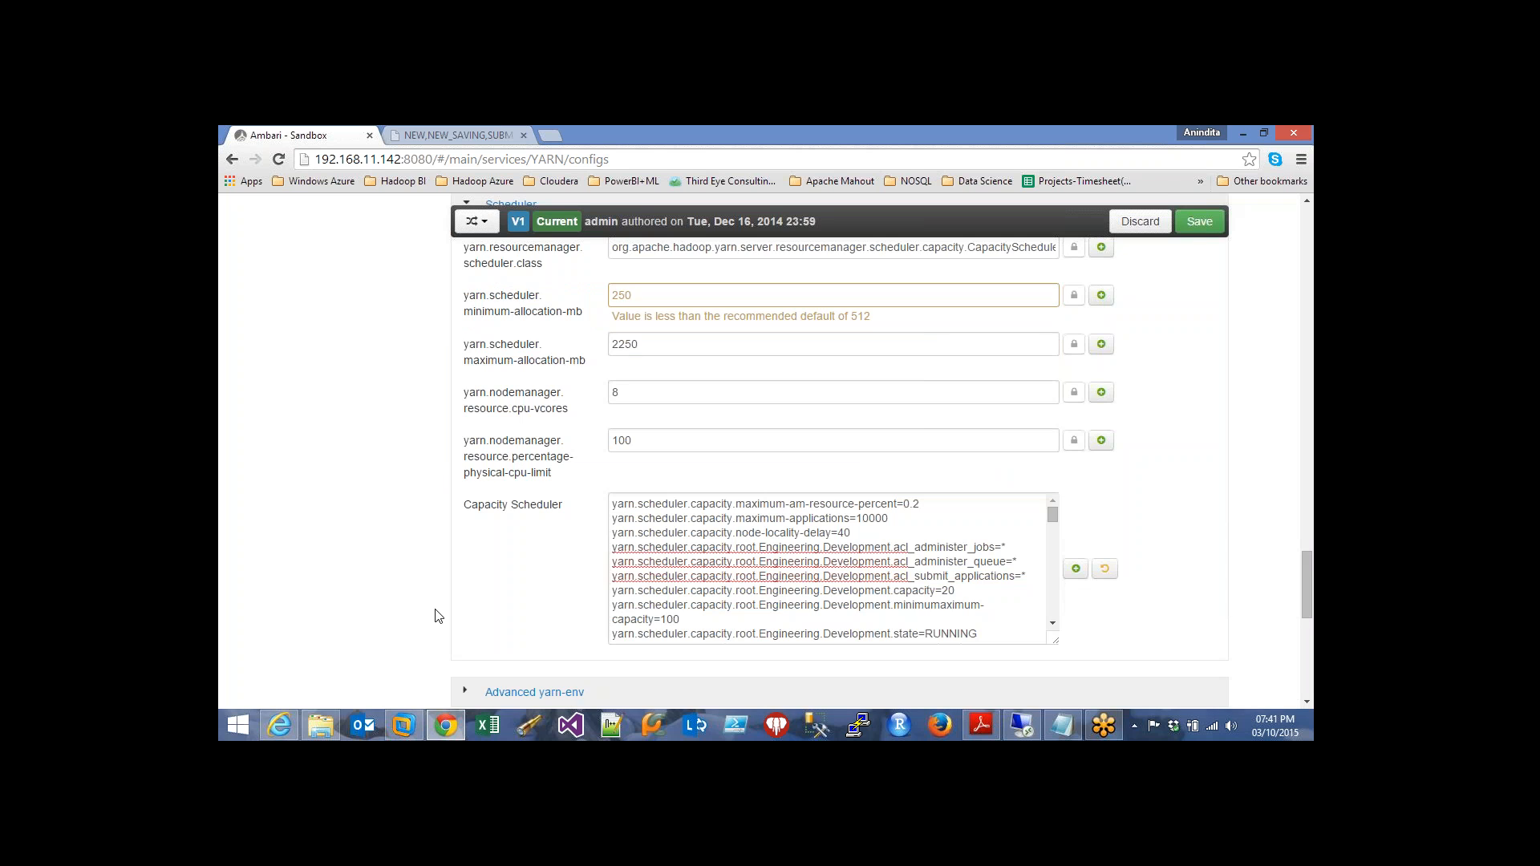
Save the YARN configs again with note 'Changed capacity scheduler config', proceeding past the 250 MB warning
click(670, 295)
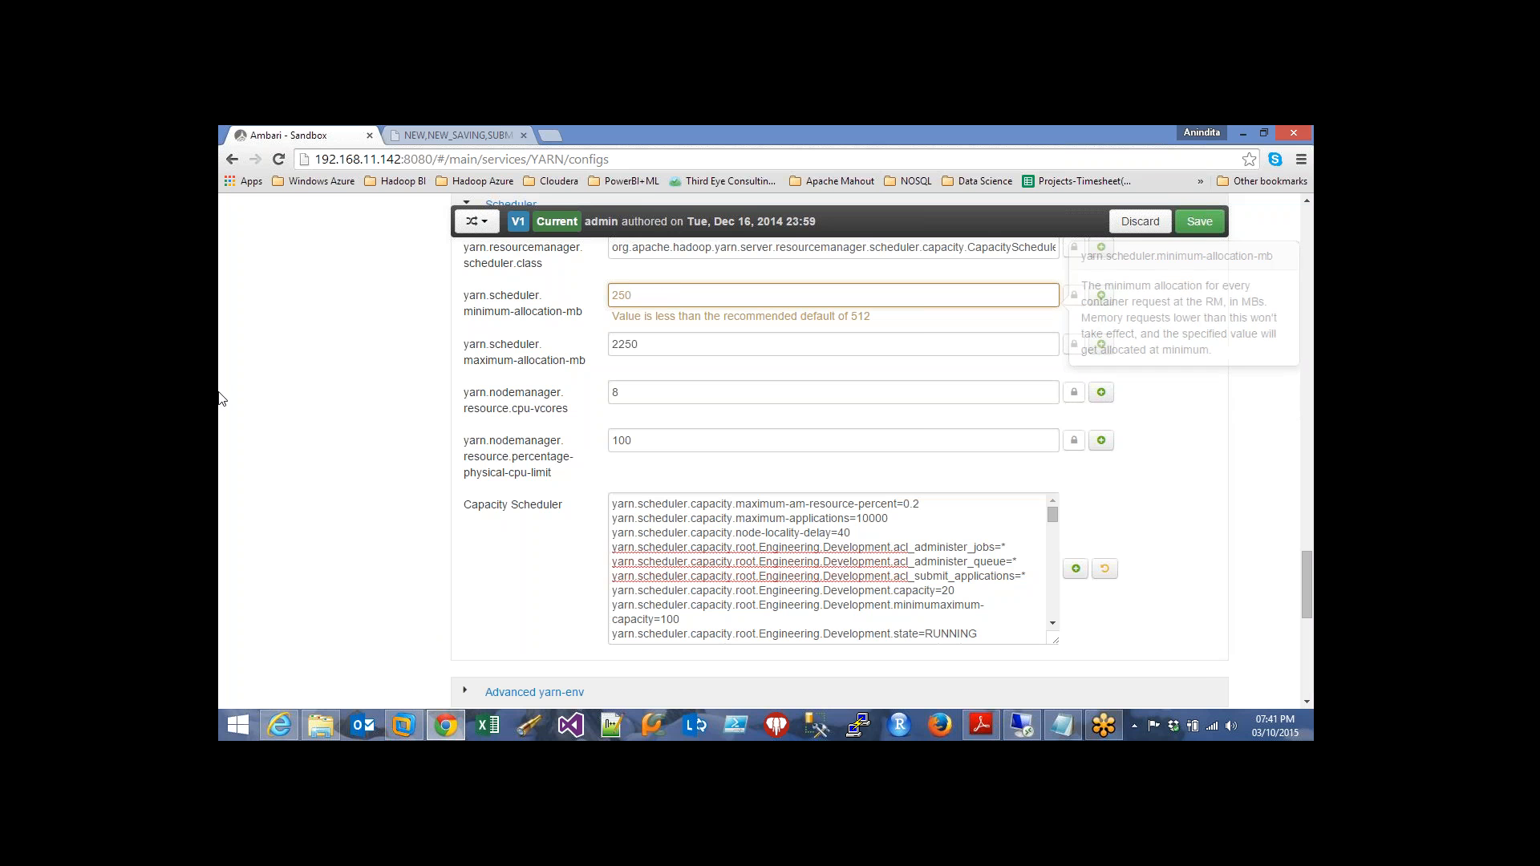
click(1199, 222)
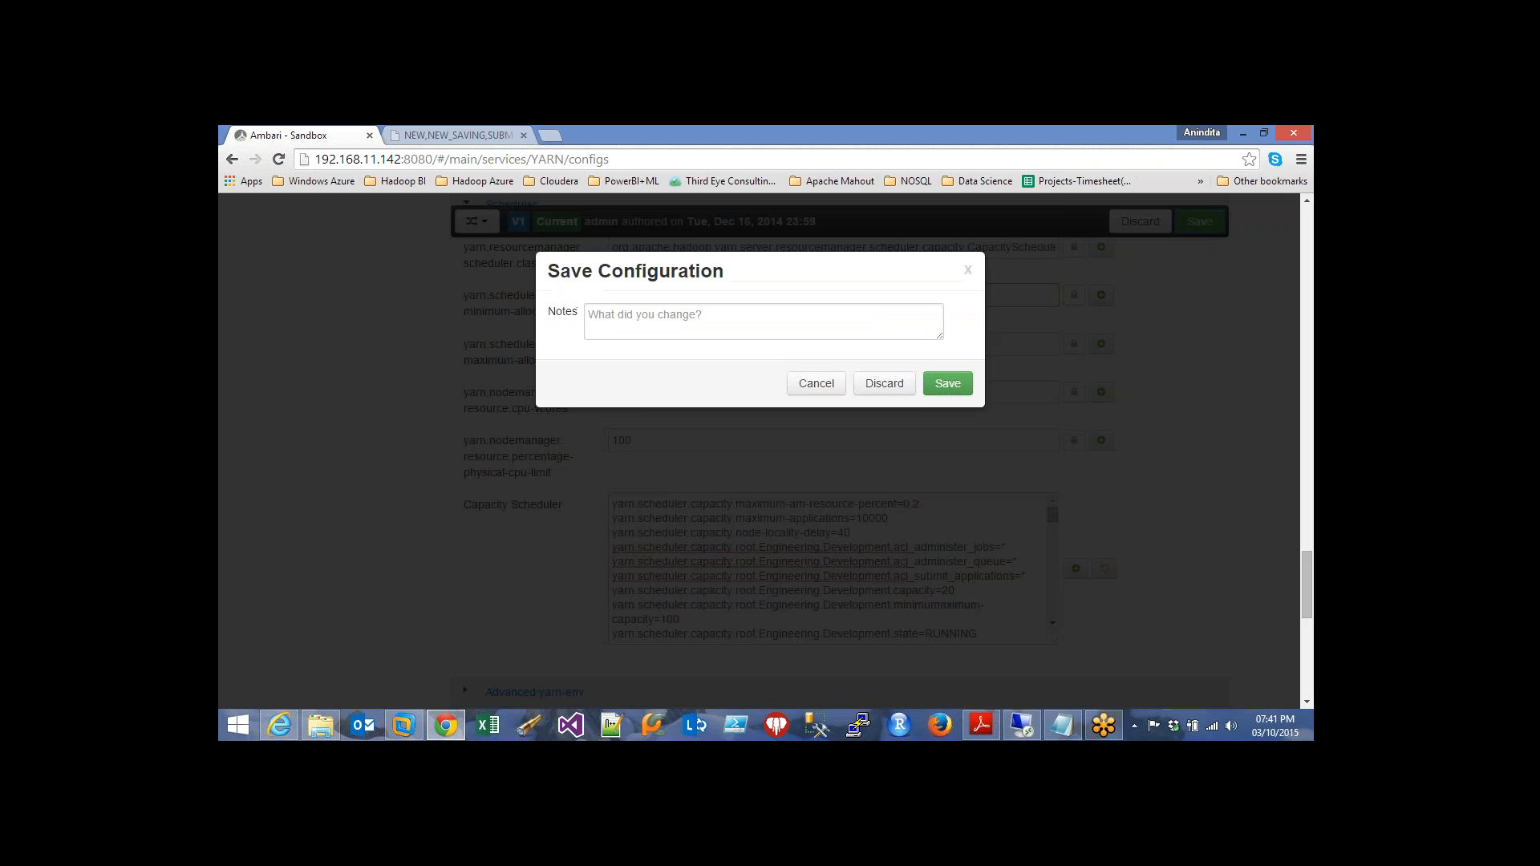
click(698, 318)
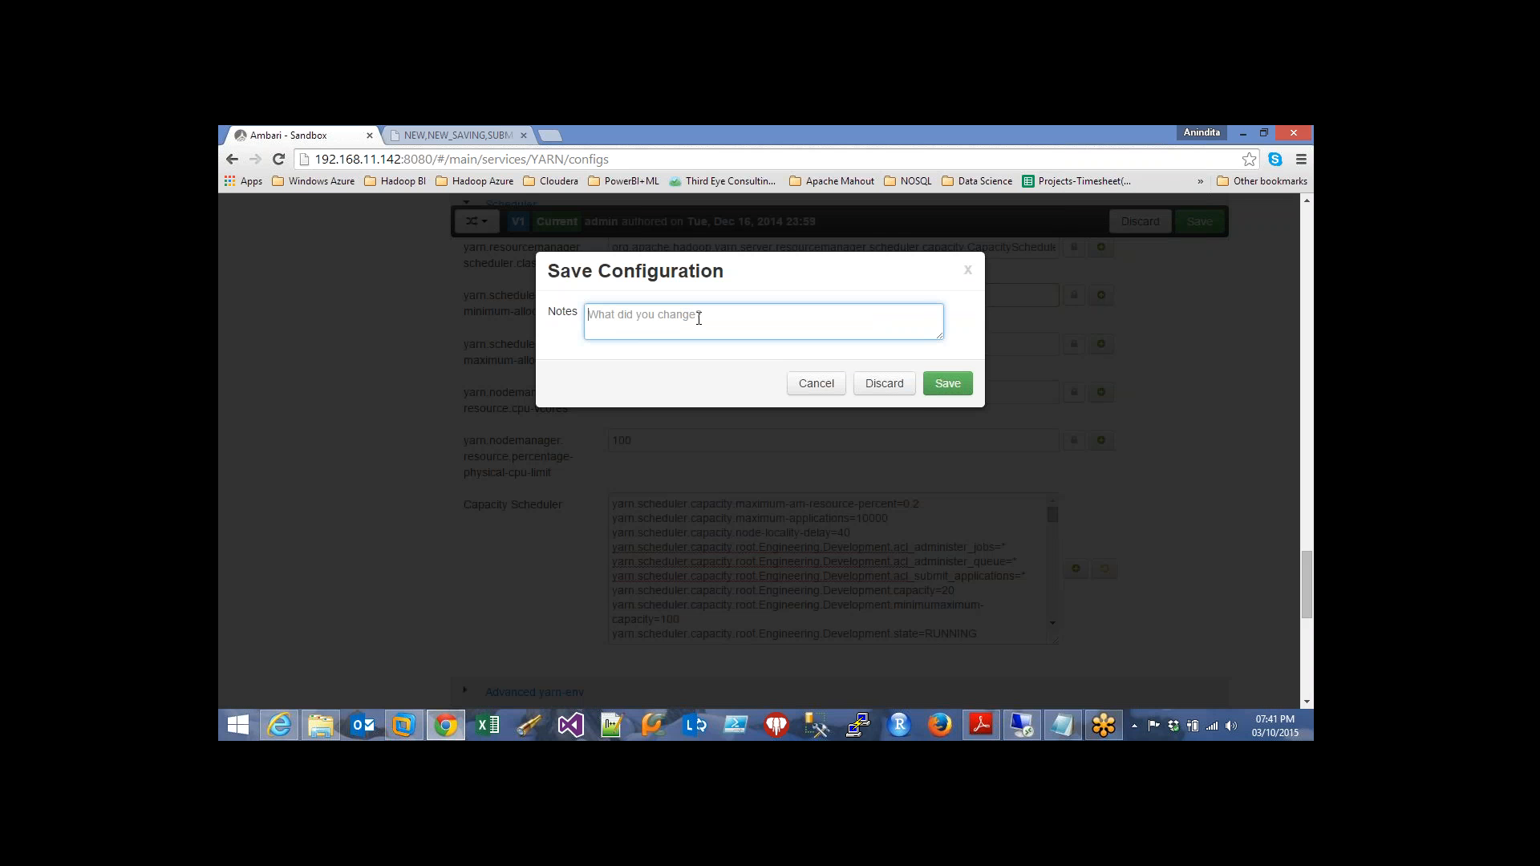
text(Changed capacity scheduler config)
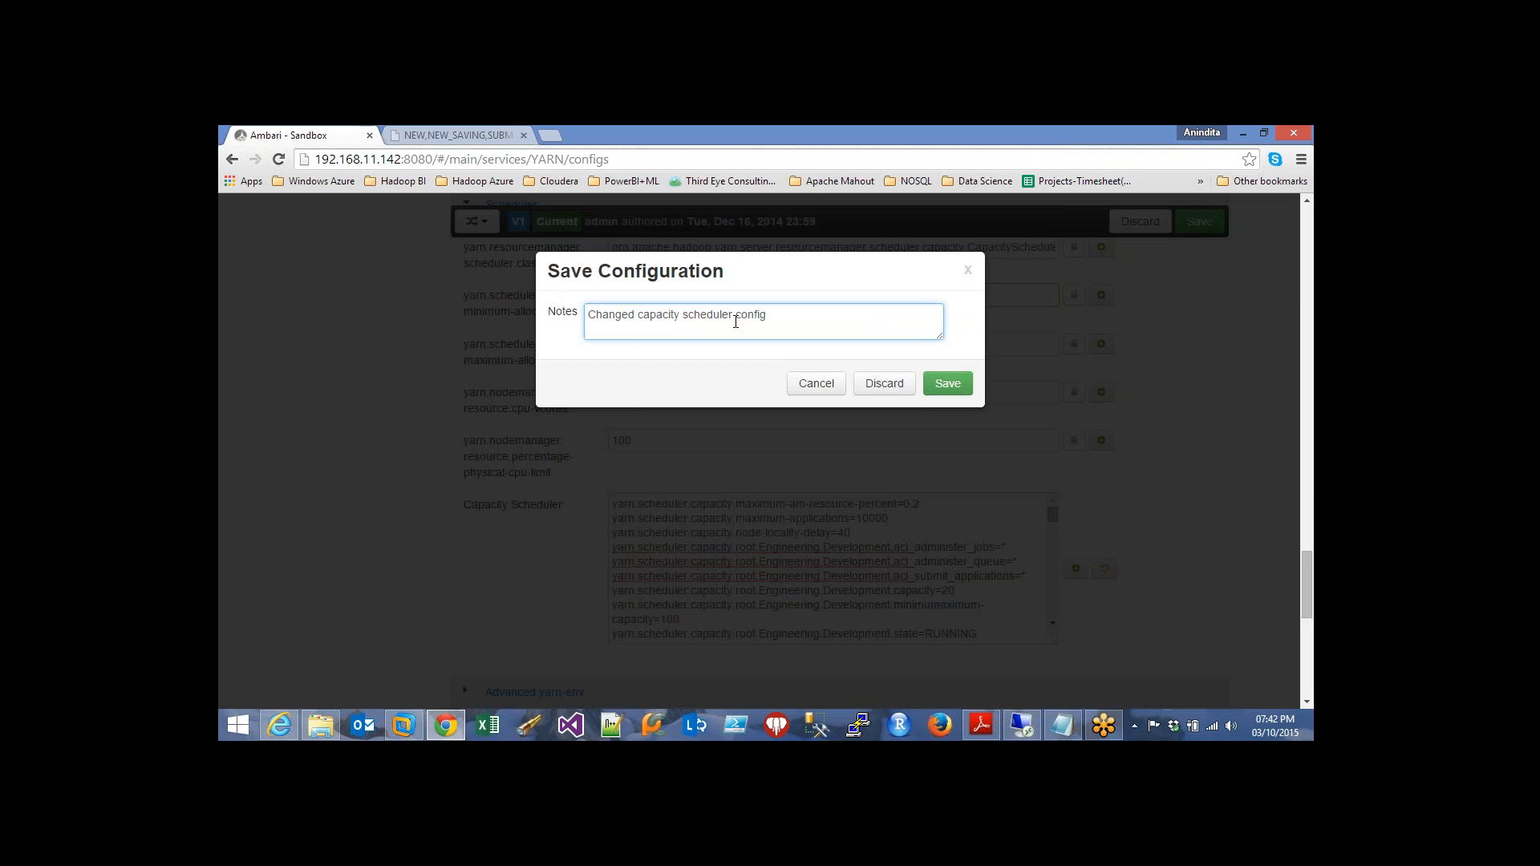
click(947, 383)
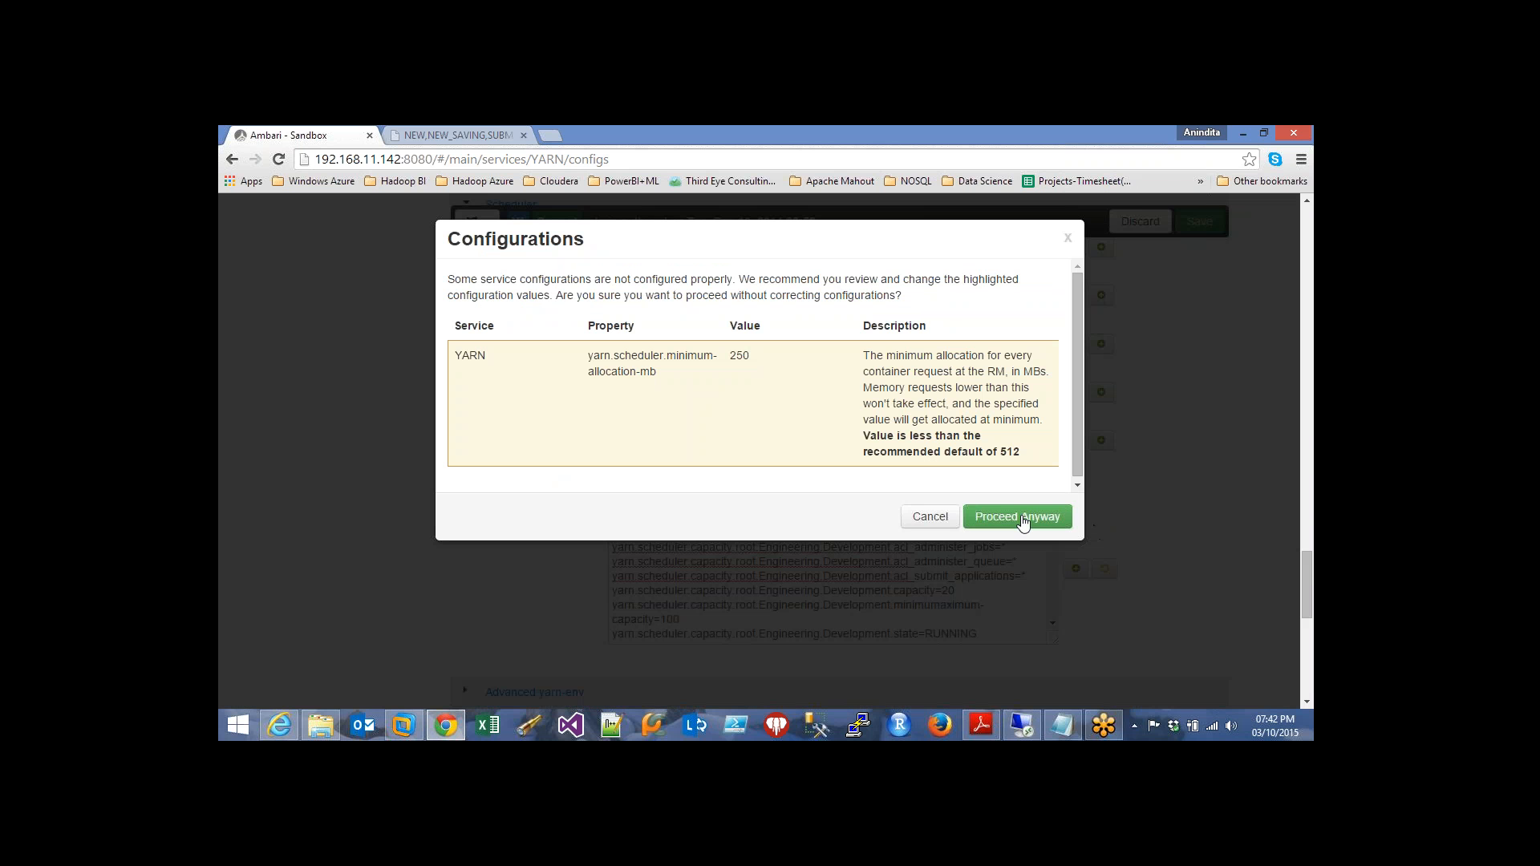
click(1023, 522)
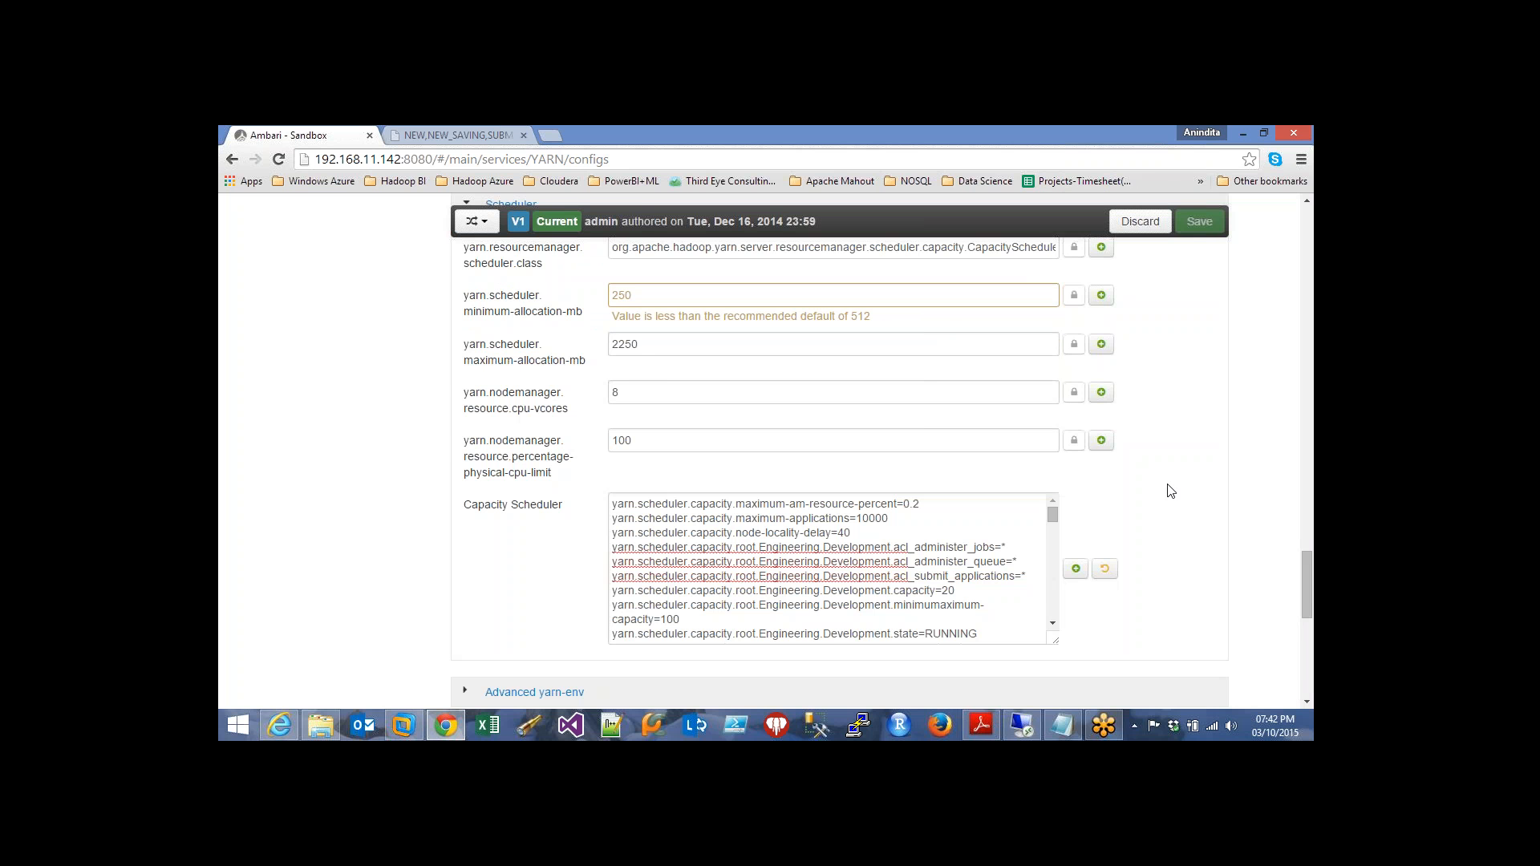
scroll(1170, 491, up, 1)
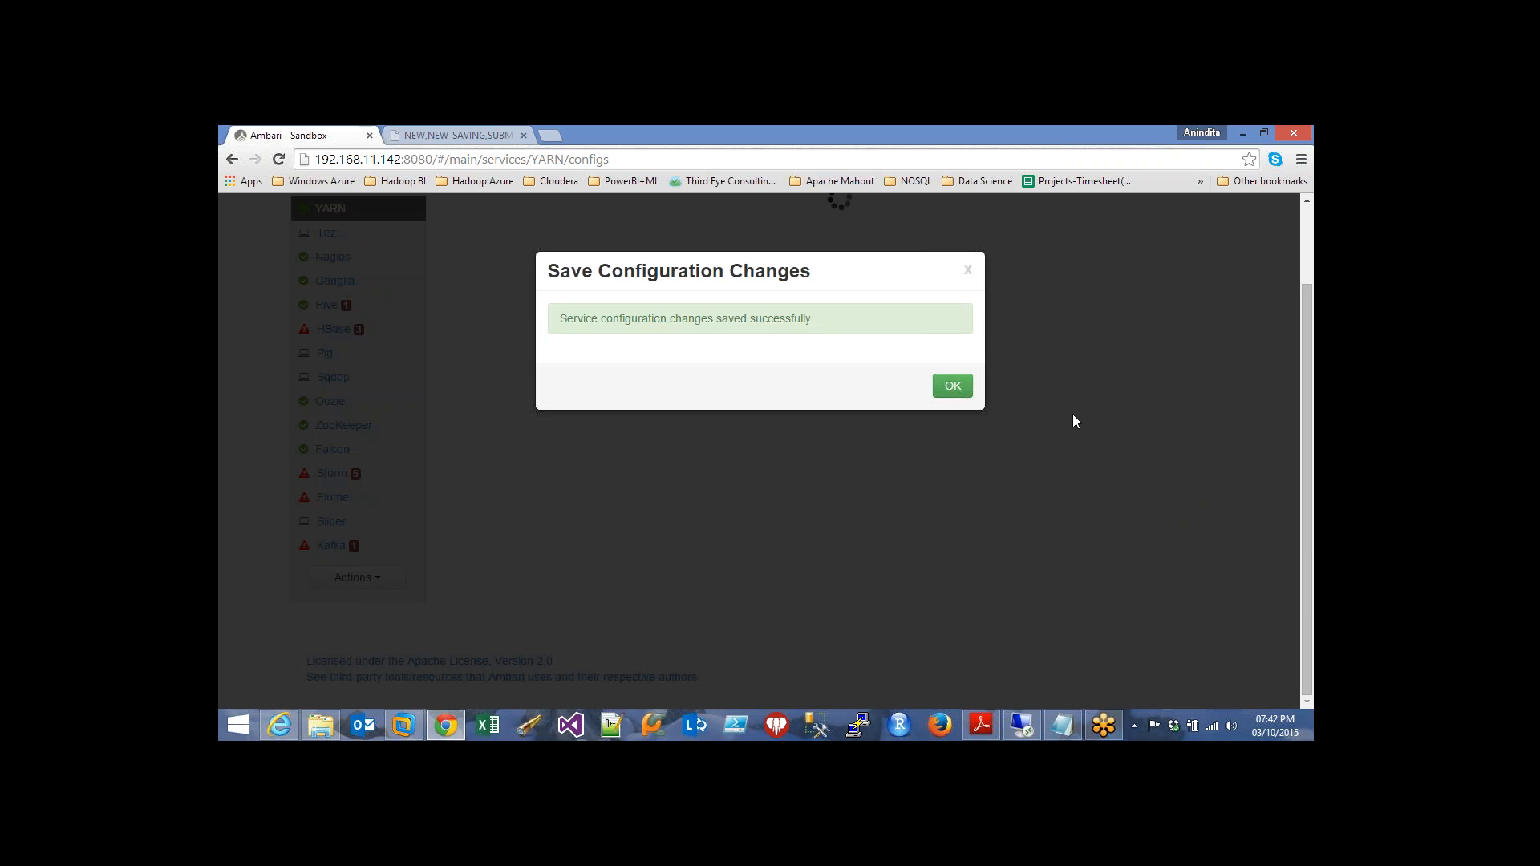
Acknowledge the V2 save and confirm a Restart All of YARN components
click(968, 271)
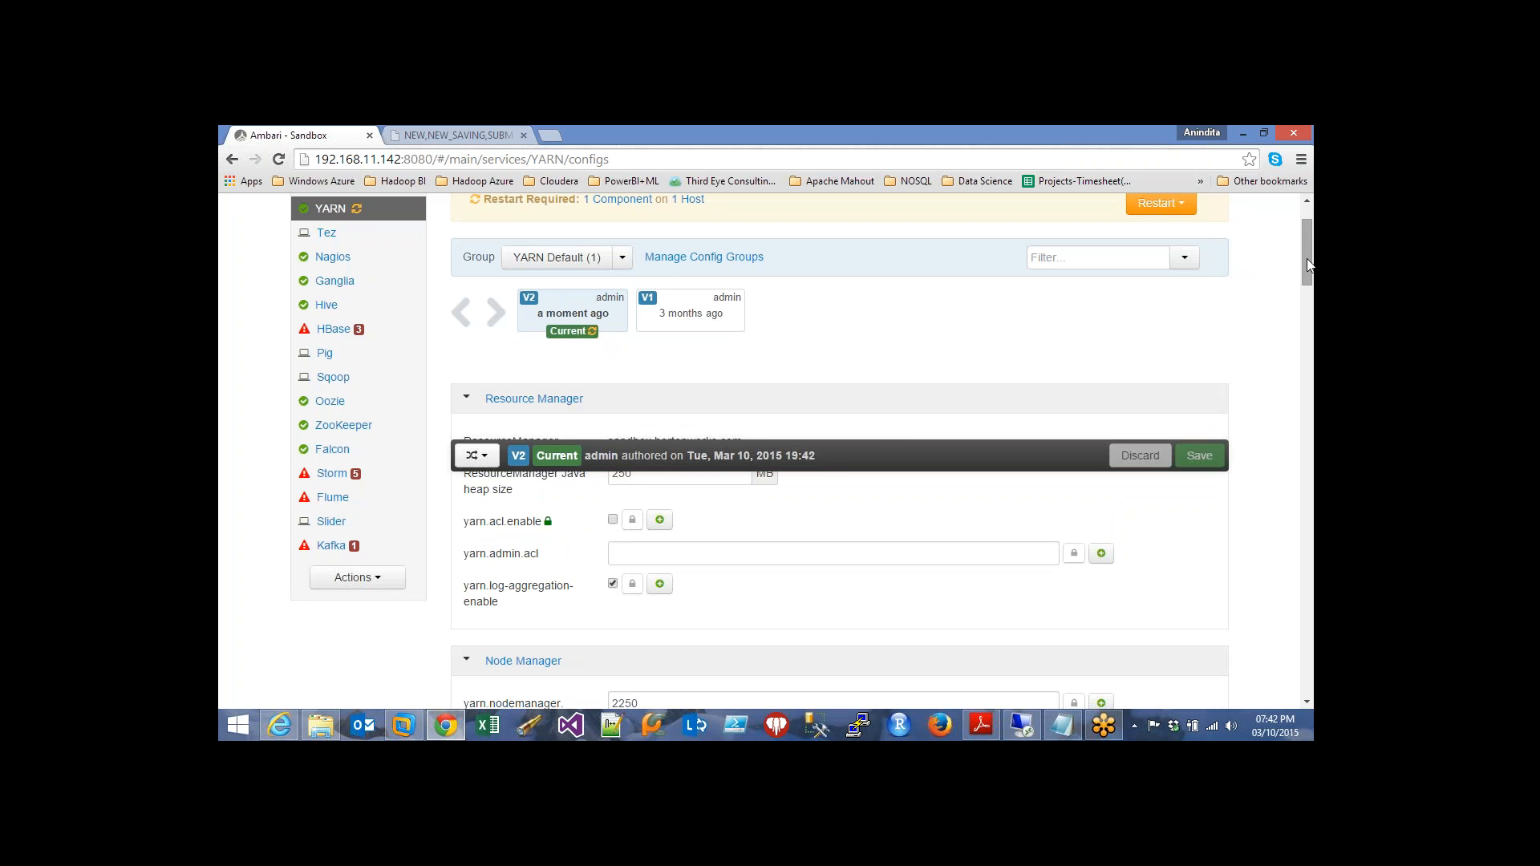
scroll(1309, 255, up, 1)
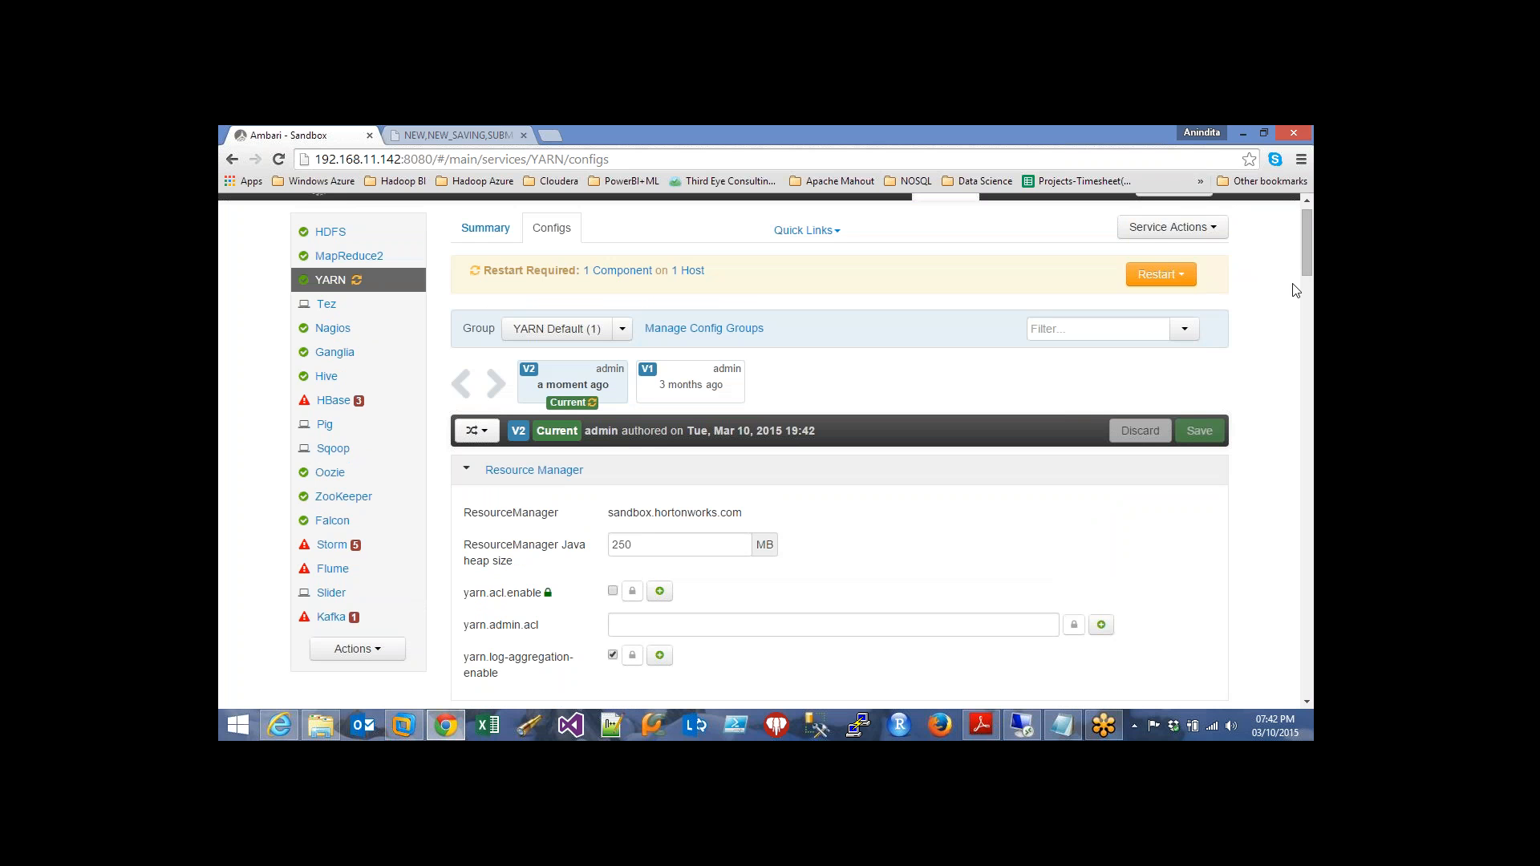
click(1179, 283)
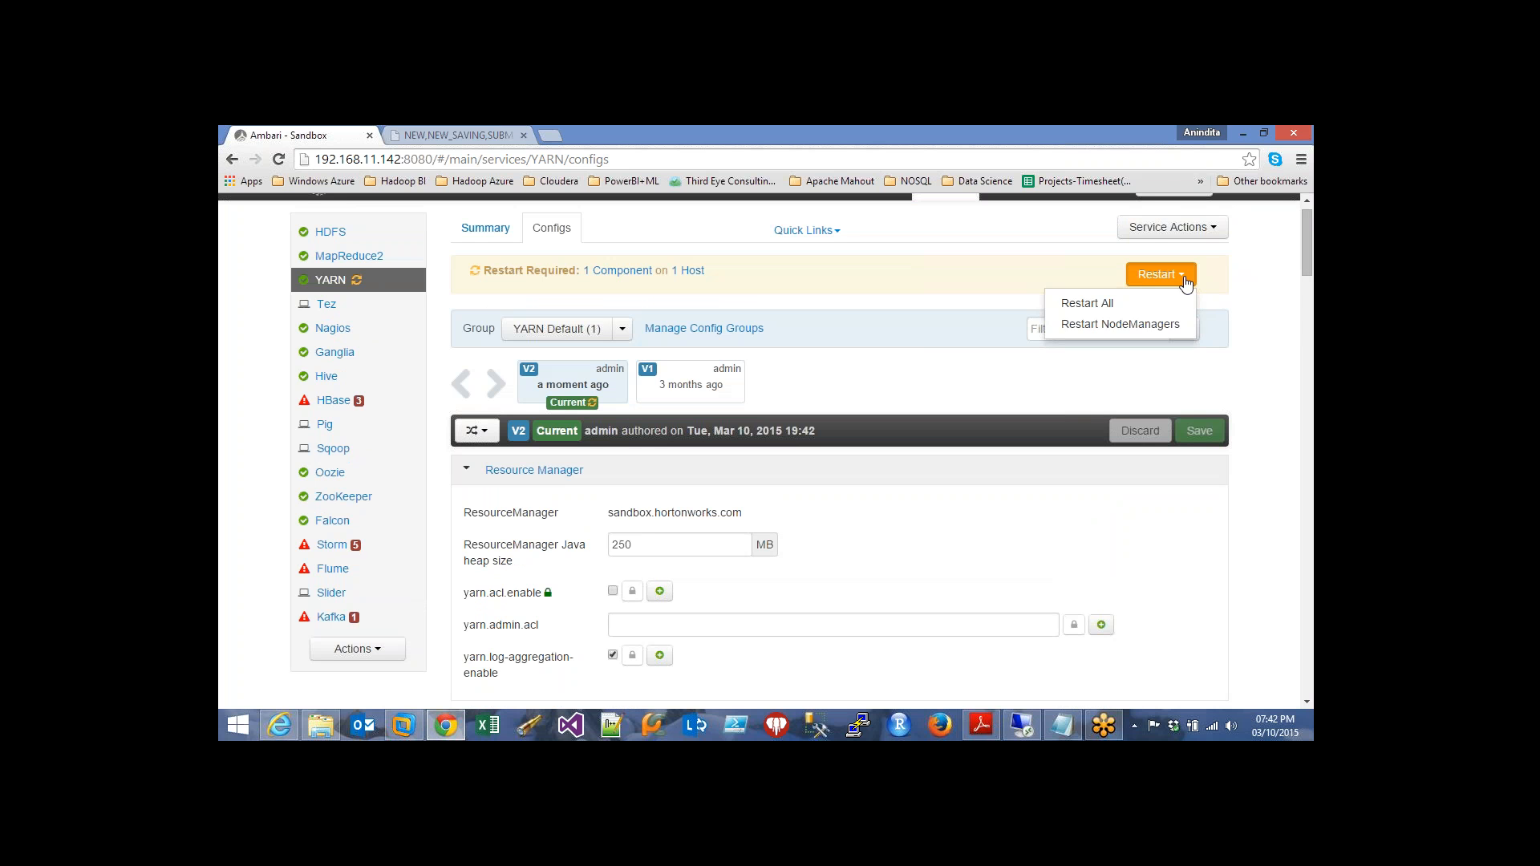
click(1119, 305)
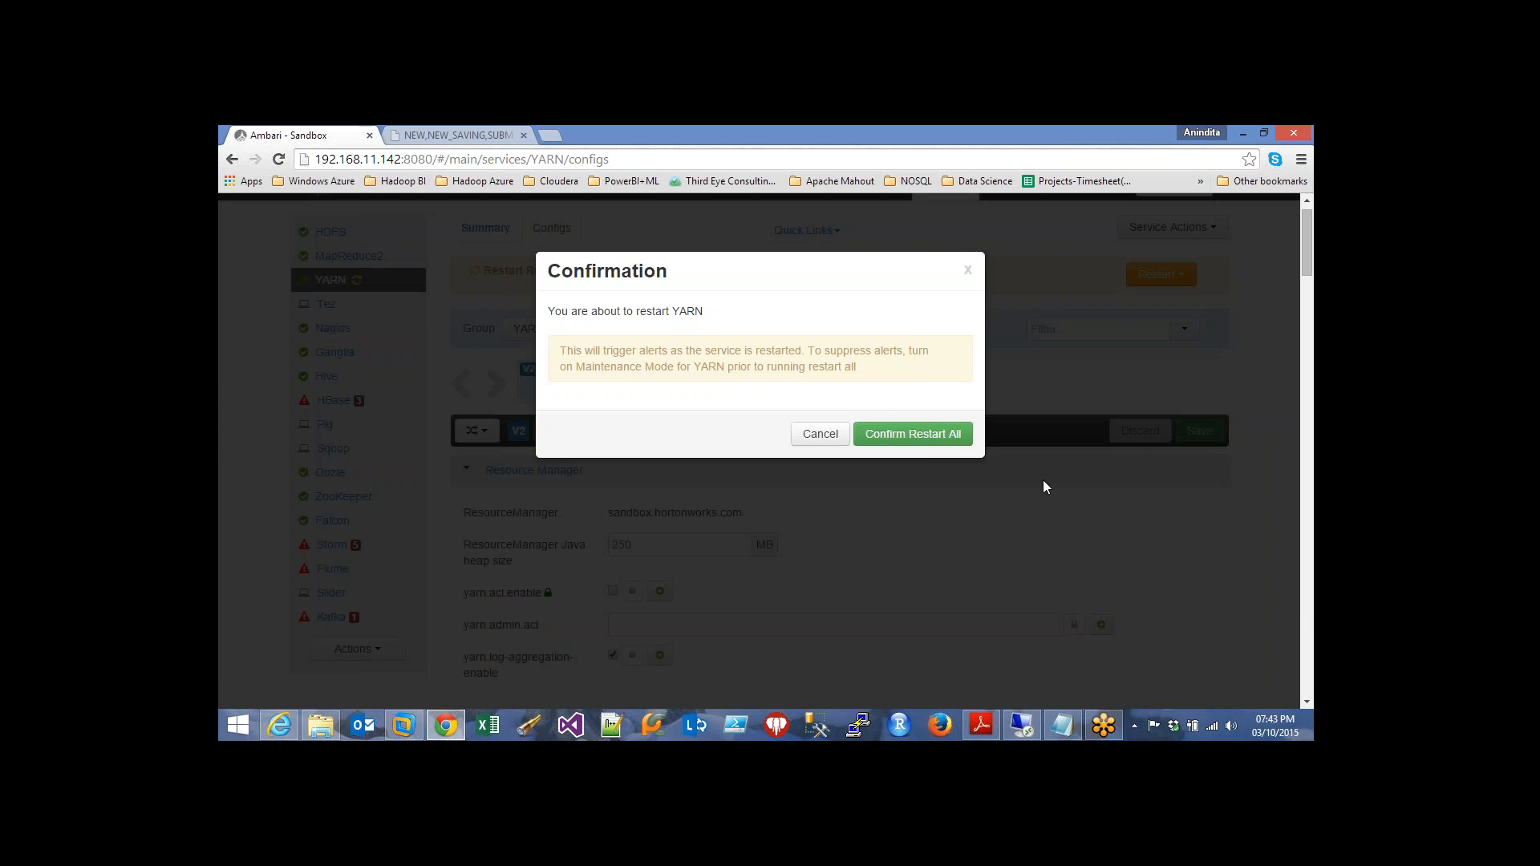
click(909, 435)
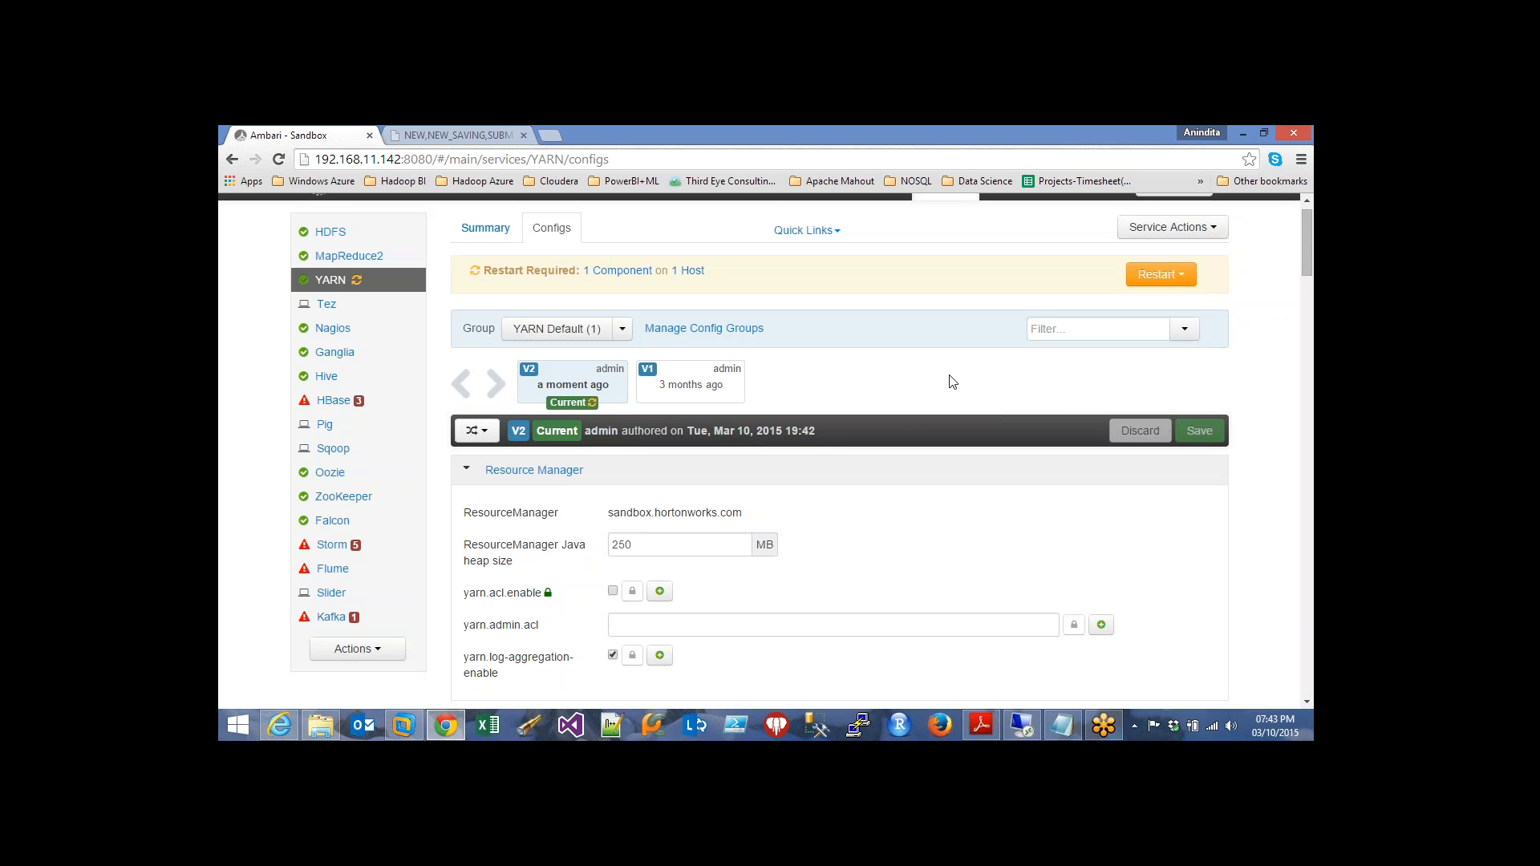
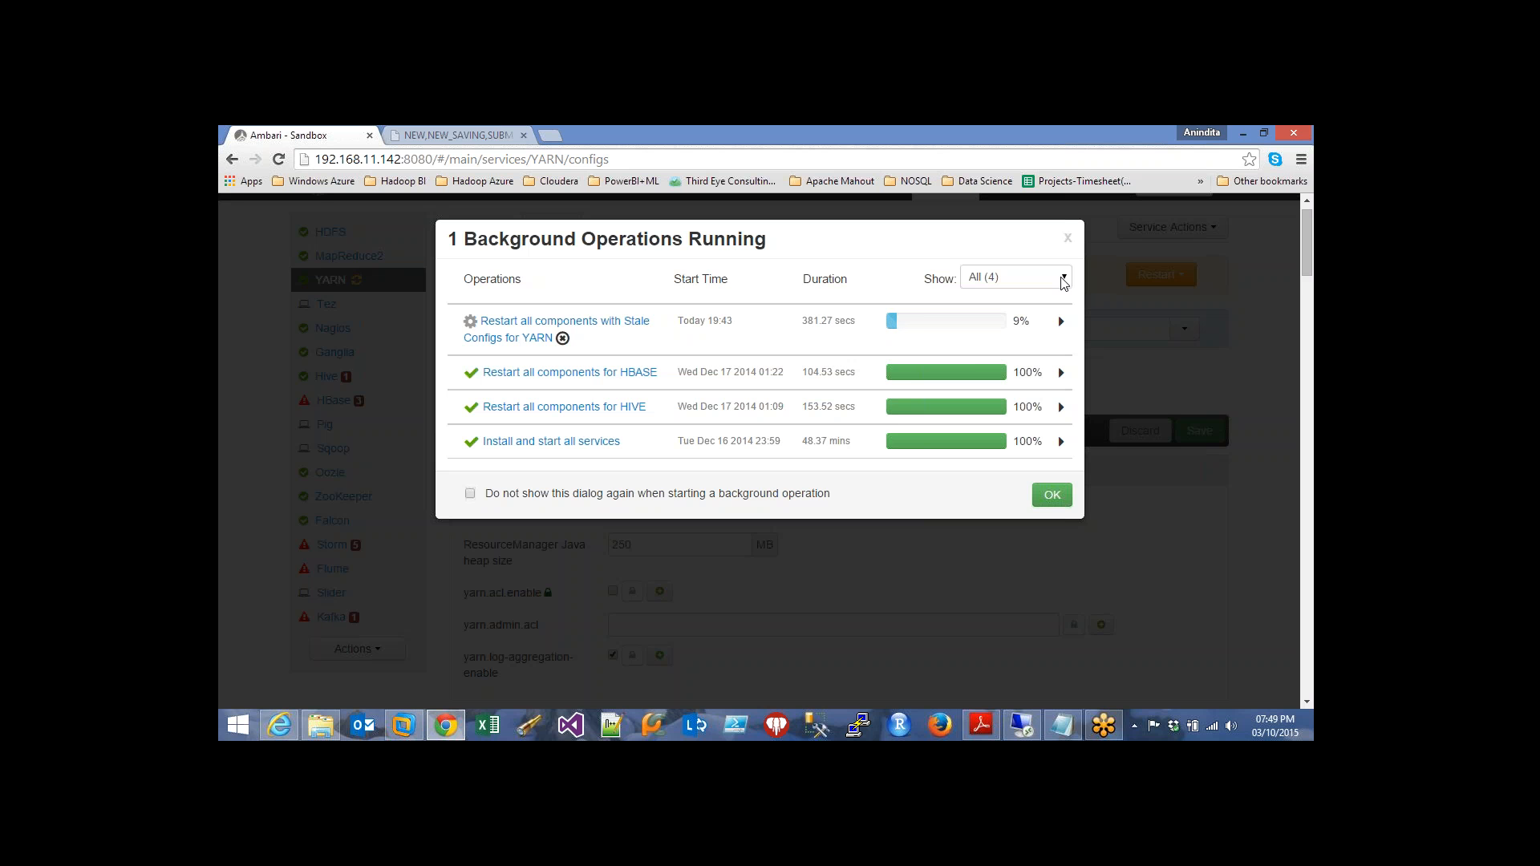
Filter background operations to pending only, then back to all four operations
click(1067, 278)
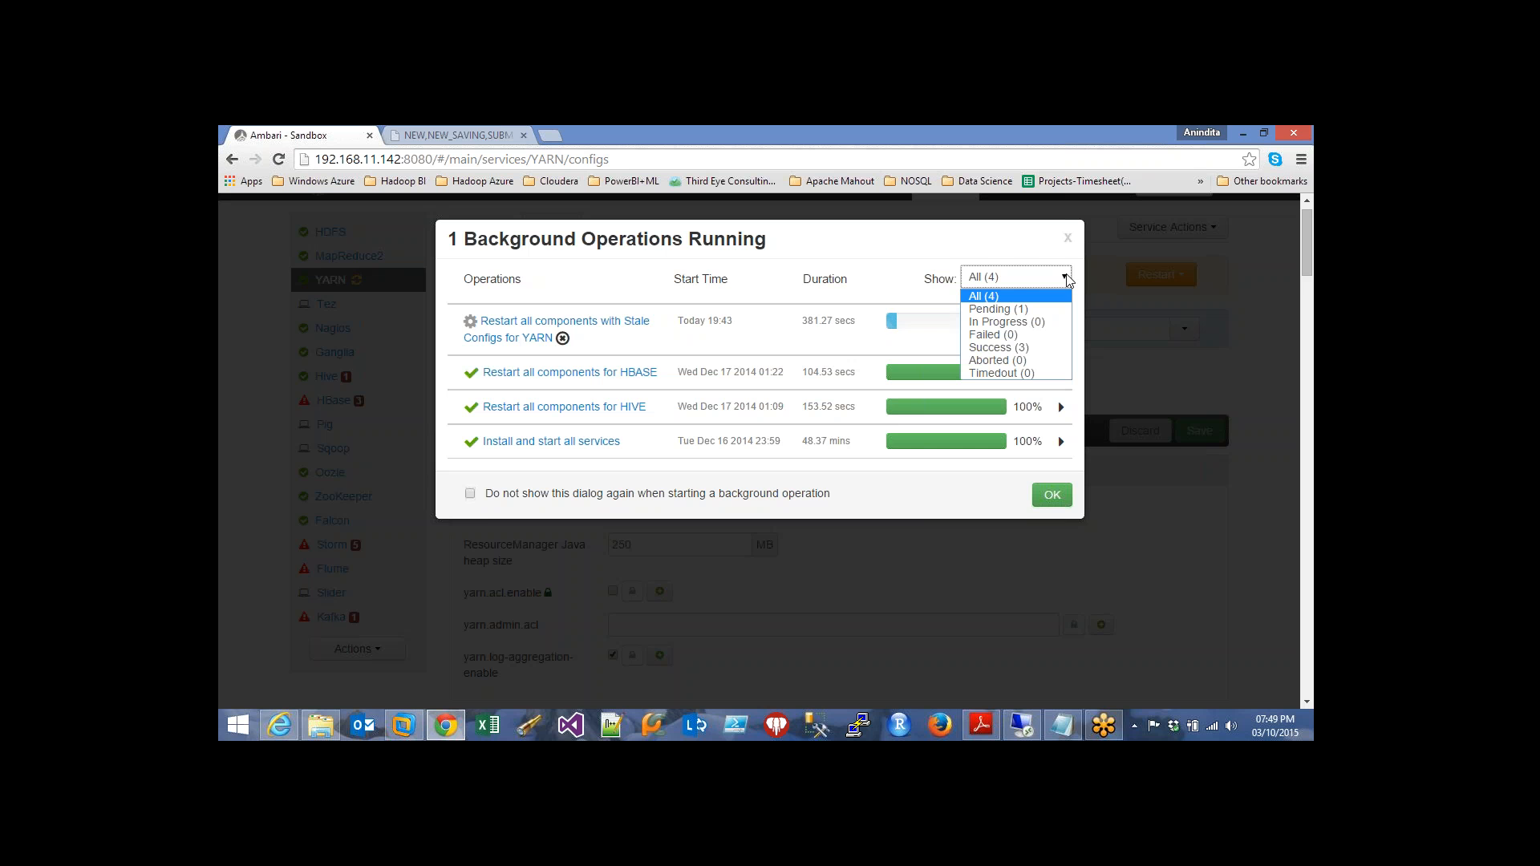
click(1056, 309)
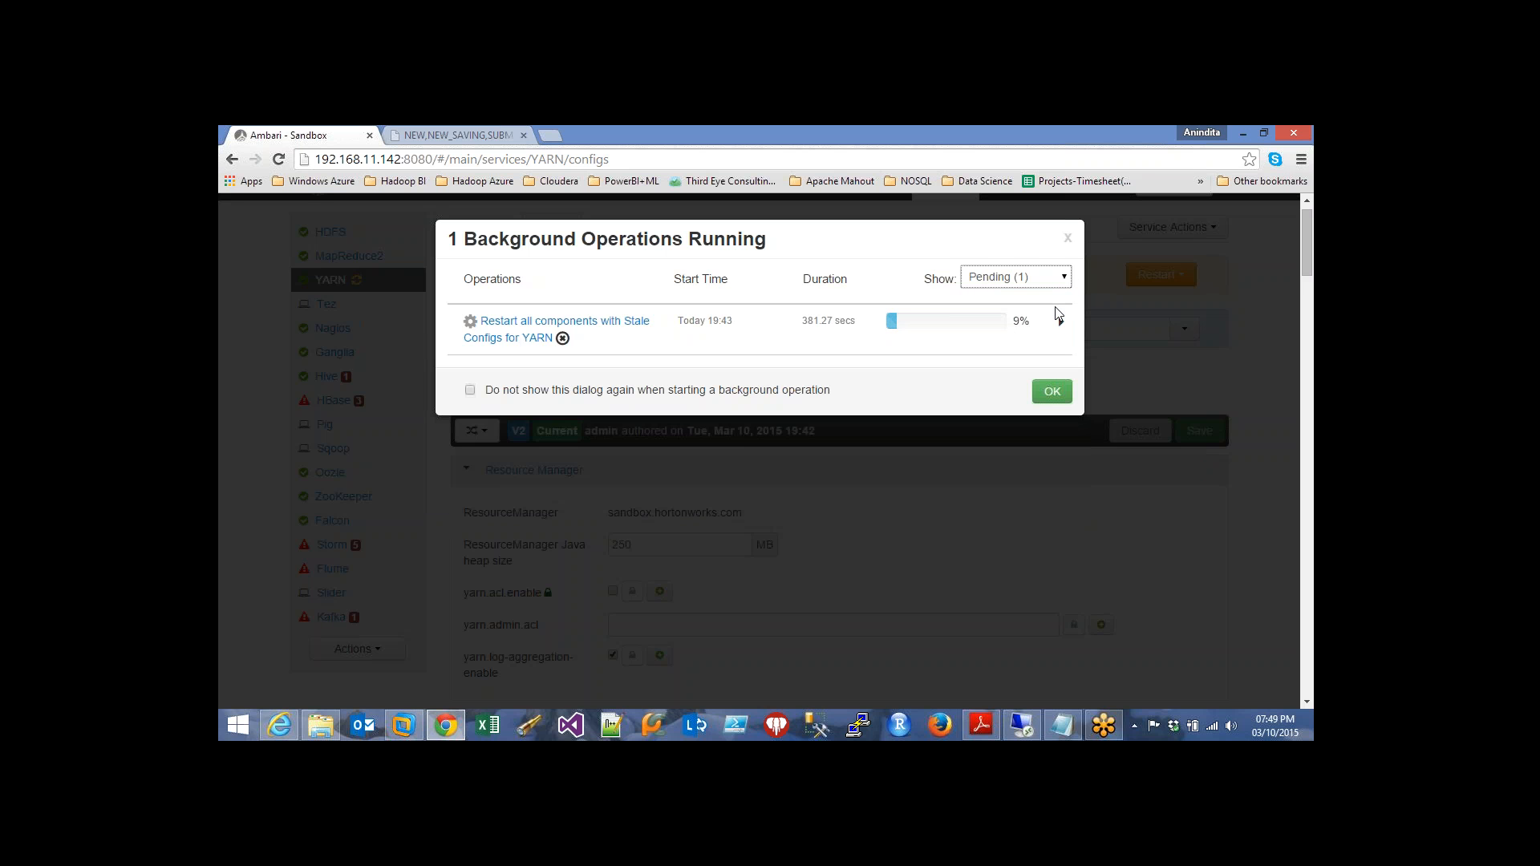
click(1064, 279)
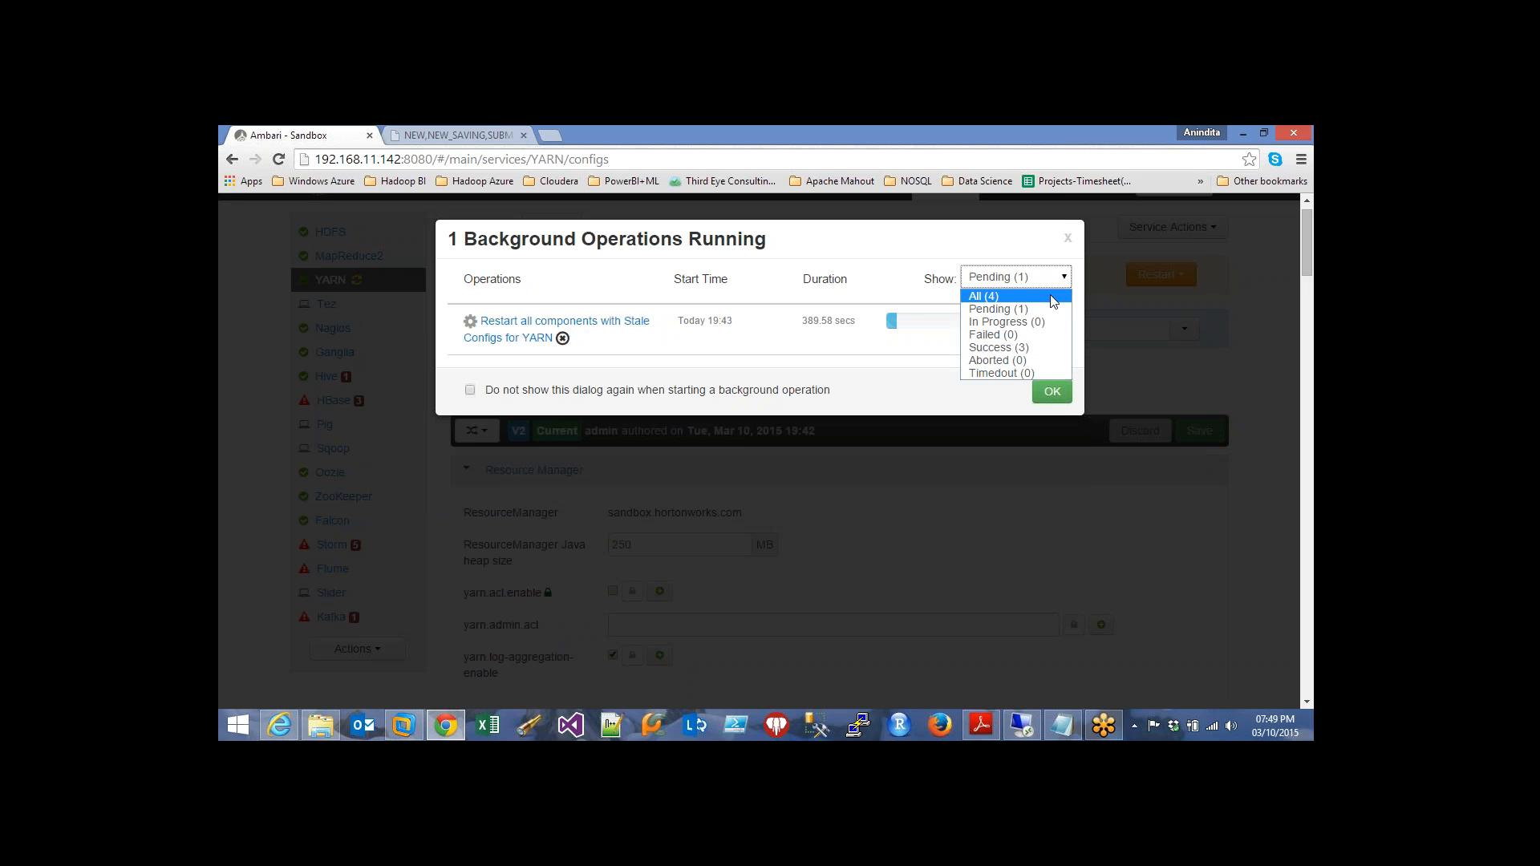
click(1053, 295)
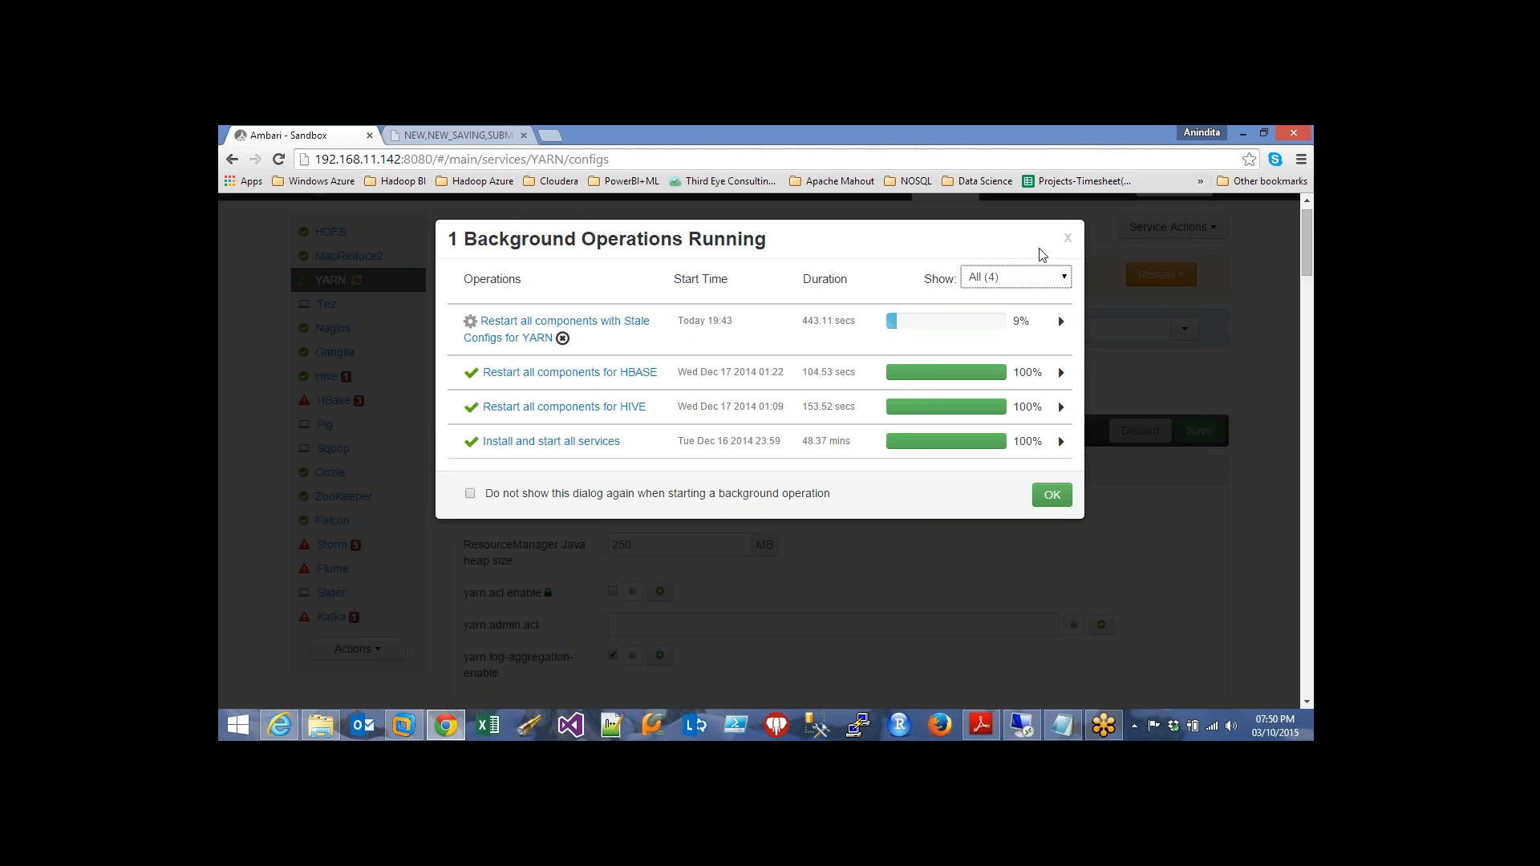
Glance at the Hadoop scheduler applications page, then inspect the YARN restart operation's hosts
click(480, 131)
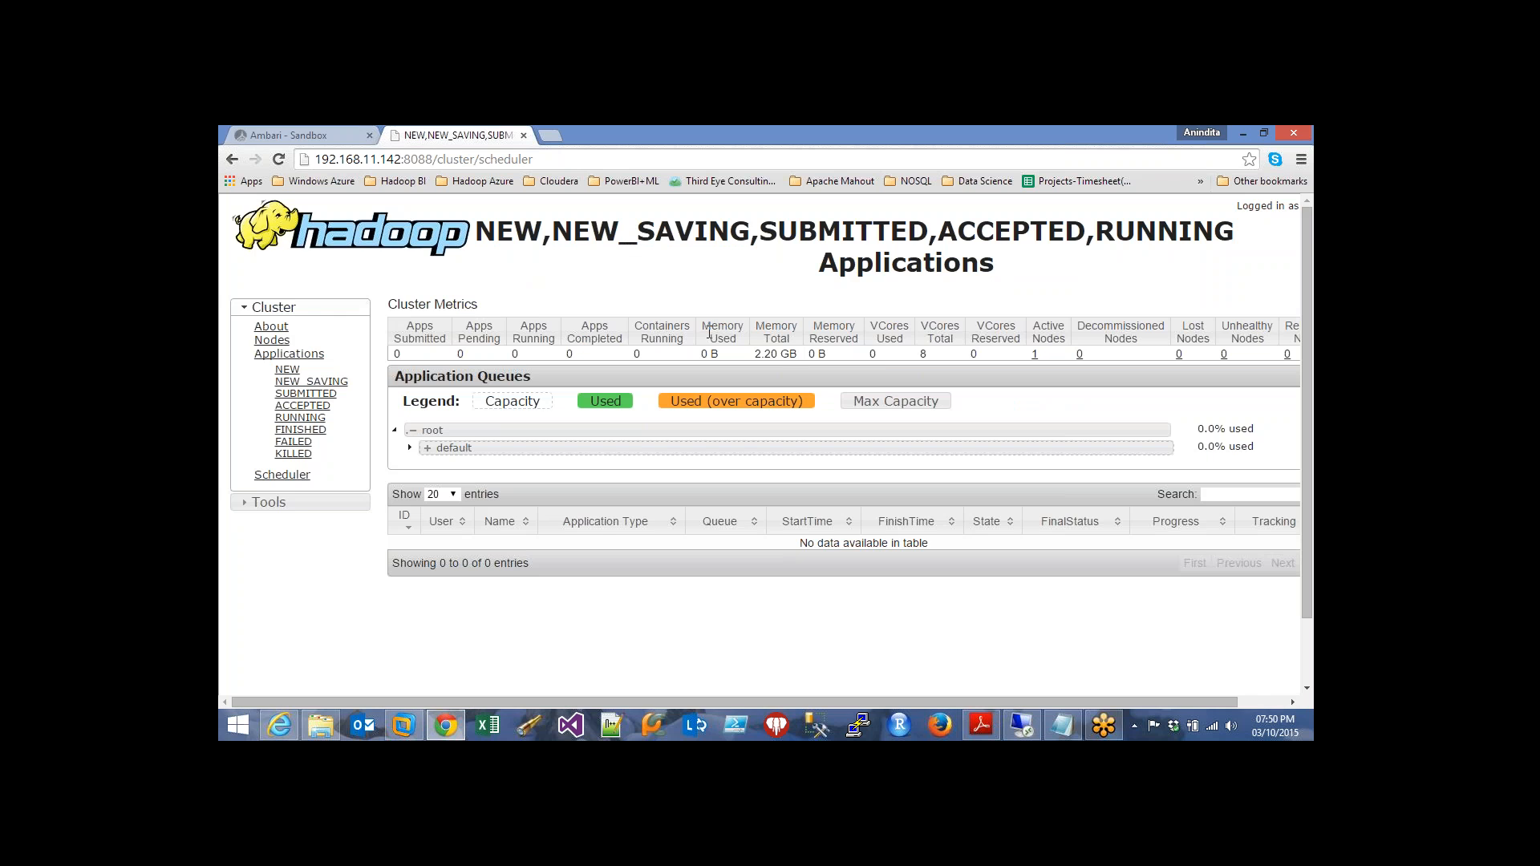
click(292, 129)
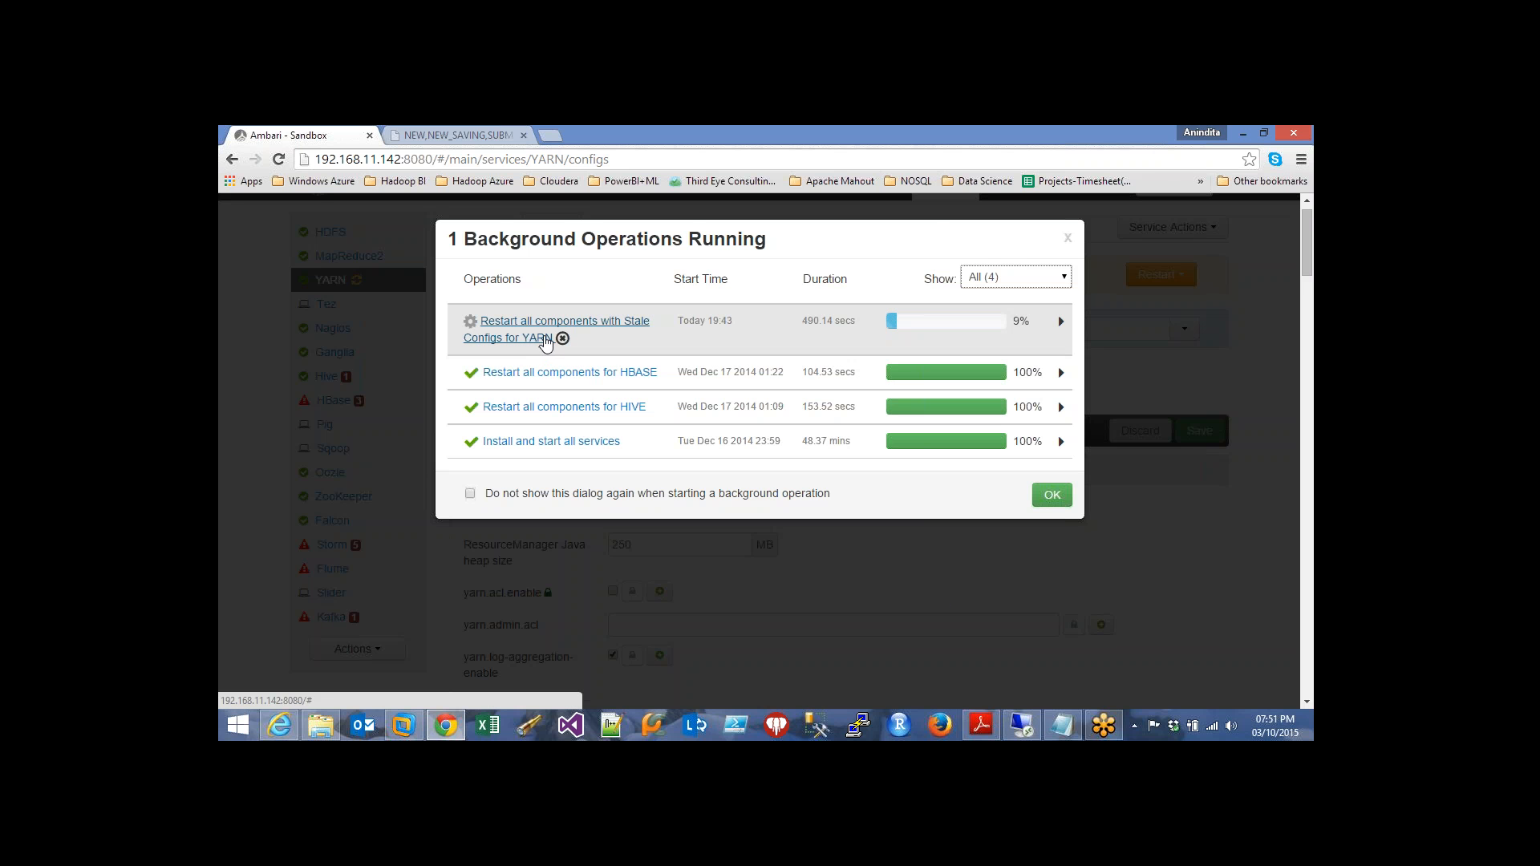
click(544, 340)
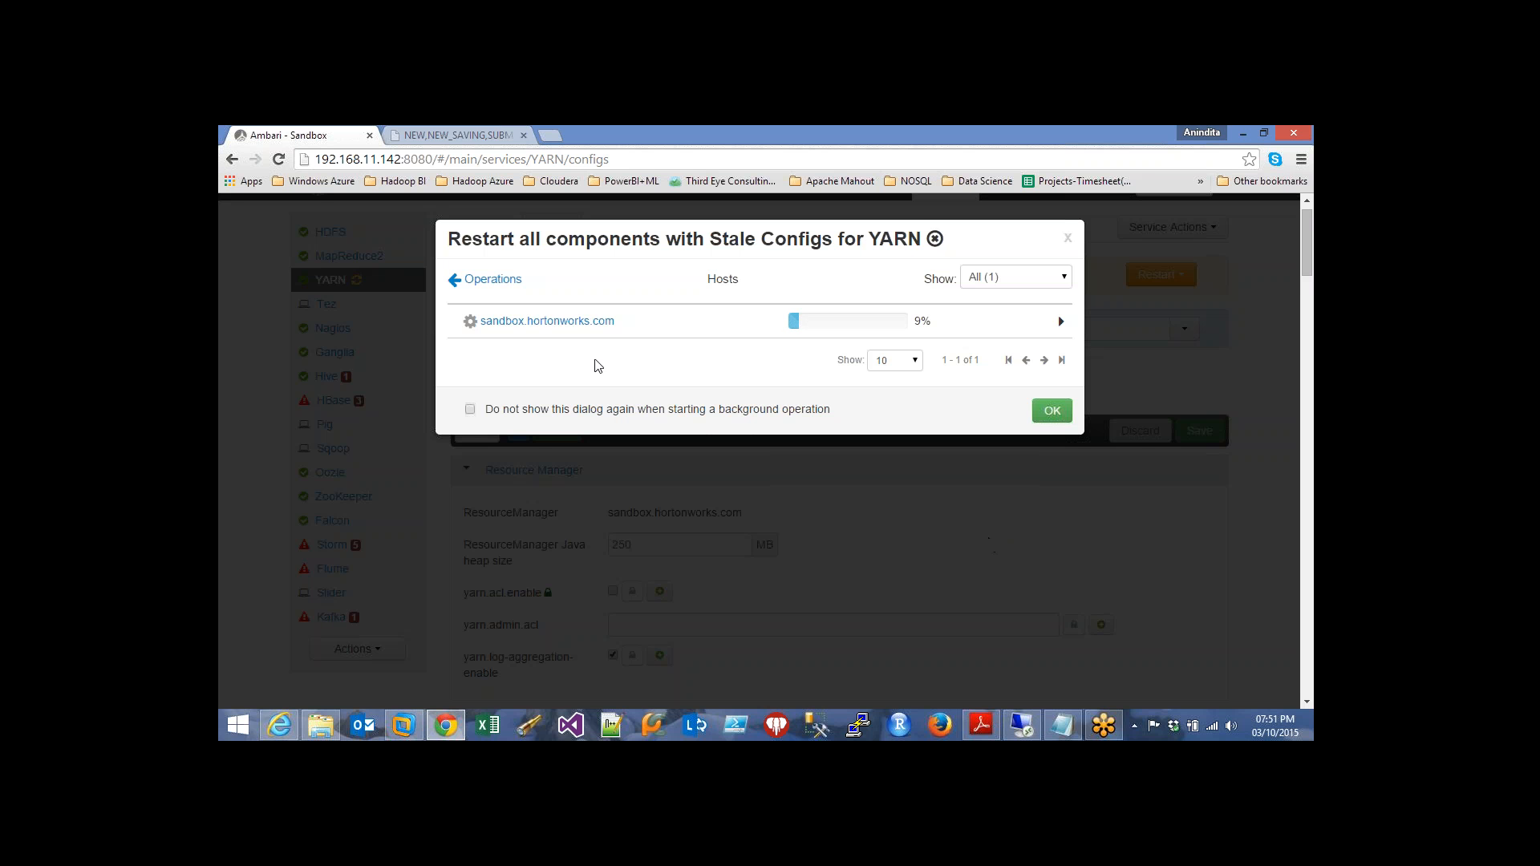
click(531, 281)
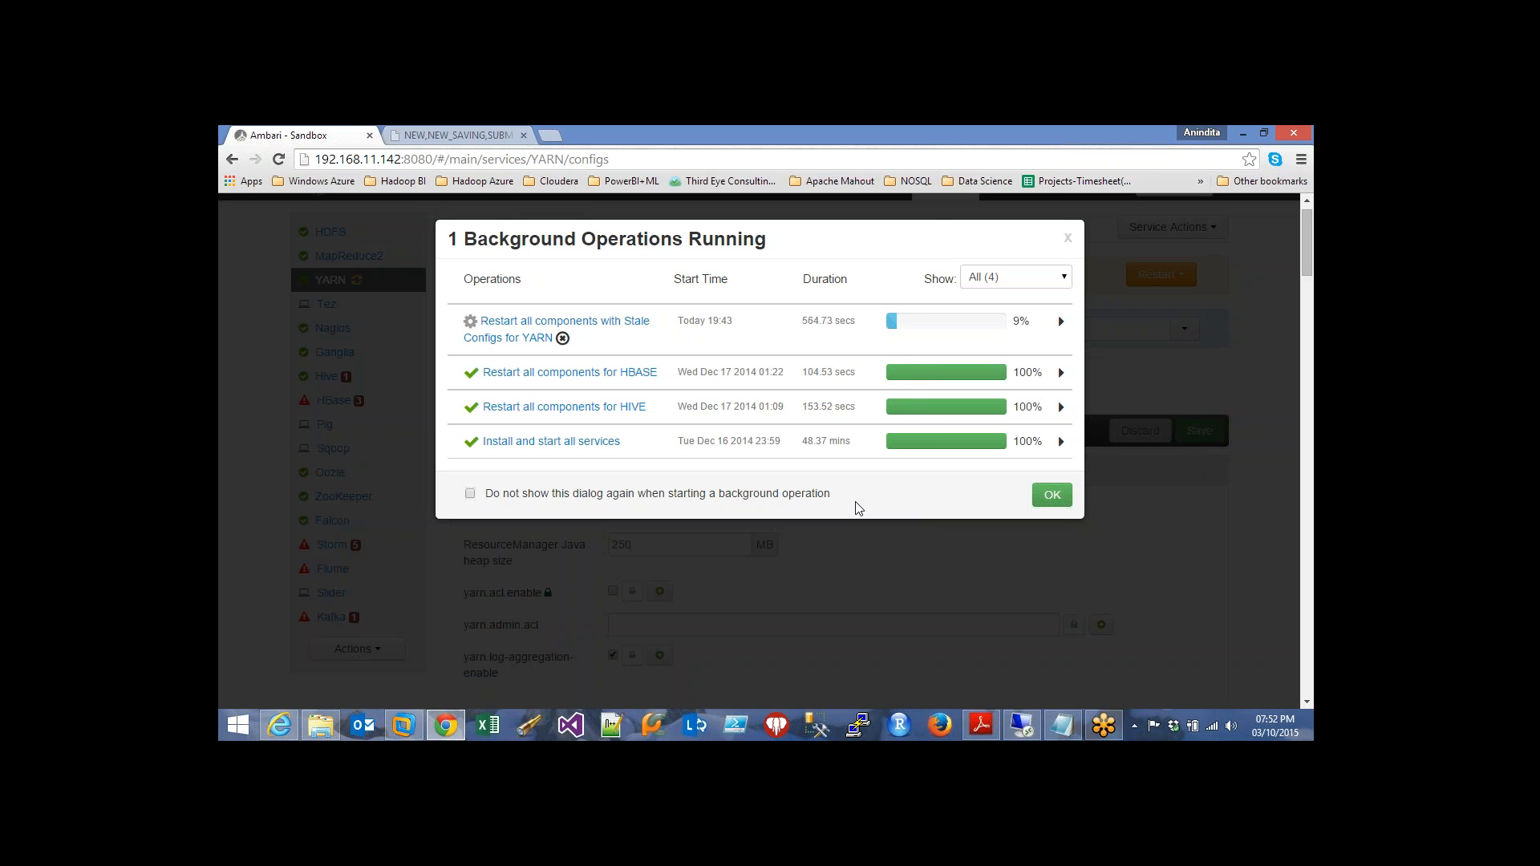
Inspect the Restart ResourceManager task on sandbox.hortonworks.com, then return to the full operations list
click(501, 332)
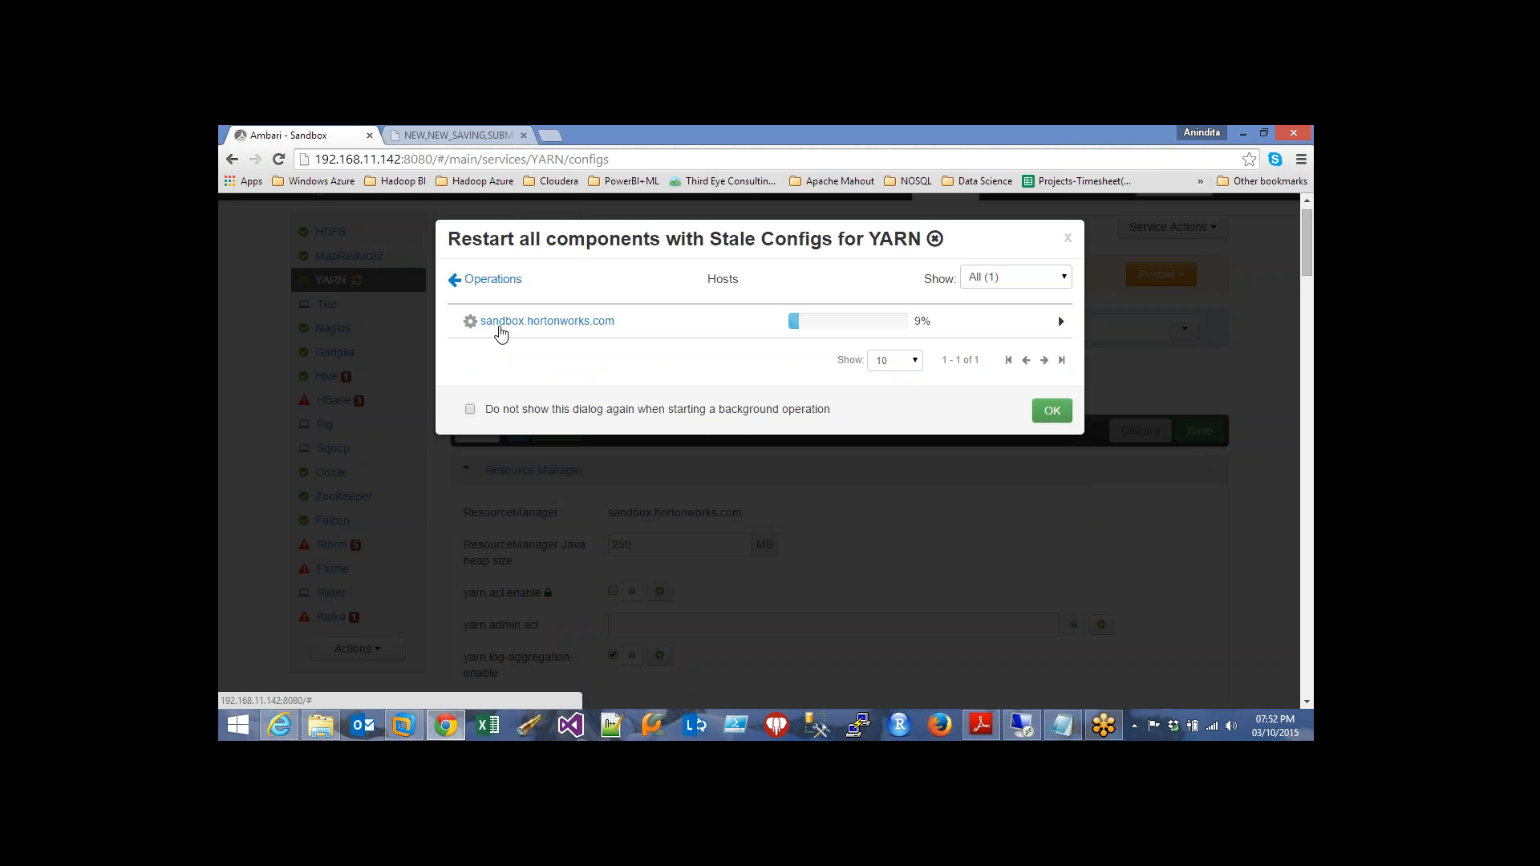
click(522, 322)
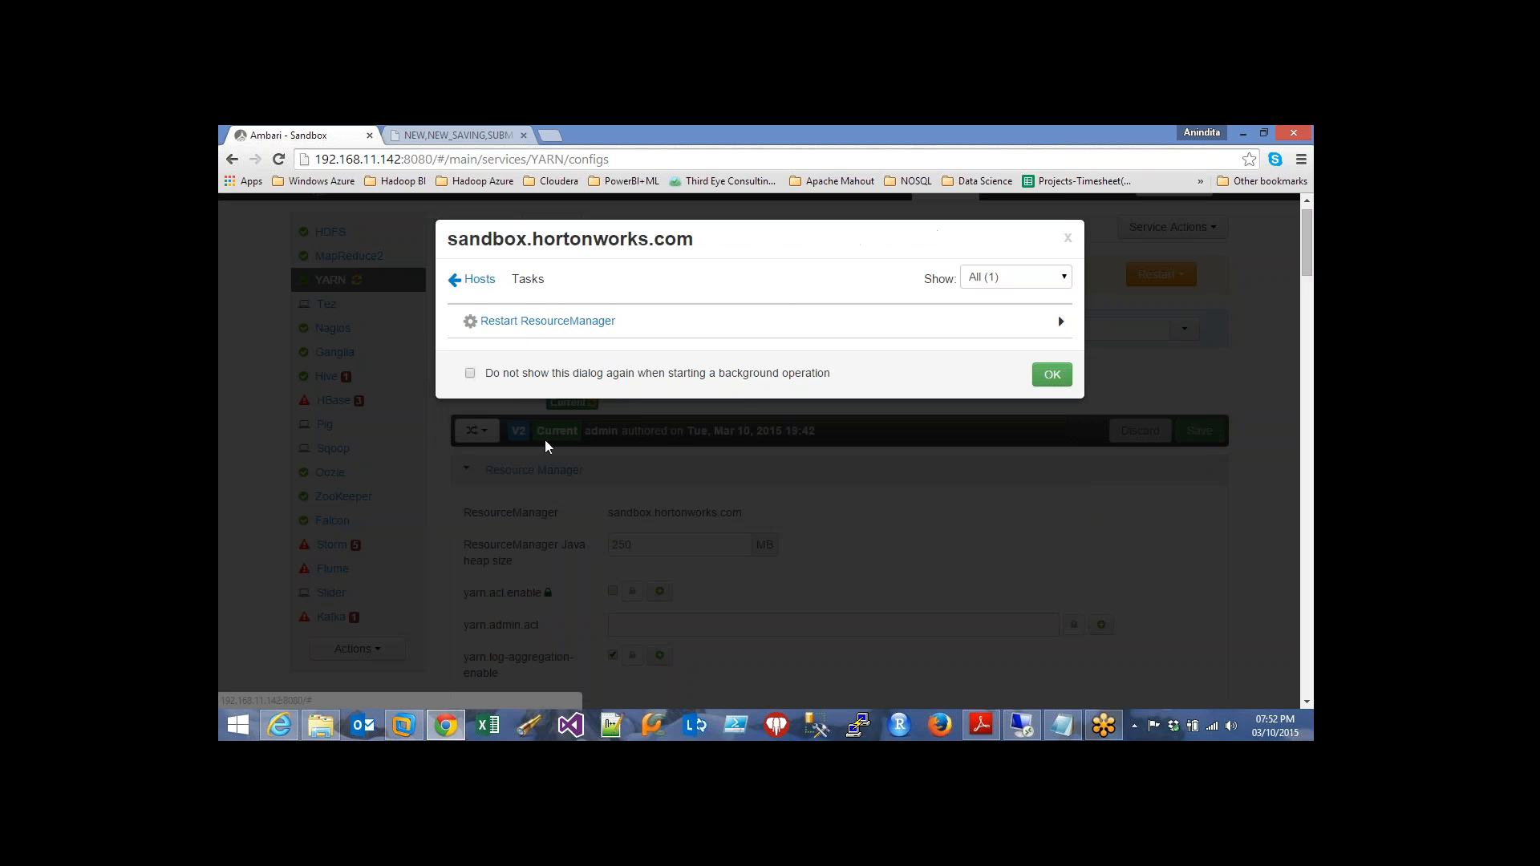
click(574, 322)
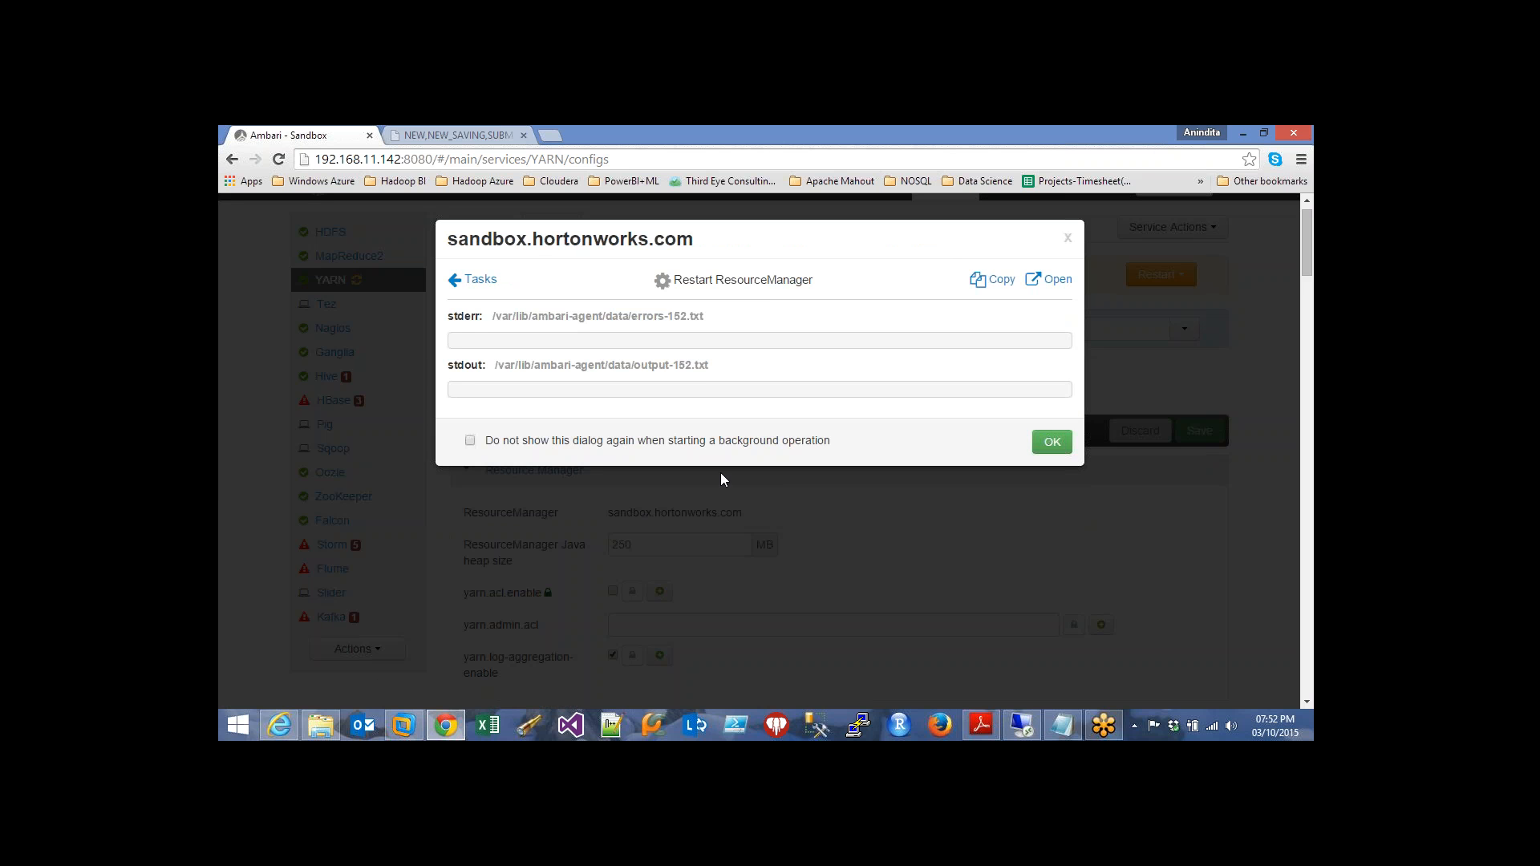
click(476, 280)
click(476, 280)
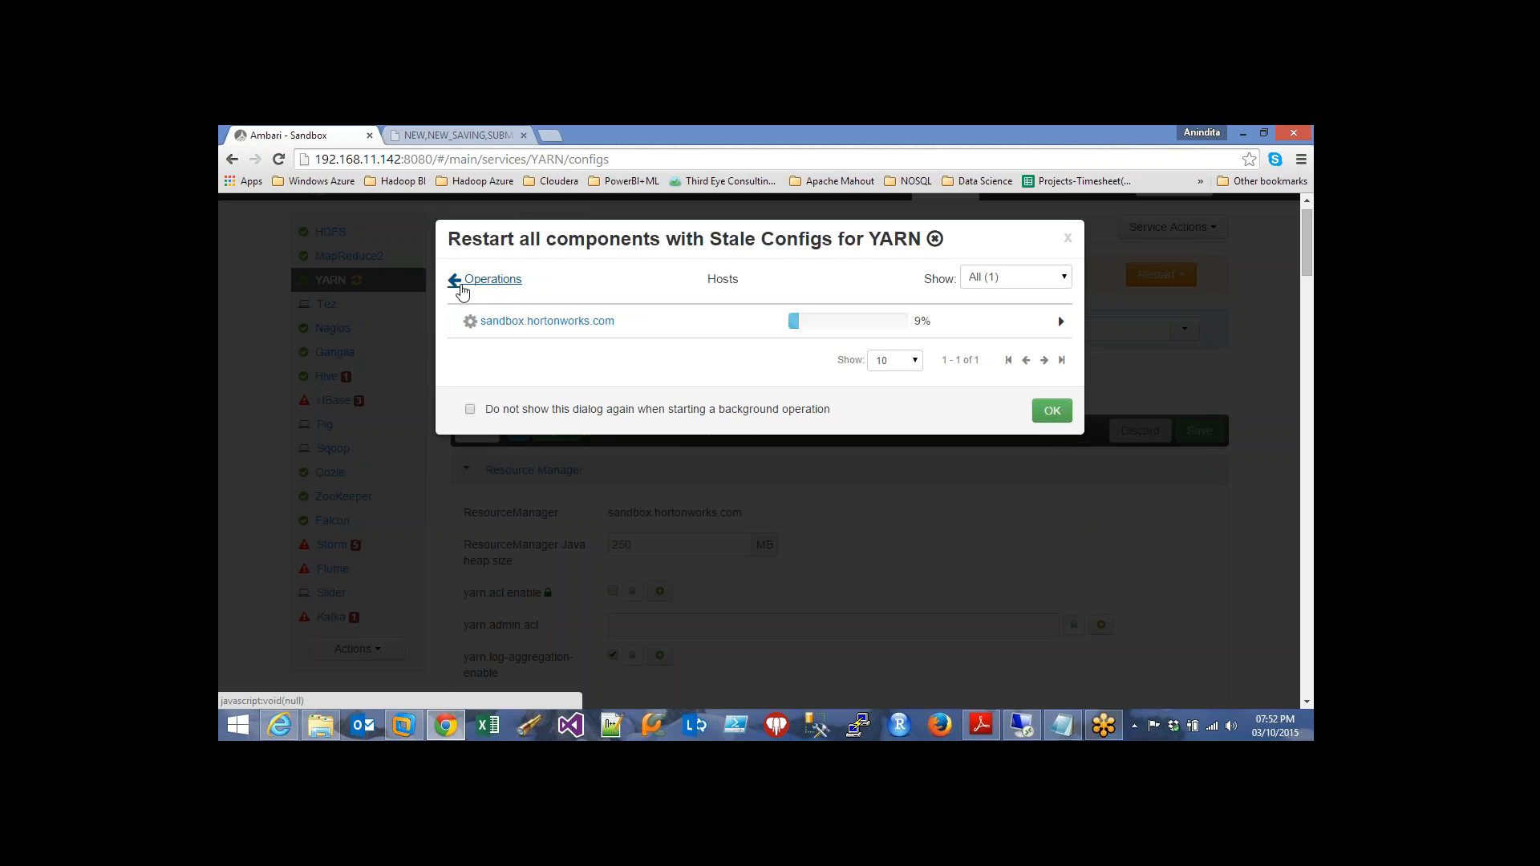
click(473, 282)
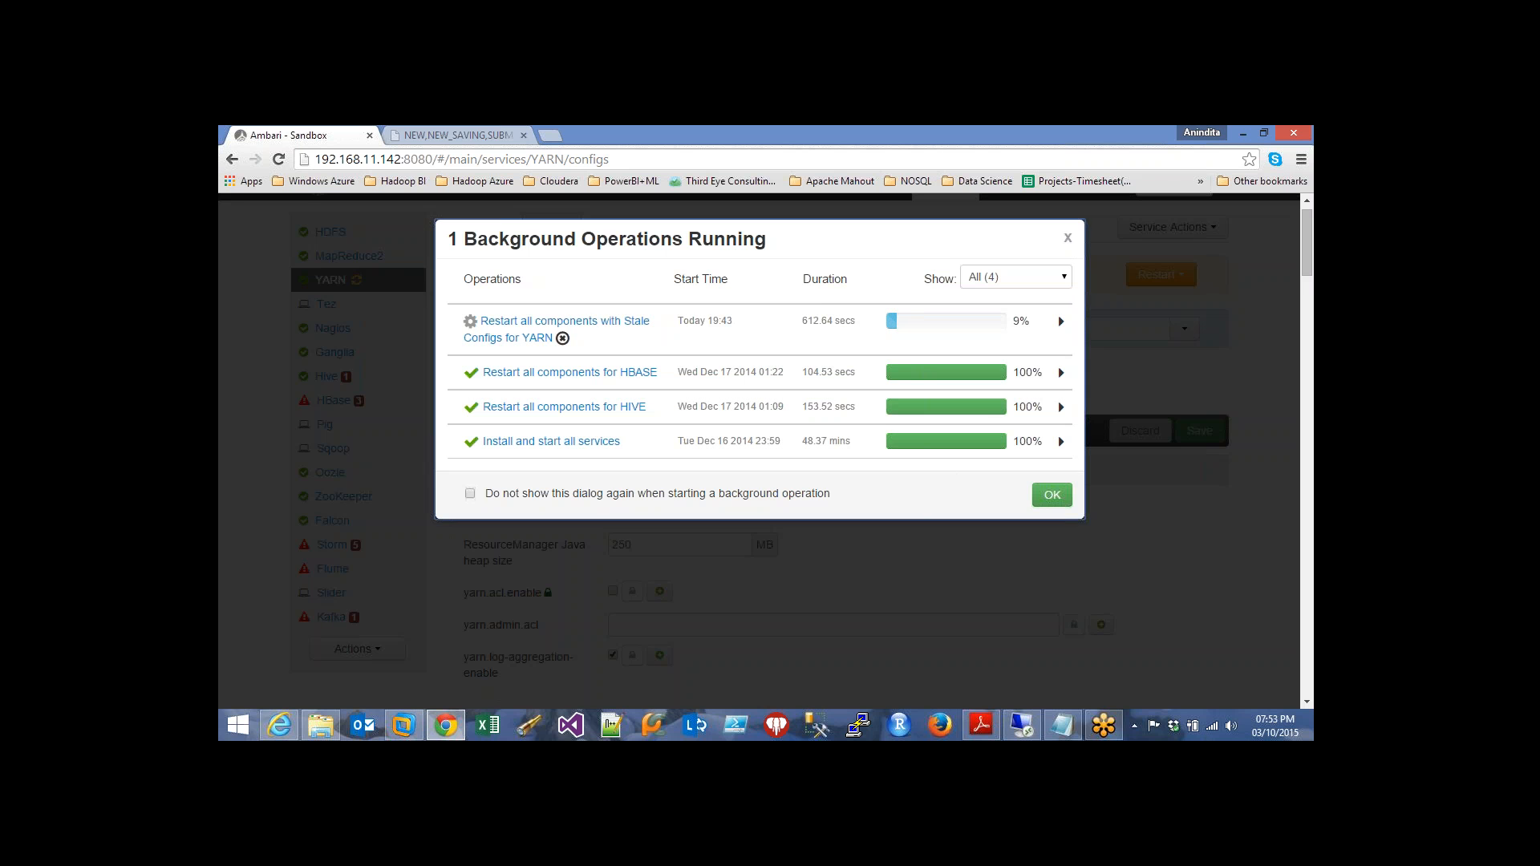
Close background operations, check the version comparison list, and bring up the V1 version details
click(1069, 239)
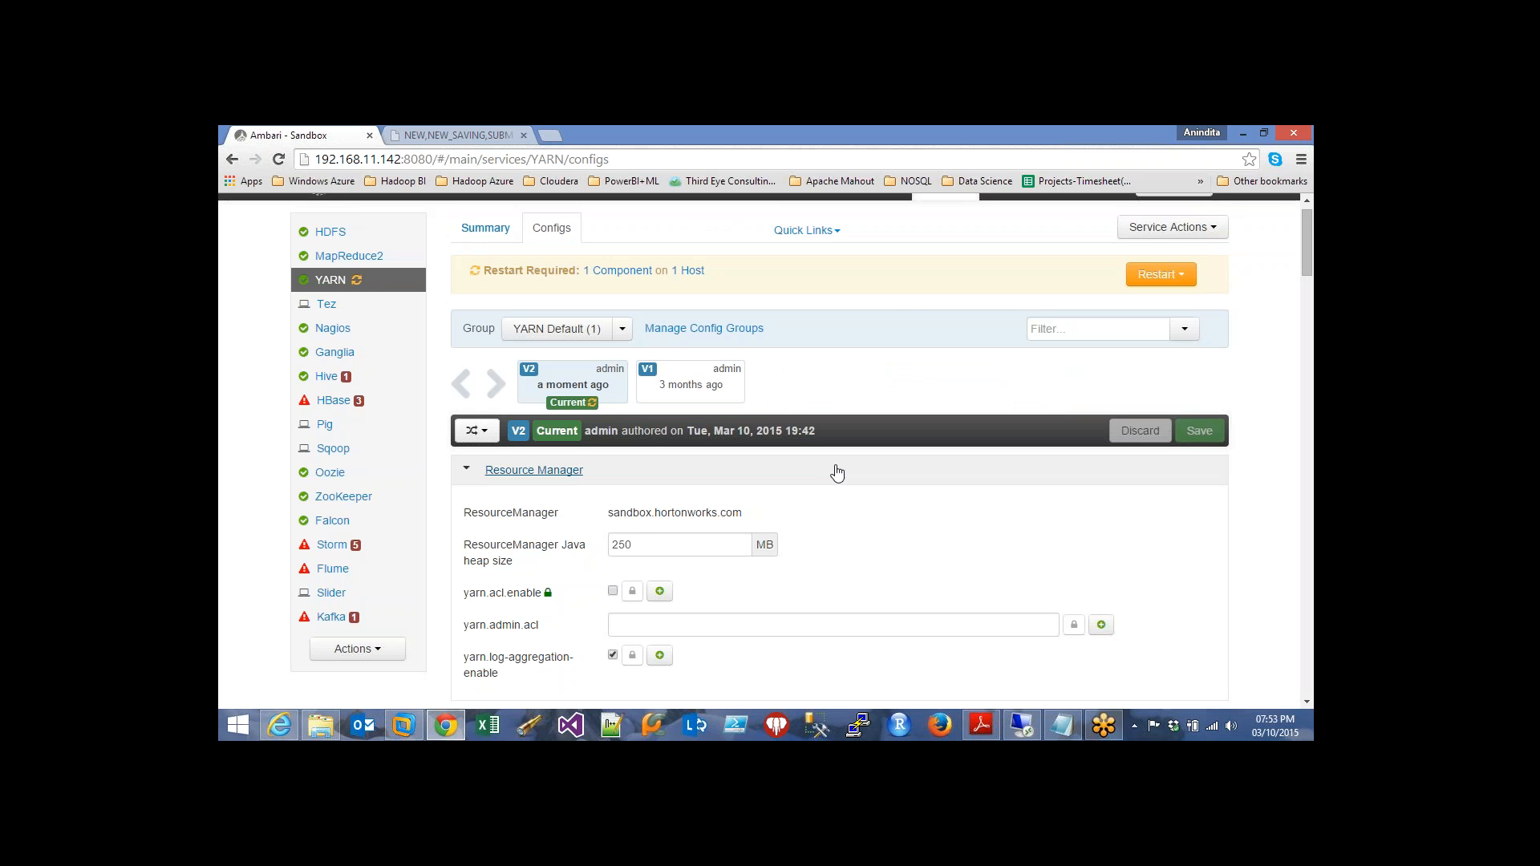
mouse_move(519, 432)
click(477, 431)
click(962, 539)
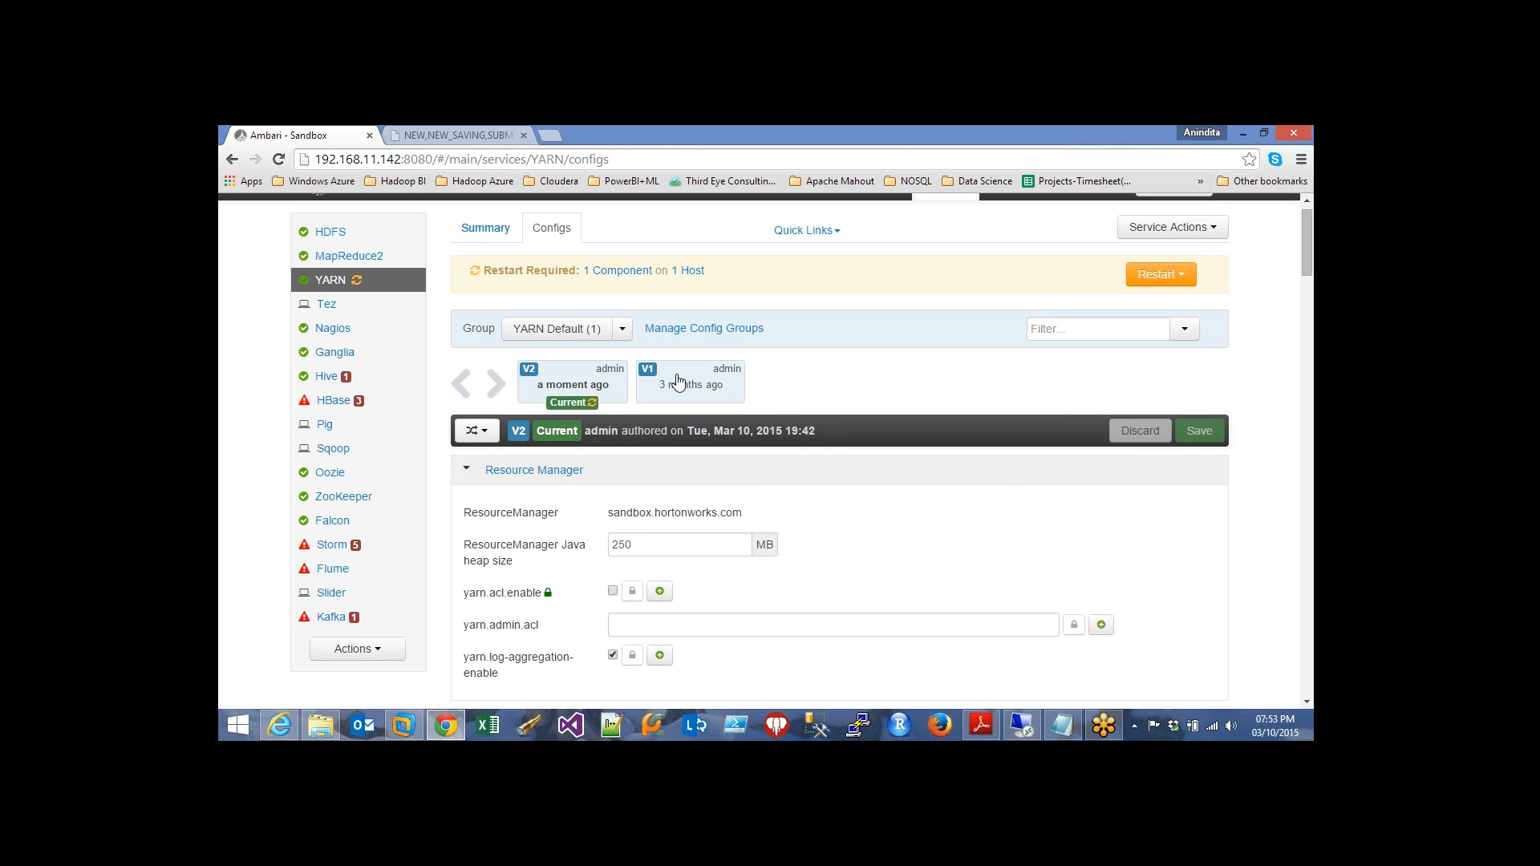
mouse_move(678, 381)
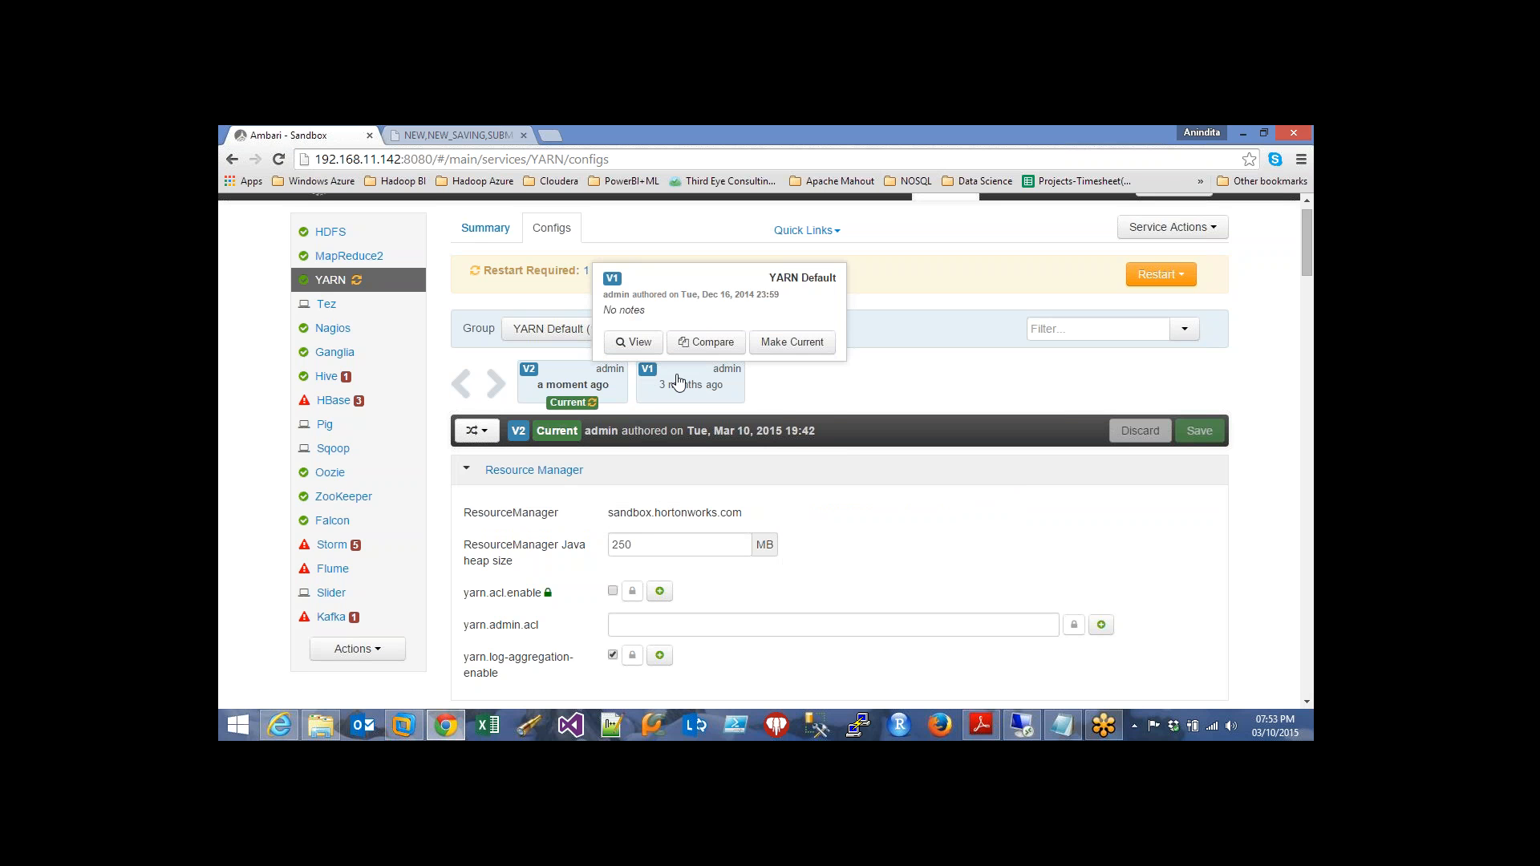
Make V1 current again with the note 'Reverting Back'
click(782, 343)
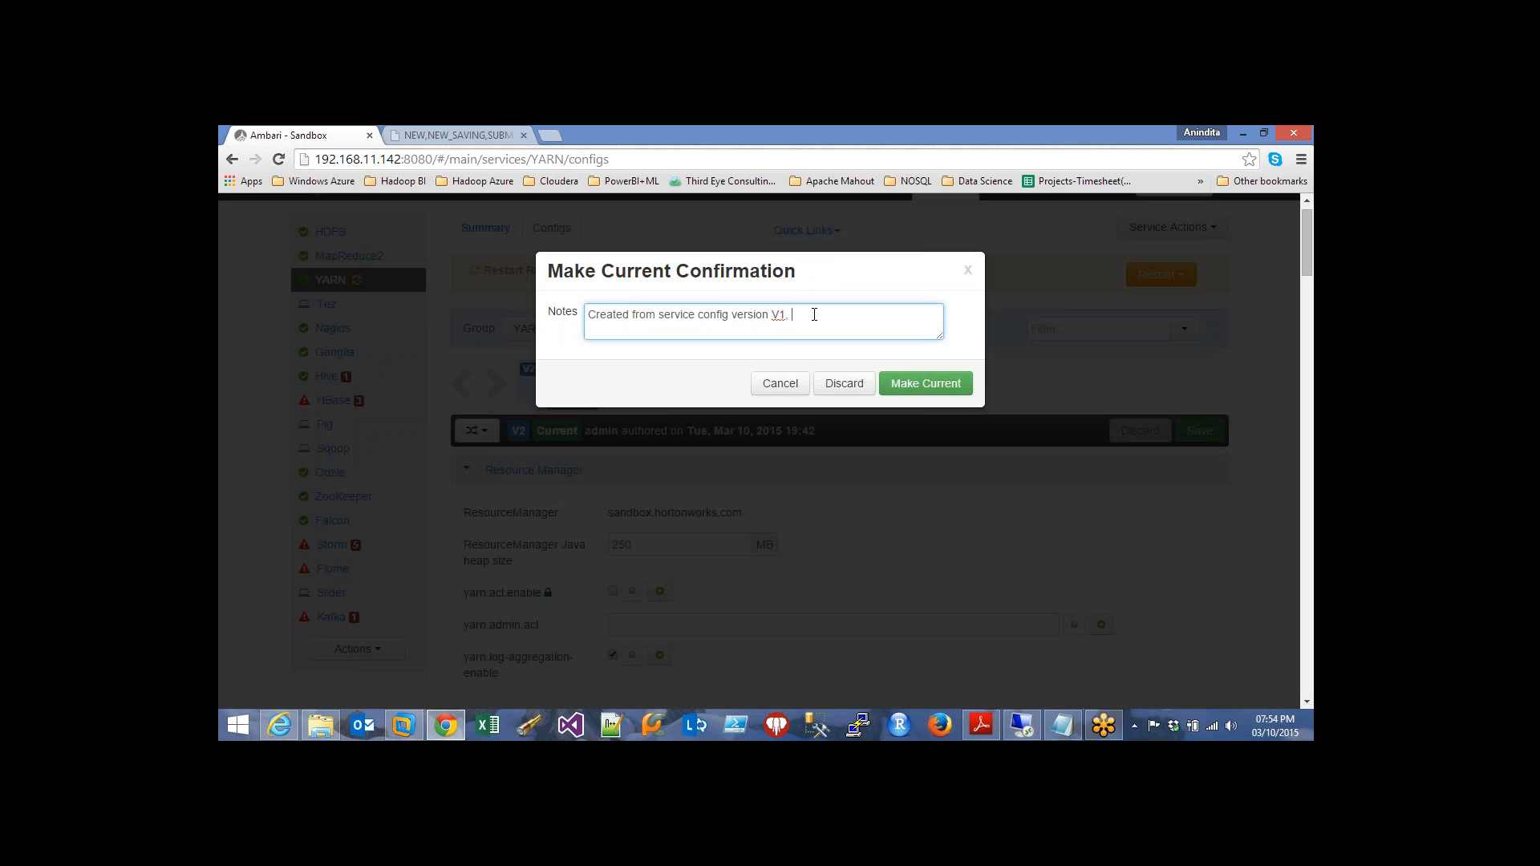
text(Reverting Back)
click(926, 385)
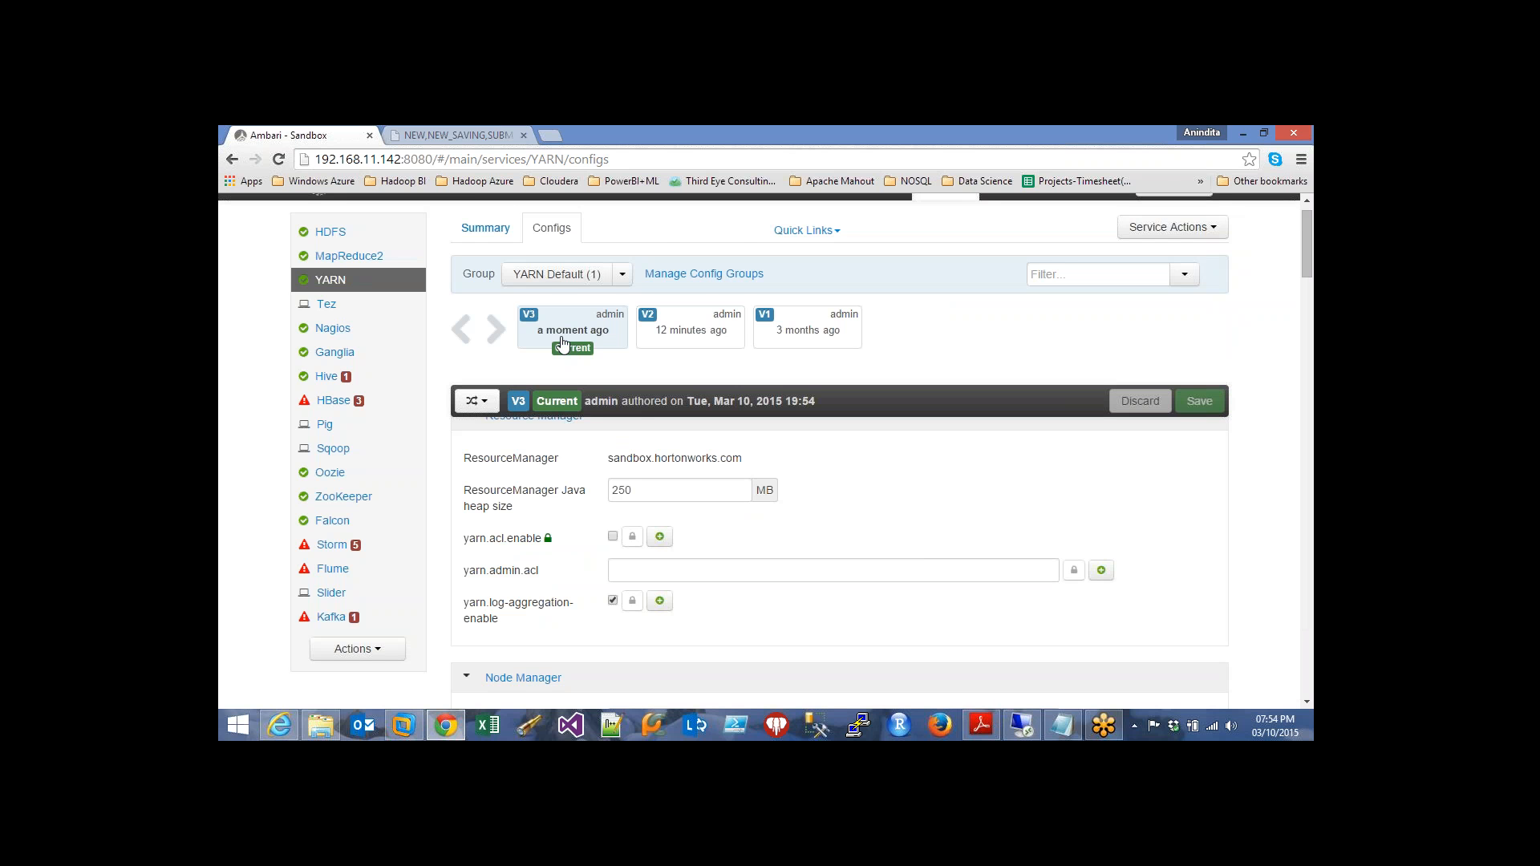
mouse_move(562, 344)
scroll(980, 371, up, 1)
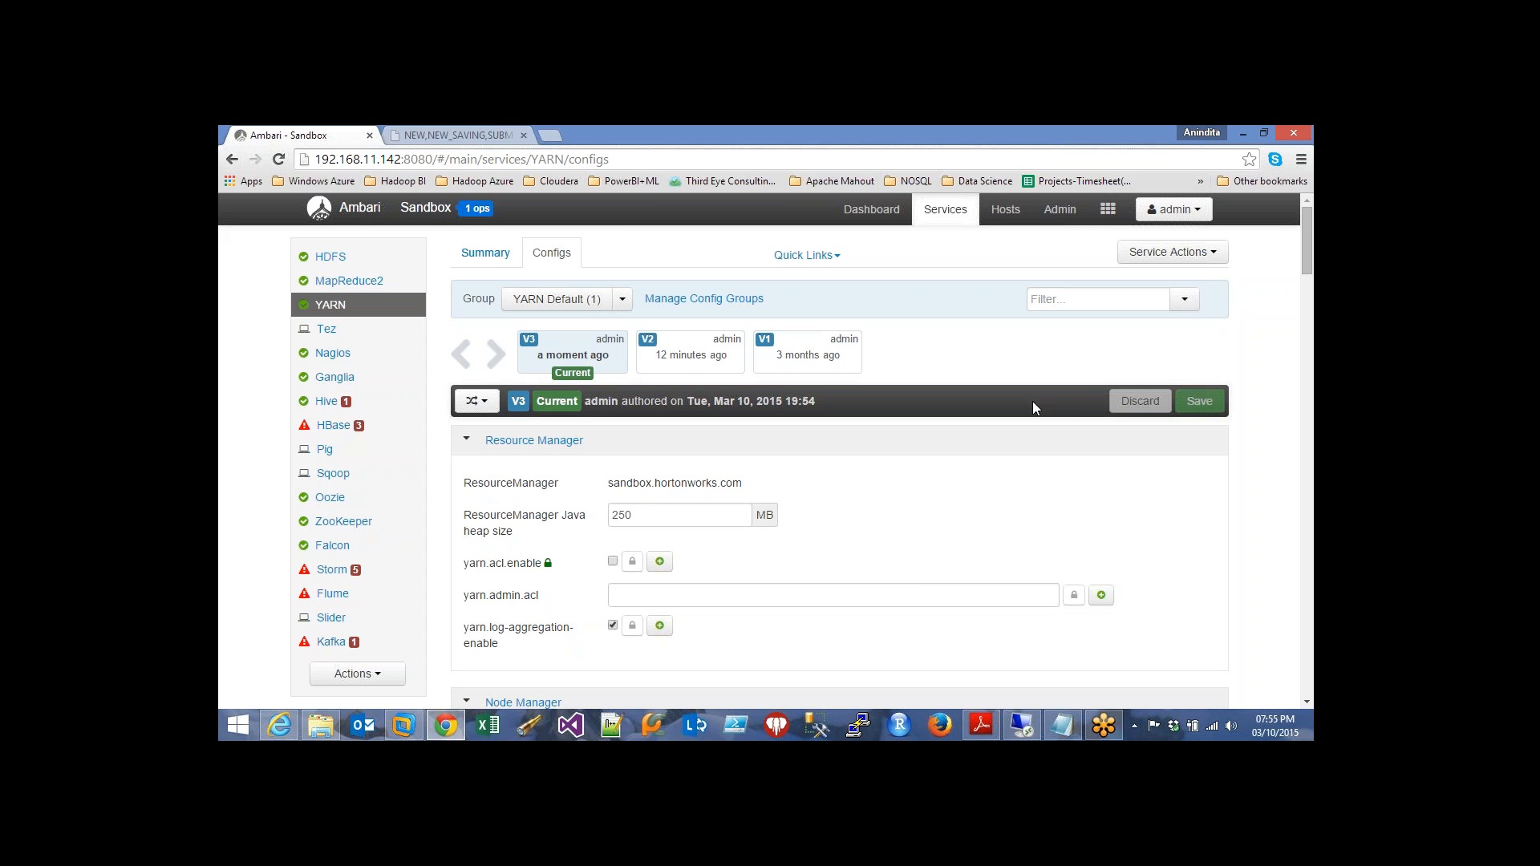
click(1215, 253)
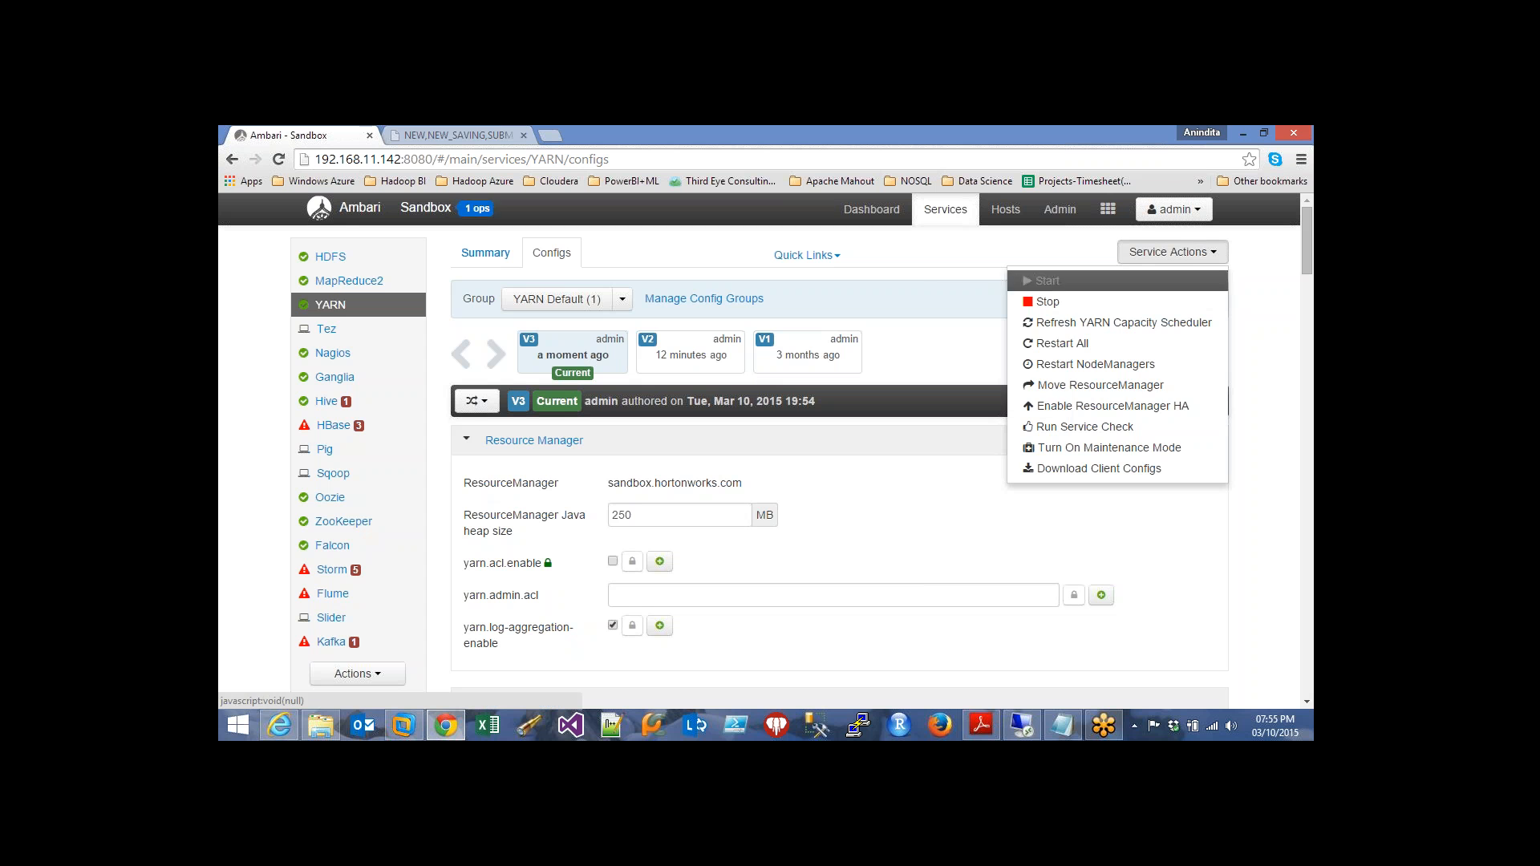
click(934, 365)
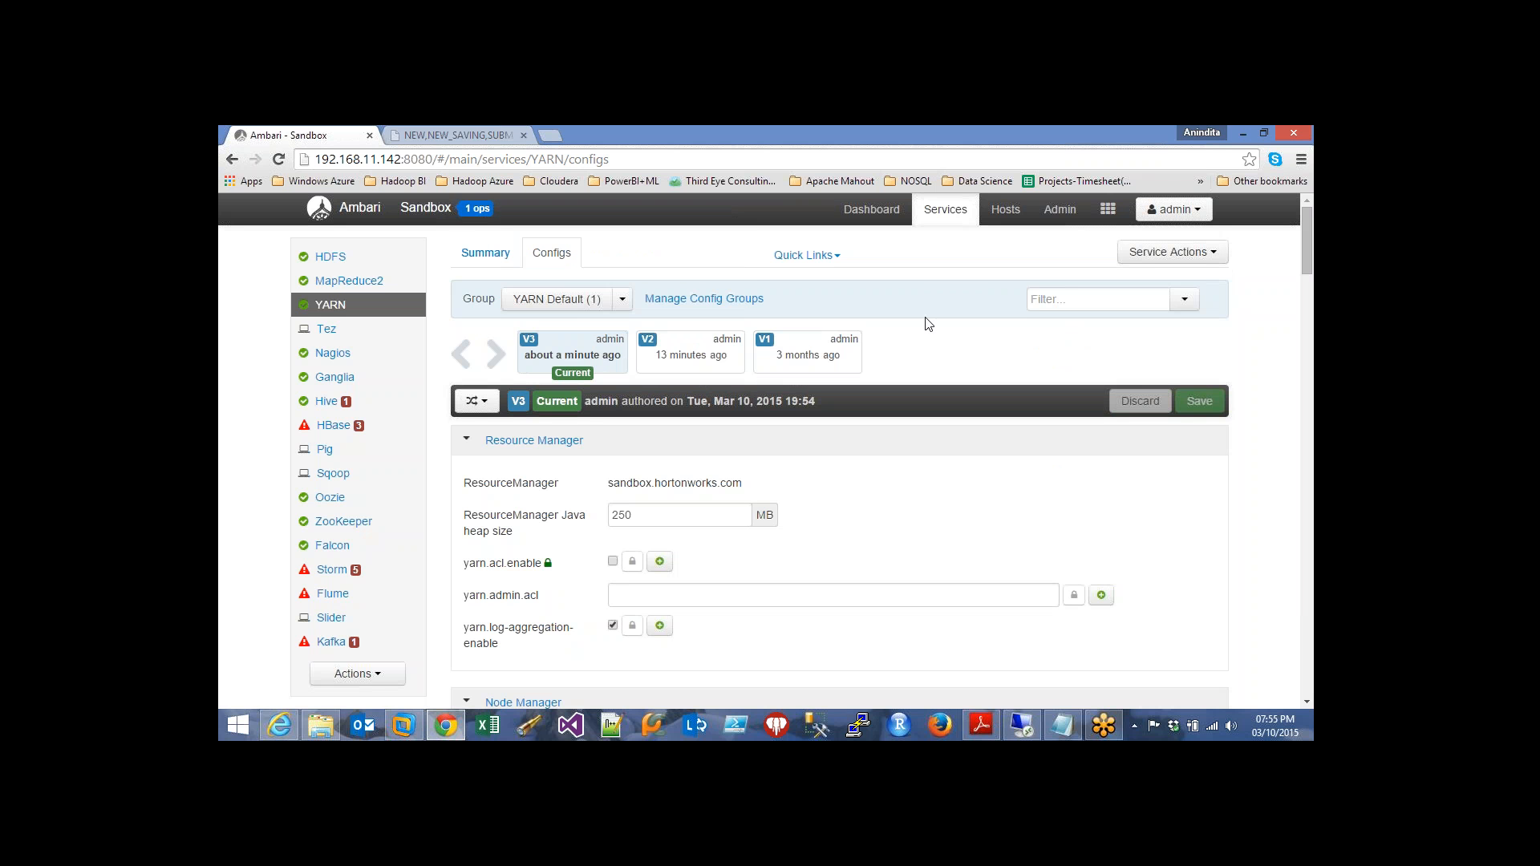
click(1185, 300)
click(1266, 343)
Scroll to the Capacity Scheduler box and copy the new queue settings from the notepad
scroll(1149, 554, down, 20)
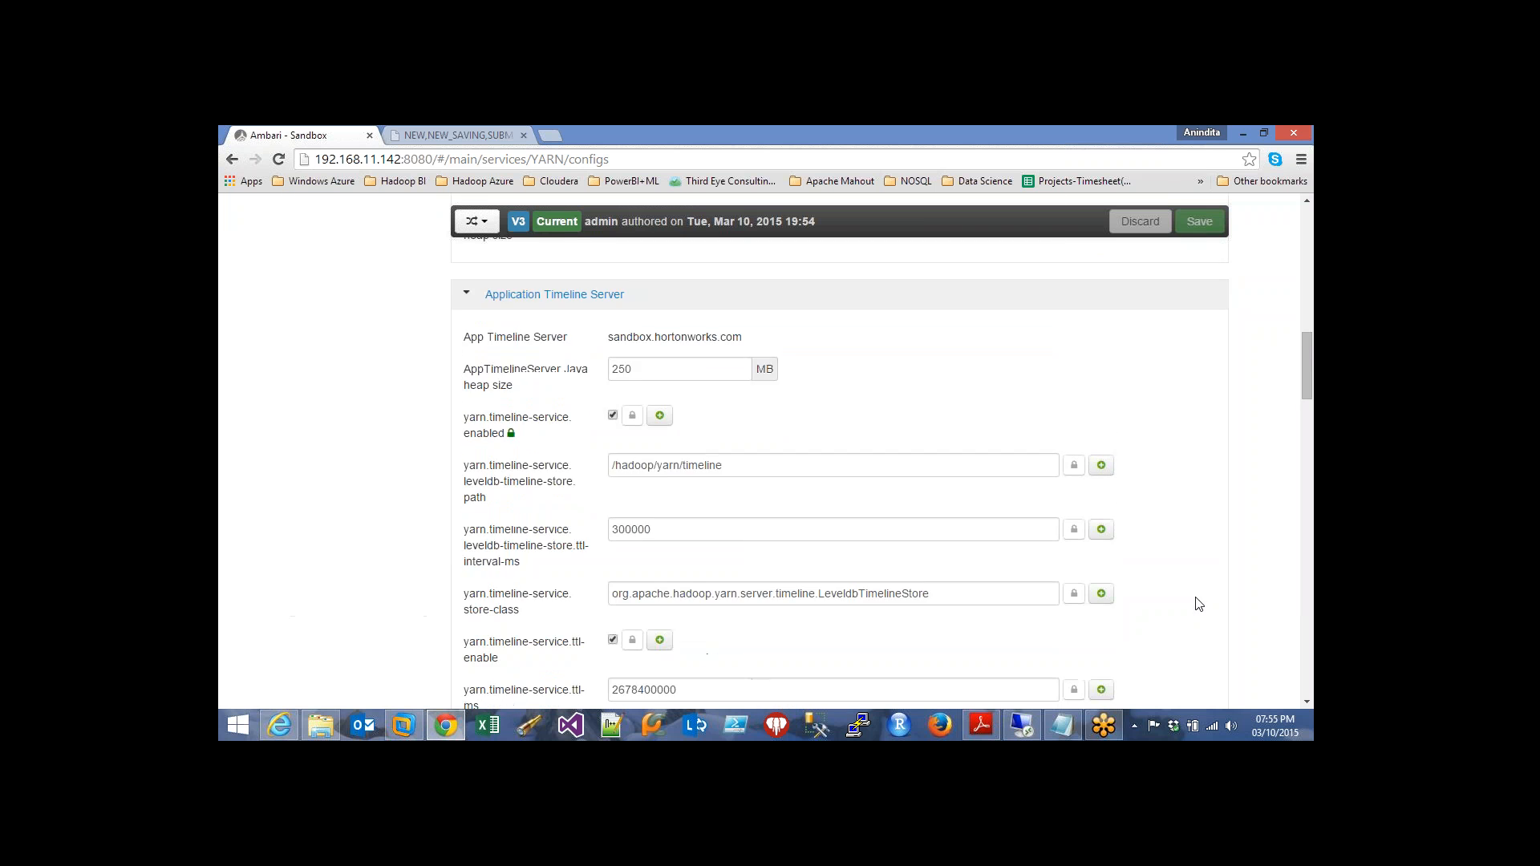
scroll(1197, 621, down, 12)
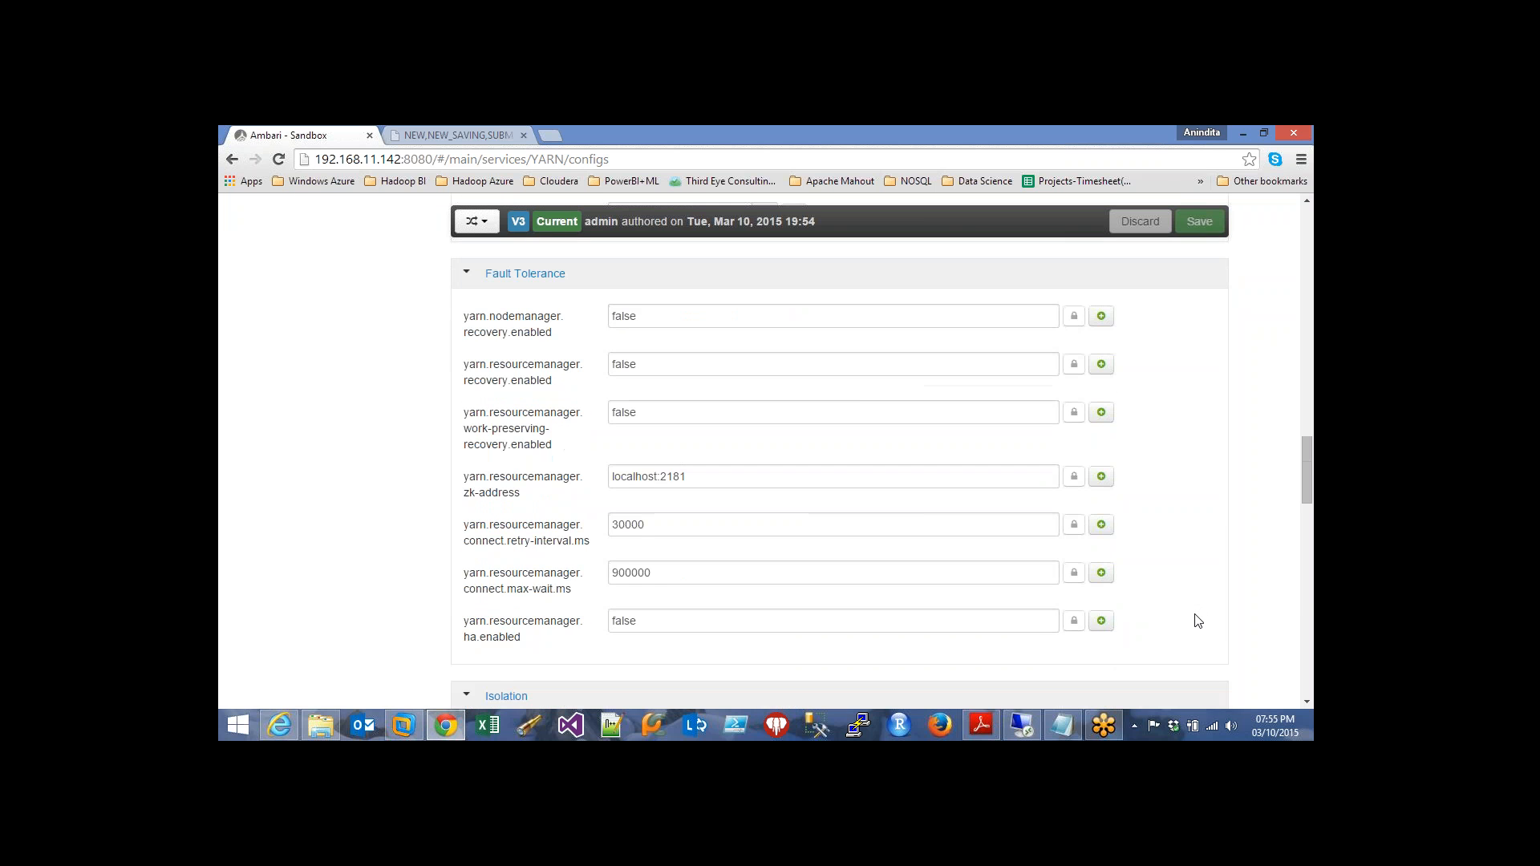
scroll(1197, 622, down, 4)
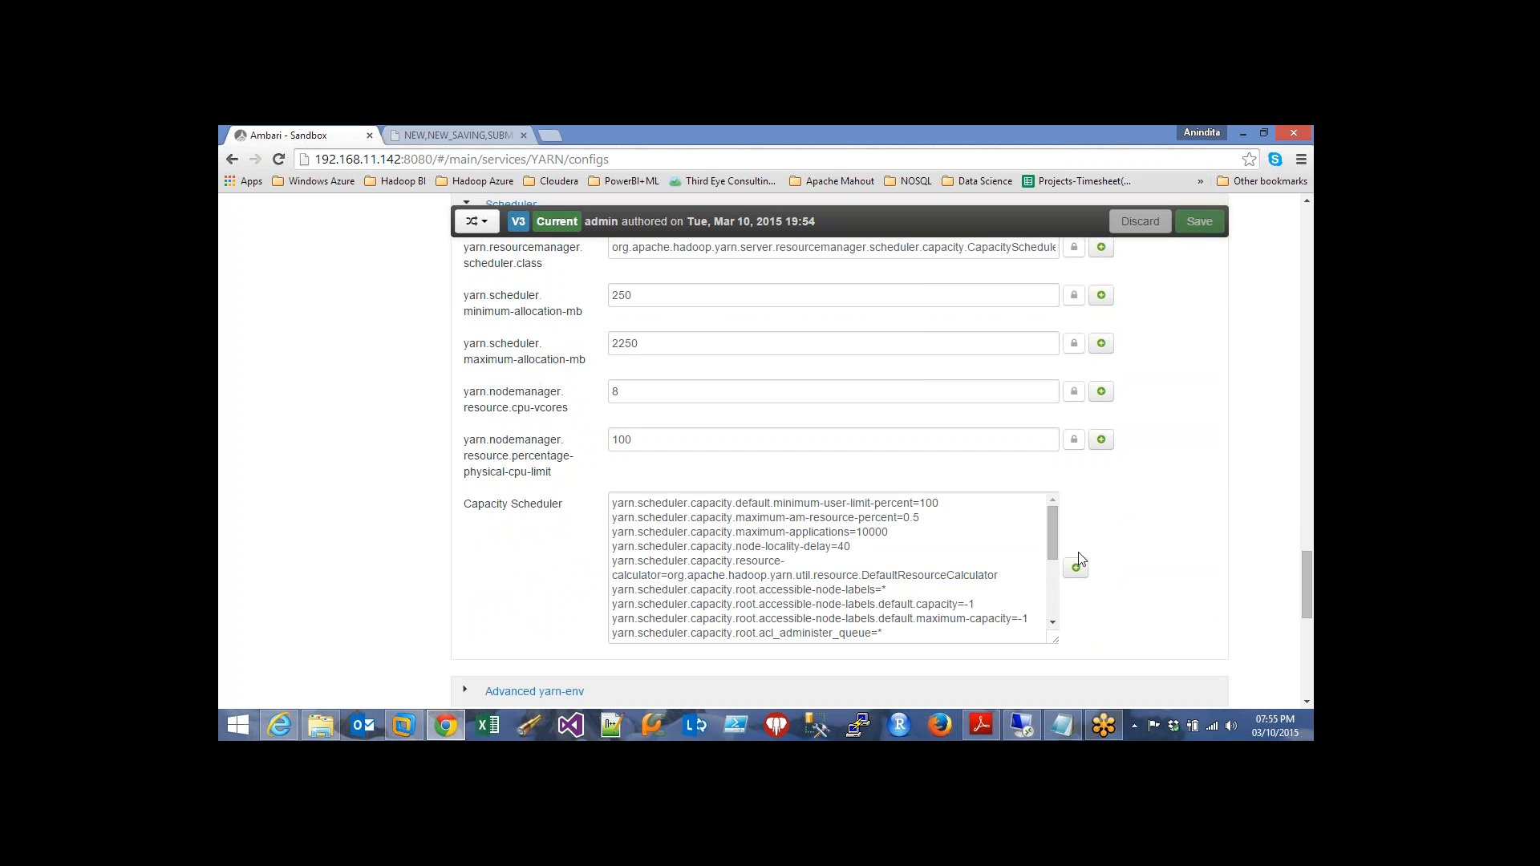
drag(1053, 532, 1050, 498)
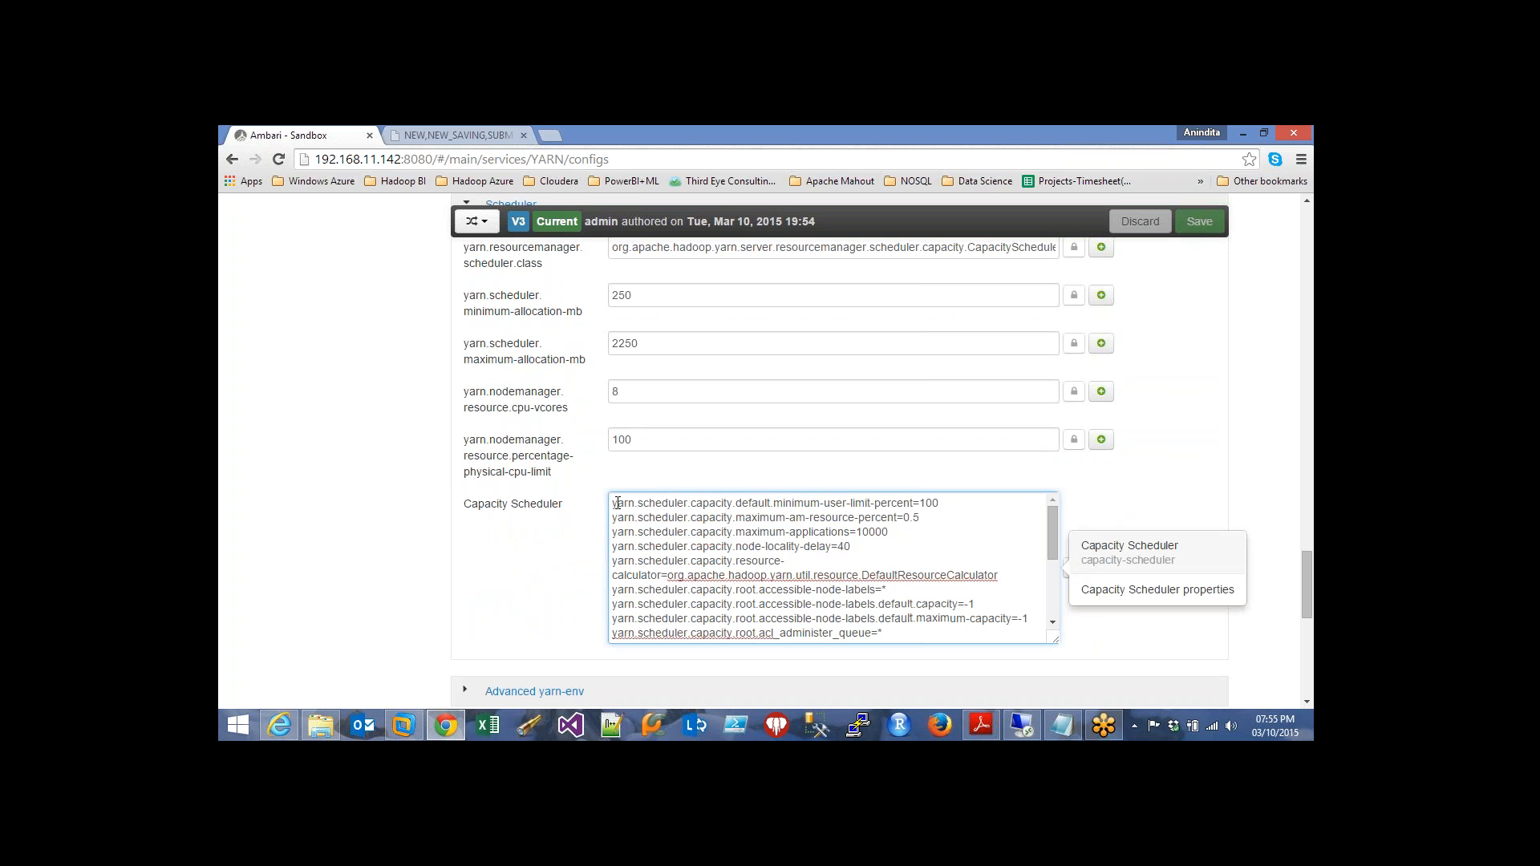
click(1062, 726)
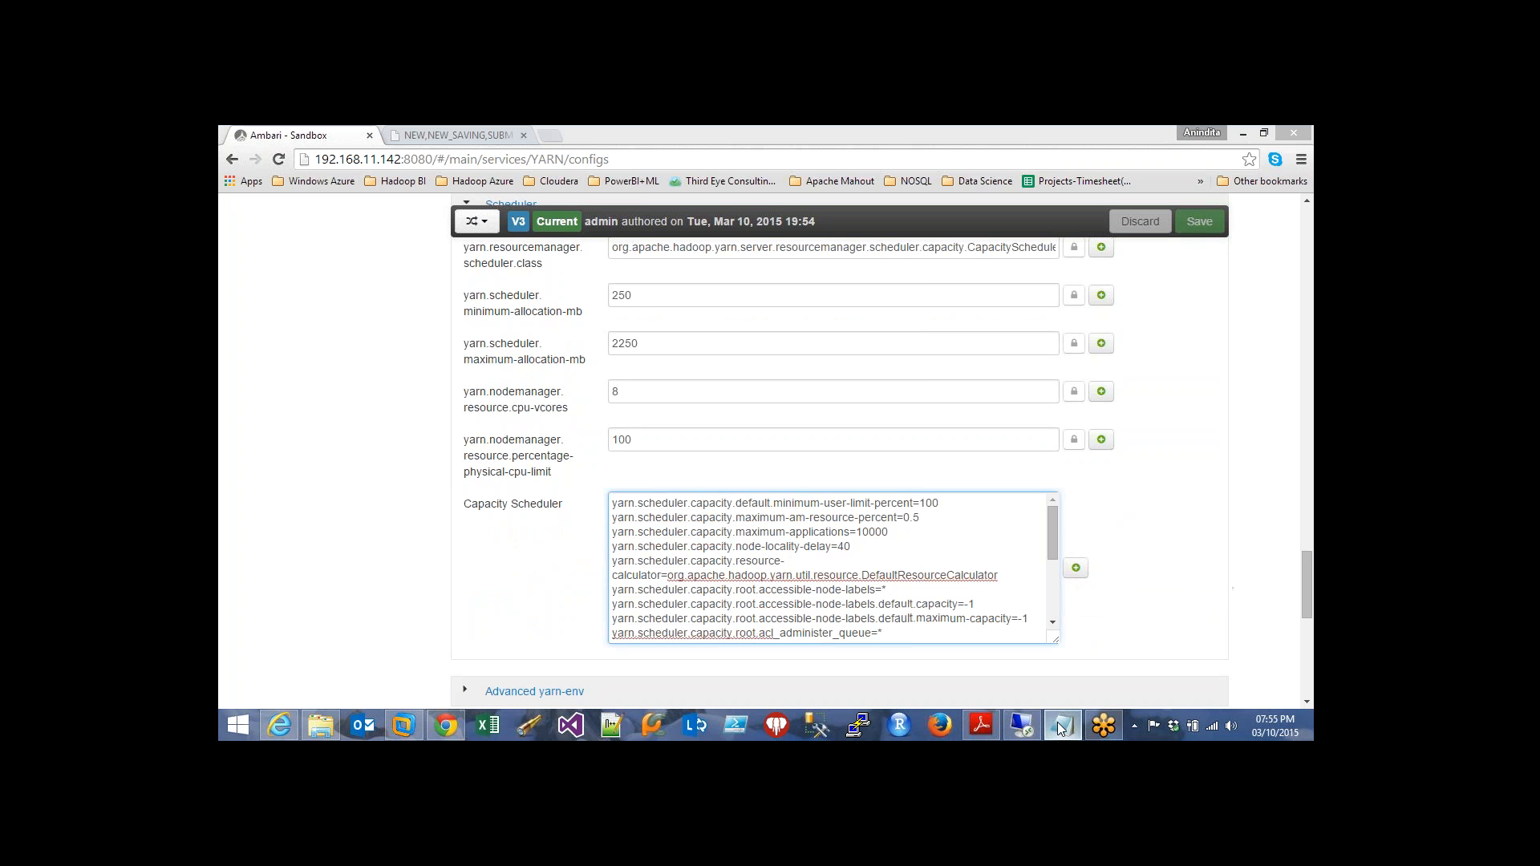
key(ctrl+a)
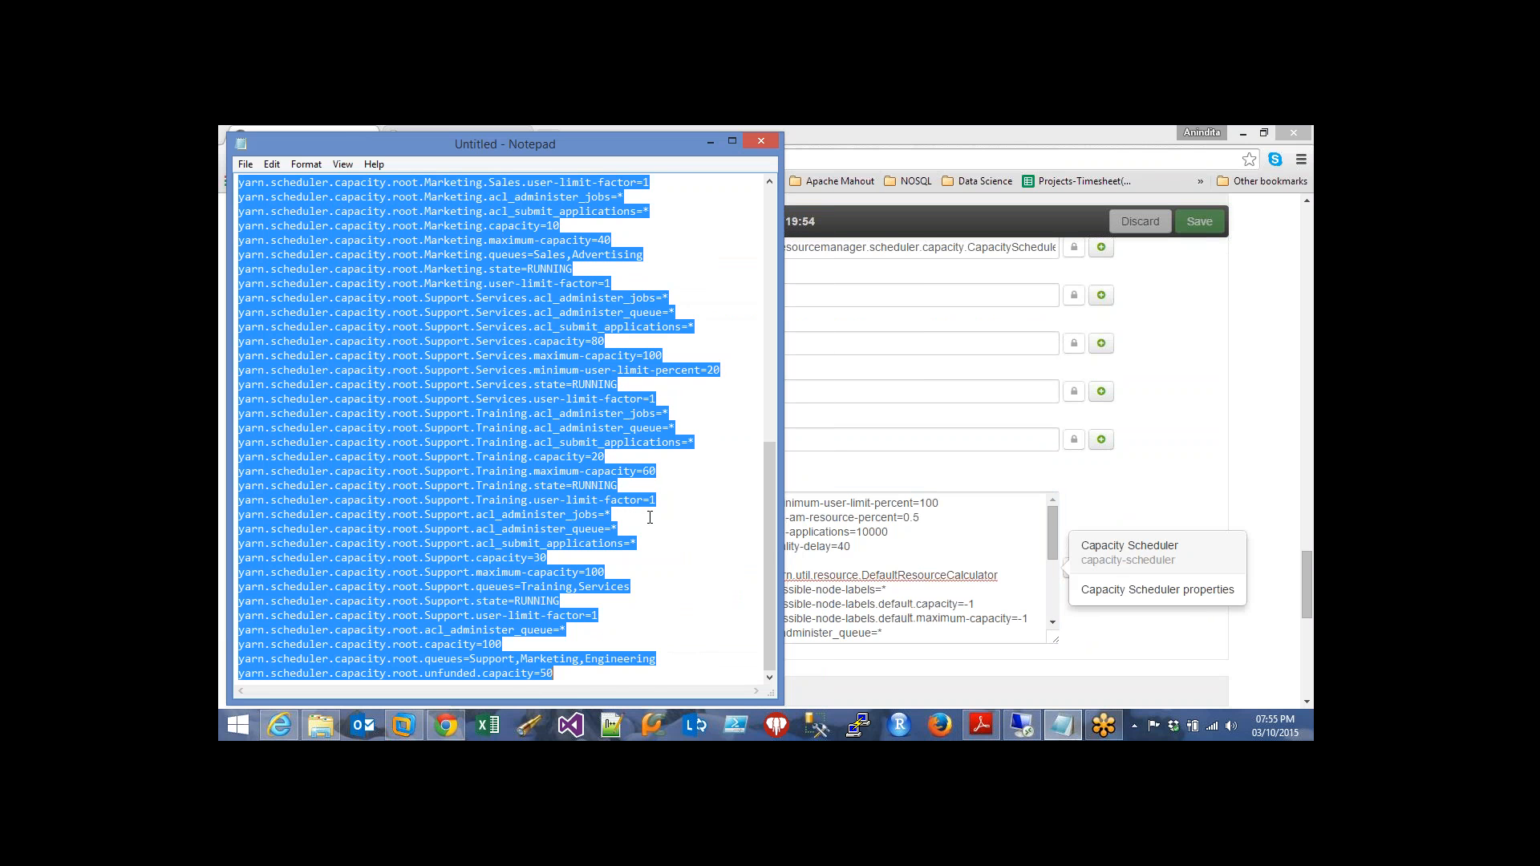
click(732, 141)
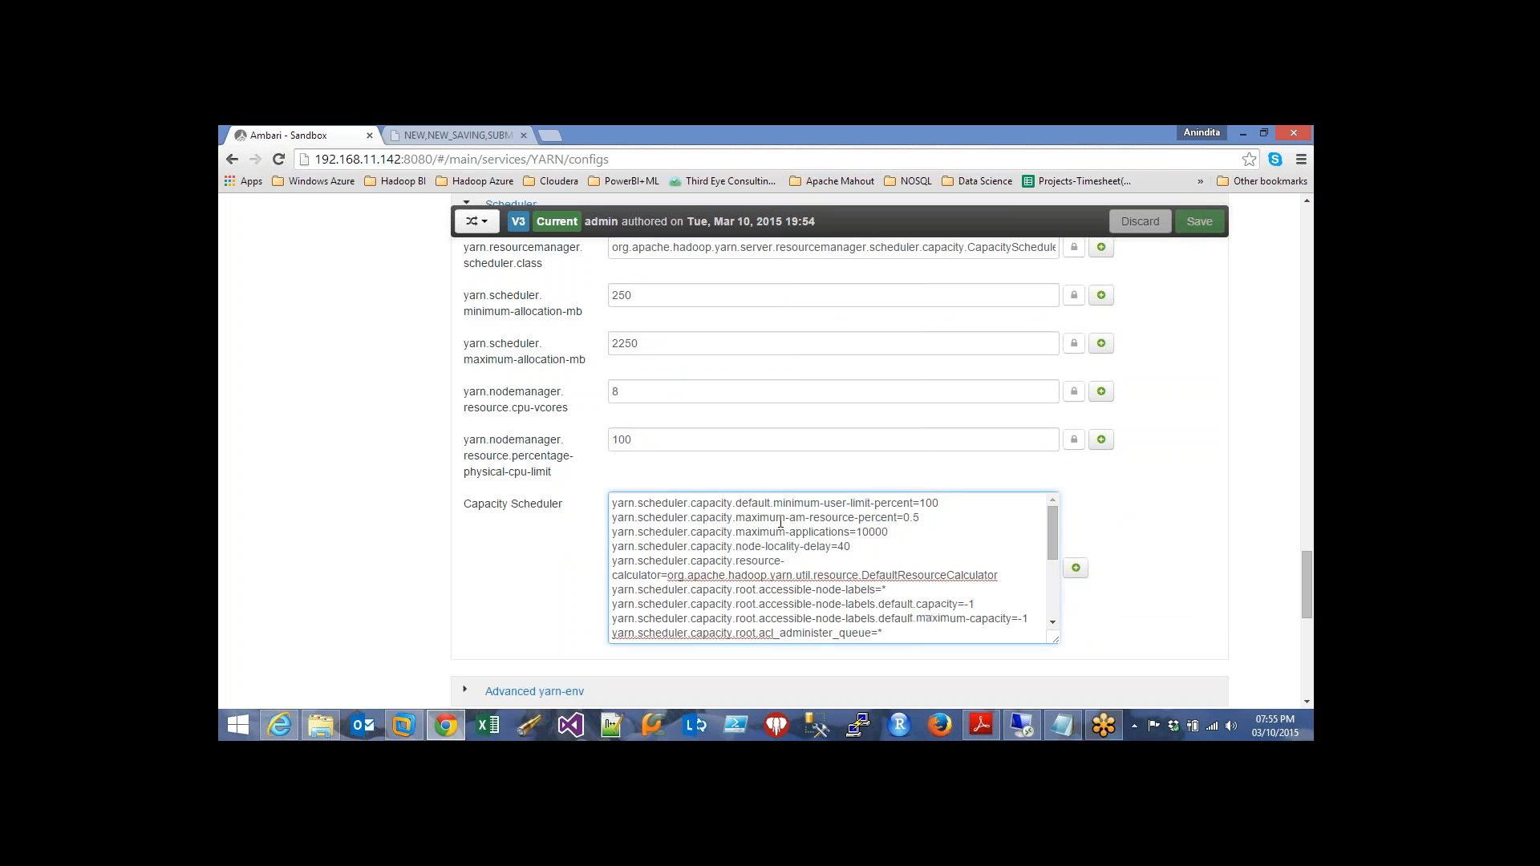
Replace the Capacity Scheduler contents with the pasted Support, Marketing and Engineering queue configuration
key(ctrl+a)
click(850, 608)
drag(609, 504, 907, 654)
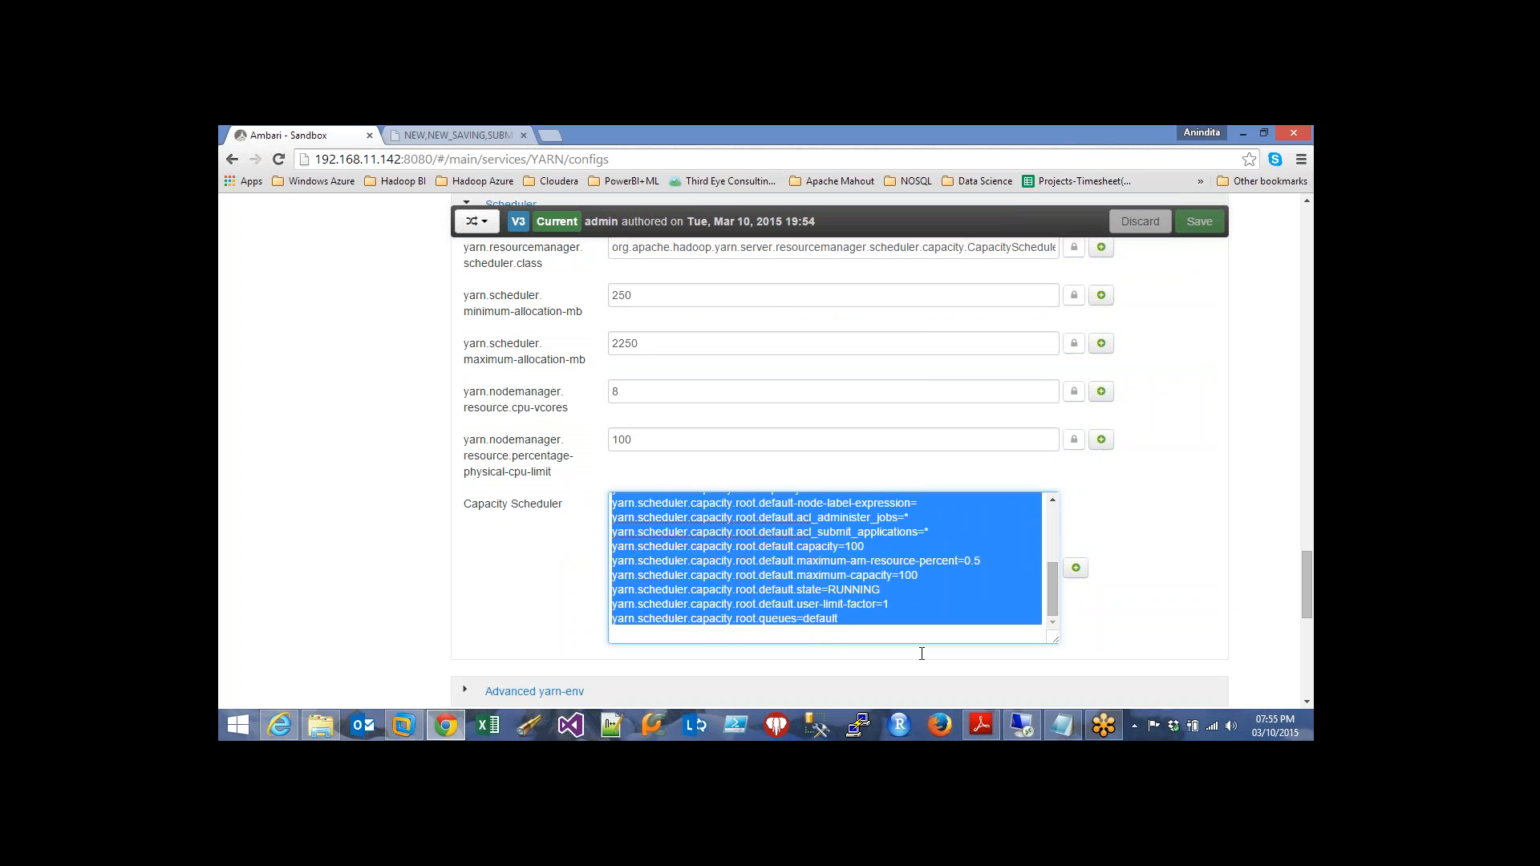
key(BackSpace)
key(ctrl+v)
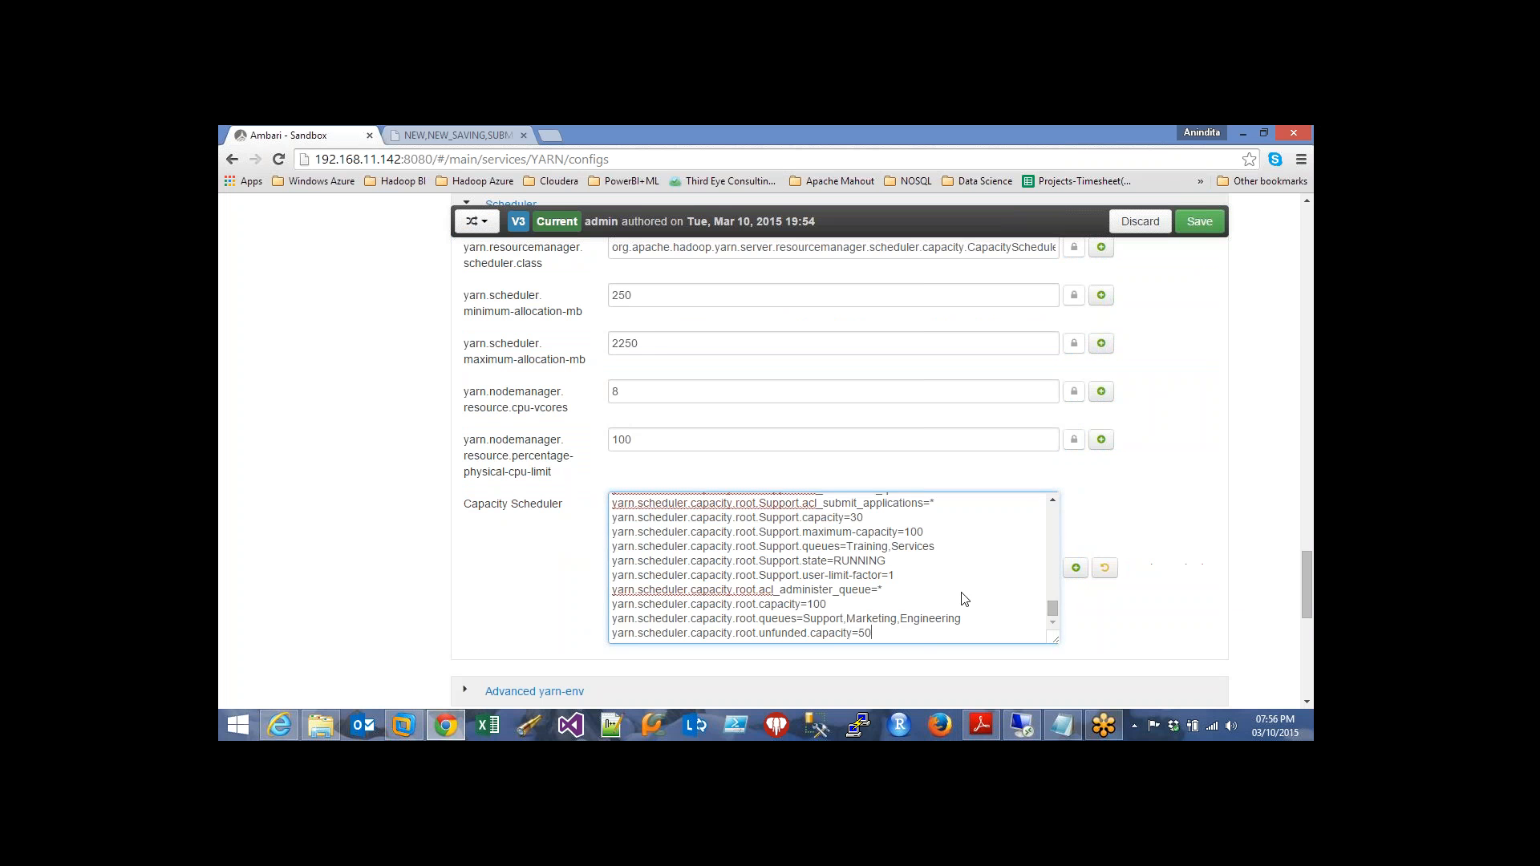
click(986, 591)
Restart all YARN components from the top of the configs page and confirm
scroll(1239, 543, up, 20)
scroll(1239, 543, up, 15)
click(1160, 299)
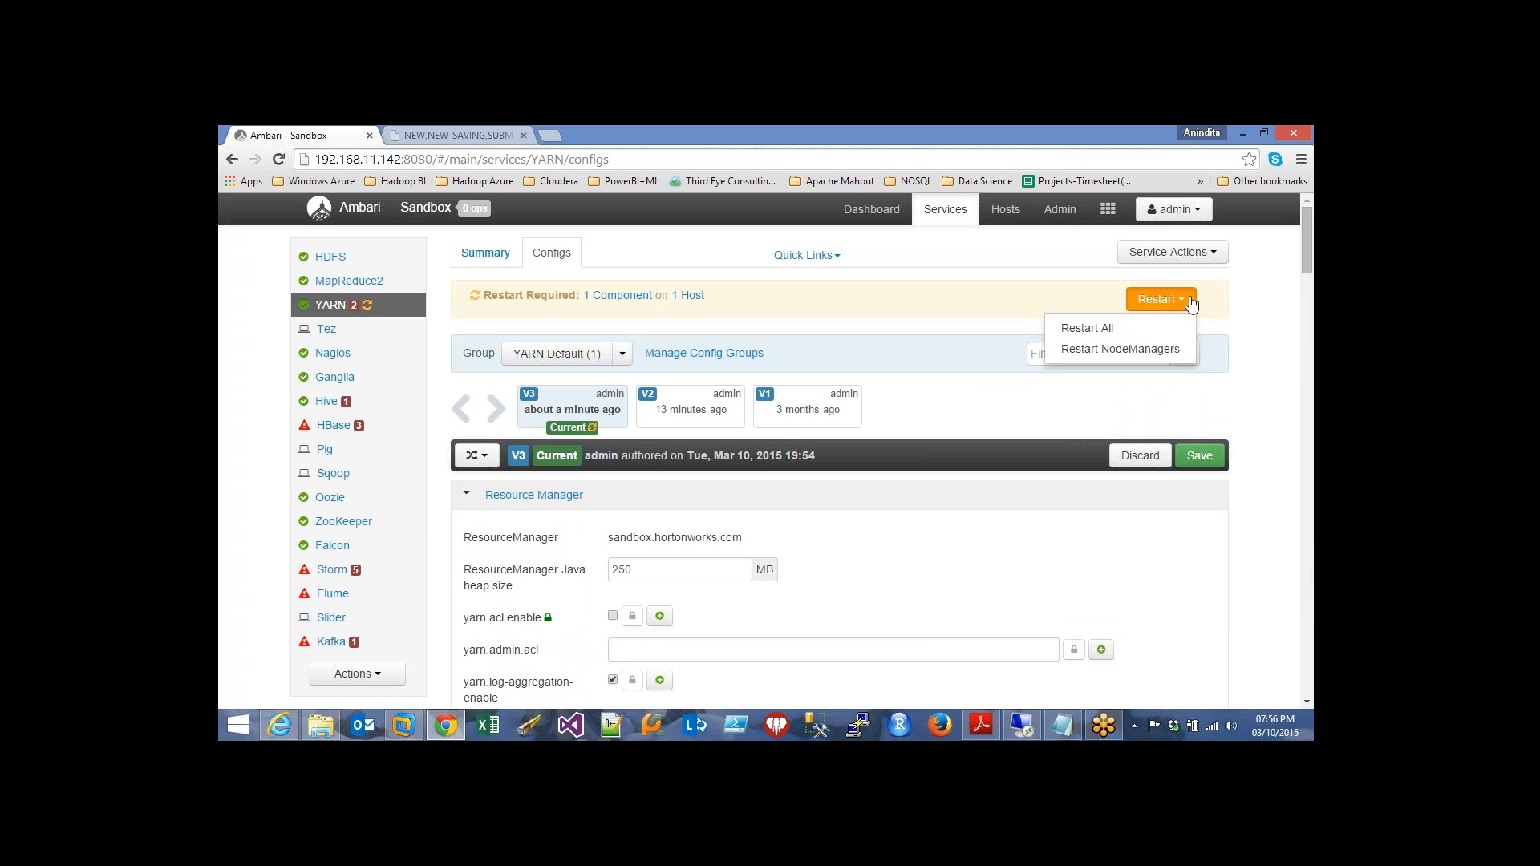
click(1127, 332)
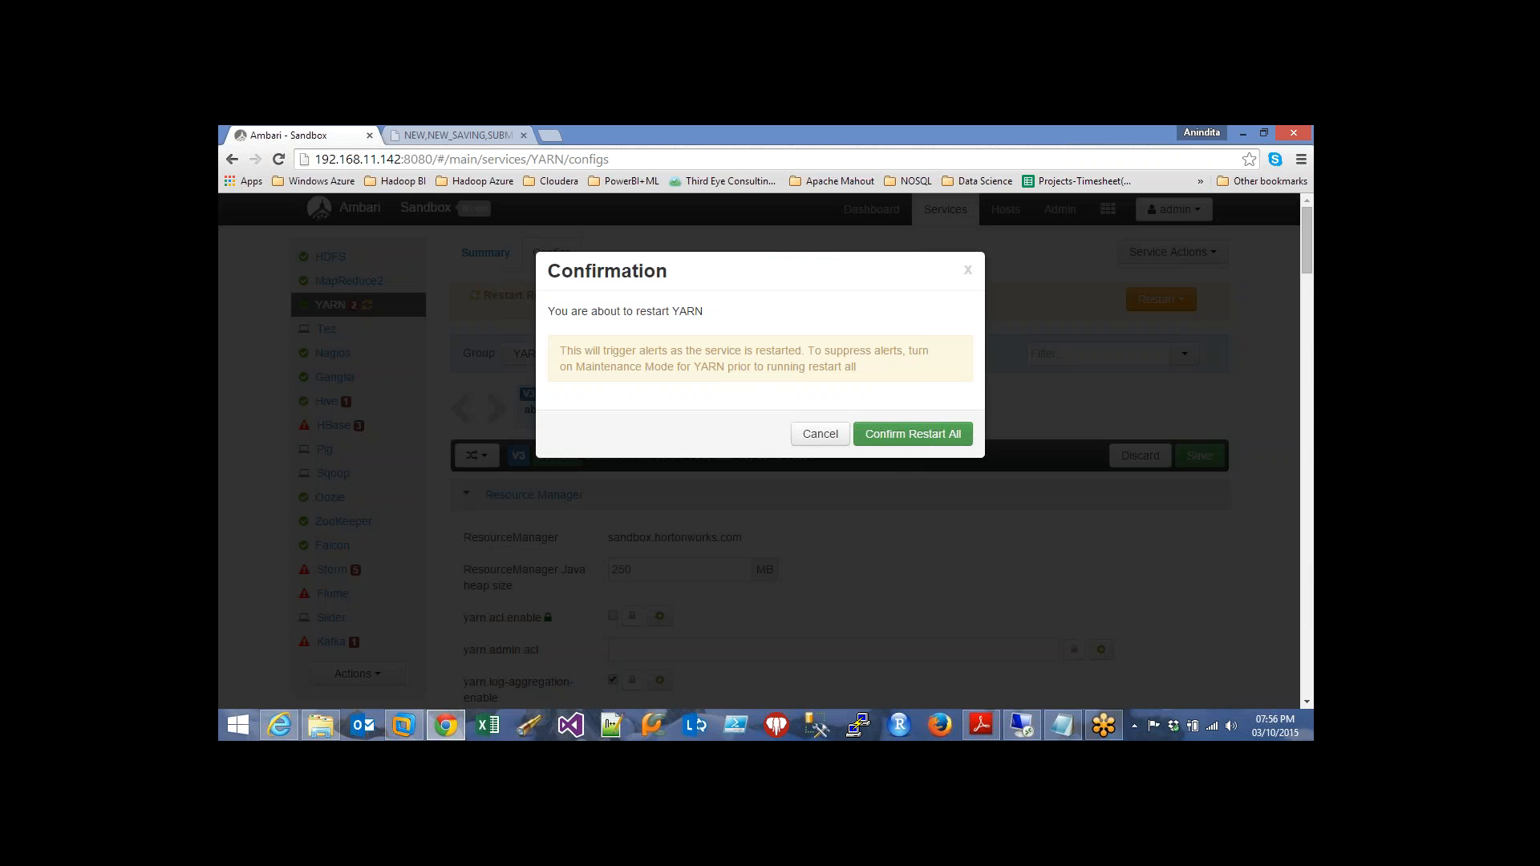
click(892, 433)
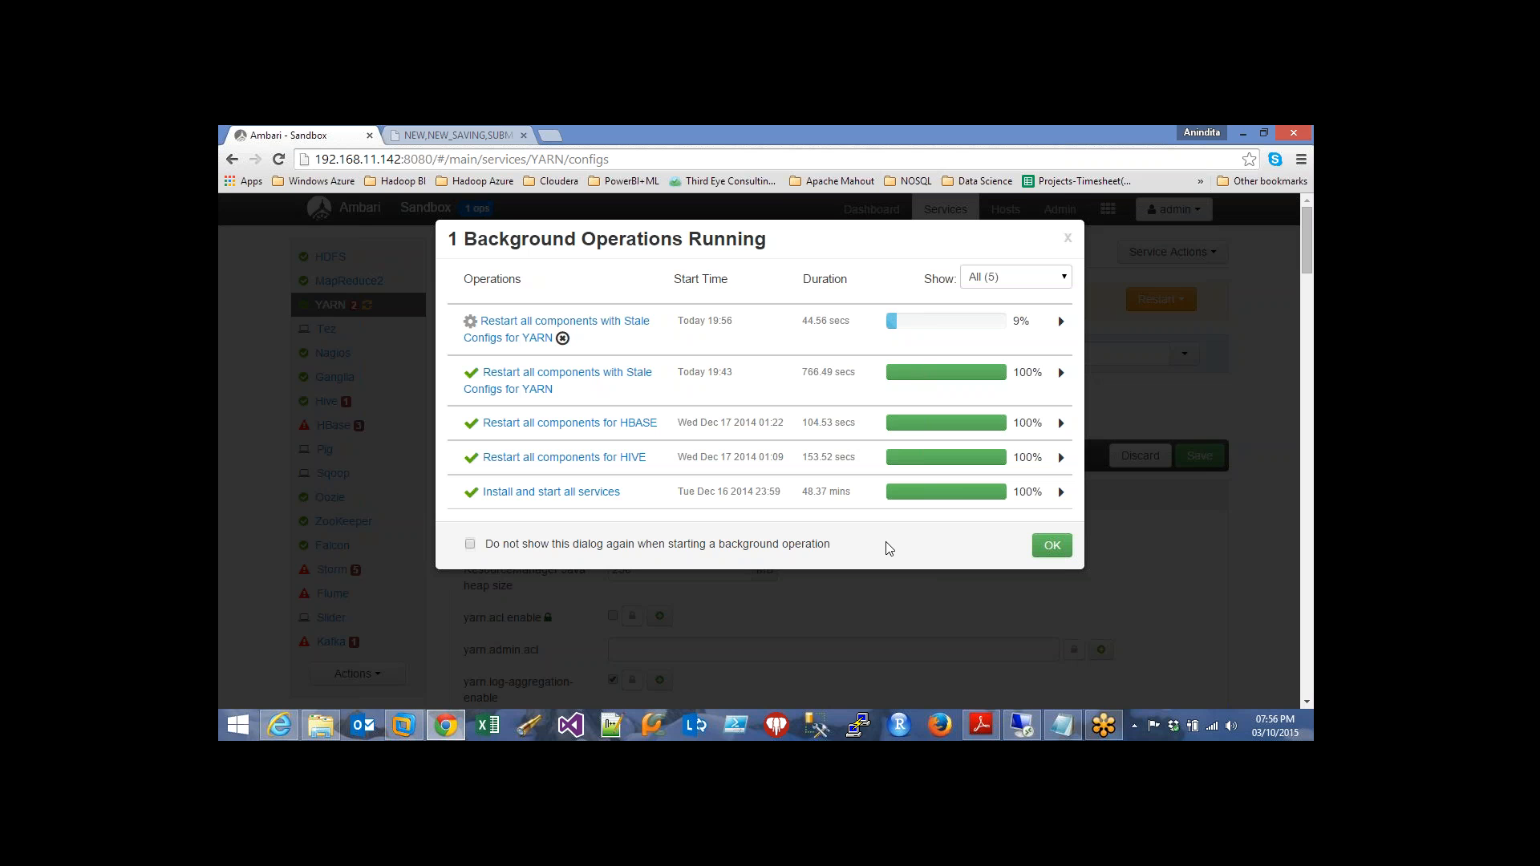
Keep the operations filter on all operations and close the Background Operations list
click(1067, 279)
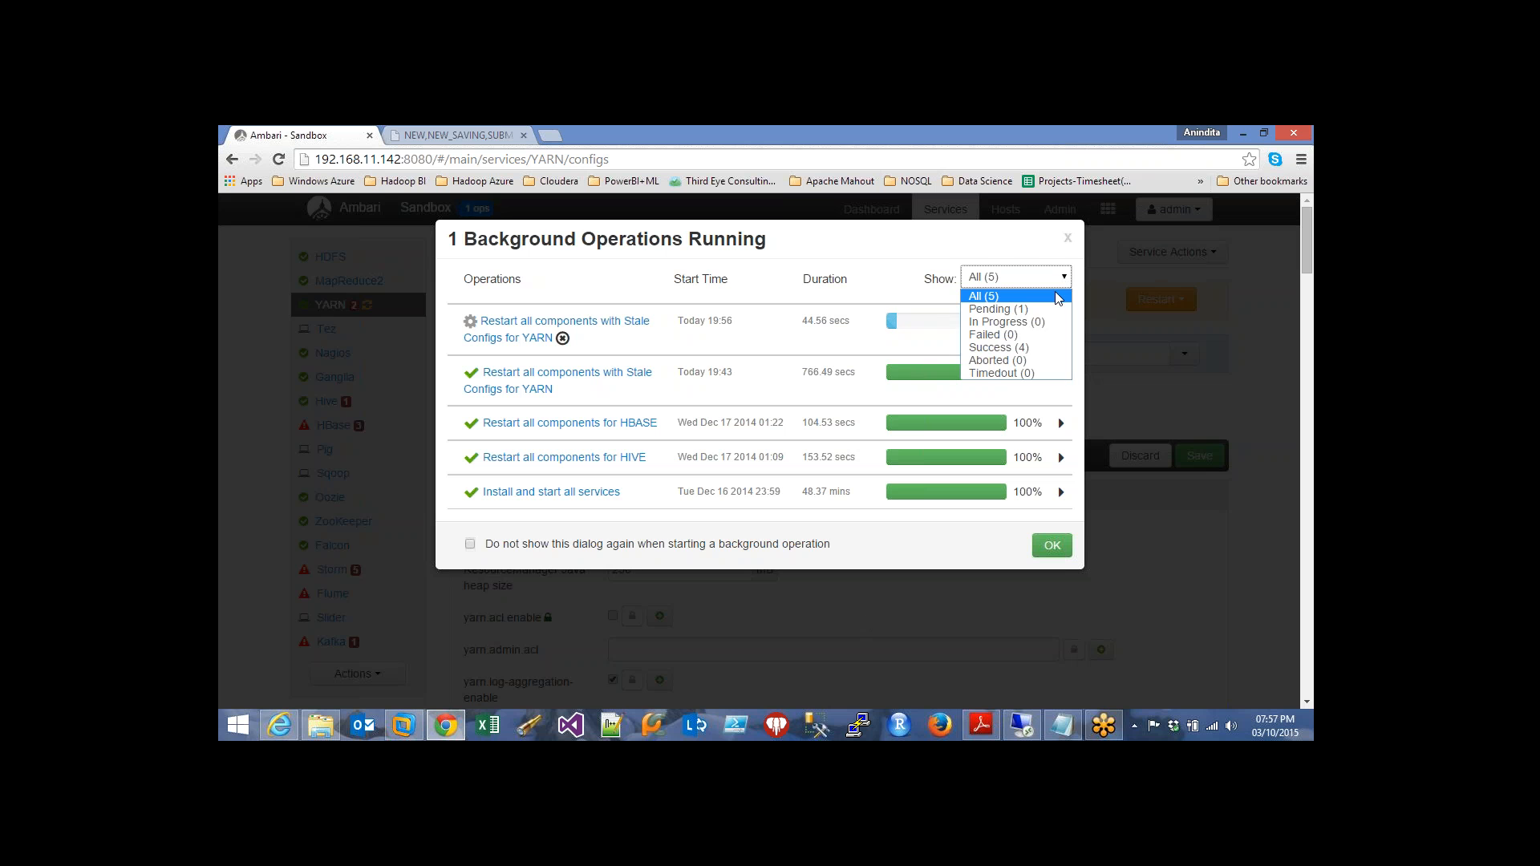
click(1060, 296)
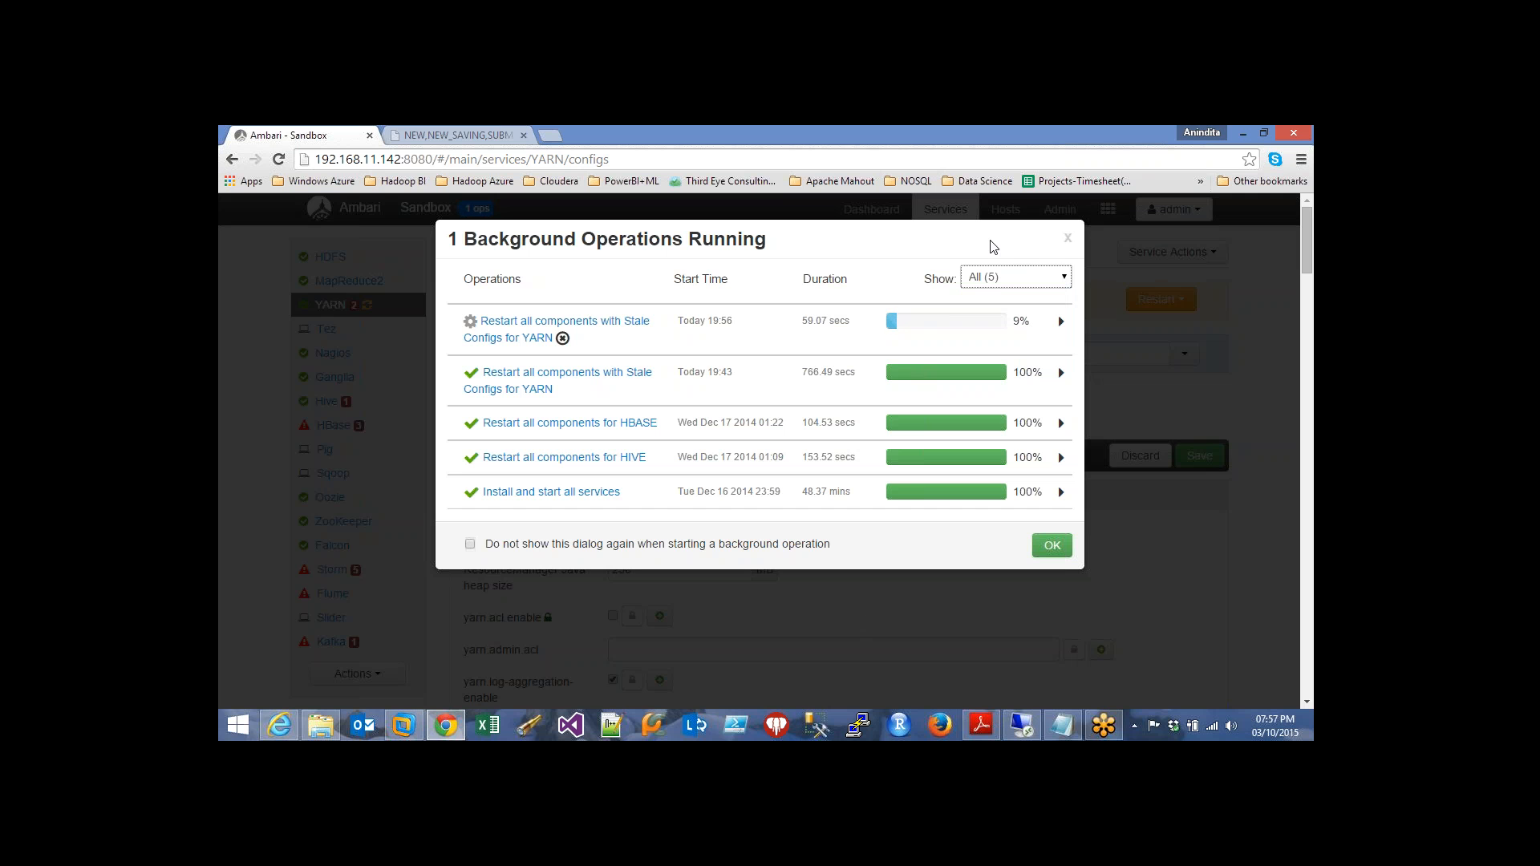
click(1066, 242)
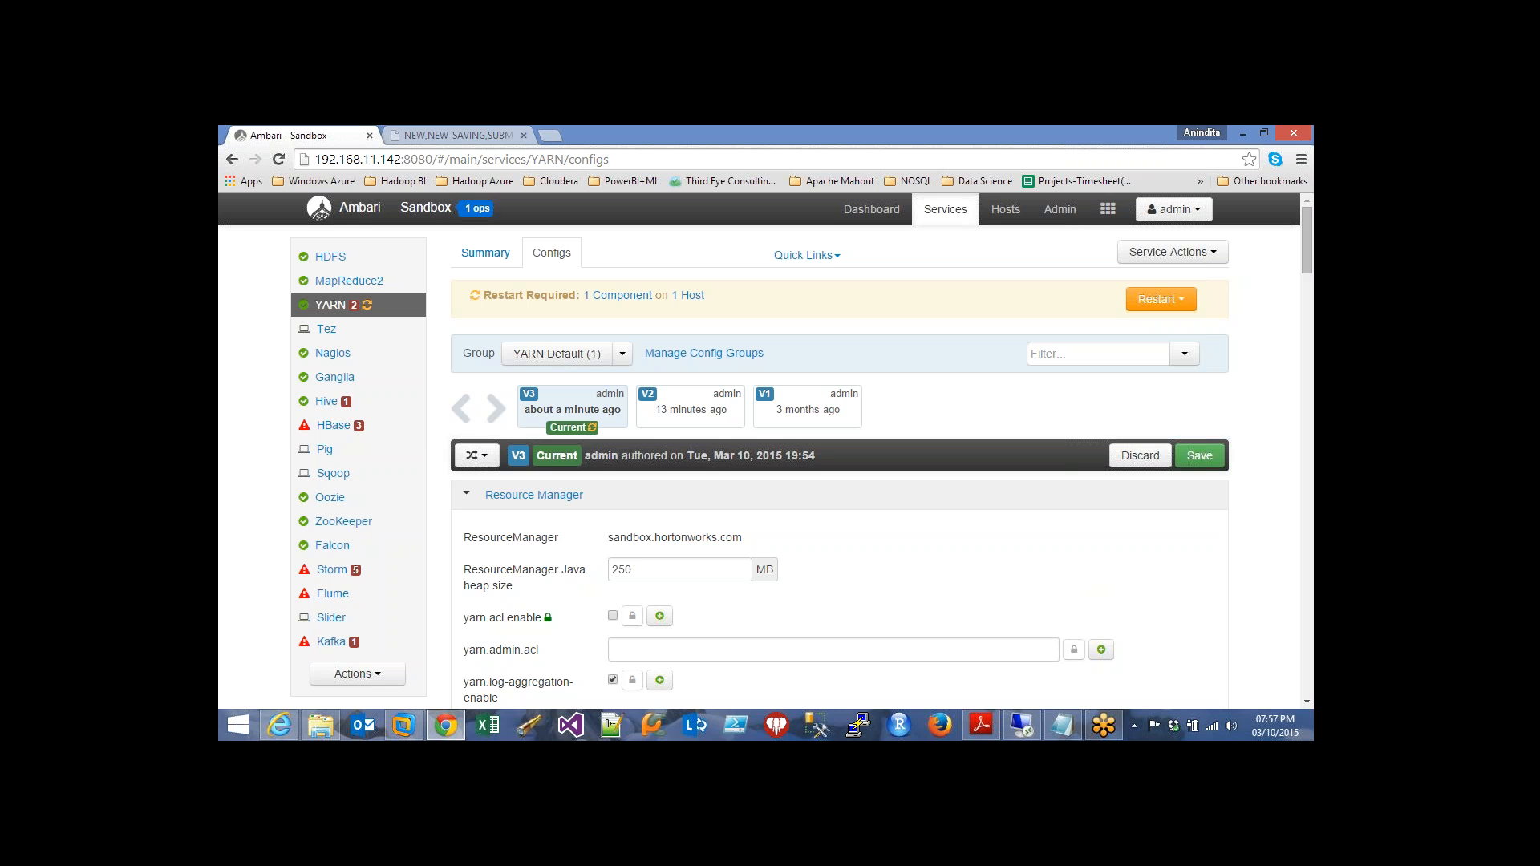
Change the ResourceManager Java heap size from 250 to 512 MB
click(659, 568)
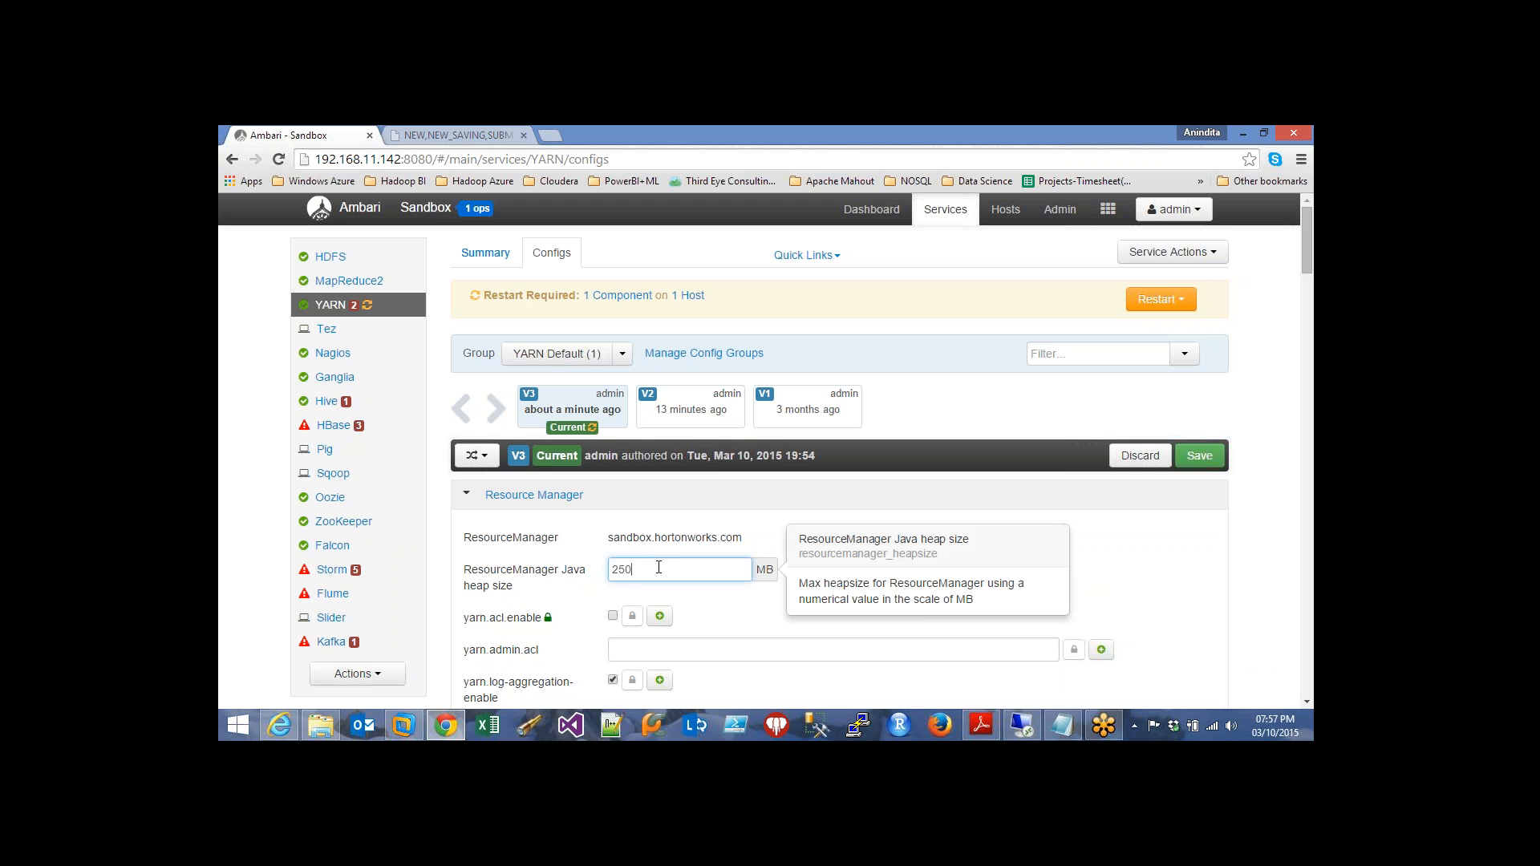
key(BackSpace)
key(BackSpace)
key(BackSpace)
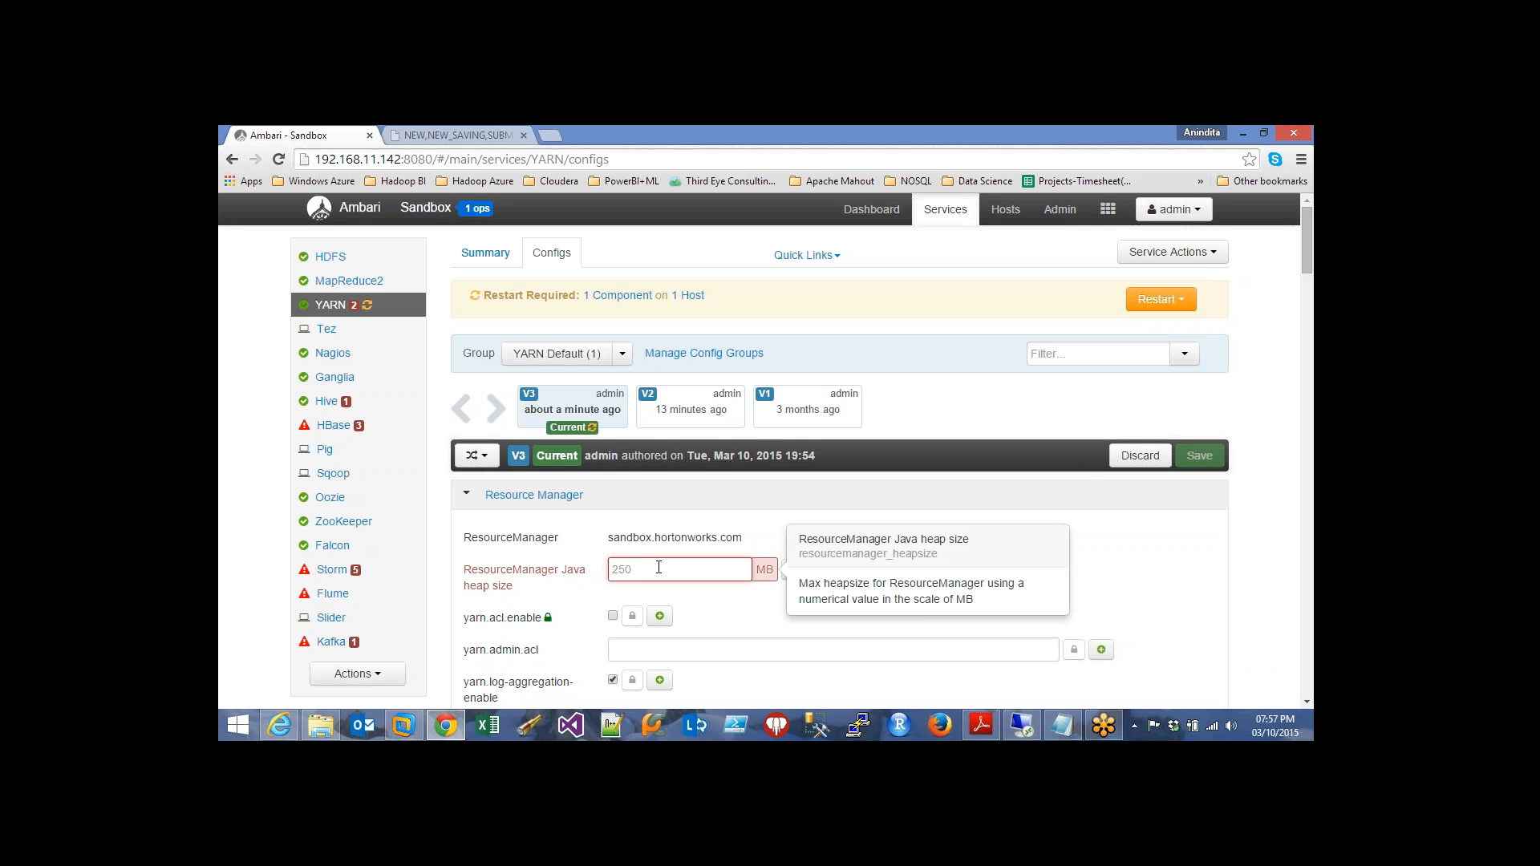
text(512)
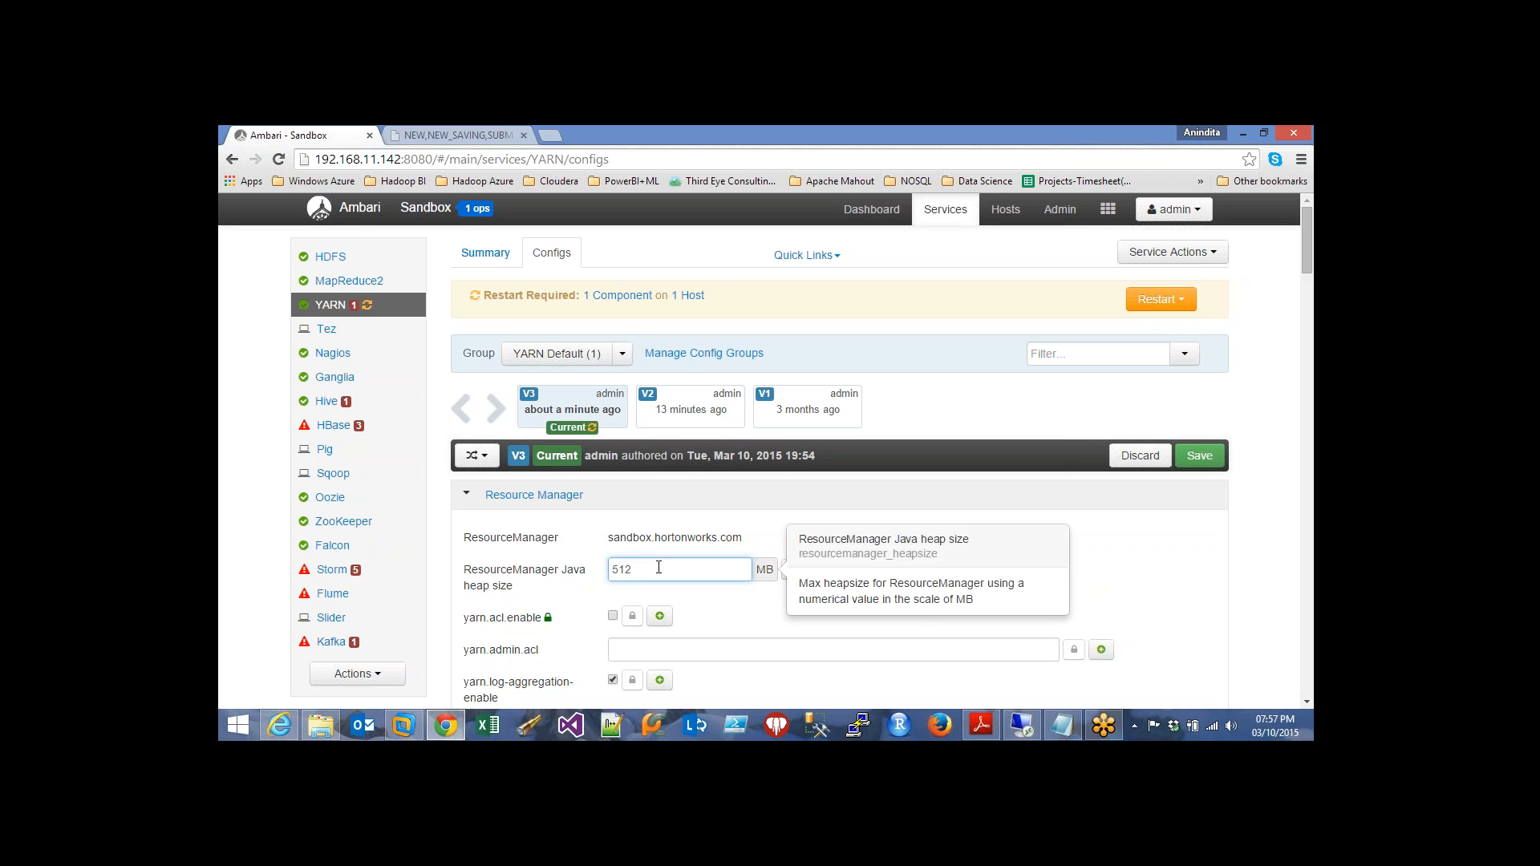
Save with note 'ResourceManager Java heap size changed', proceeding past the minimum-allocation warning
click(1202, 457)
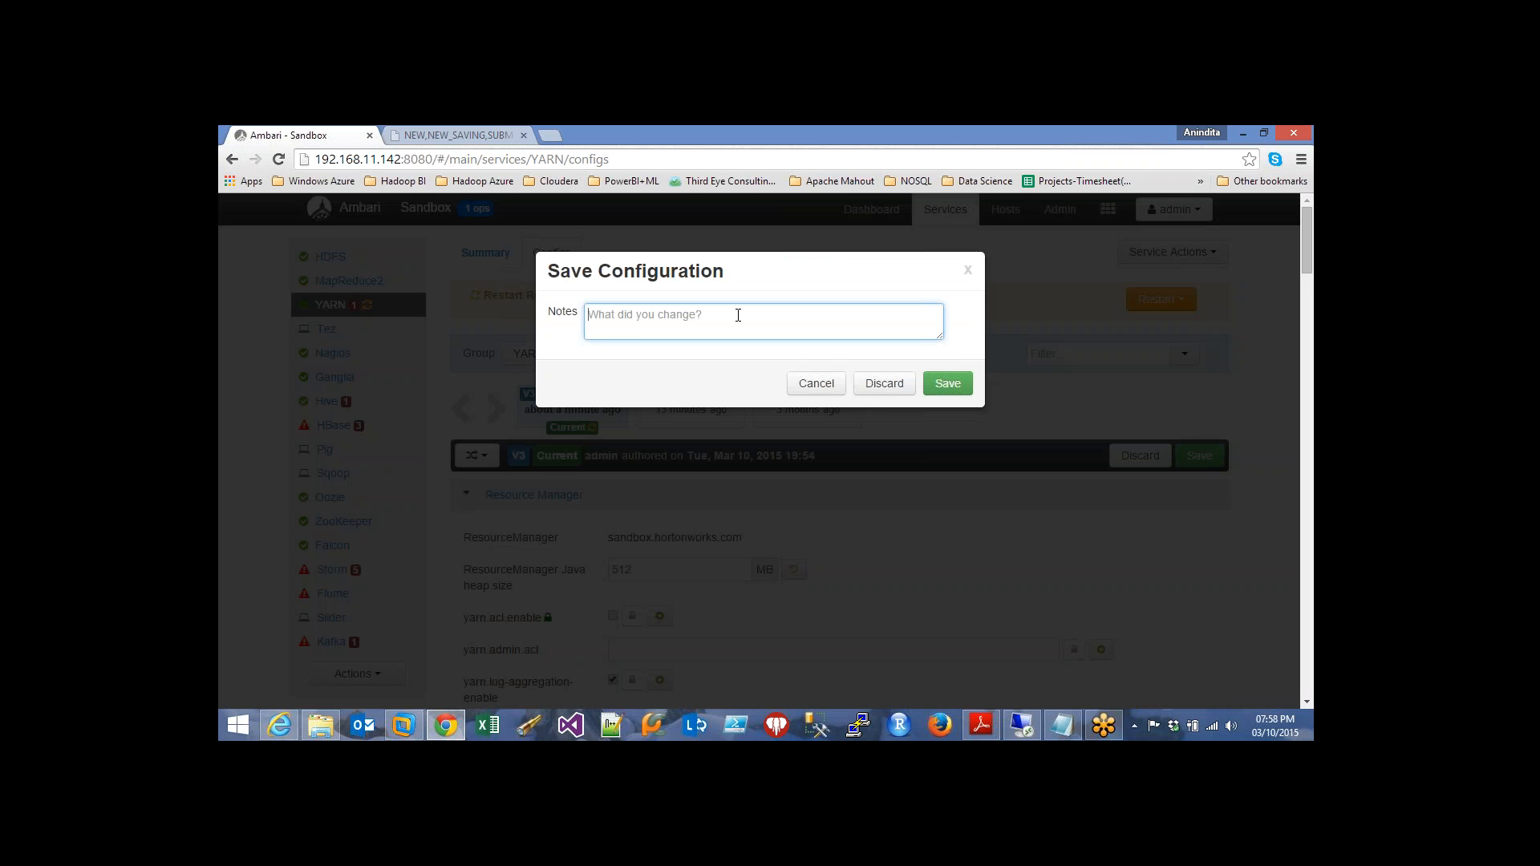
text(ResourceManager Java heap si)
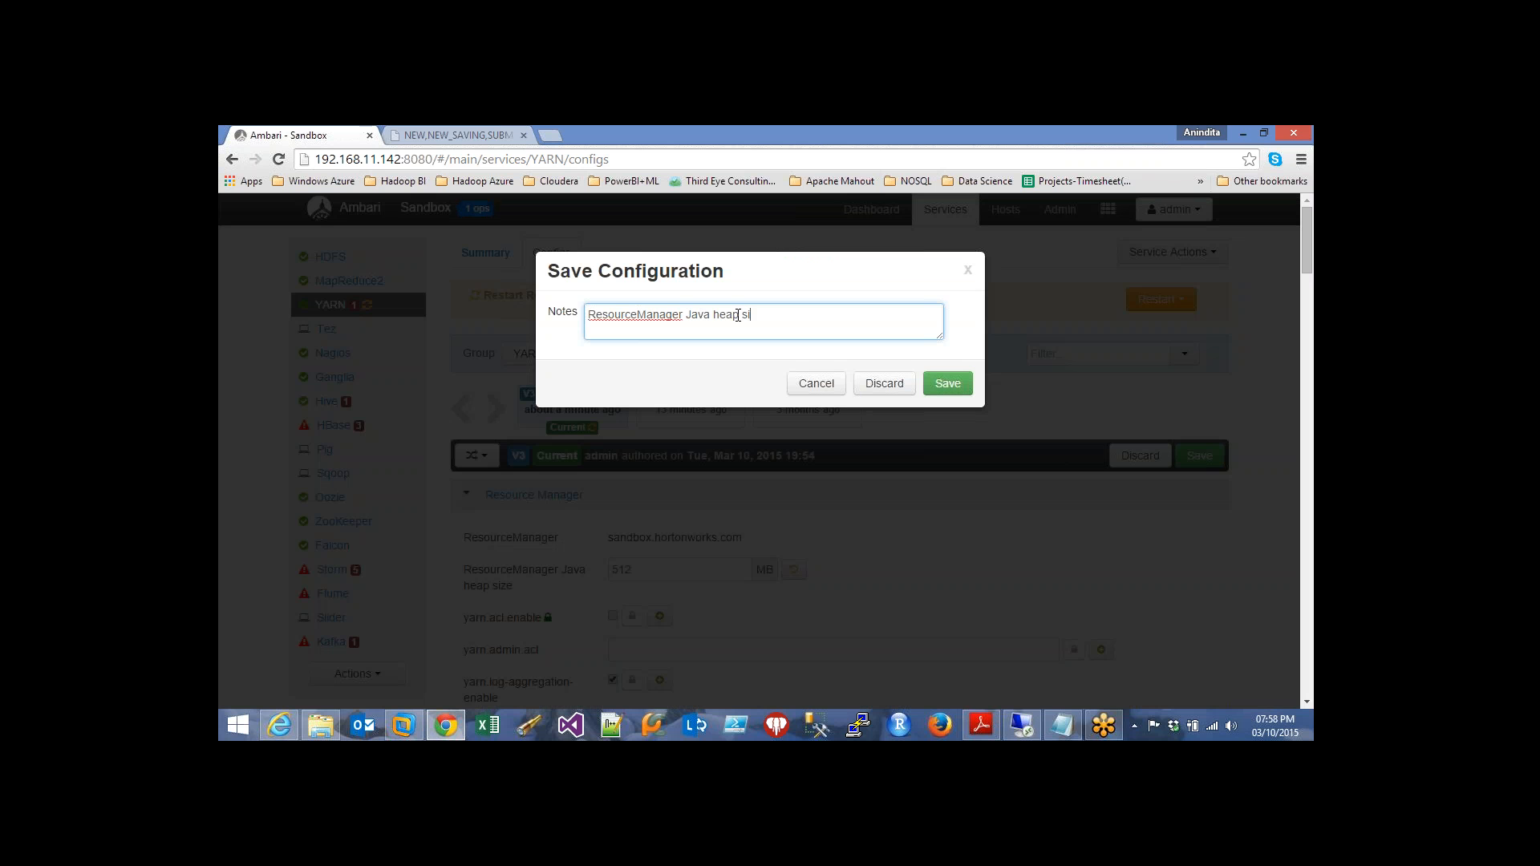
text(ze changed)
click(948, 383)
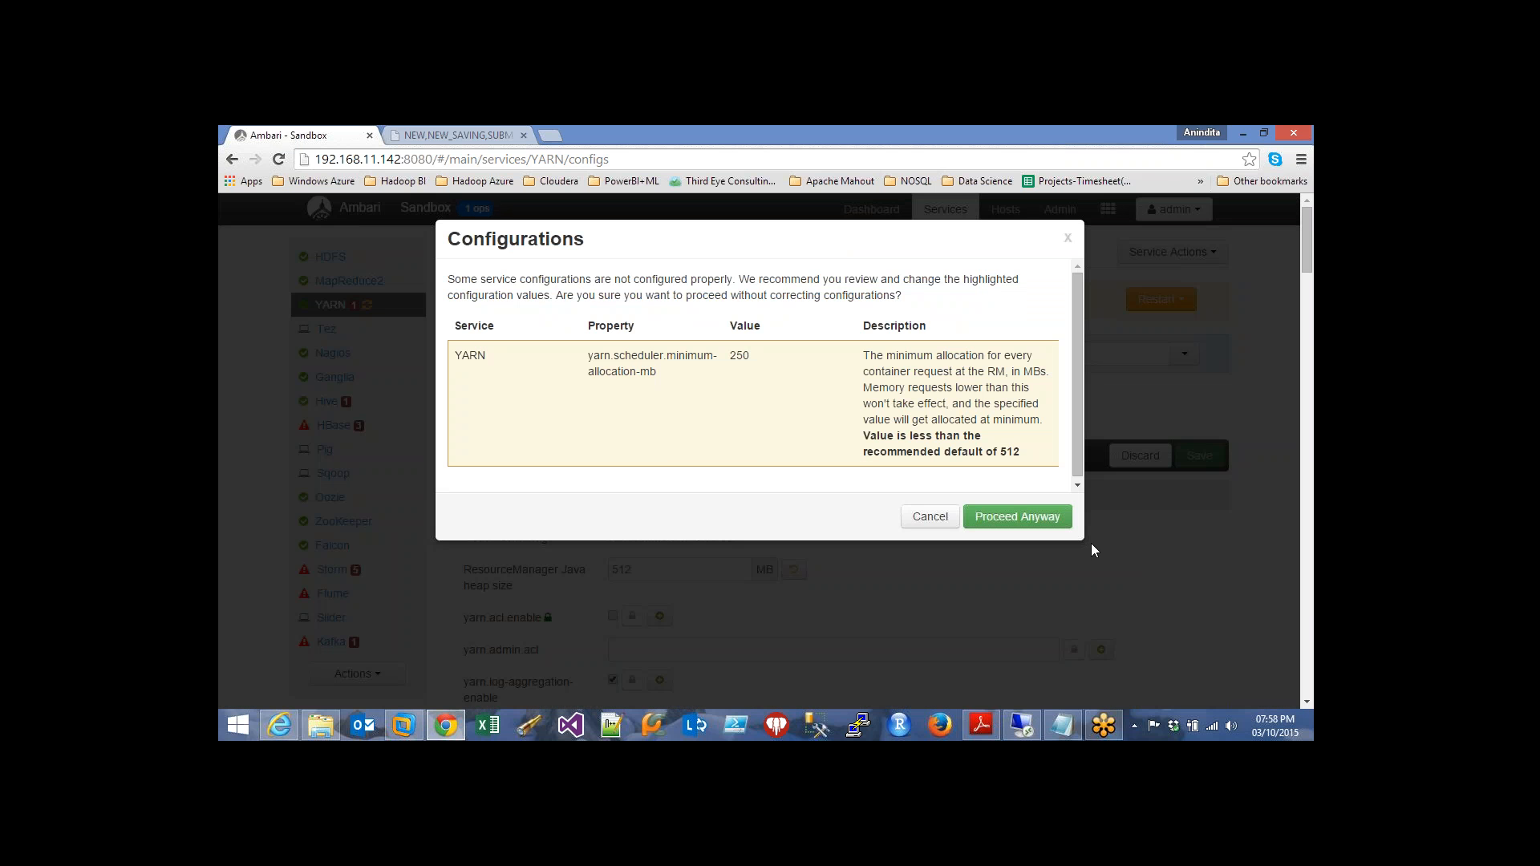
click(1018, 517)
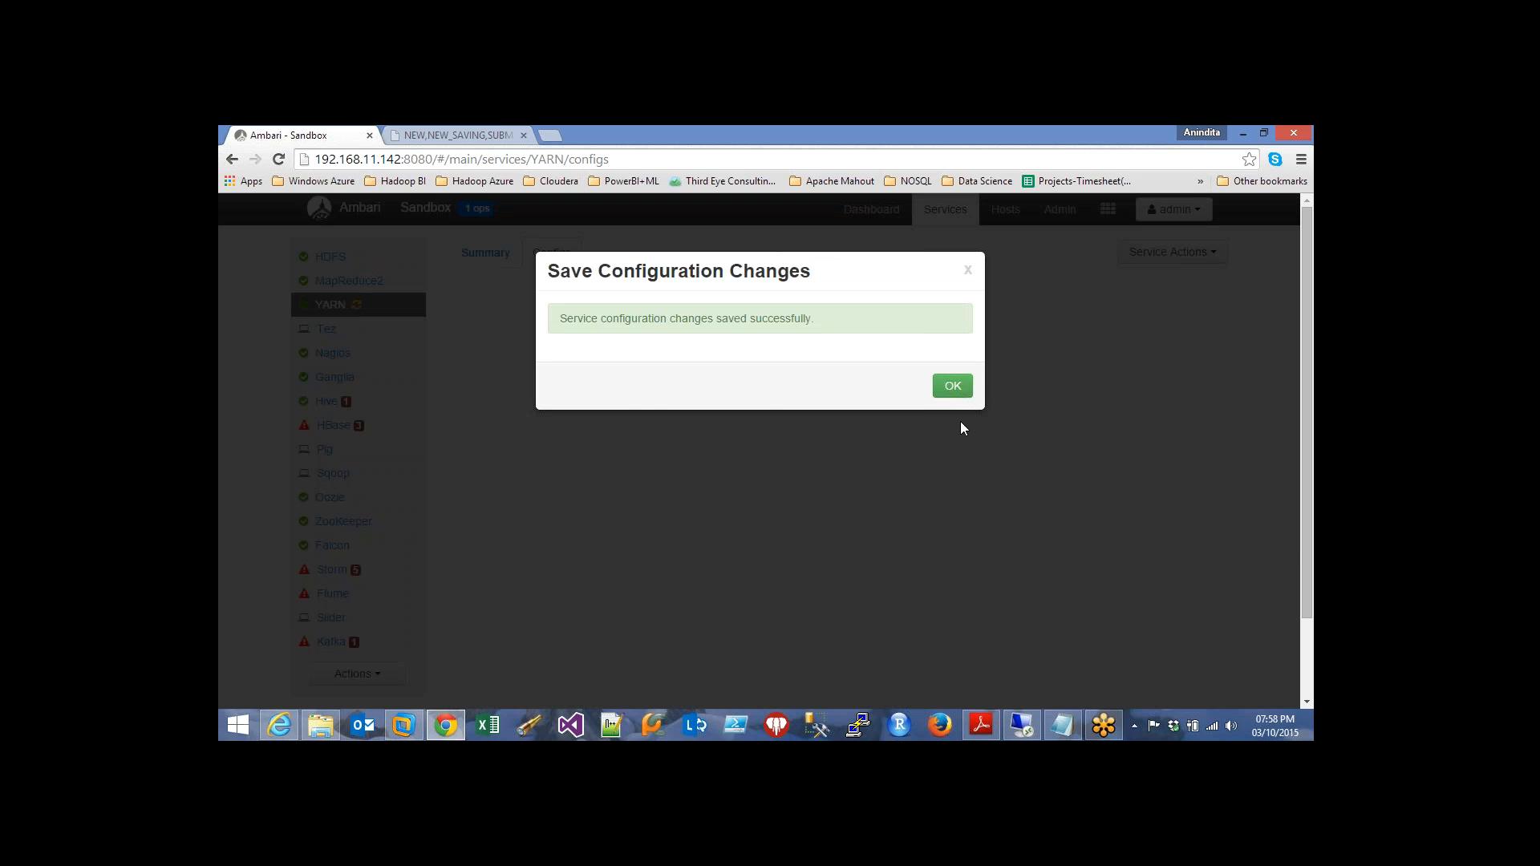
click(953, 386)
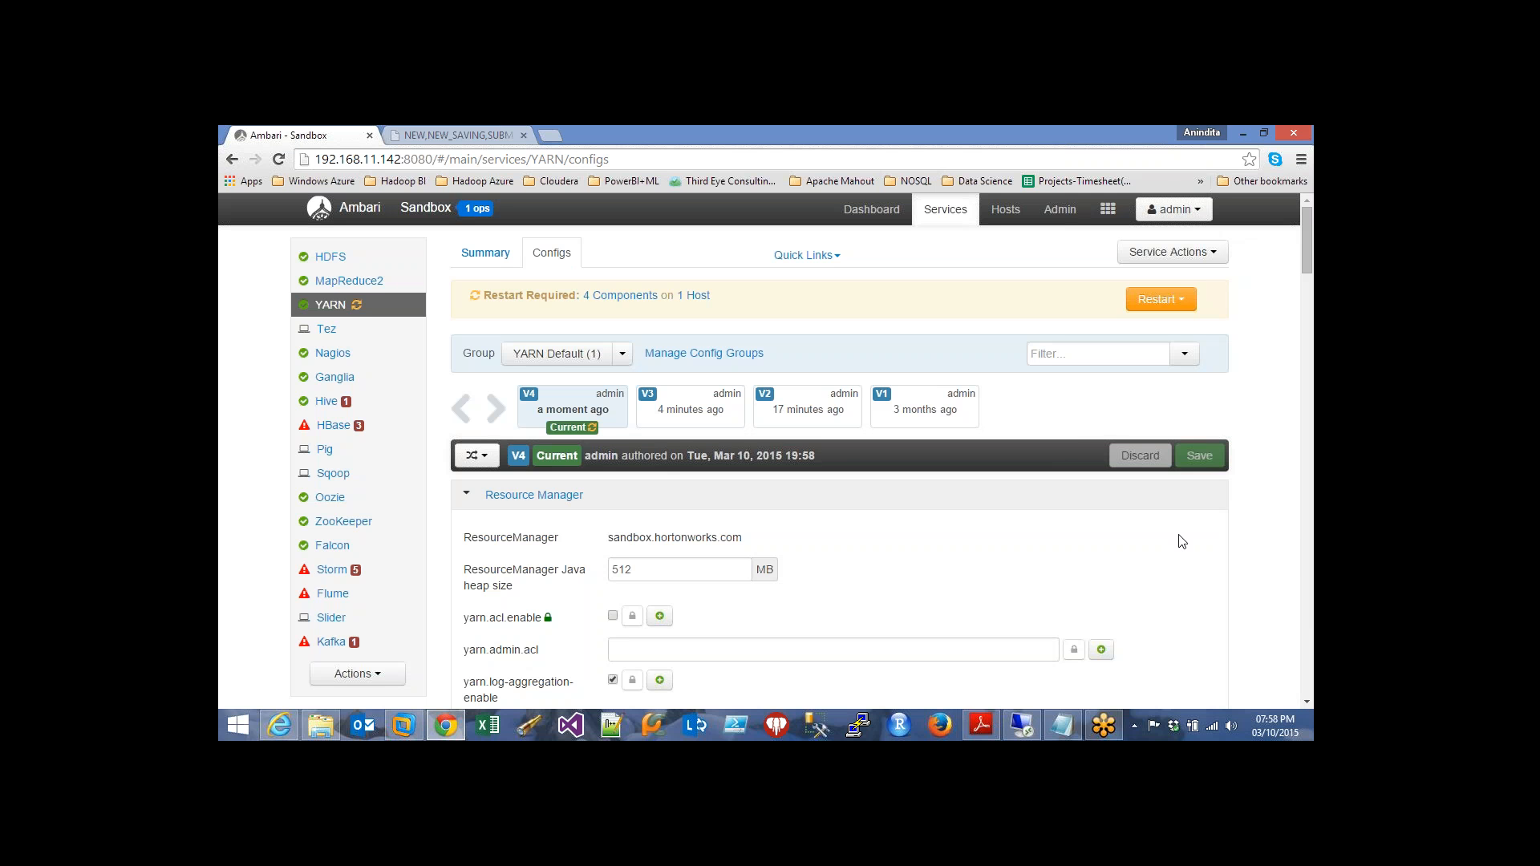
Check the version list, then confirm another Restart All of YARN and close the operations list
click(484, 463)
mouse_move(618, 519)
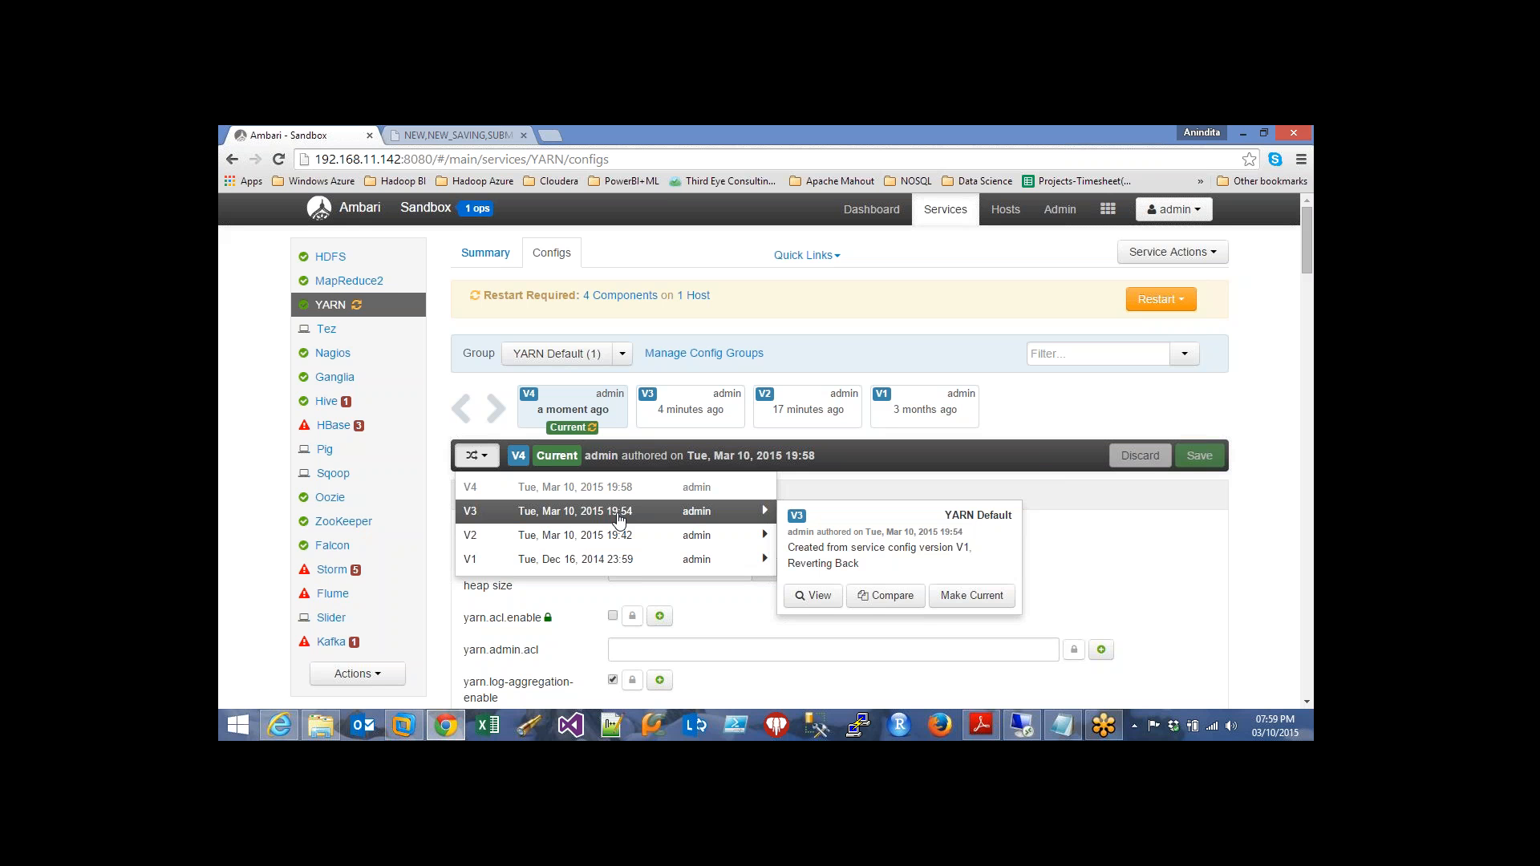
click(1181, 303)
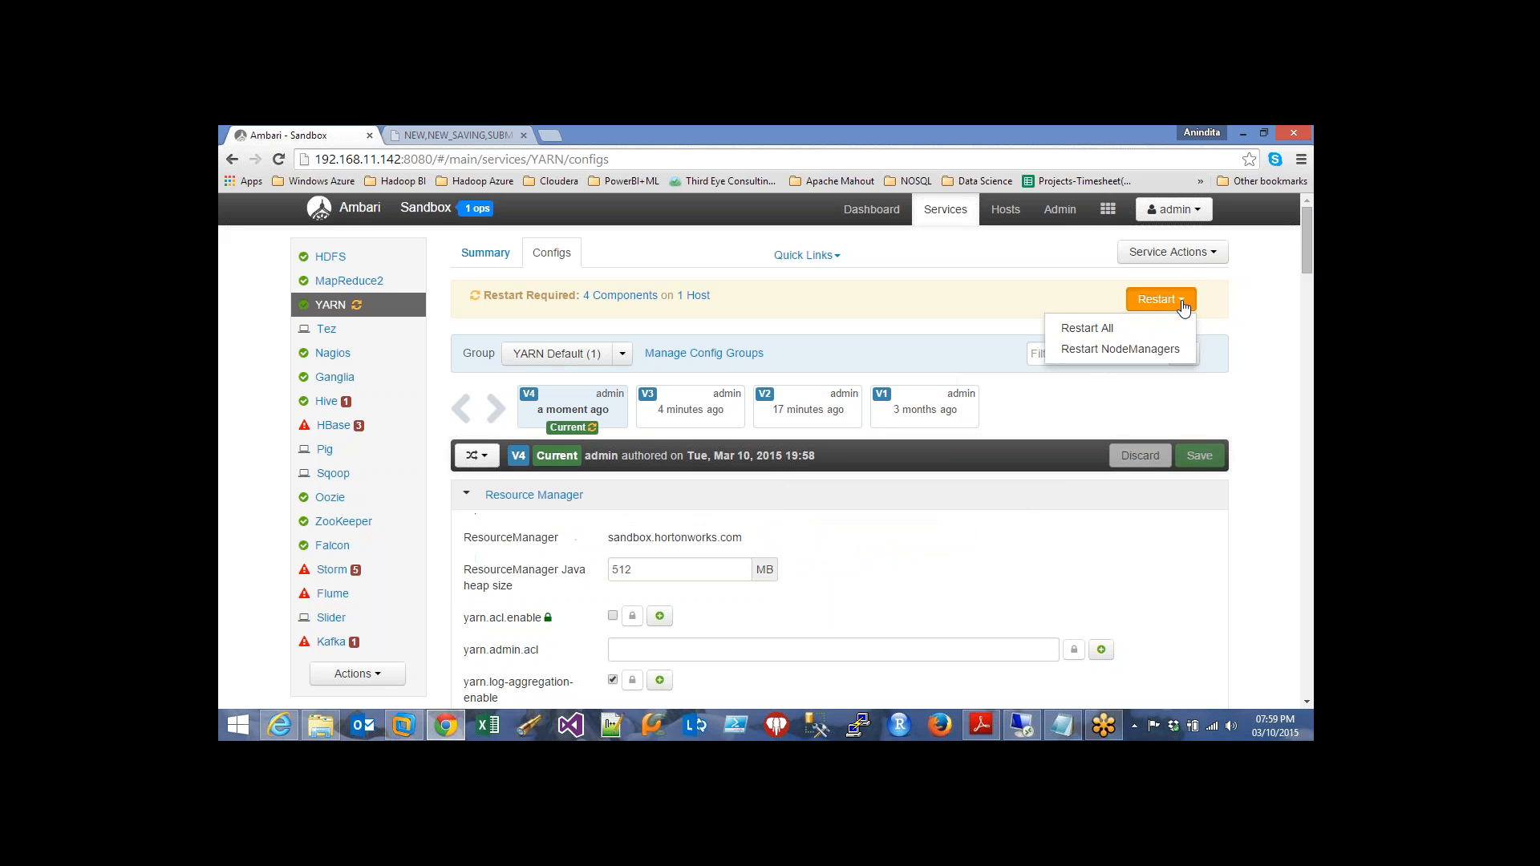
click(1106, 328)
click(905, 435)
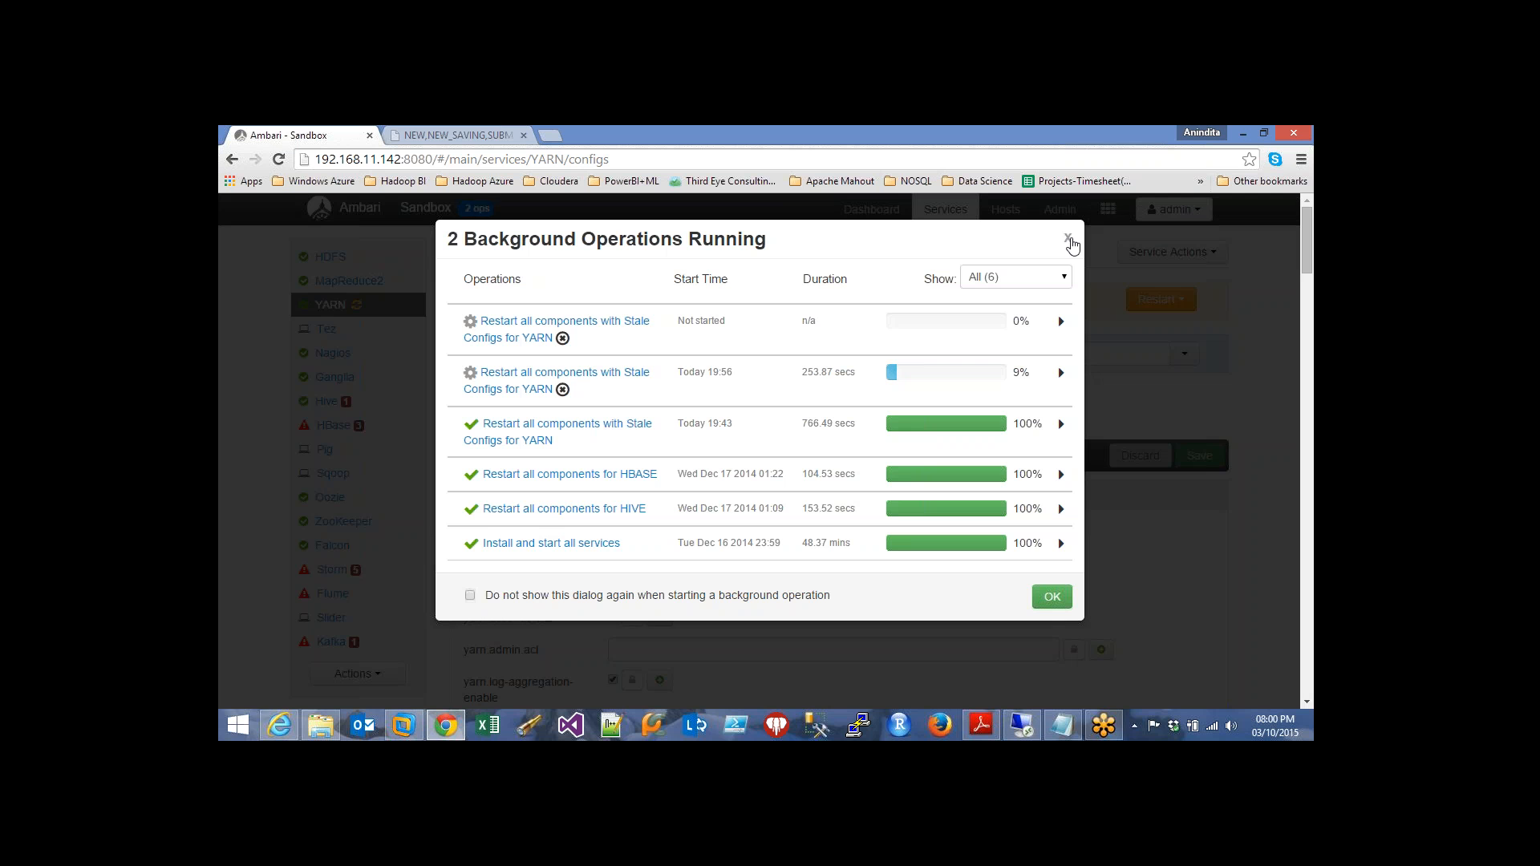
click(1070, 241)
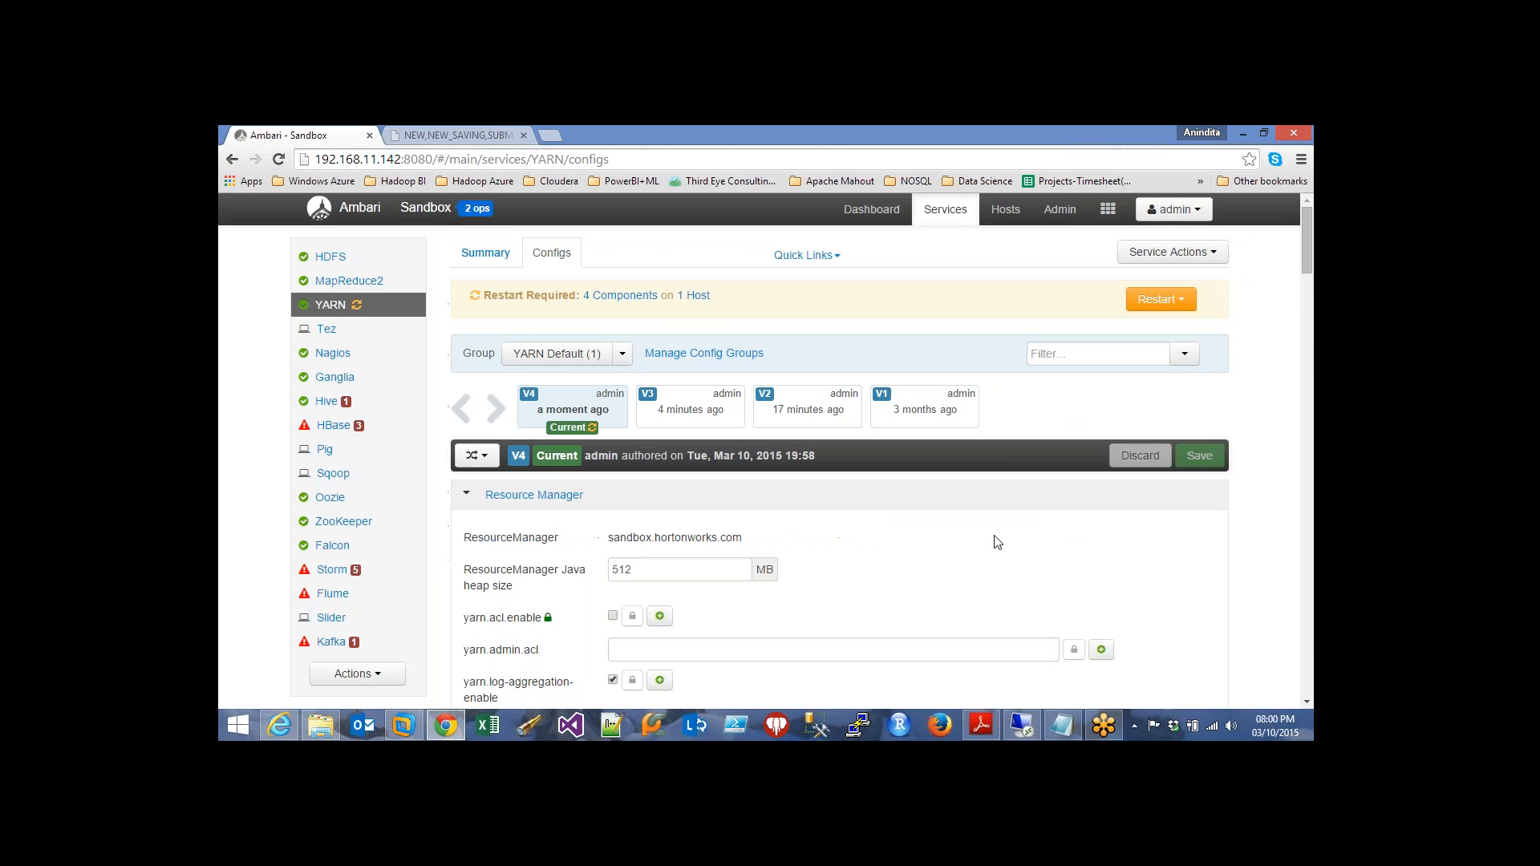
Switch to Hive's configuration page and list its service actions
click(325, 403)
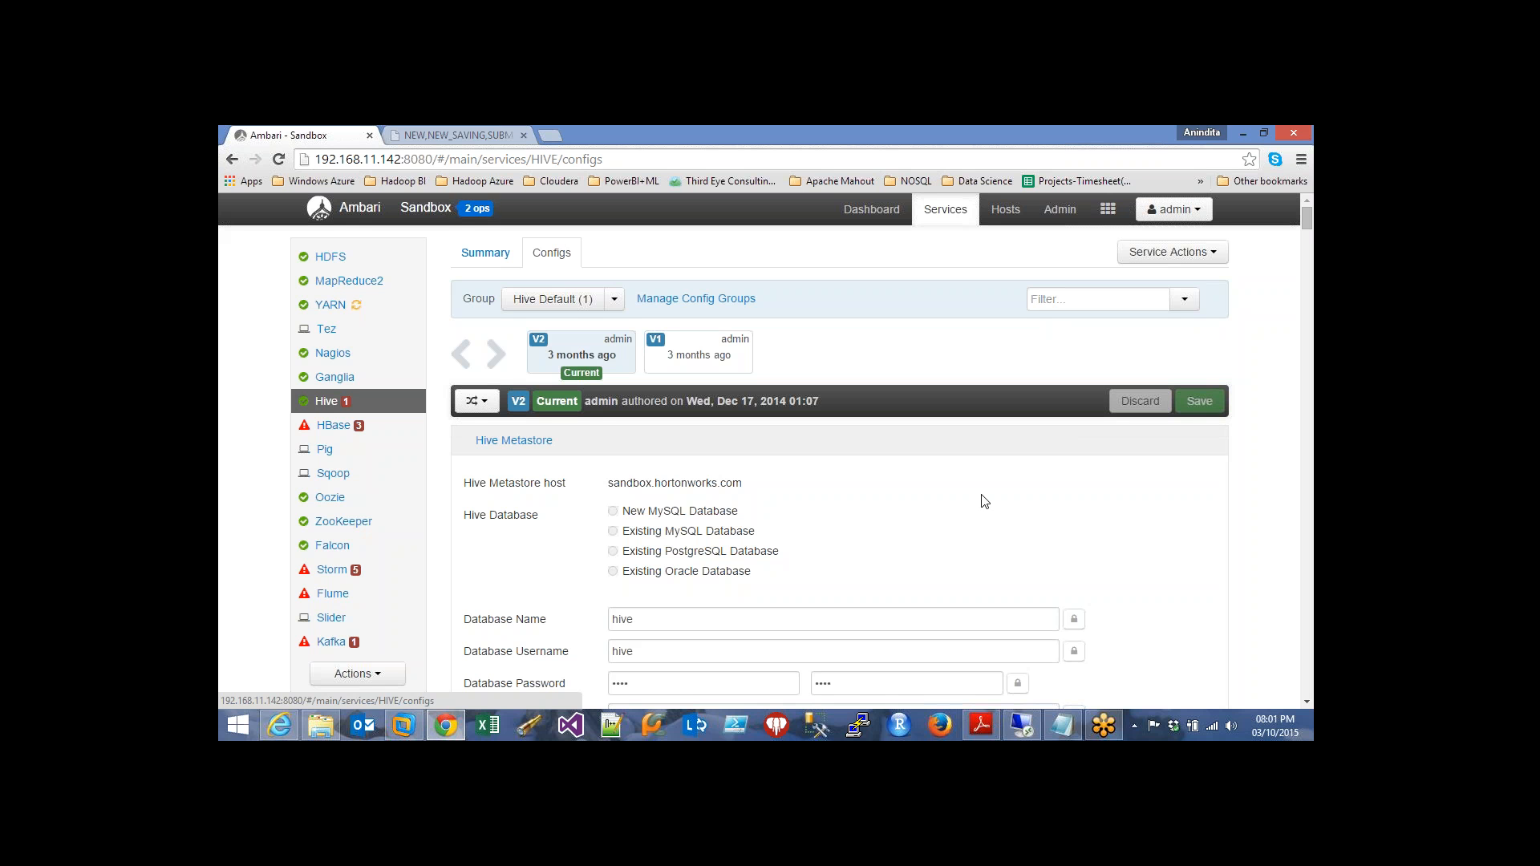
click(1208, 256)
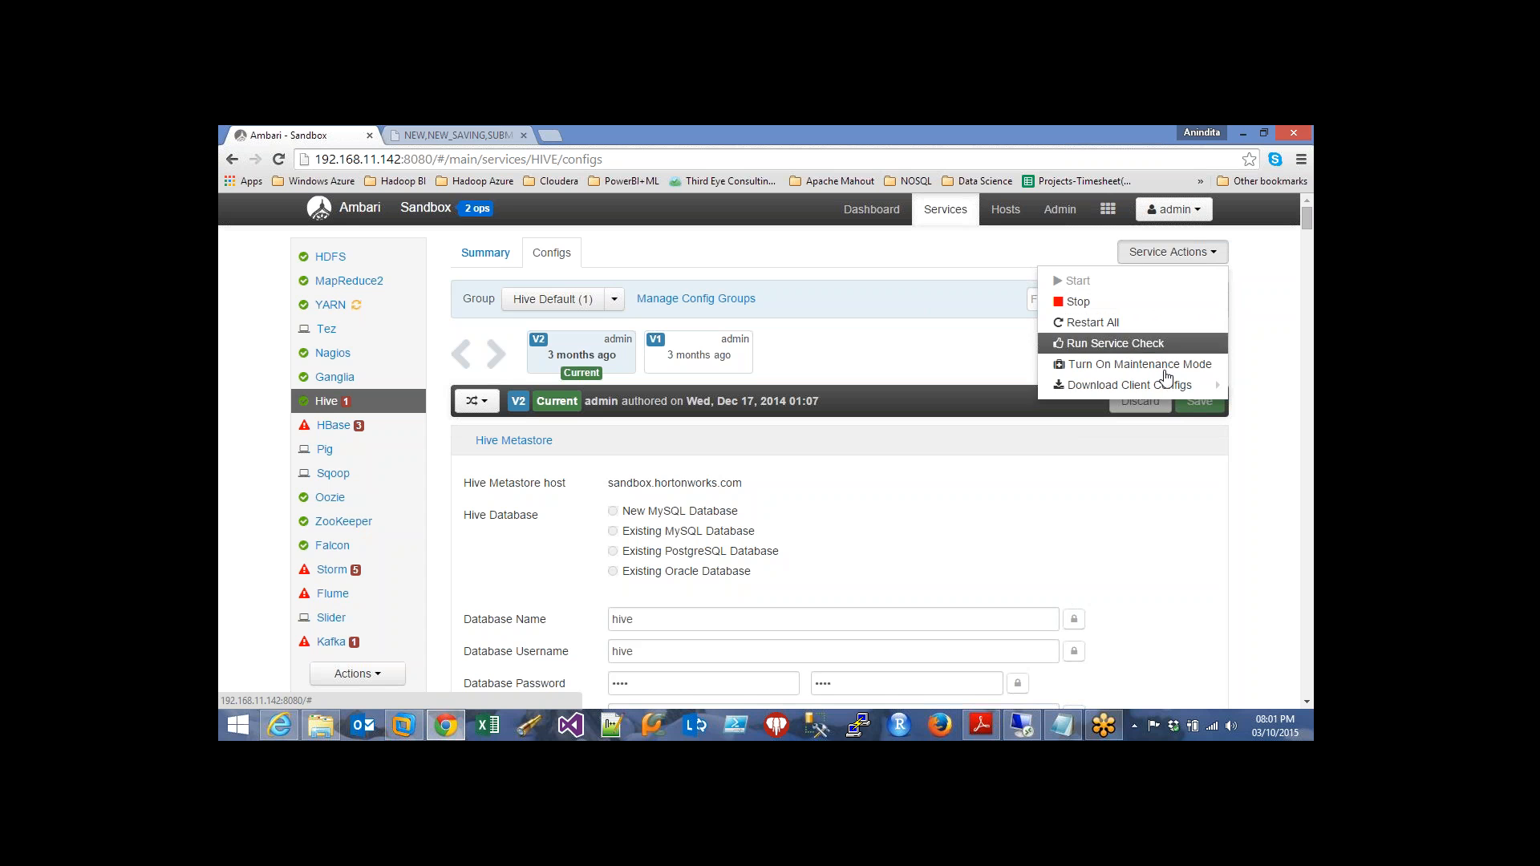
Download the Hive Client configuration files via Download Client Configs
mouse_move(1169, 389)
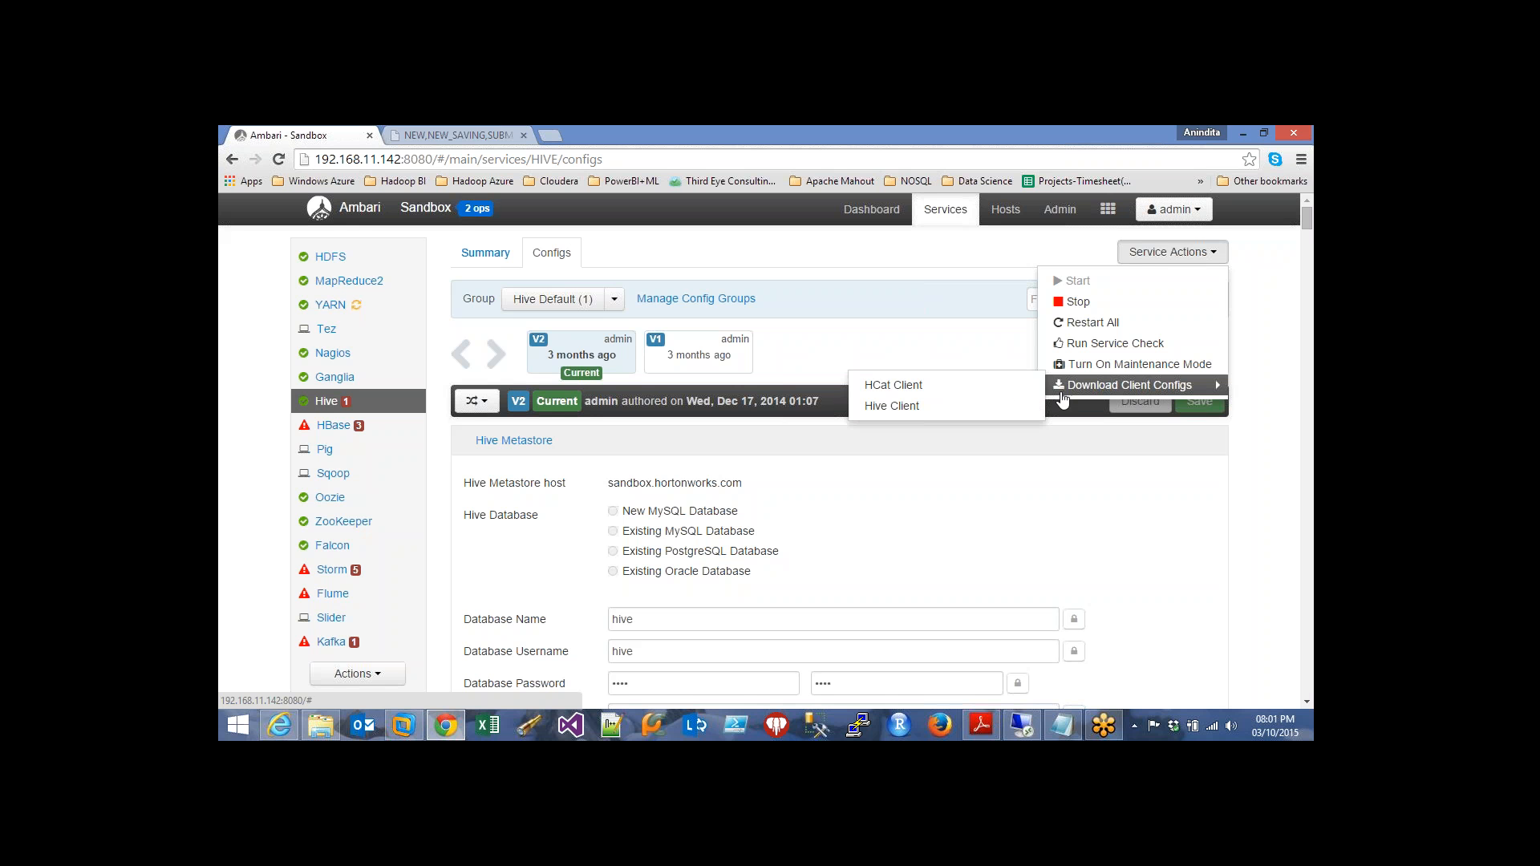
click(950, 415)
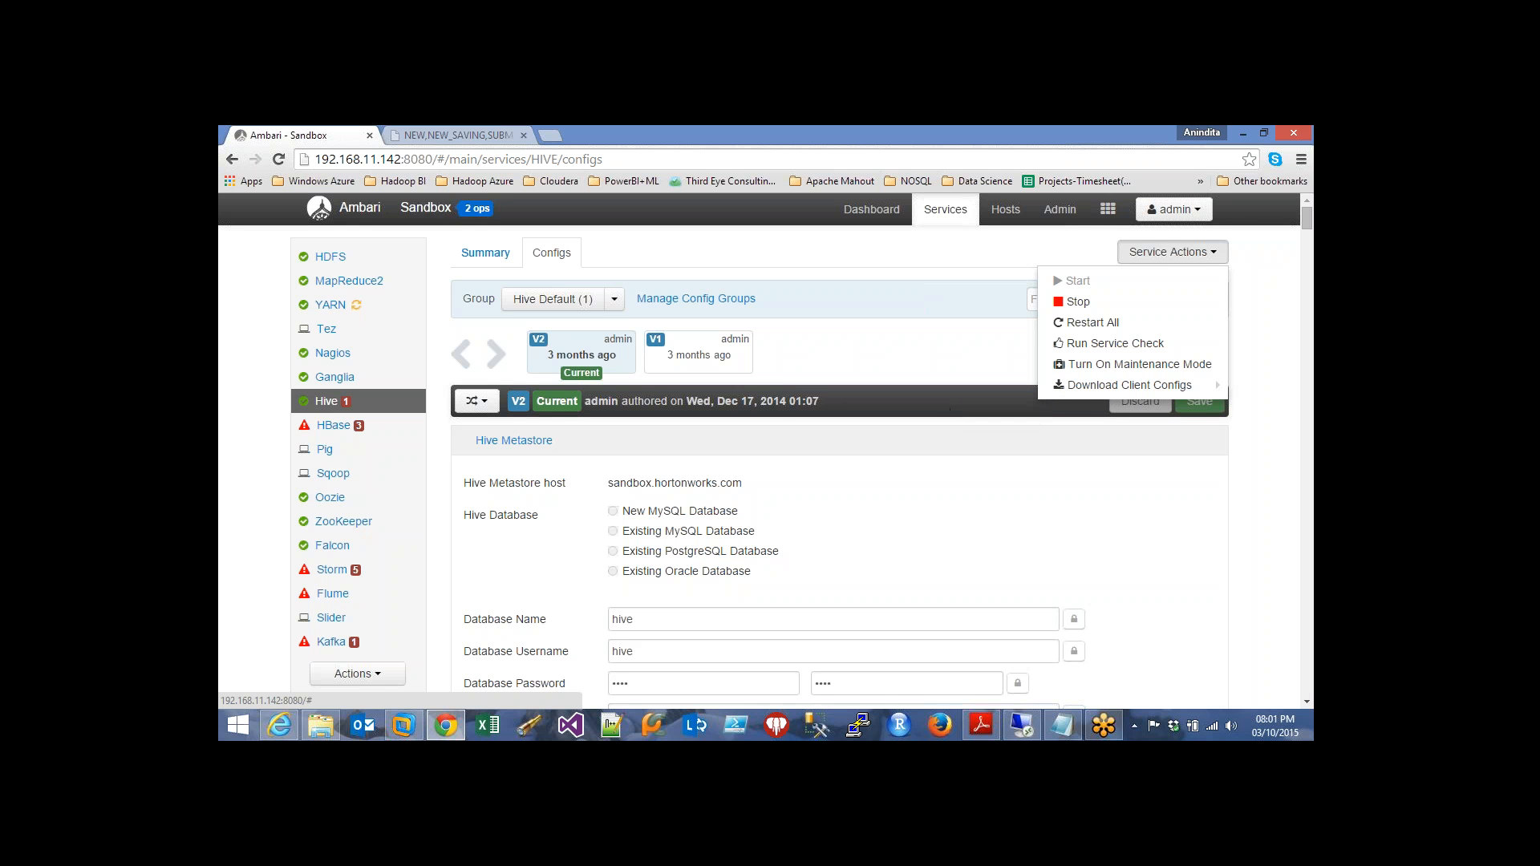
click(950, 414)
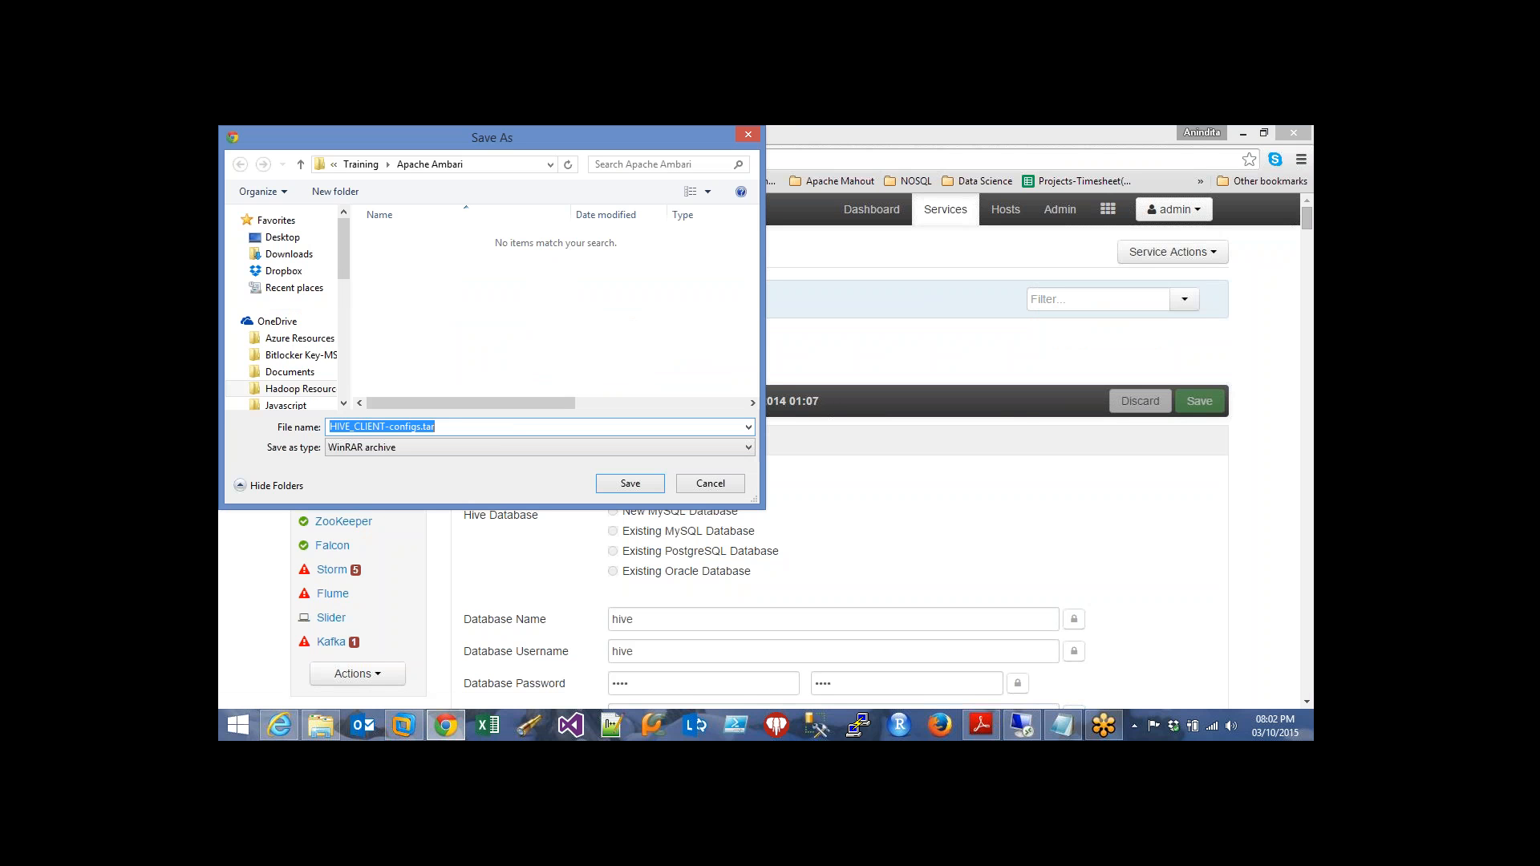
Save the HIVE_CLIENT-configs archive to Downloads and show it in its folder from Chrome's downloads list
click(289, 253)
click(624, 485)
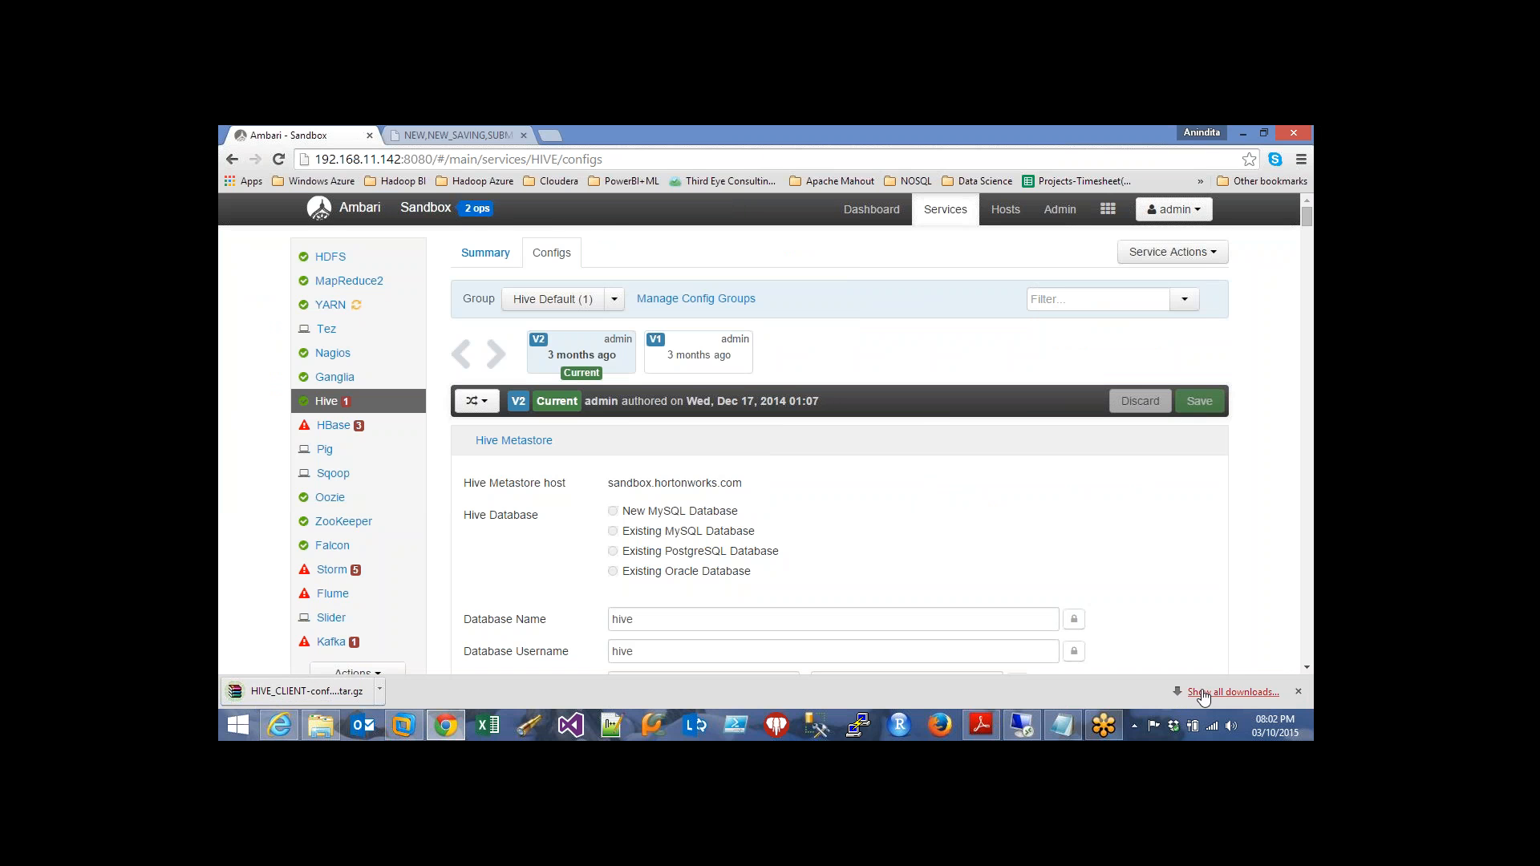
click(1233, 691)
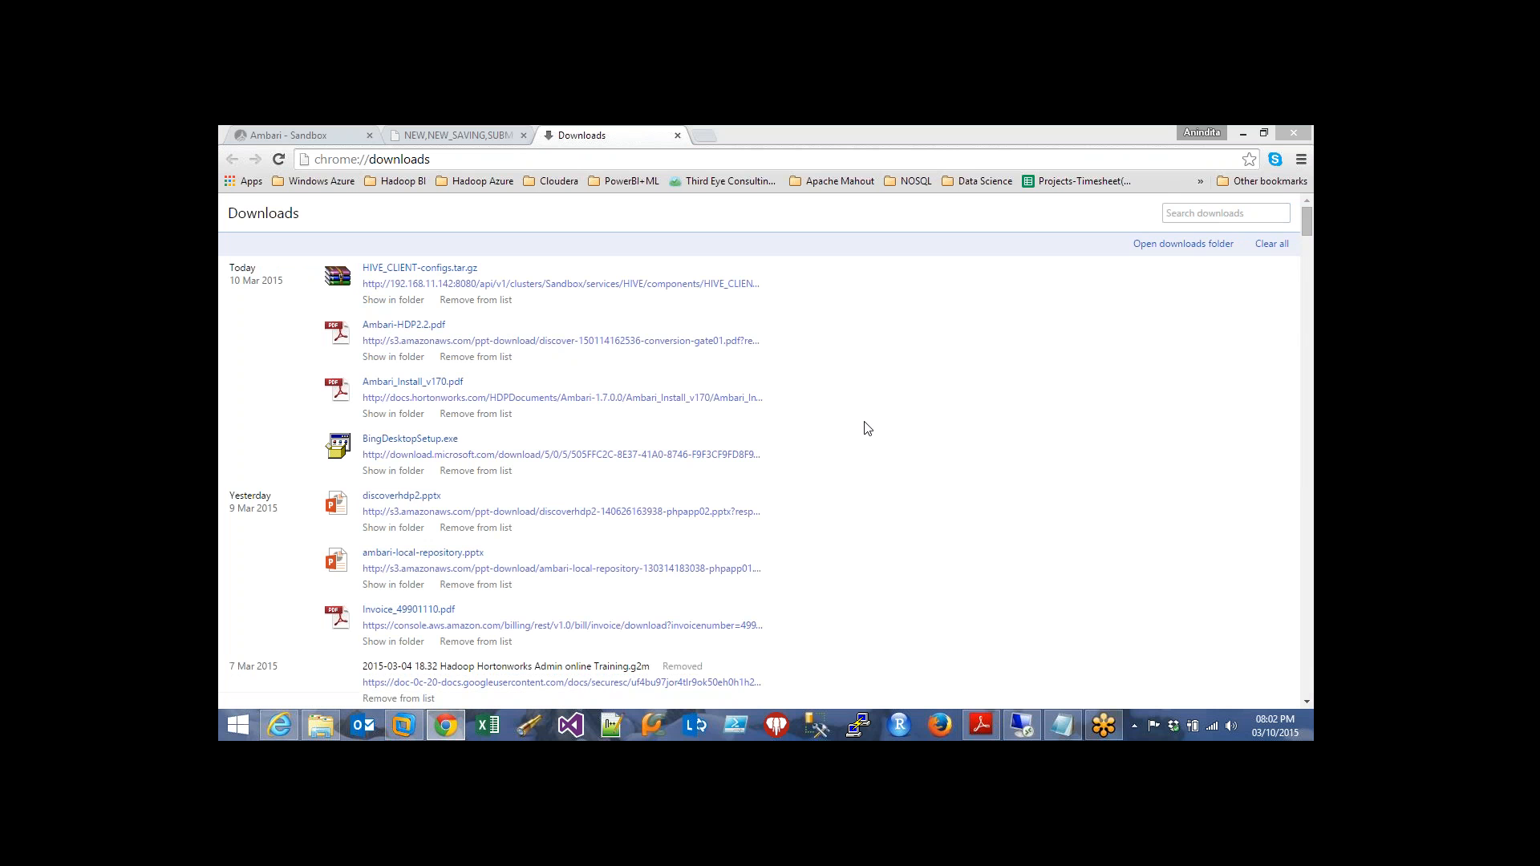
click(411, 301)
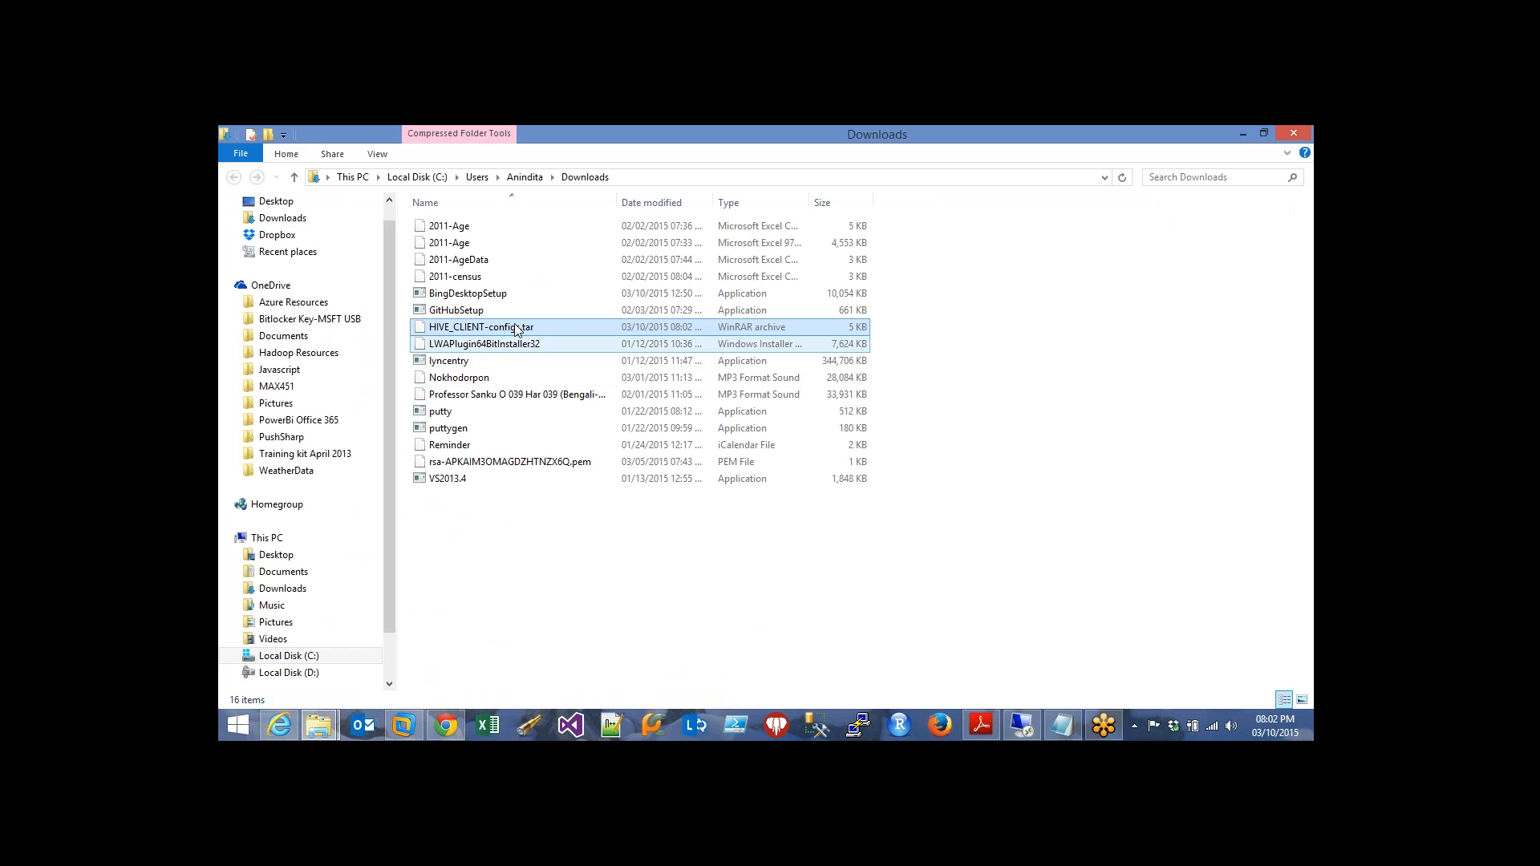
Extract HIVE_CLIENT-configs.tar here in the Downloads folder
click(513, 329)
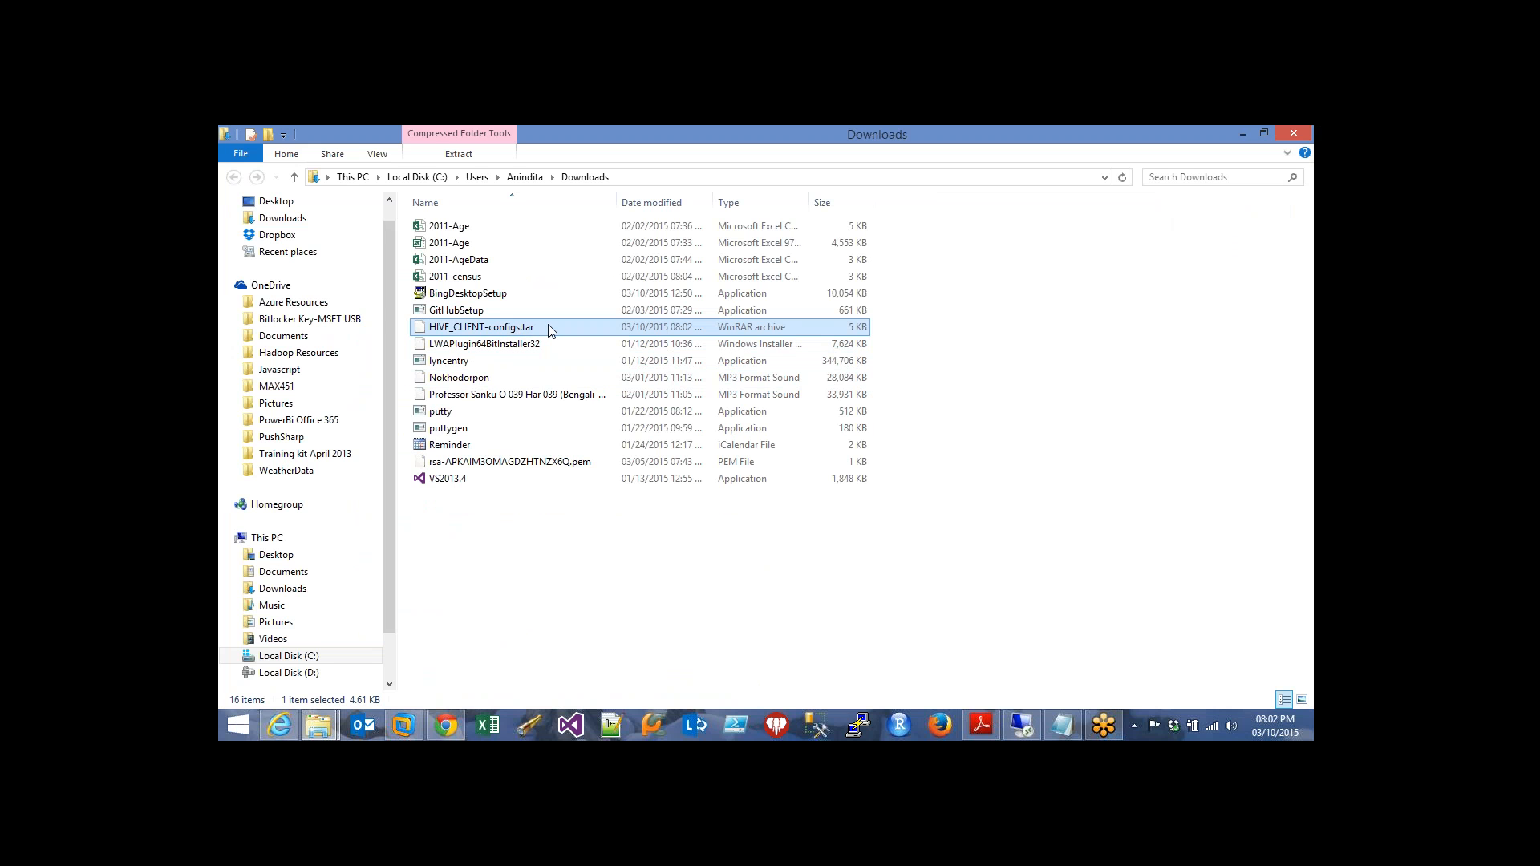
click(549, 326)
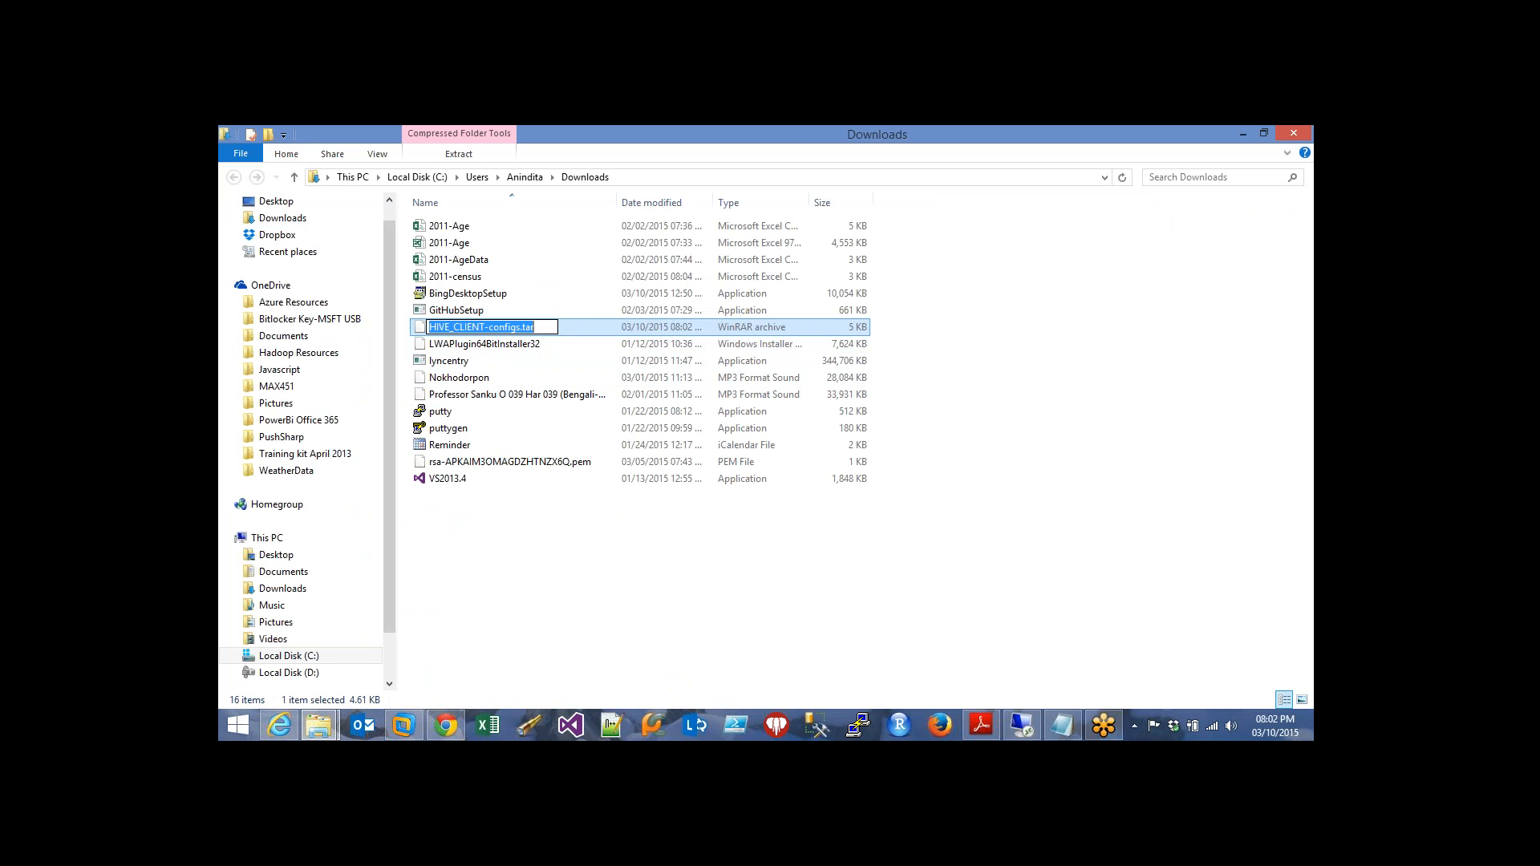
click(578, 329)
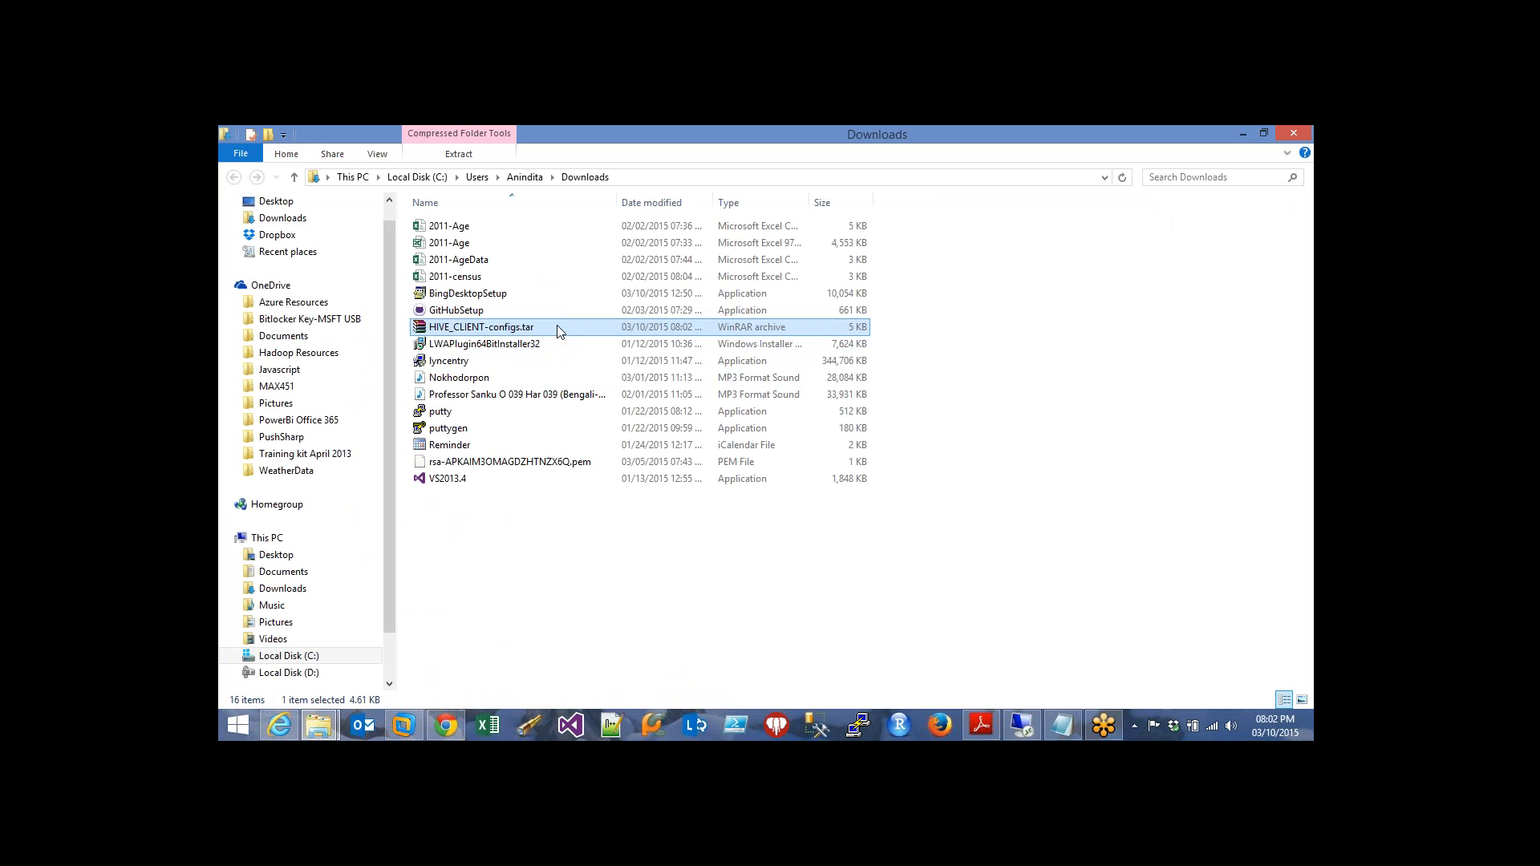
right_click(559, 332)
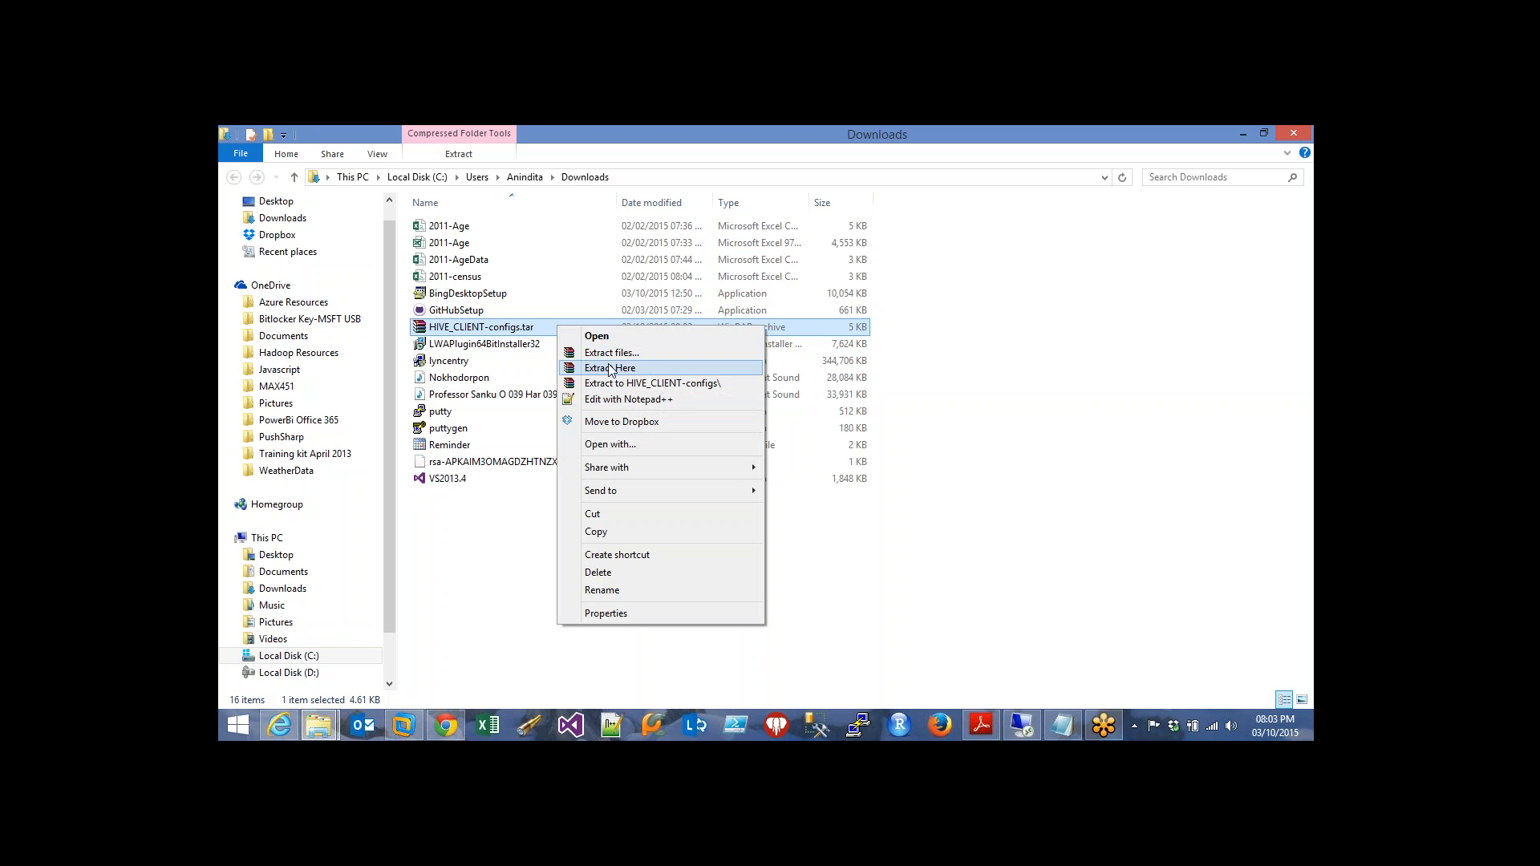
click(598, 369)
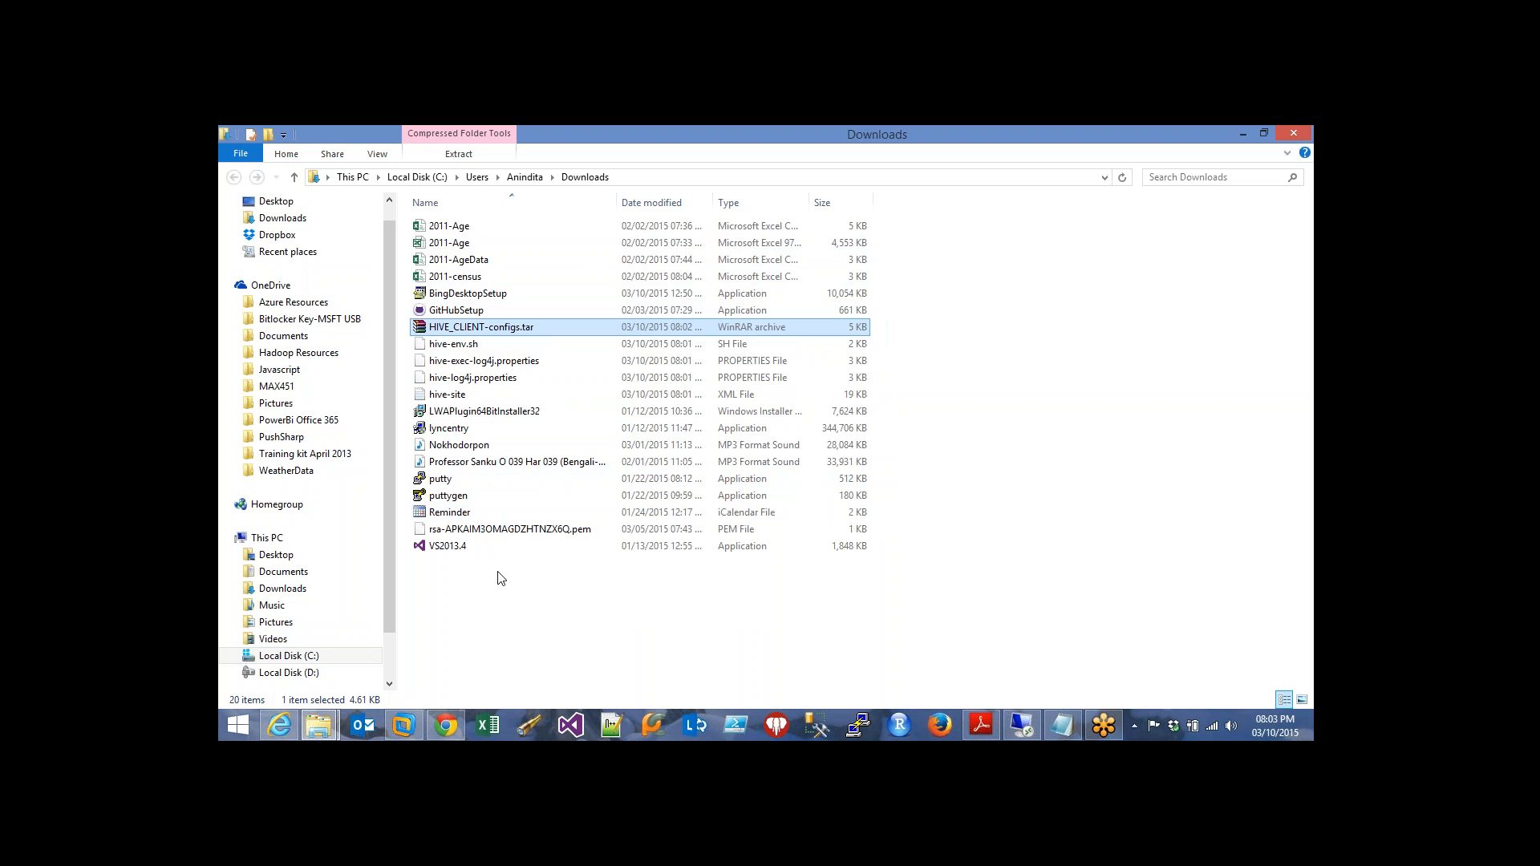
View the extracted hive-site file in Notepad, then return to Ambari's Hive configs in Chrome
click(516, 345)
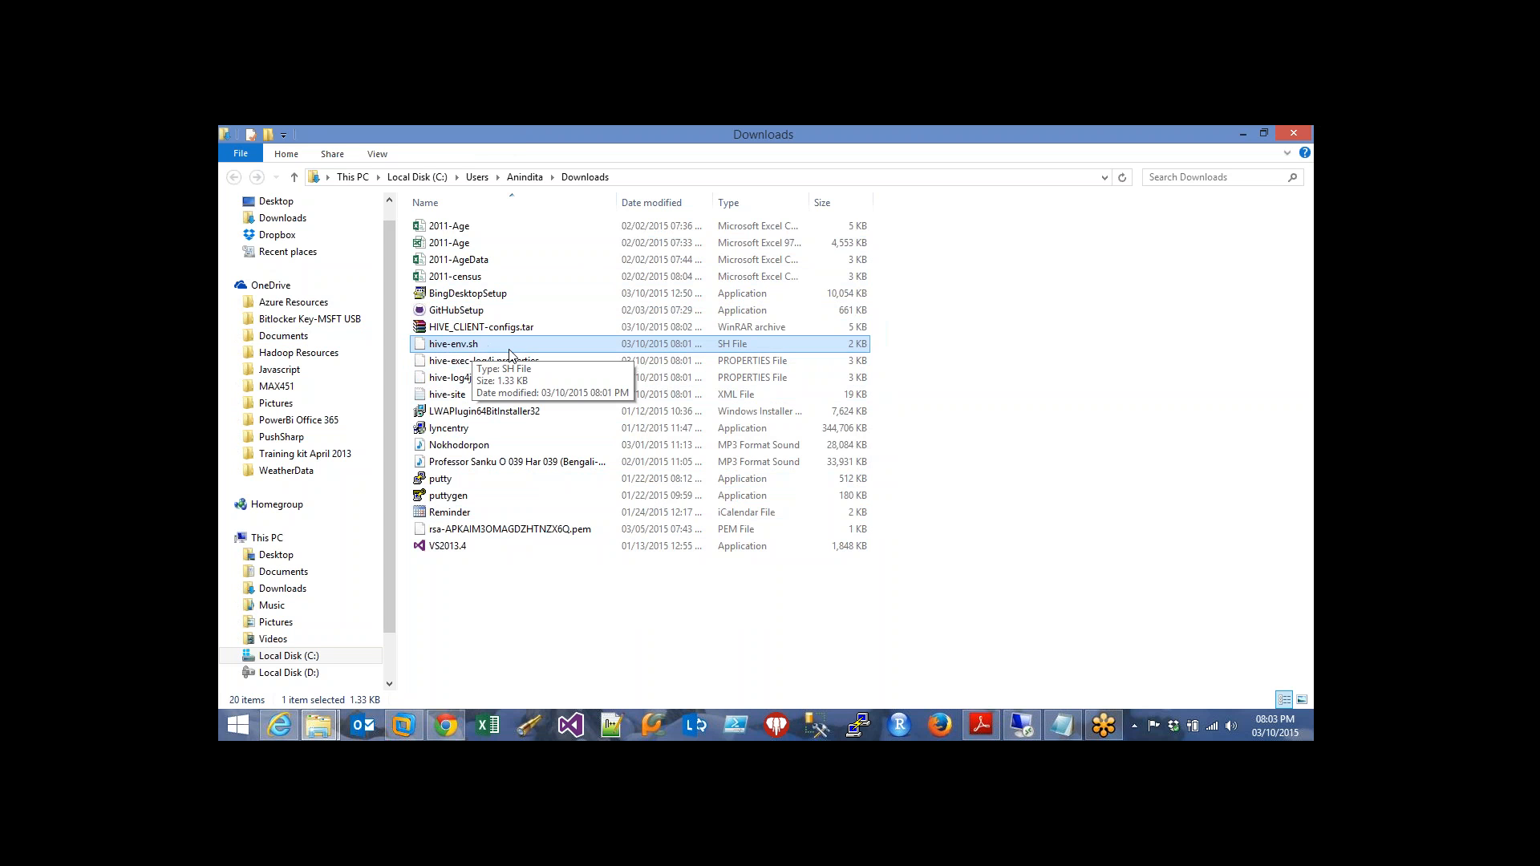
click(473, 361)
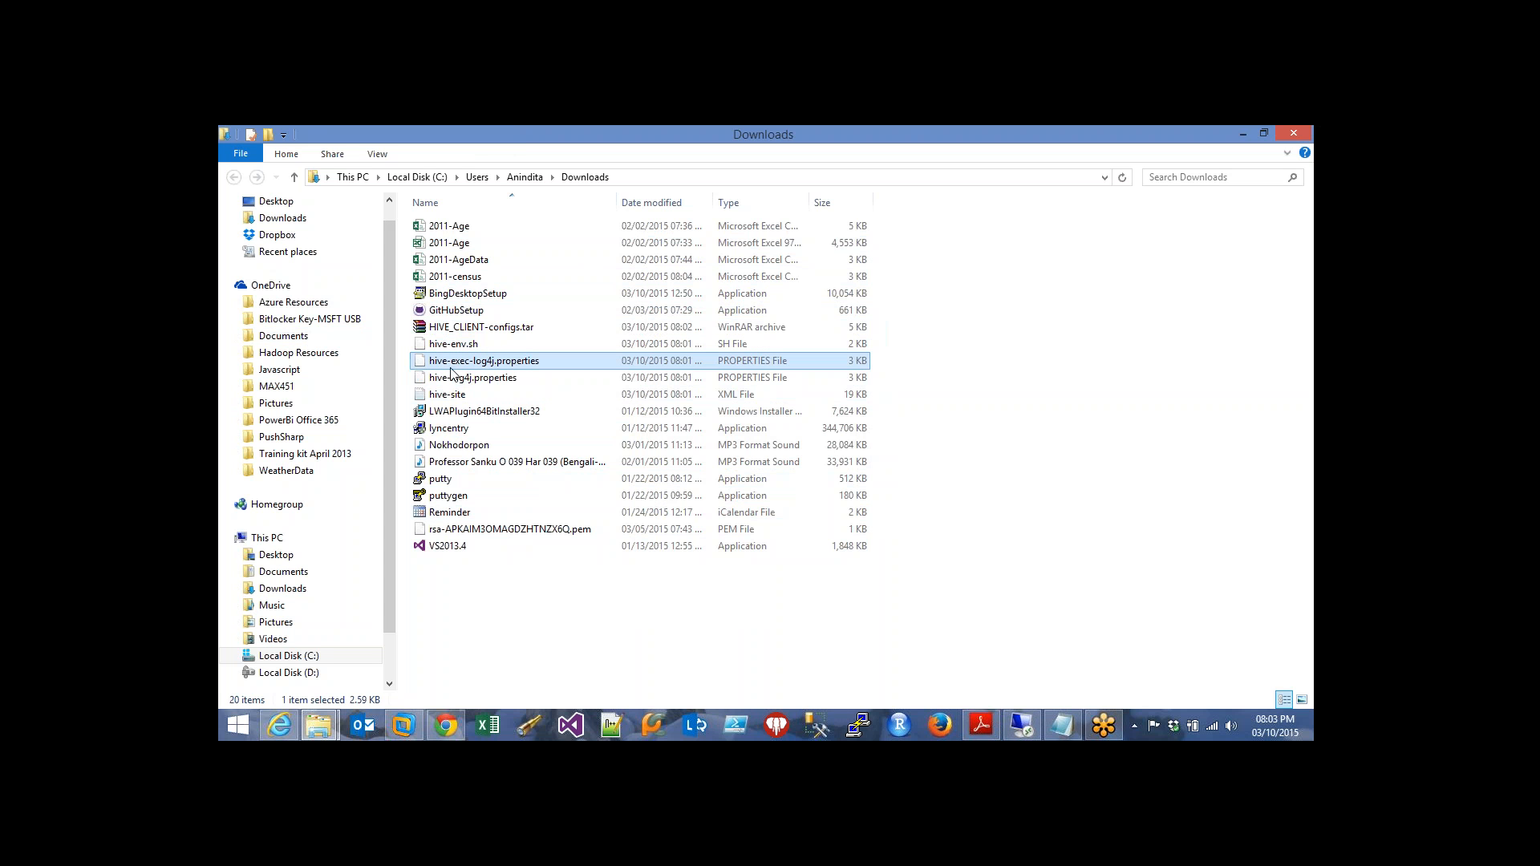
click(491, 397)
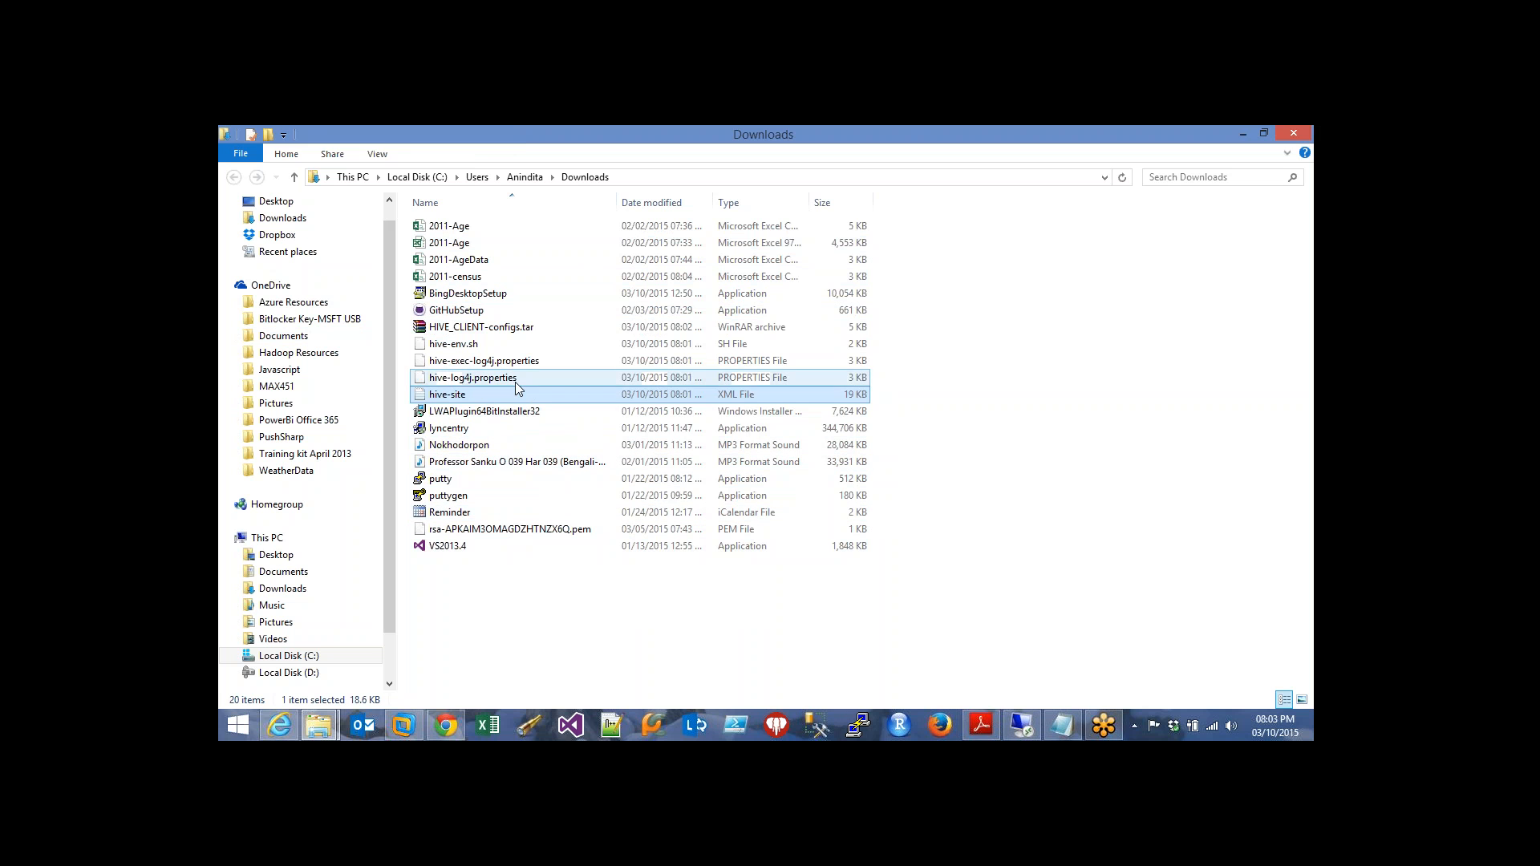
key(Return)
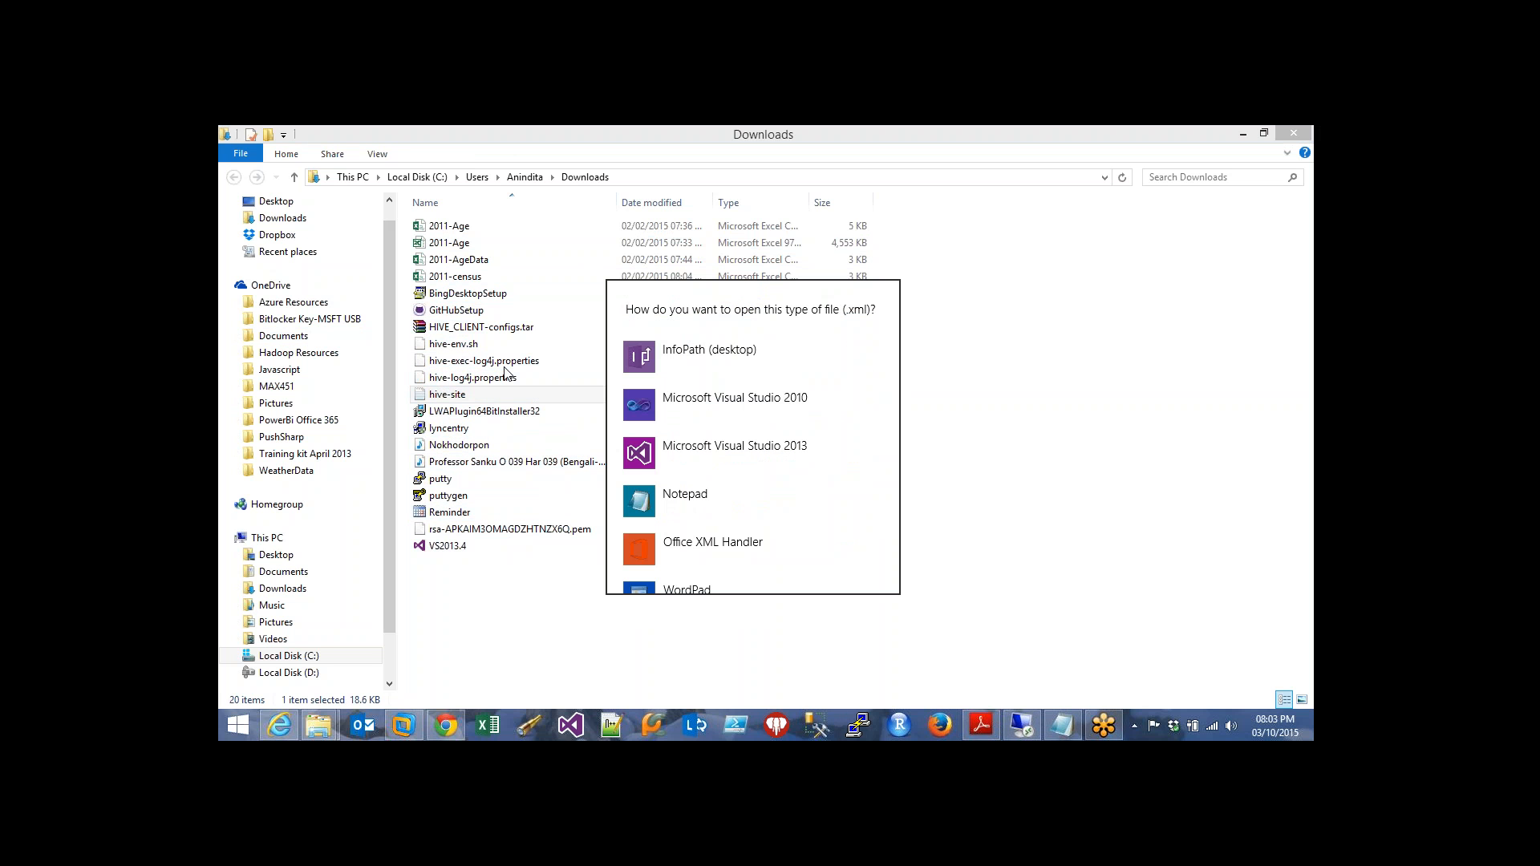
click(757, 489)
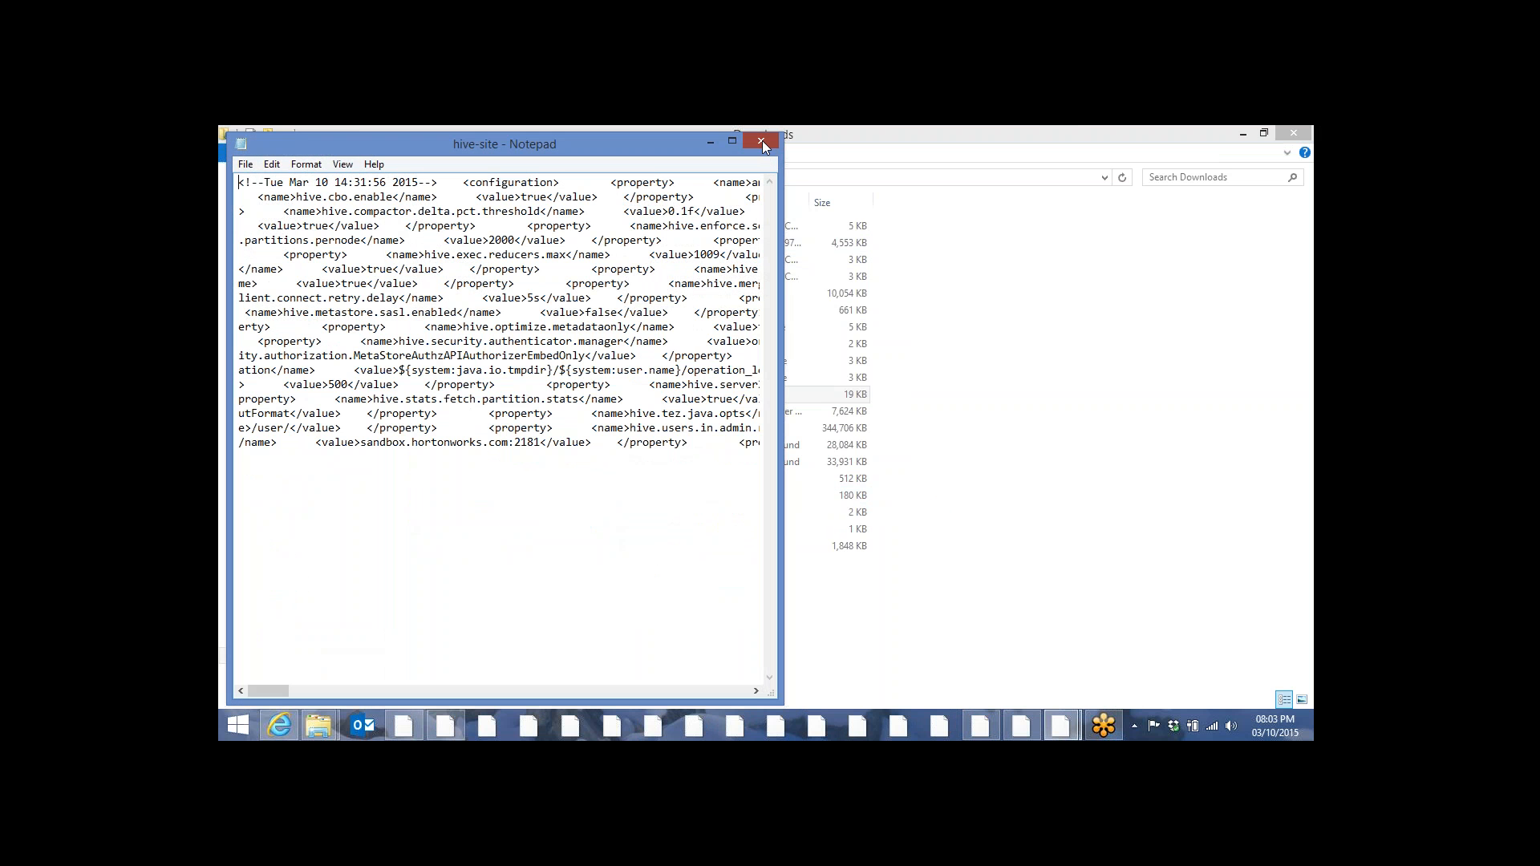
click(762, 141)
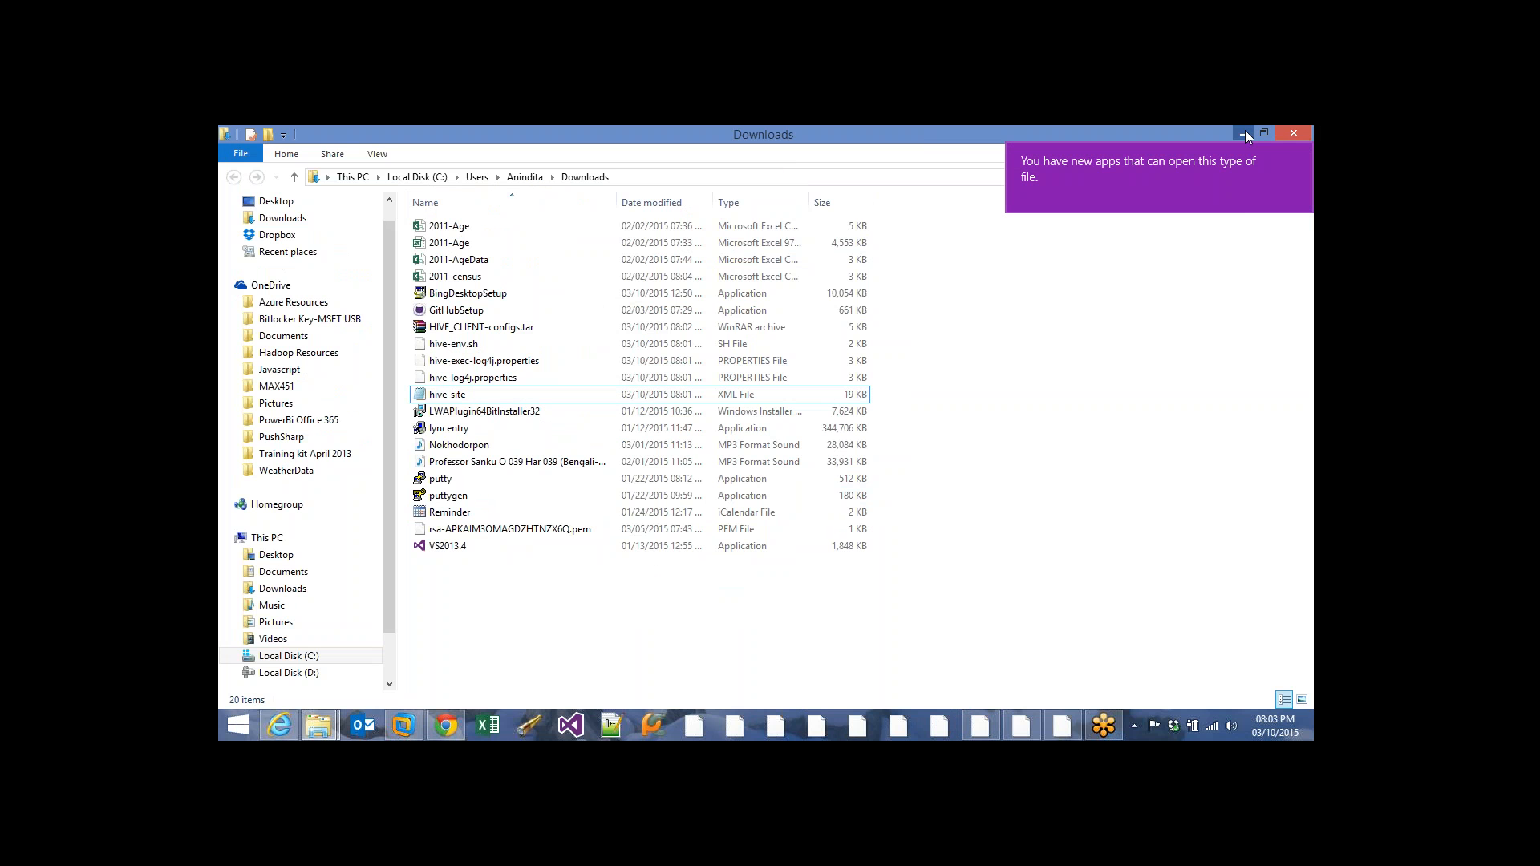
click(1243, 133)
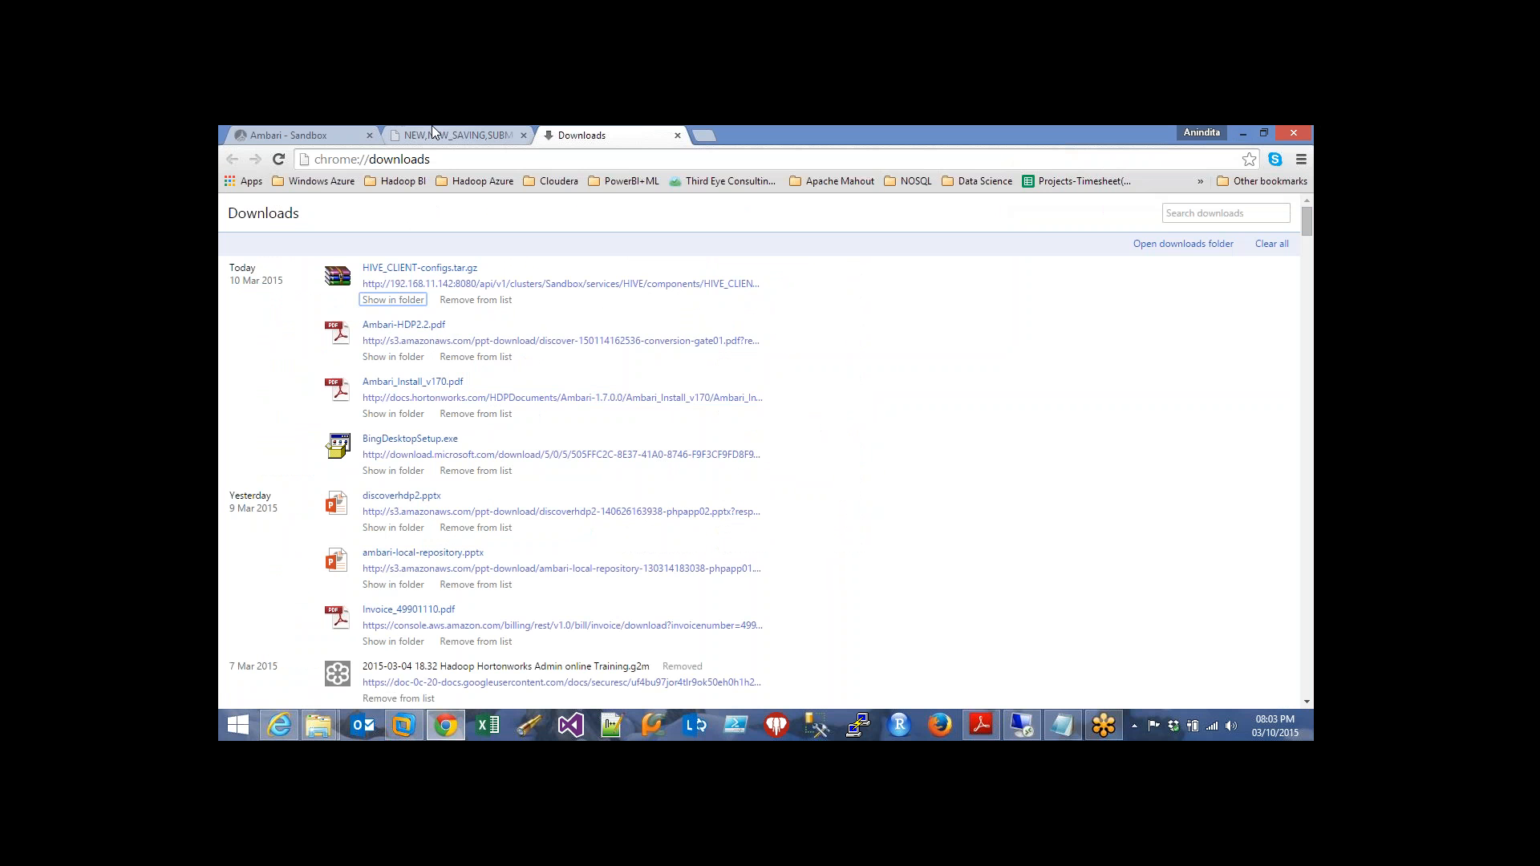
click(345, 127)
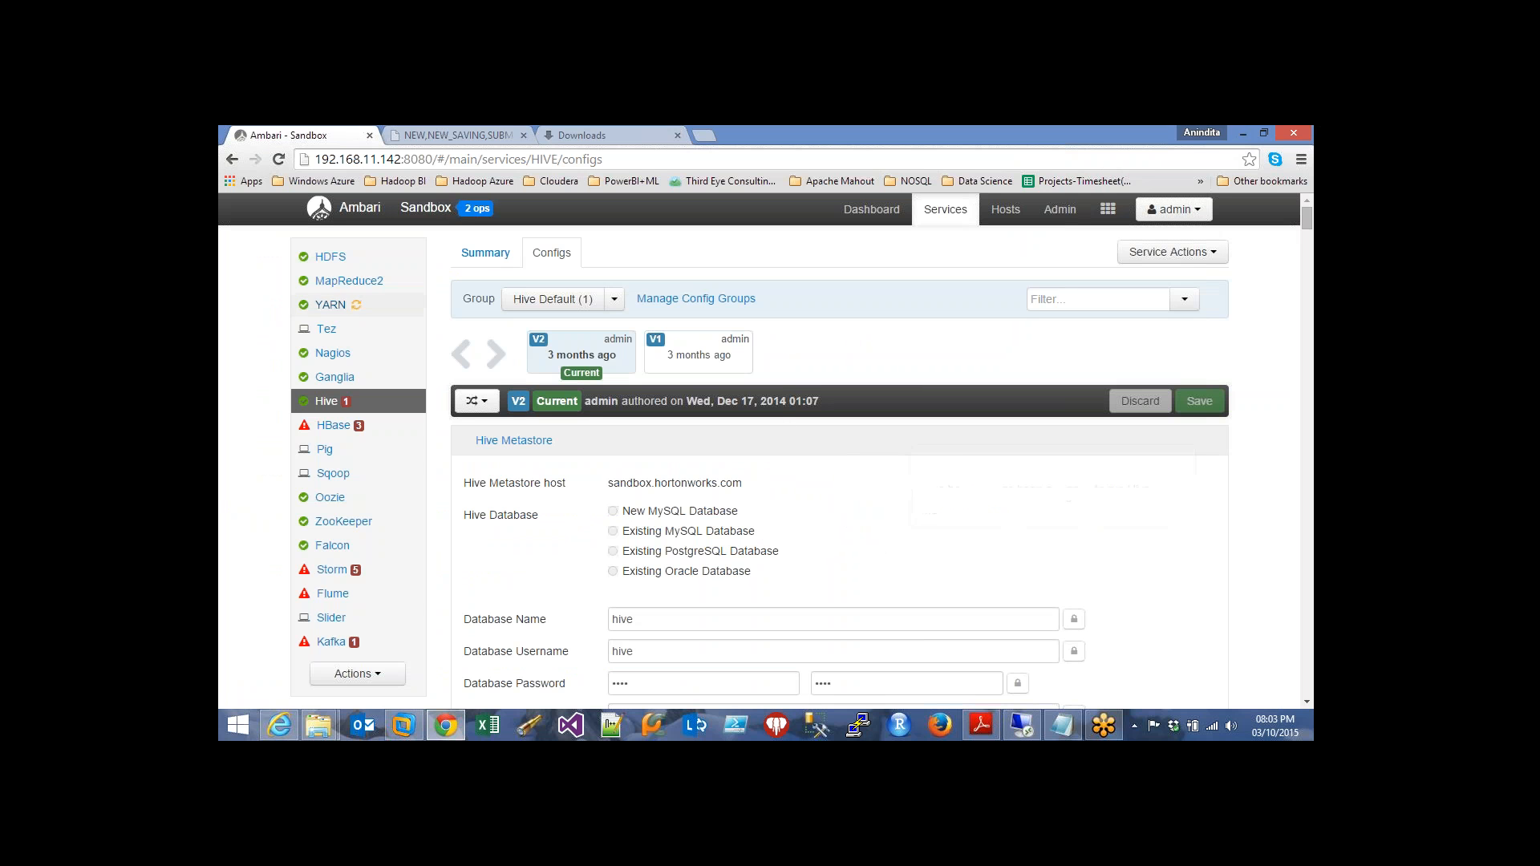
Check the 2 background operations, then return to the Choose Services step on hdpdemovm
click(475, 209)
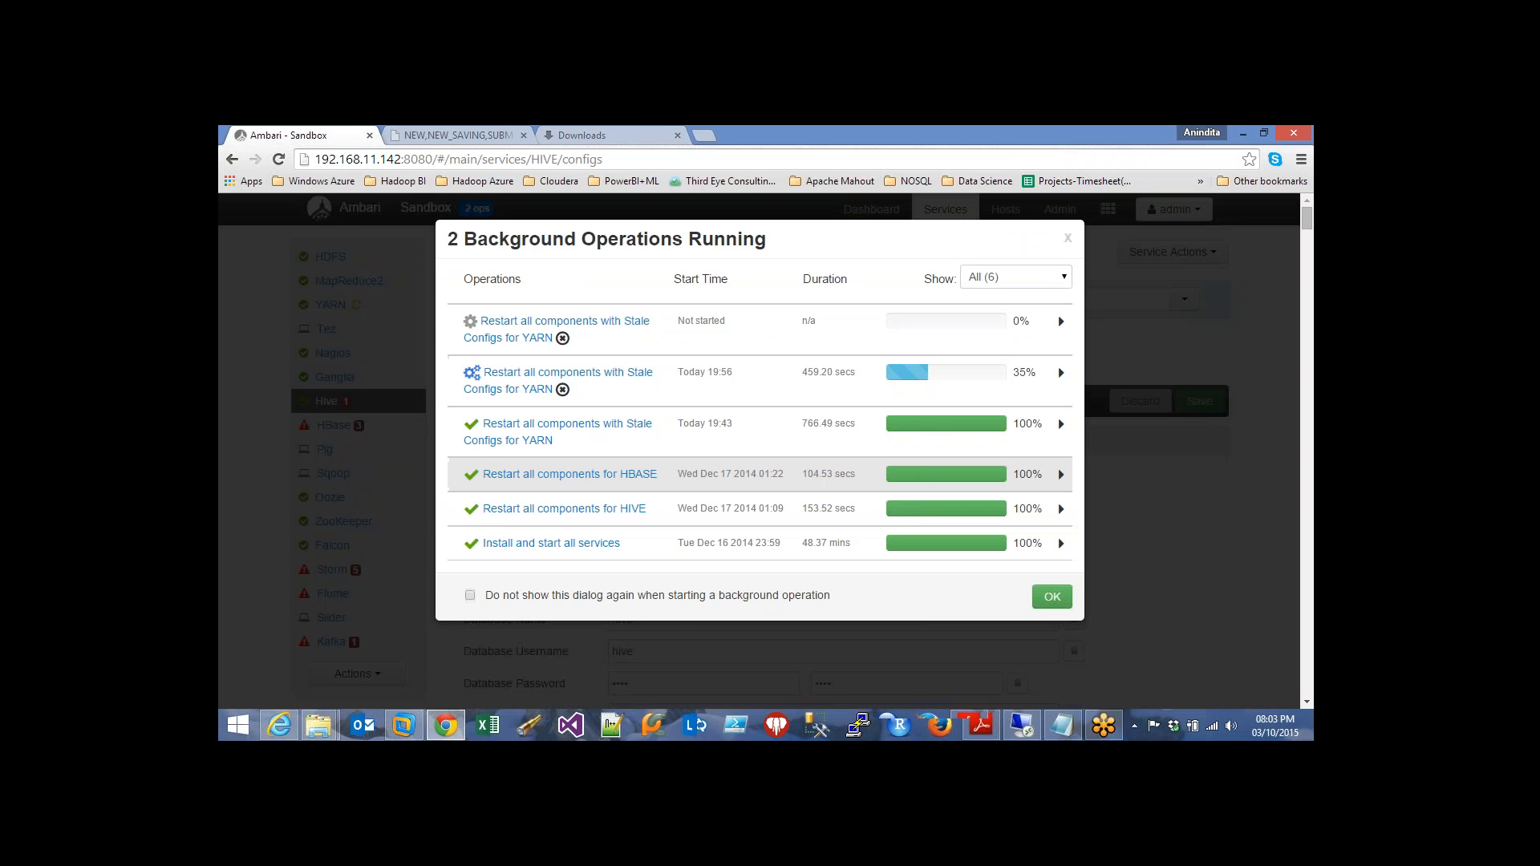
click(1017, 731)
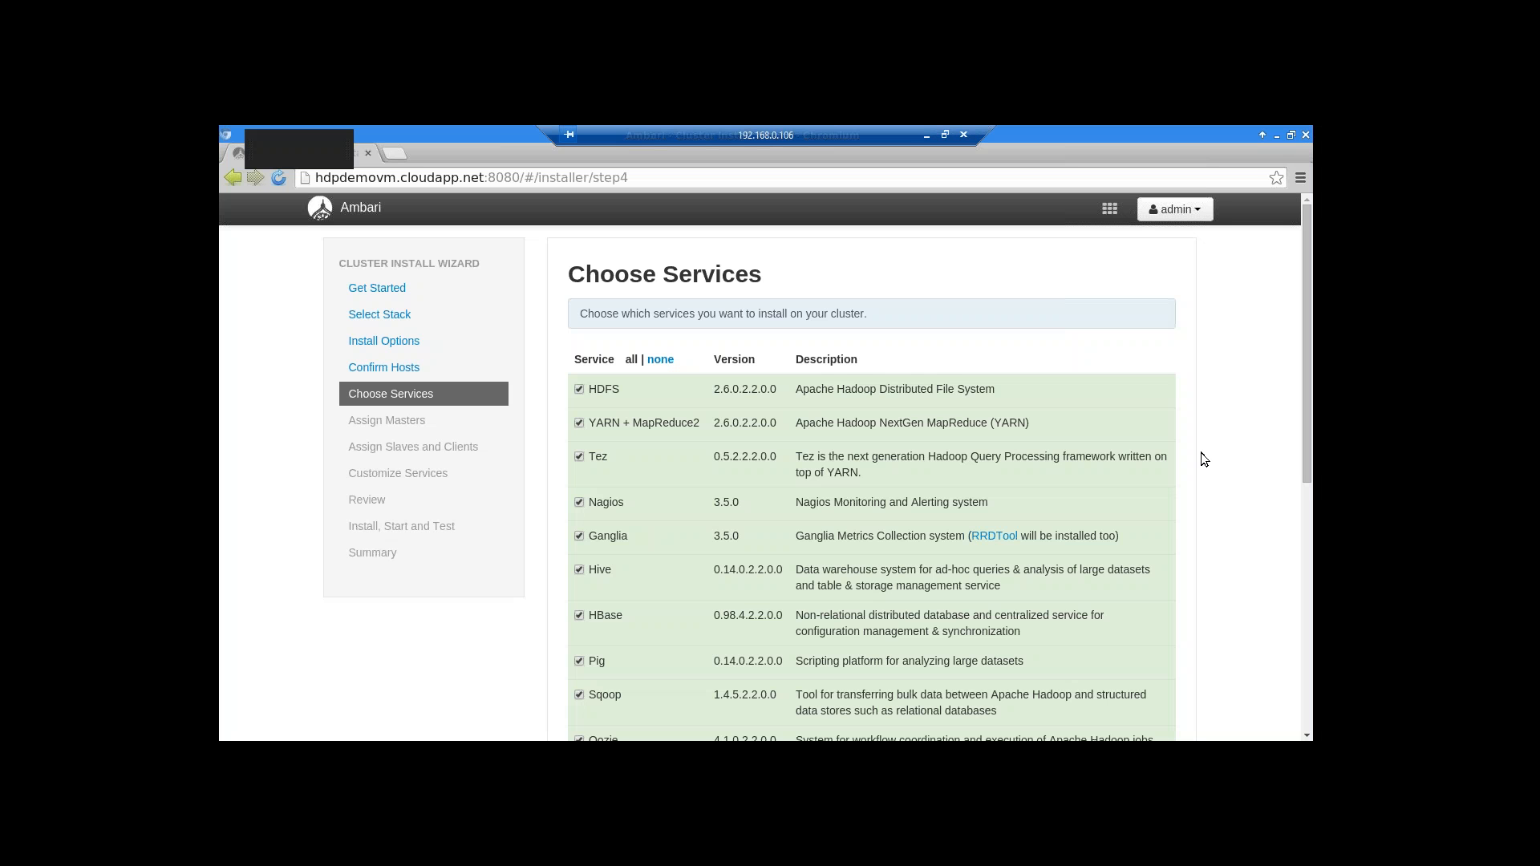
click(231, 178)
Go to Manage Ambari from the admin menu and bring the root terminal forward
click(1203, 212)
click(1179, 255)
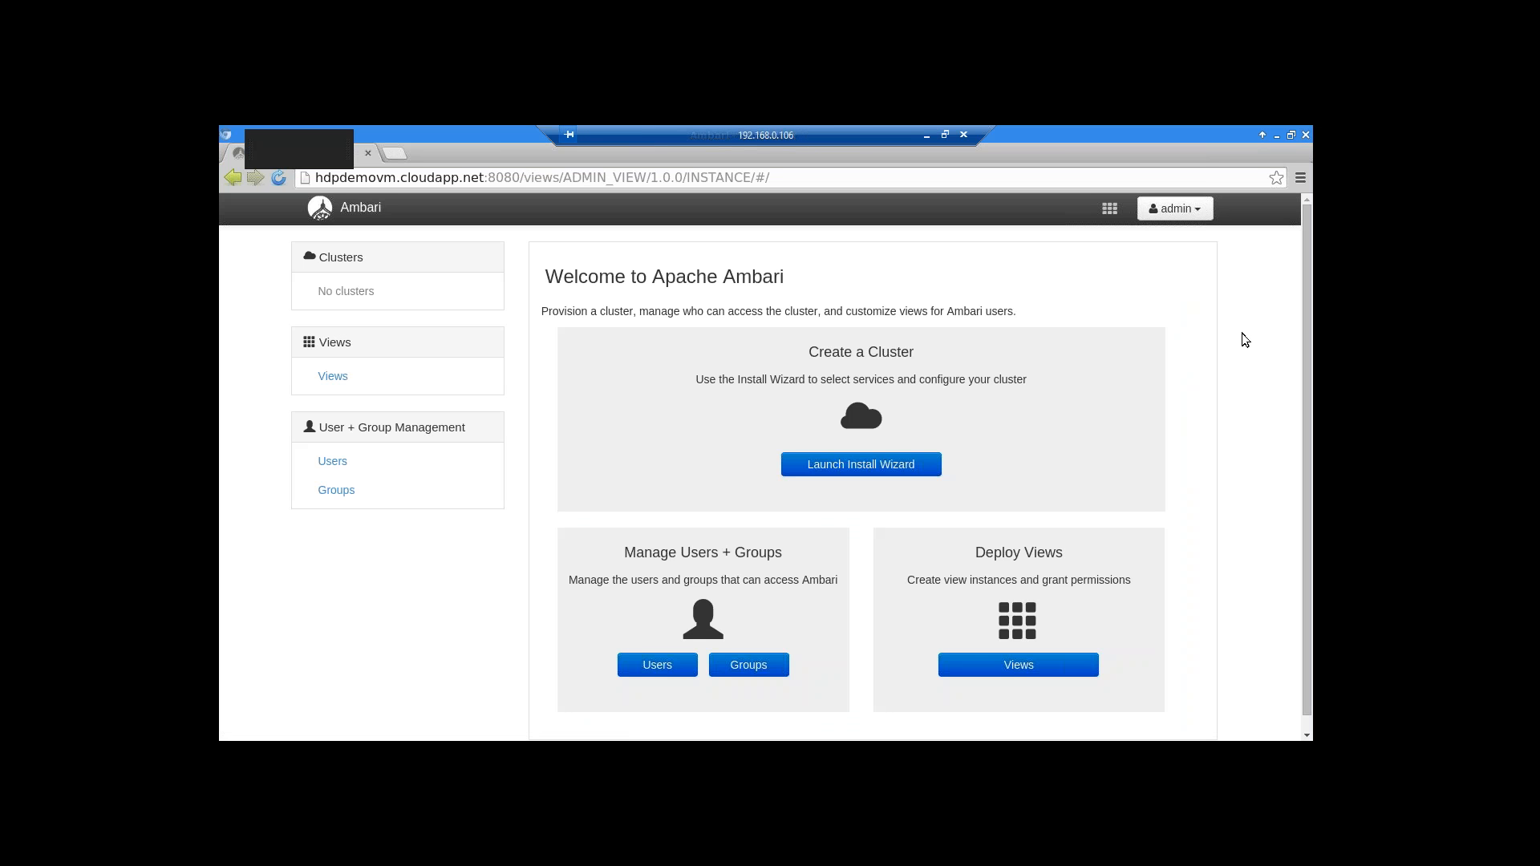
key(alt+Tab)
key(alt+Tab)
key(alt+Tab)
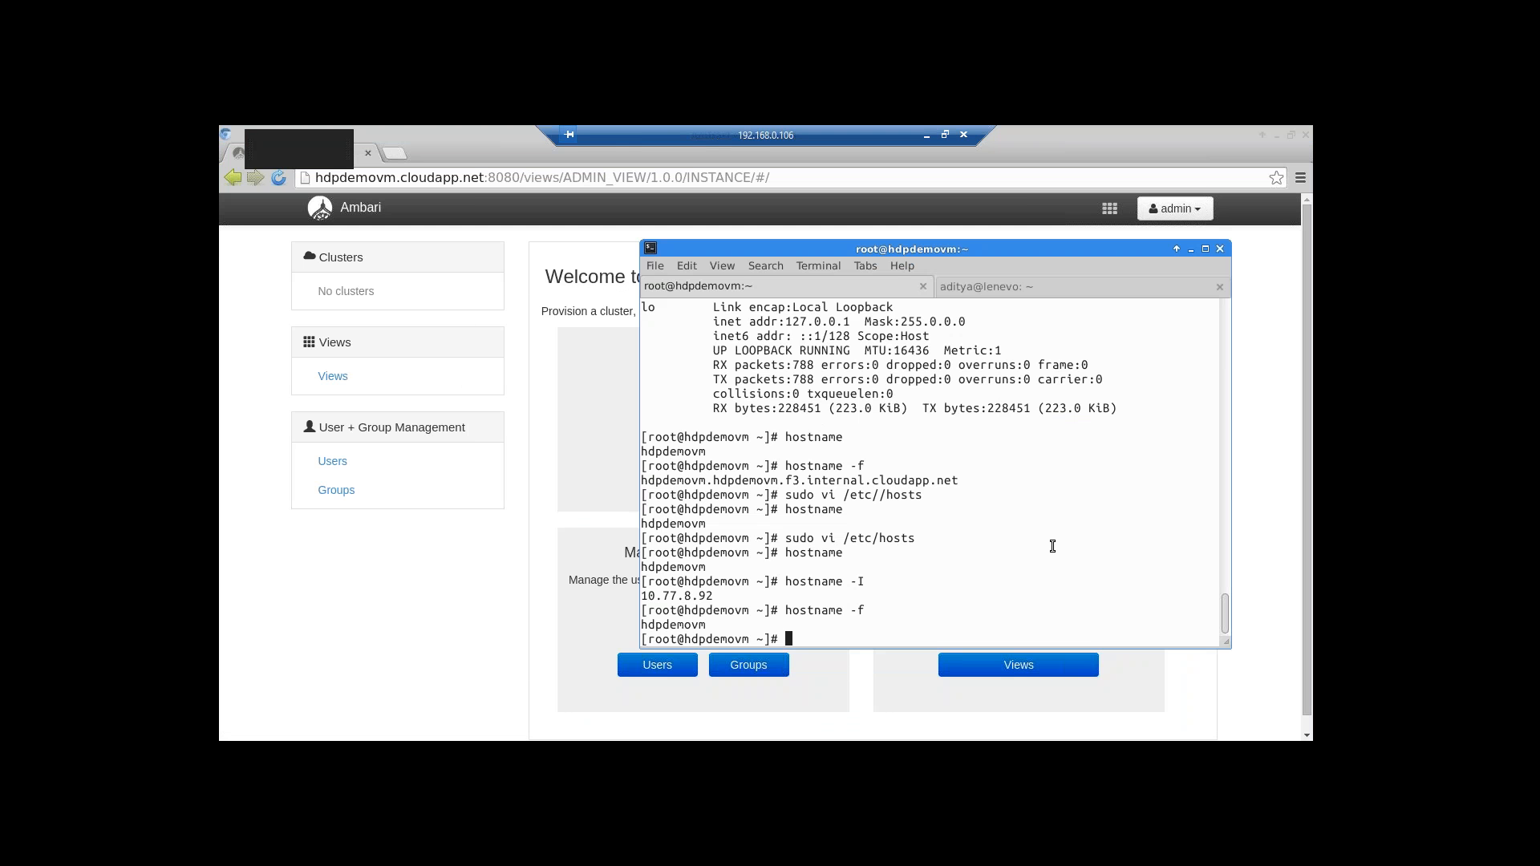
Cycle through the terminal windows and scroll up through the ambari-server output
key(alt+Tab)
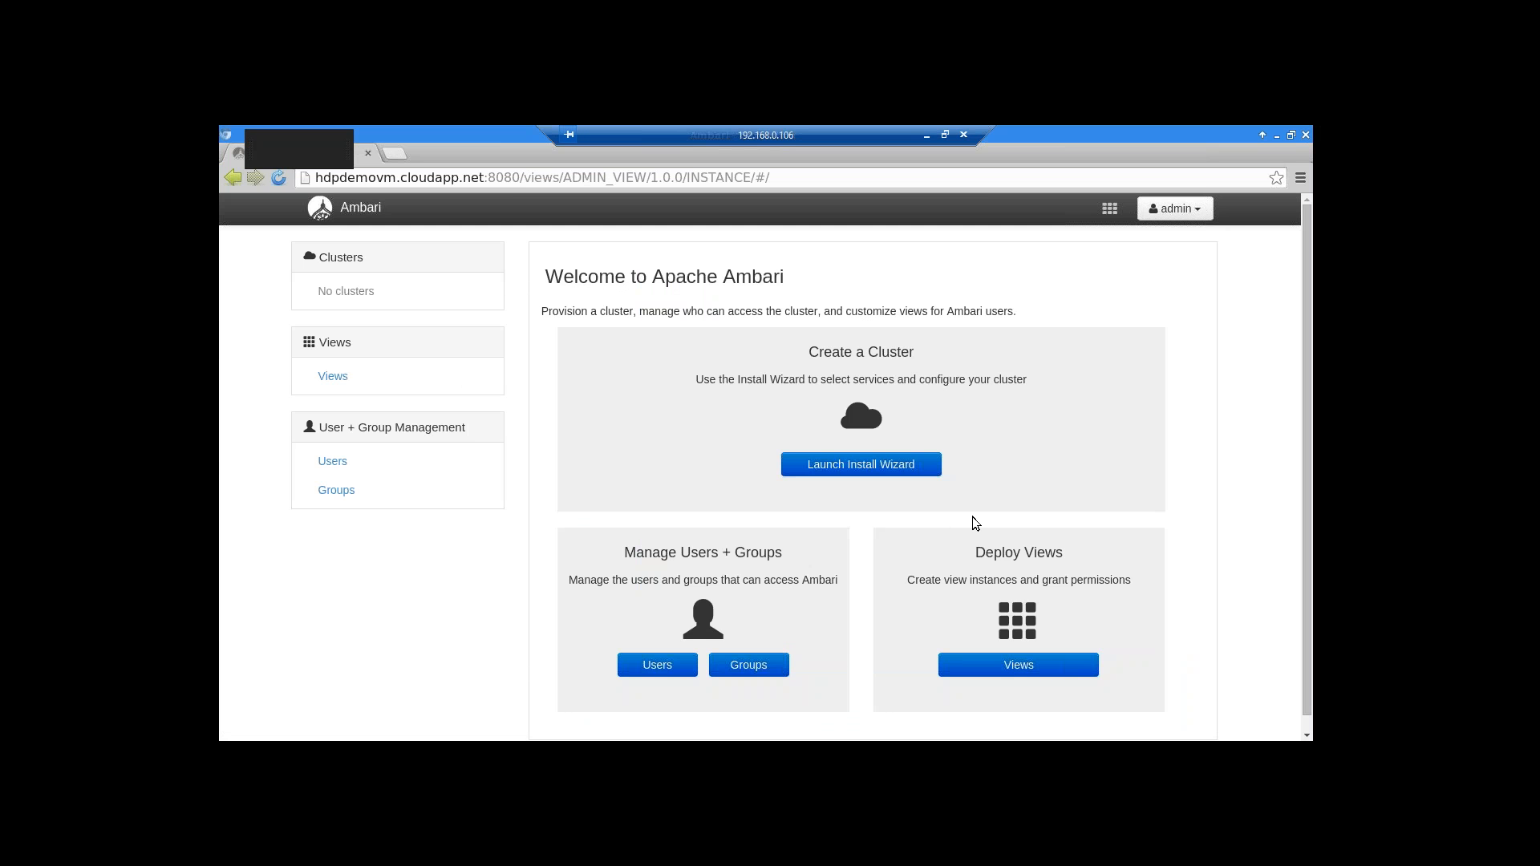
key(alt+Tab)
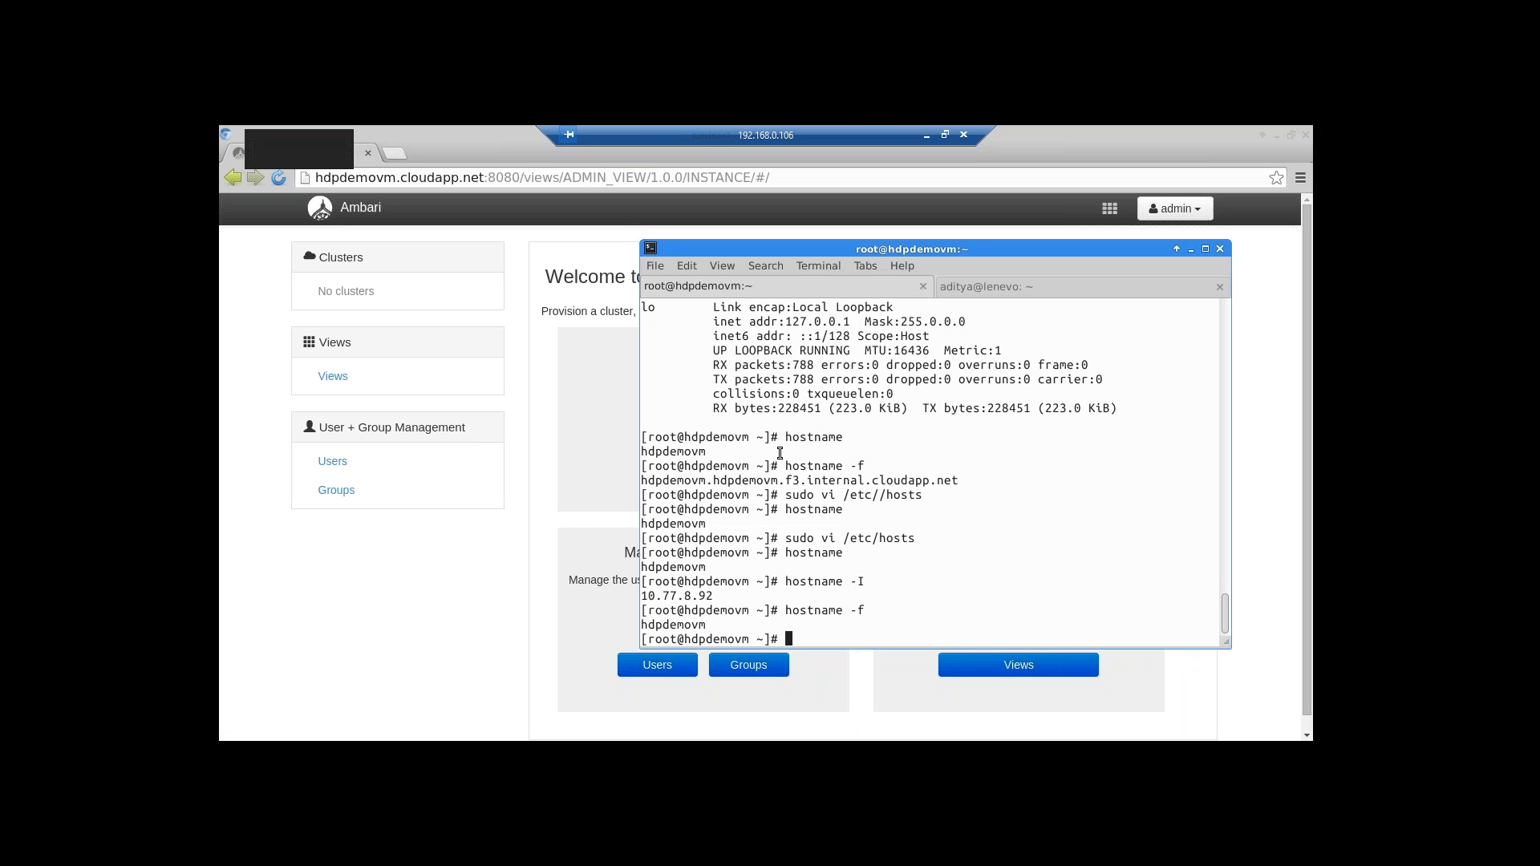
scroll(1018, 539, up, 8)
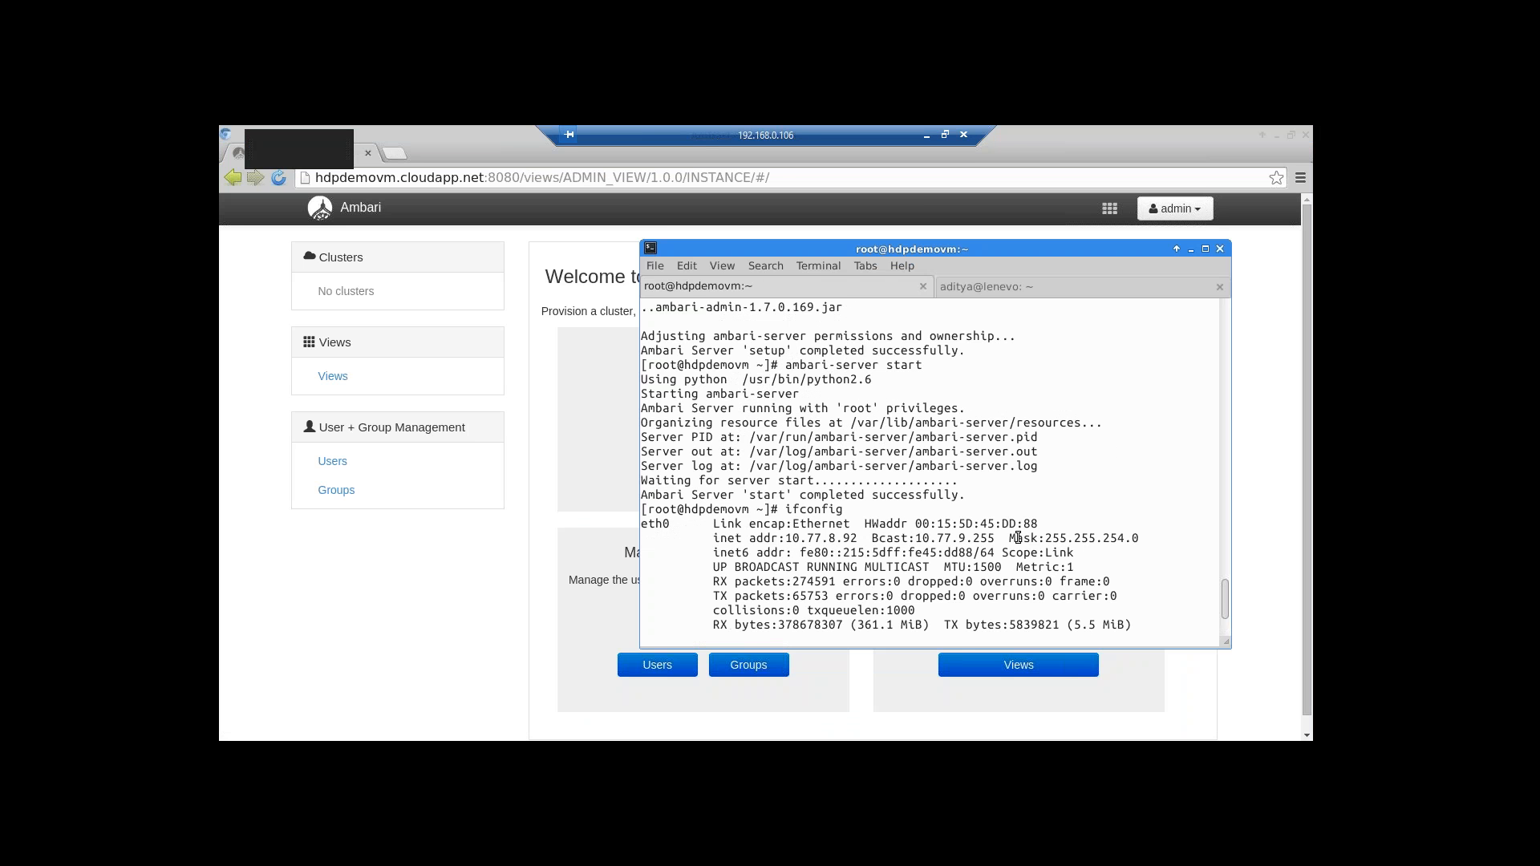
scroll(946, 478, up, 3)
key(alt+Tab)
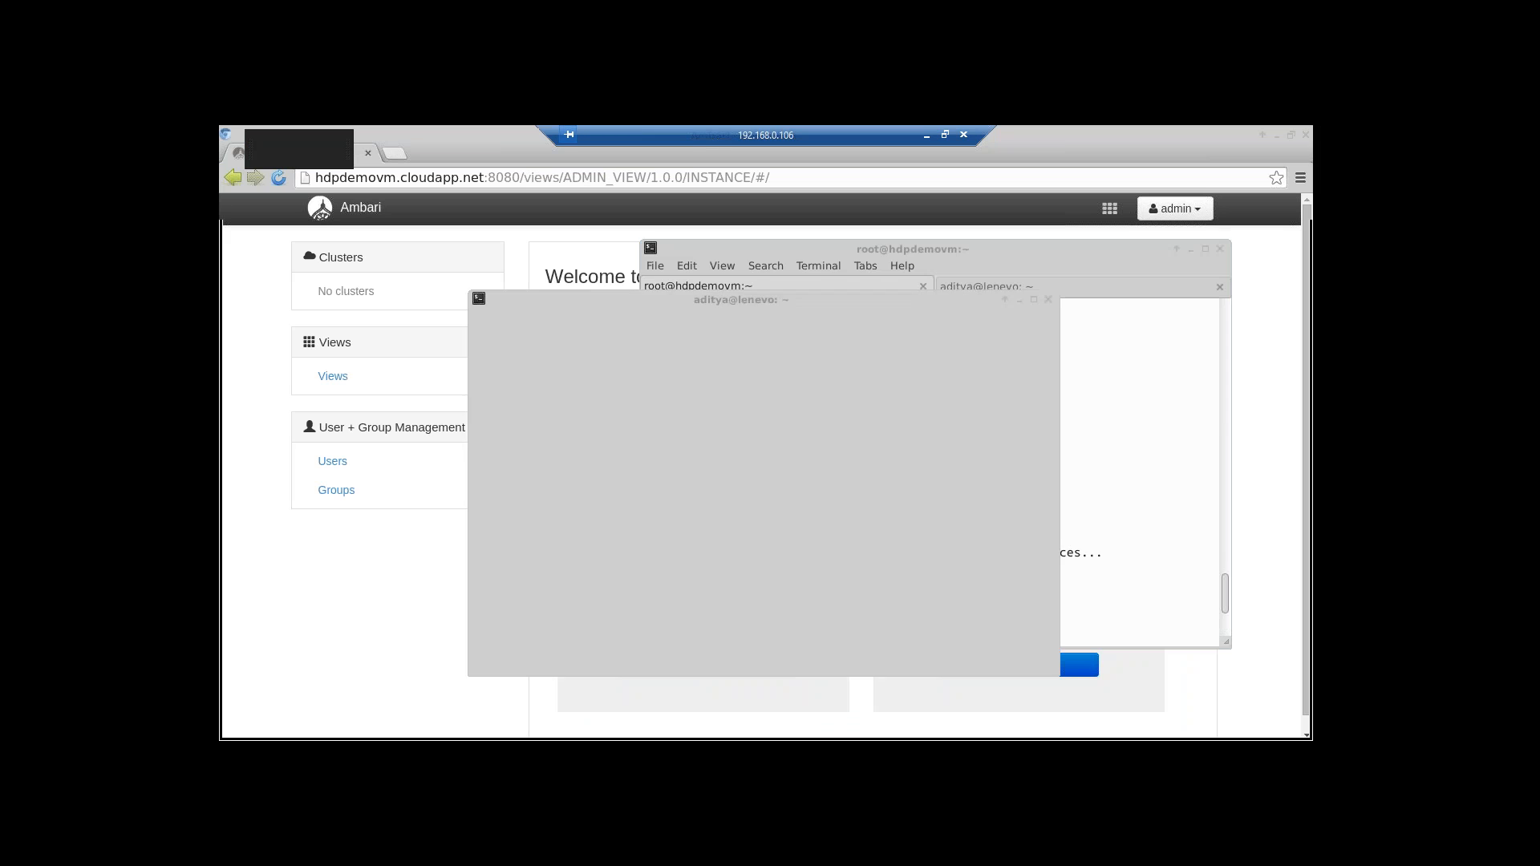
key(alt+Tab)
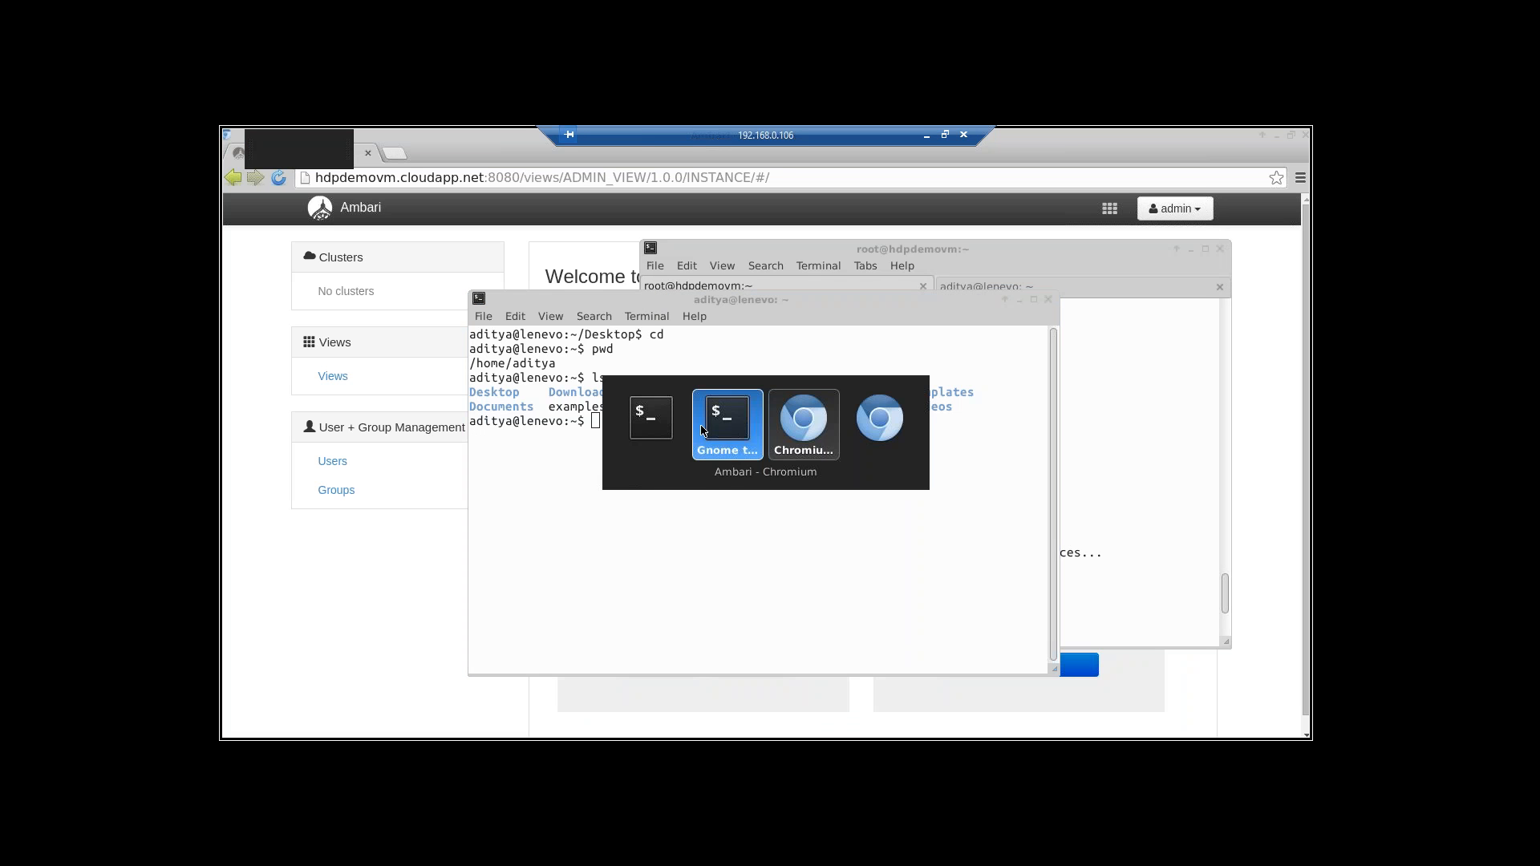
click(678, 427)
key(alt+Tab)
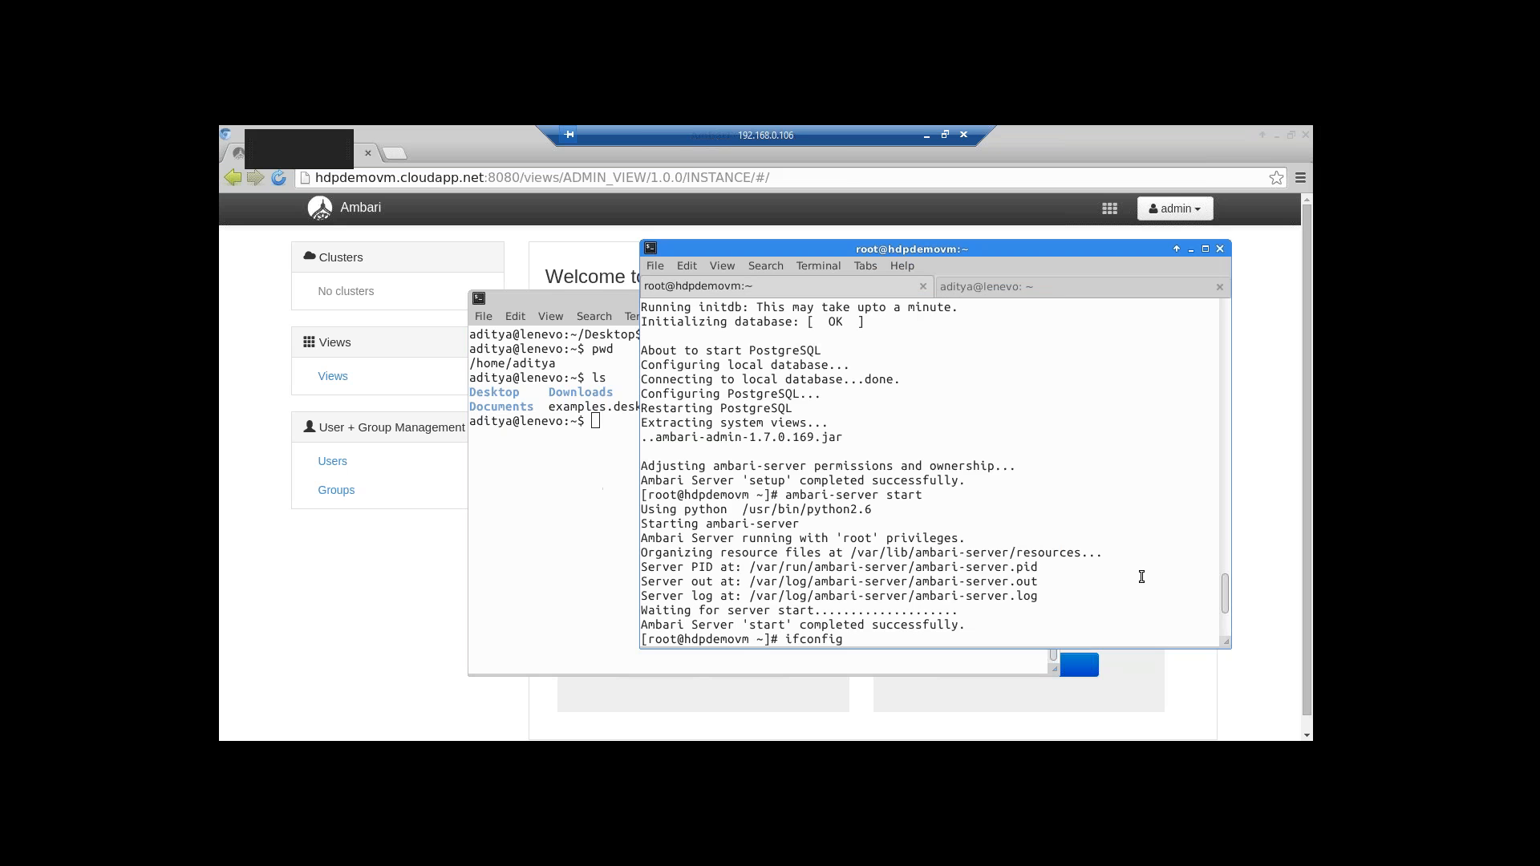
Minimize the local terminal, highlight the ambari-admin-1.7.0.169.jar line, then minimize the root terminal
click(578, 493)
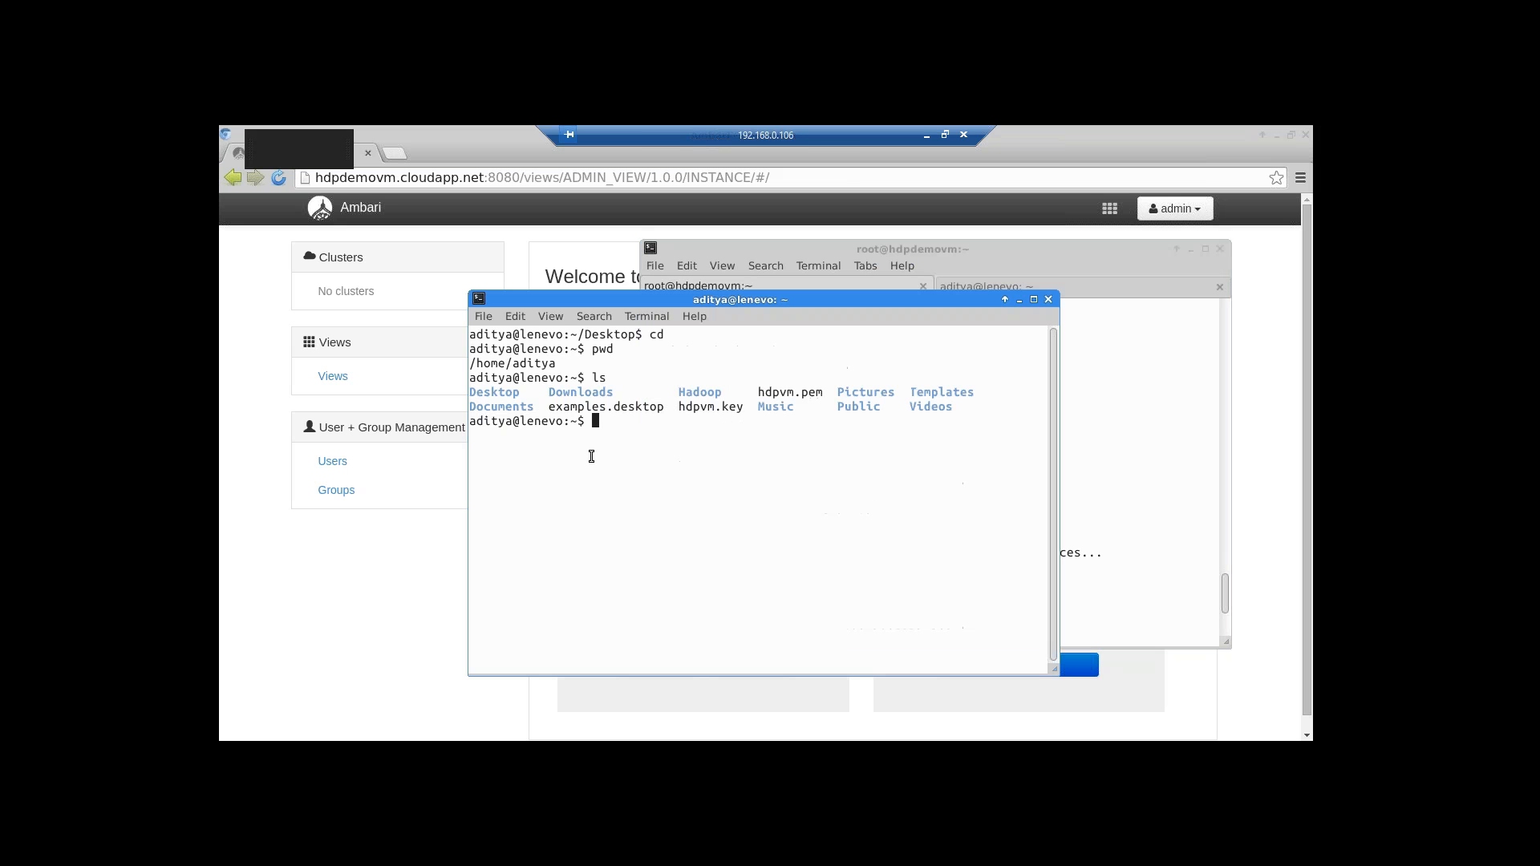
click(1018, 300)
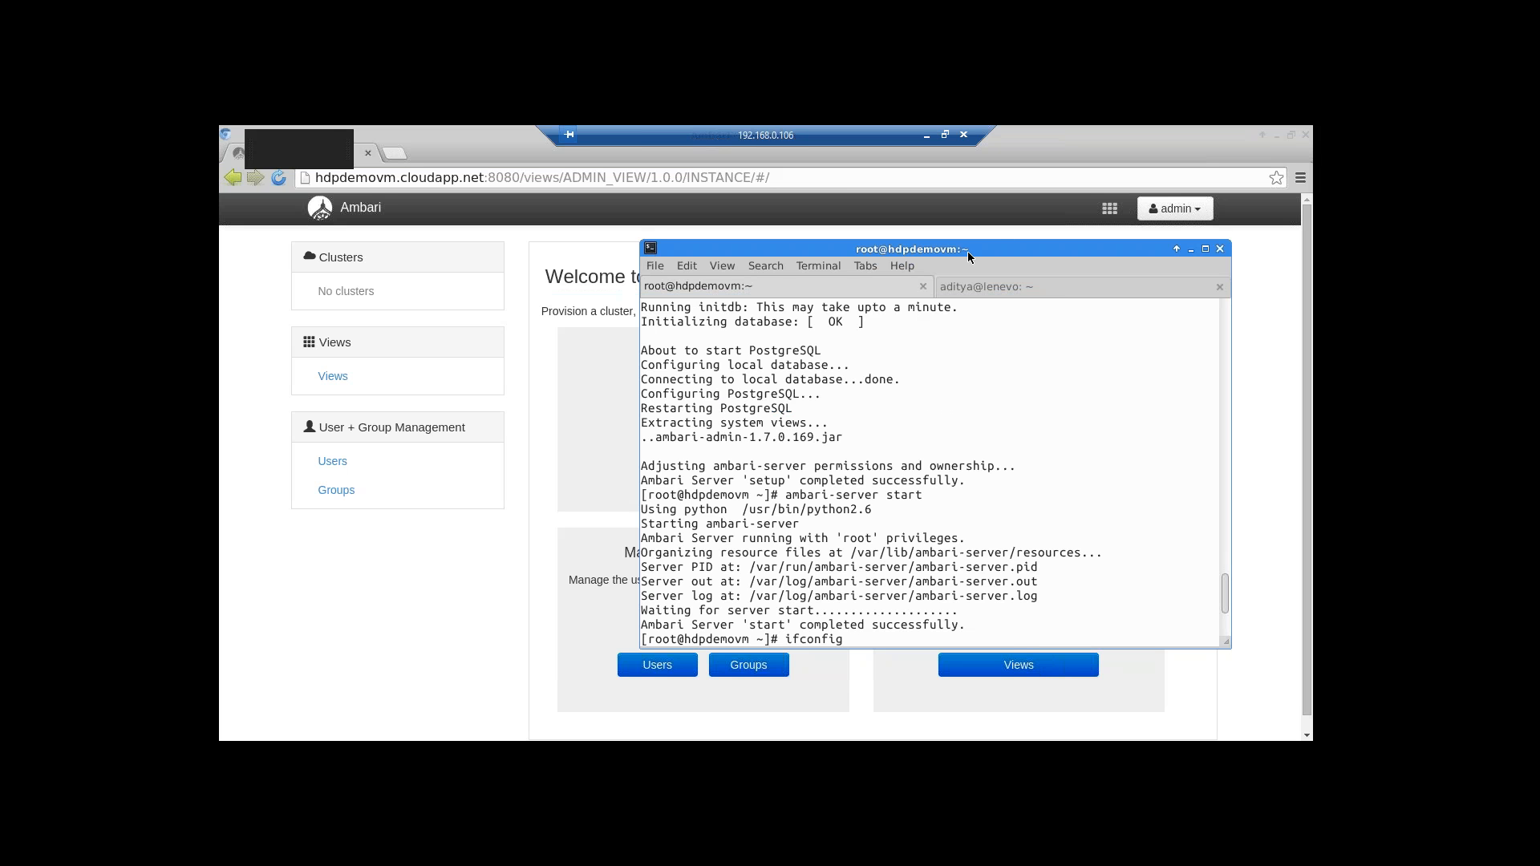
drag(684, 437, 879, 436)
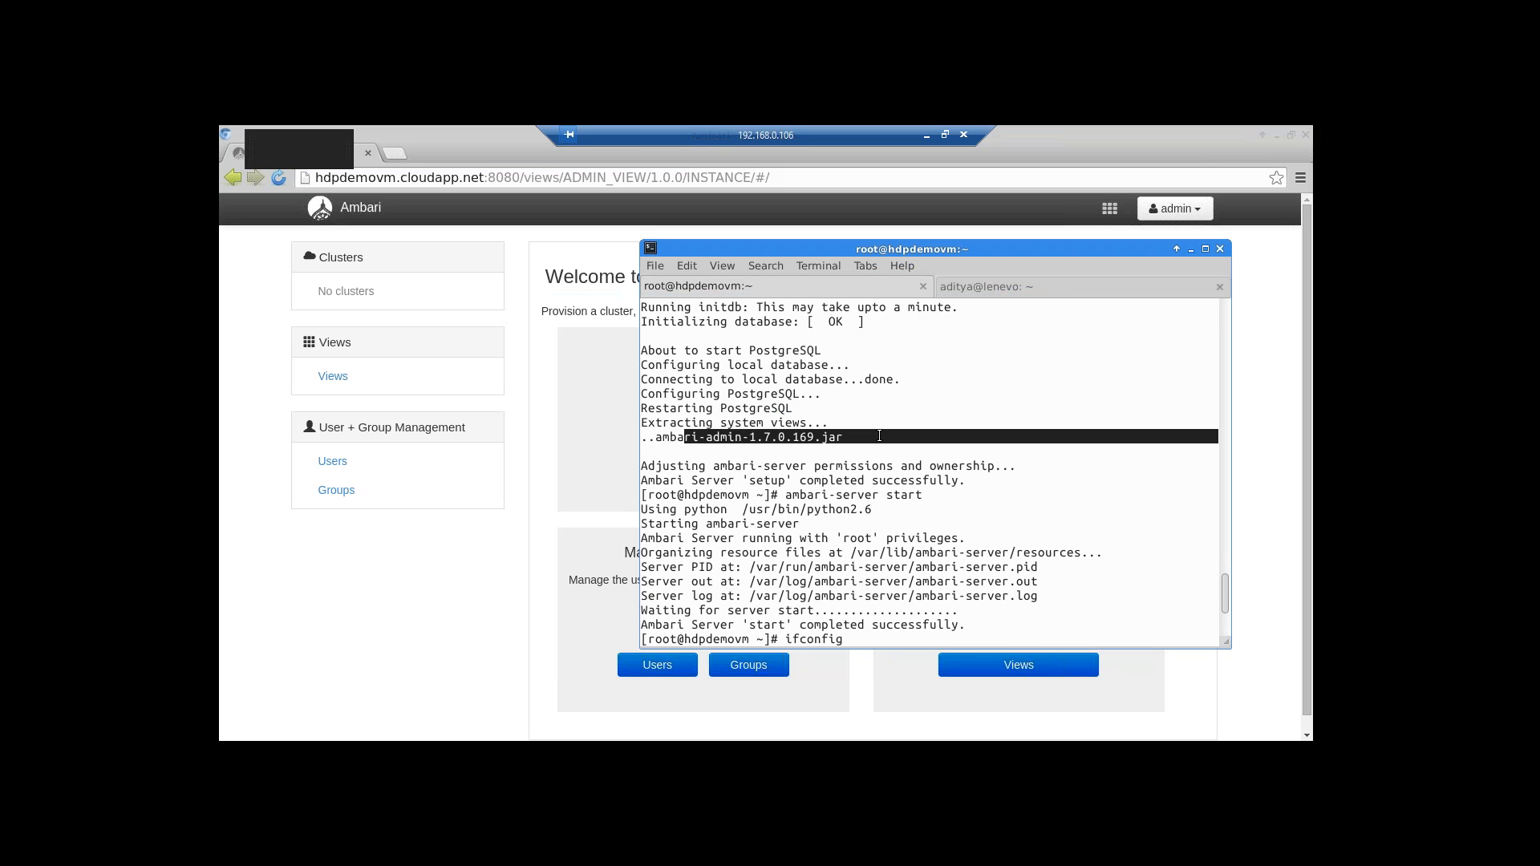
click(1192, 249)
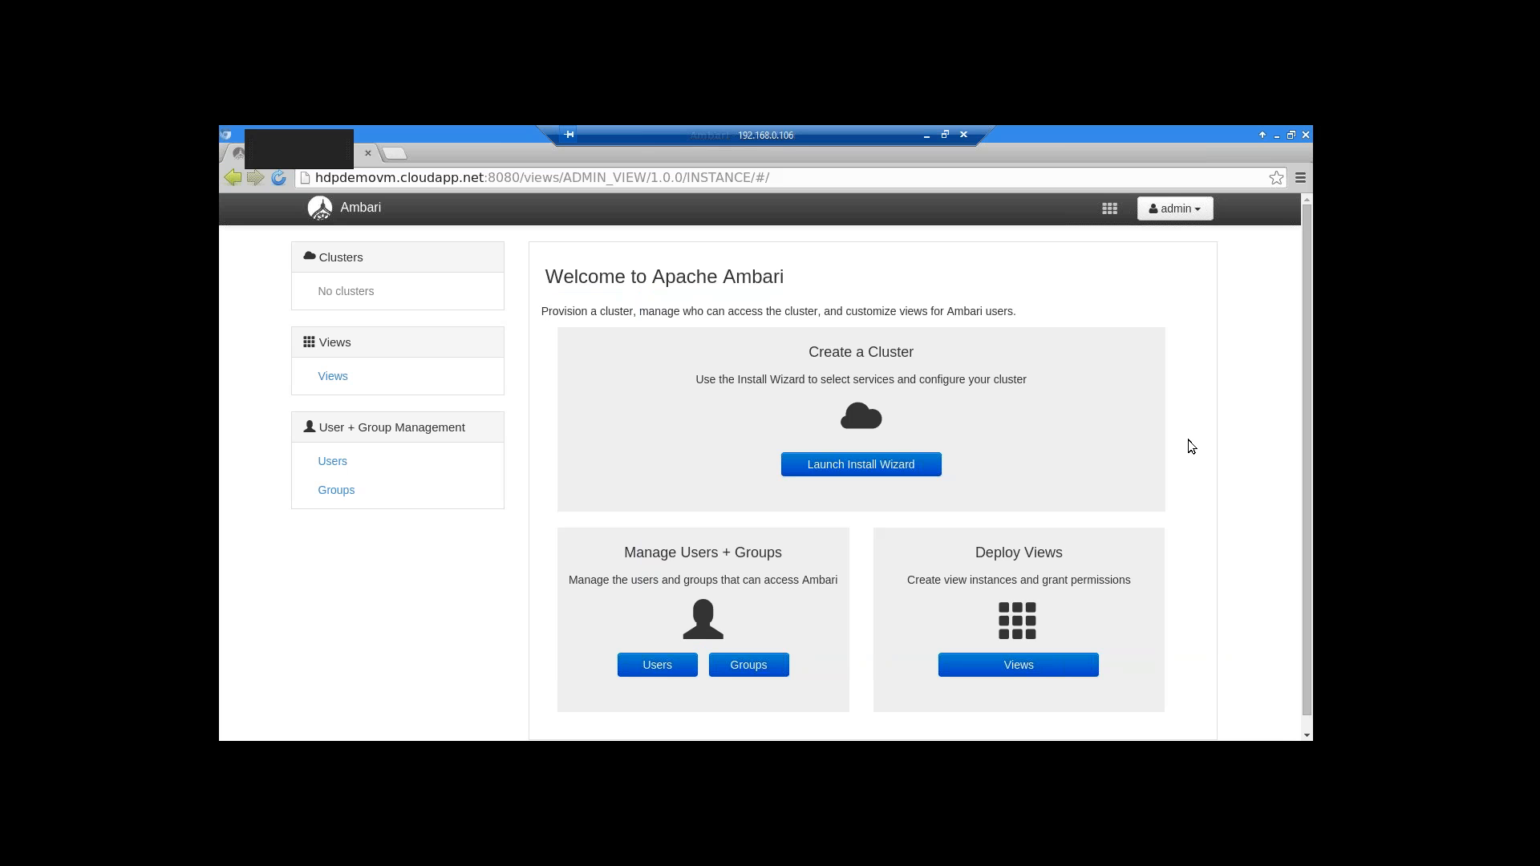
Open the Ambari administration console via Manage Ambari and show the Users list
click(1175, 208)
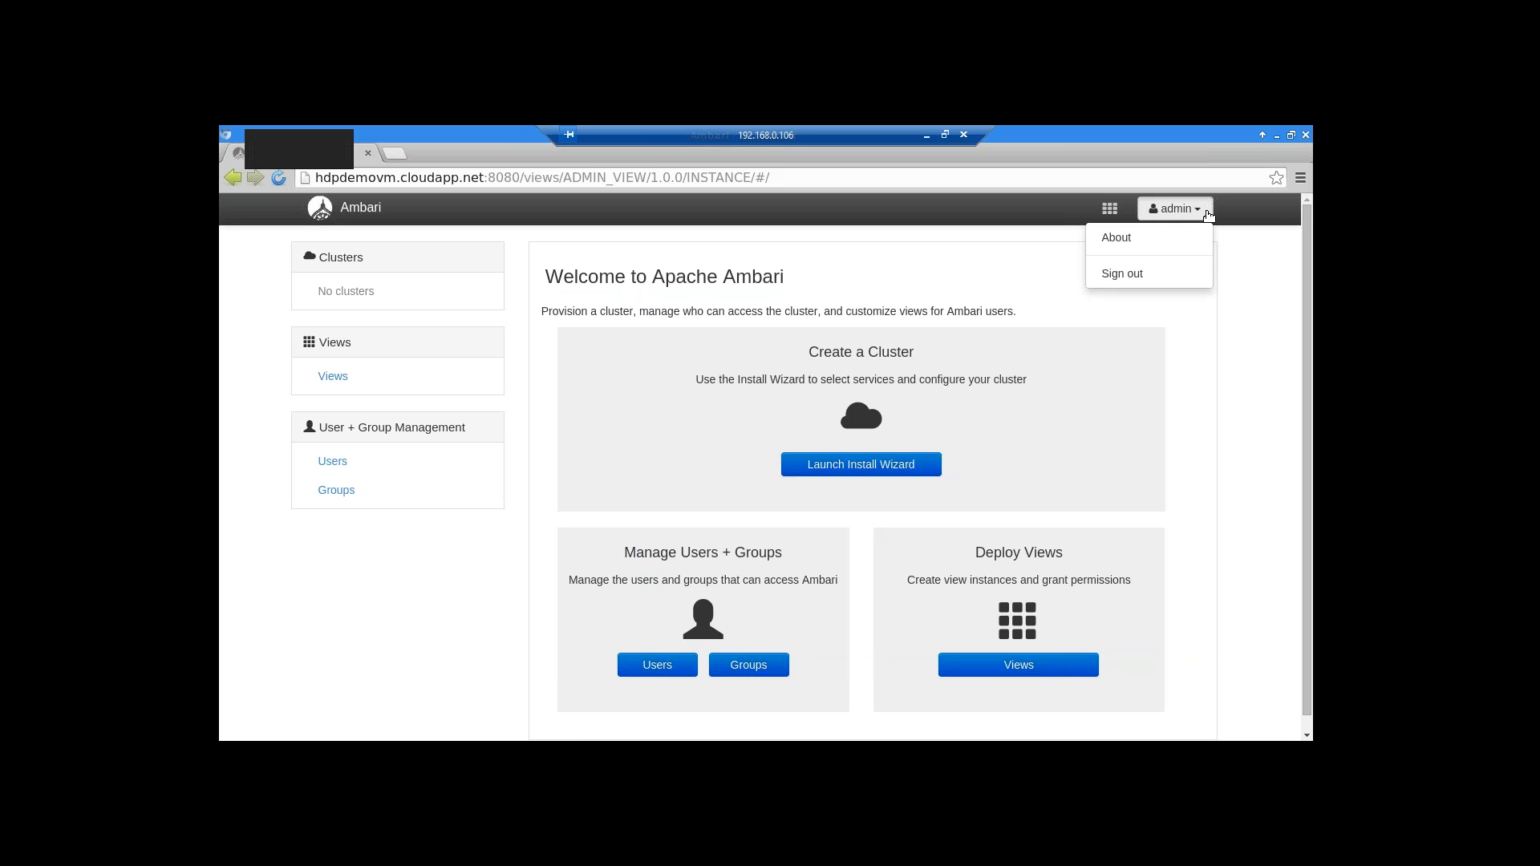
click(1116, 239)
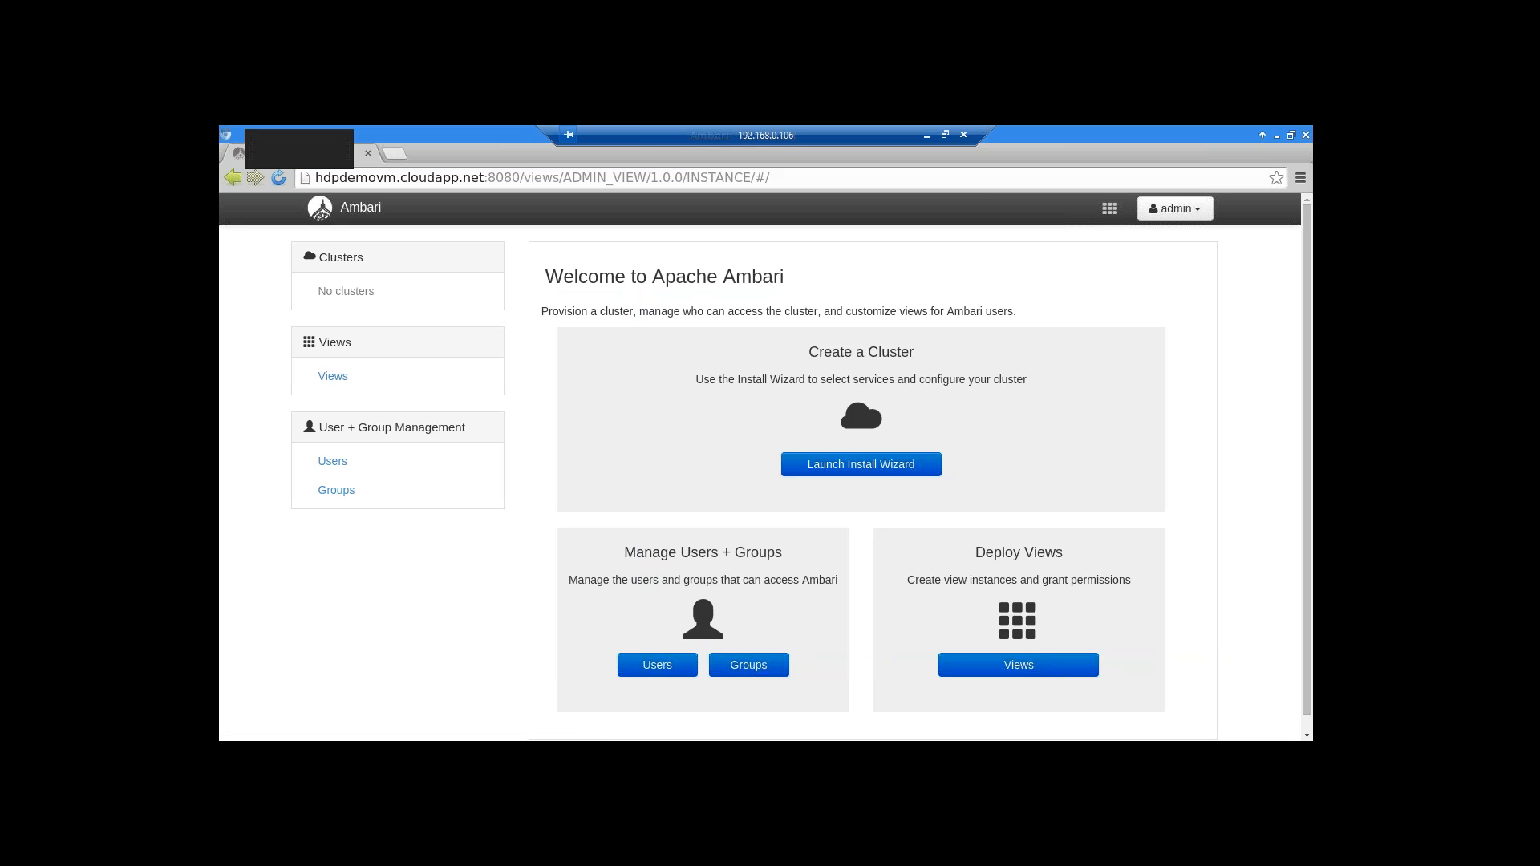
click(231, 178)
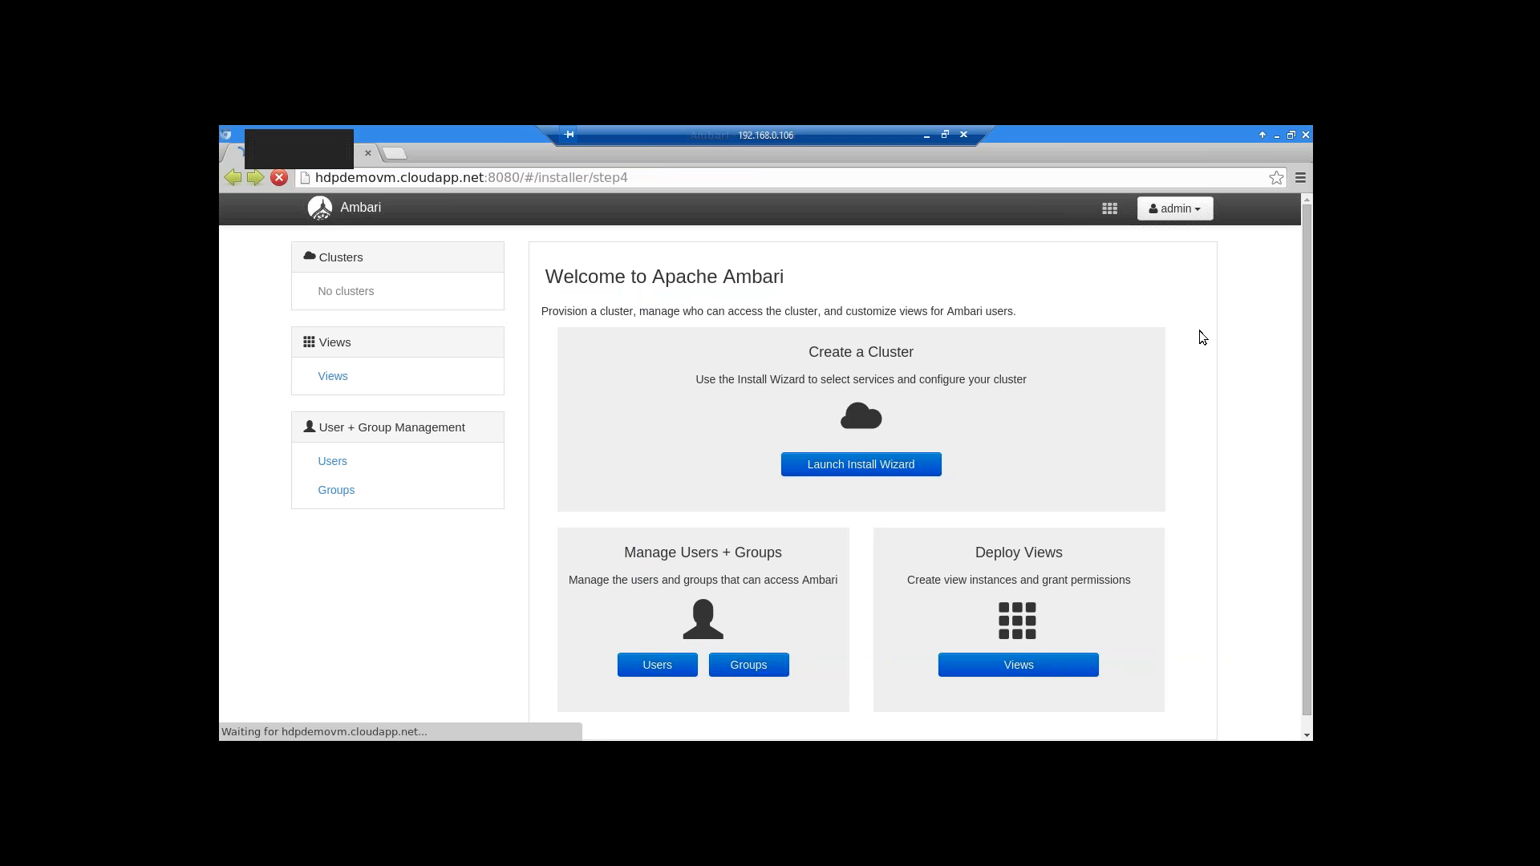
click(1198, 211)
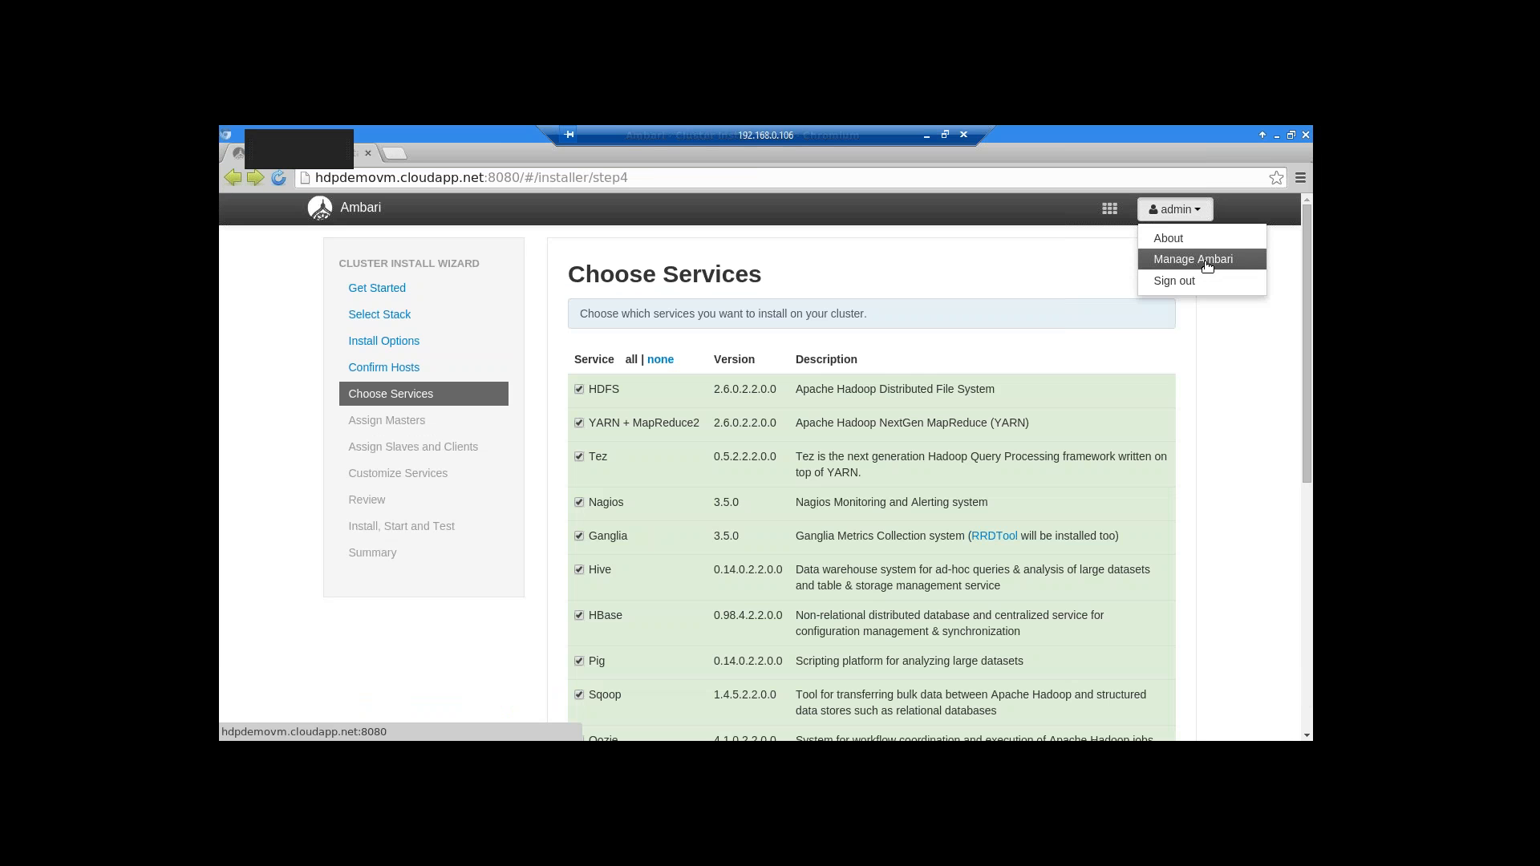
click(1207, 265)
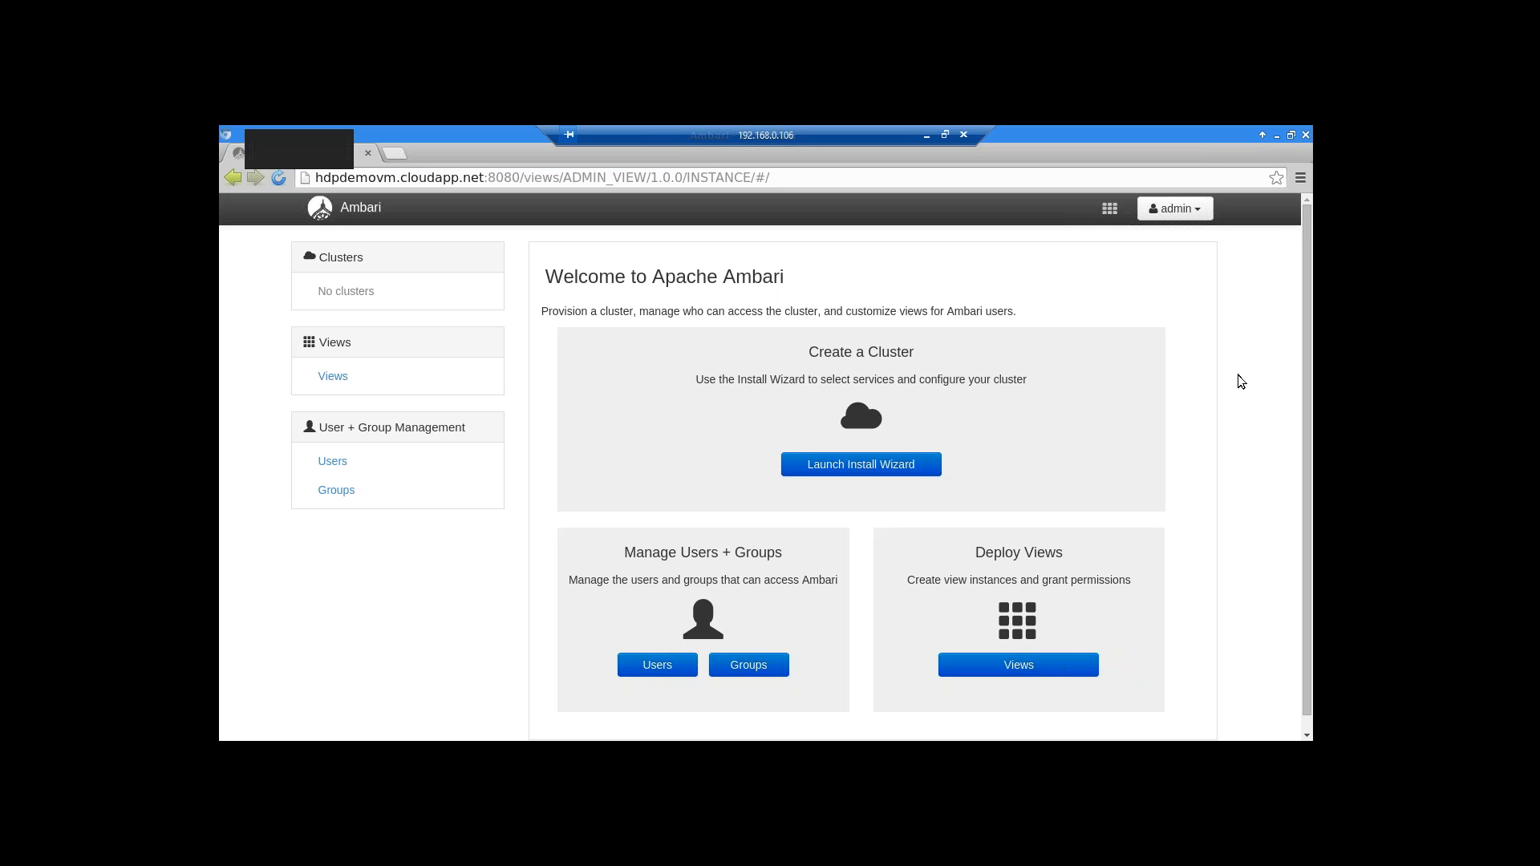
click(334, 465)
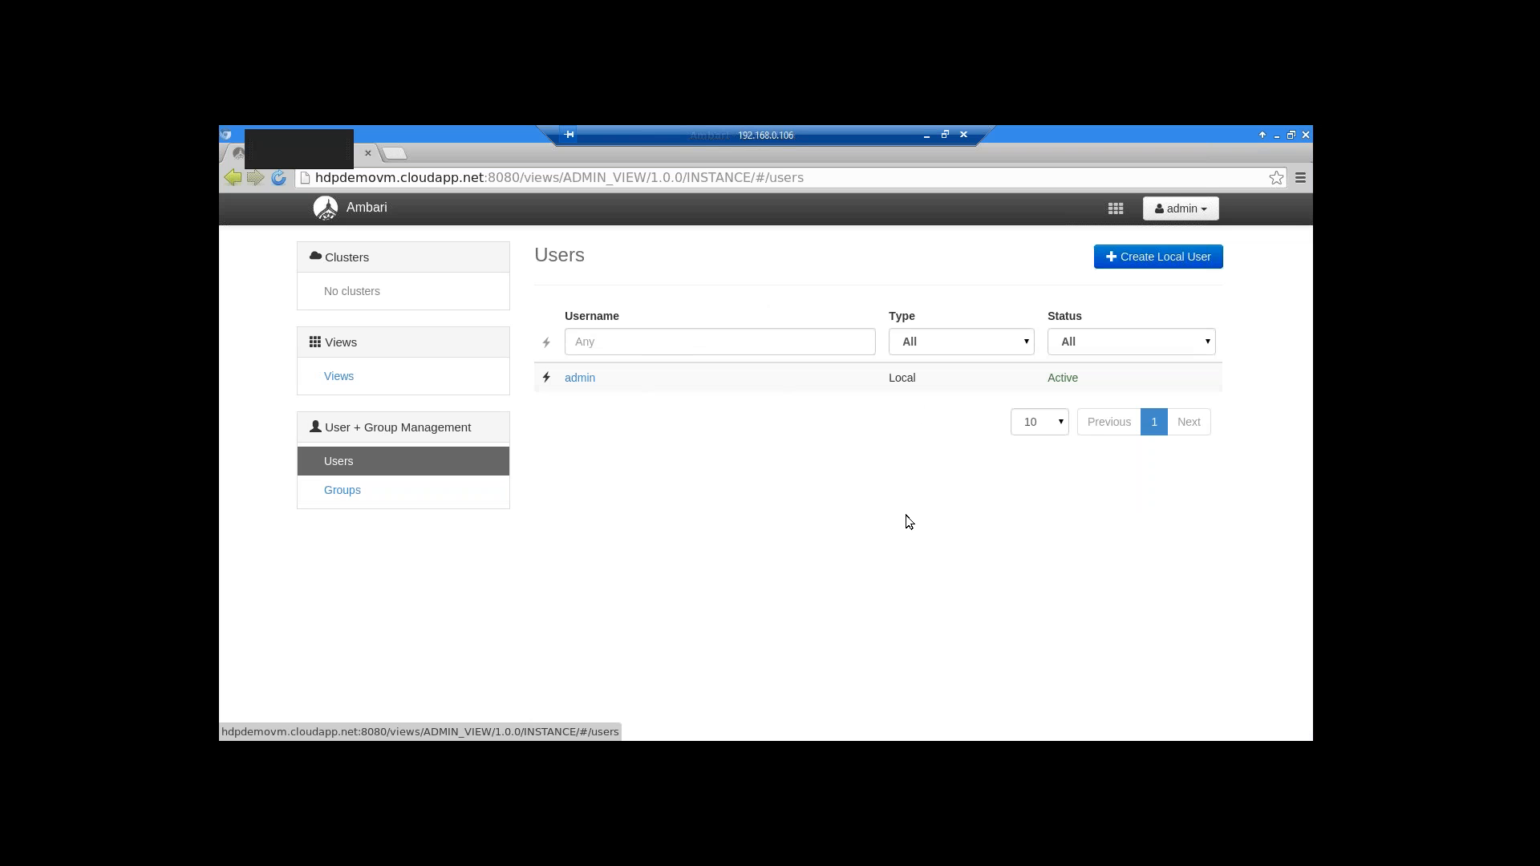
Start a new local user and enter its username
click(1188, 259)
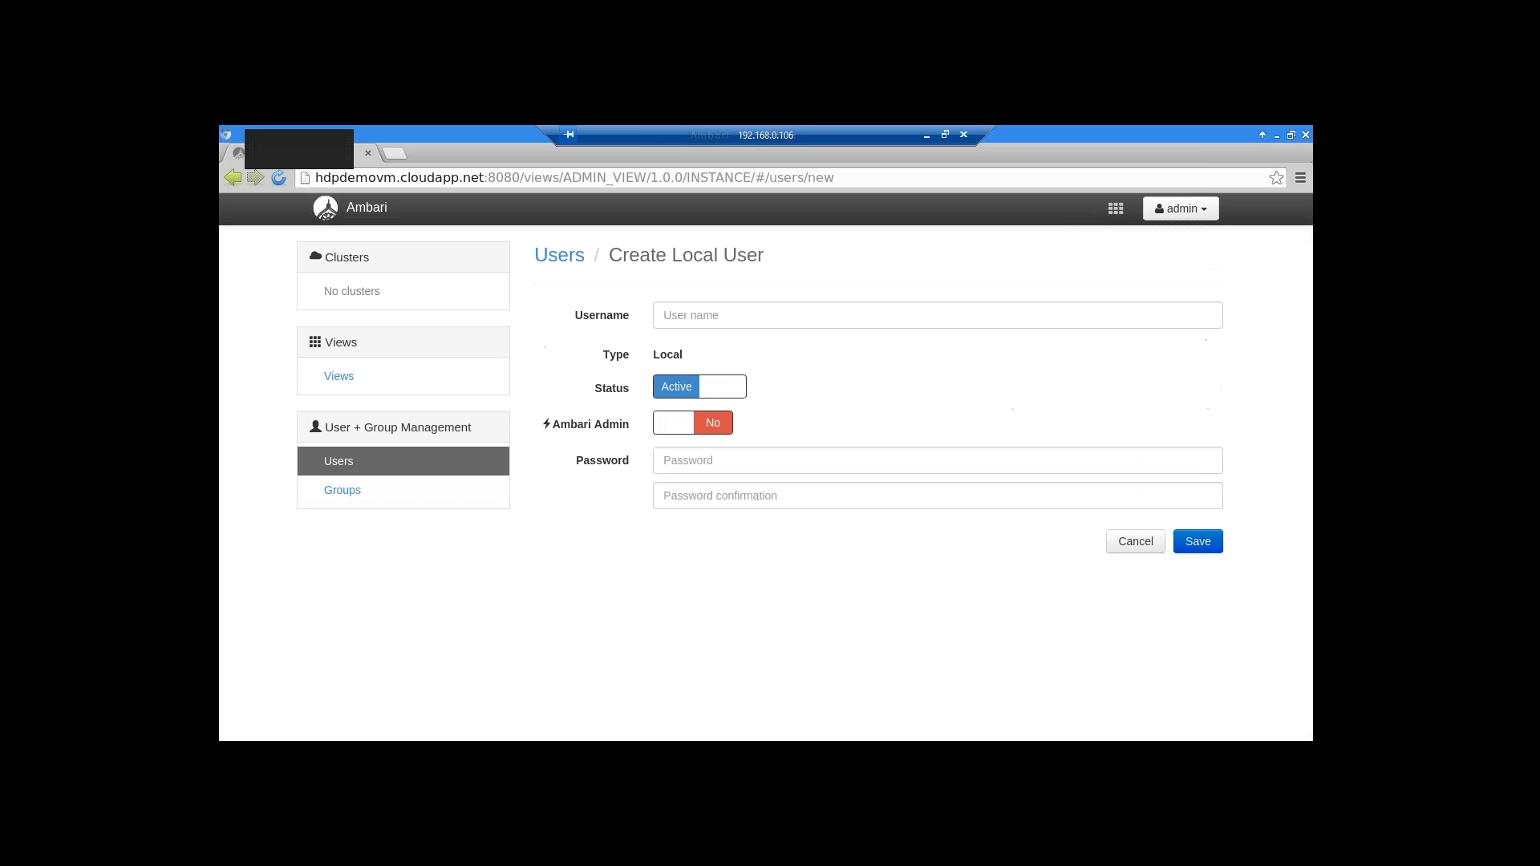
click(705, 314)
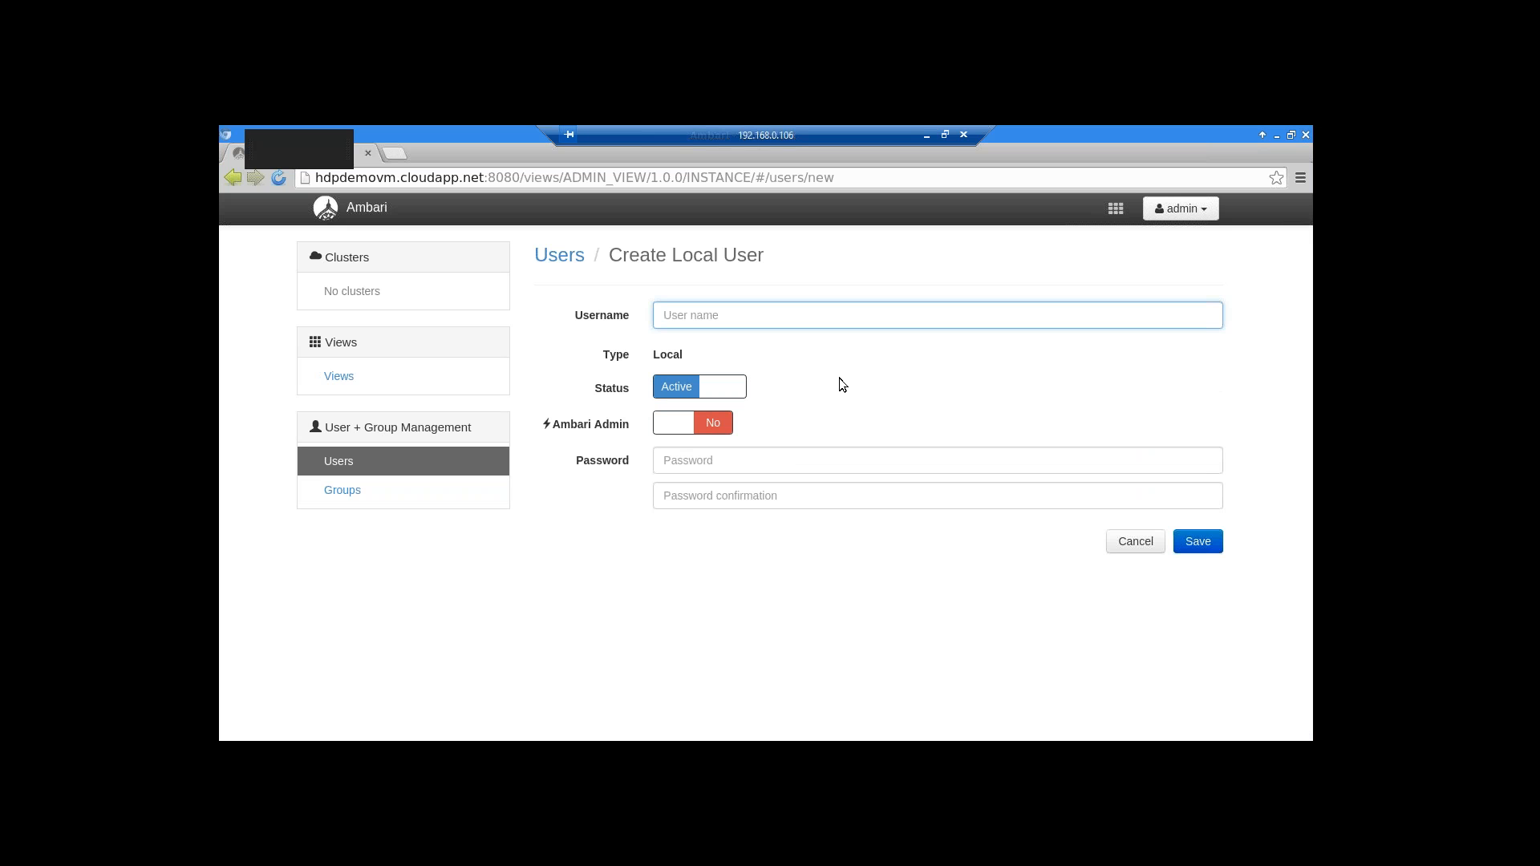
text(andy.user)
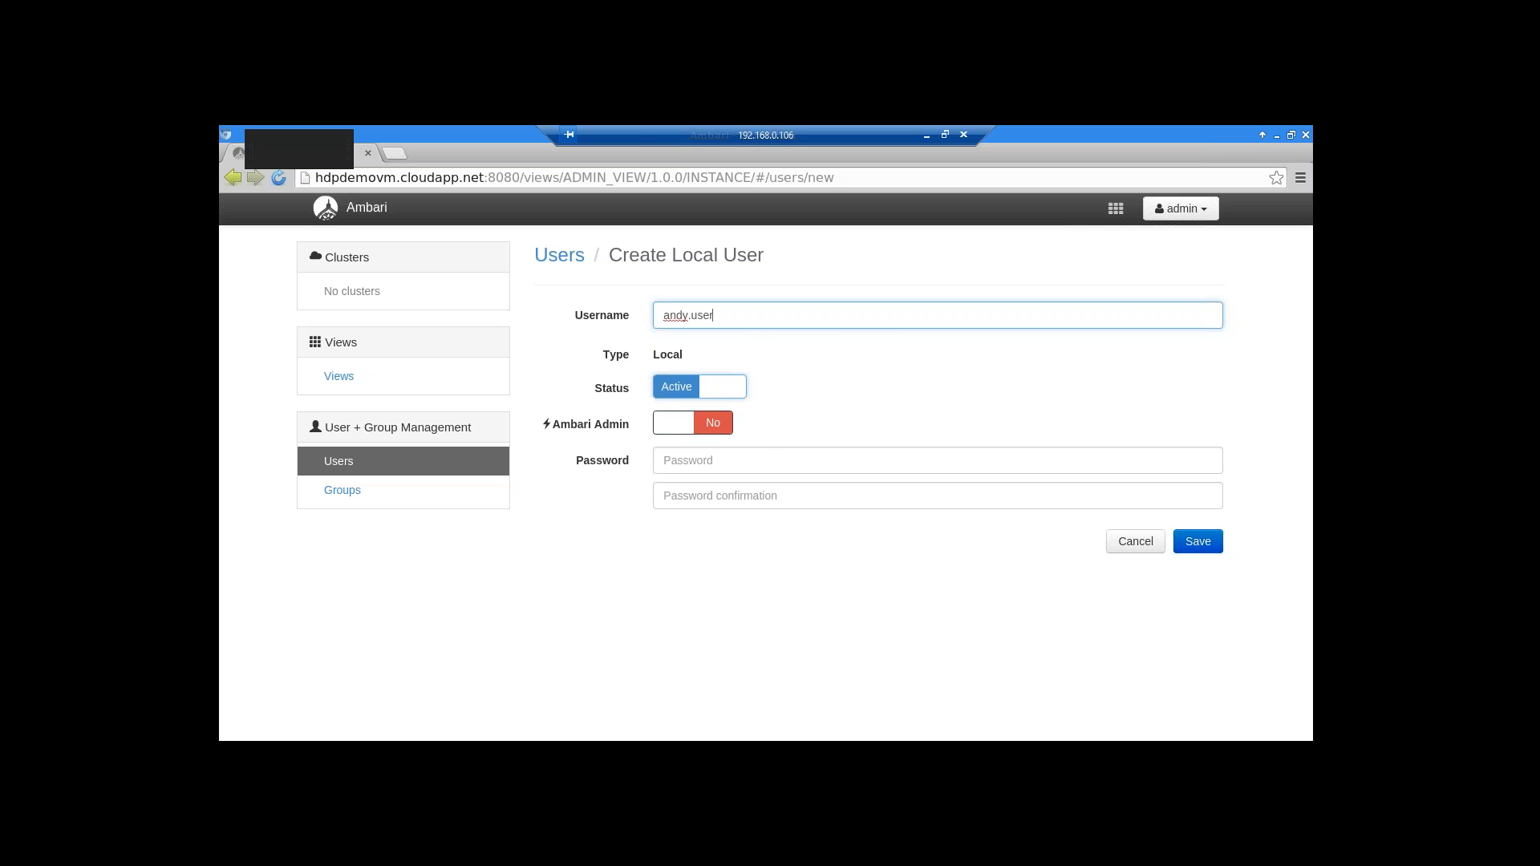
Leave the user's status Active and Ambari Admin set to No
click(722, 390)
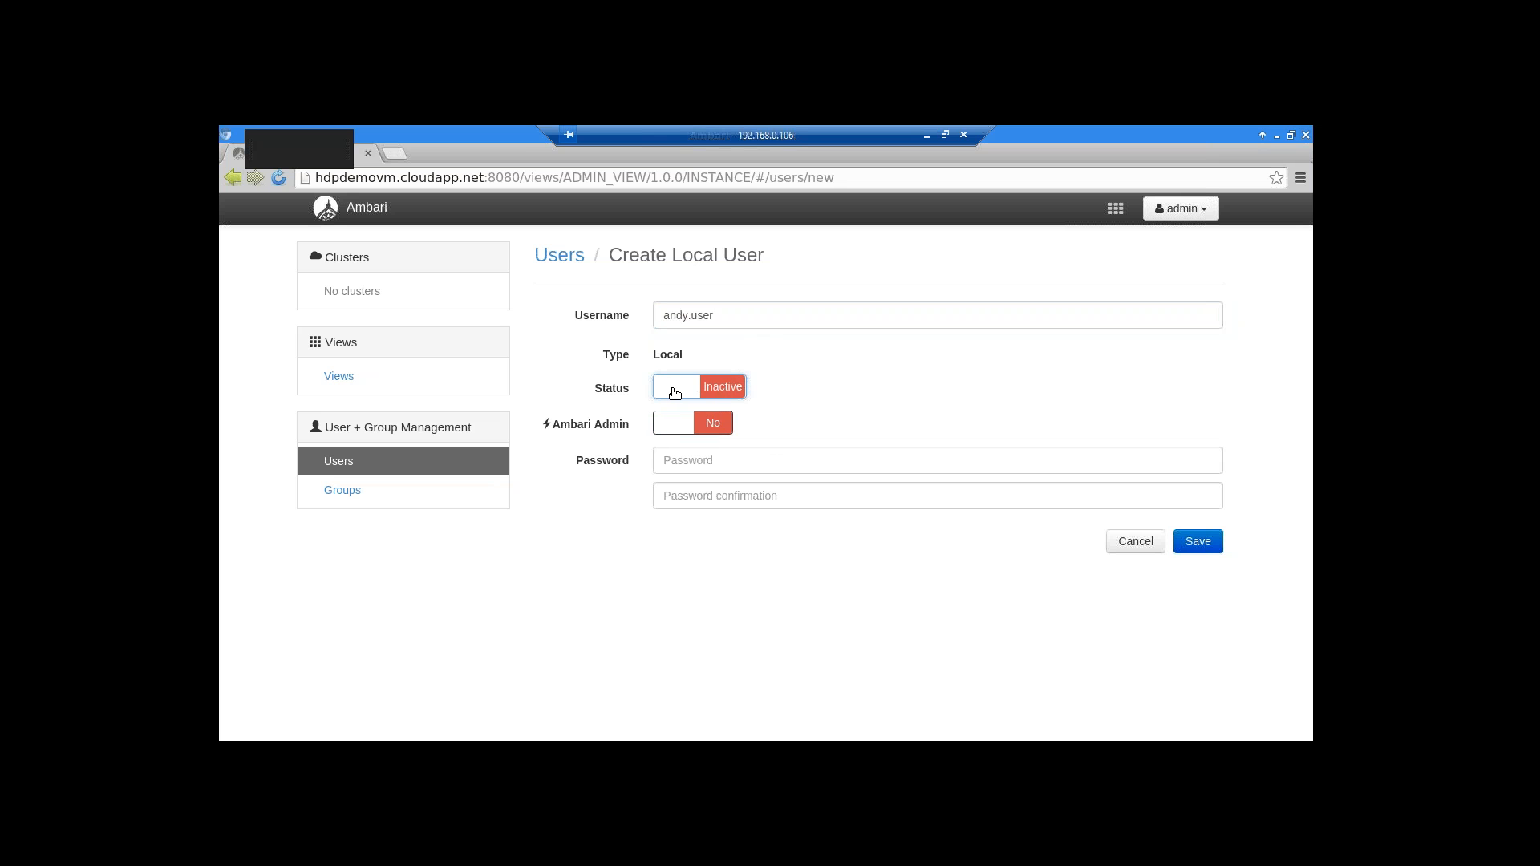
click(695, 392)
click(706, 390)
click(666, 393)
click(674, 426)
click(713, 423)
click(711, 425)
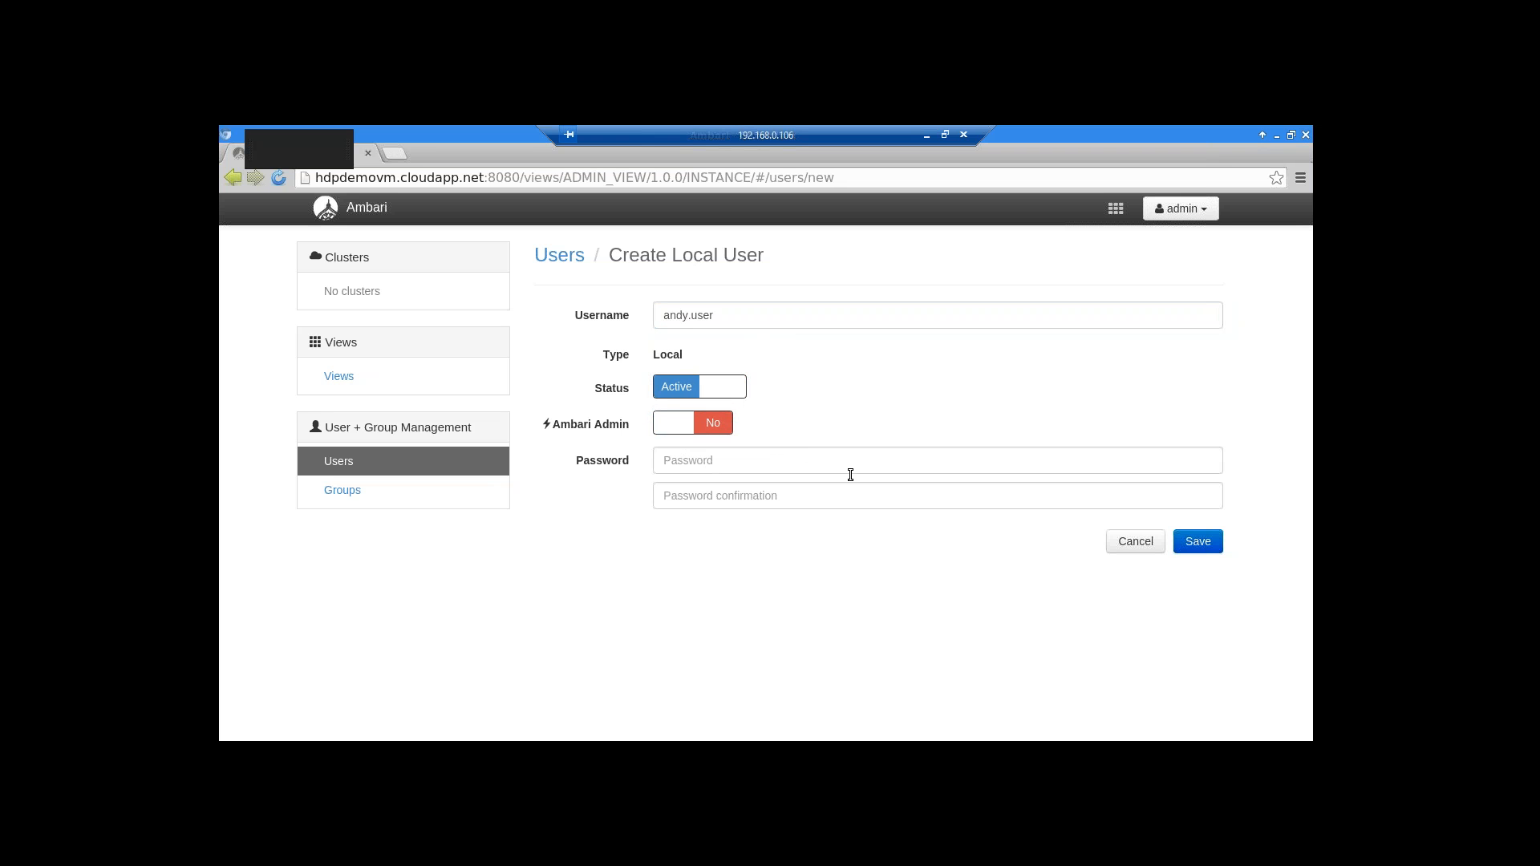
Enter the password and its confirmation, then save the new user
click(693, 462)
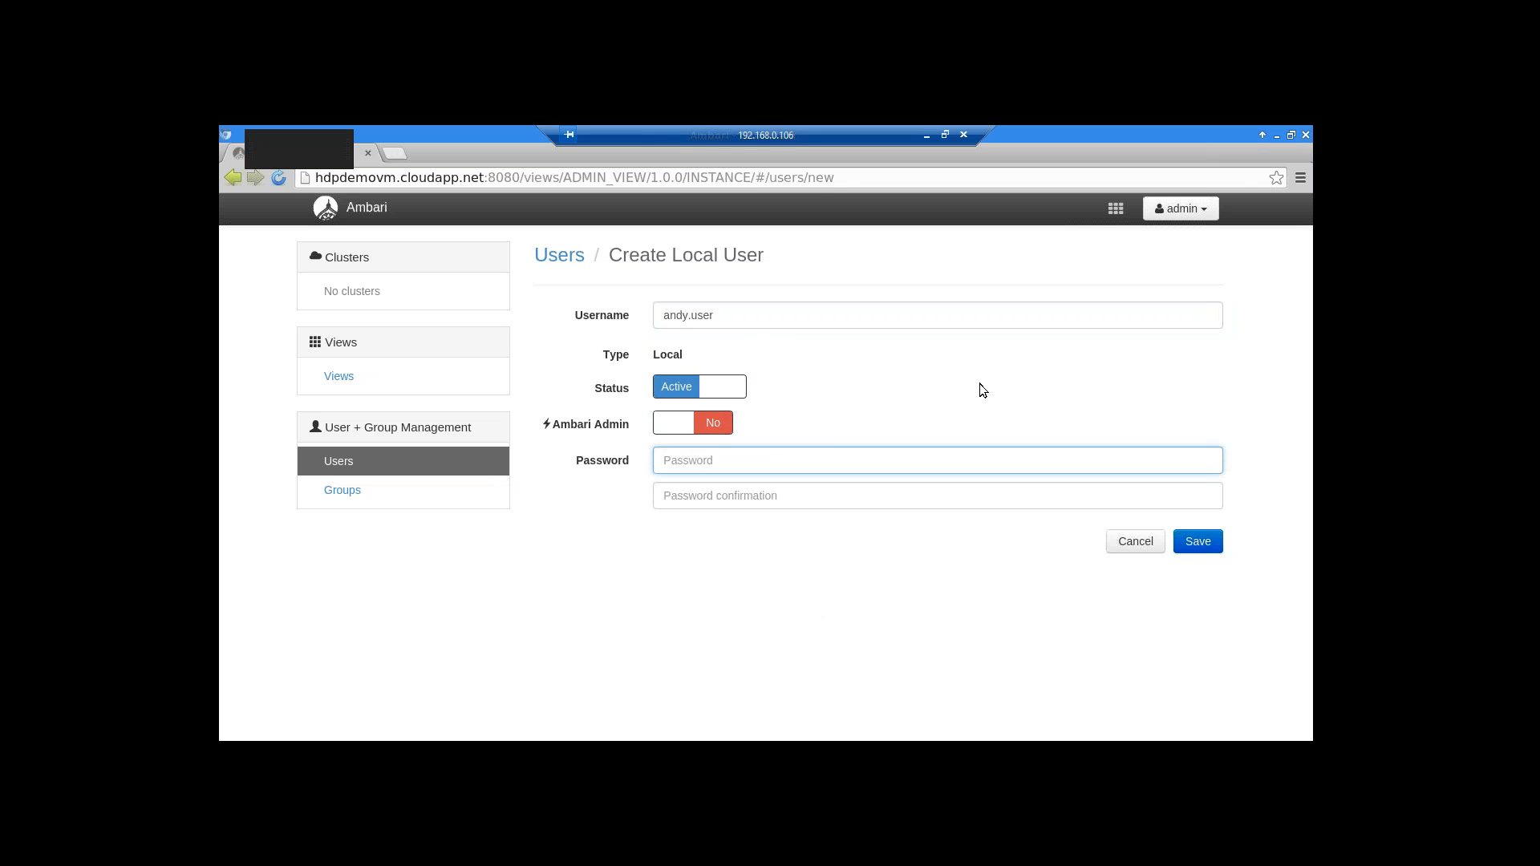
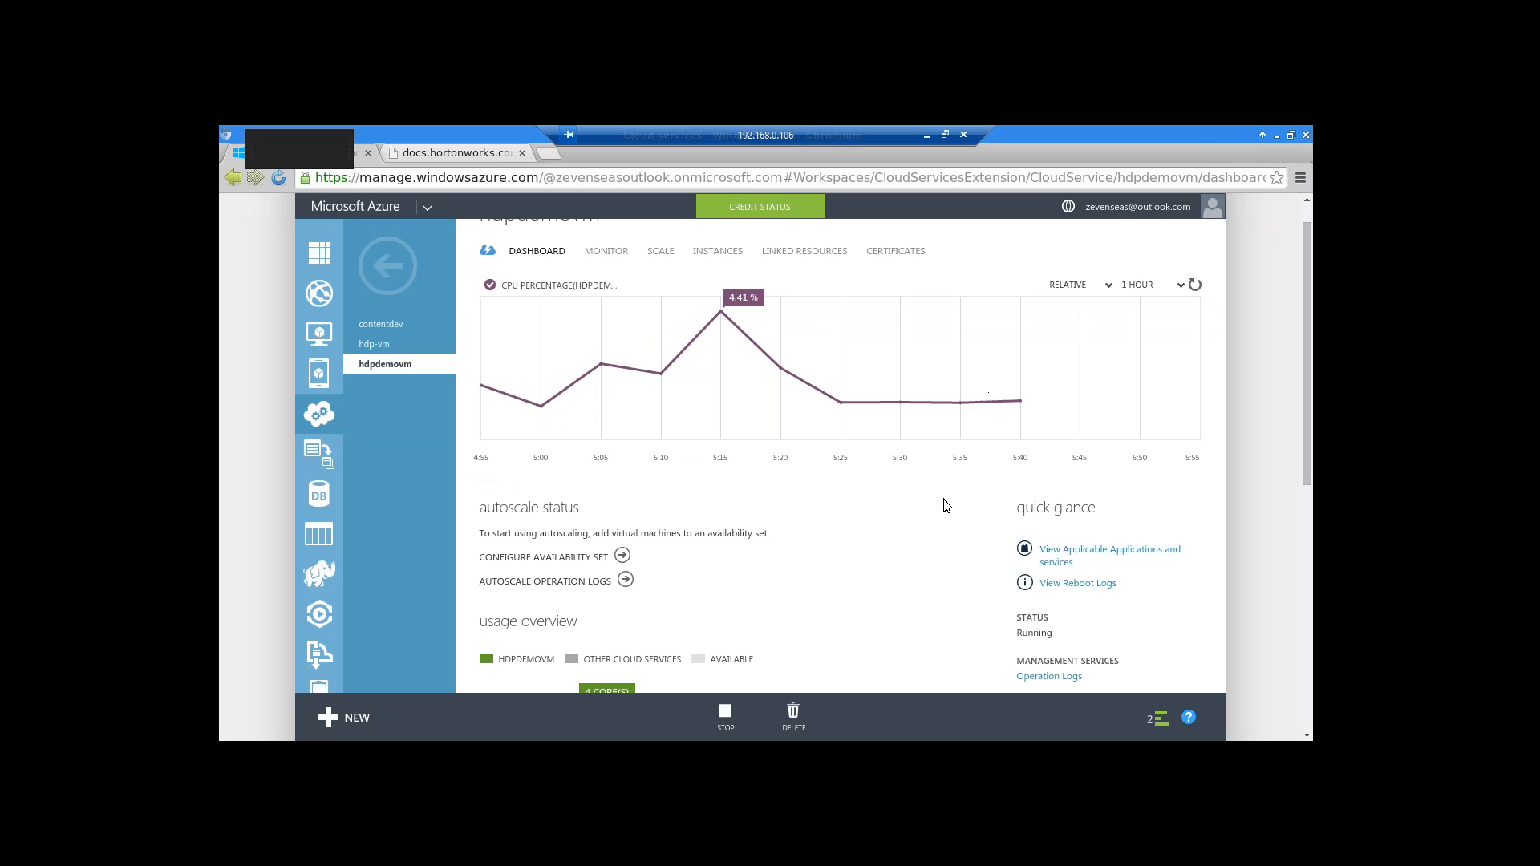
key(alt+Tab)
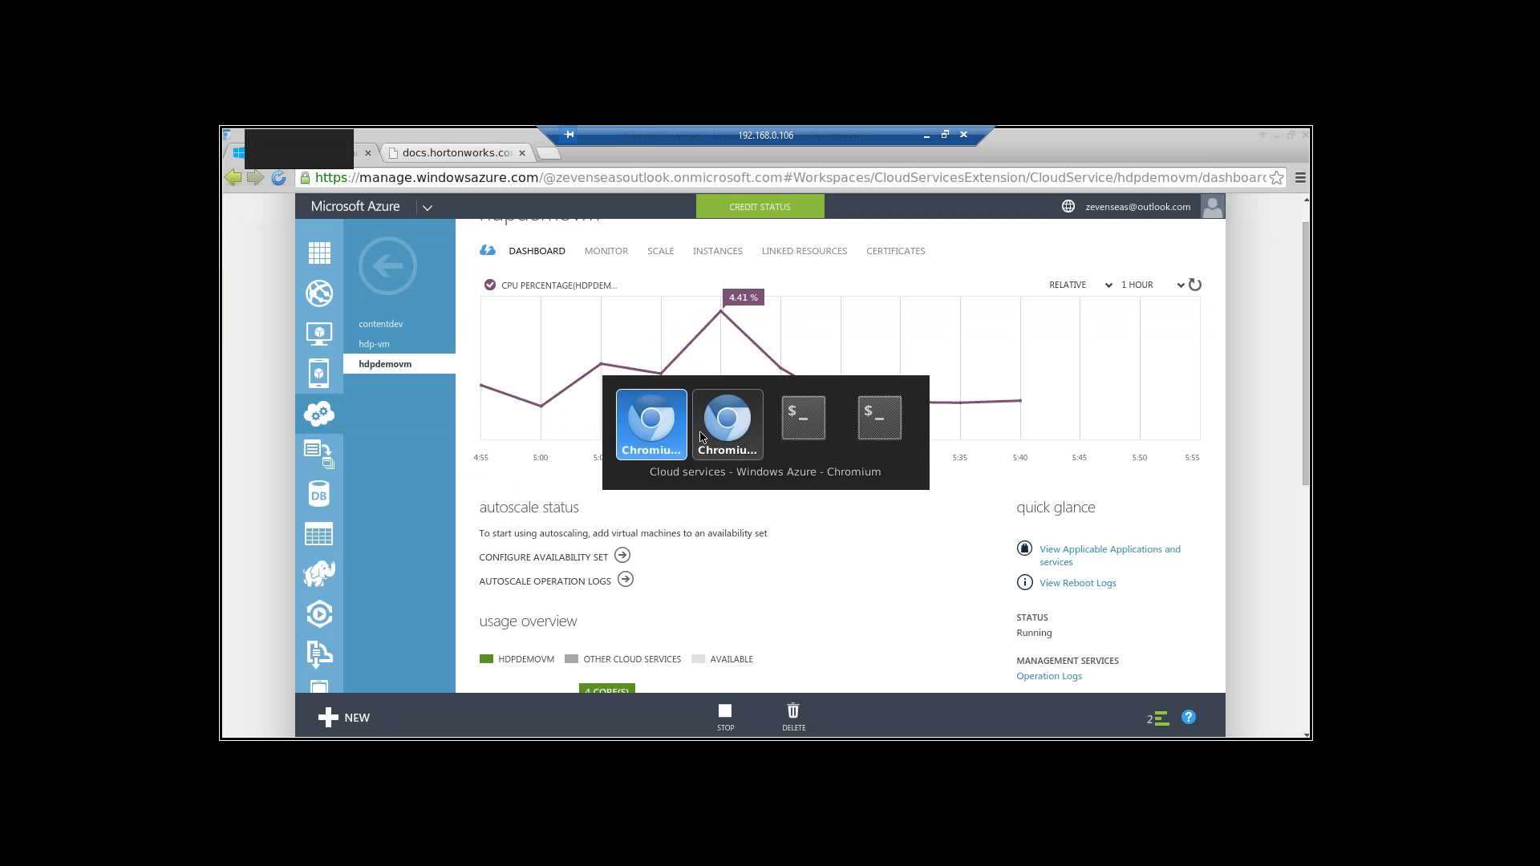
click(720, 428)
click(702, 501)
text(t)
key(BackSpace)
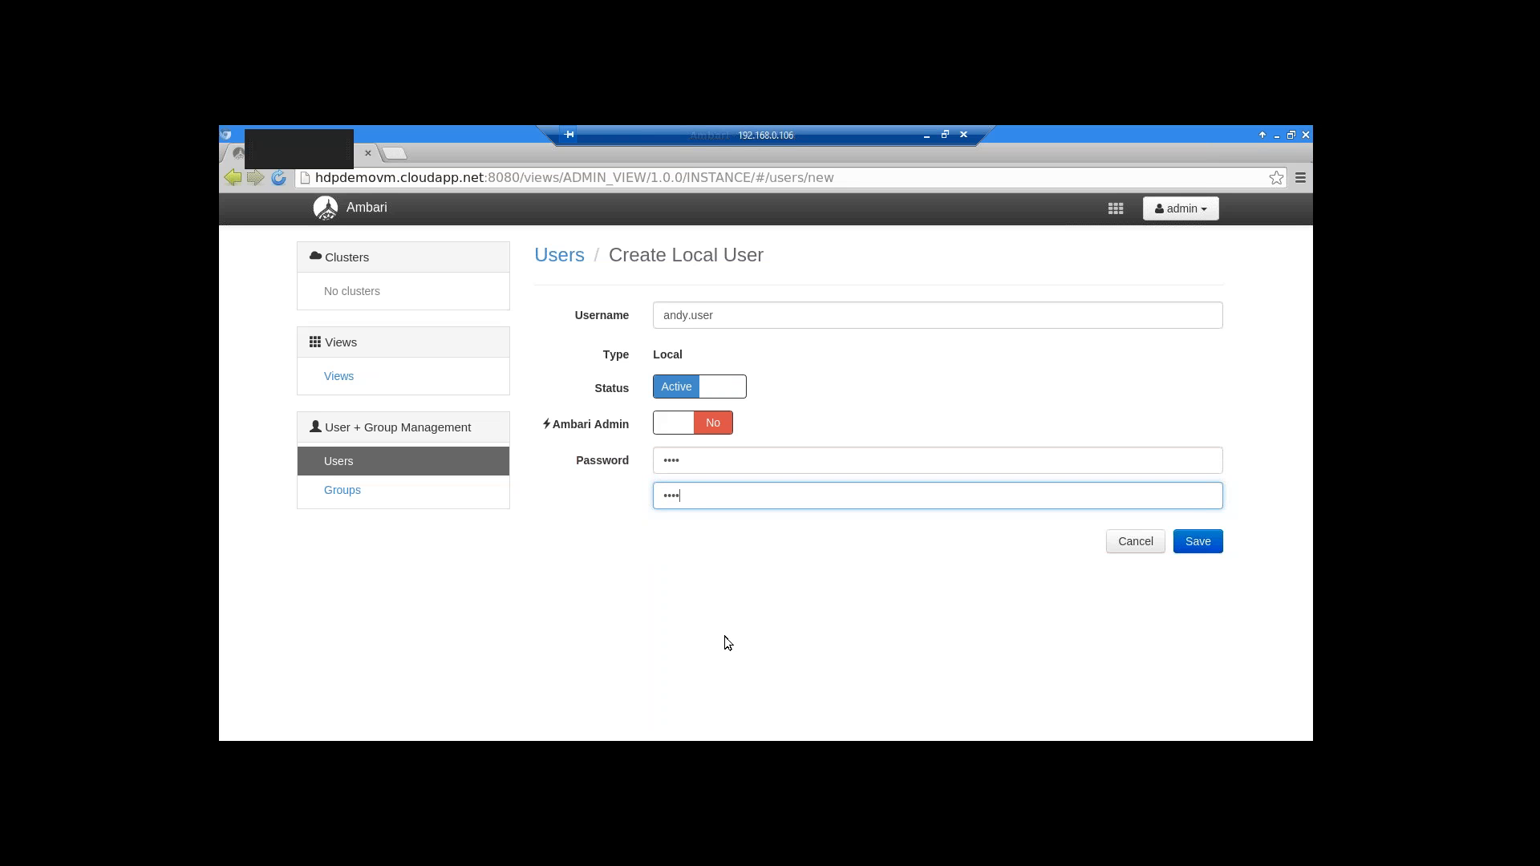
click(1198, 543)
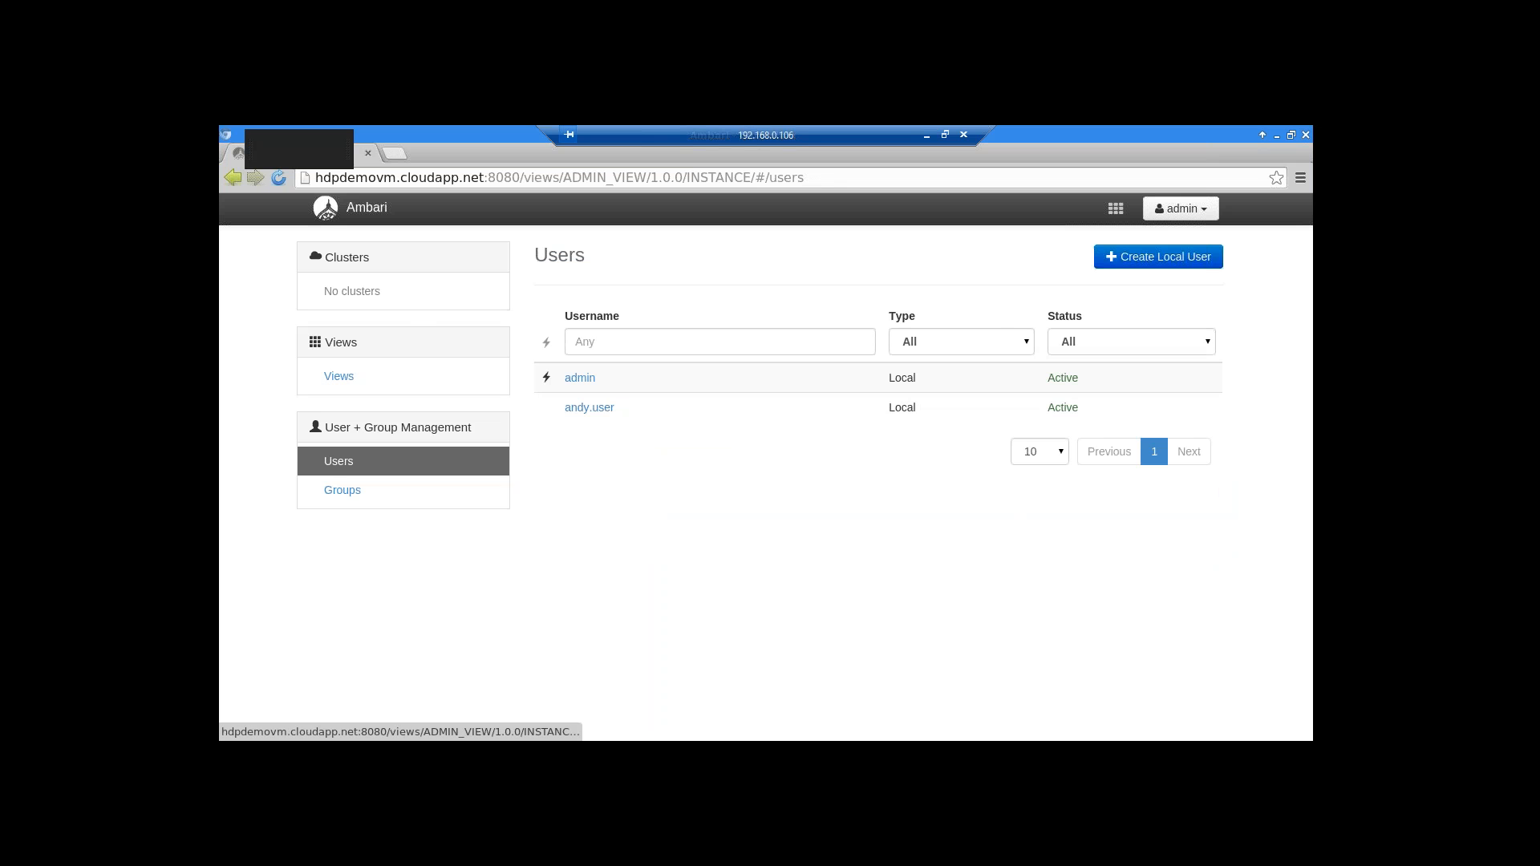
Open Groups, start a new local group, and cancel it without entering a name
click(337, 490)
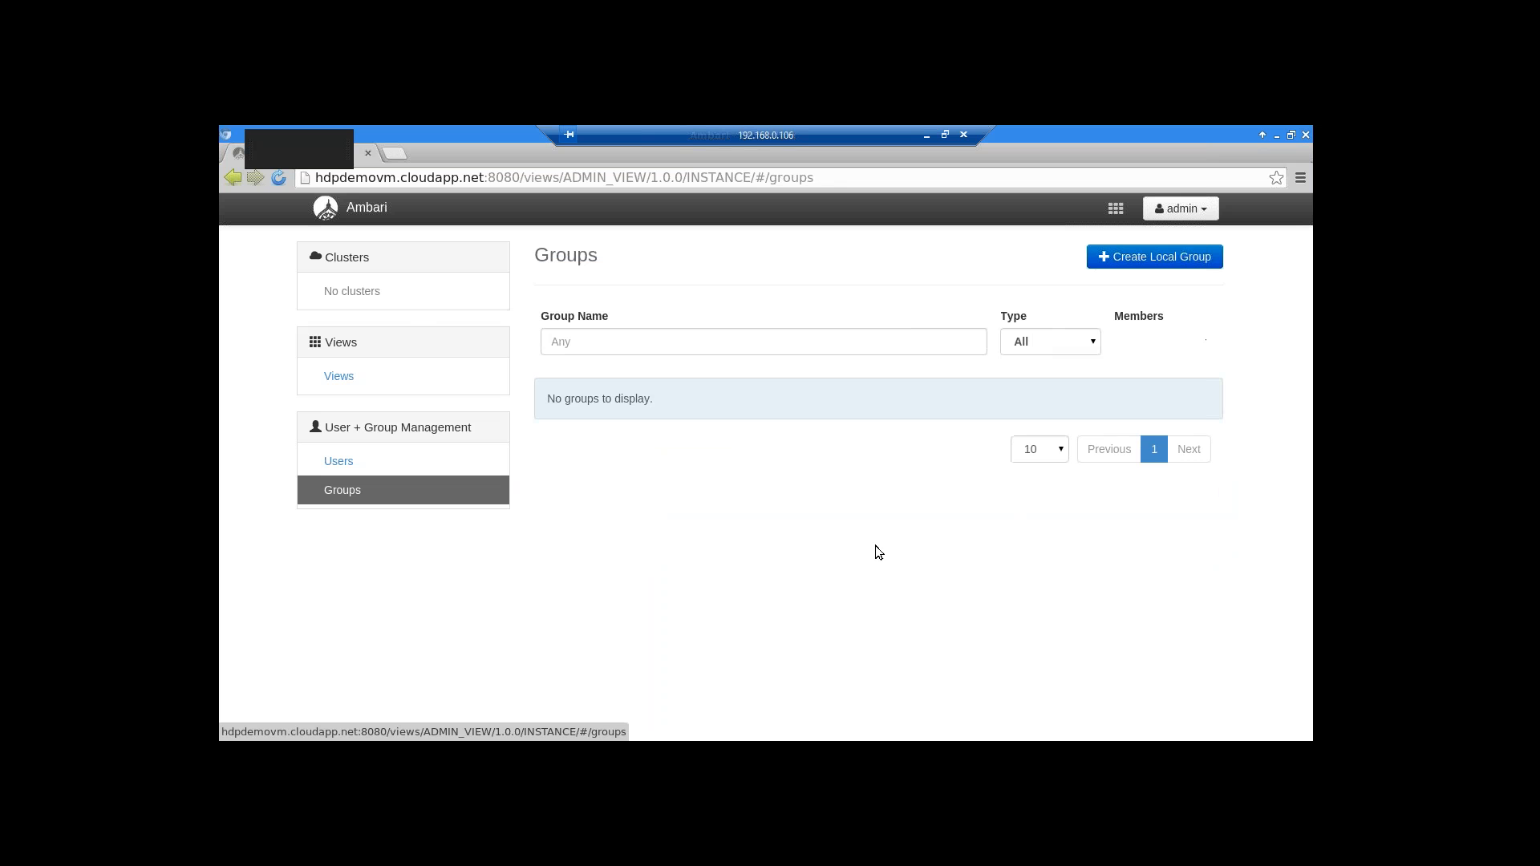
click(628, 337)
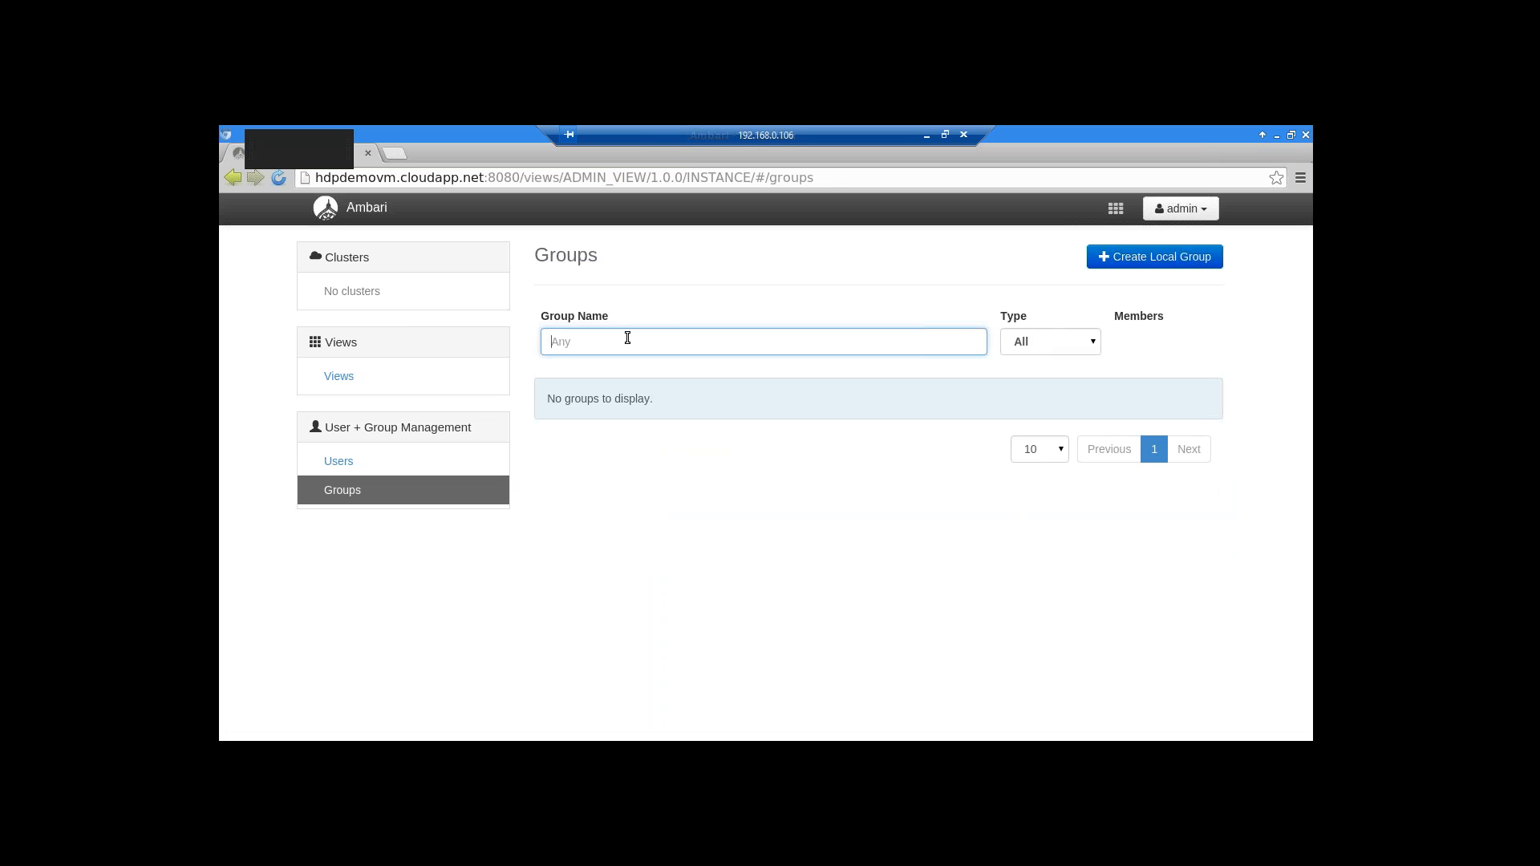
click(1158, 267)
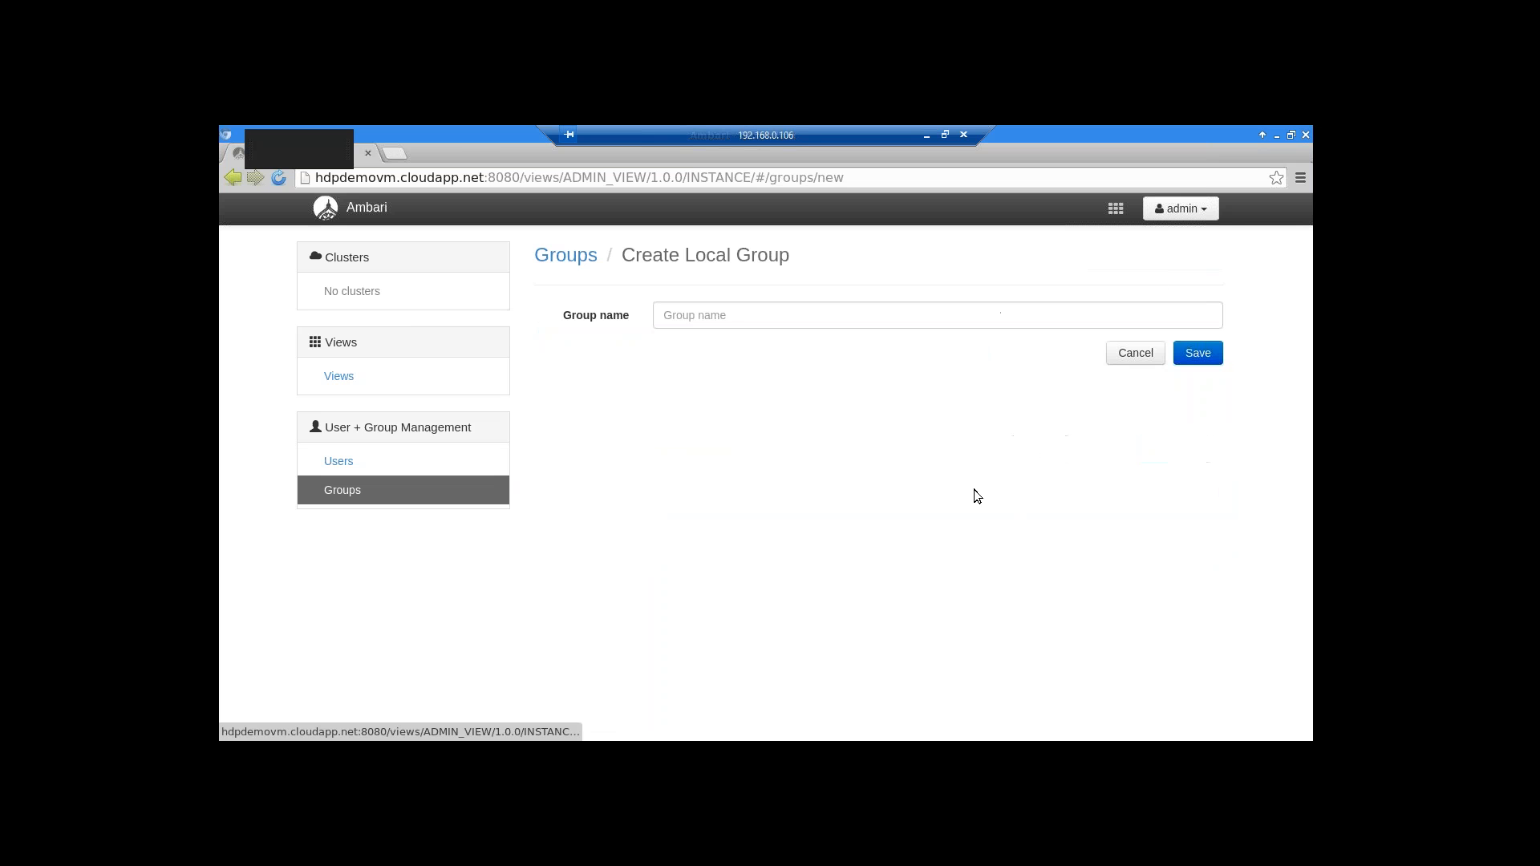
click(759, 323)
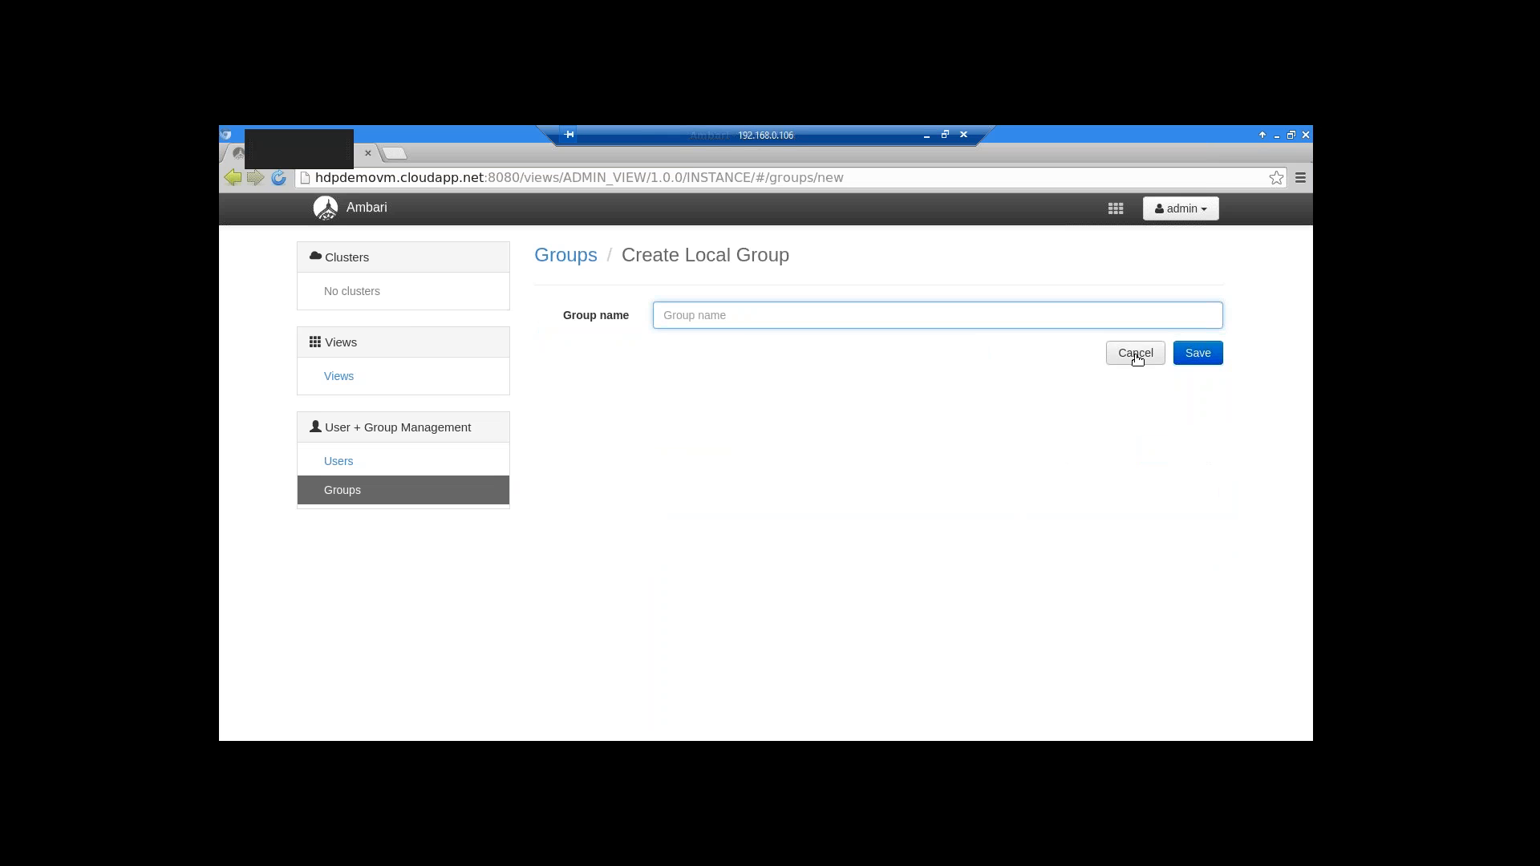
click(1138, 360)
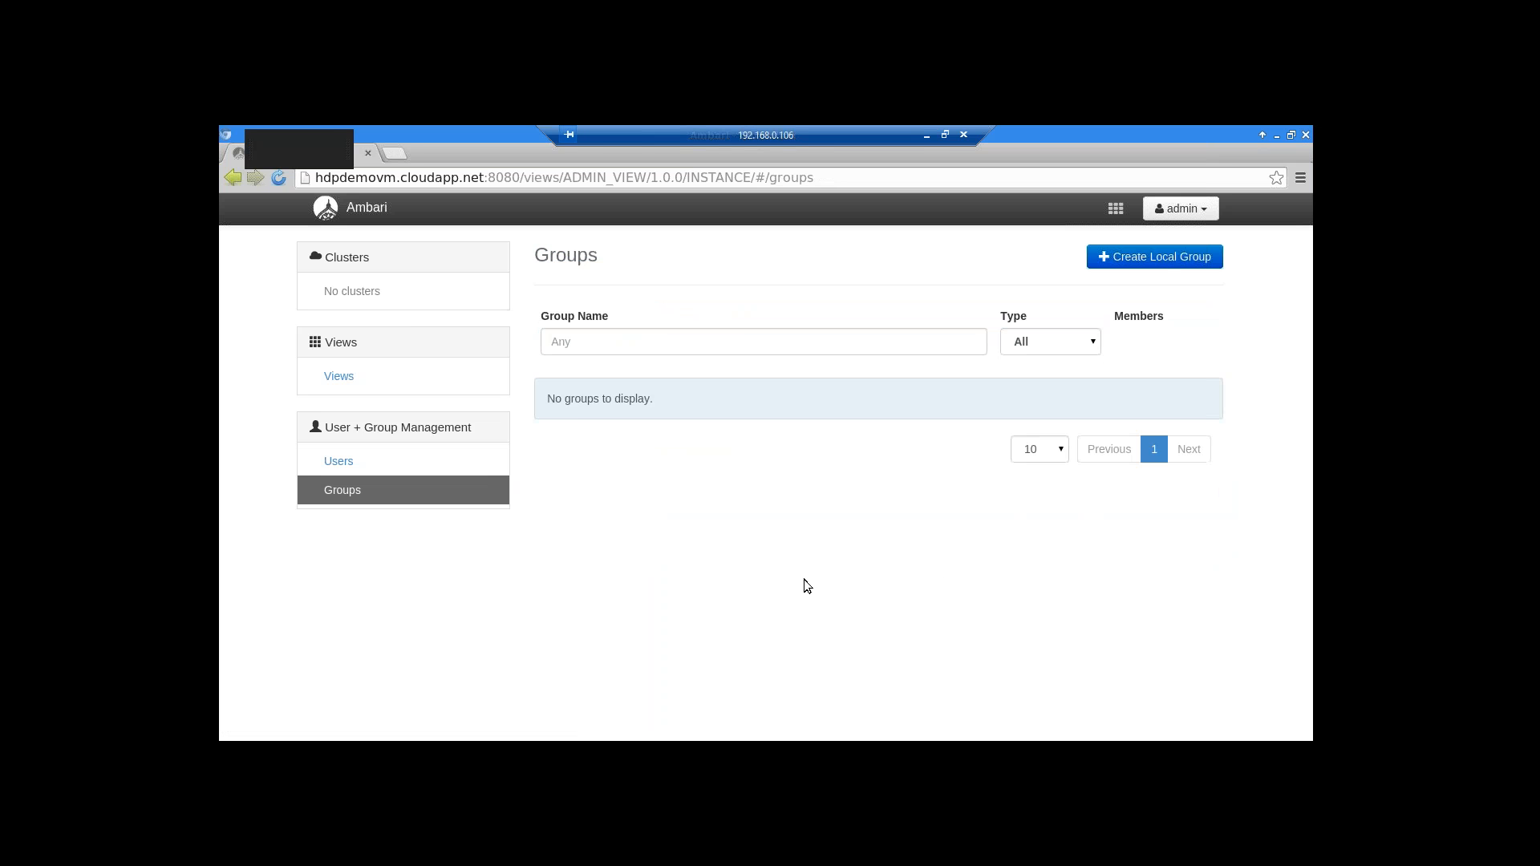
Open Views and expand the JOBS and SLIDER rows to show their create-instance options
click(339, 377)
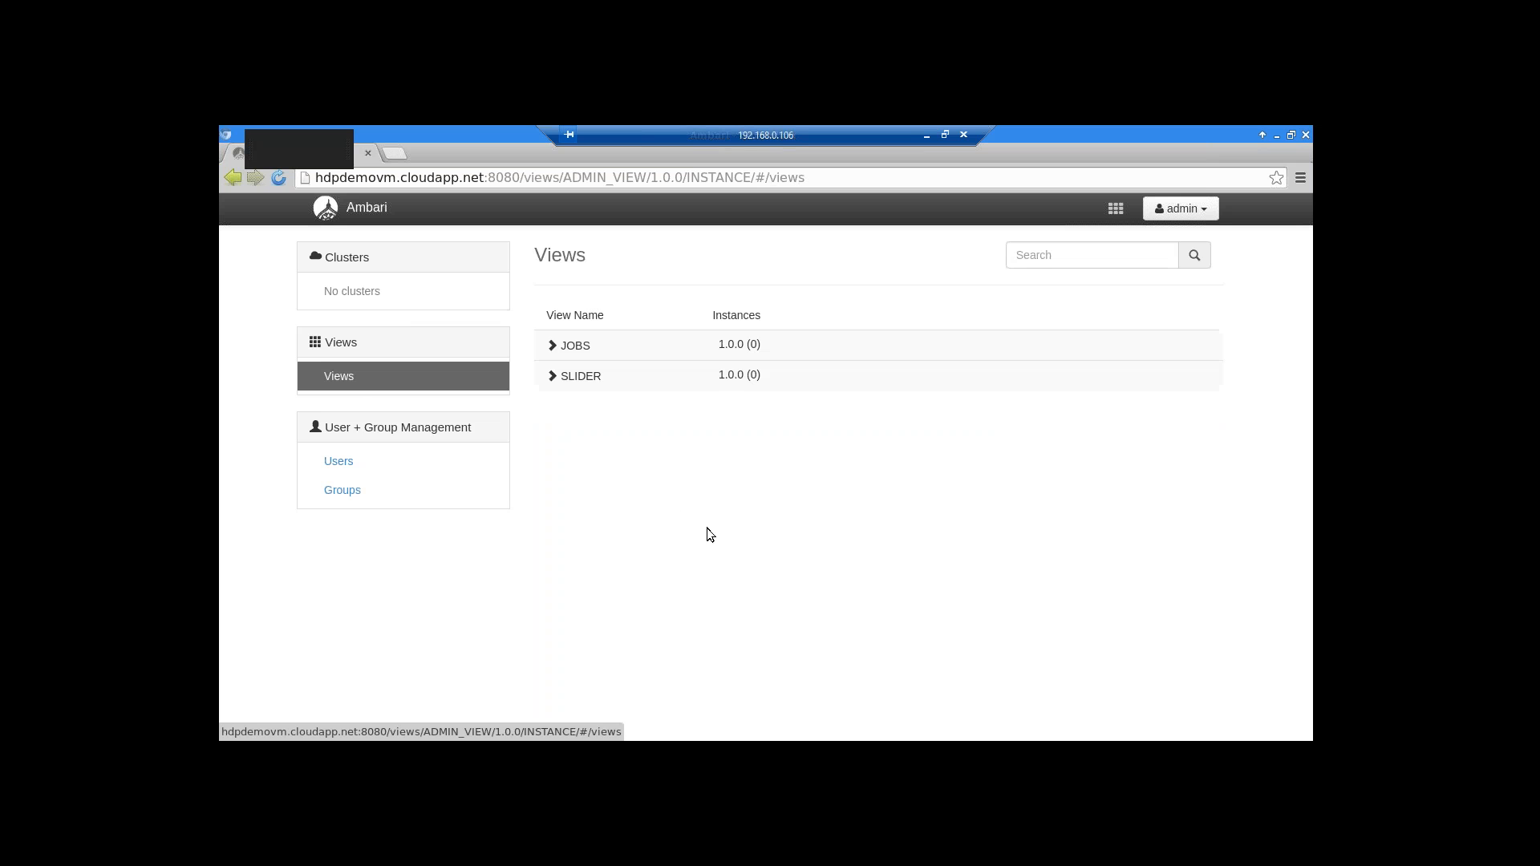
click(553, 346)
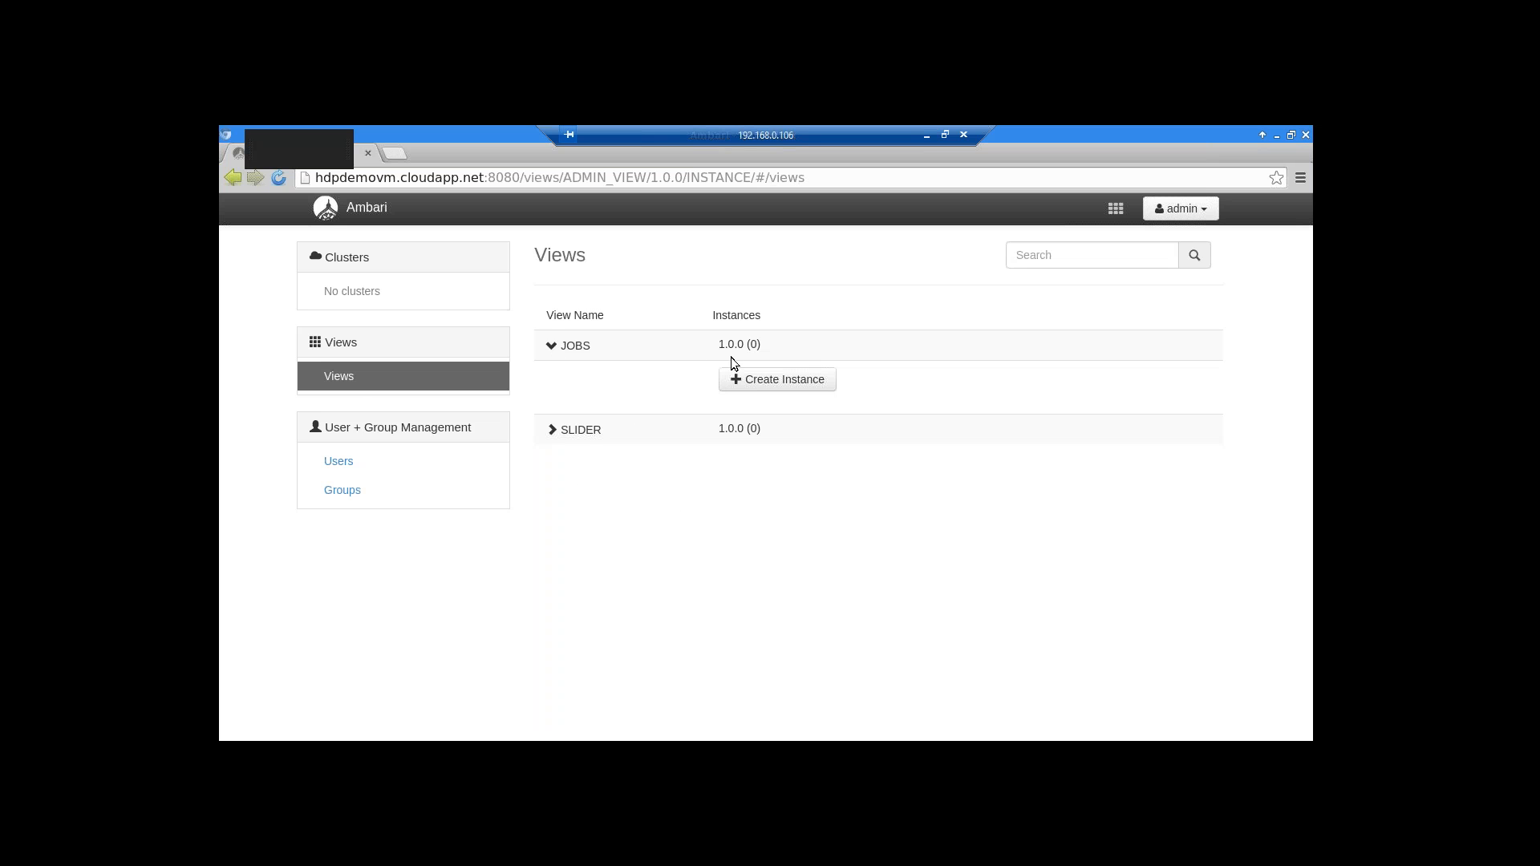
click(552, 430)
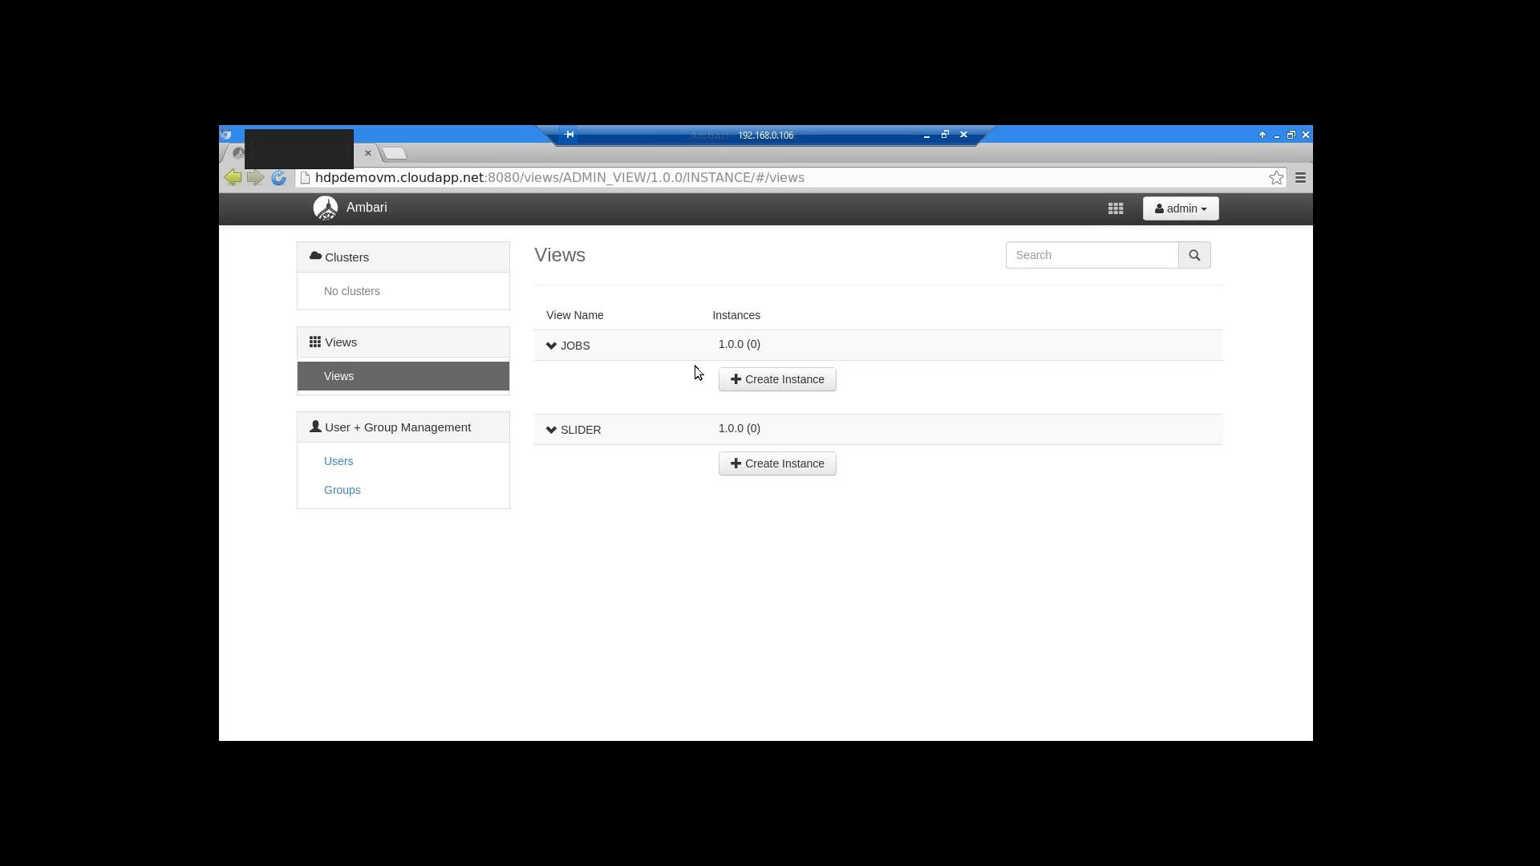
click(1207, 211)
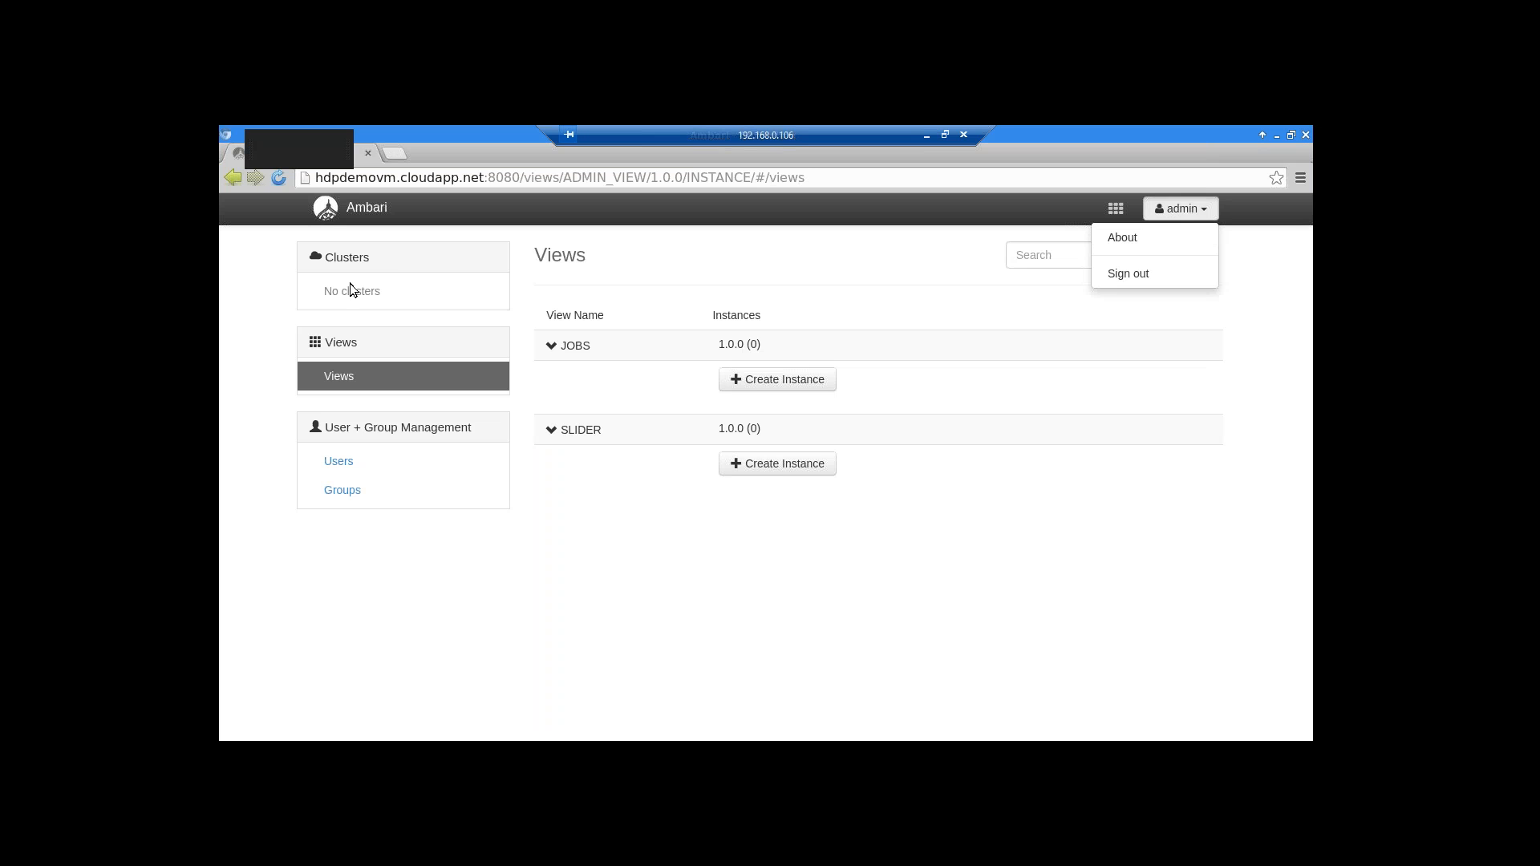
Sign out of Ambari from the admin account menu
click(374, 251)
click(359, 210)
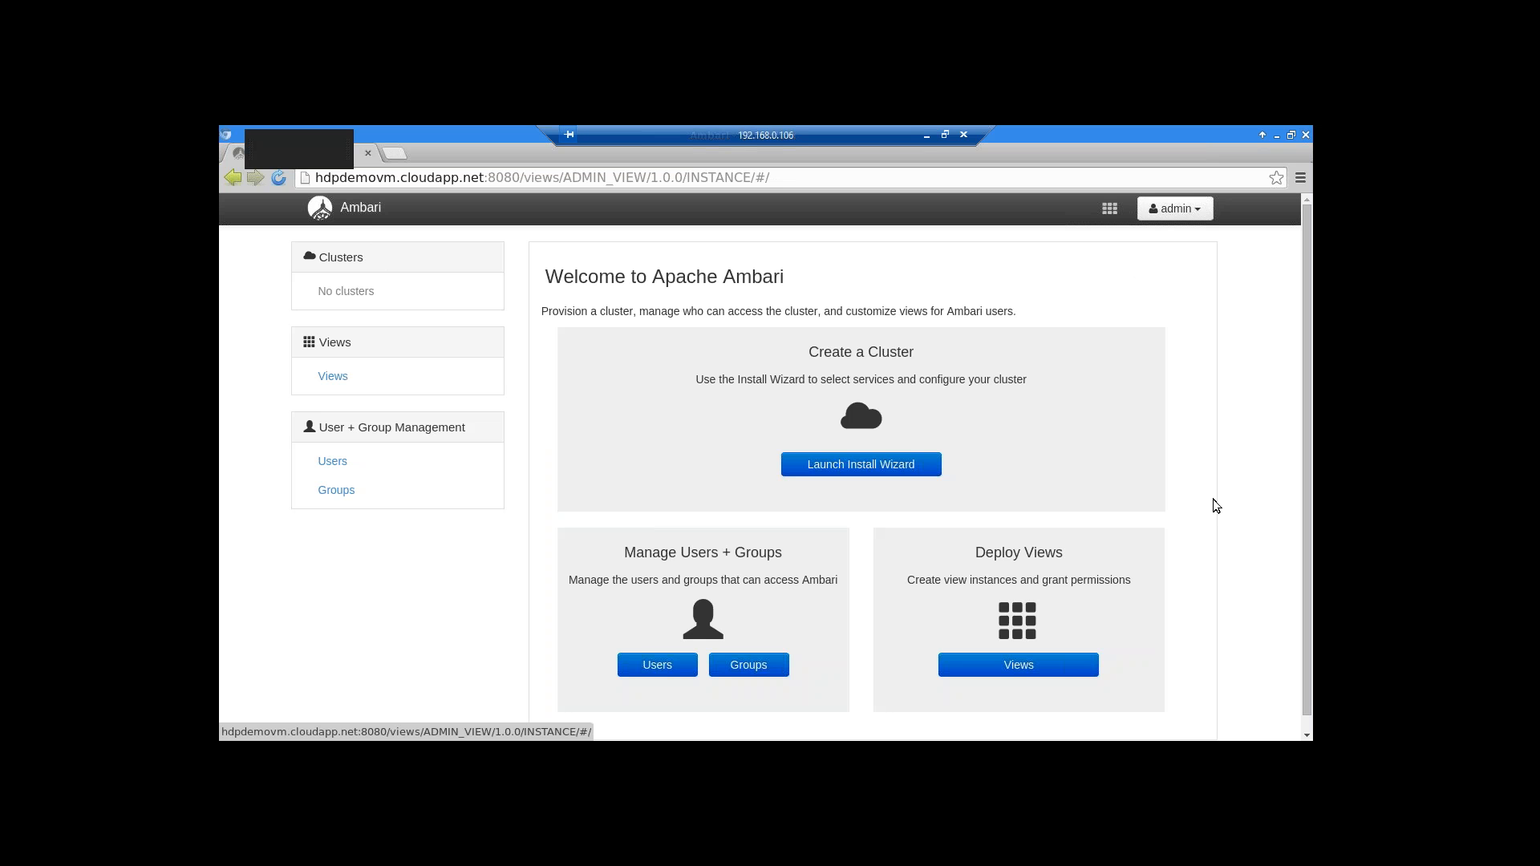
click(1175, 209)
click(1161, 274)
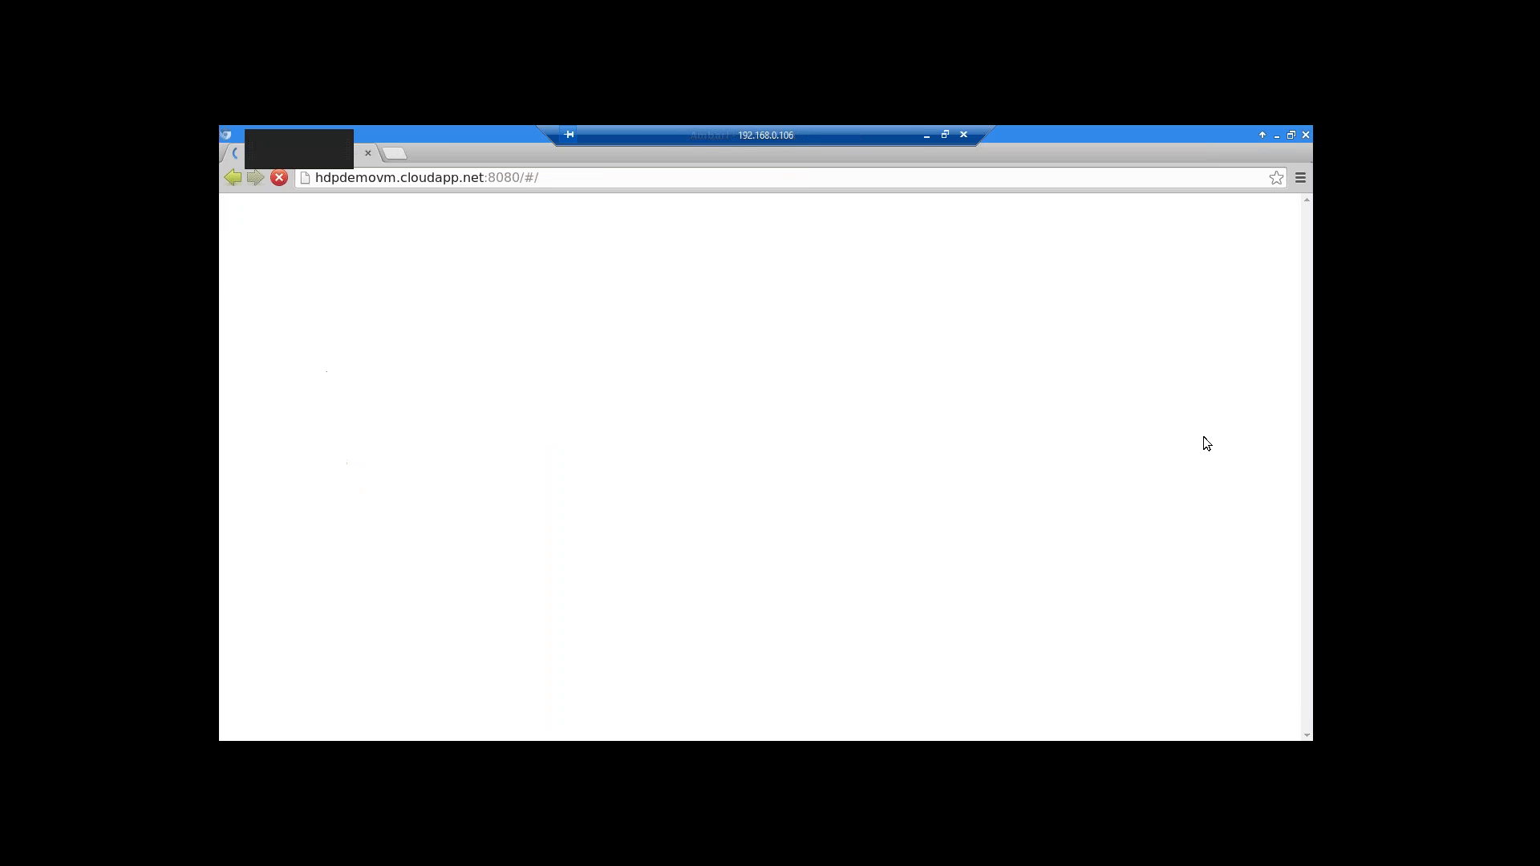
Sign back in with the administrator username and password
text(admin)
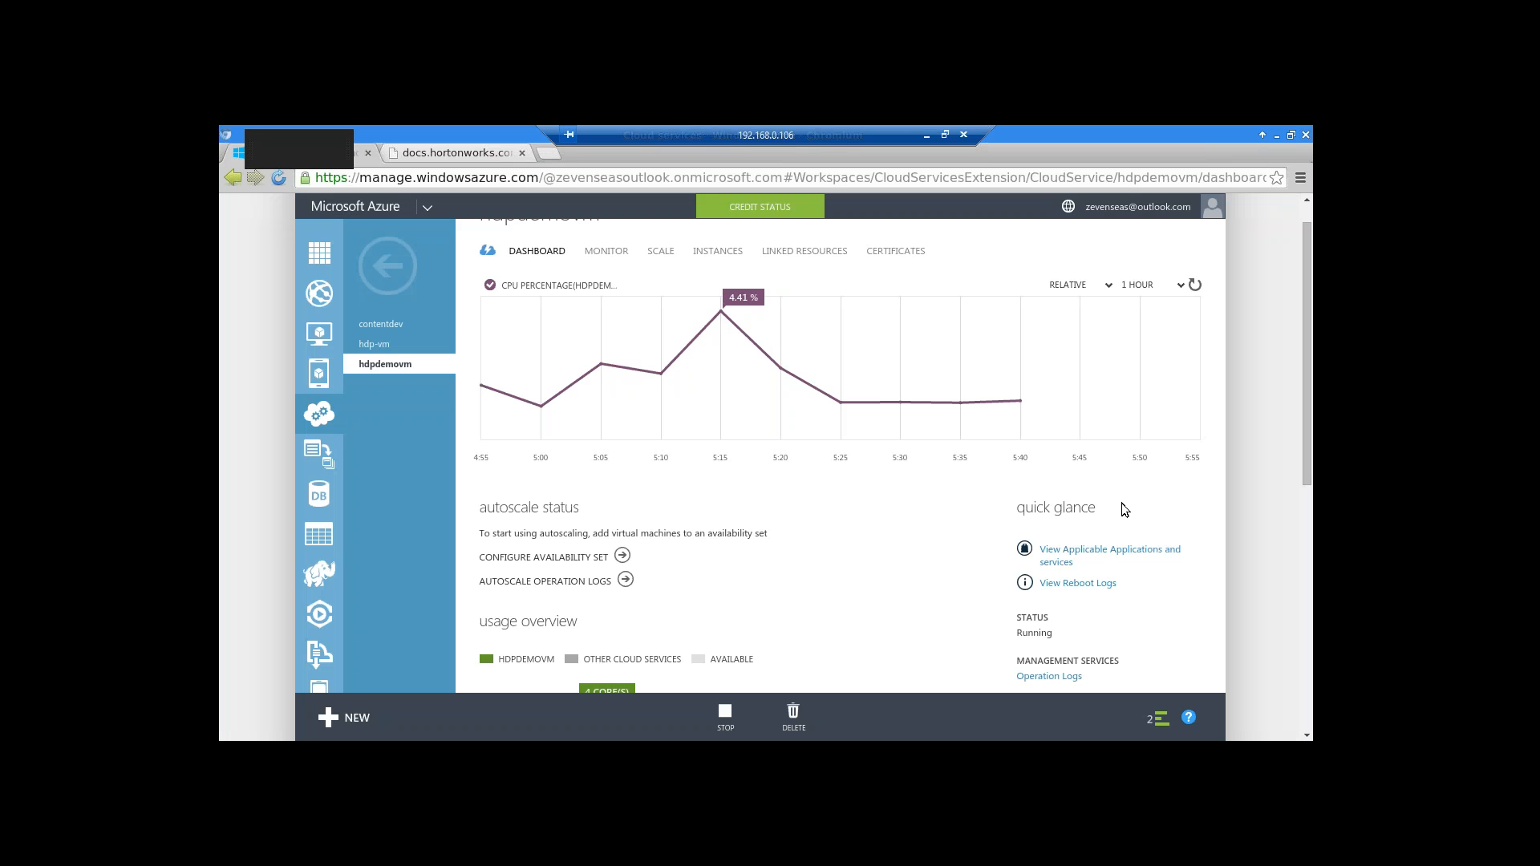
key(alt+Tab)
click(663, 407)
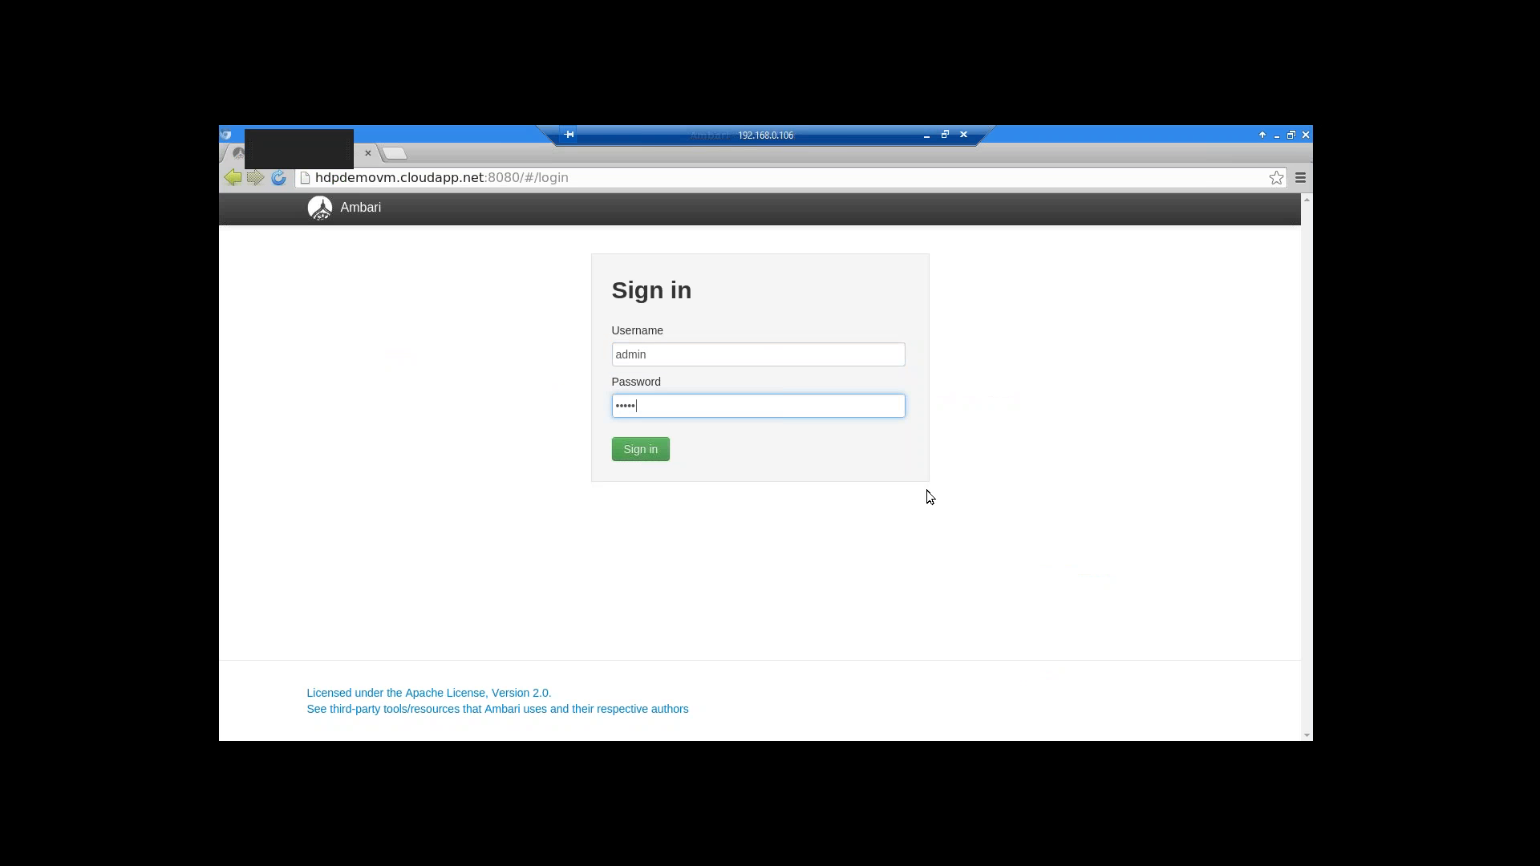
key(Tab)
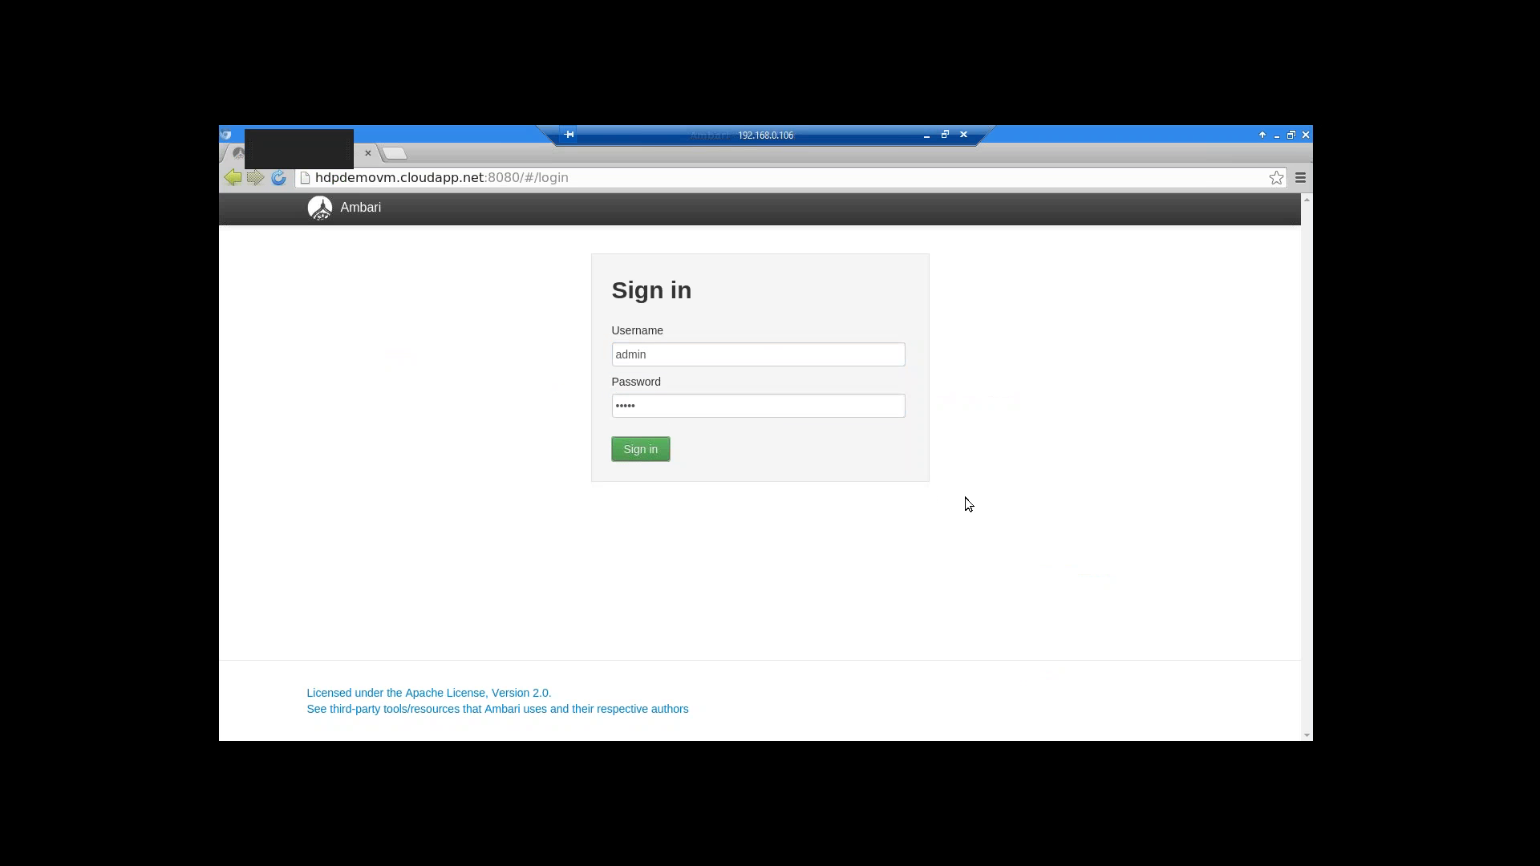
key(Return)
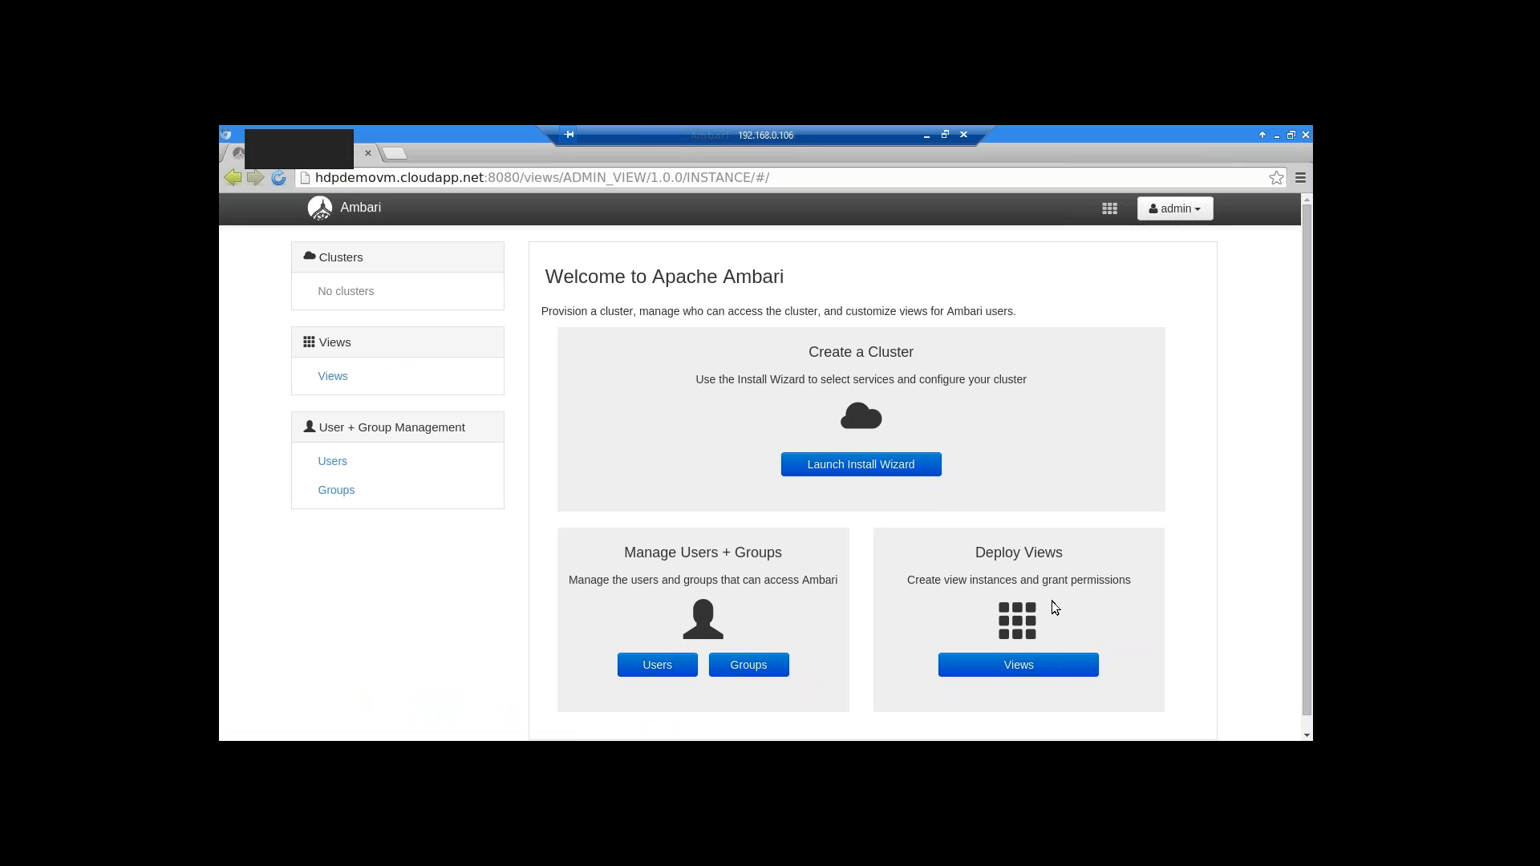
click(871, 475)
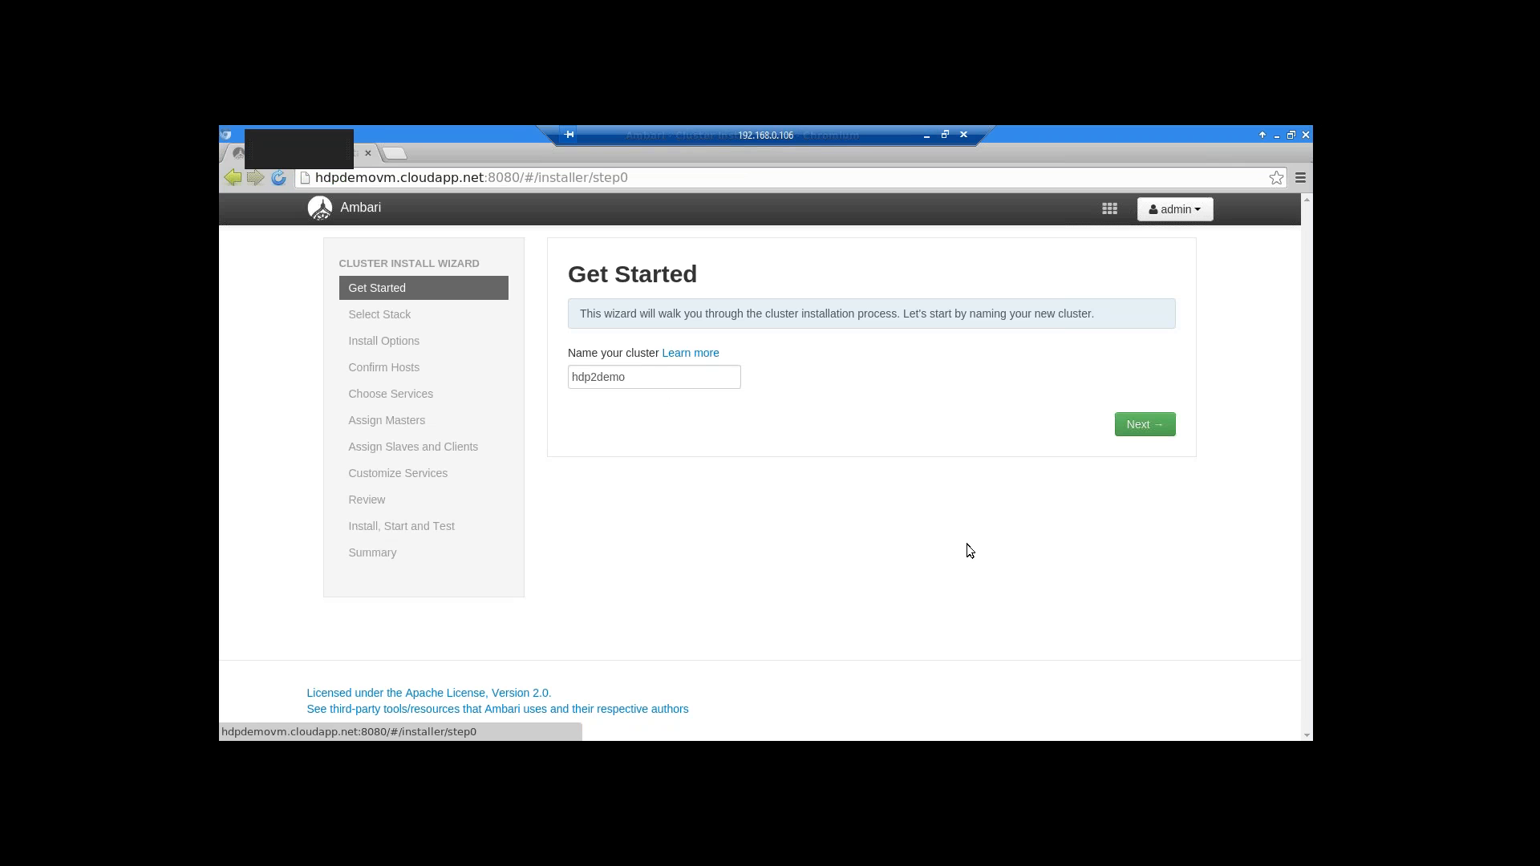
click(1151, 428)
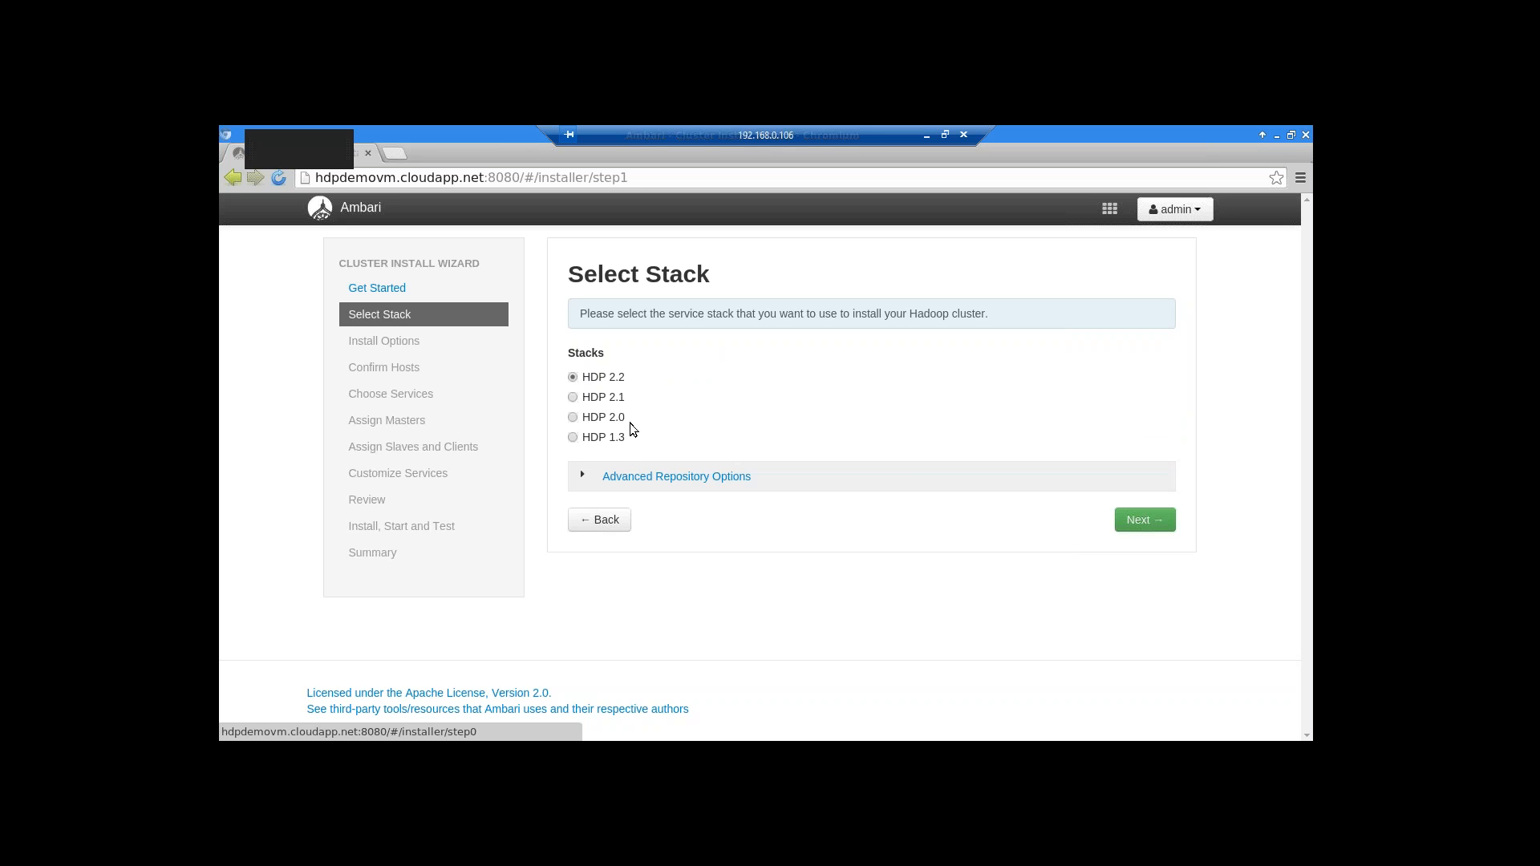
Review the HDP 2.2 advanced repository OS base URLs and accept them to reach Install Options
click(622, 476)
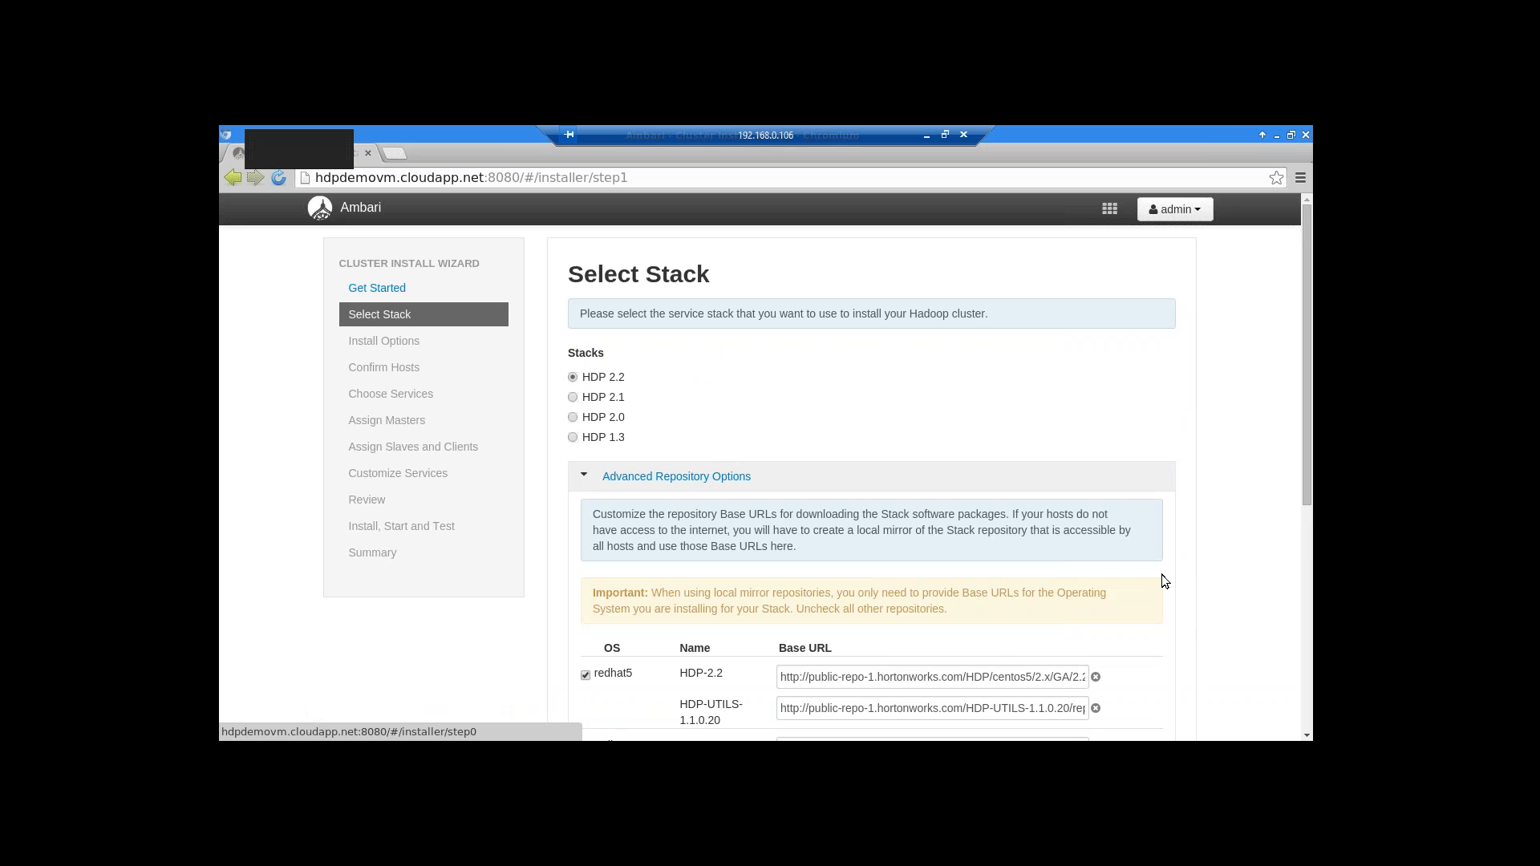
scroll(1163, 576, down, 4)
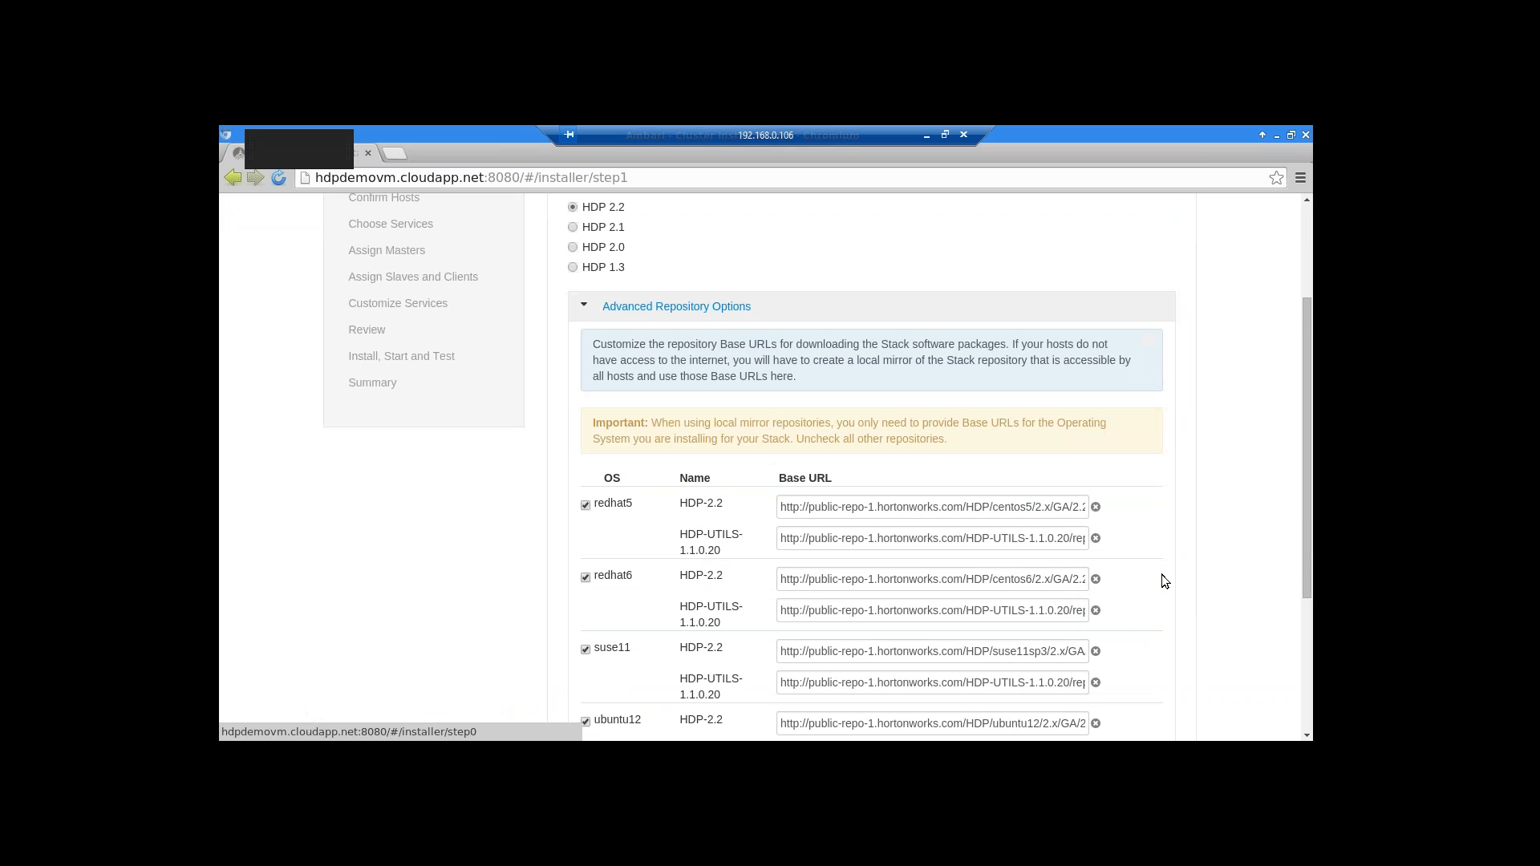
scroll(1162, 575, down, 1)
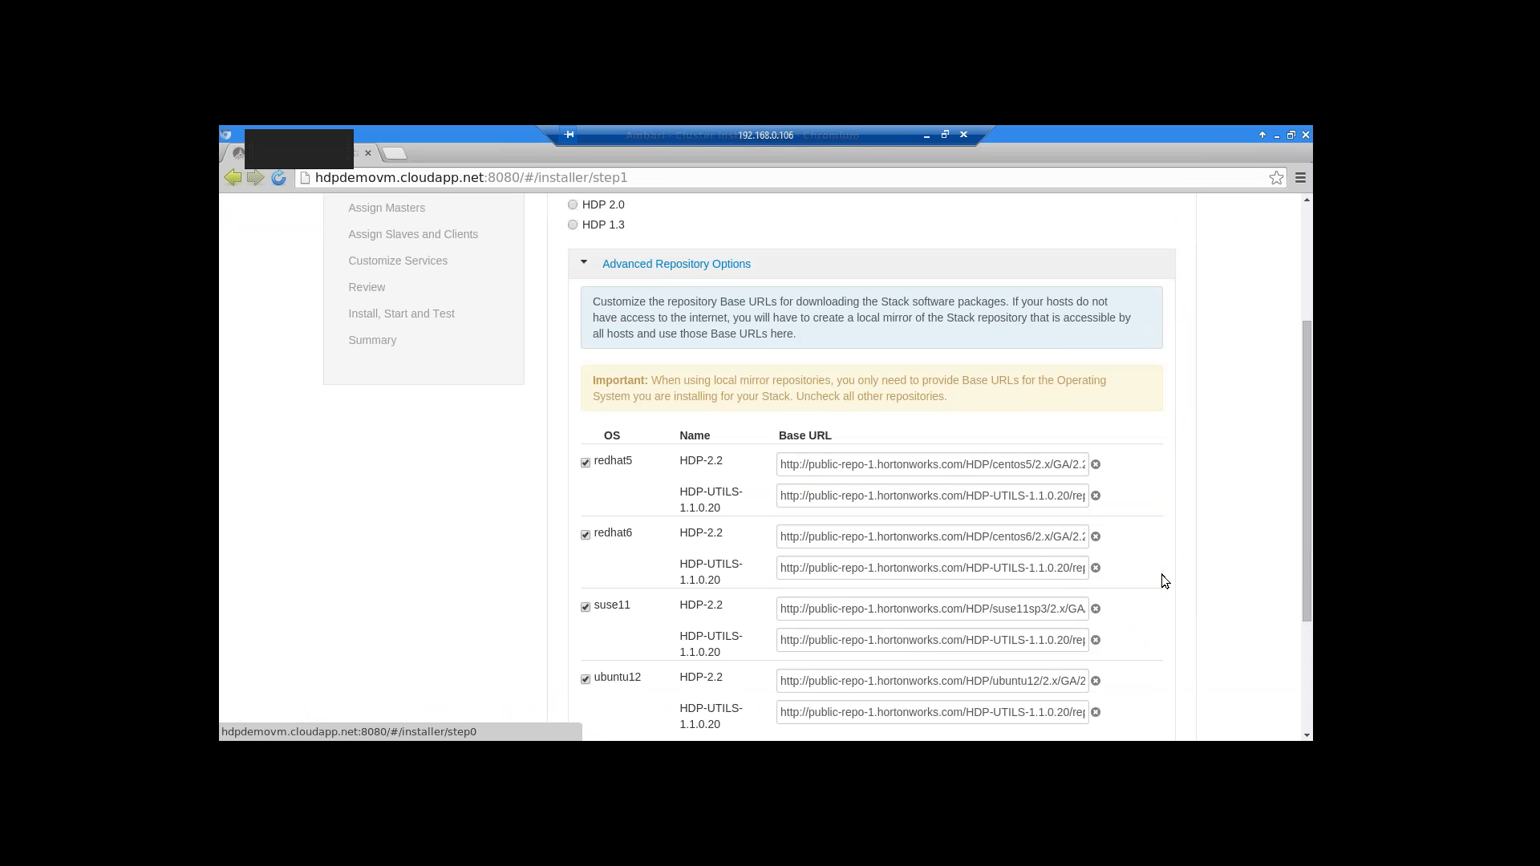
scroll(1161, 574, up, 1)
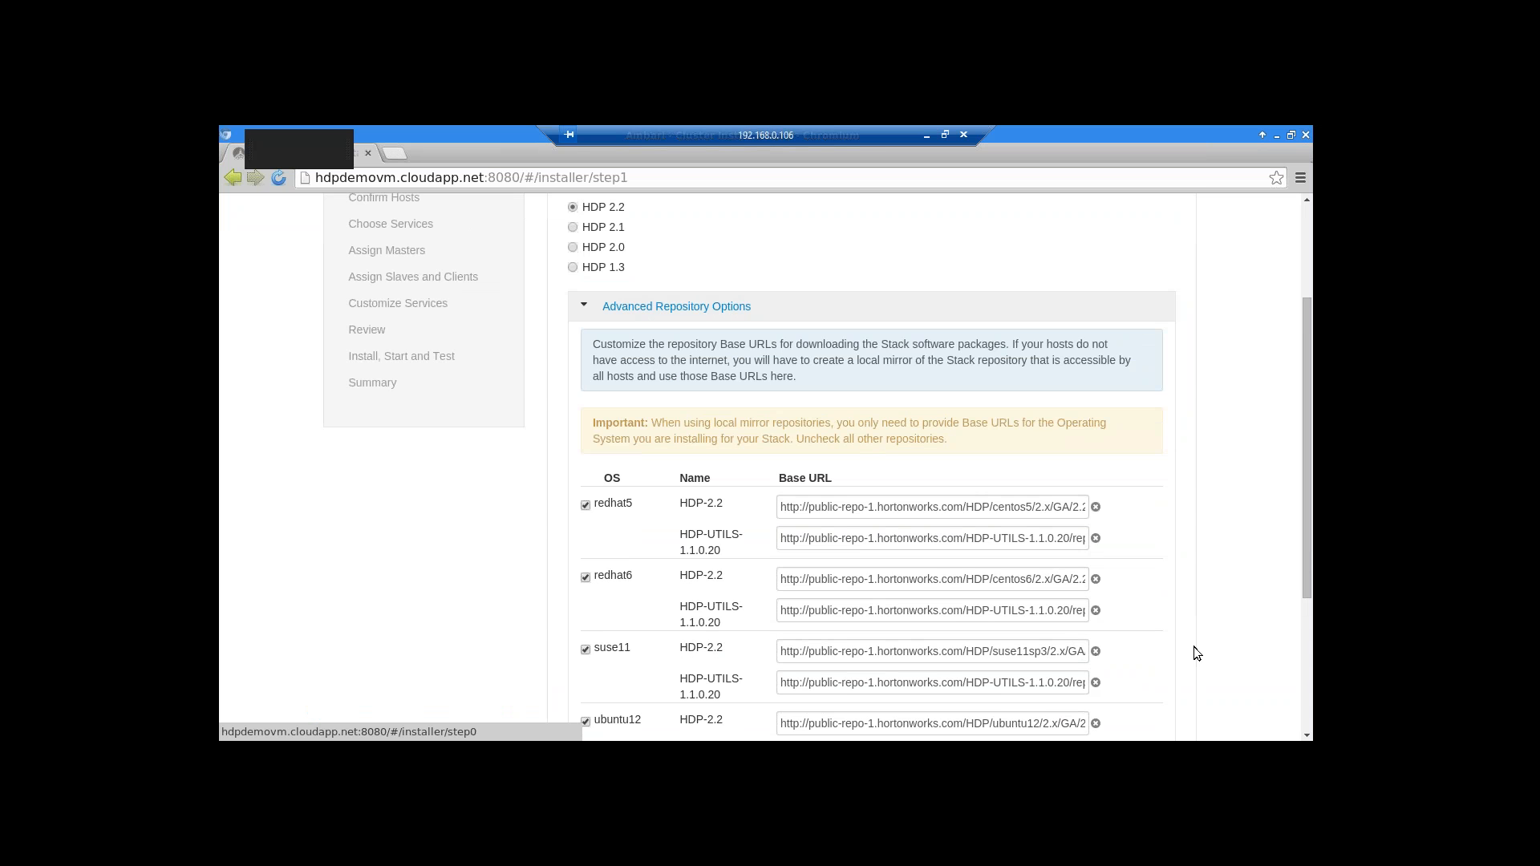
scroll(1194, 647, down, 1)
scroll(1123, 594, down, 1)
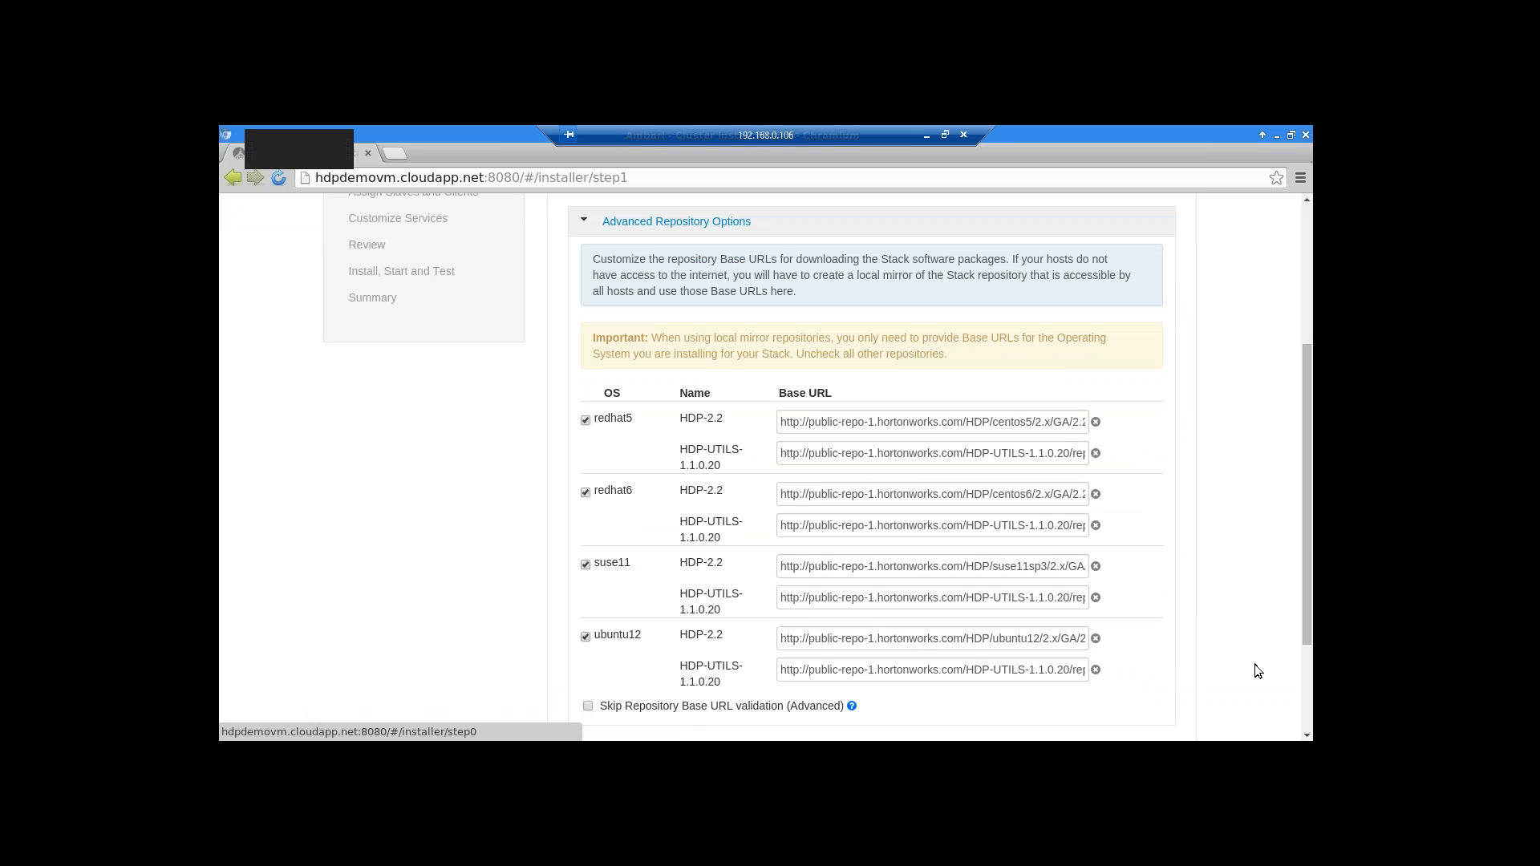
scroll(1178, 664, up, 3)
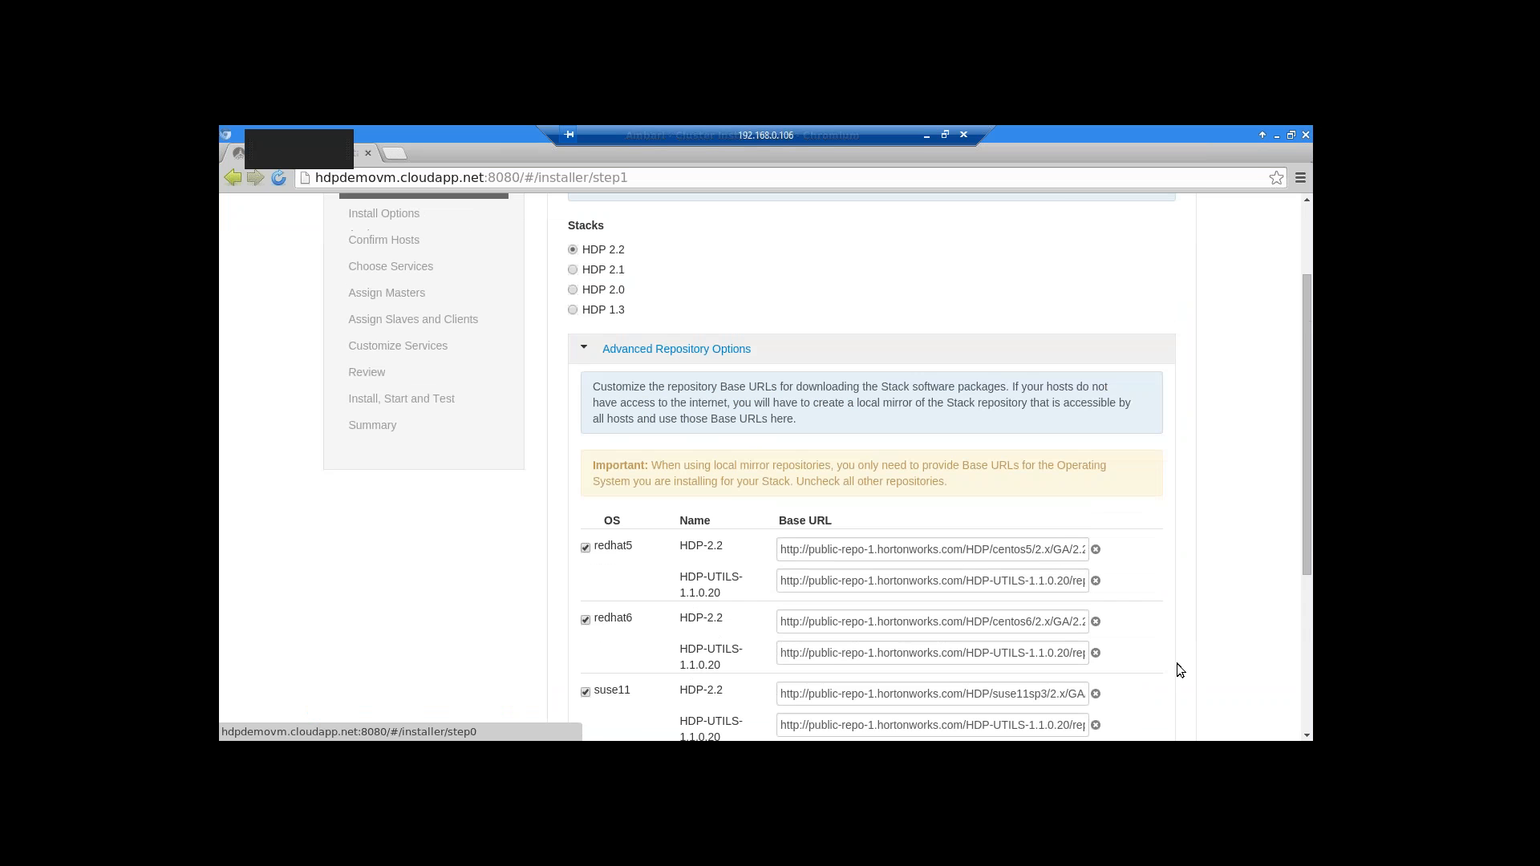
scroll(1177, 663, down, 5)
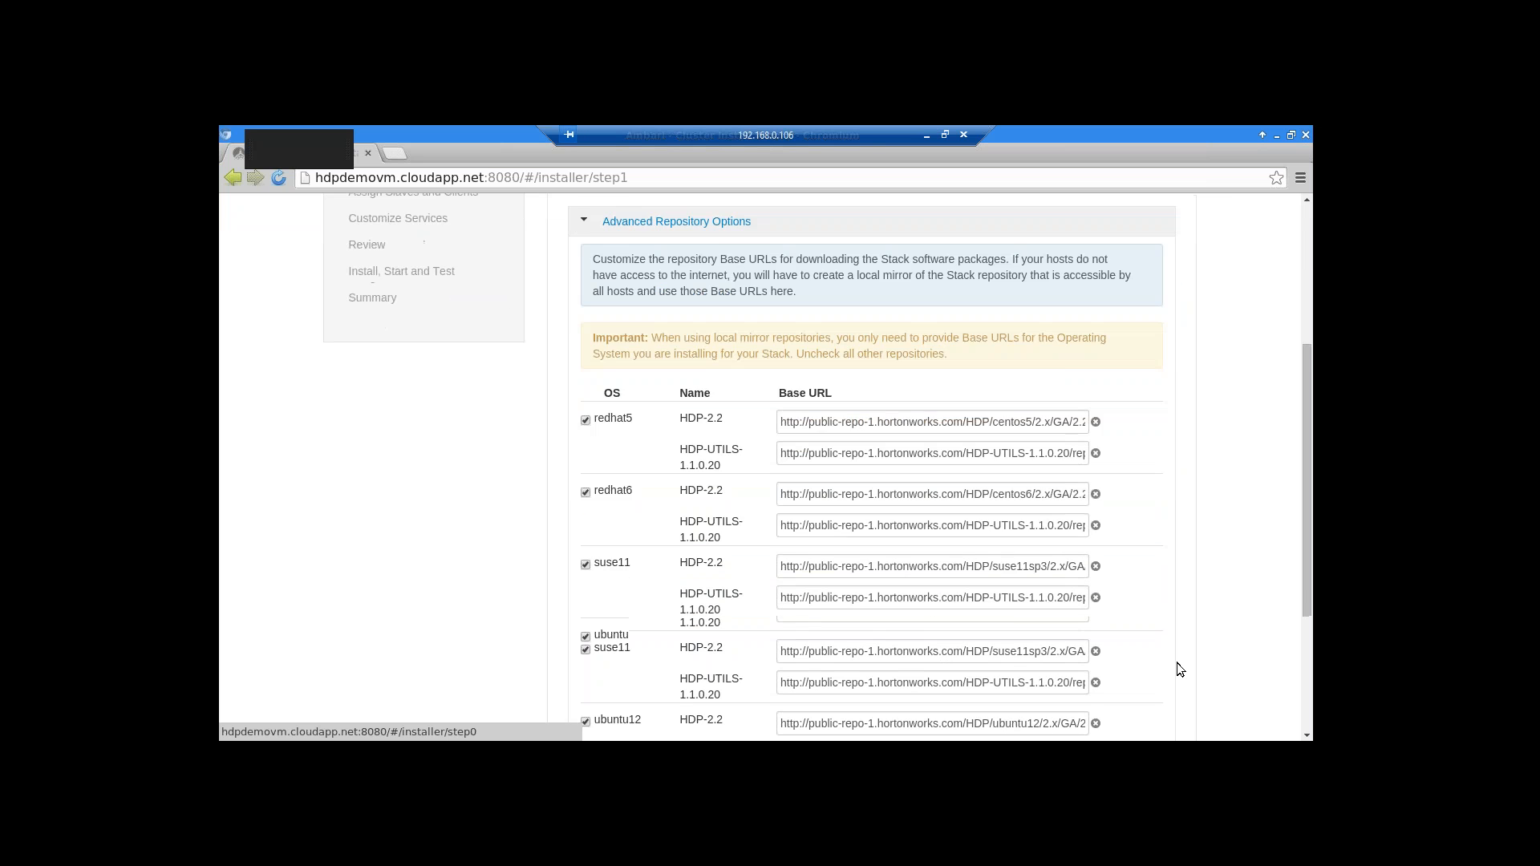
click(1142, 680)
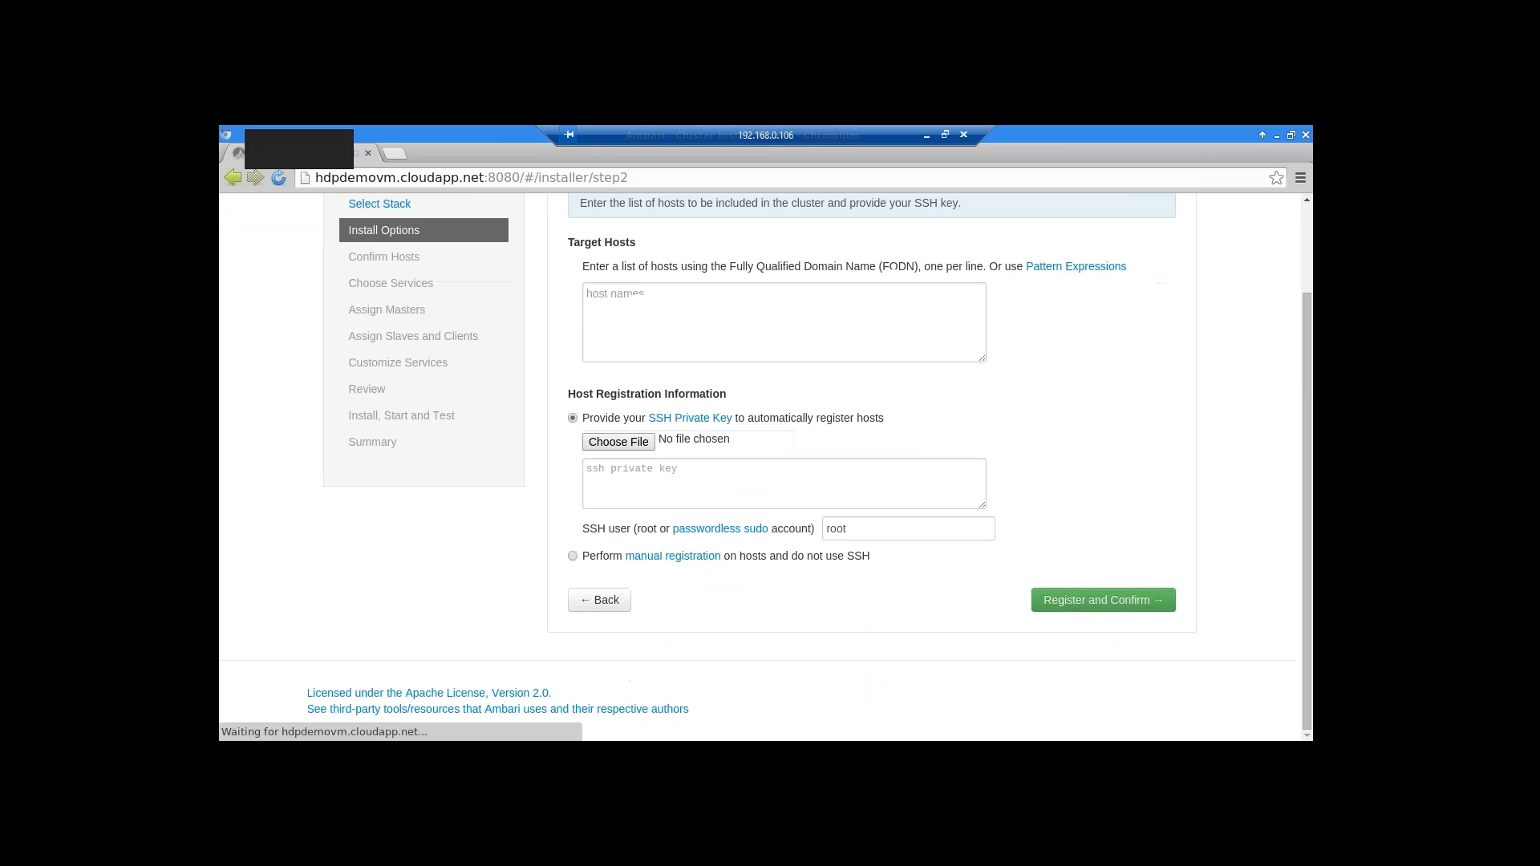
Run ifconfig in the hdpdemovm root terminal to list the VM's network interfaces
click(638, 300)
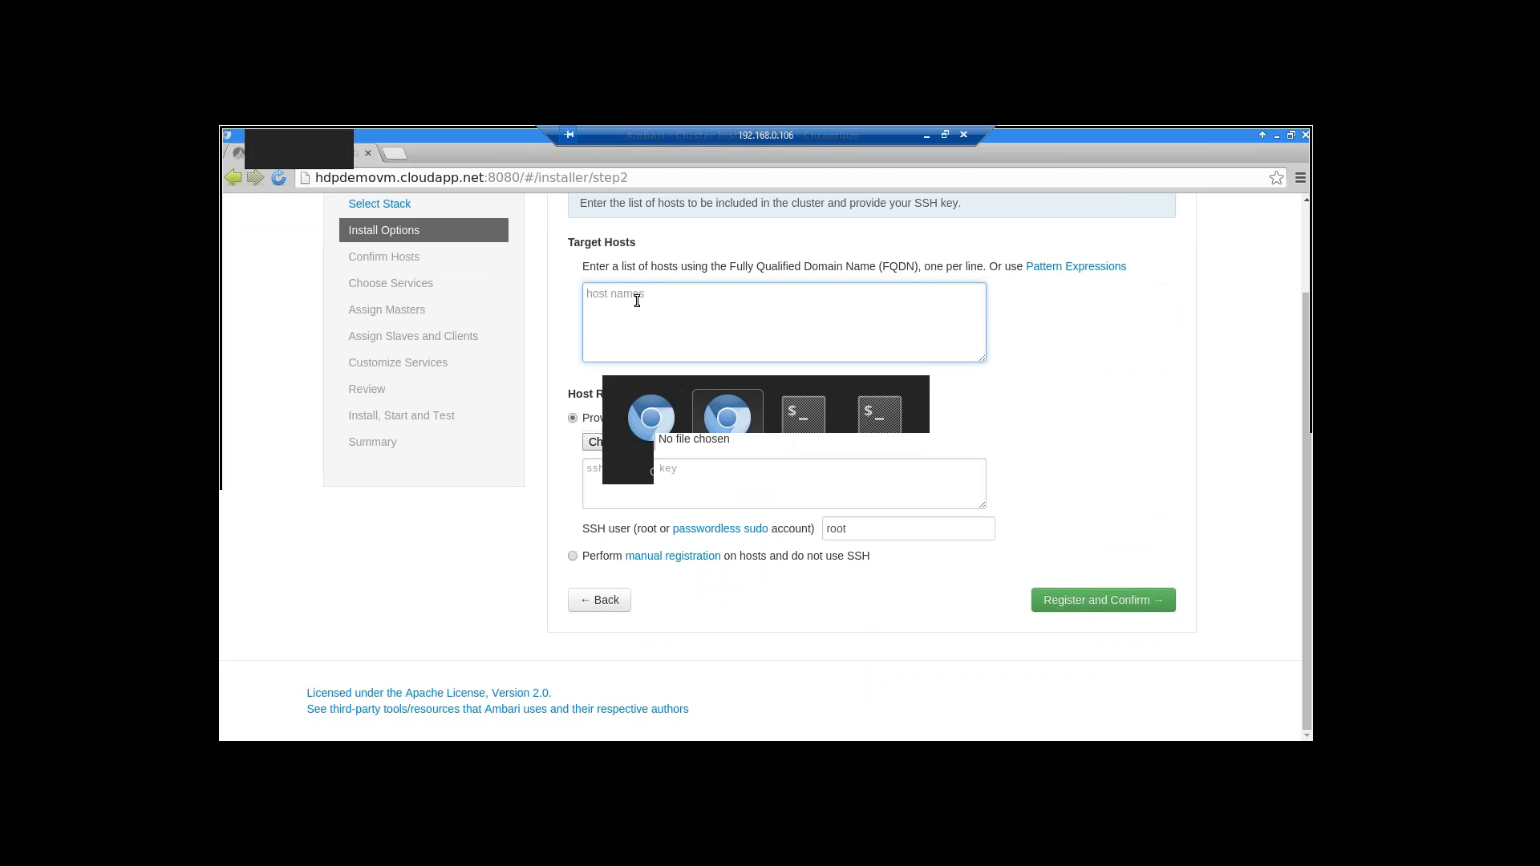
key(alt+Tab)
key(alt+Tab)
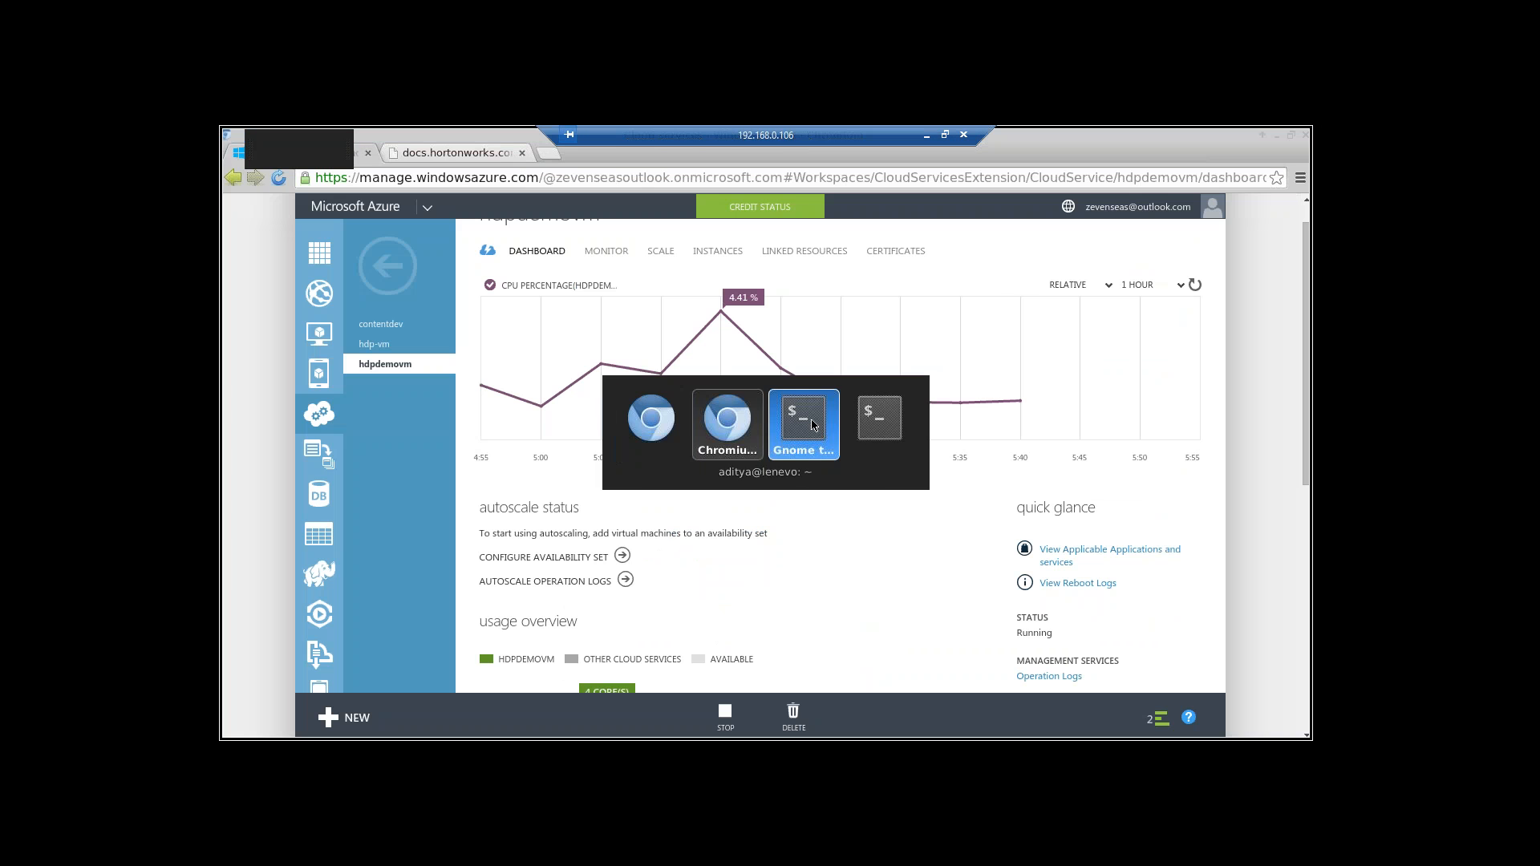
click(877, 428)
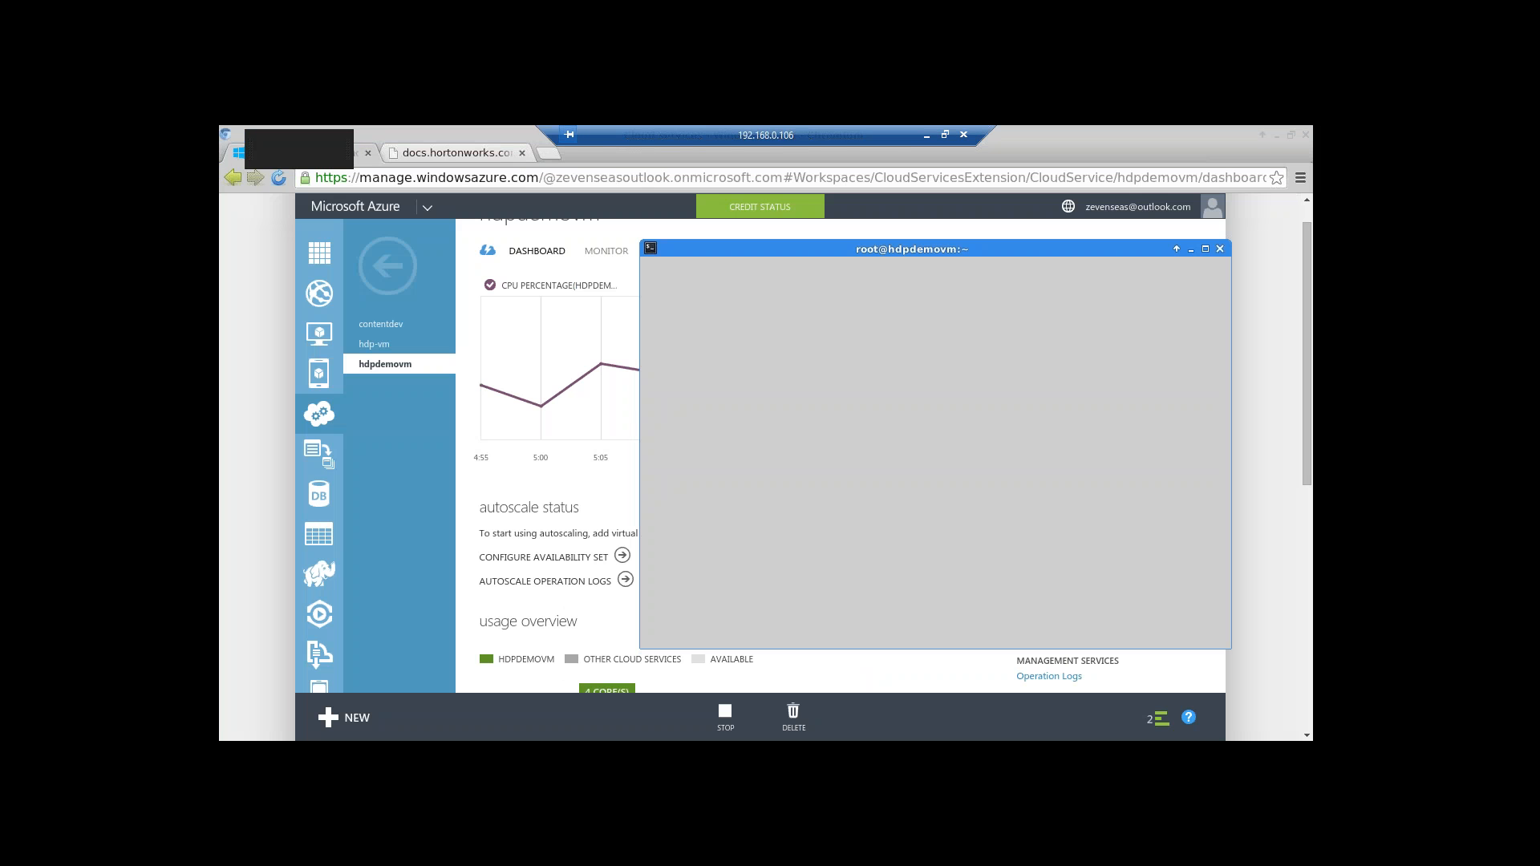
text(ifconfig)
key(Return)
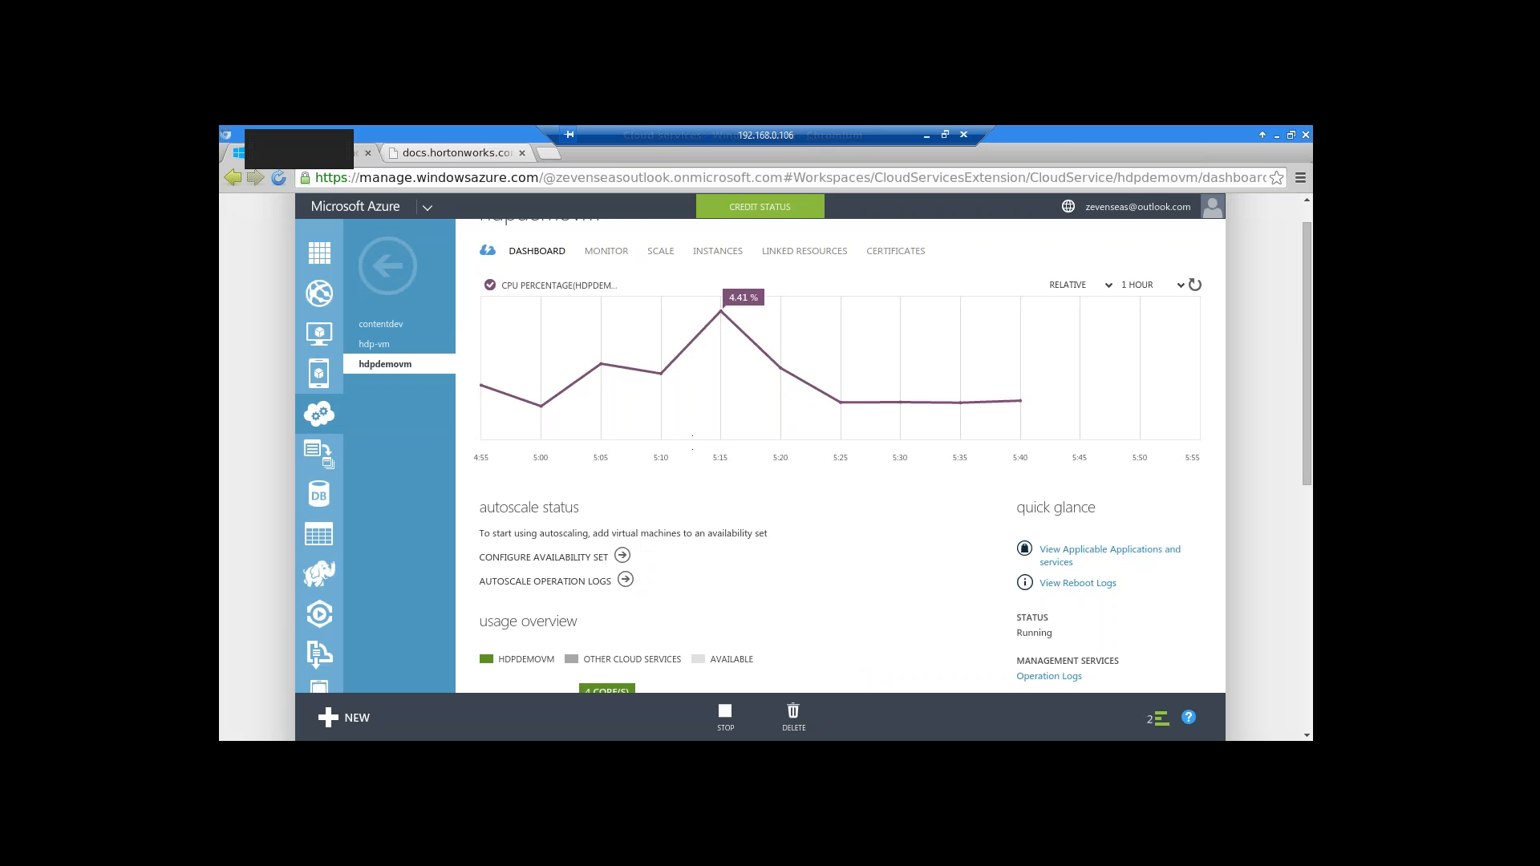
Return to the Ambari Install Options page and browse for the SSH private key file
key(alt+Tab)
key(alt+Tab)
key(alt+Tab)
key(alt+Tab)
key(alt+Tab)
key(alt+Tab)
key(alt+Tab)
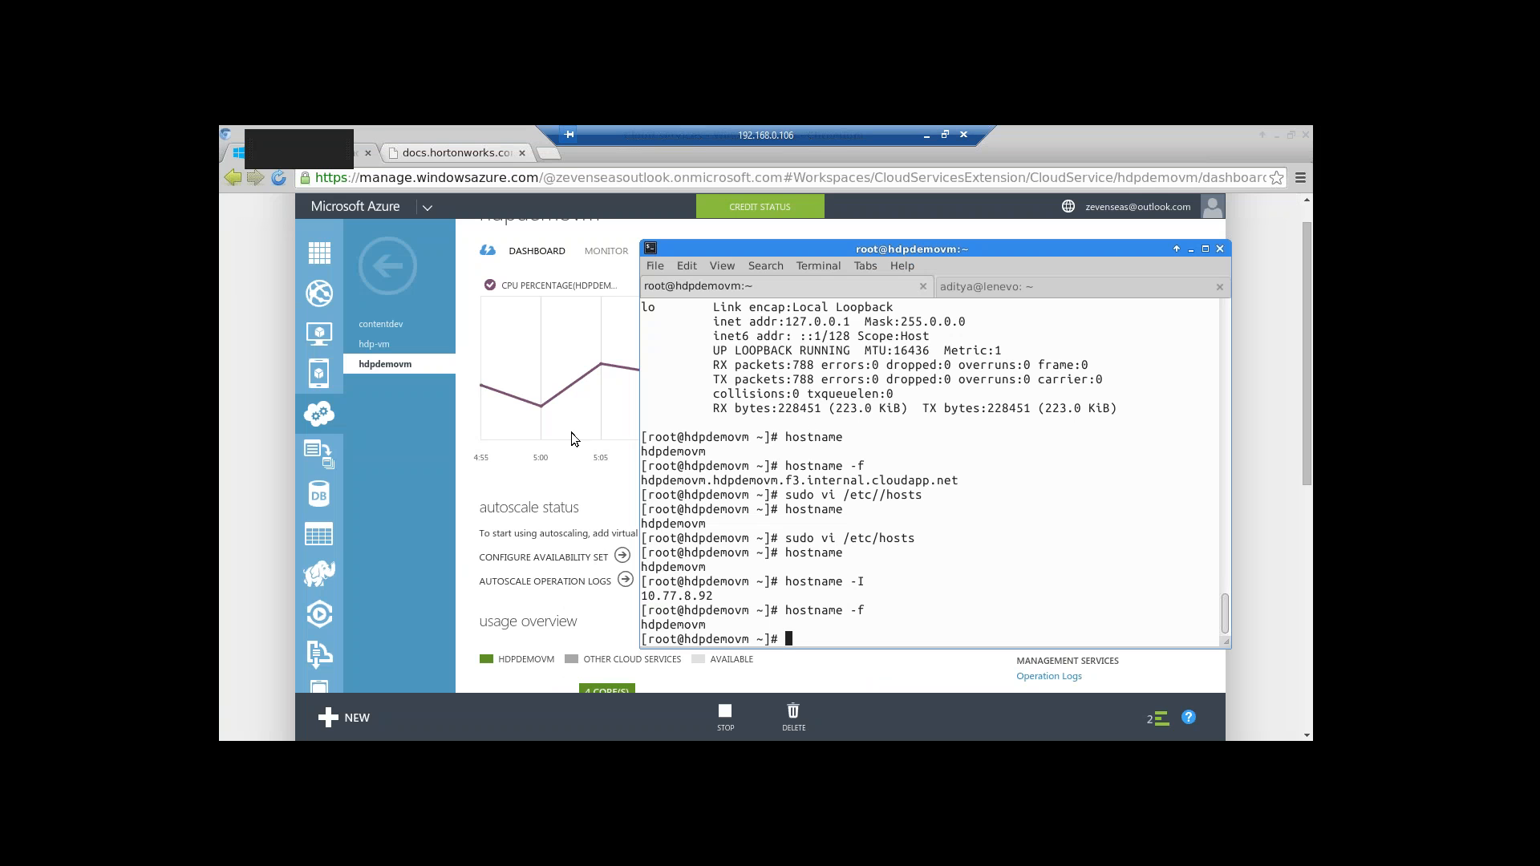
key(alt+Tab)
key(alt+Tab)
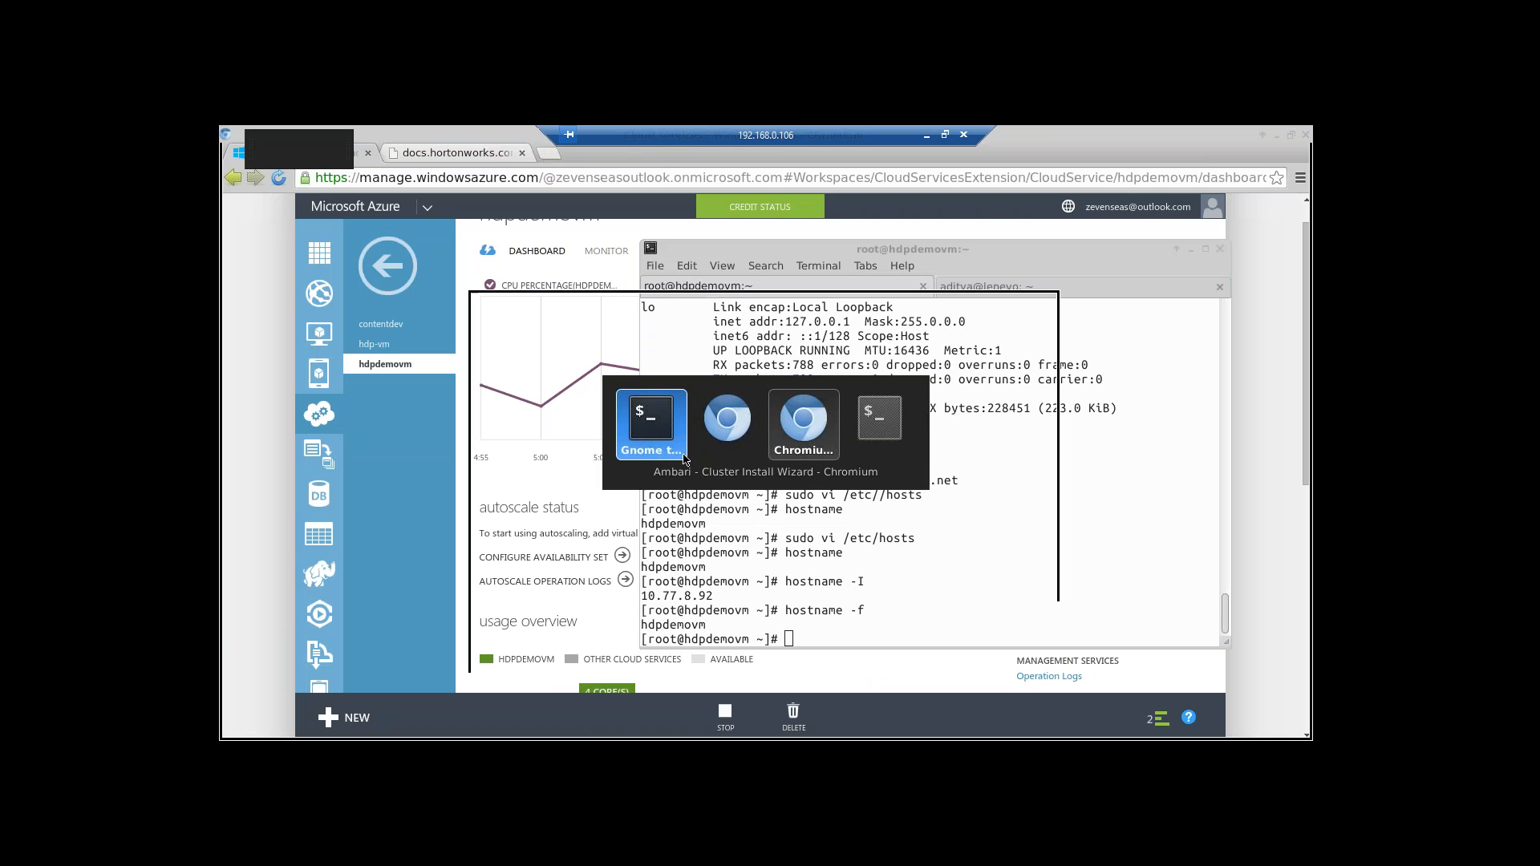
key(alt+Tab)
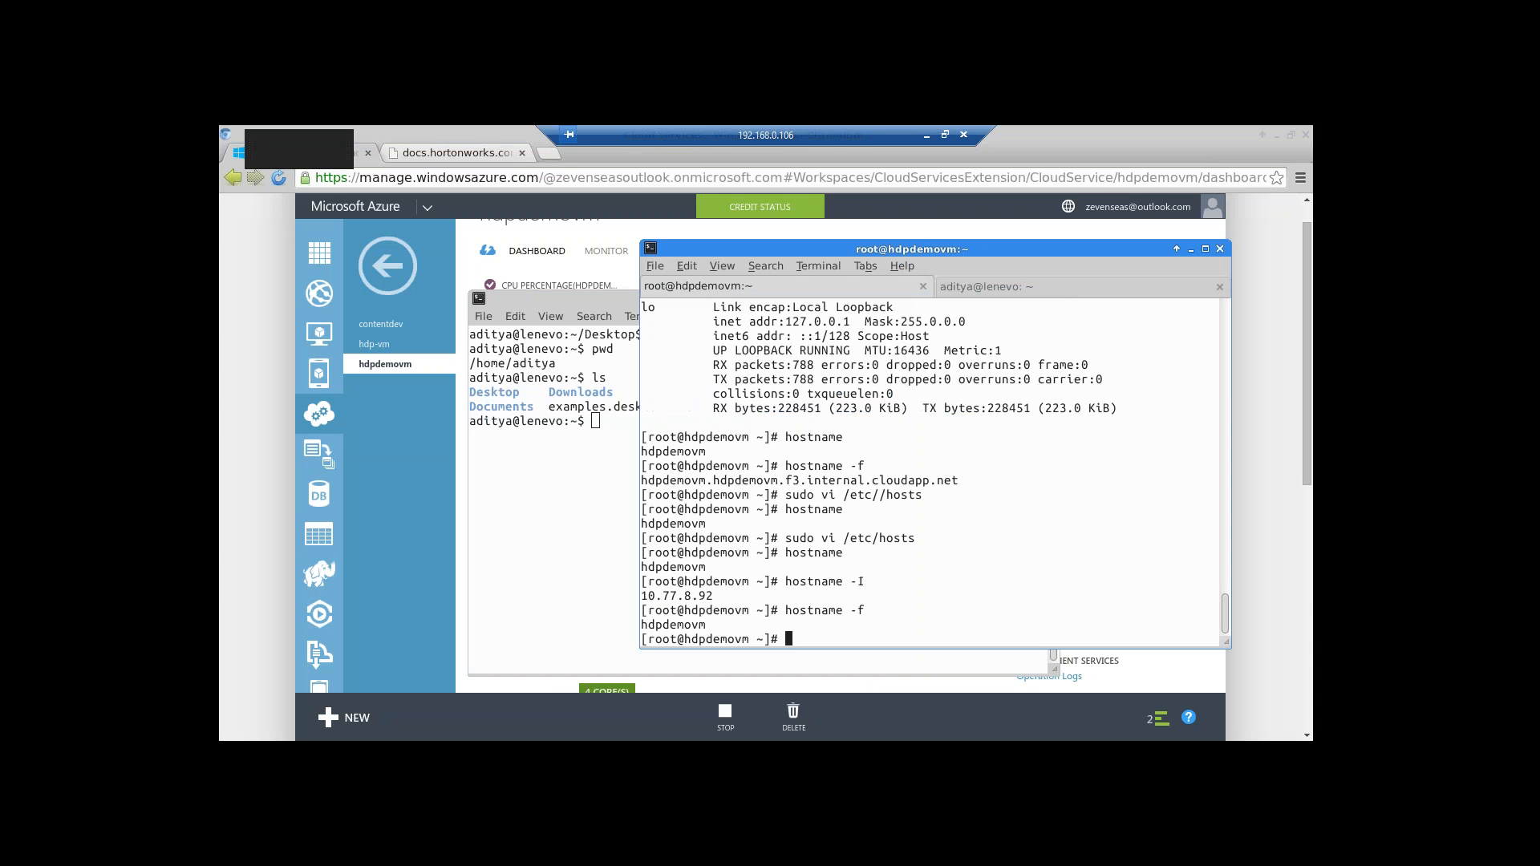
key(alt+Tab)
key(alt+Tab)
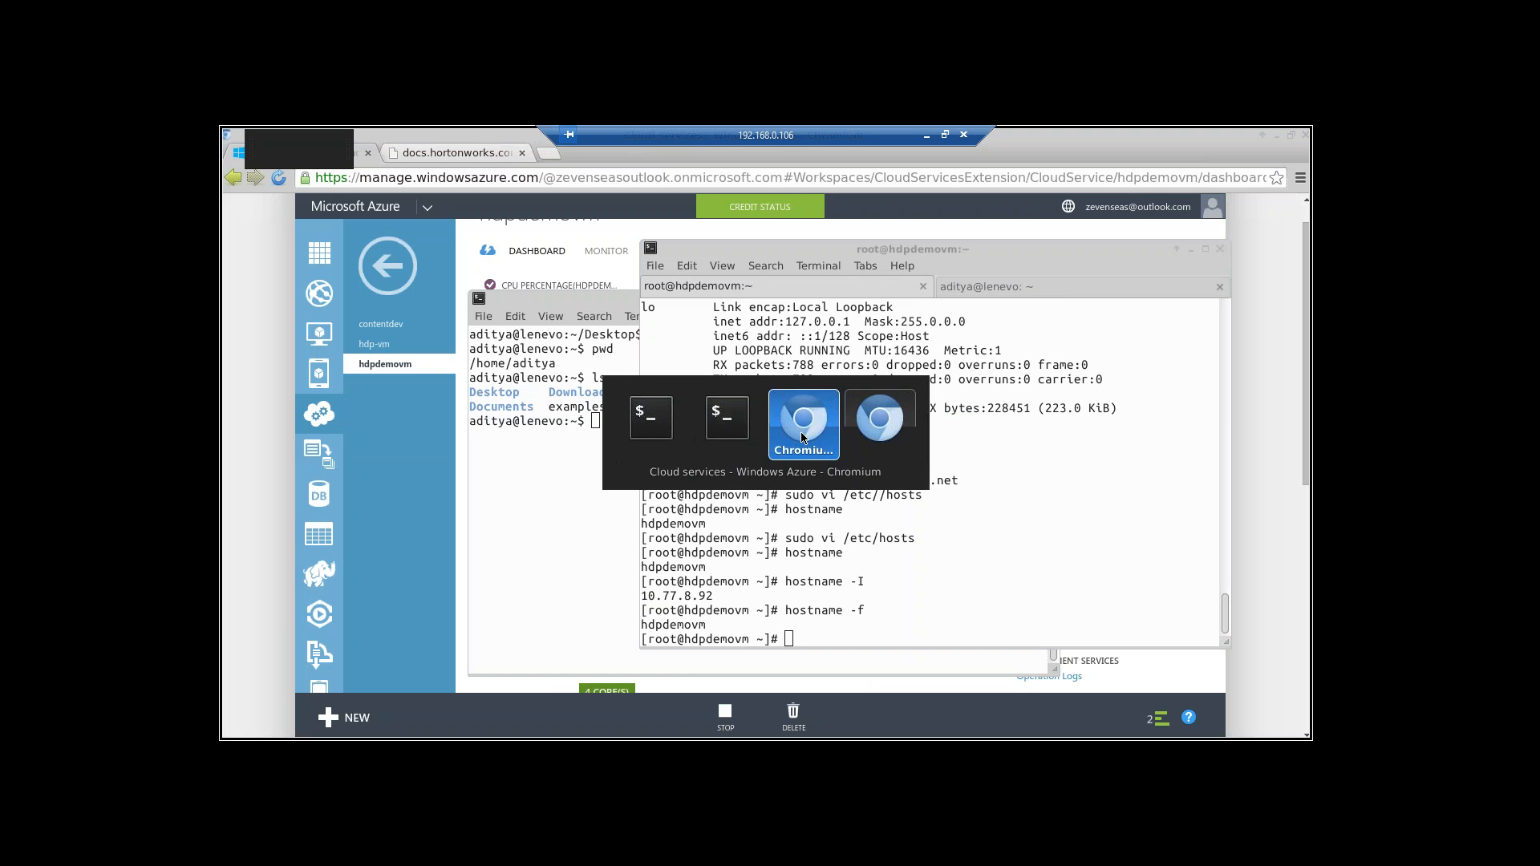
key(alt+Tab)
key(alt+Tab)
key(alt+Tab)
key(alt+Tab)
key(alt+Tab)
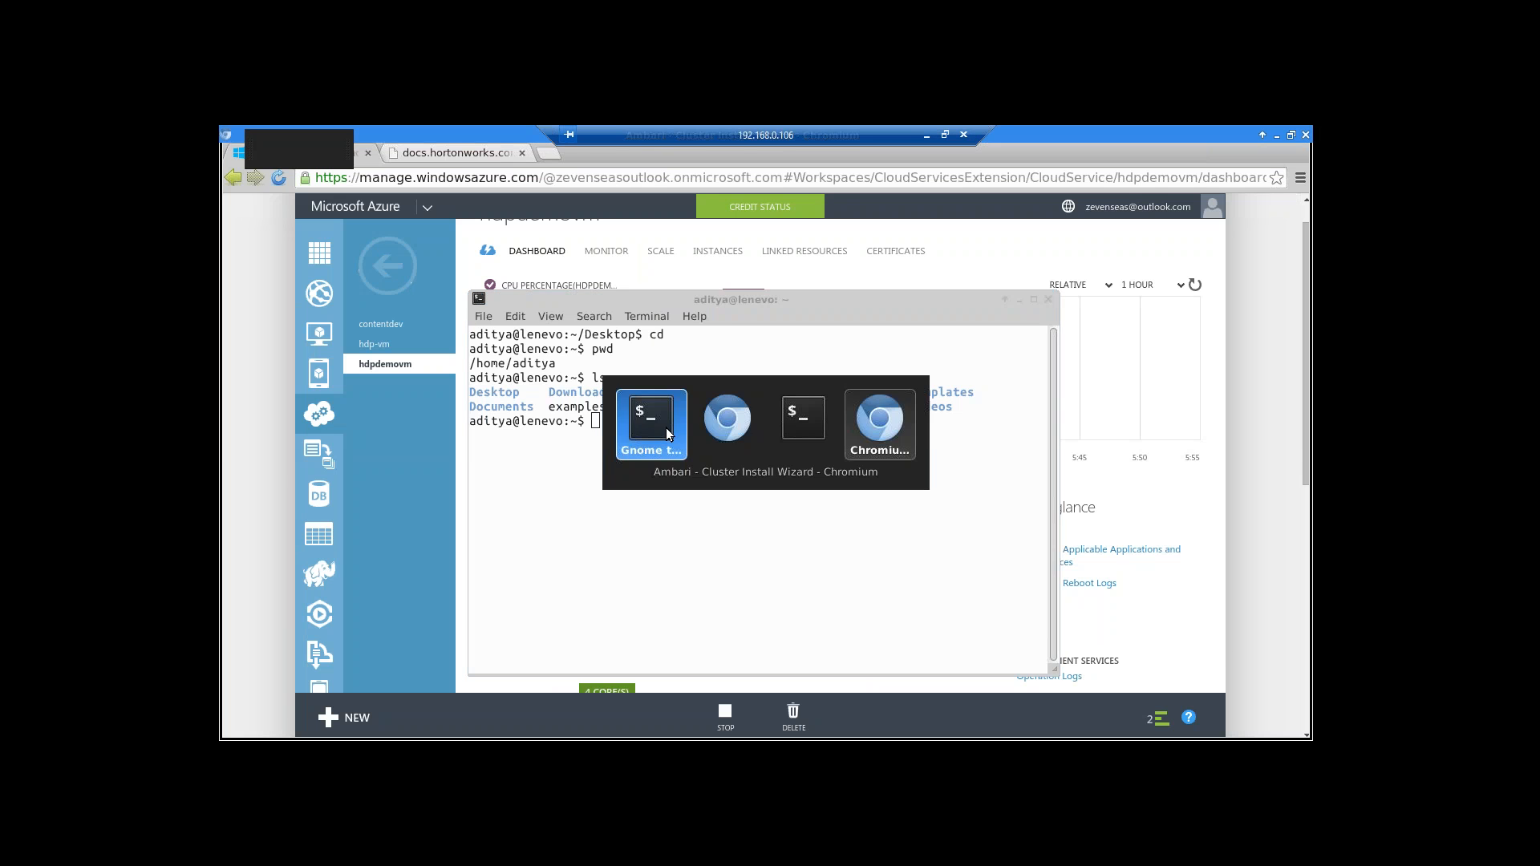
click(771, 446)
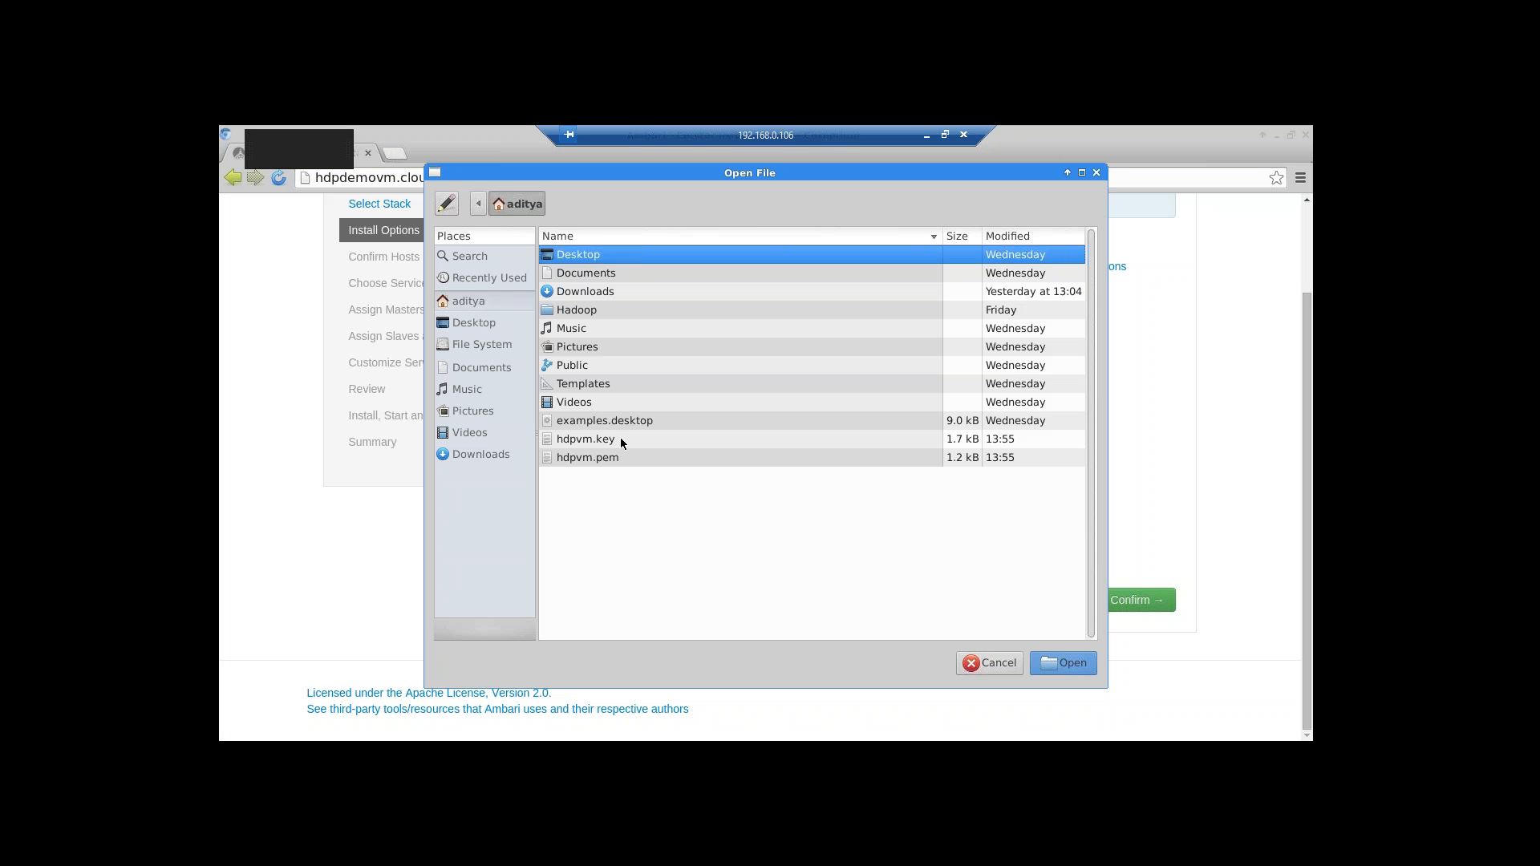
Load hdpvm.key as the SSH private key and enter hdpdemovm as the target host
click(664, 440)
click(1067, 664)
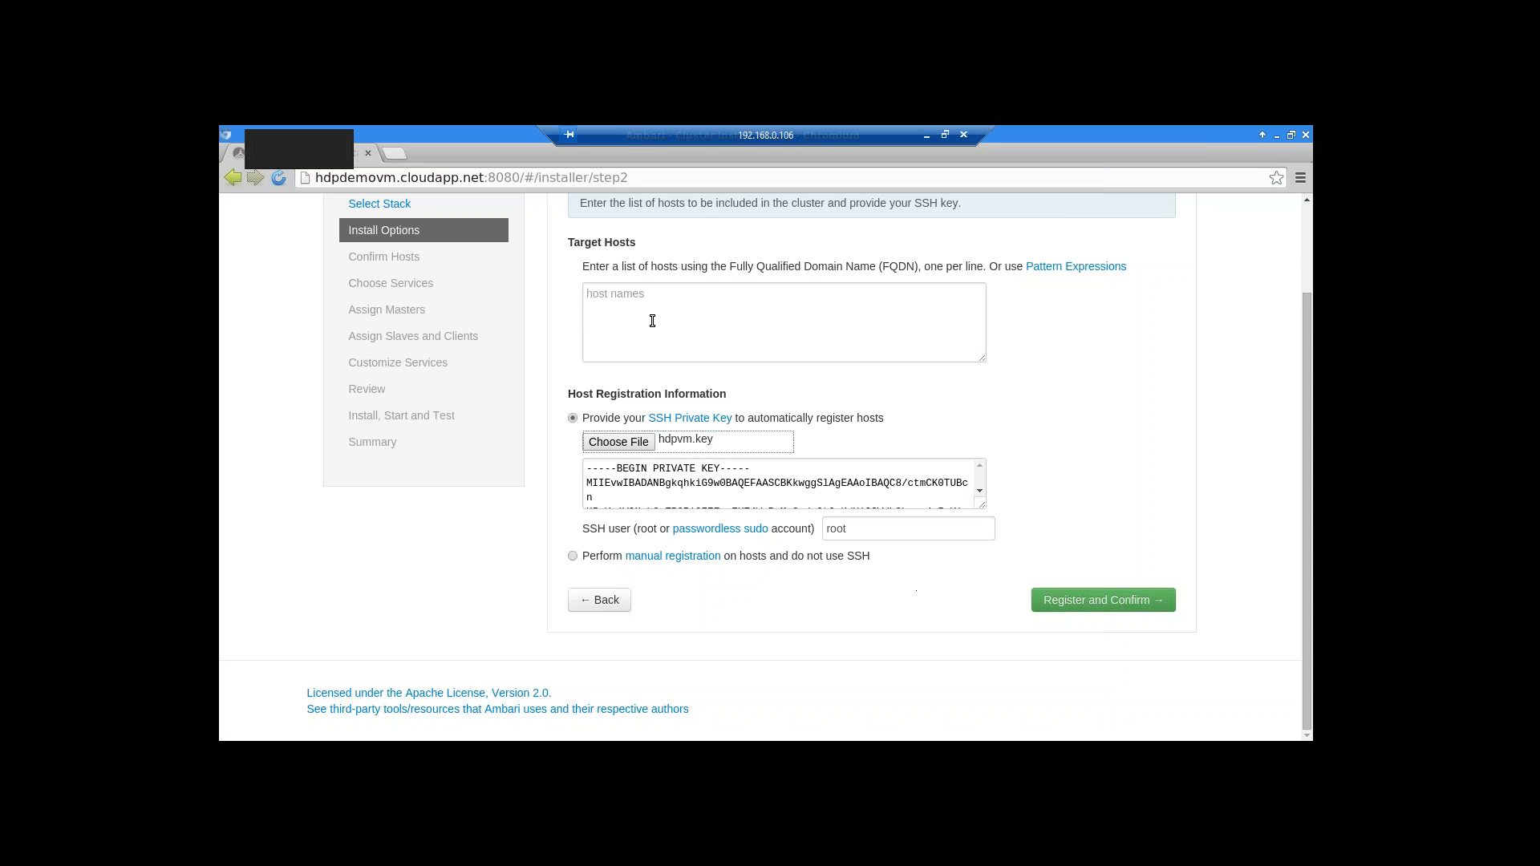
click(702, 349)
text(hdpdemovm)
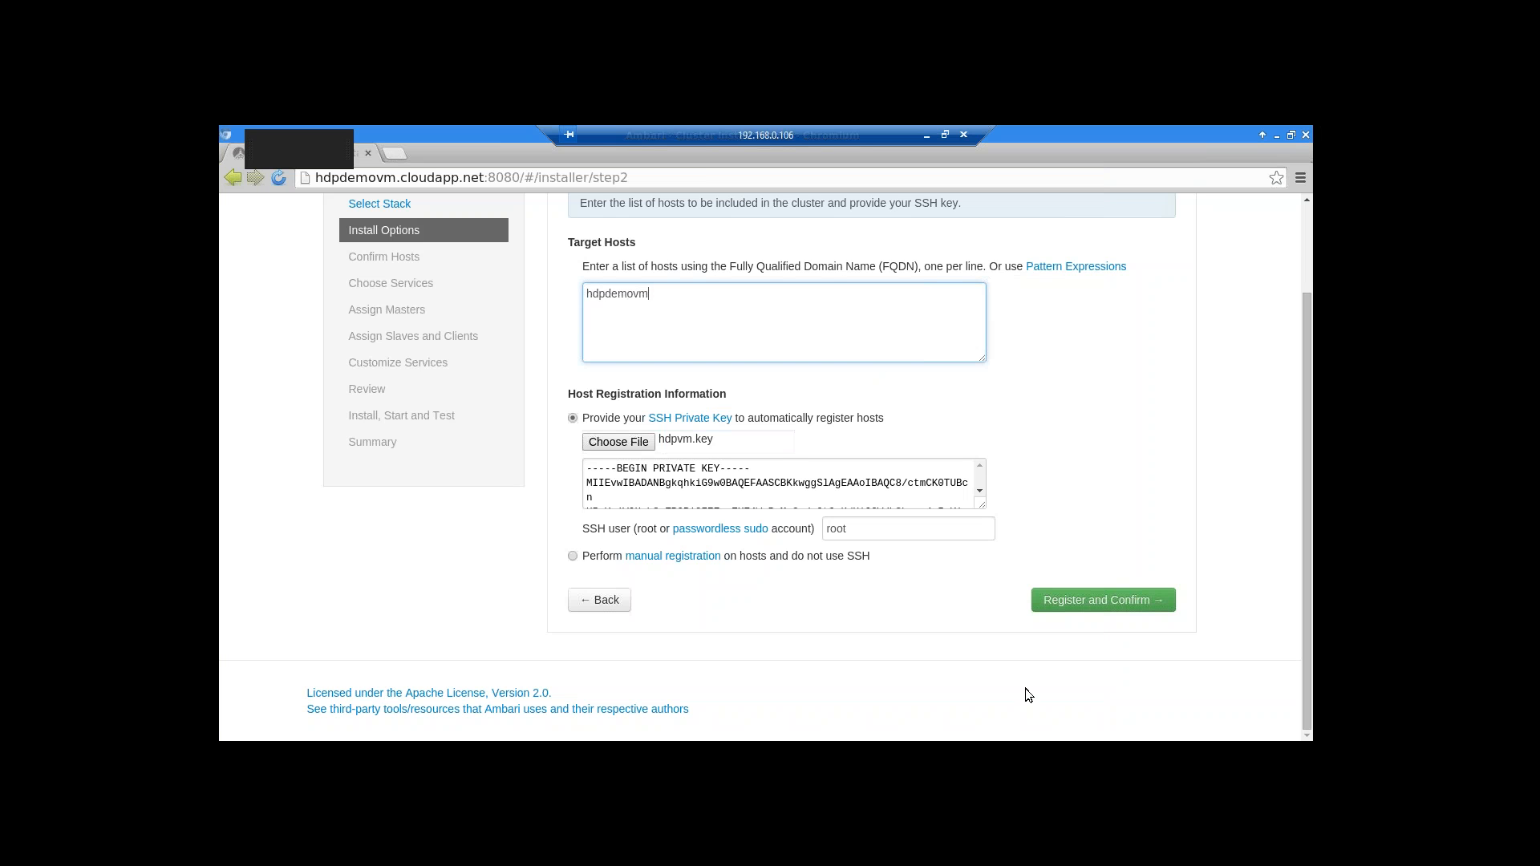
Change the SSH user from root to hdpuser and register the host
click(891, 529)
key(BackSpace)
key(BackSpace)
key(BackSpace)
key(BackSpace)
text(hdpuser)
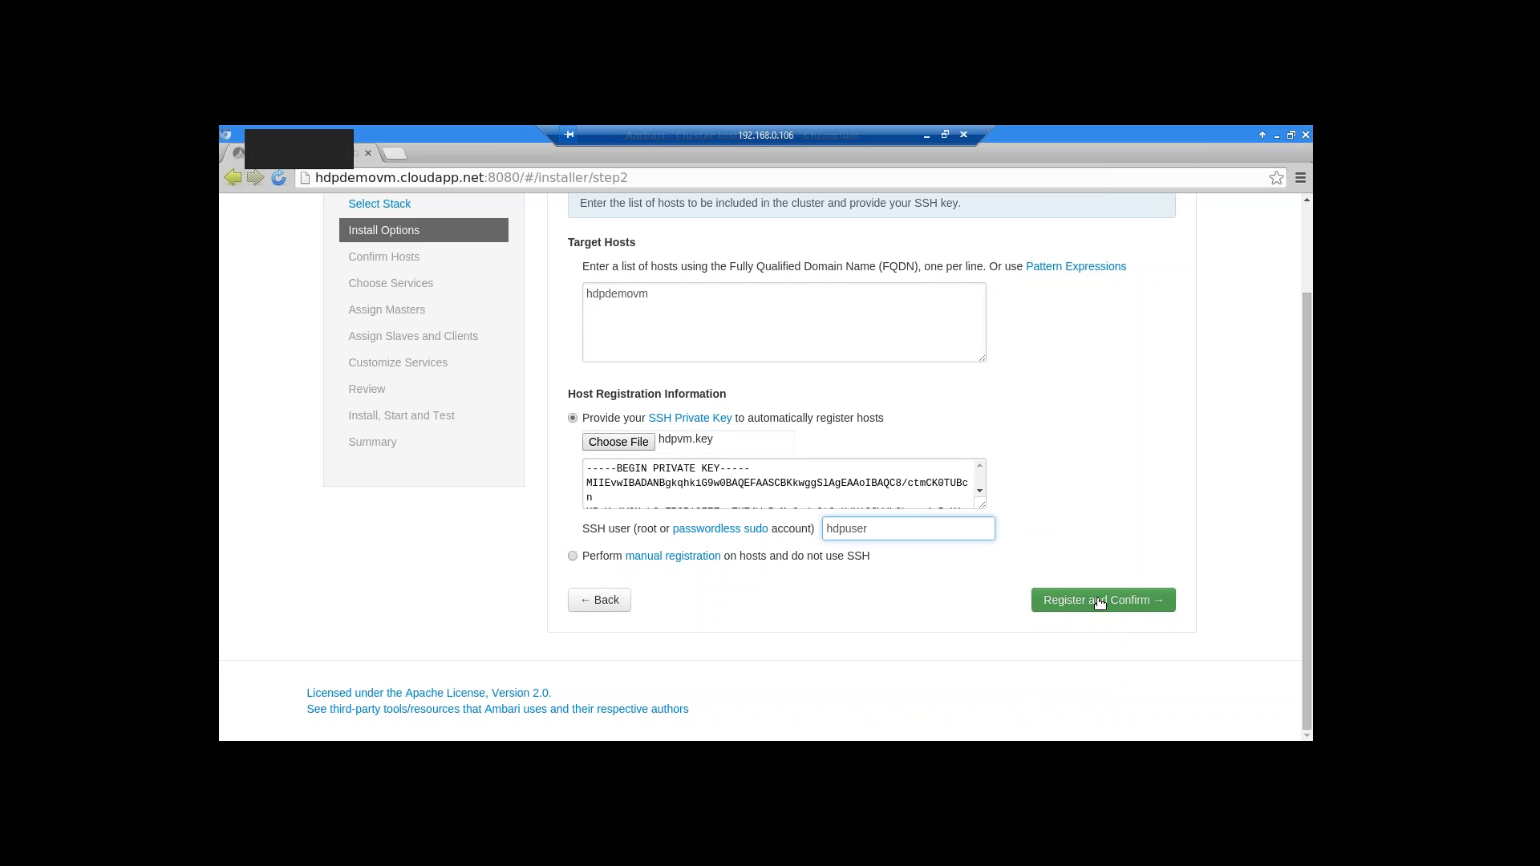
click(1100, 603)
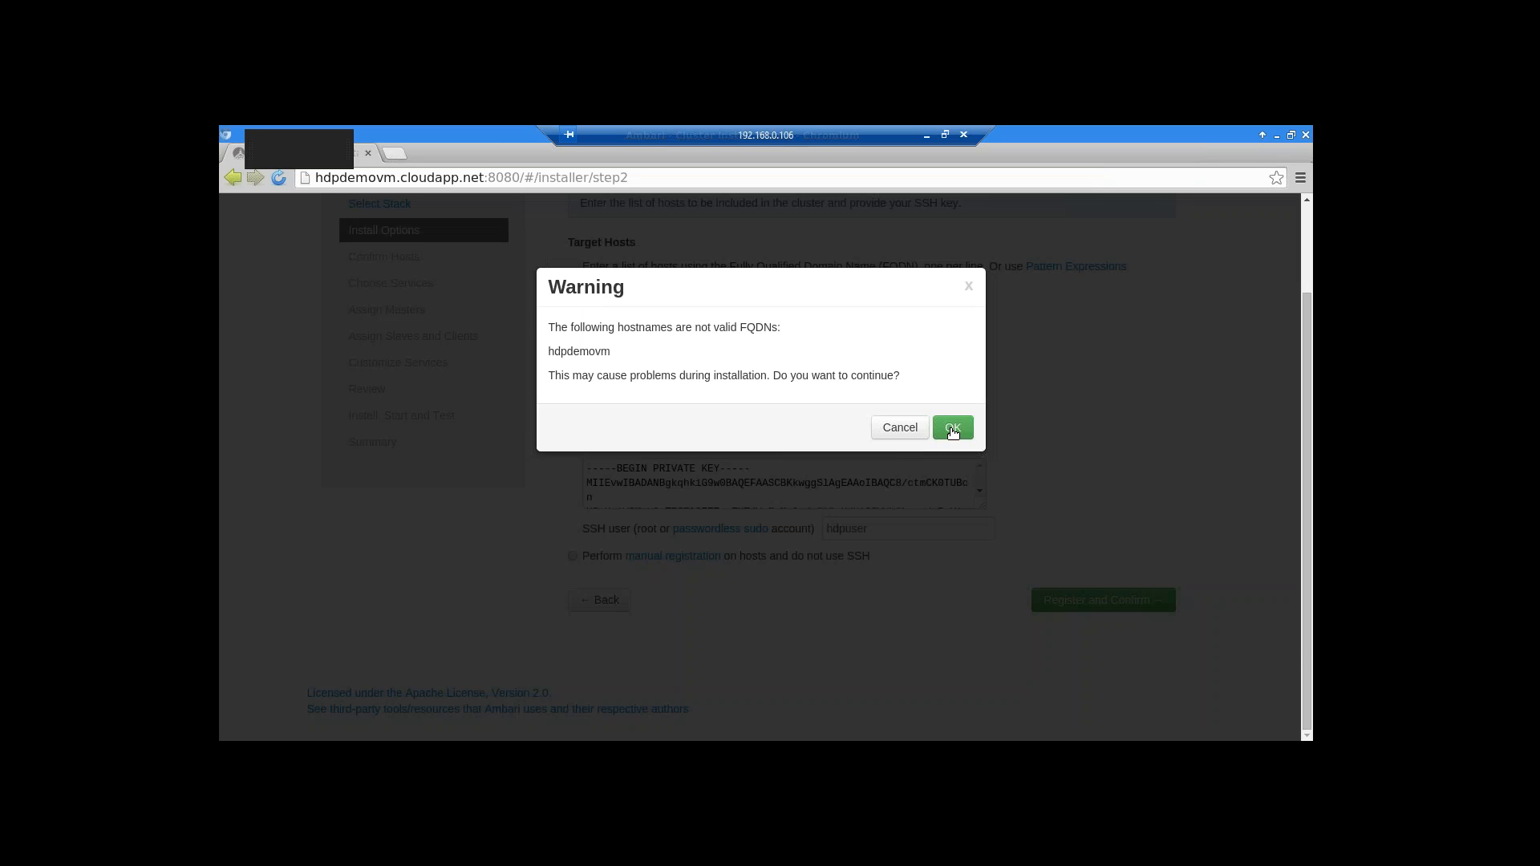
Dismiss the FQDN warning and, after hdpdemovm registers successfully, continue to Choose Services
click(953, 429)
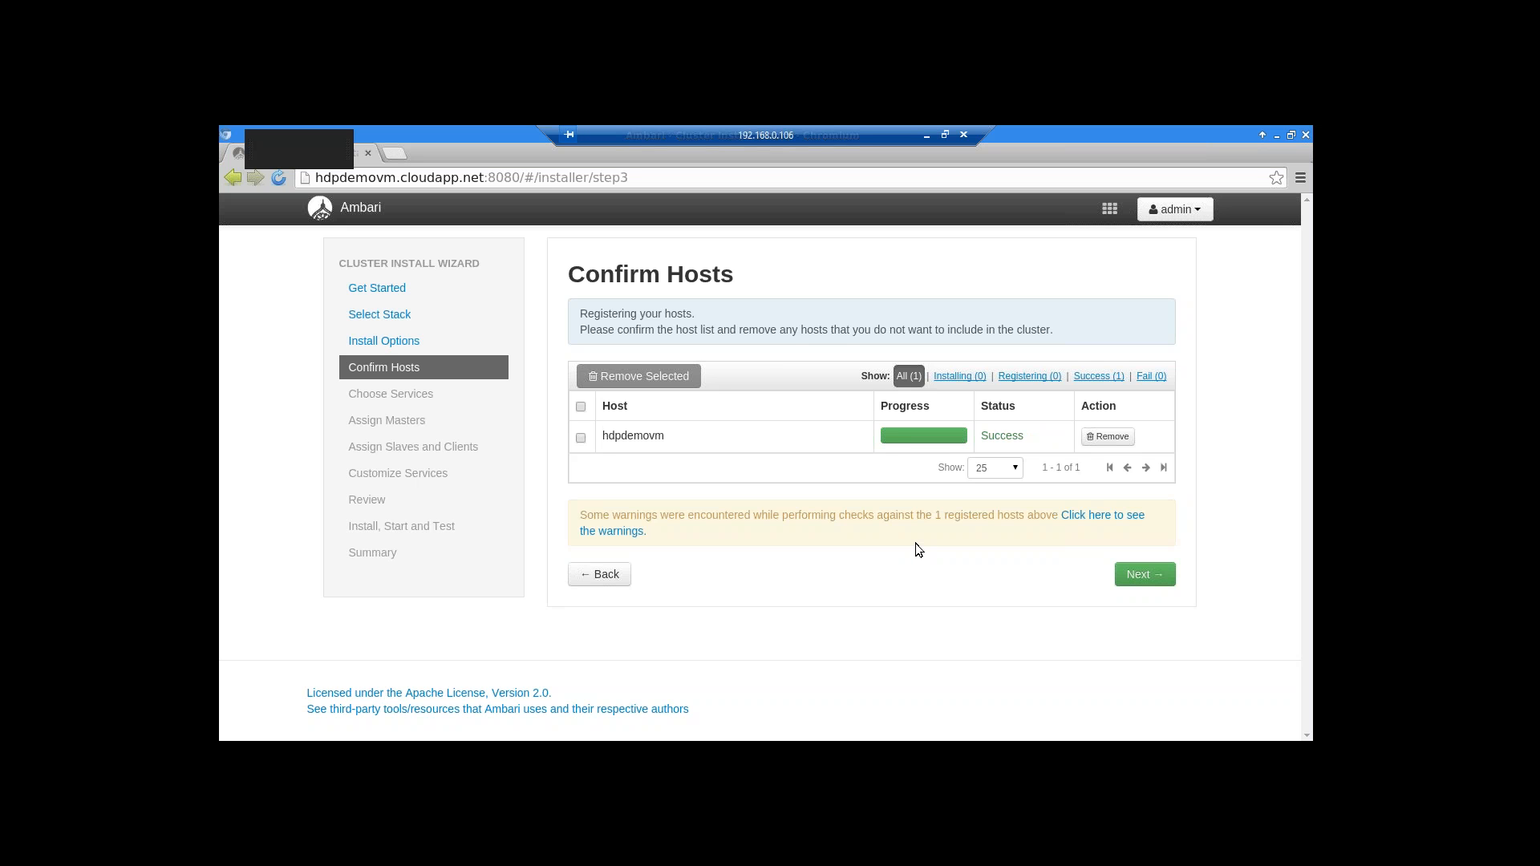
click(1141, 574)
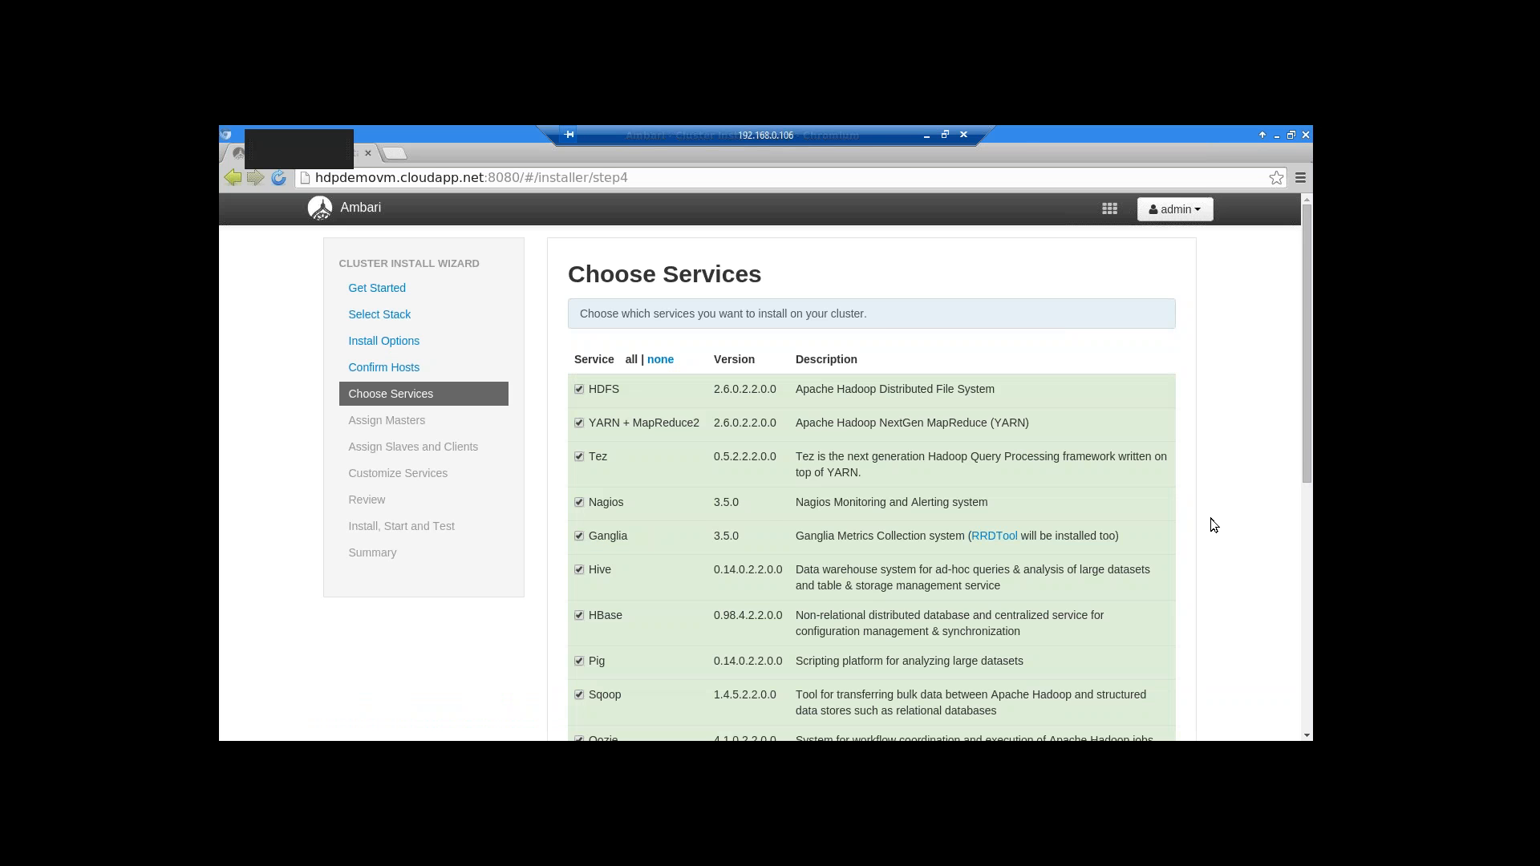
Scroll through the checked services: HDFS, YARN + MapReduce2, Tez, Hive, HBase, Oozie, ZooKeeper, Falcon
scroll(1211, 520, down, 2)
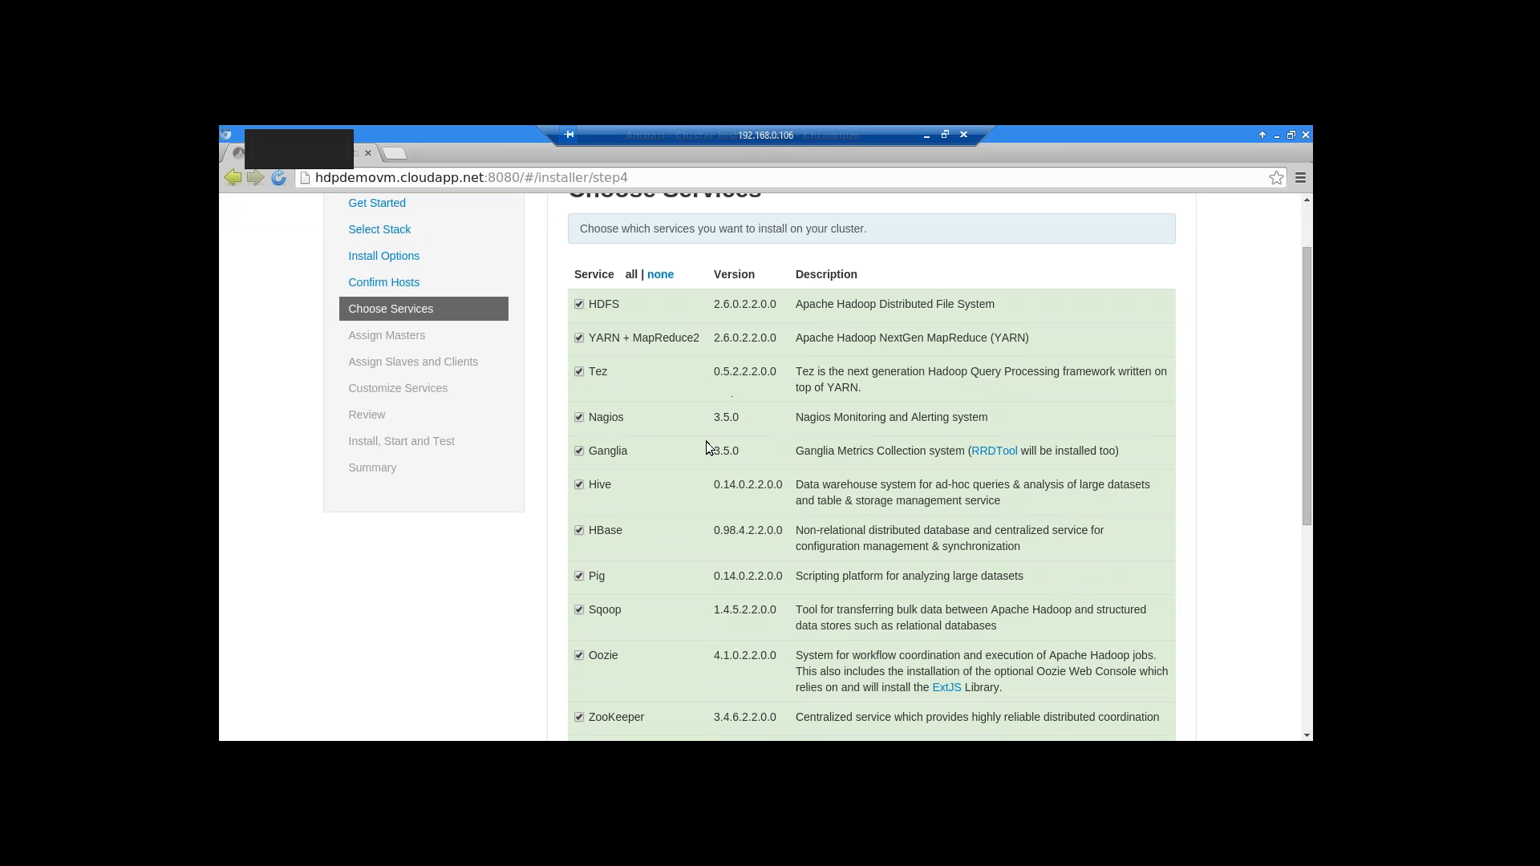
scroll(706, 446, down, 1)
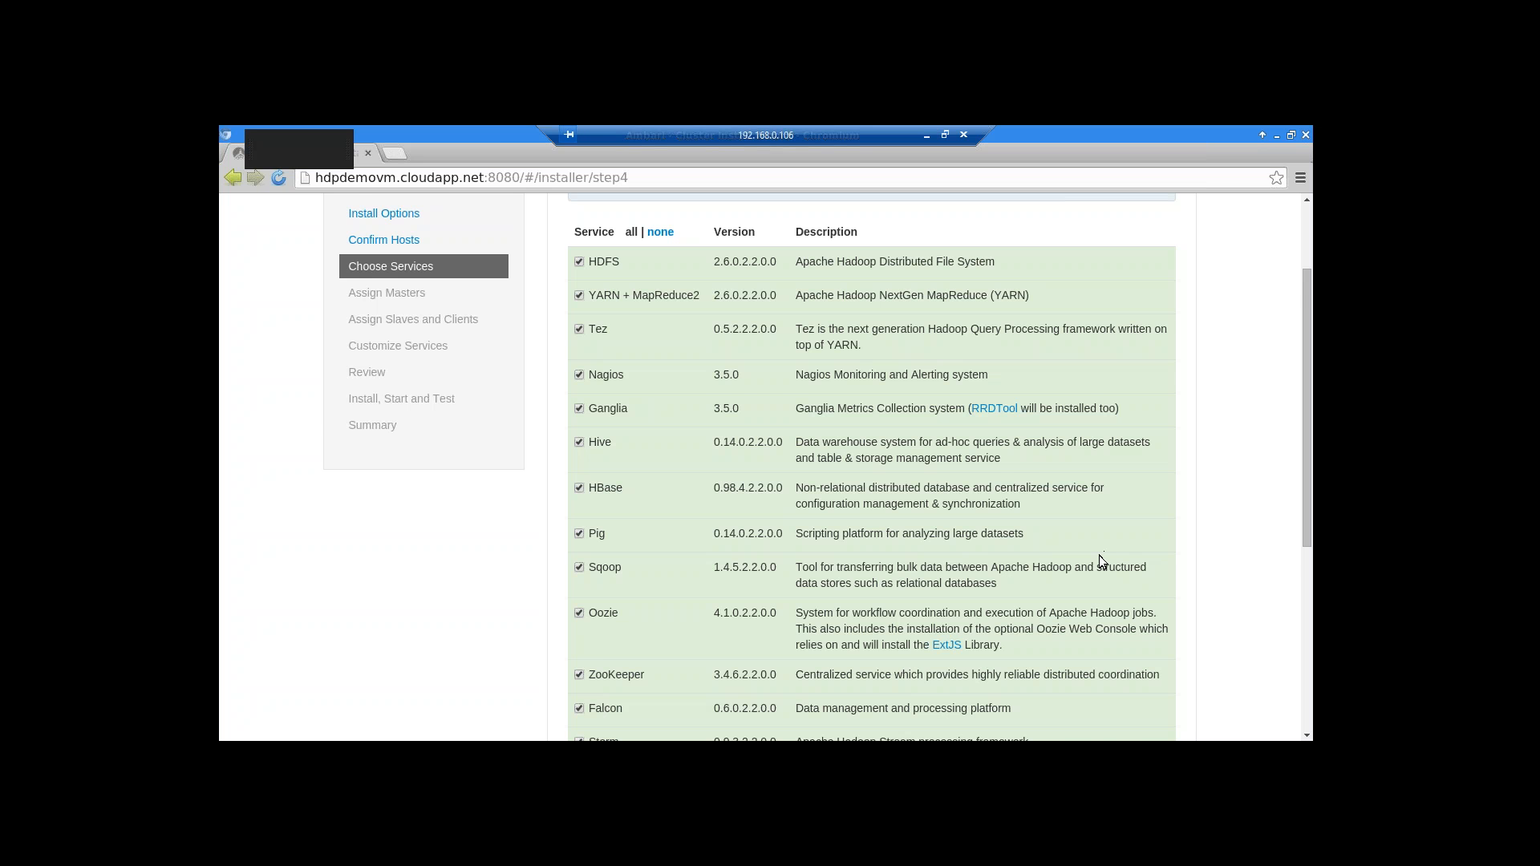
Scroll to the end of the service list, keep every HDP service checked, and continue
scroll(1099, 555, down, 2)
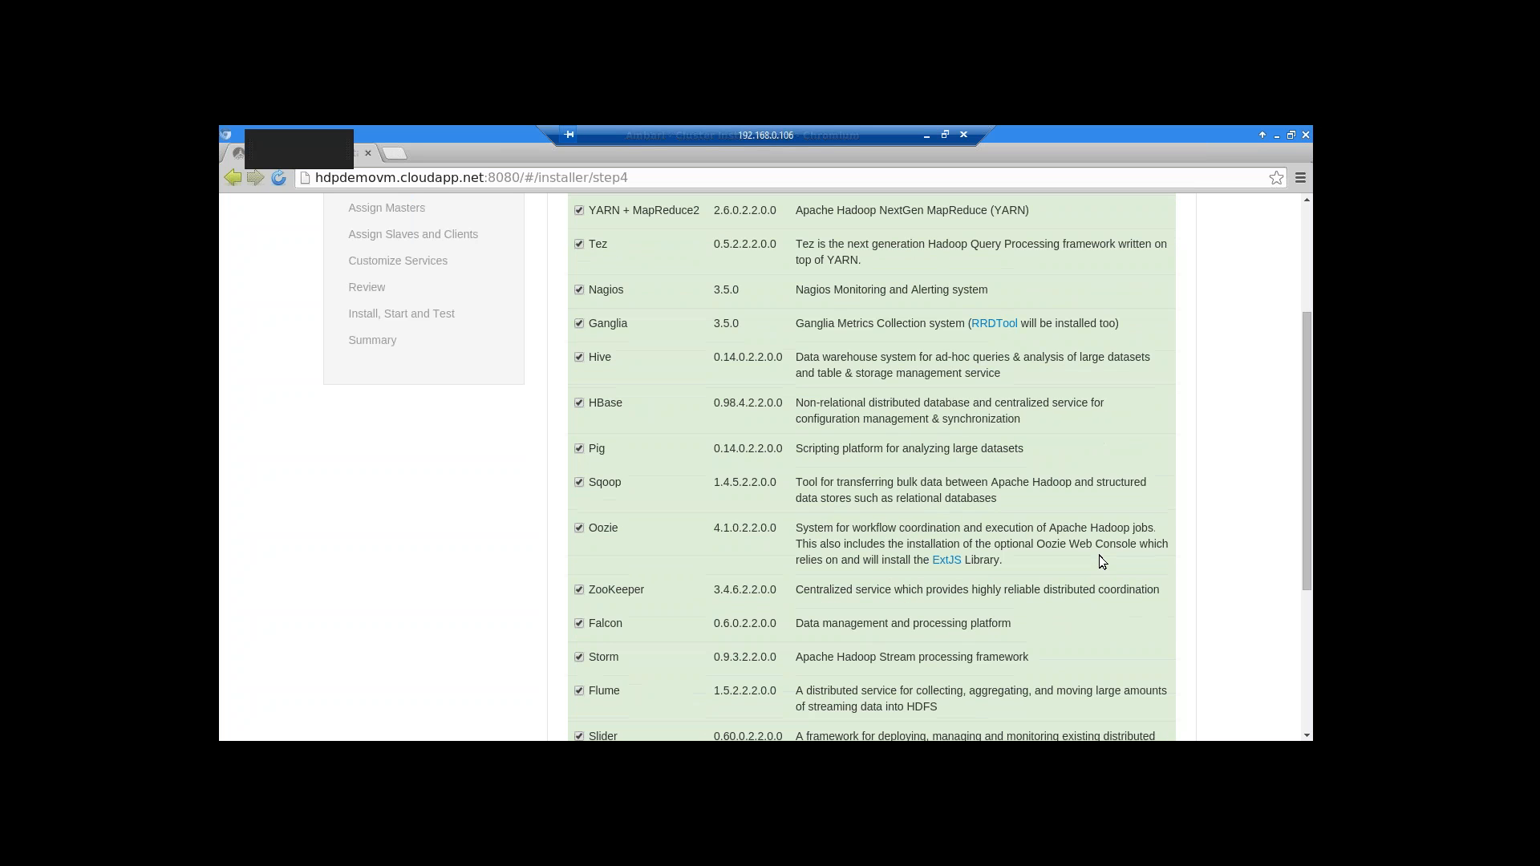
scroll(1099, 555, down, 1)
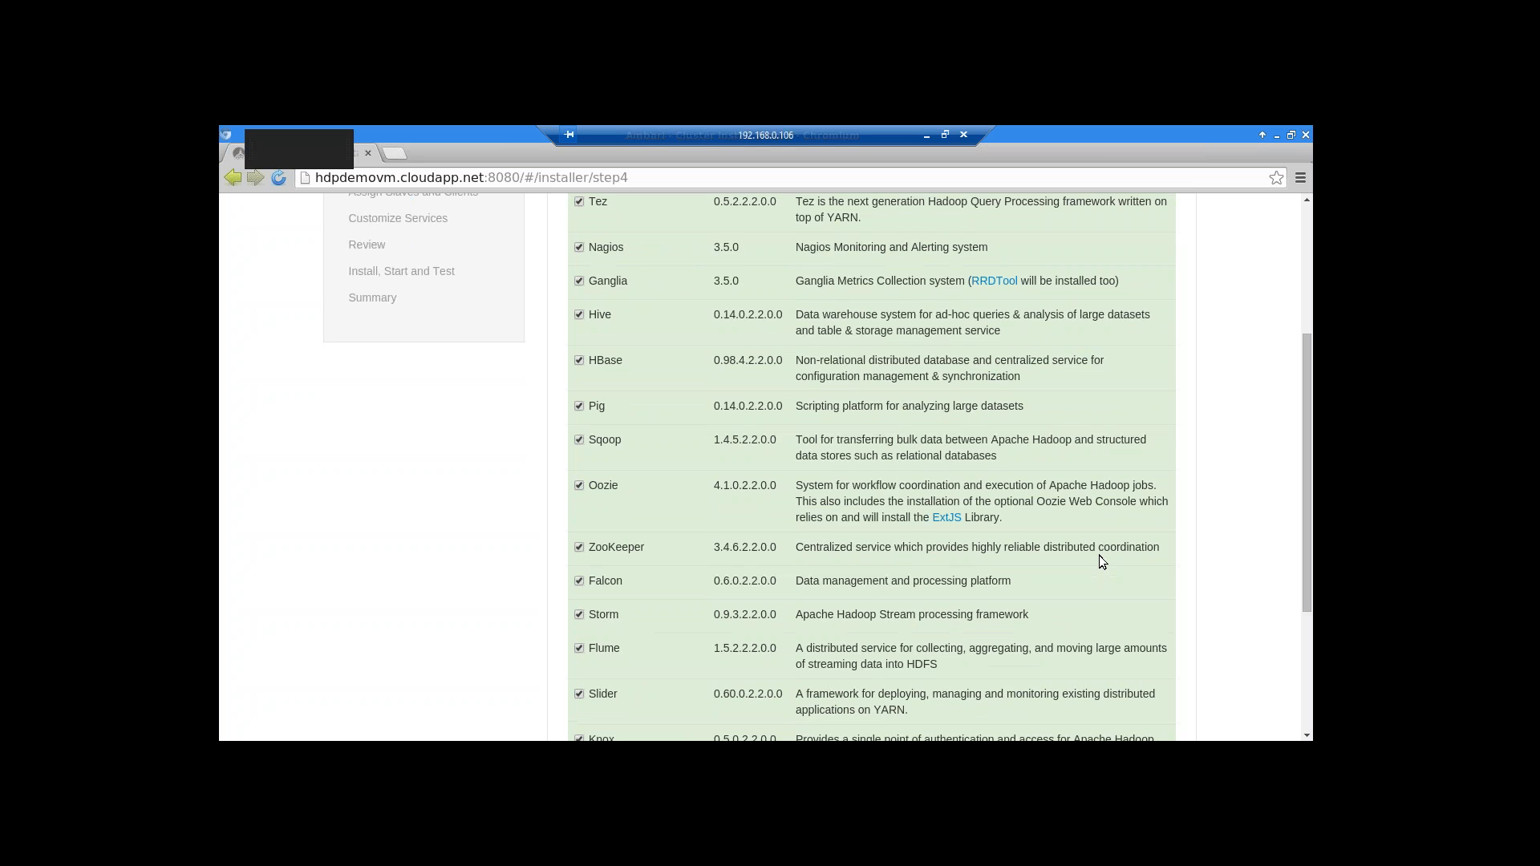
scroll(1100, 556, down, 1)
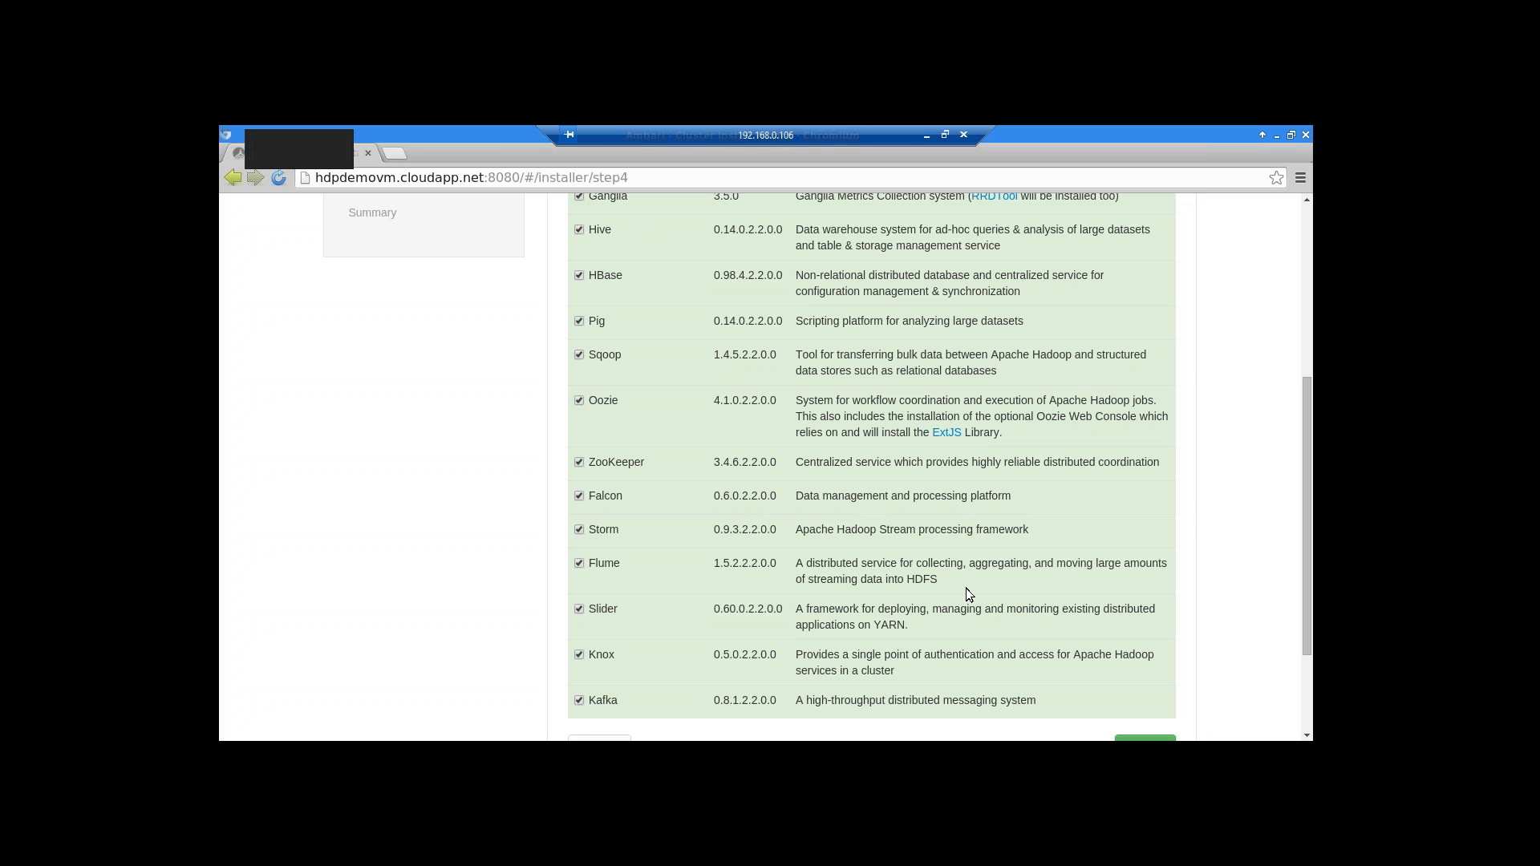
scroll(968, 592, down, 1)
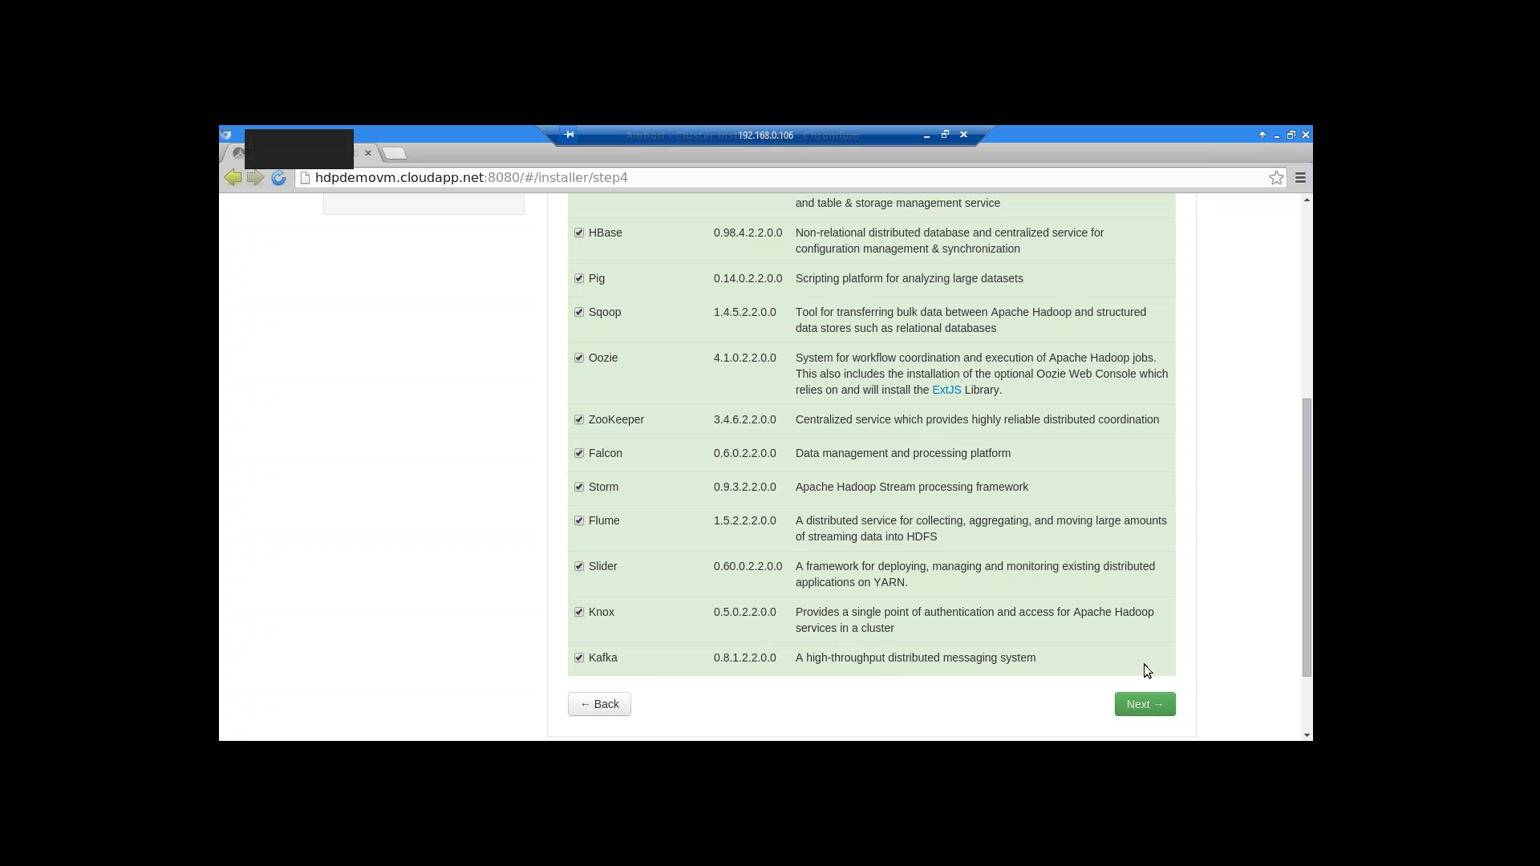
drag(1308, 484, 1292, 577)
click(1145, 600)
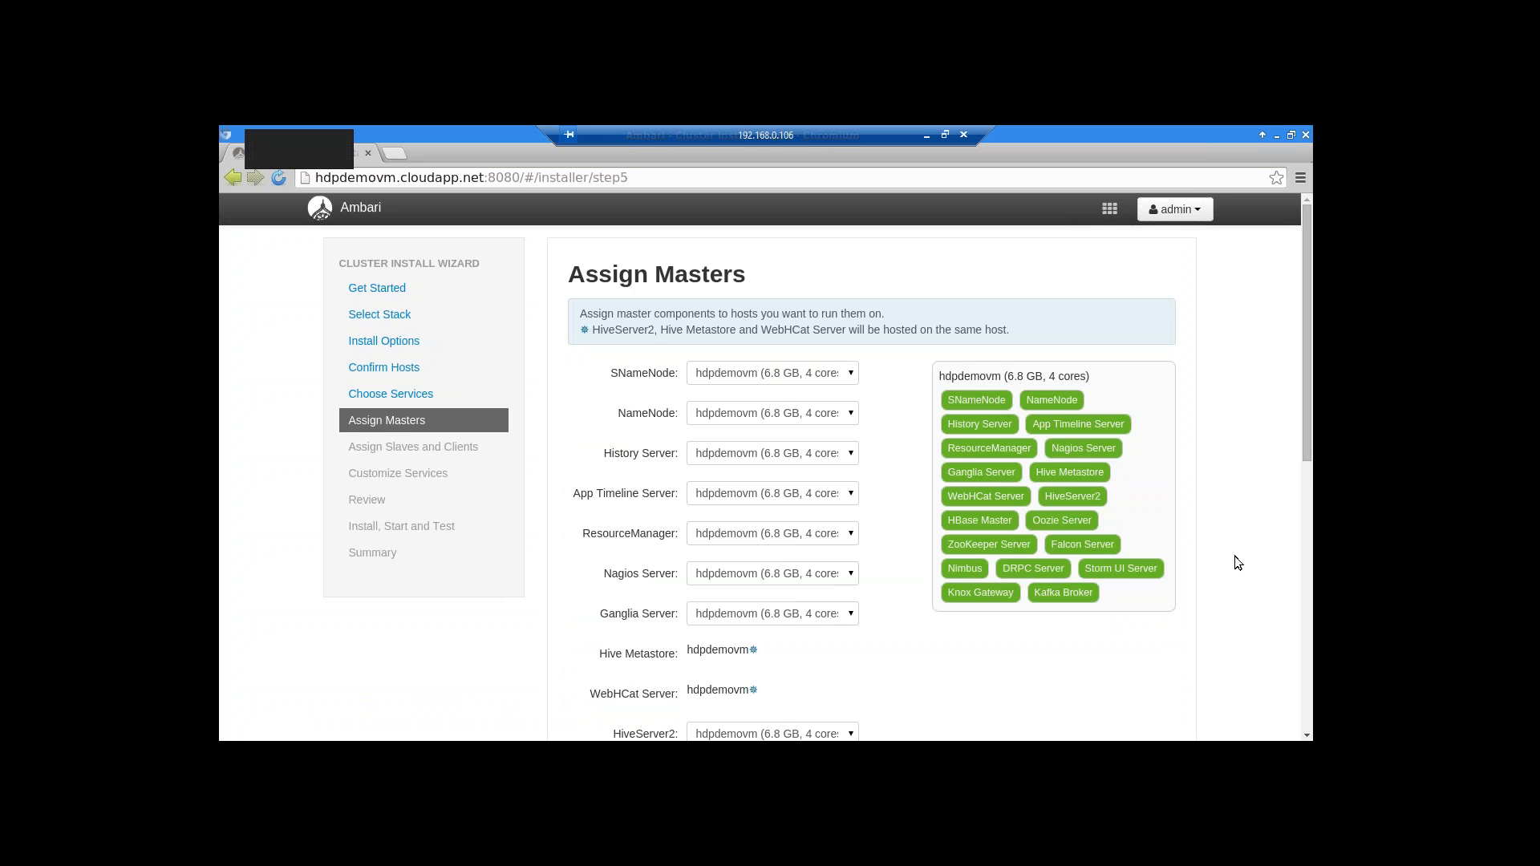
Review the Assign Masters dropdowns, keeping hdpdemovm for every master component, and continue
scroll(1234, 556, down, 2)
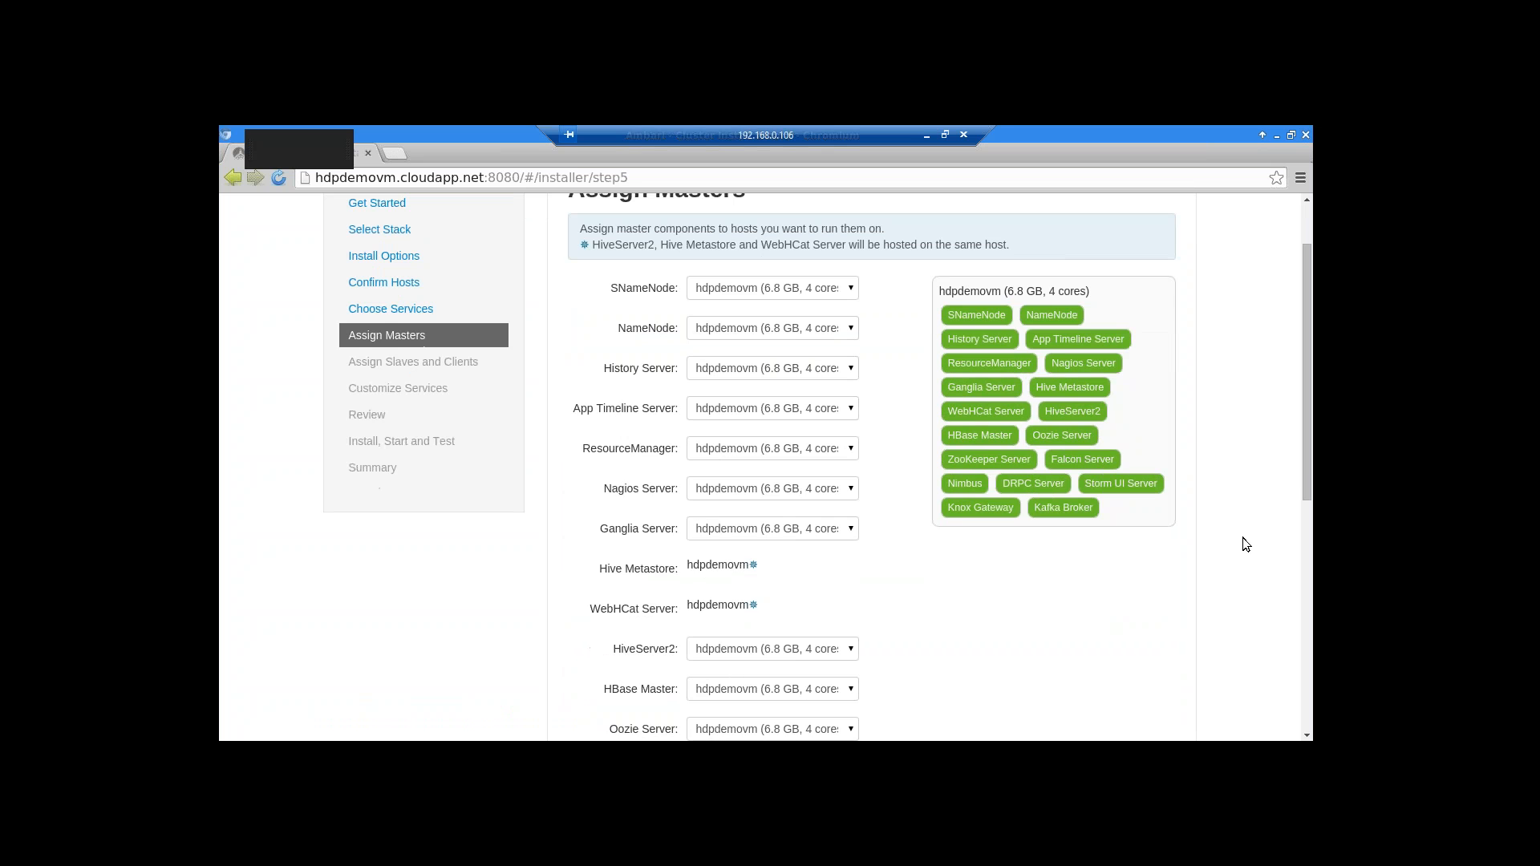
scroll(1246, 545, up, 1)
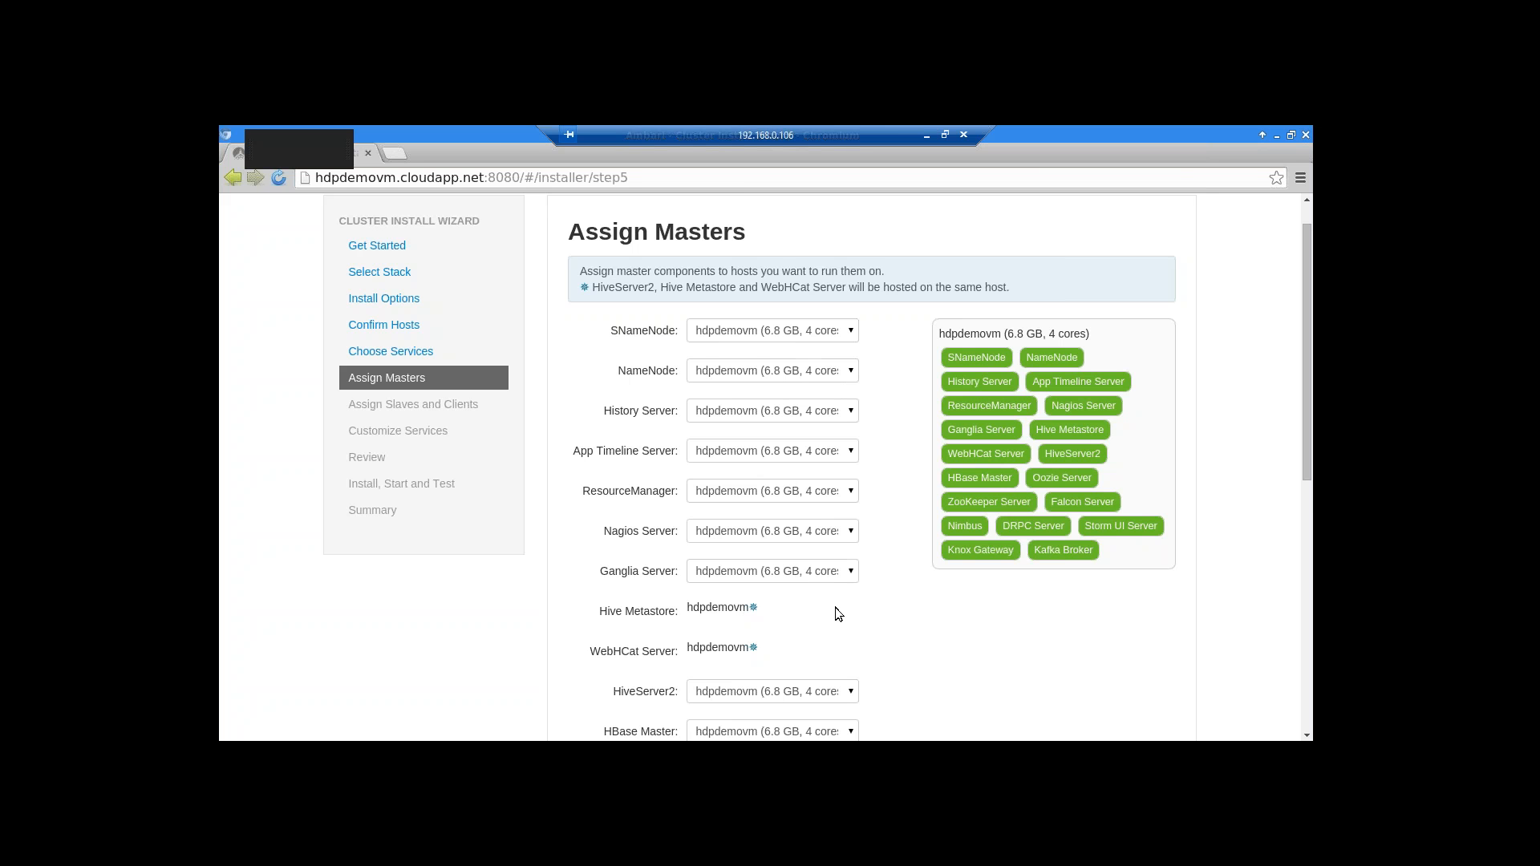
scroll(835, 612, down, 1)
scroll(876, 639, down, 1)
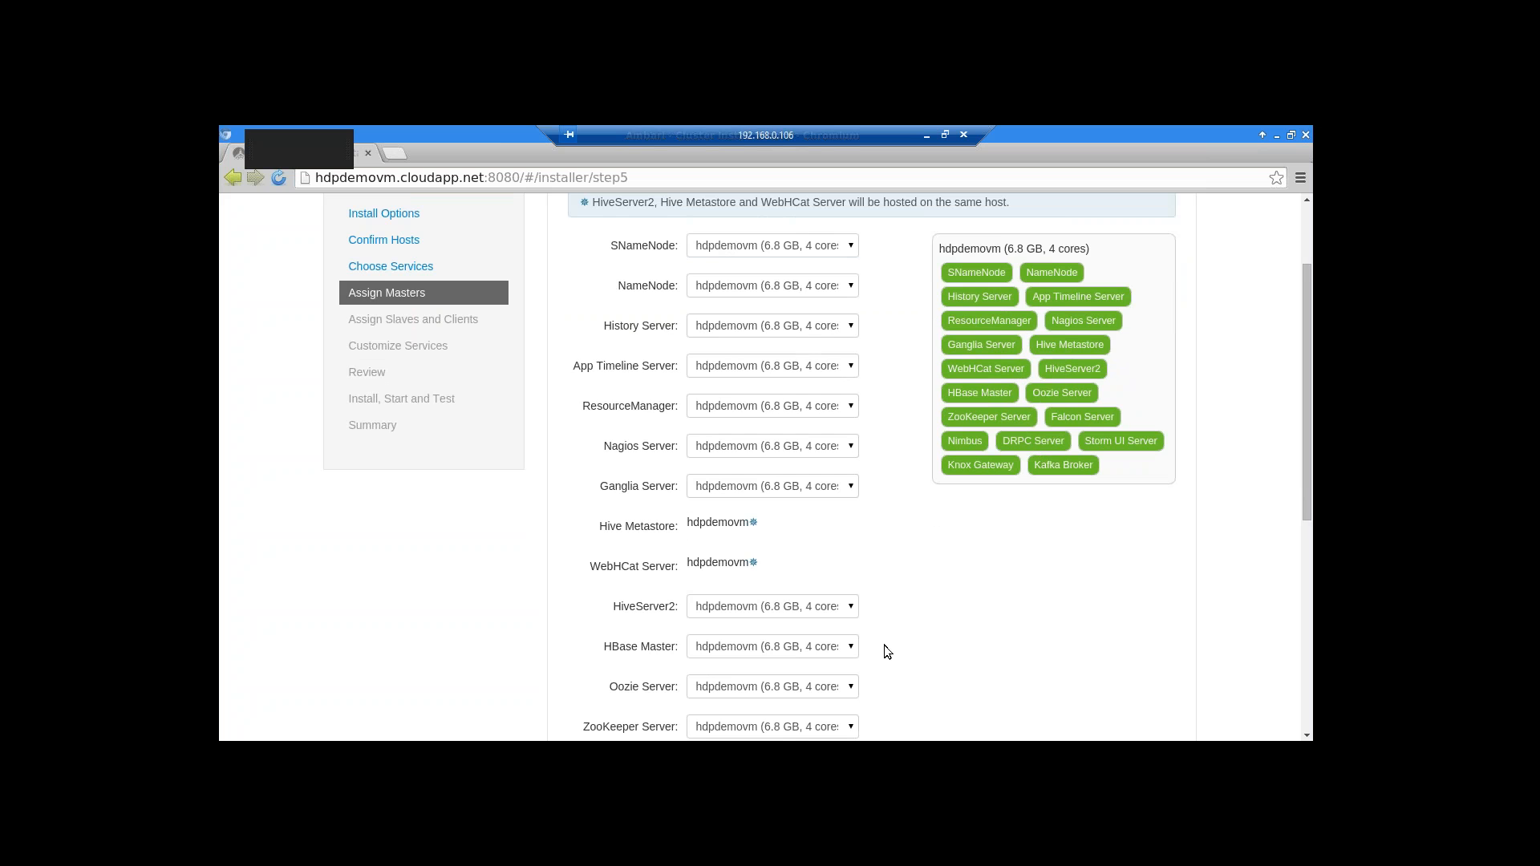
scroll(884, 647, down, 1)
scroll(884, 650, down, 2)
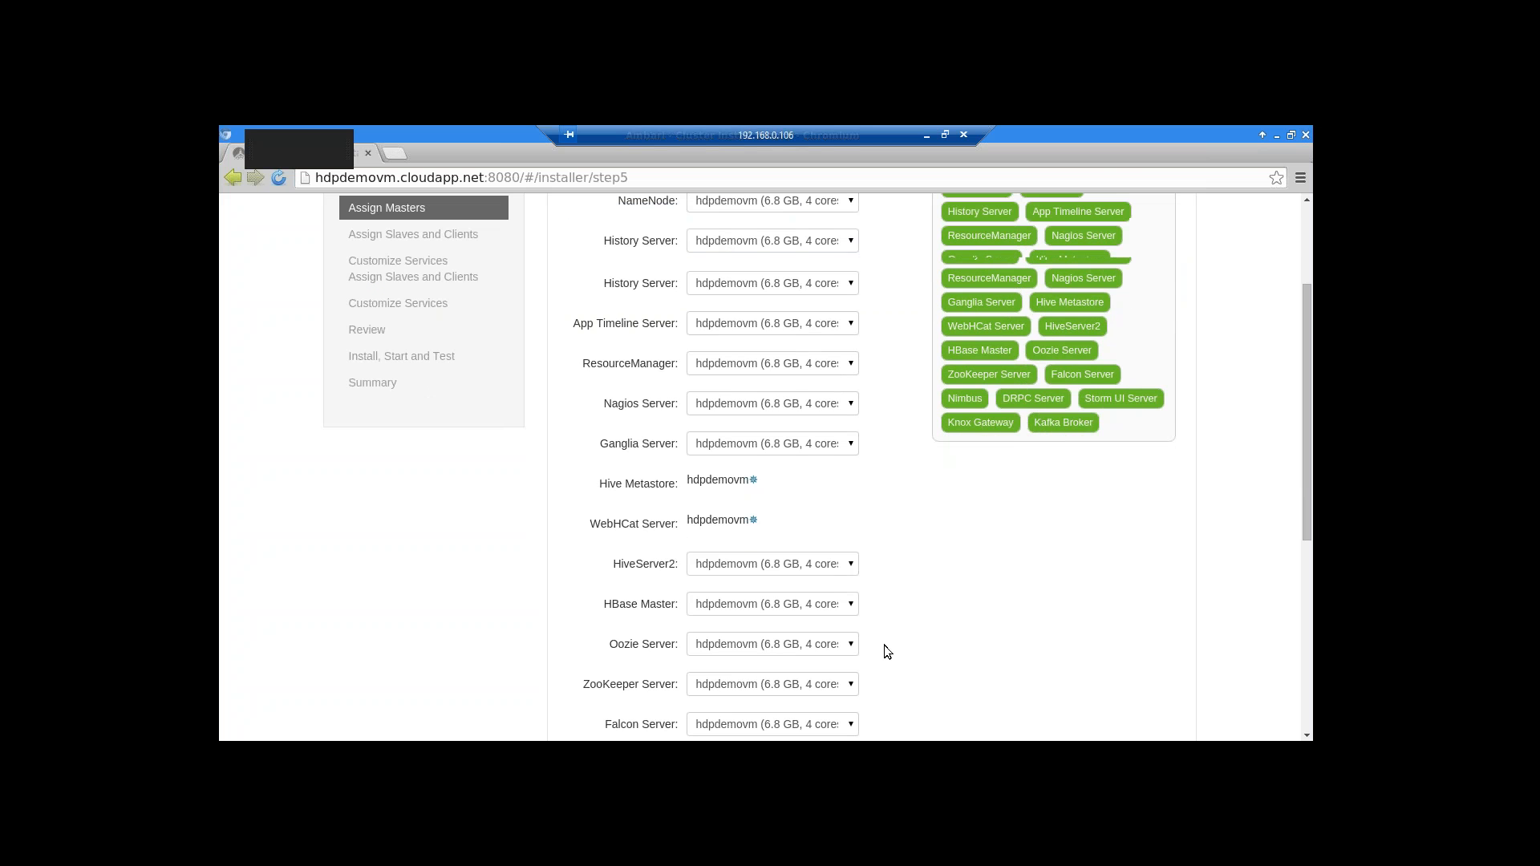
scroll(886, 649, down, 2)
scroll(870, 659, down, 2)
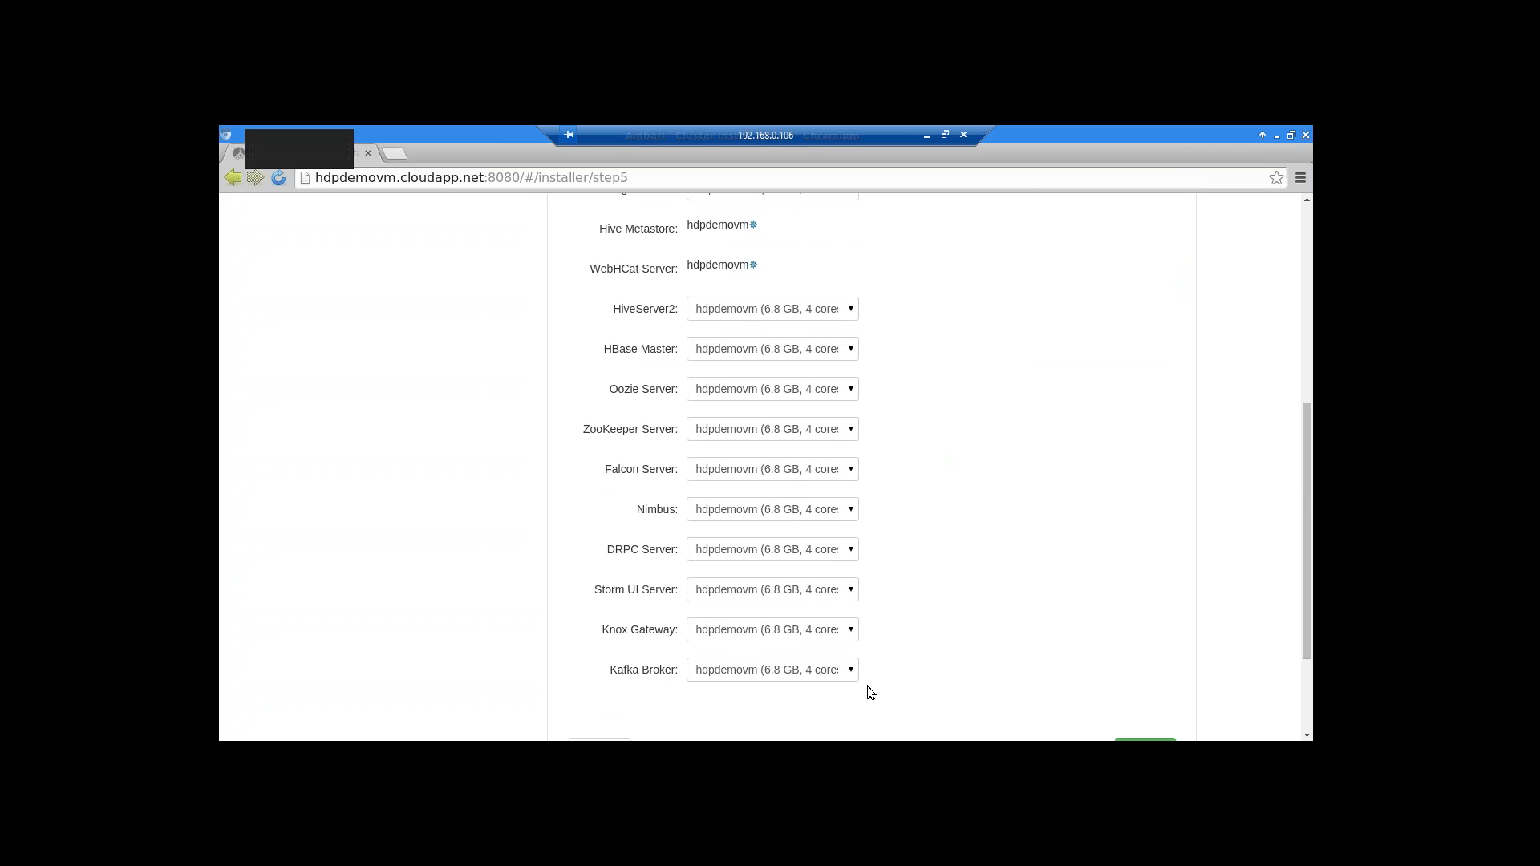
scroll(868, 685, up, 8)
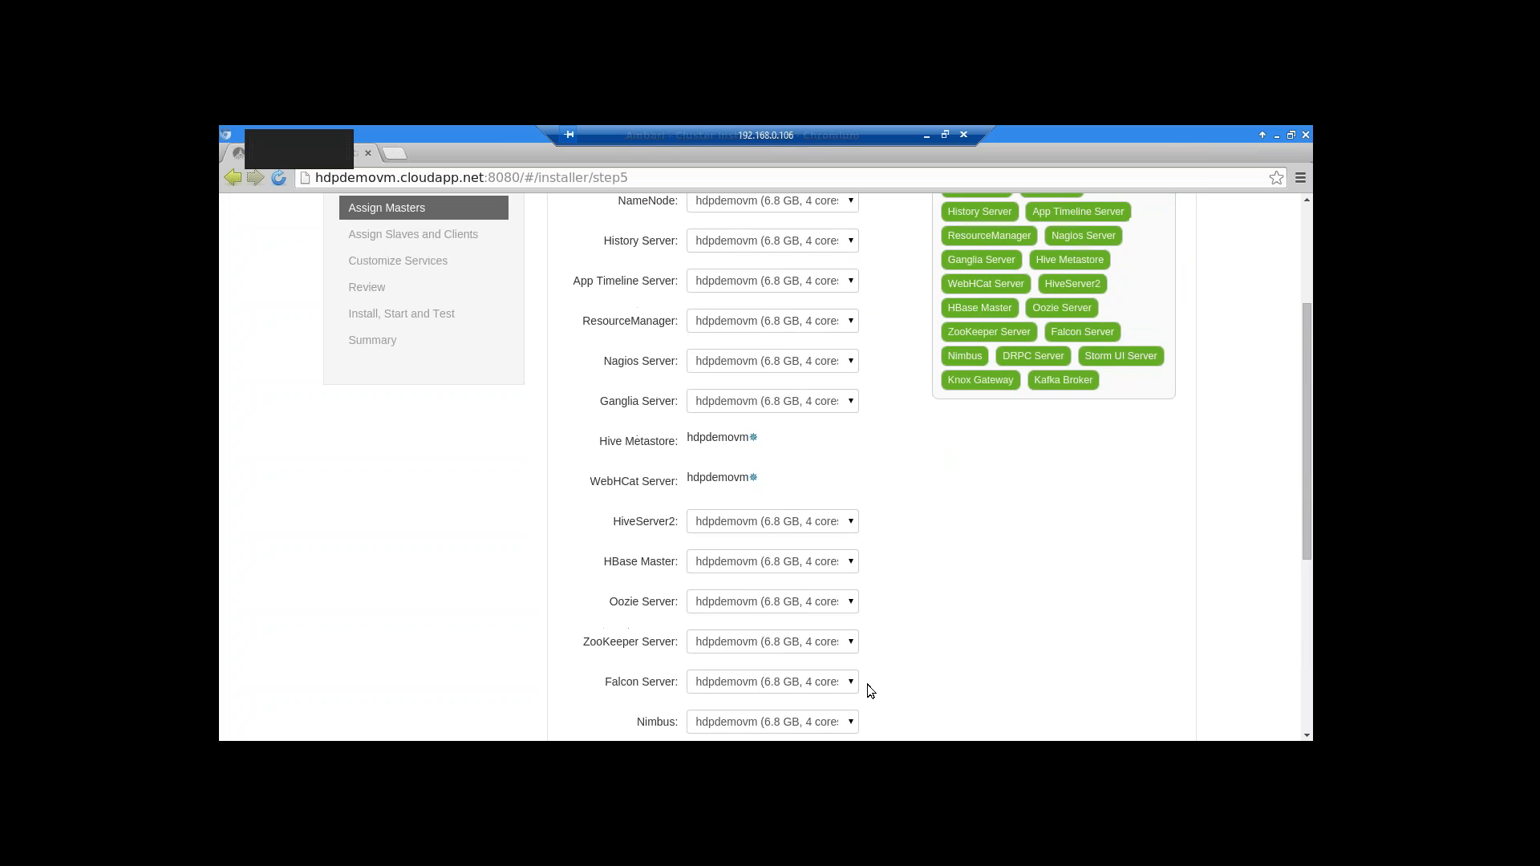
scroll(818, 625, up, 1)
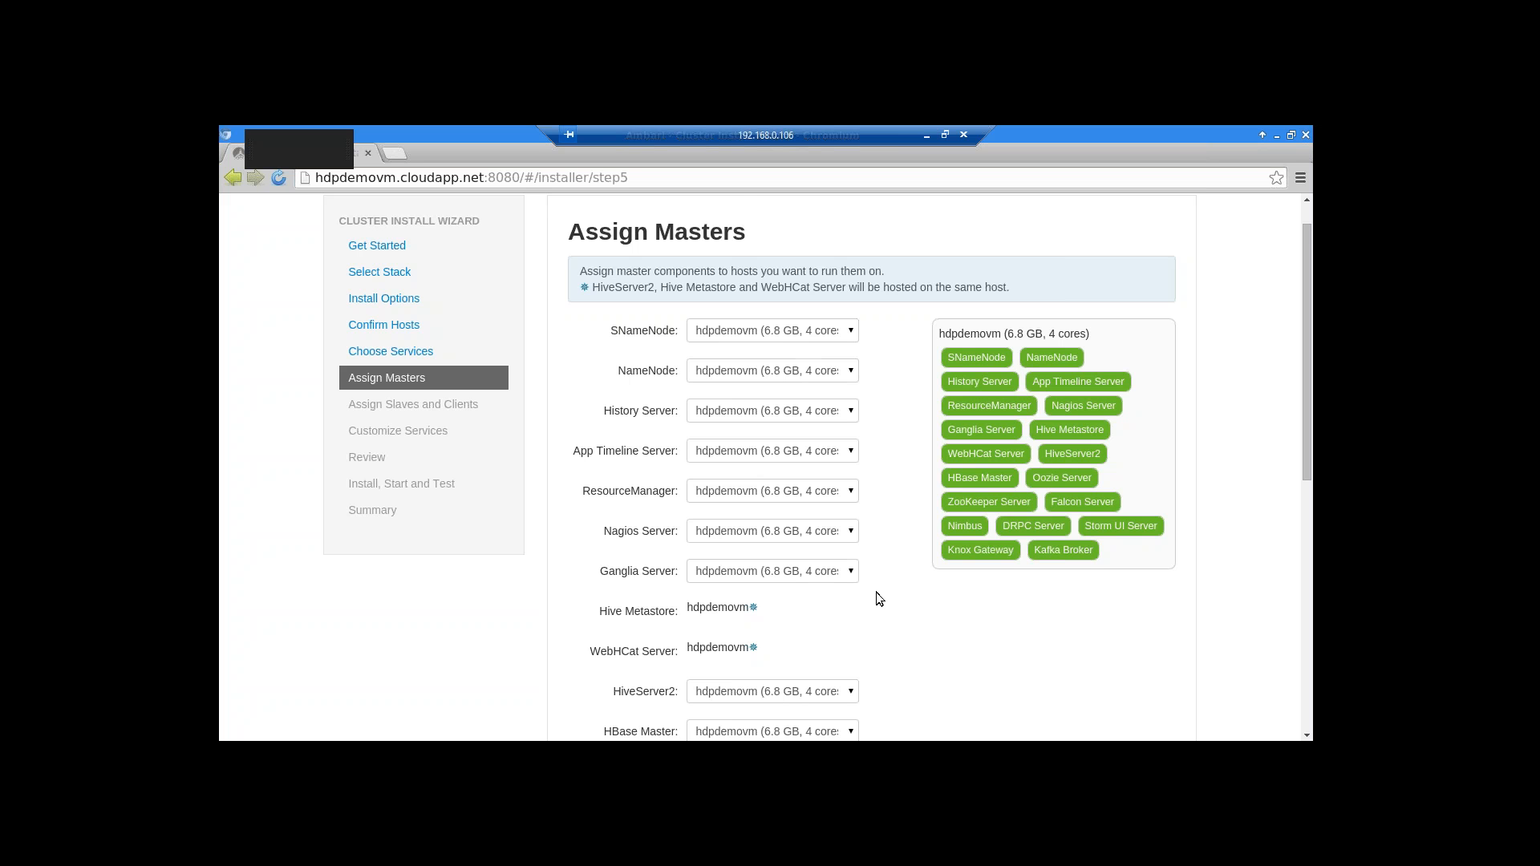
scroll(876, 592, down, 1)
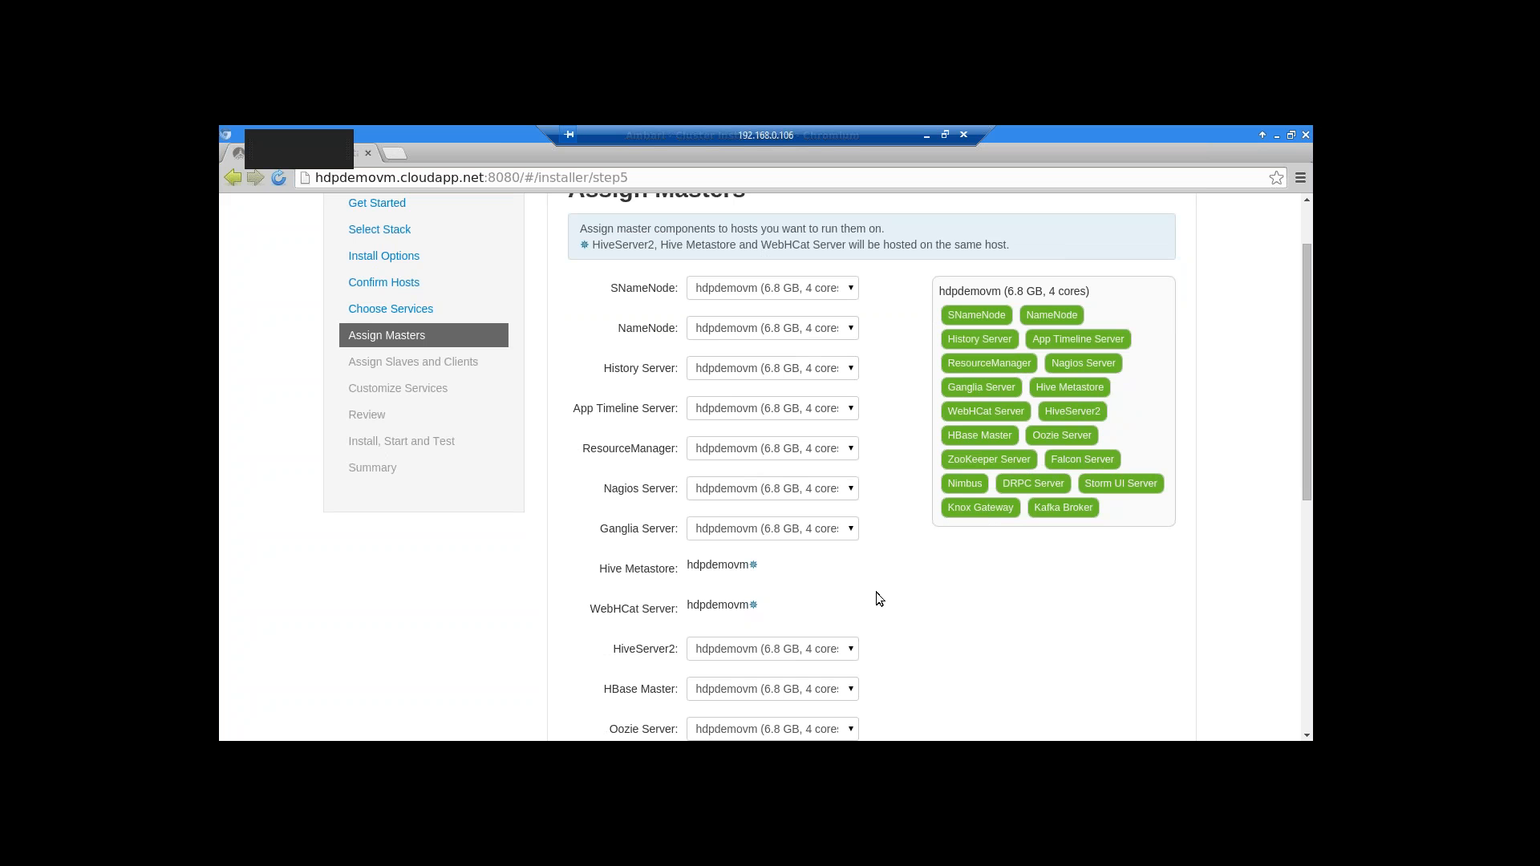
scroll(876, 592, down, 3)
scroll(876, 592, down, 4)
scroll(876, 597, down, 5)
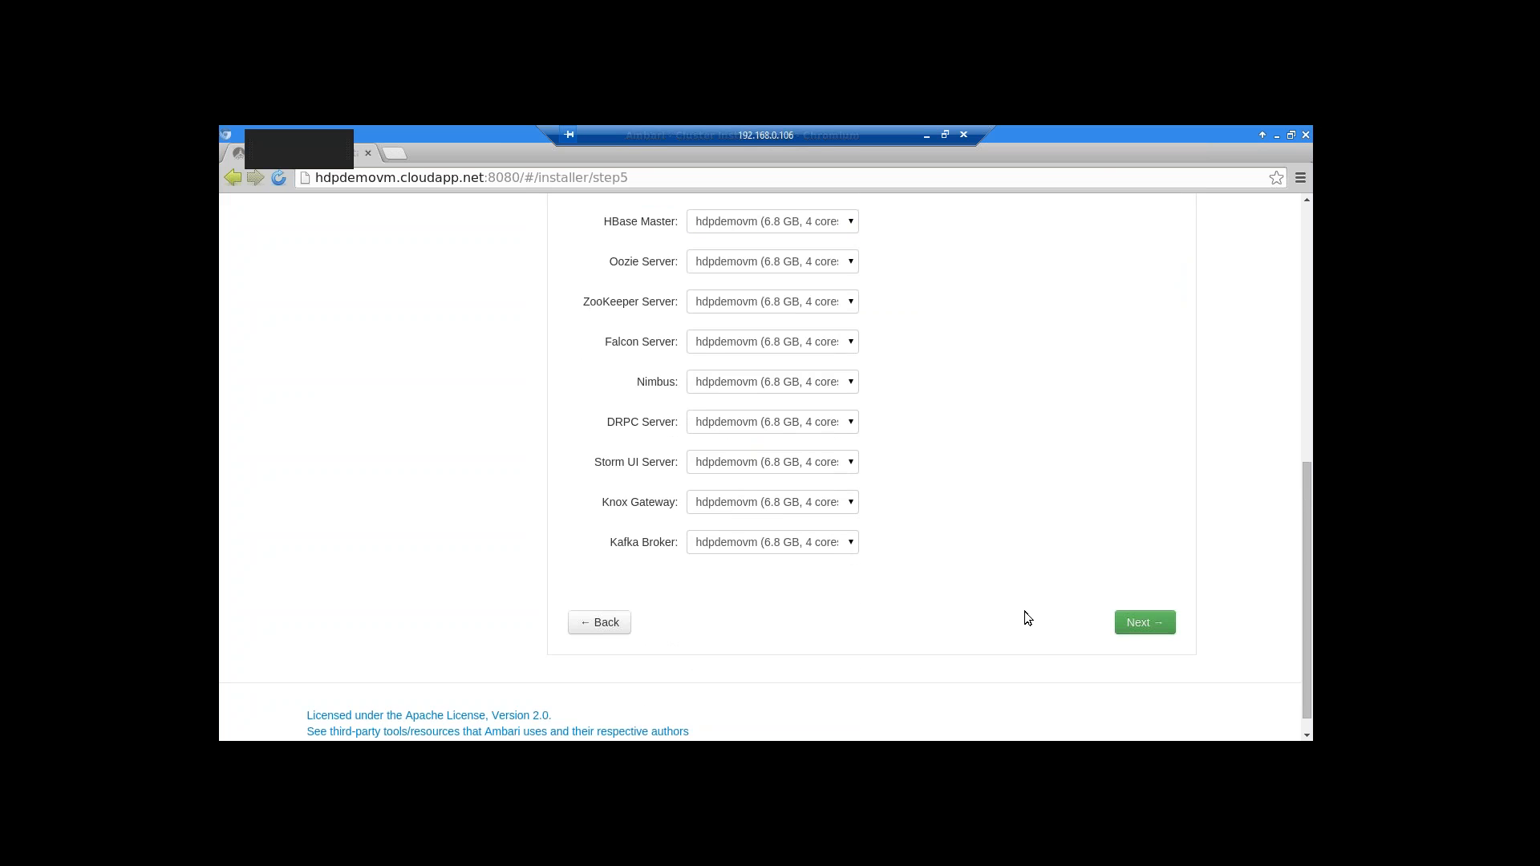
click(1143, 601)
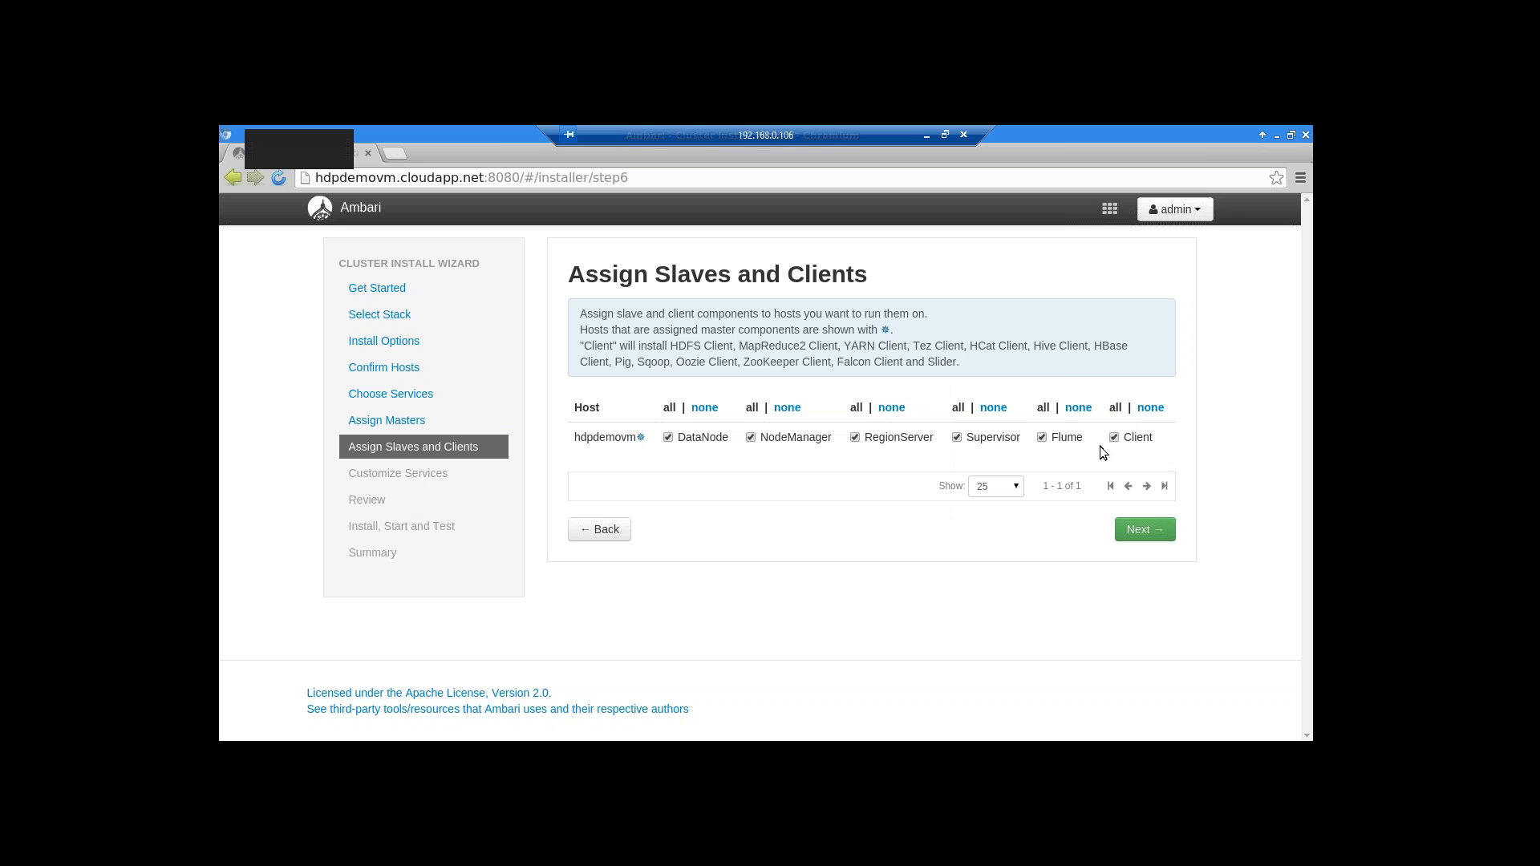
Keep DataNode, NodeManager, RegionServer, Supervisor, Flume and Client checked for hdpdemovm and continue
mouse_move(619, 446)
click(1146, 530)
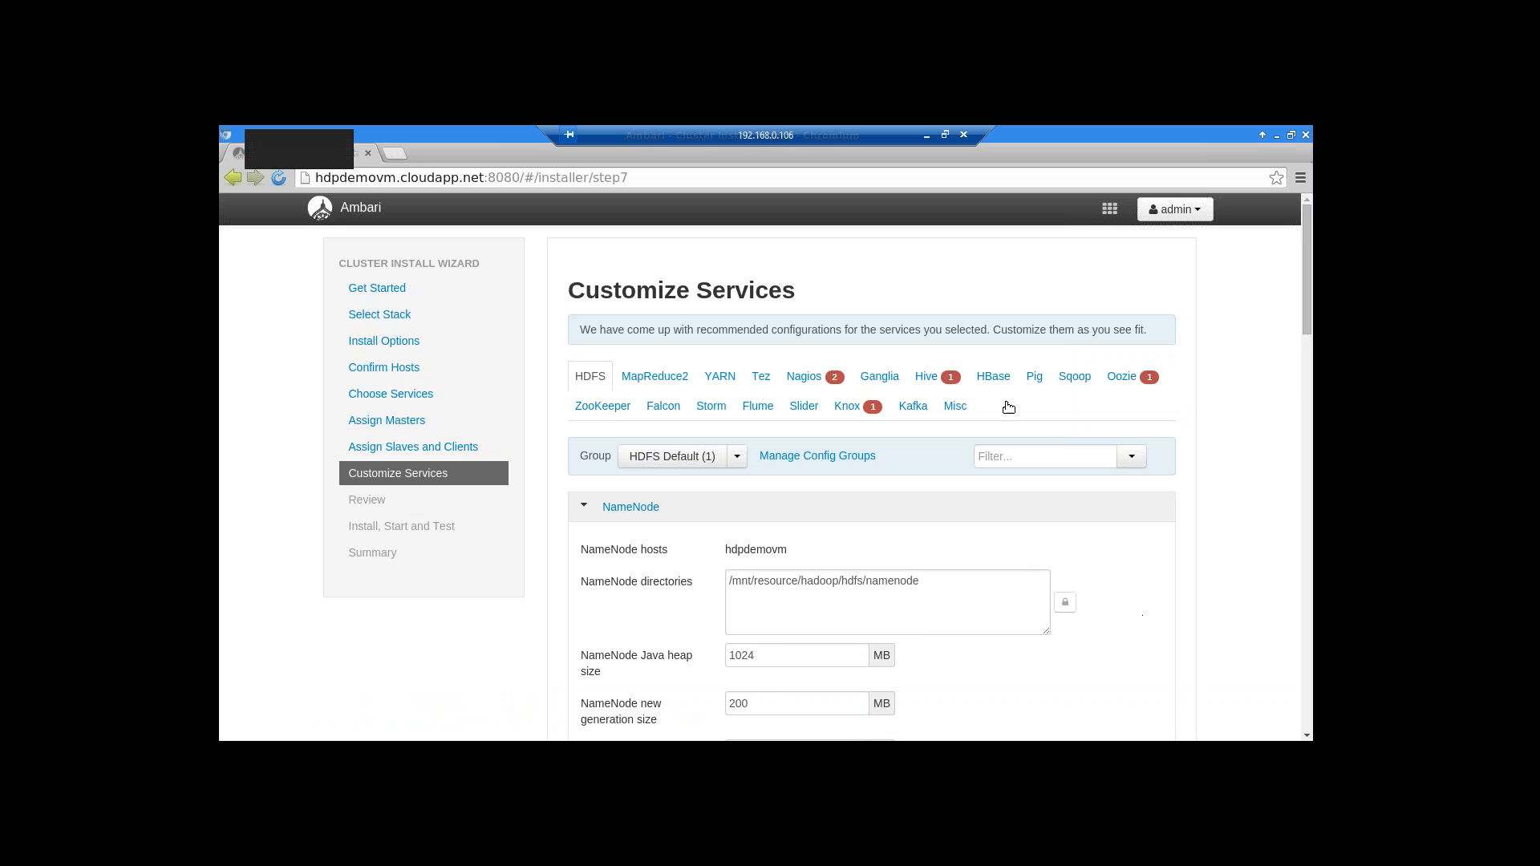
Open the Nagios settings and enter the Nagios admin password
scroll(1124, 569, down, 3)
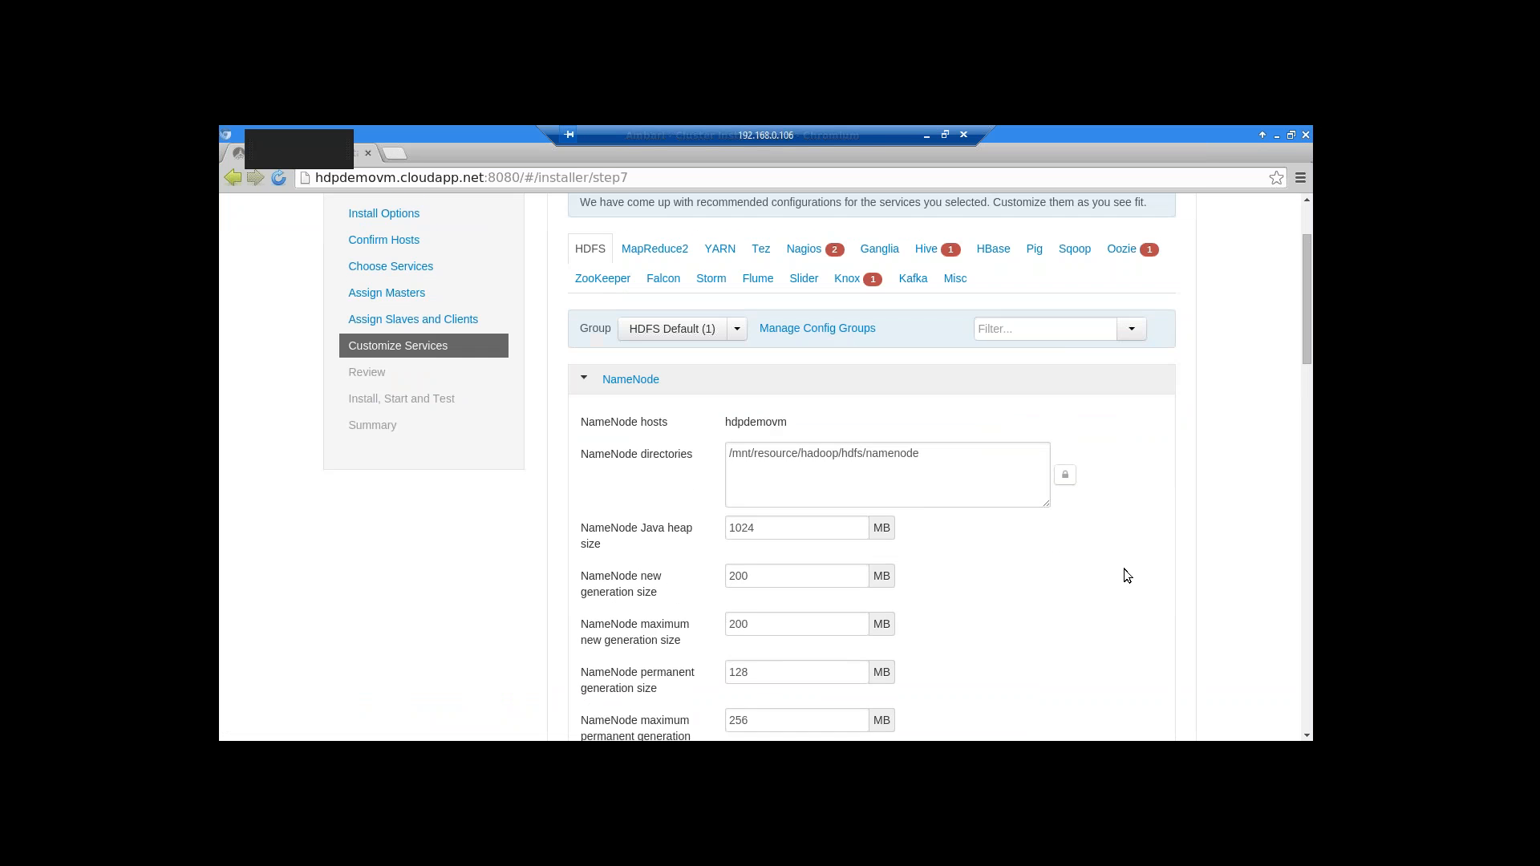
scroll(1124, 569, up, 3)
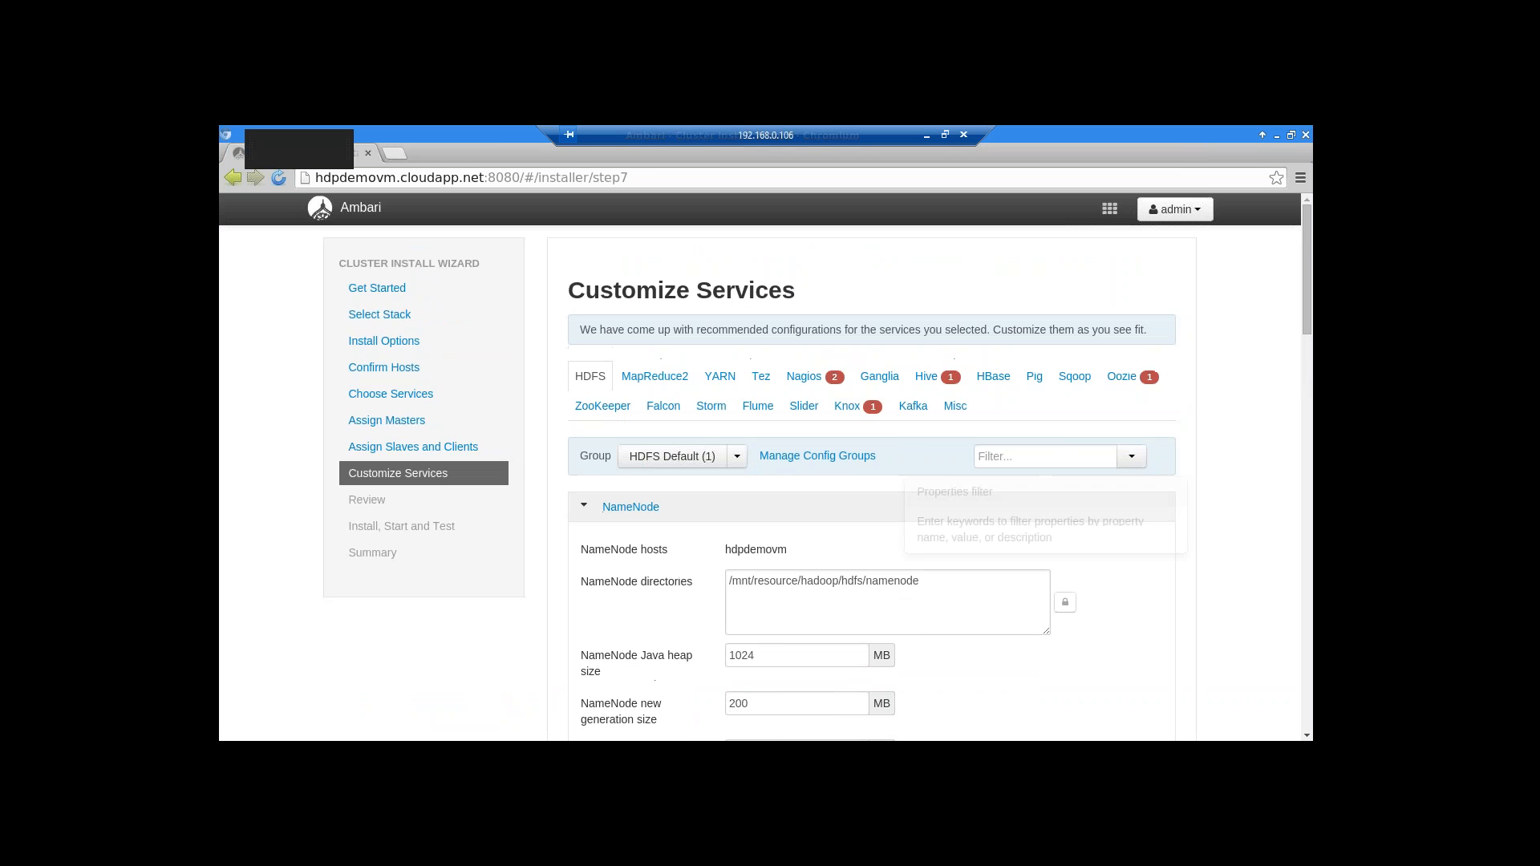
click(812, 383)
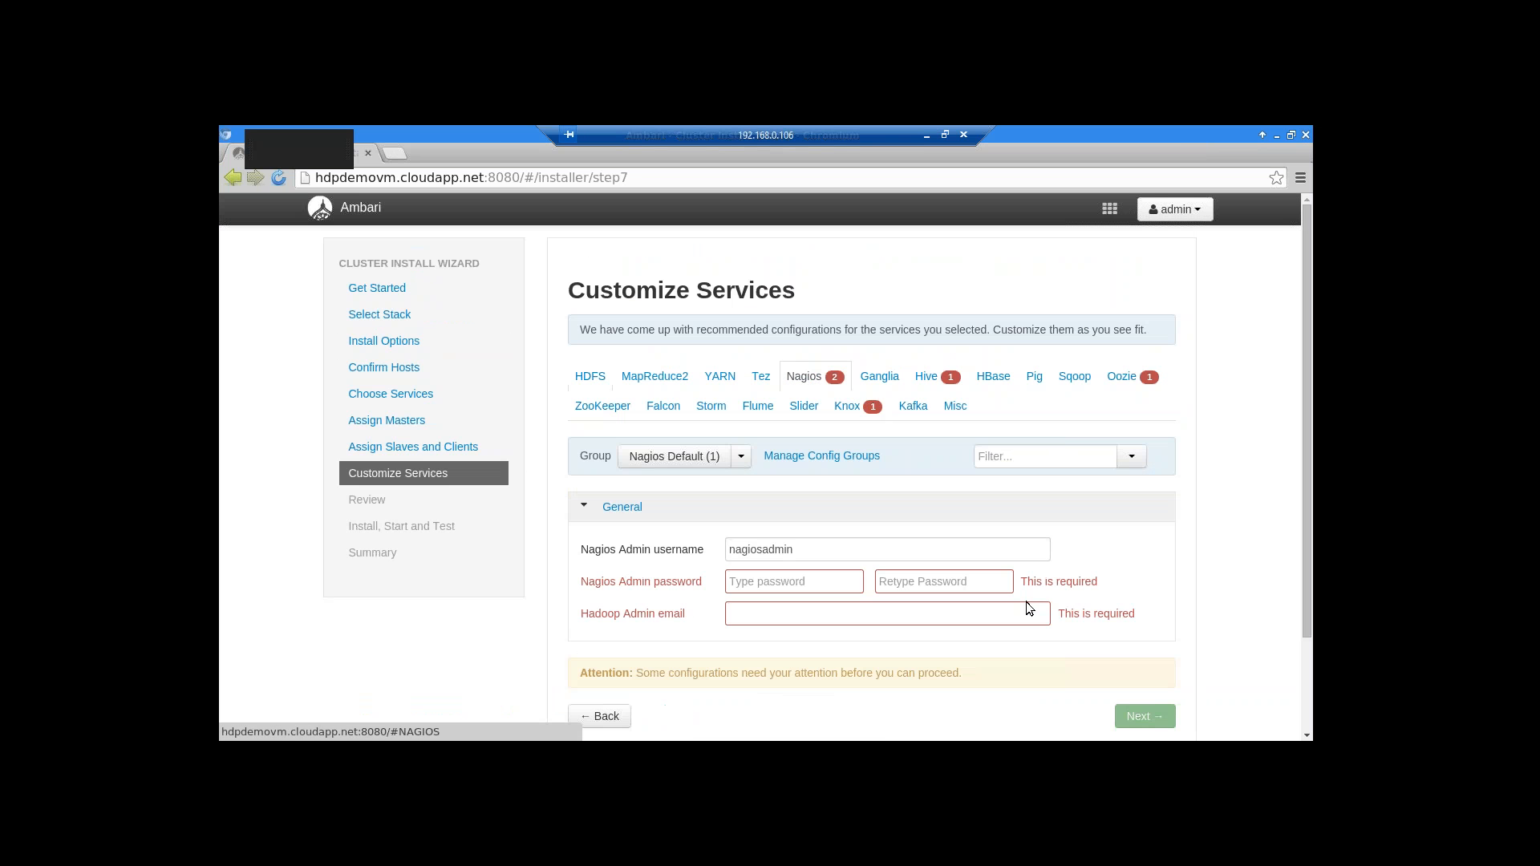
click(768, 588)
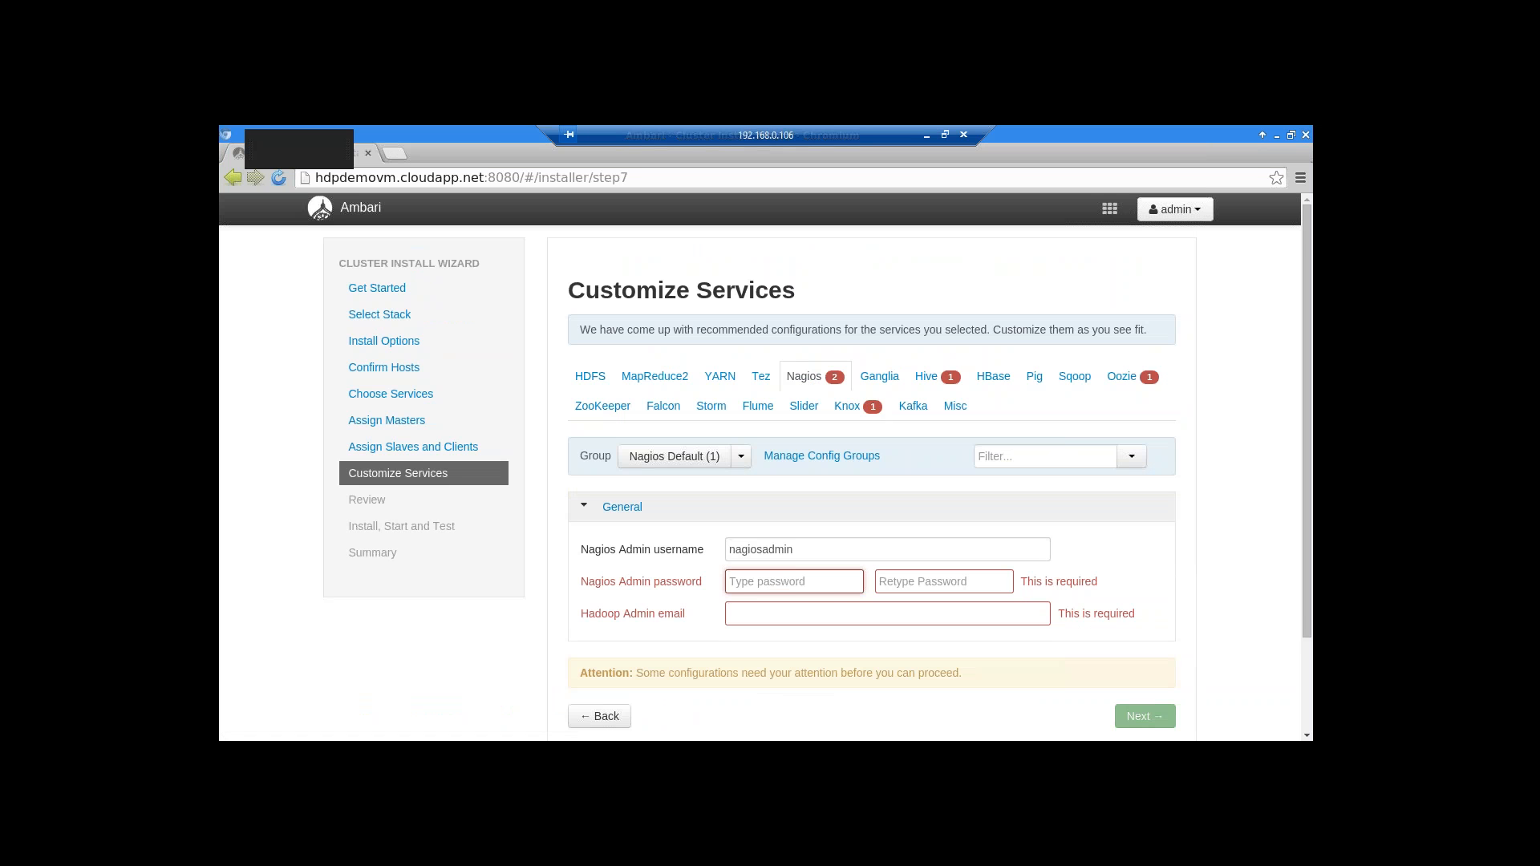
text(ad)
key(BackSpace)
key(BackSpace)
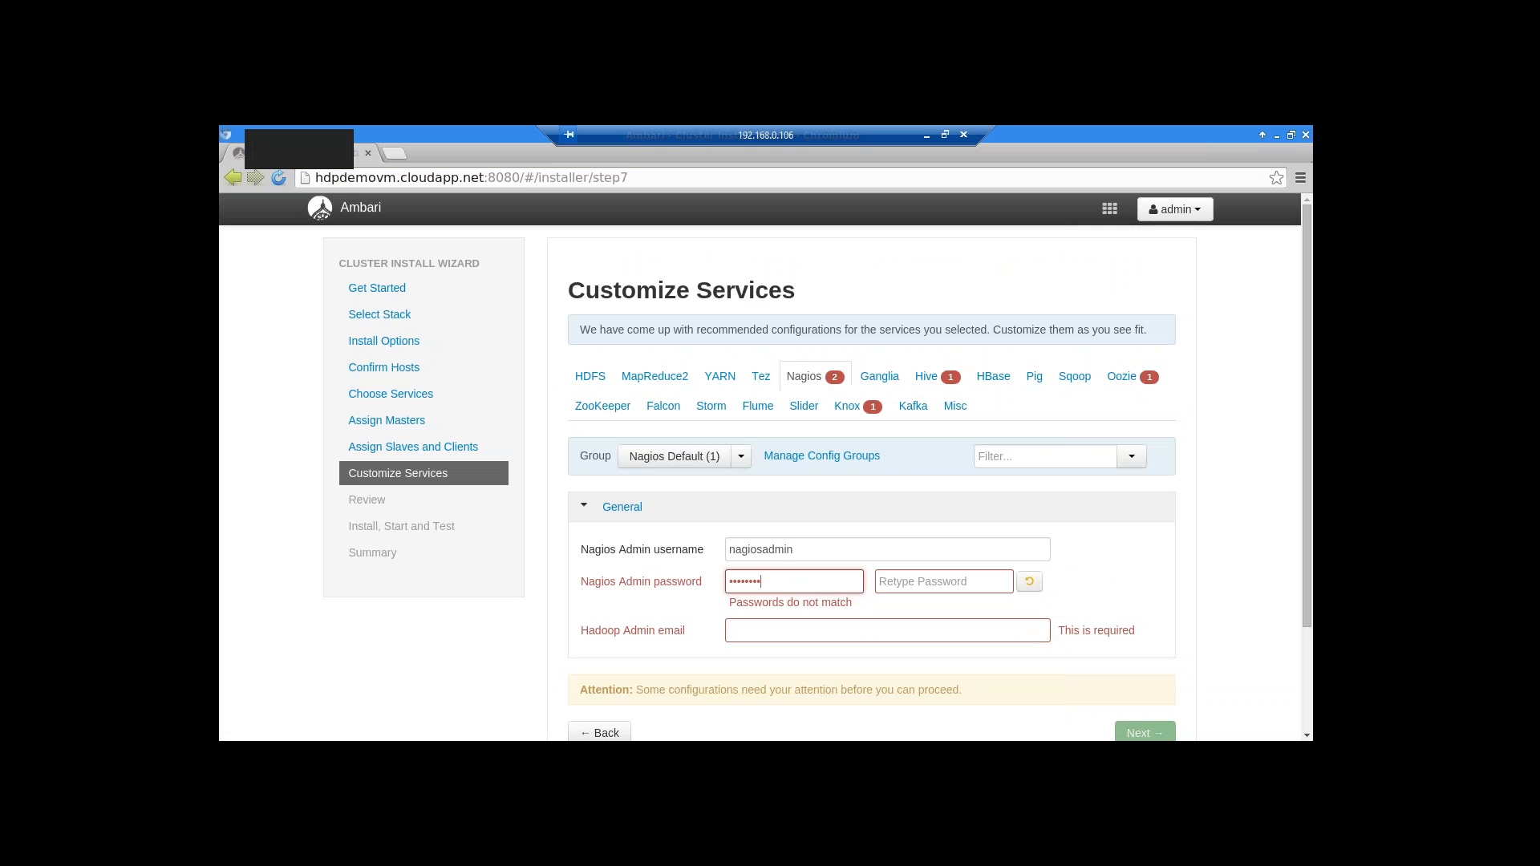
Confirm the Nagios admin password and fill in the Hadoop Admin e-mail address
click(879, 582)
click(984, 614)
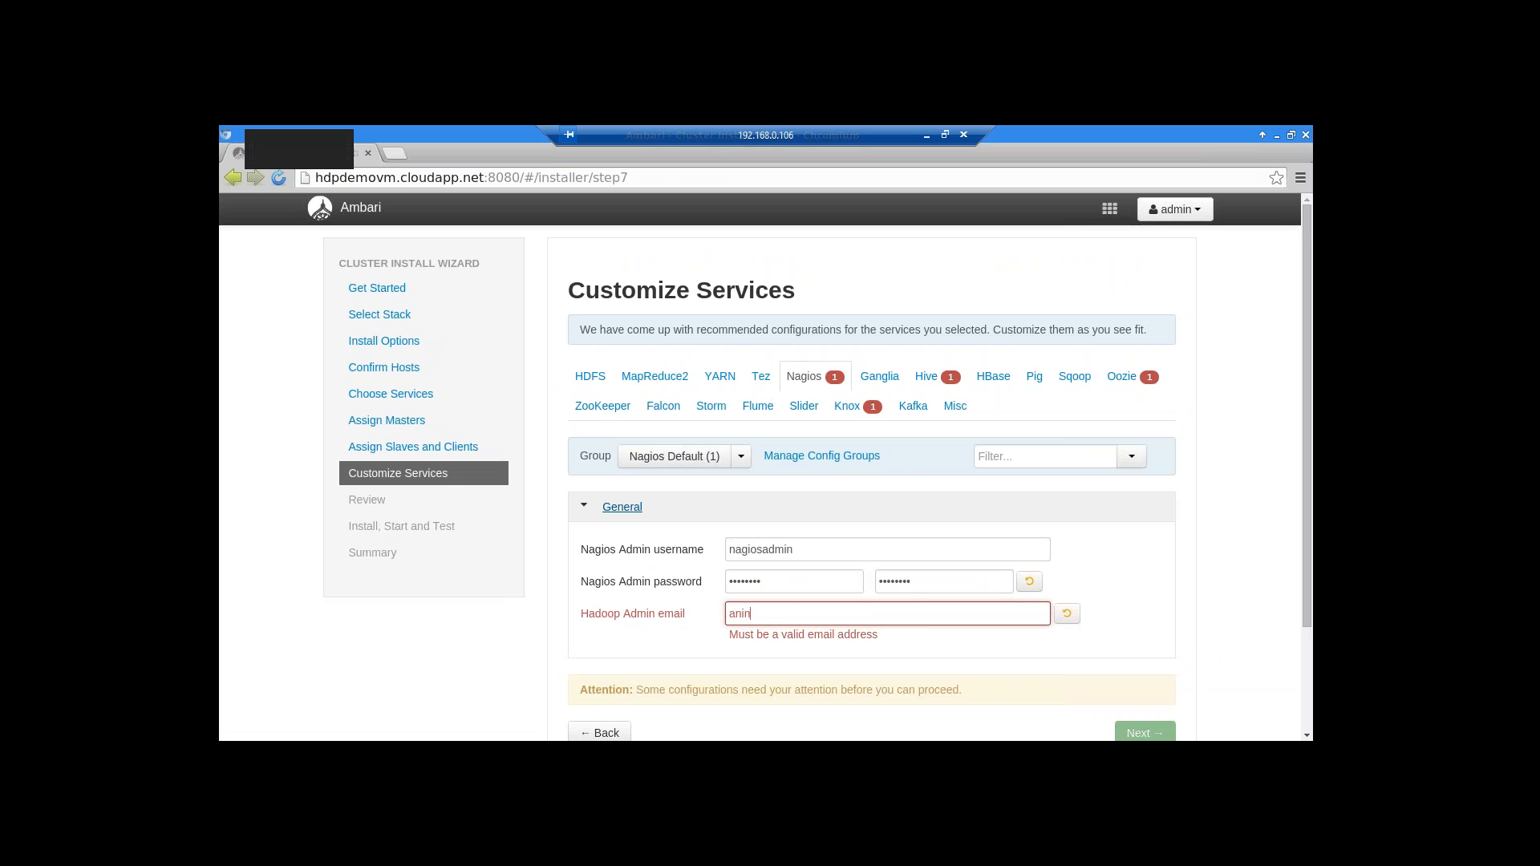
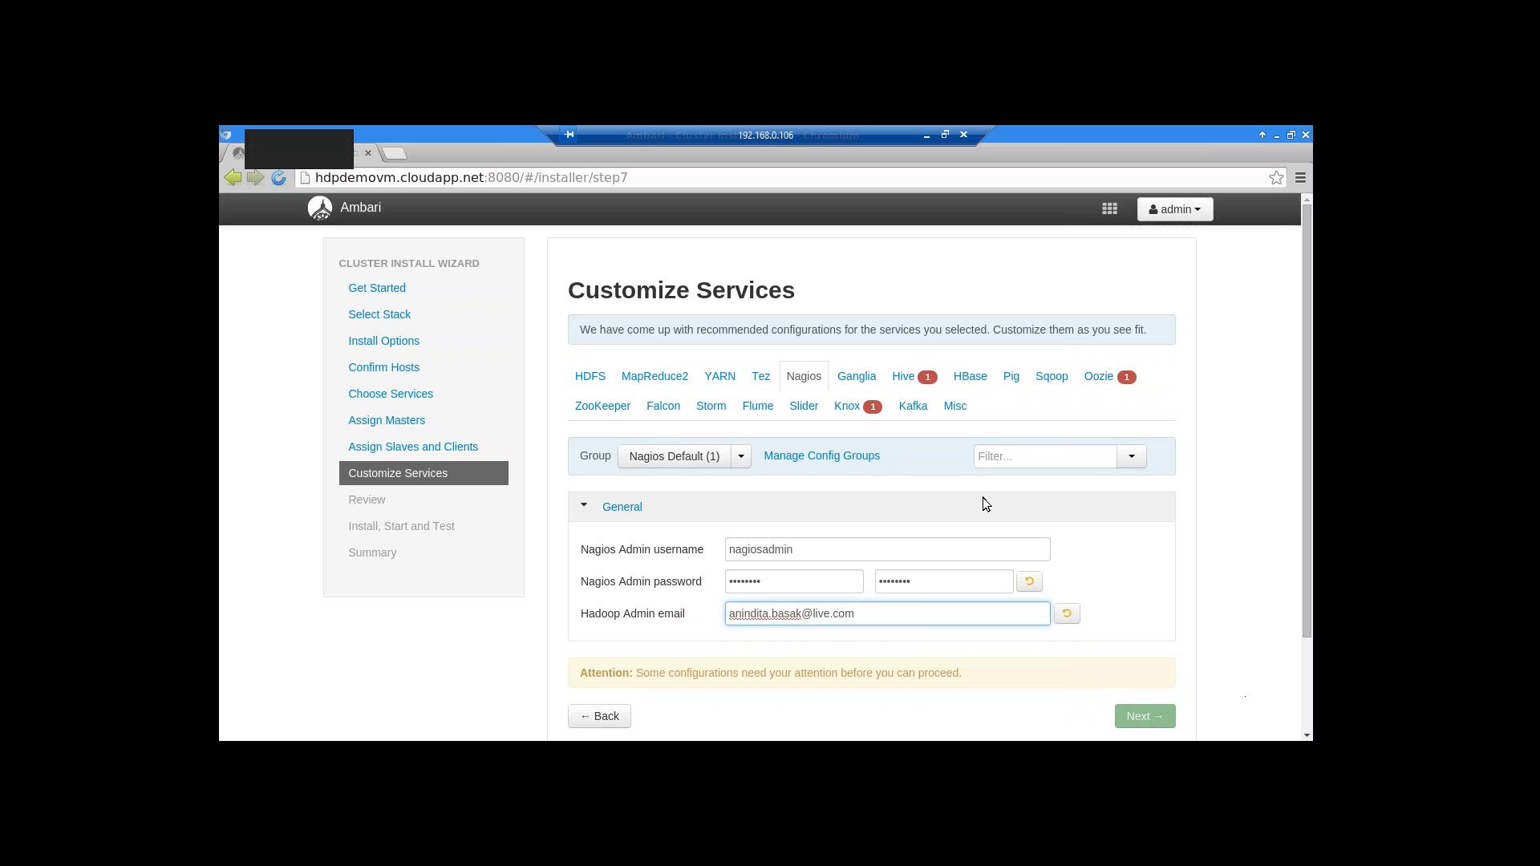
scroll(1113, 608, down, 1)
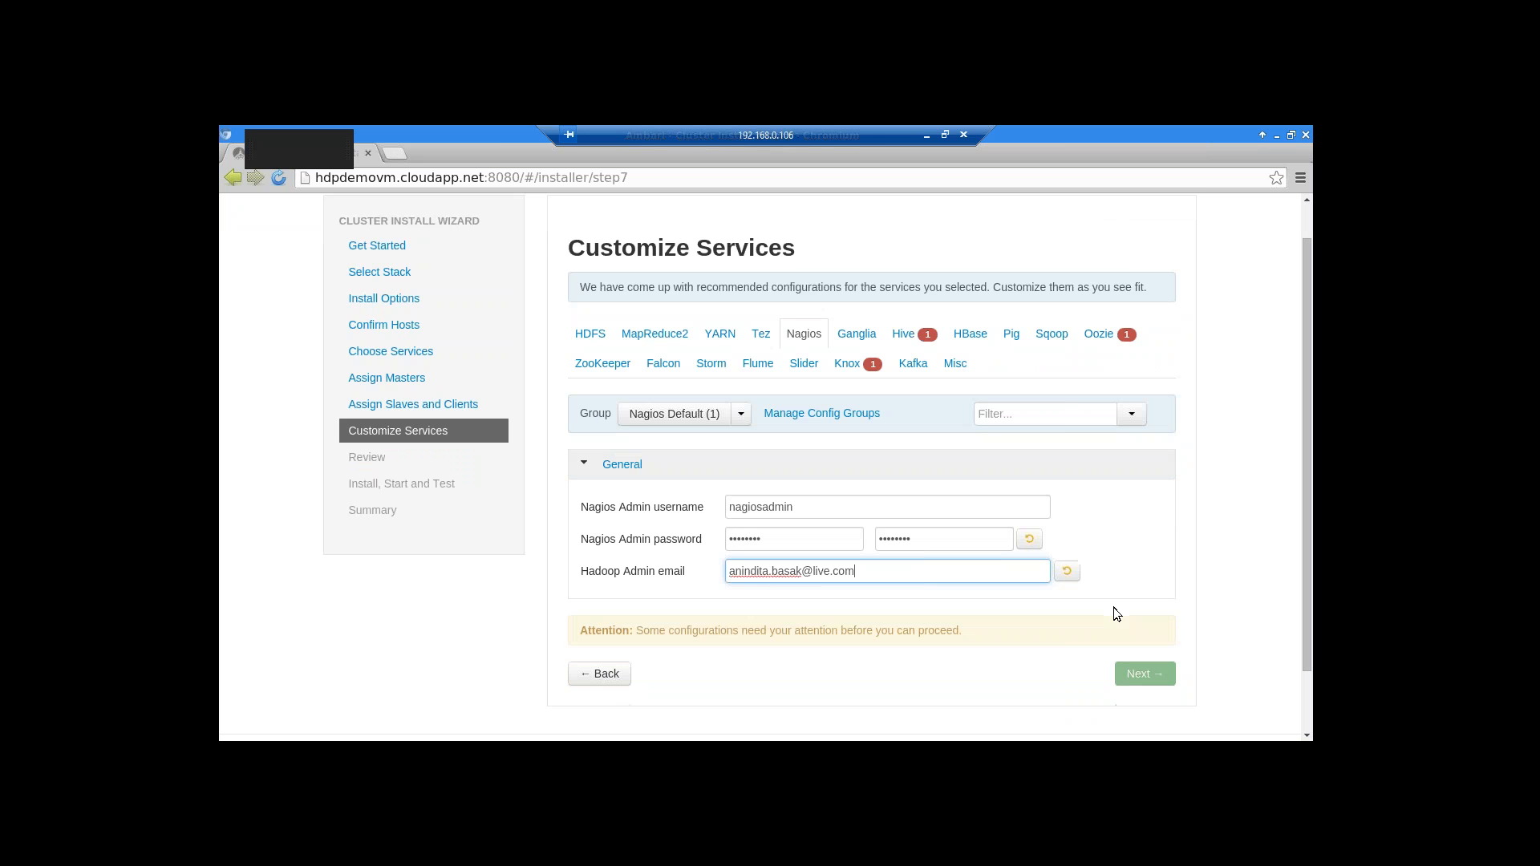
On the Hive tab, enter the Metastore database password and retype it to confirm
click(903, 333)
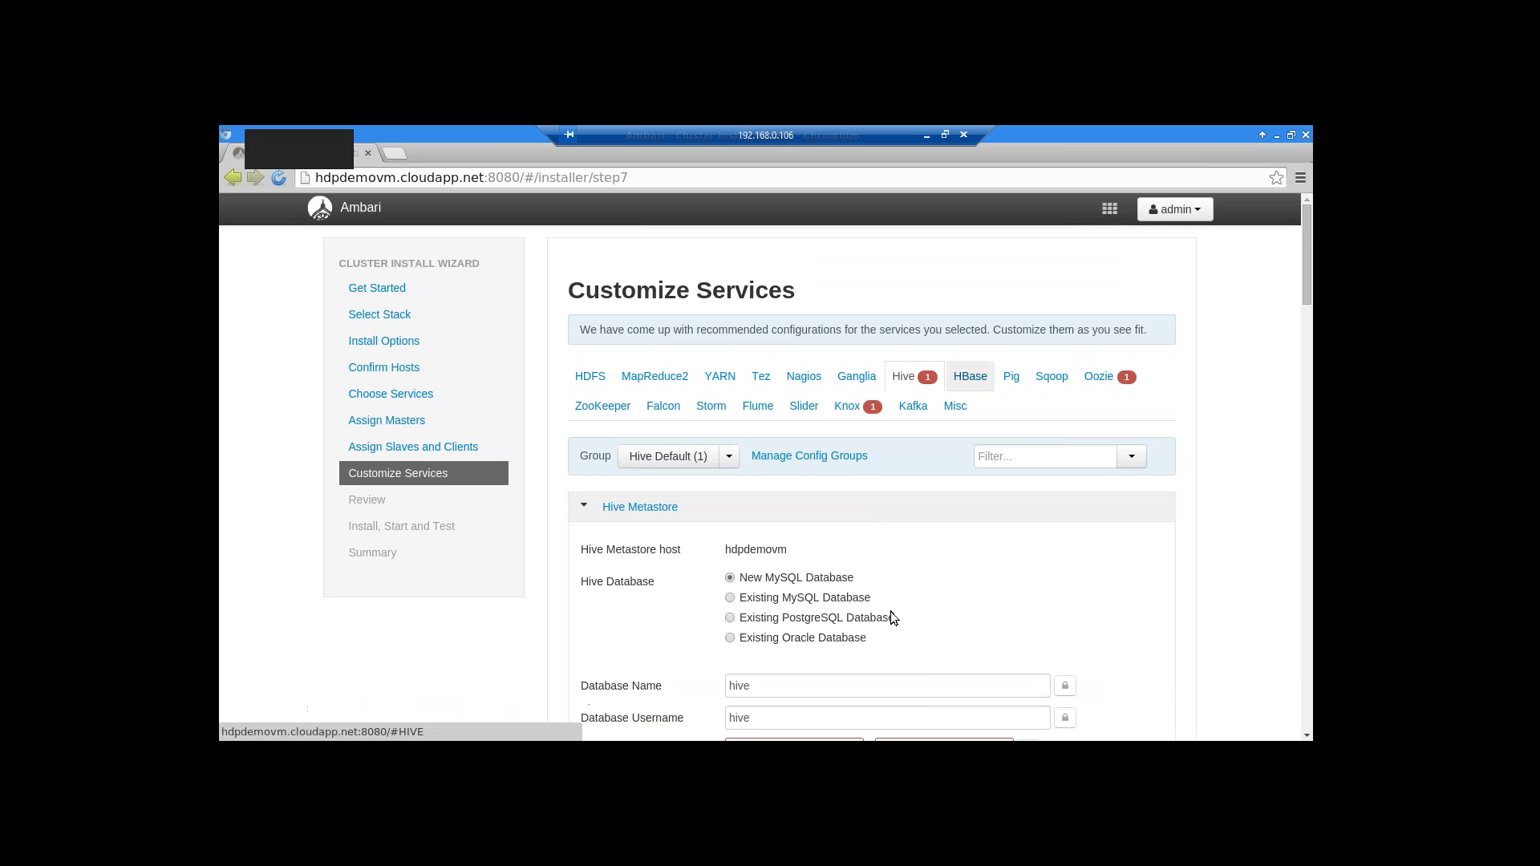
scroll(964, 608, down, 5)
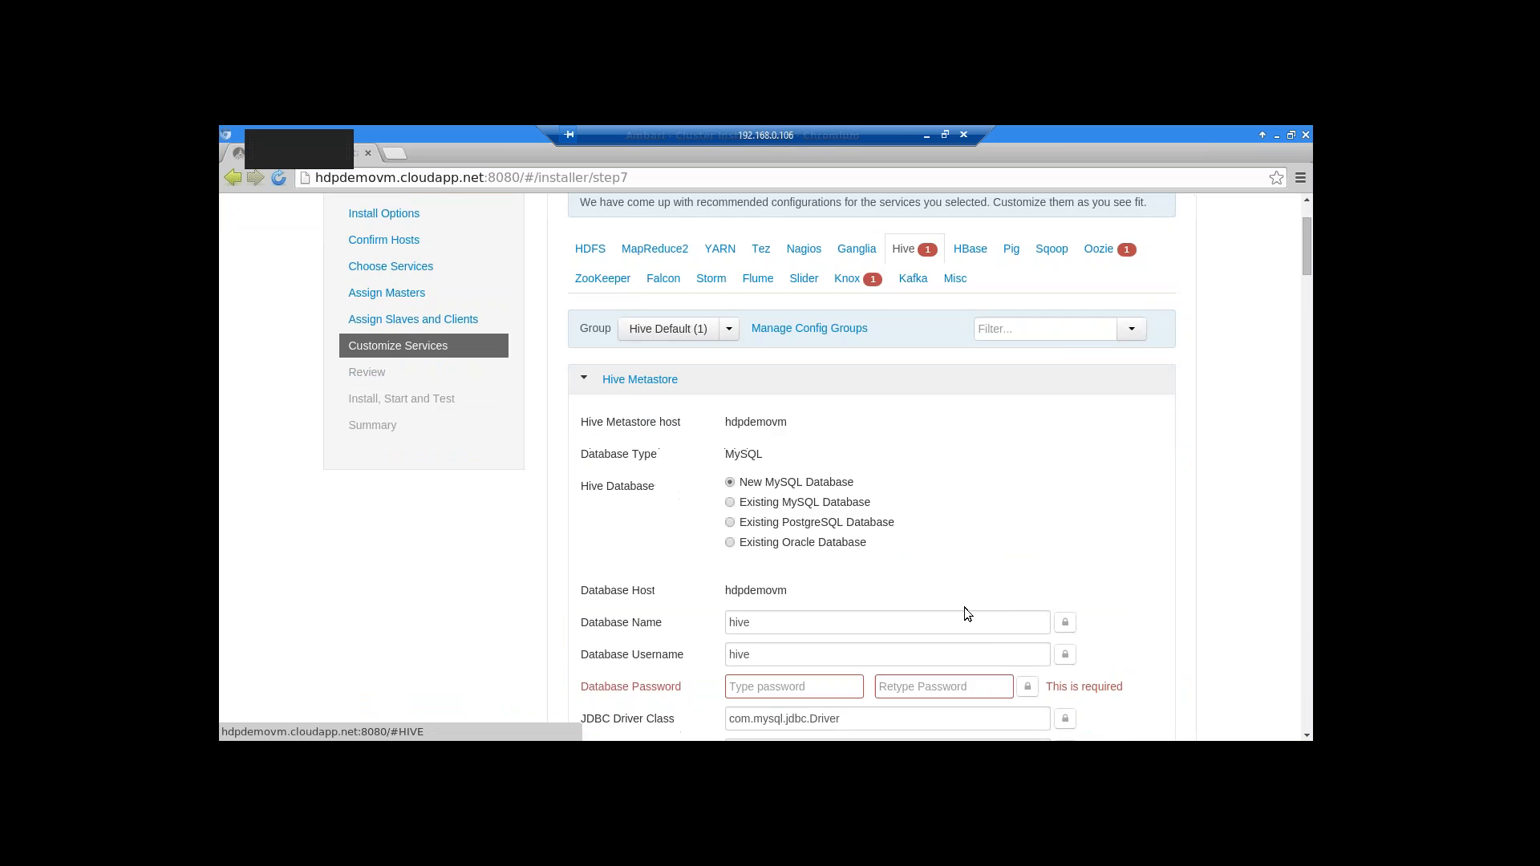
click(773, 606)
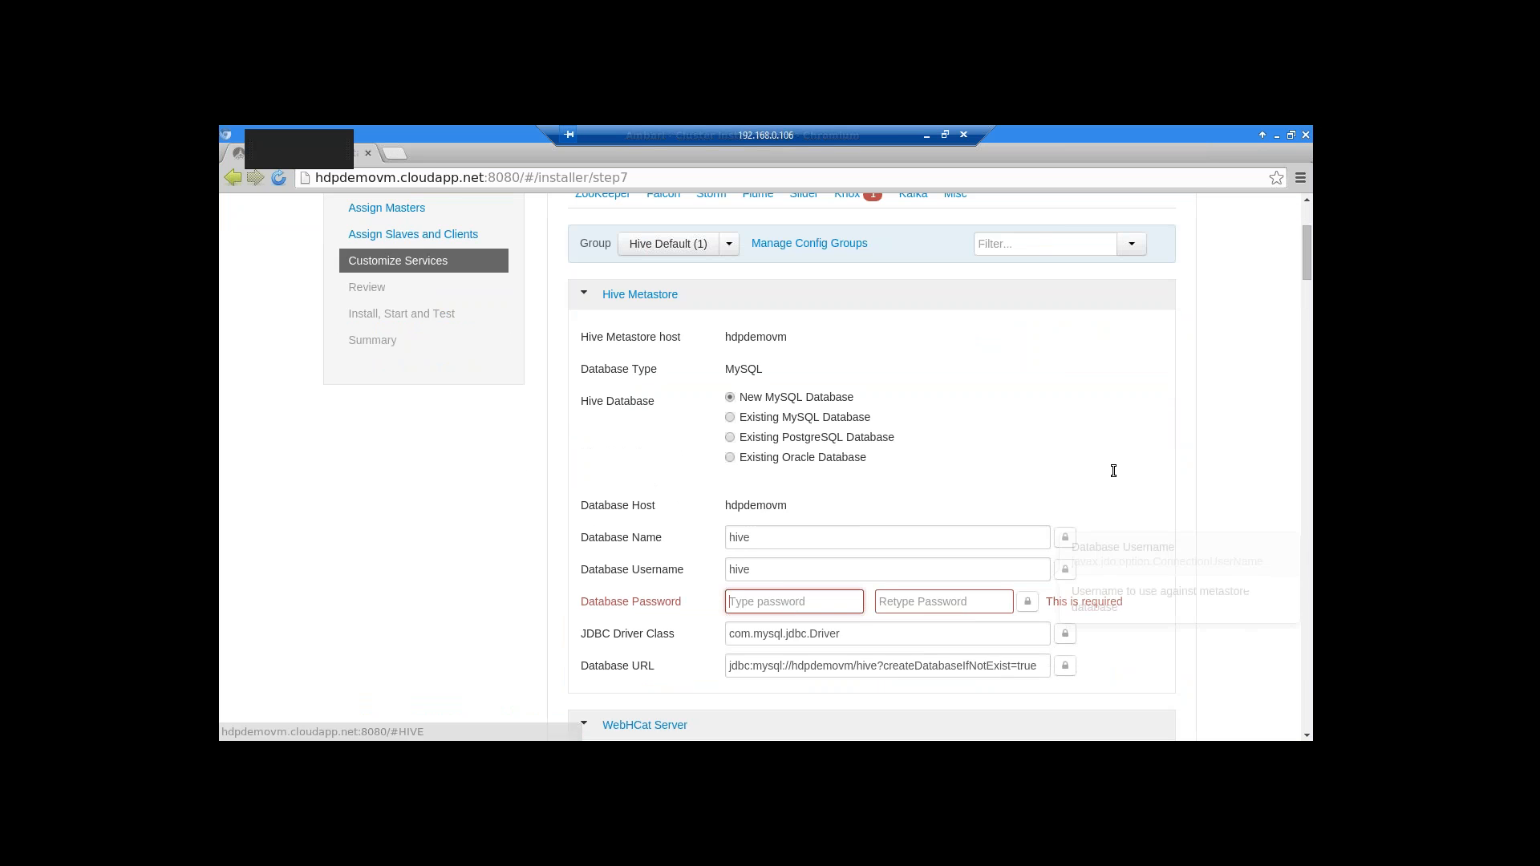
text(hi••••••)
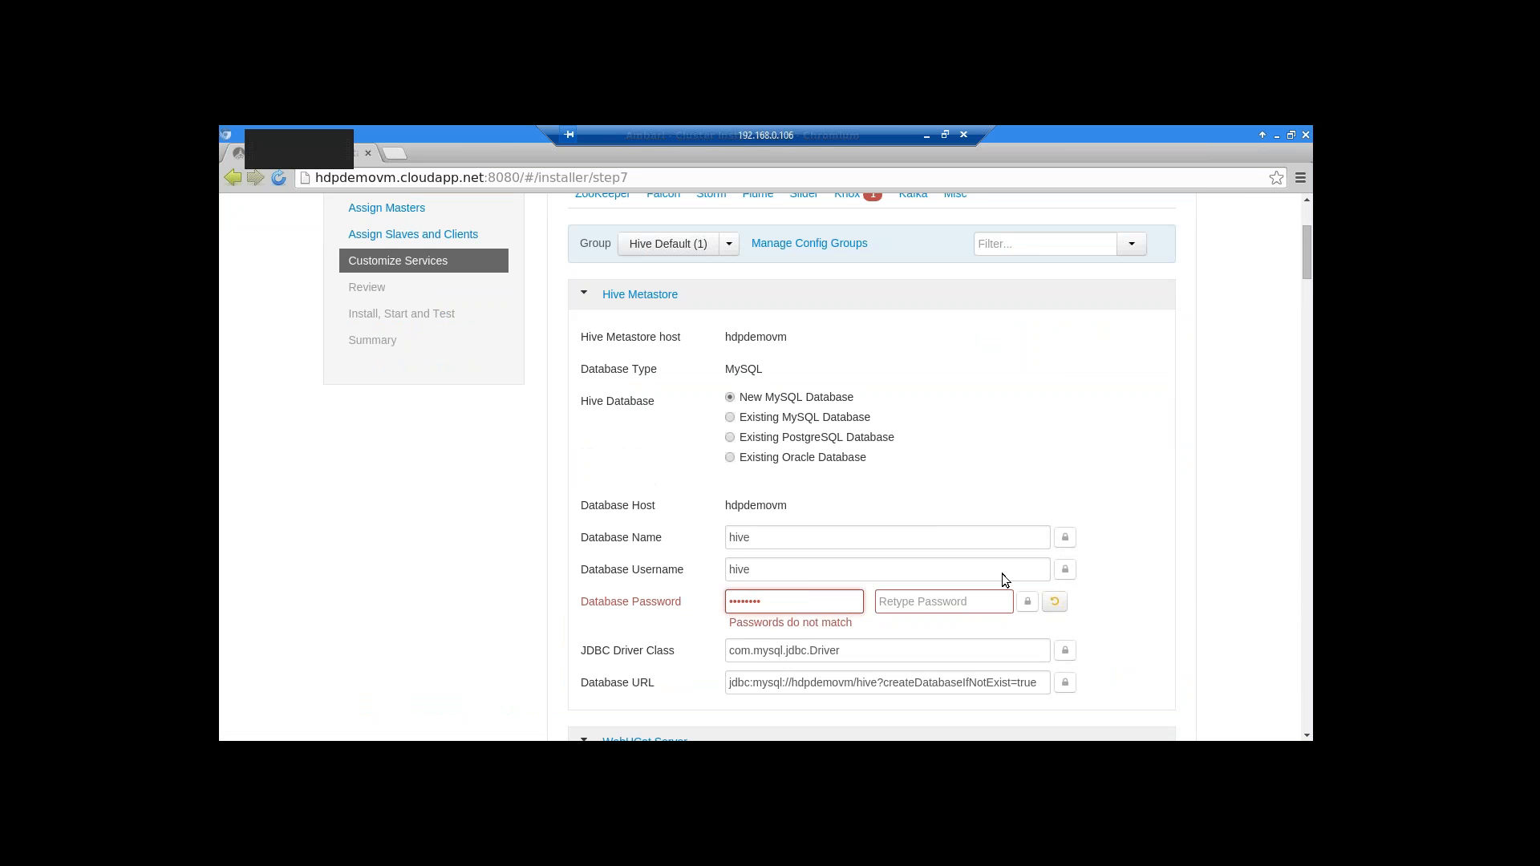
key(Tab)
text(••••••••)
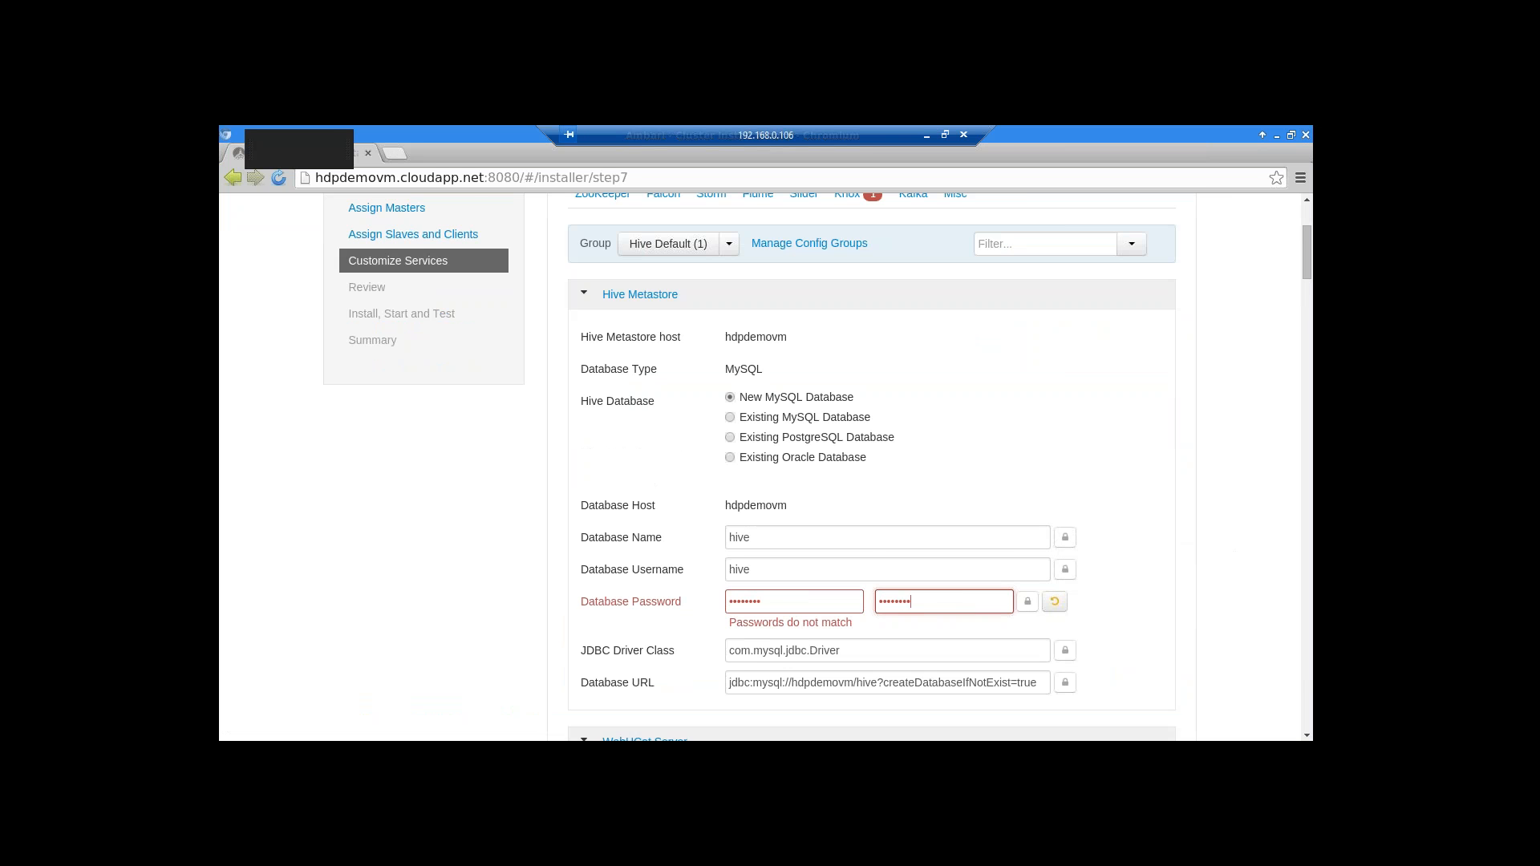
scroll(1122, 595, down, 1)
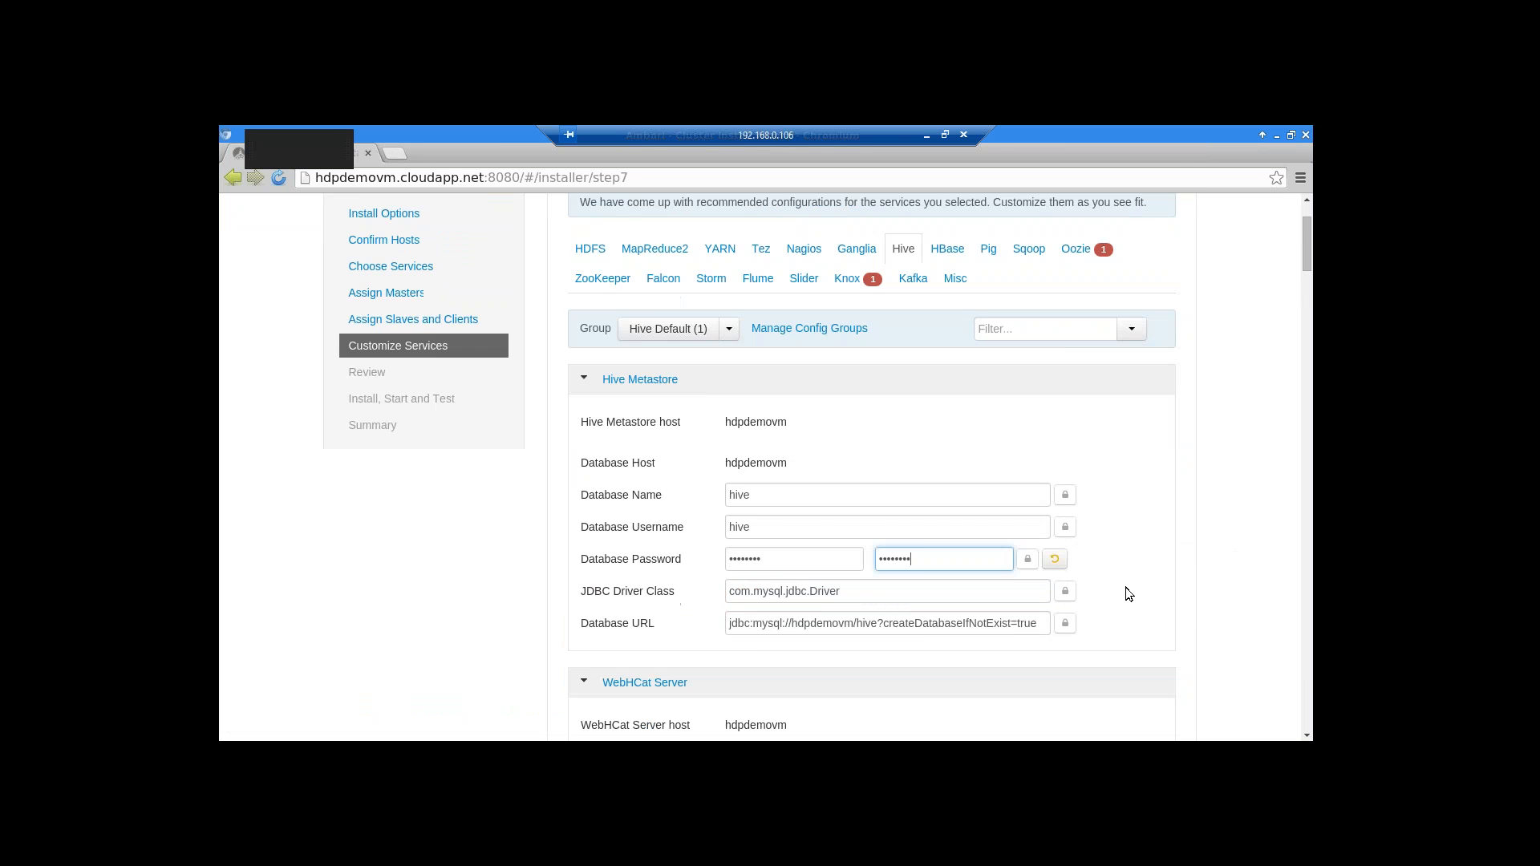
scroll(1122, 595, up, 6)
On the Oozie tab, enter the Oozie Server database password and retype it to confirm
click(1079, 376)
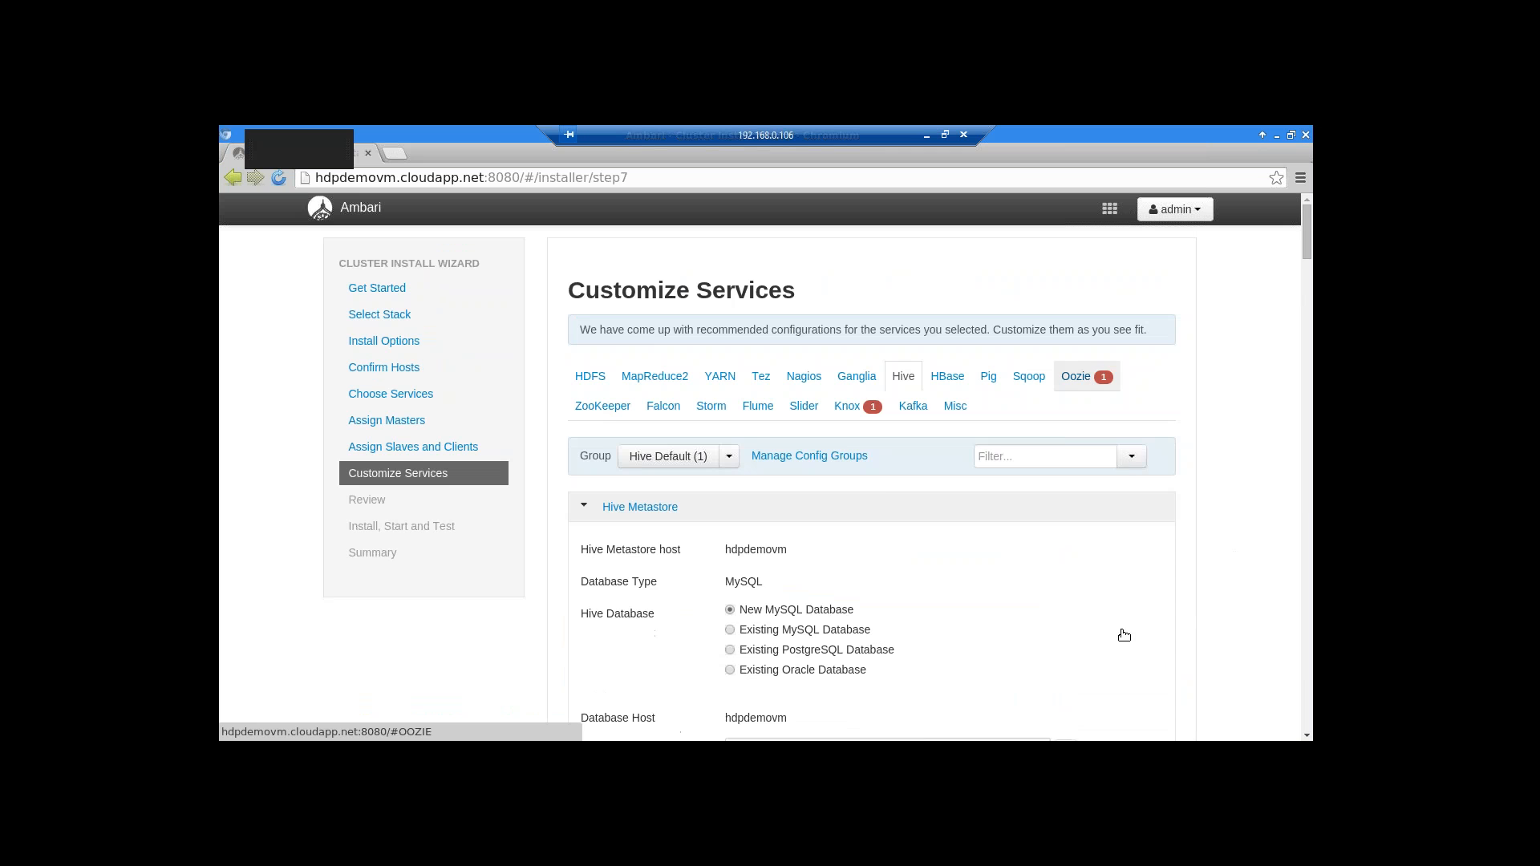
scroll(975, 641, down, 2)
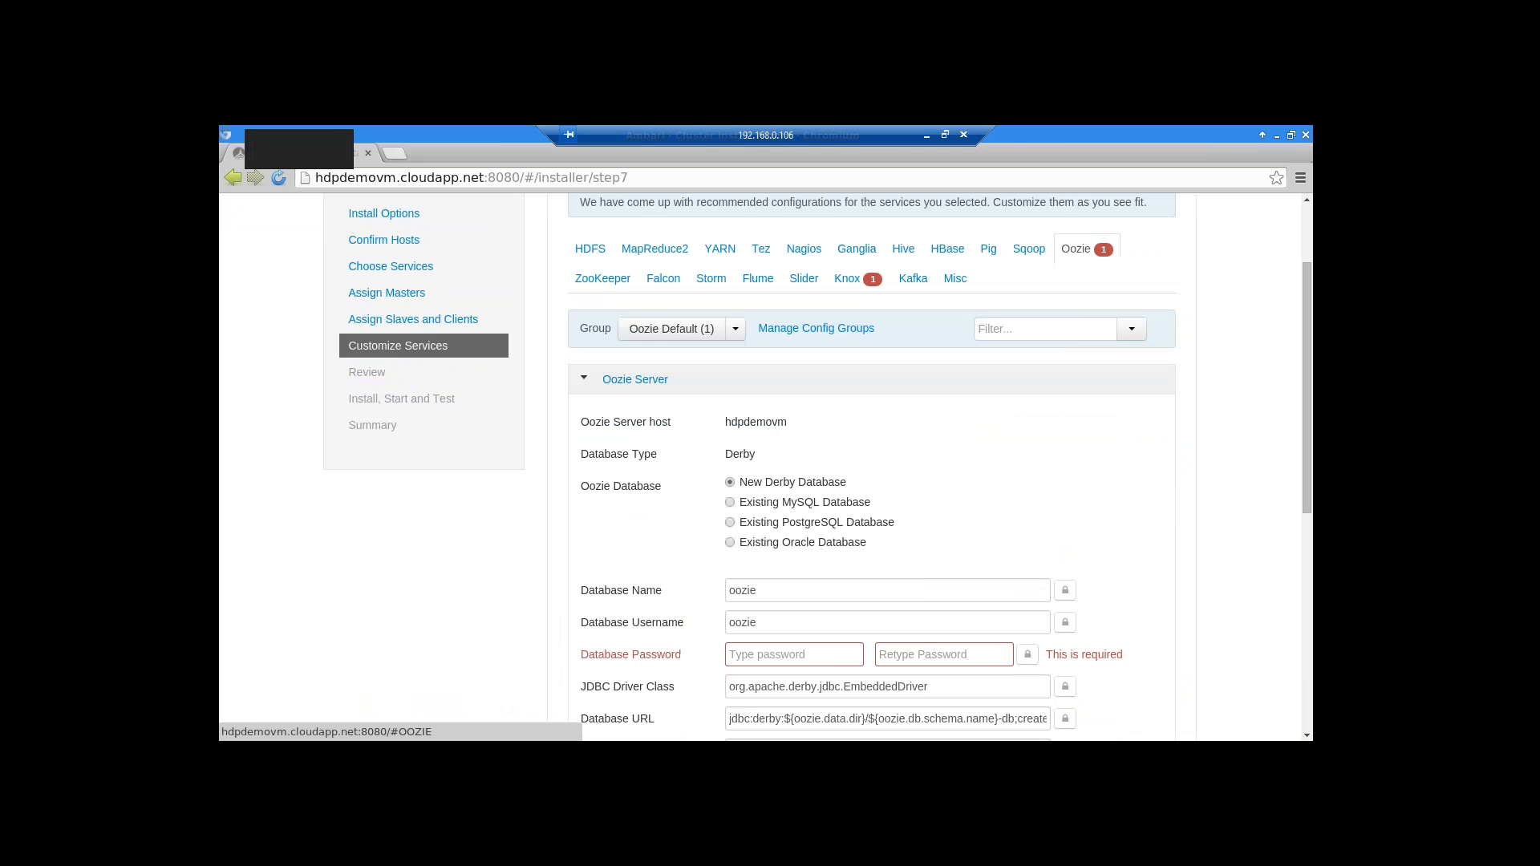
scroll(739, 633, down, 1)
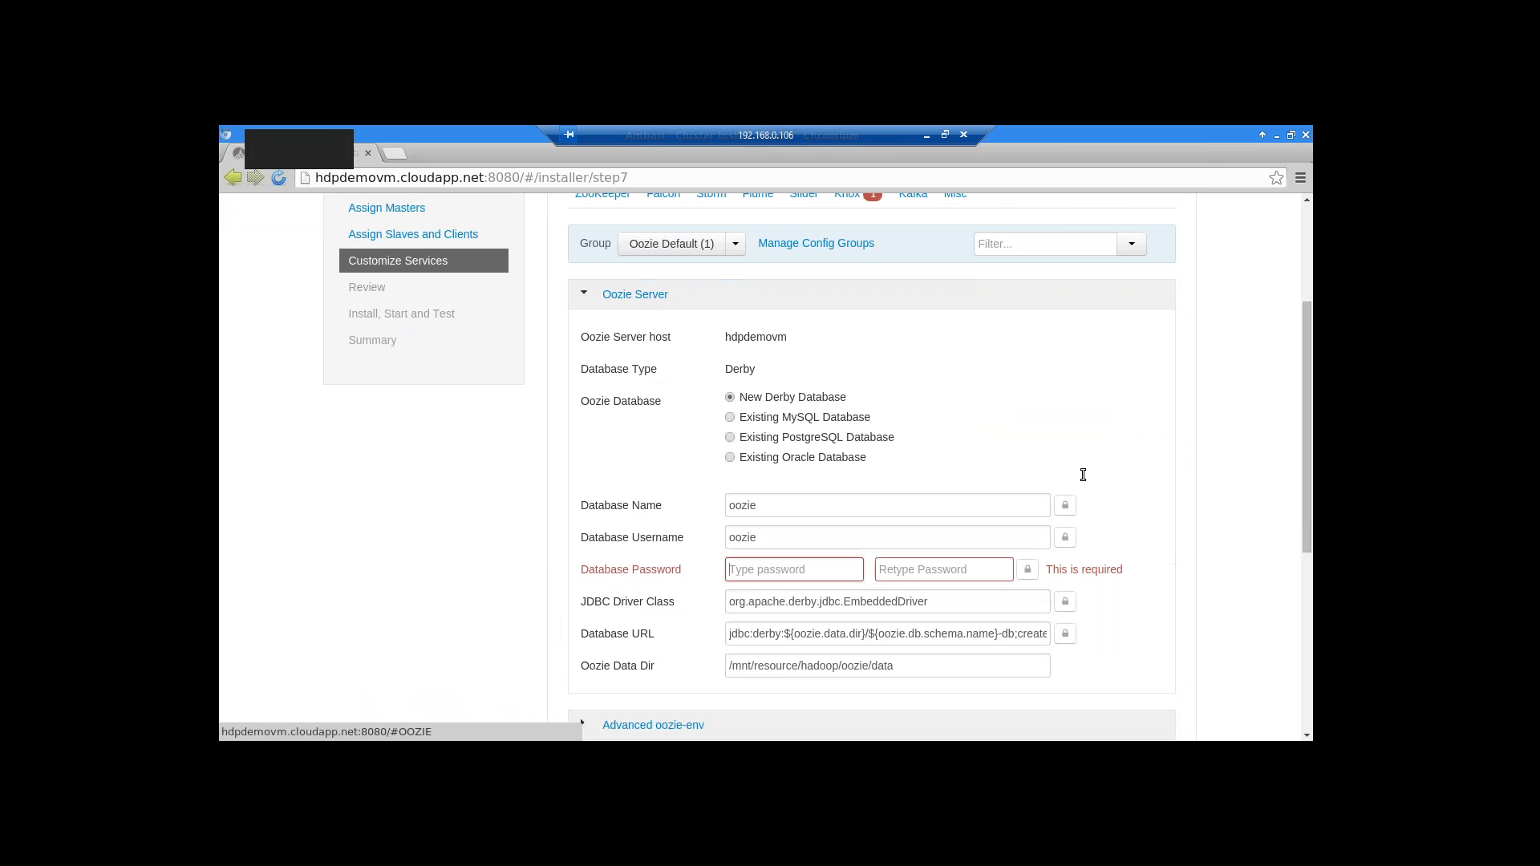
click(777, 573)
text(h)
text(•••••••)
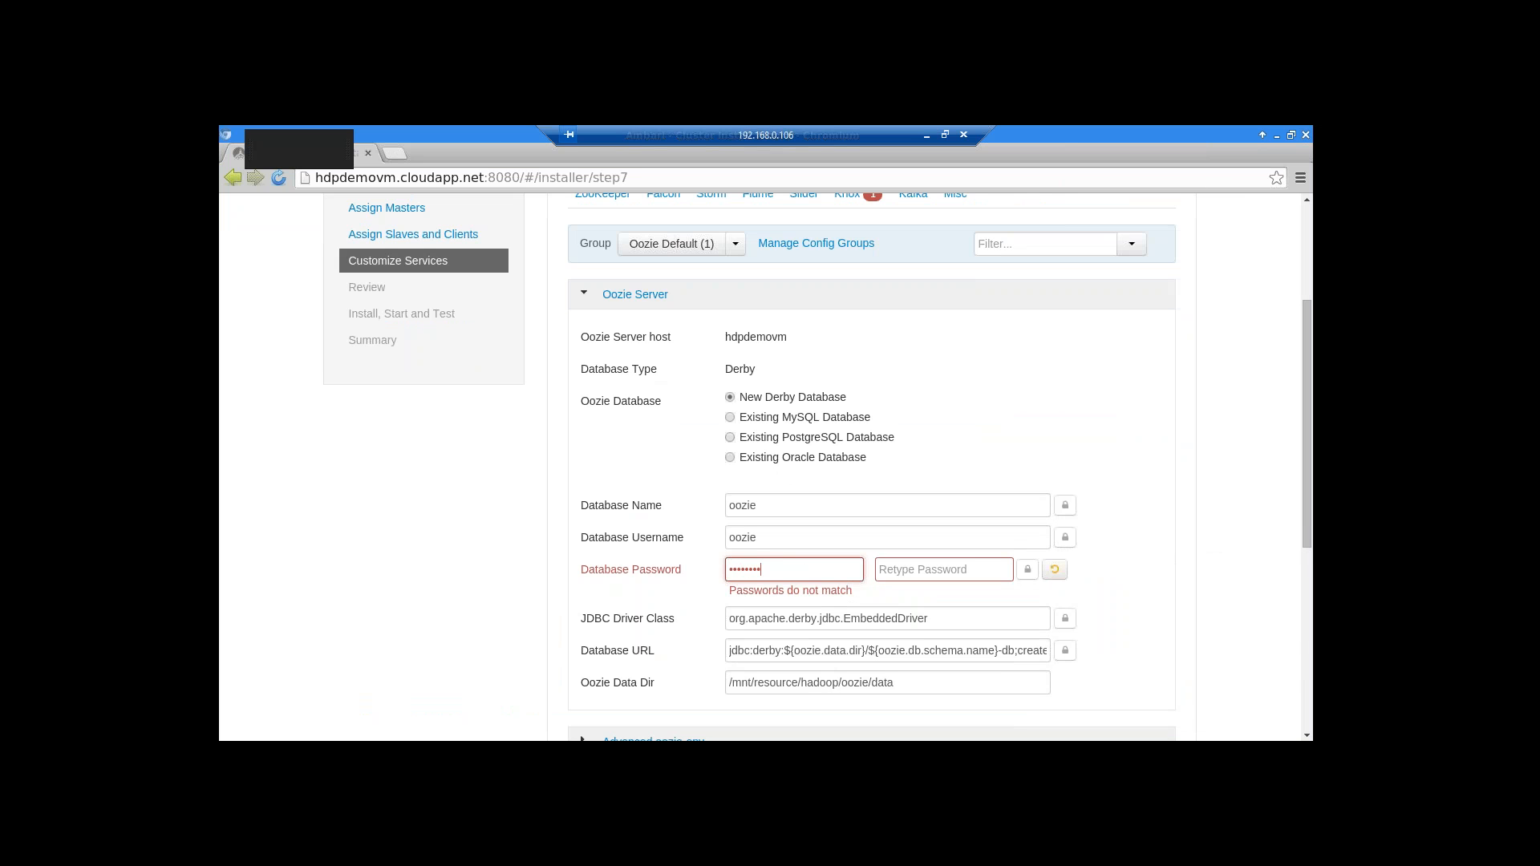
key(Tab)
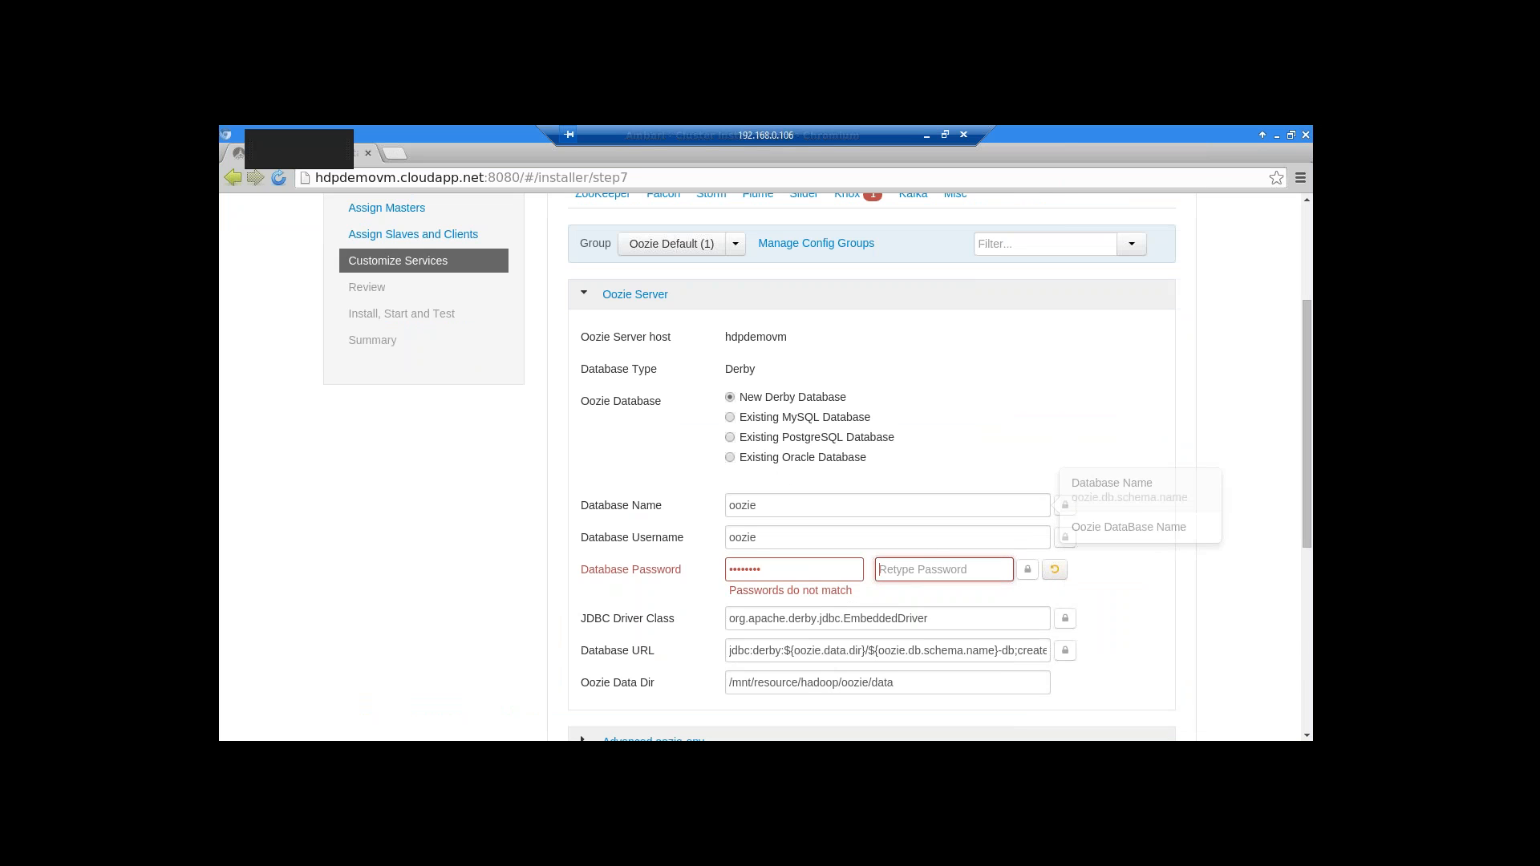
text(h•••••••)
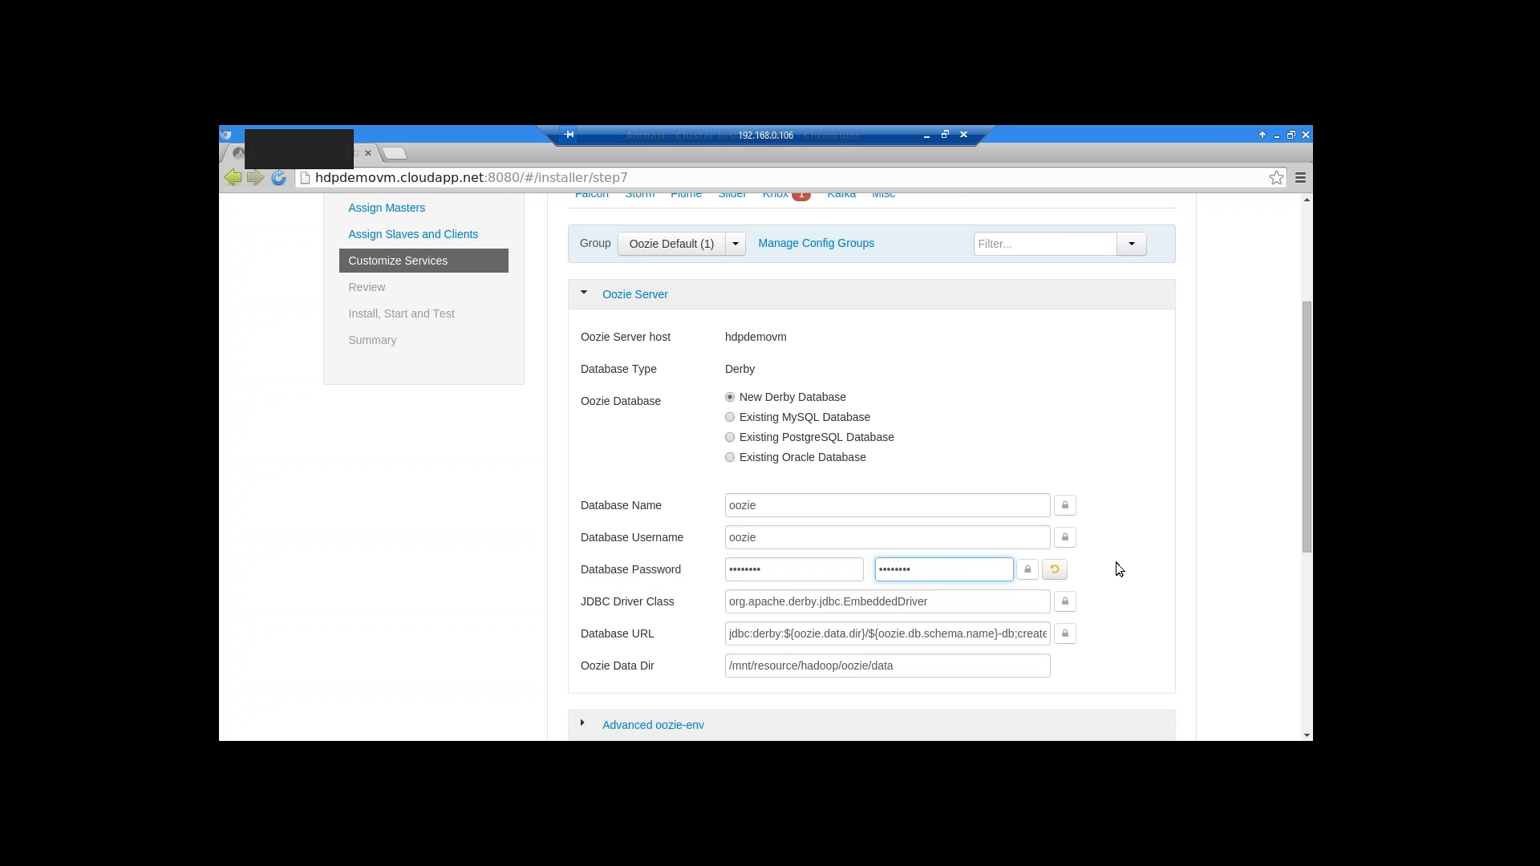
scroll(1120, 568, down, 4)
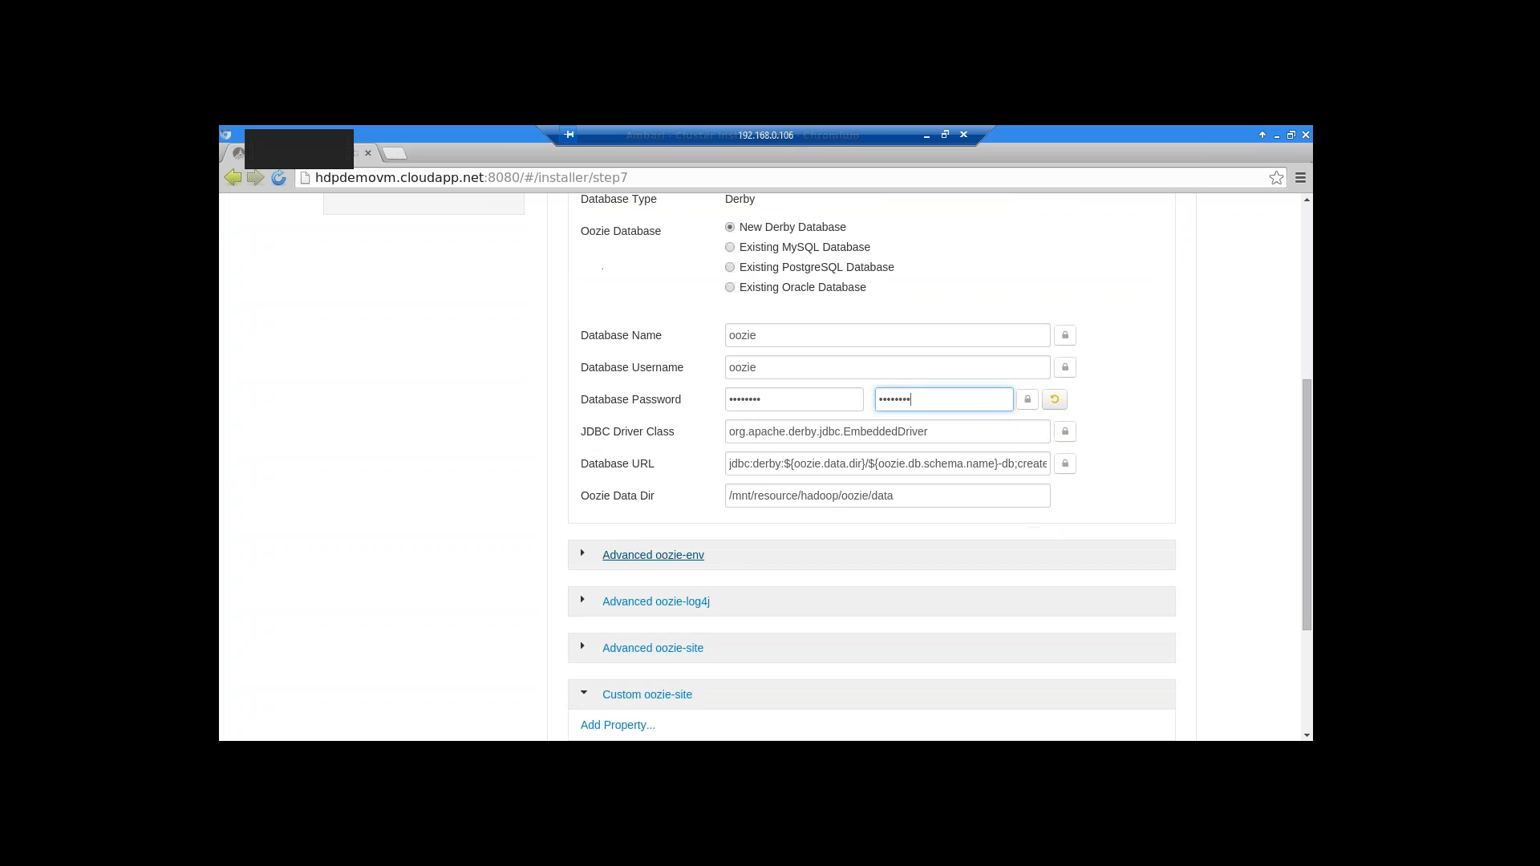
scroll(778, 412, up, 8)
click(777, 412)
Enter the Knox Master Secret, retype it to confirm, and proceed past Customize Services
scroll(843, 539, down, 1)
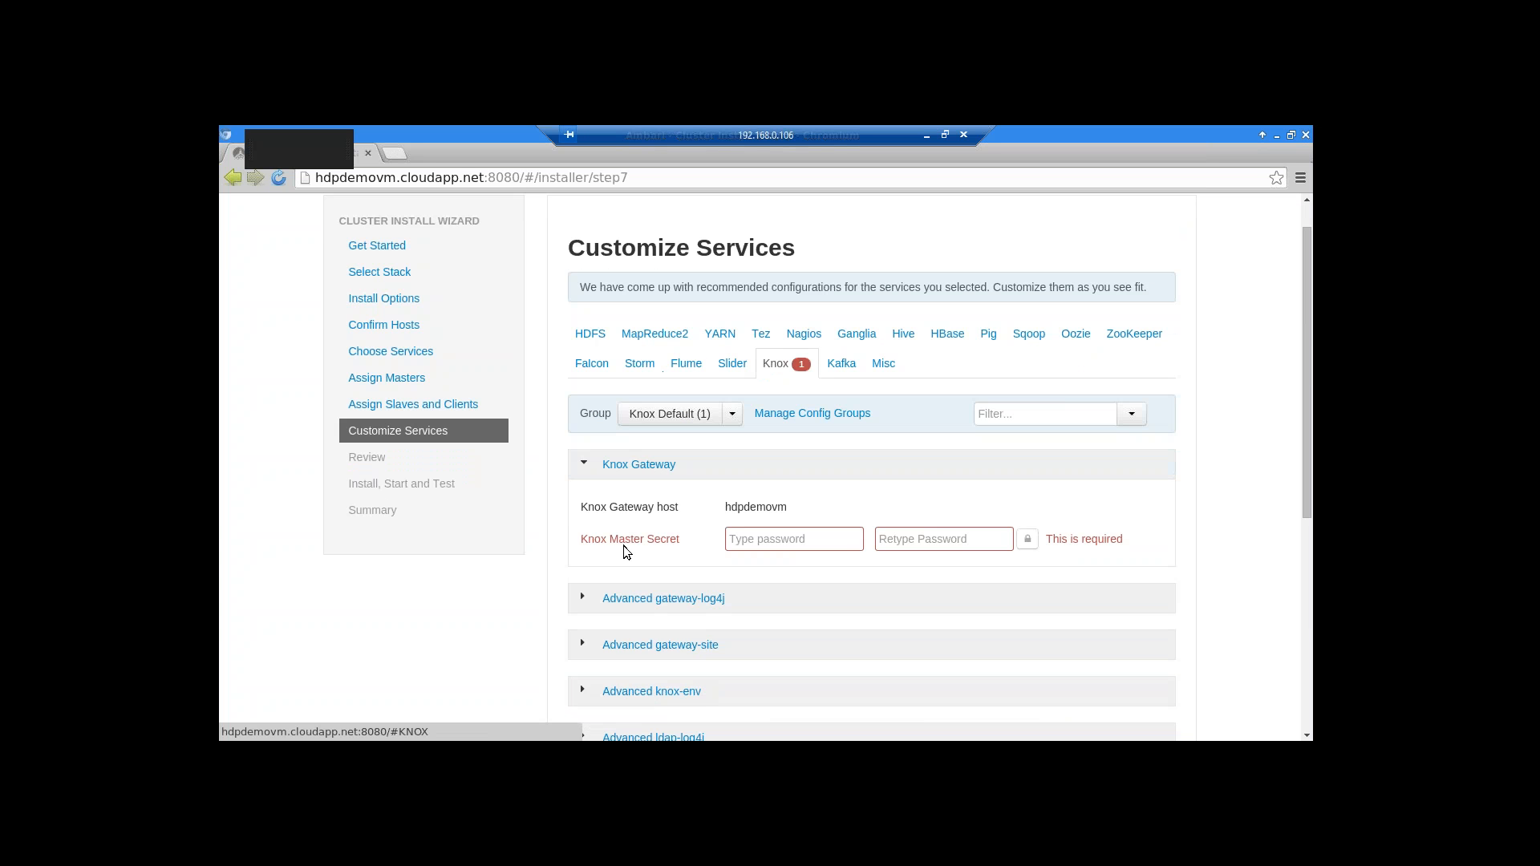
click(758, 540)
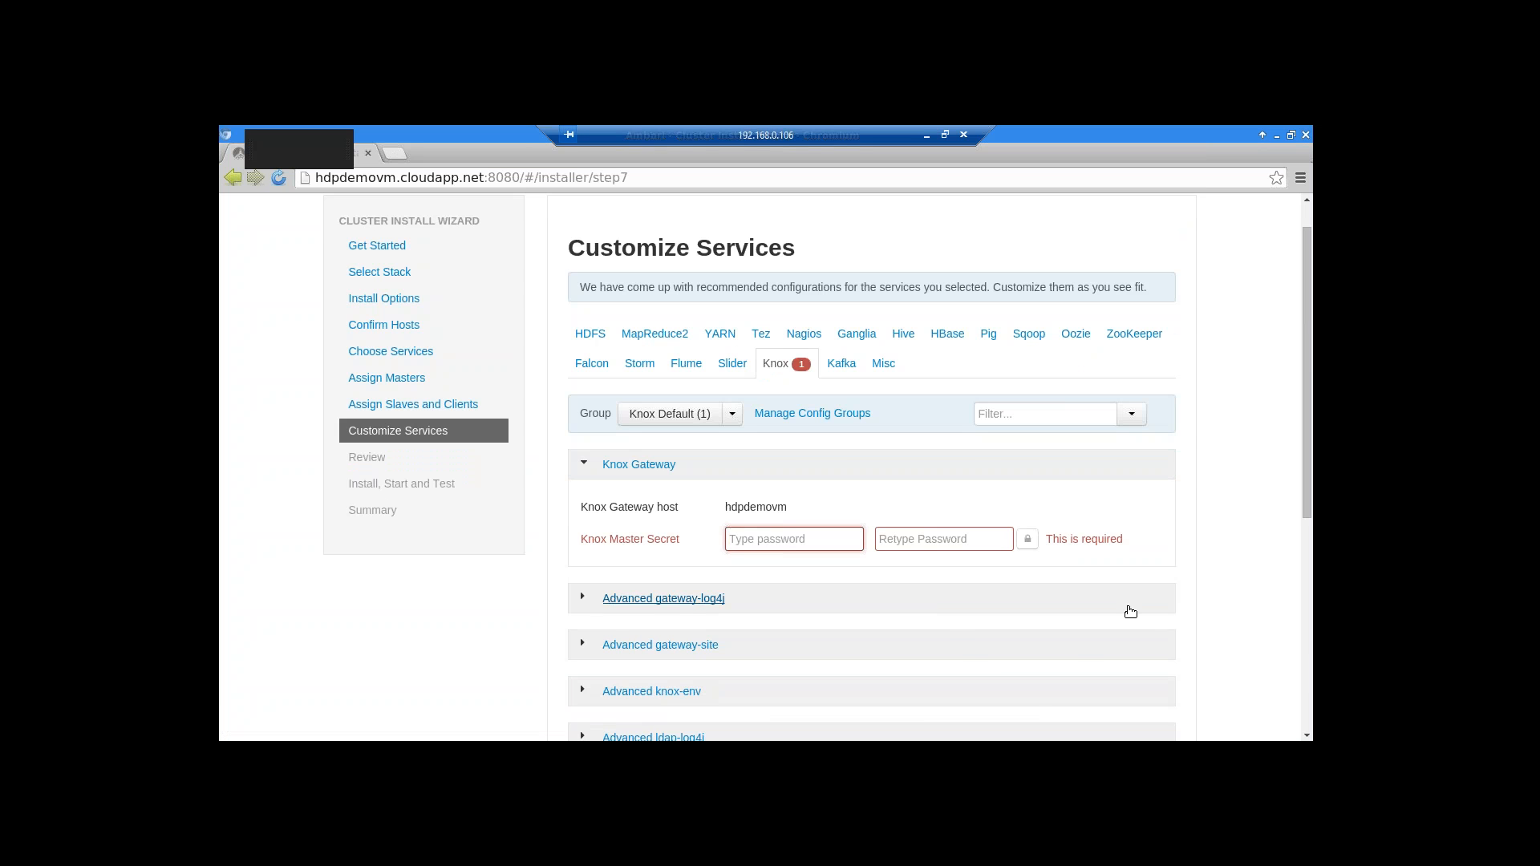
text(••••••••)
click(929, 538)
text(•••)
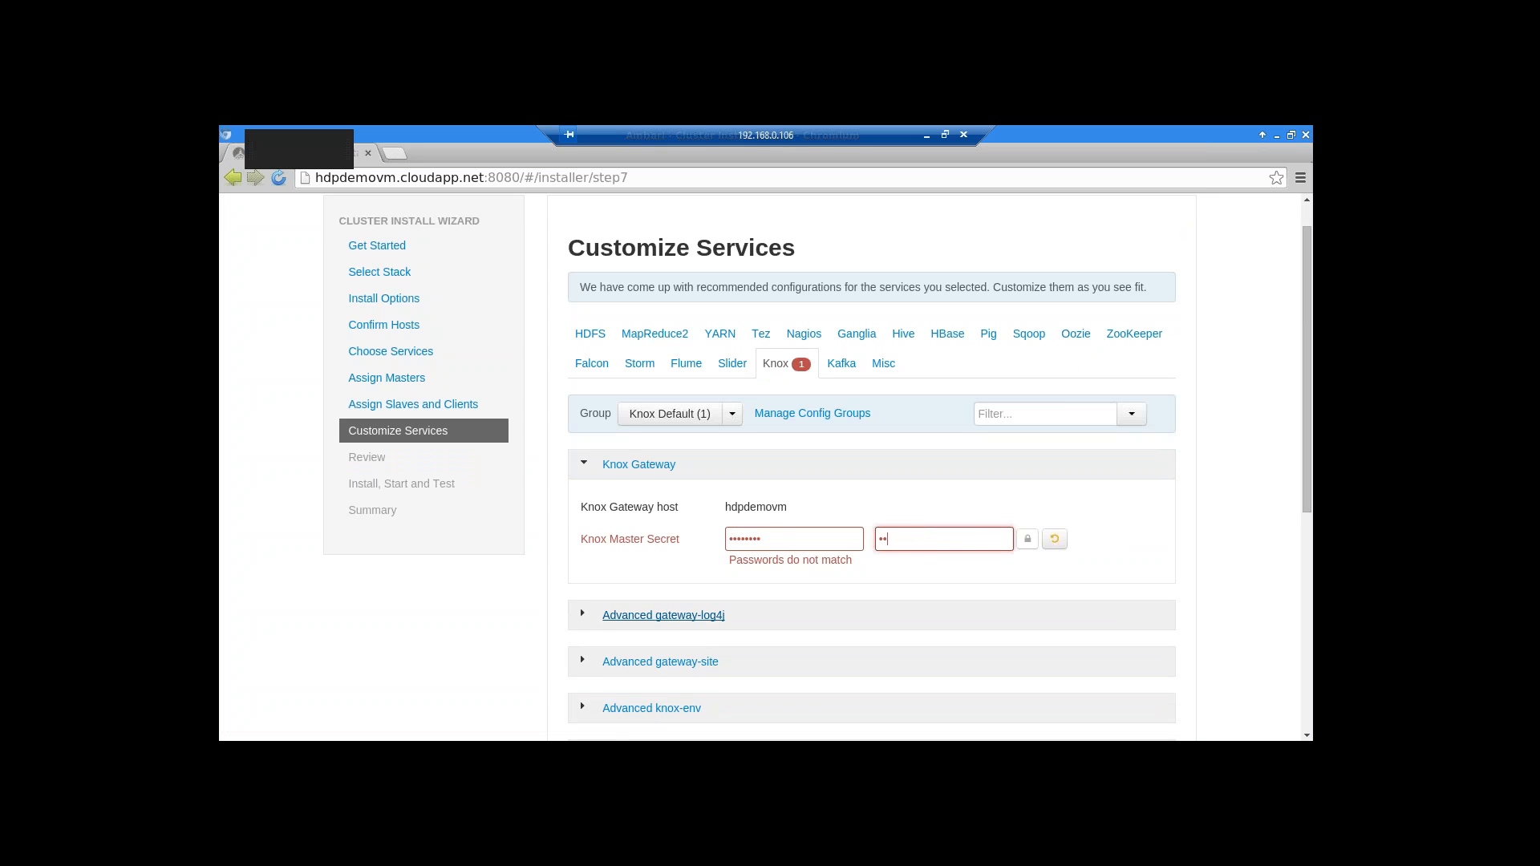
text(•••••)
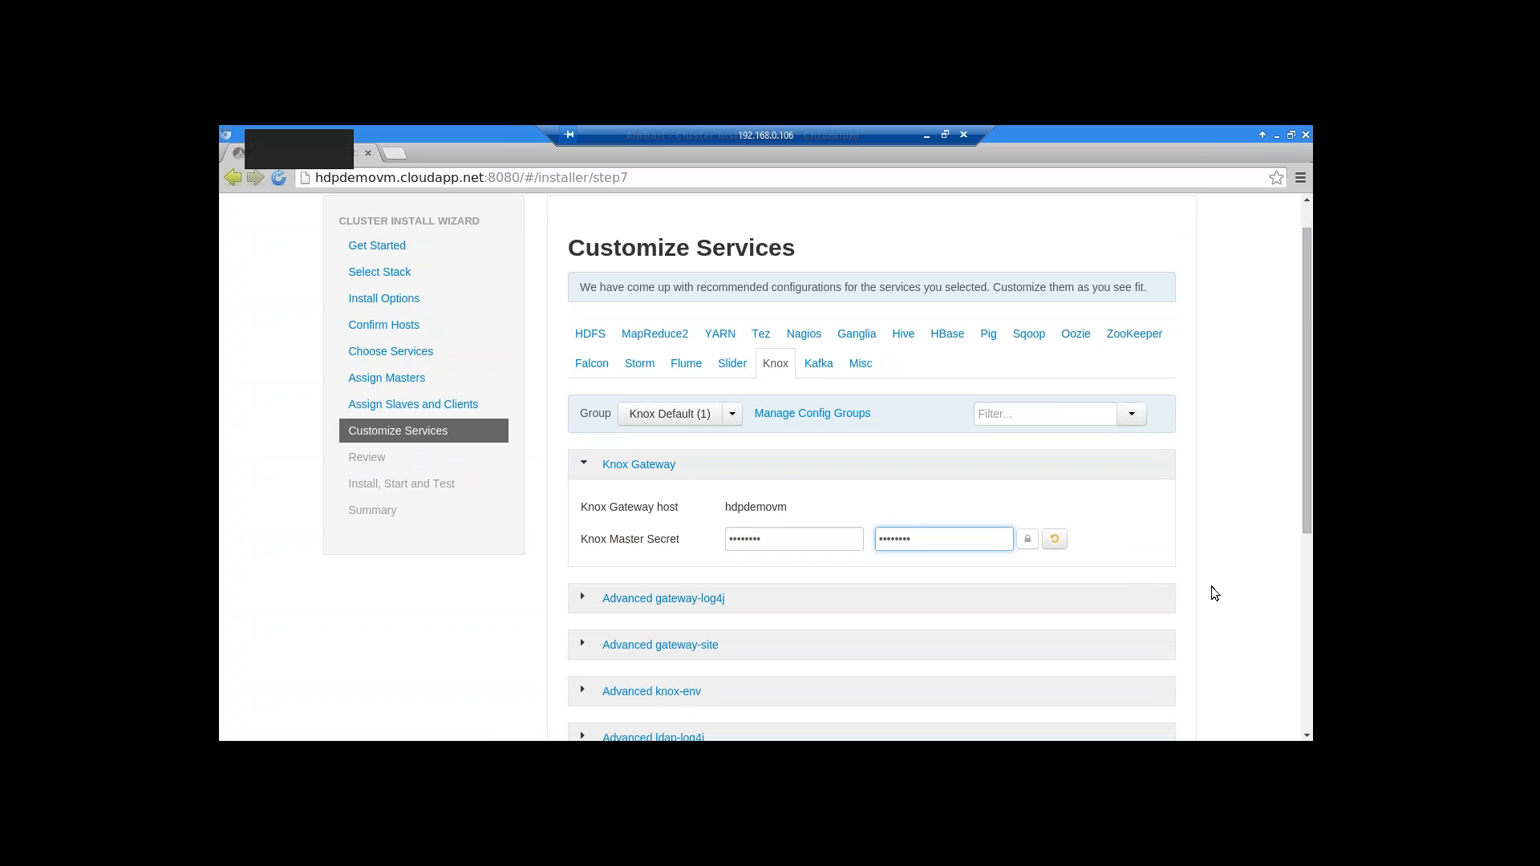
scroll(1213, 589, down, 5)
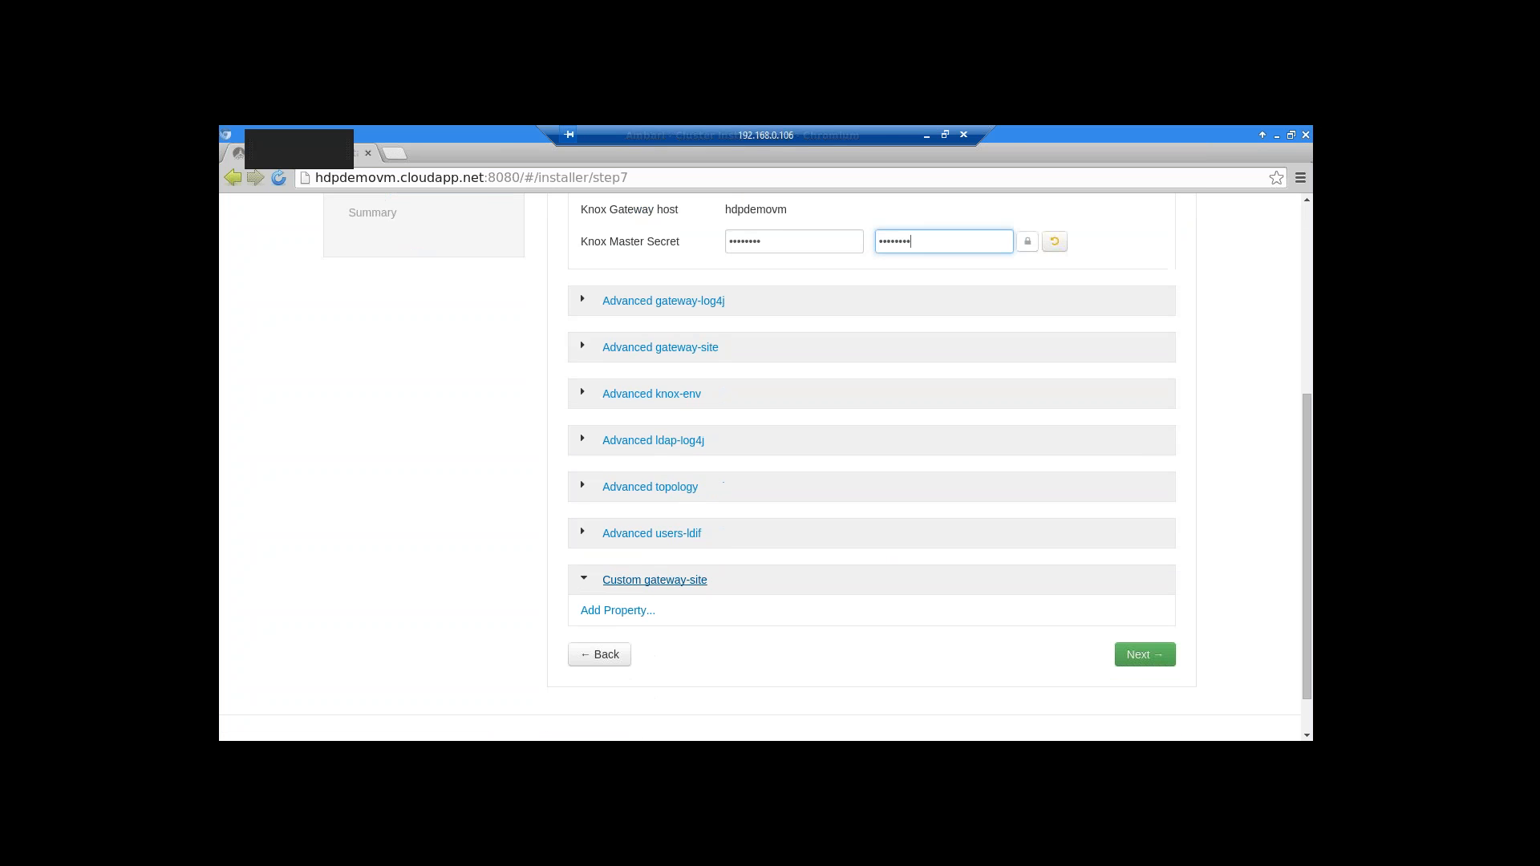
click(1143, 656)
Move to the Review step and scroll through hdp2demo's HDP-2.2 repositories and service assignments
click(1143, 654)
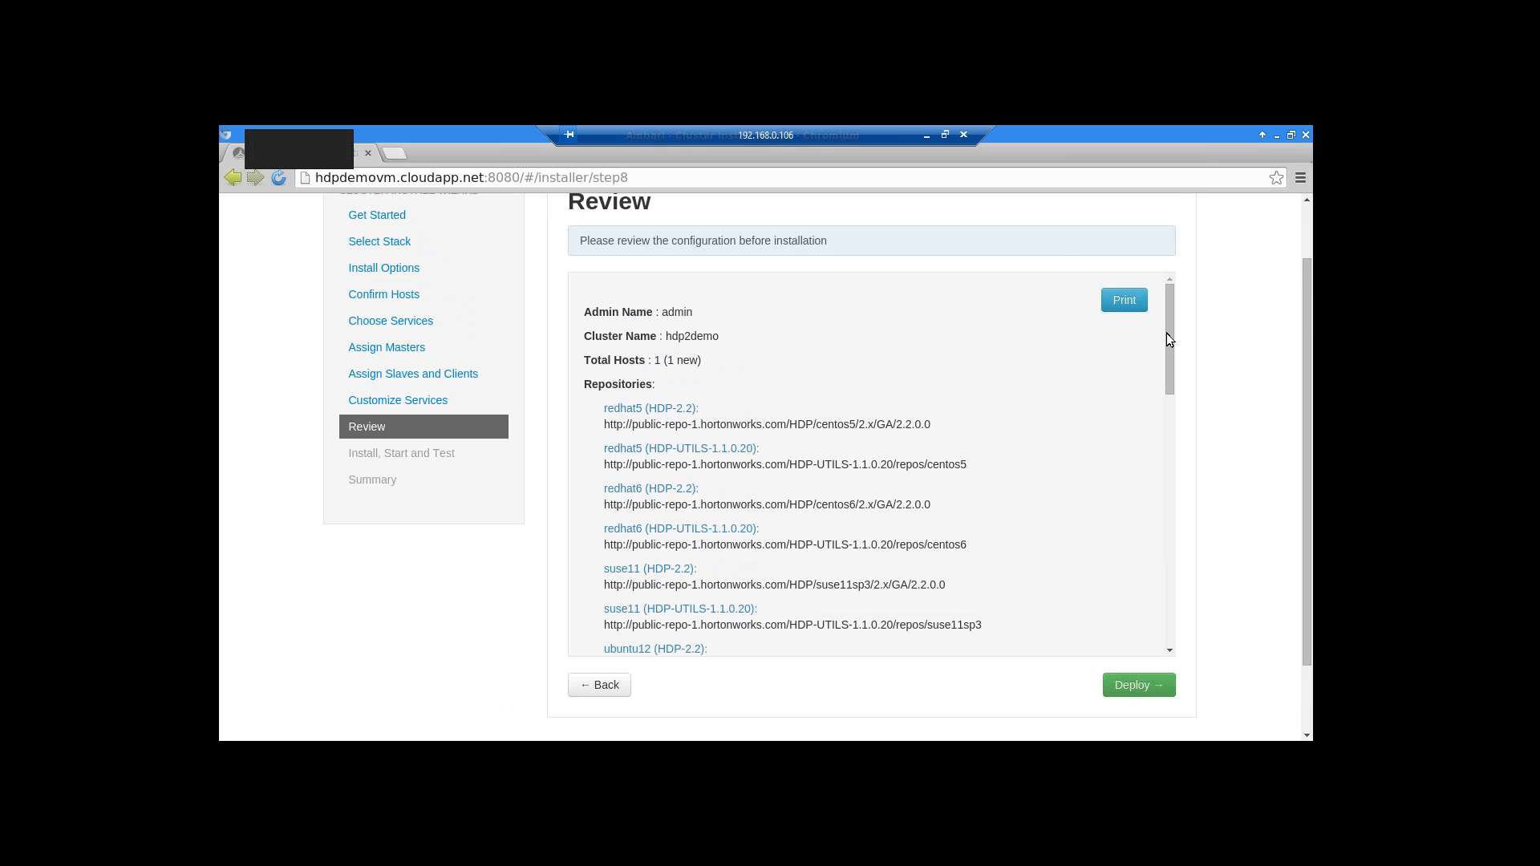
scroll(1172, 336, down, 3)
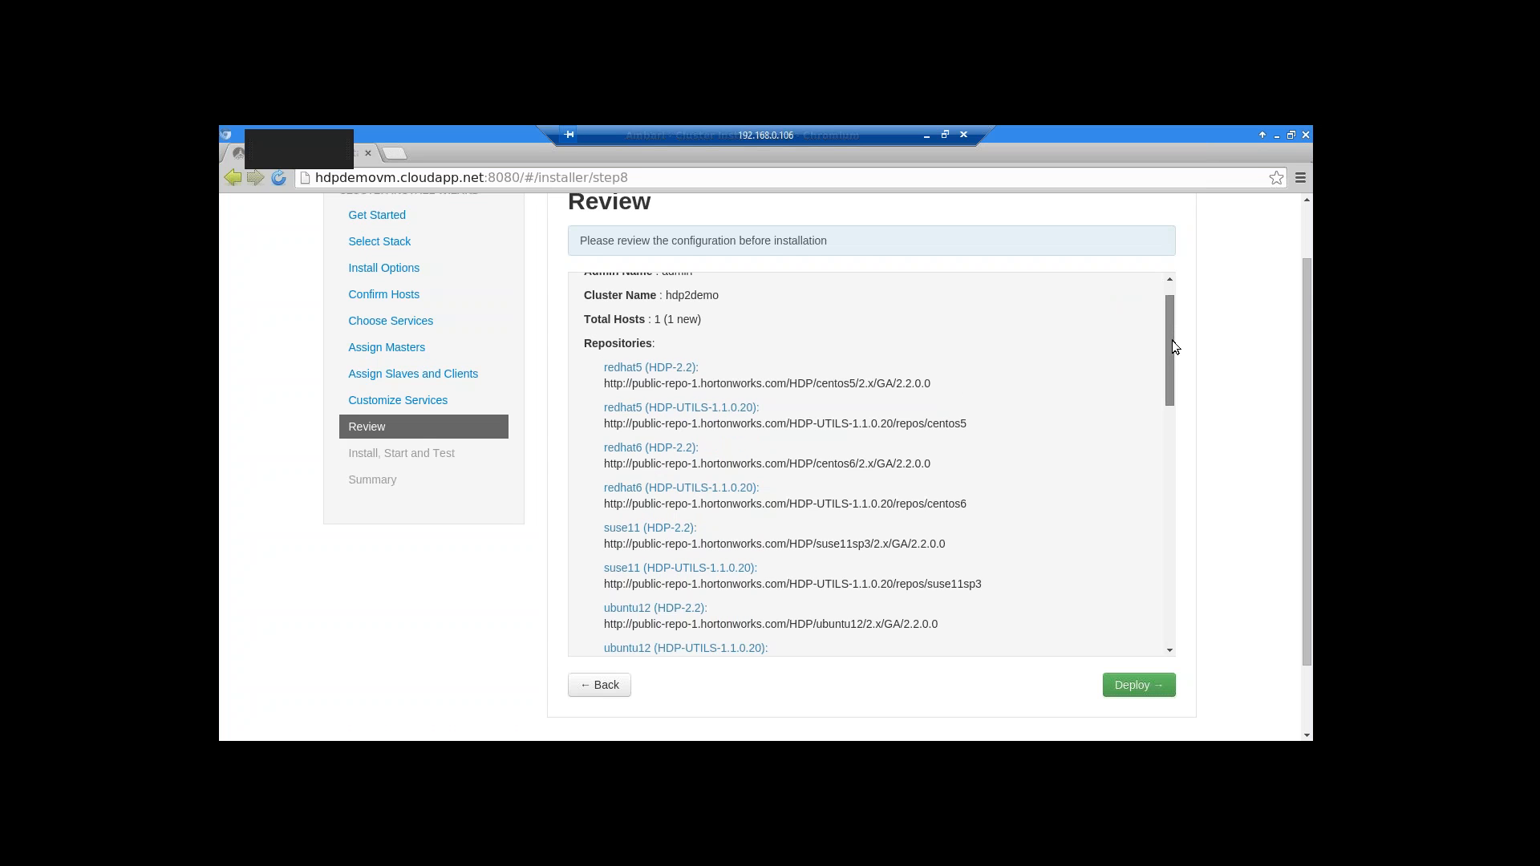
drag(1171, 373, 1168, 449)
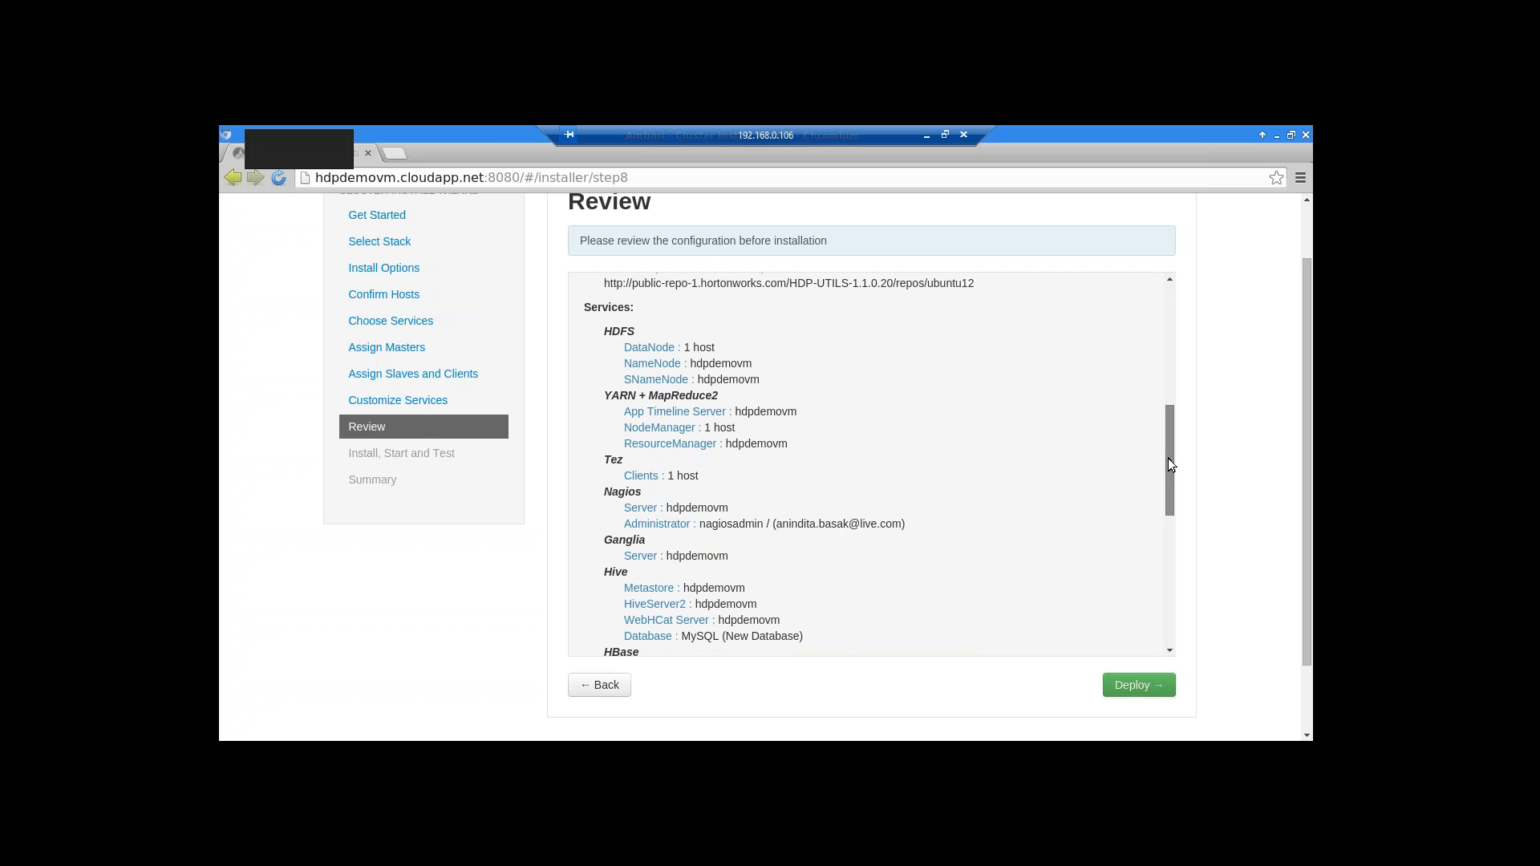
scroll(1168, 459, down, 1)
drag(1168, 459, 1168, 473)
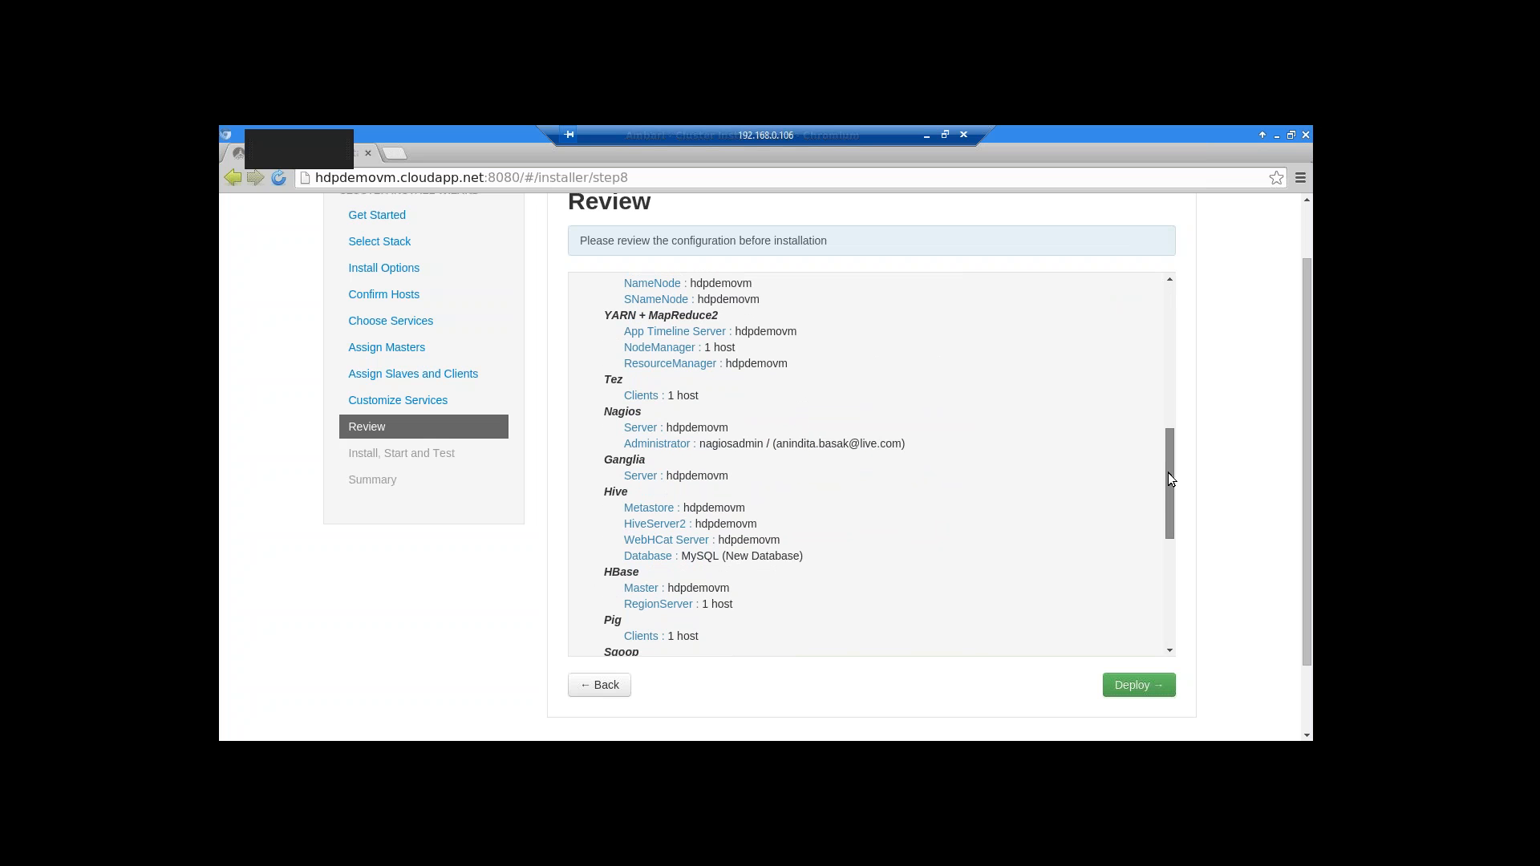
drag(1168, 480, 1166, 508)
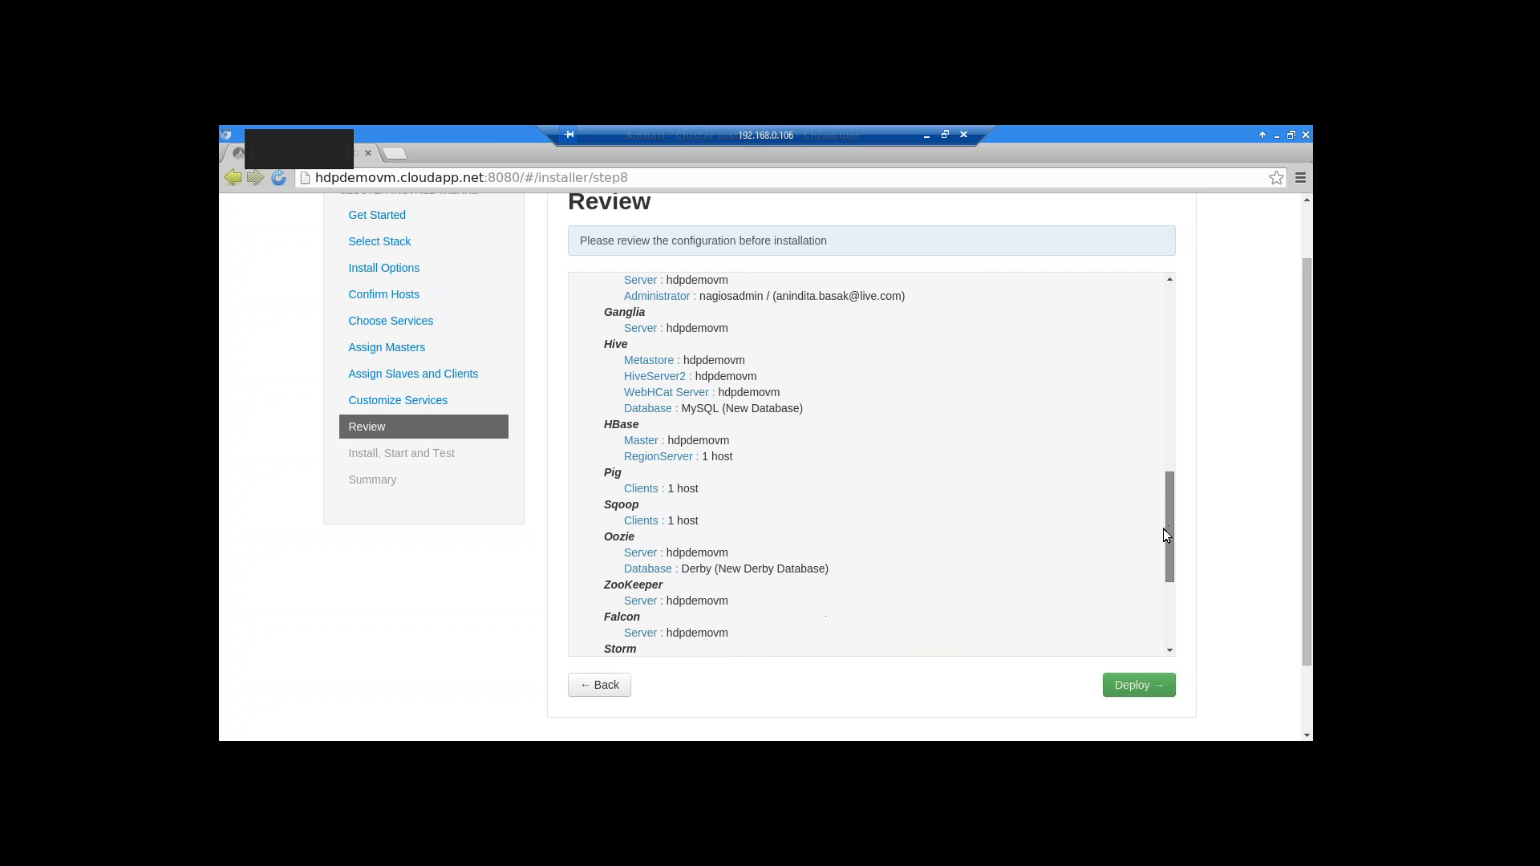
scroll(1165, 535, down, 1)
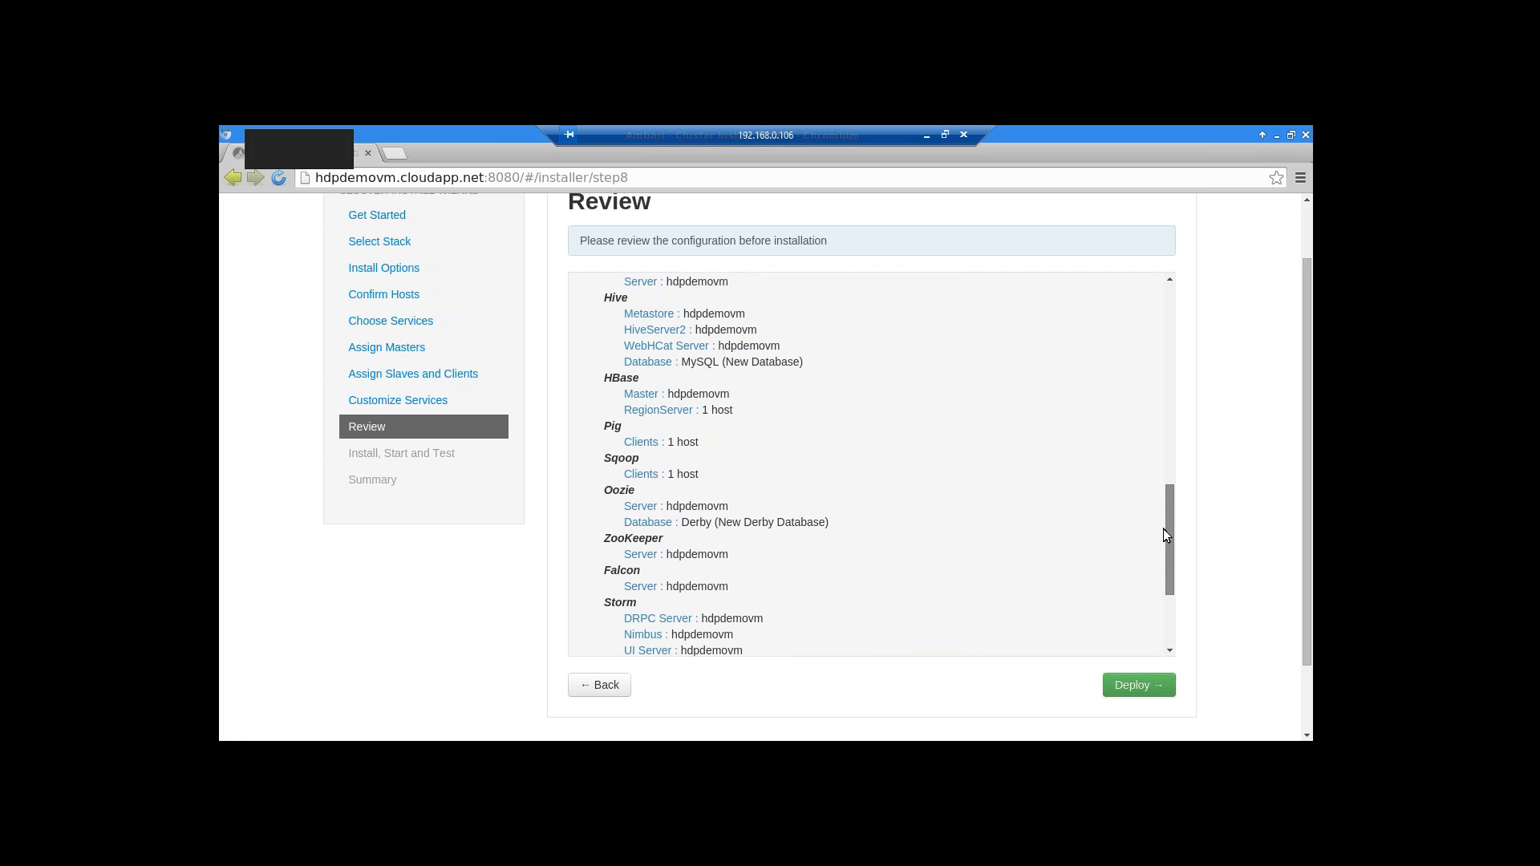
scroll(1164, 536, down, 1)
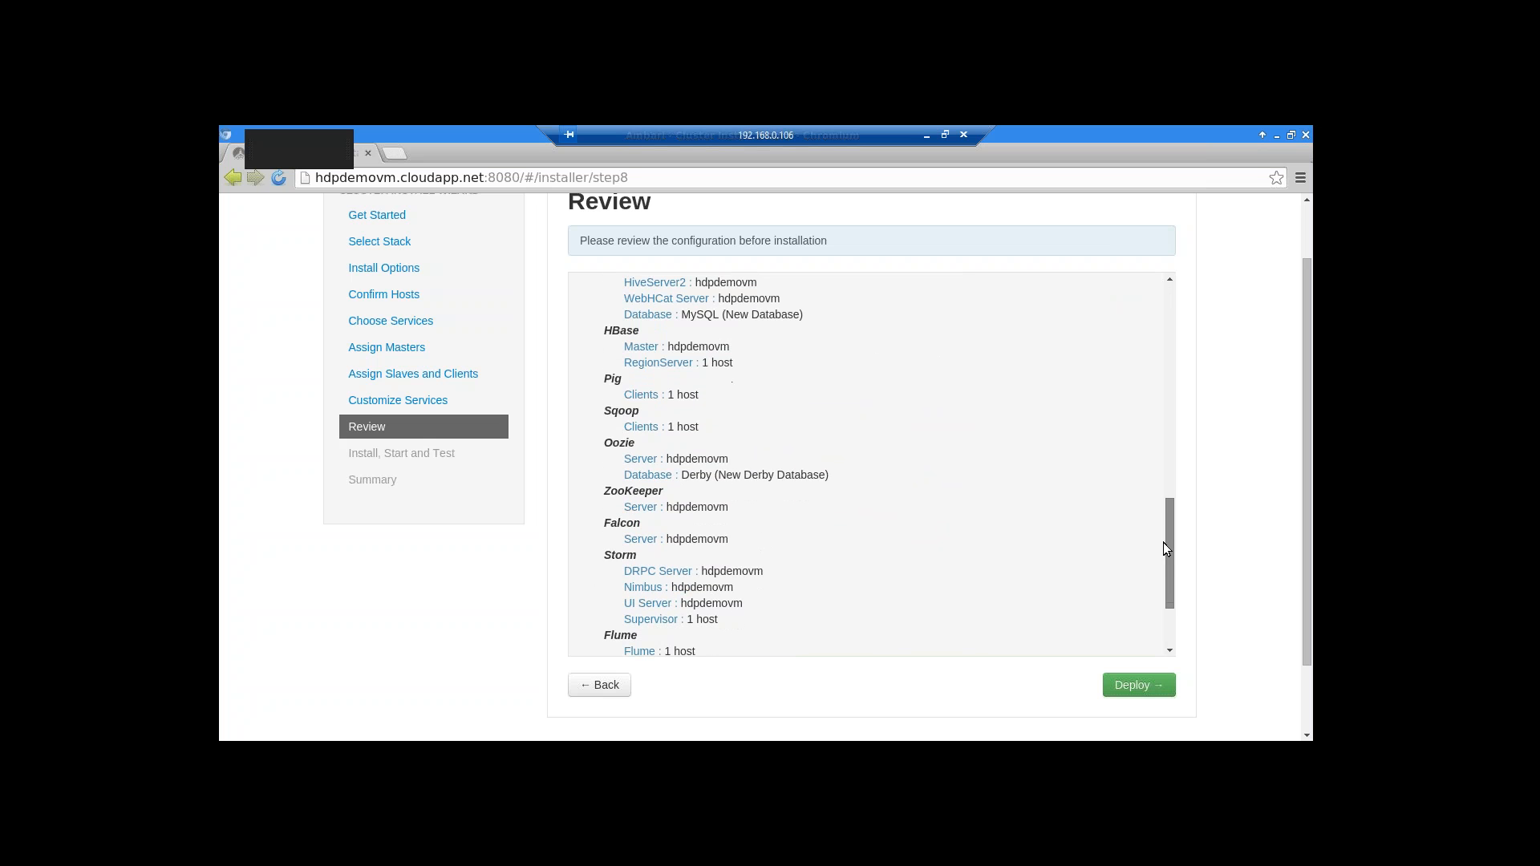
scroll(1165, 550, down, 1)
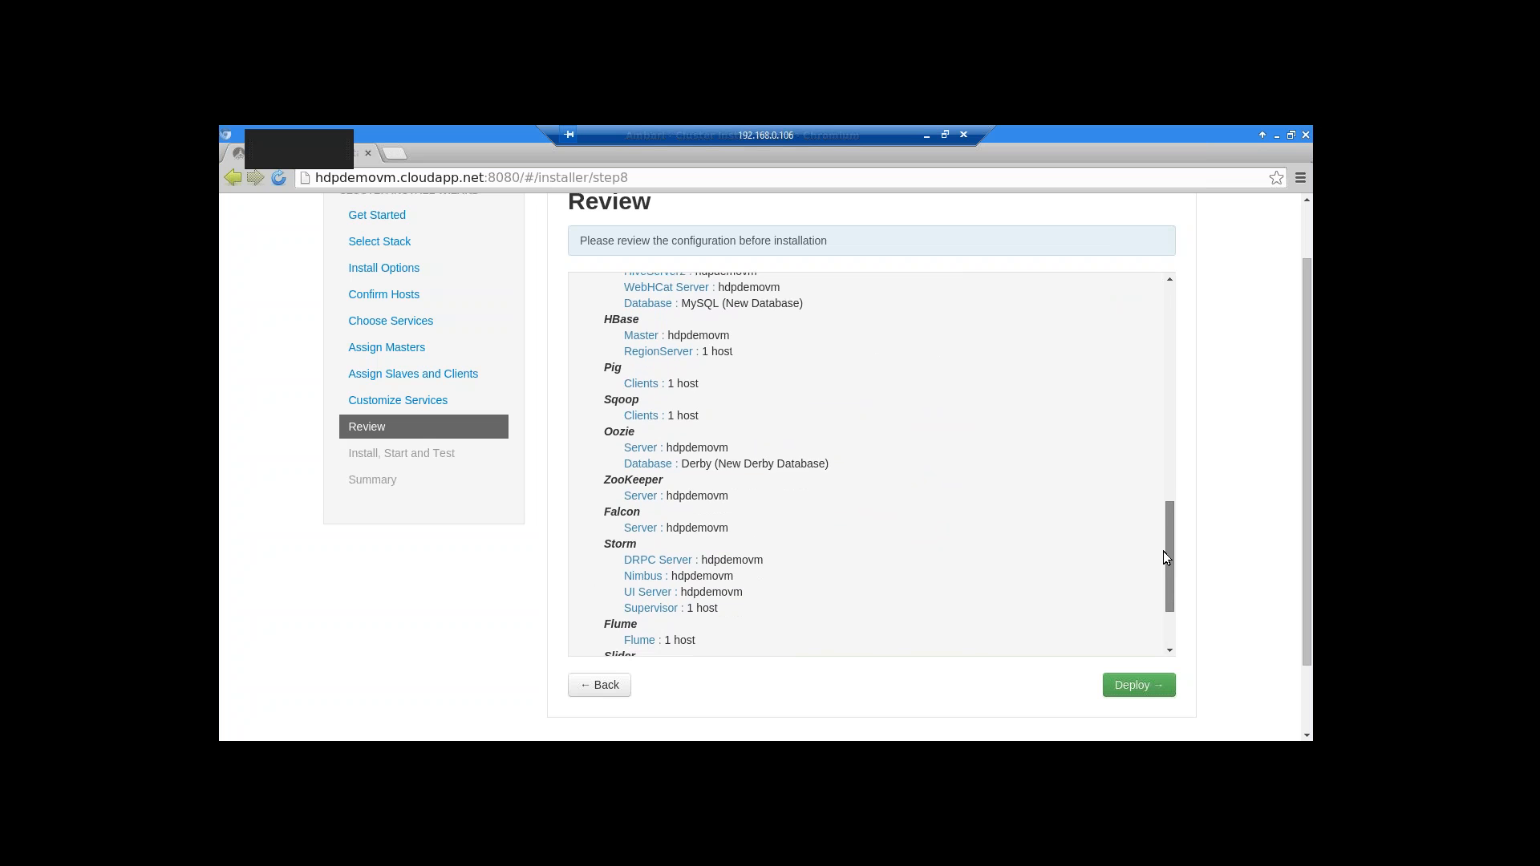
scroll(1165, 570, down, 1)
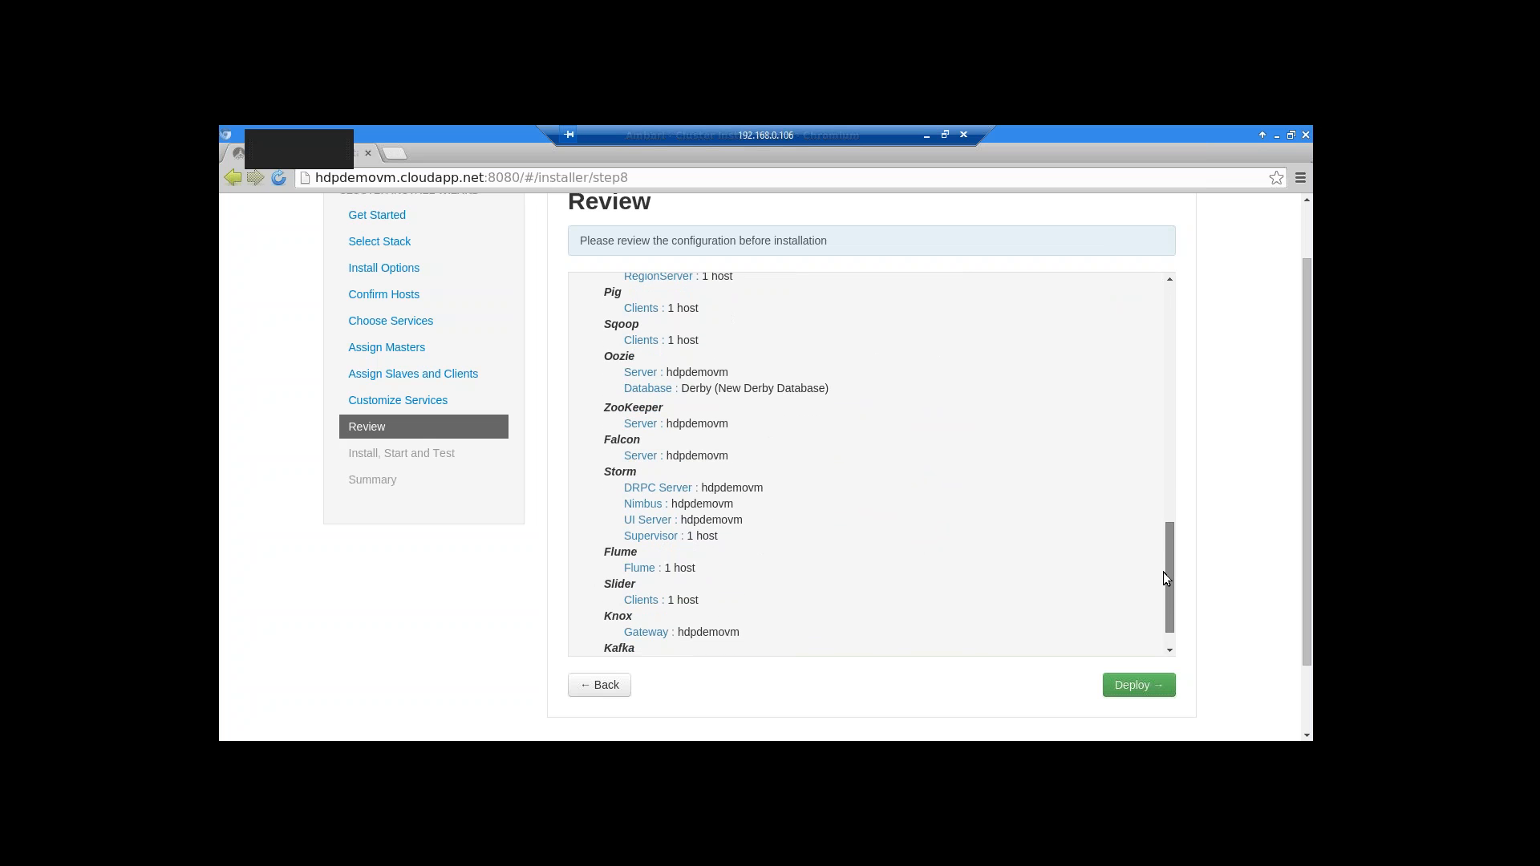
scroll(1166, 581, down, 1)
scroll(1164, 579, down, 1)
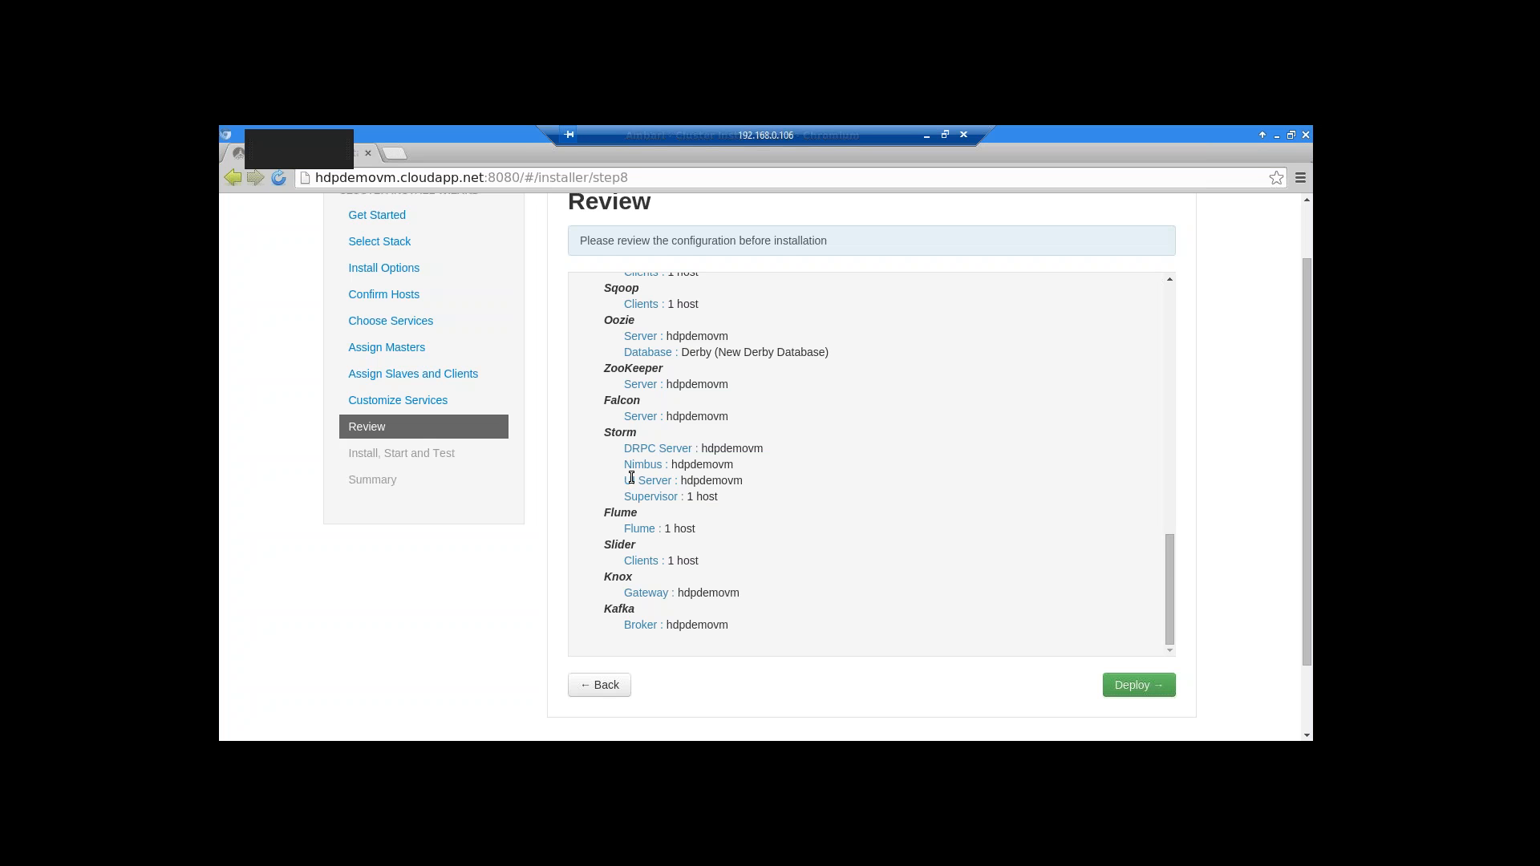
Highlight the DRPC Server and Flume entries in the summary, reviewing down to Kafka Broker
drag(627, 444, 687, 447)
click(946, 473)
drag(641, 447, 677, 447)
click(896, 513)
scroll(895, 513, down, 1)
drag(604, 470, 653, 472)
click(777, 491)
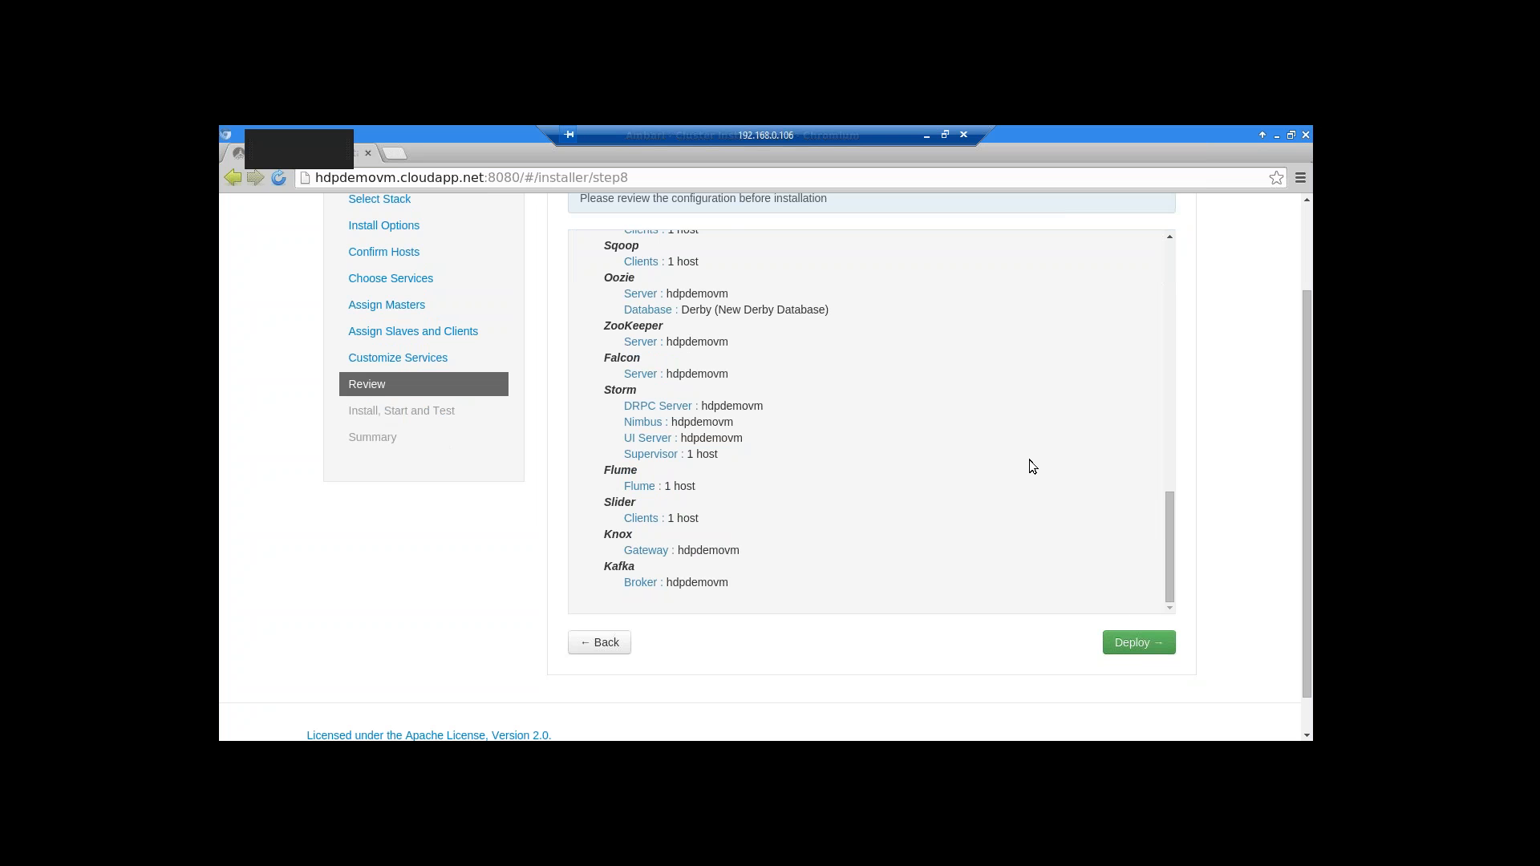
scroll(1030, 460, up, 7)
scroll(1030, 465, up, 5)
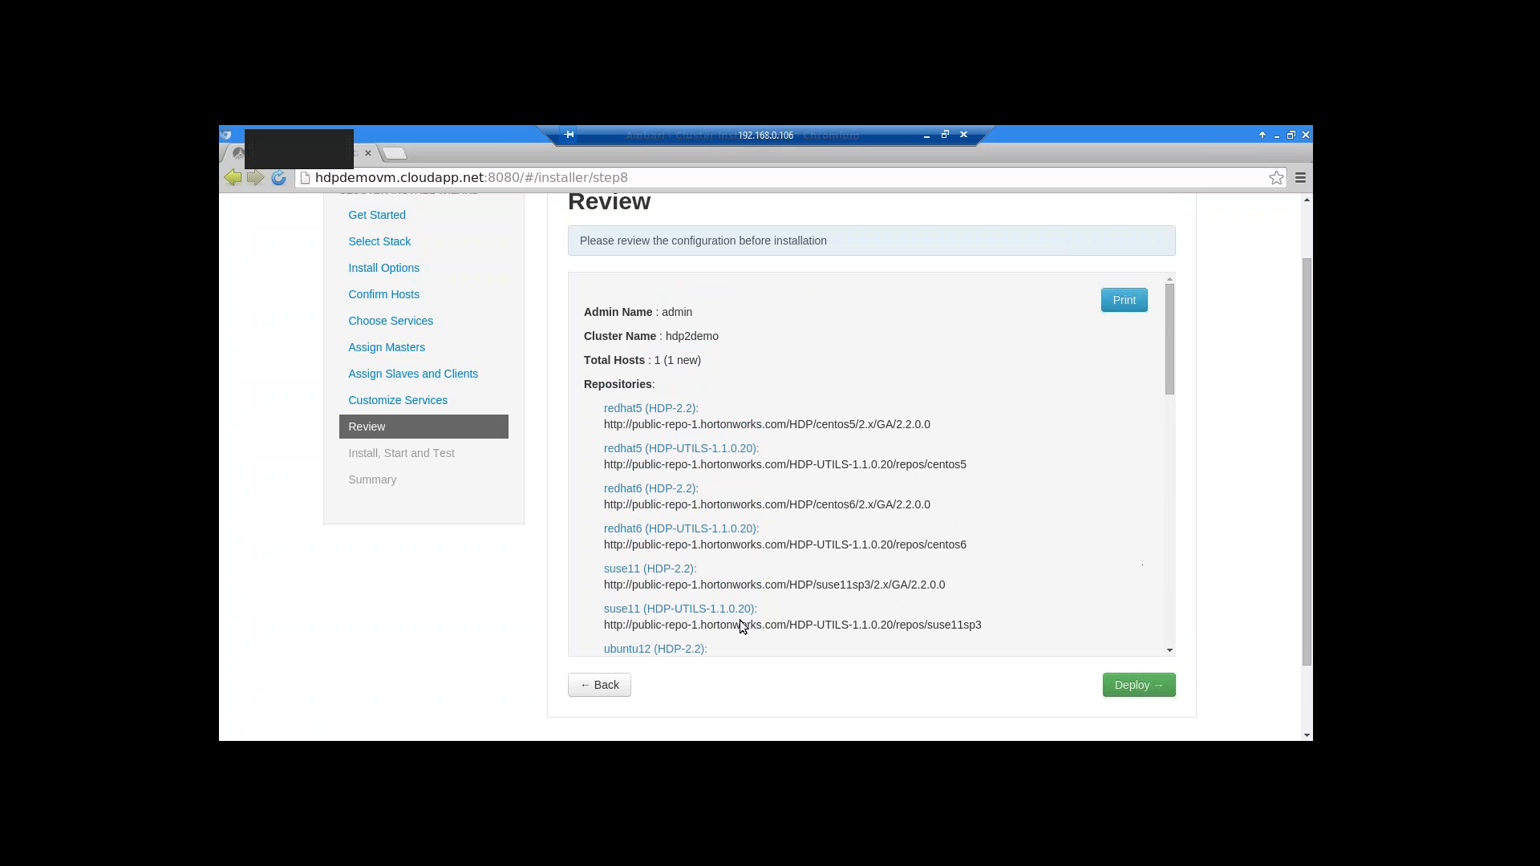
Deploy the cluster, then minimize the remote session to view local Ambari's YARN restart
click(1126, 690)
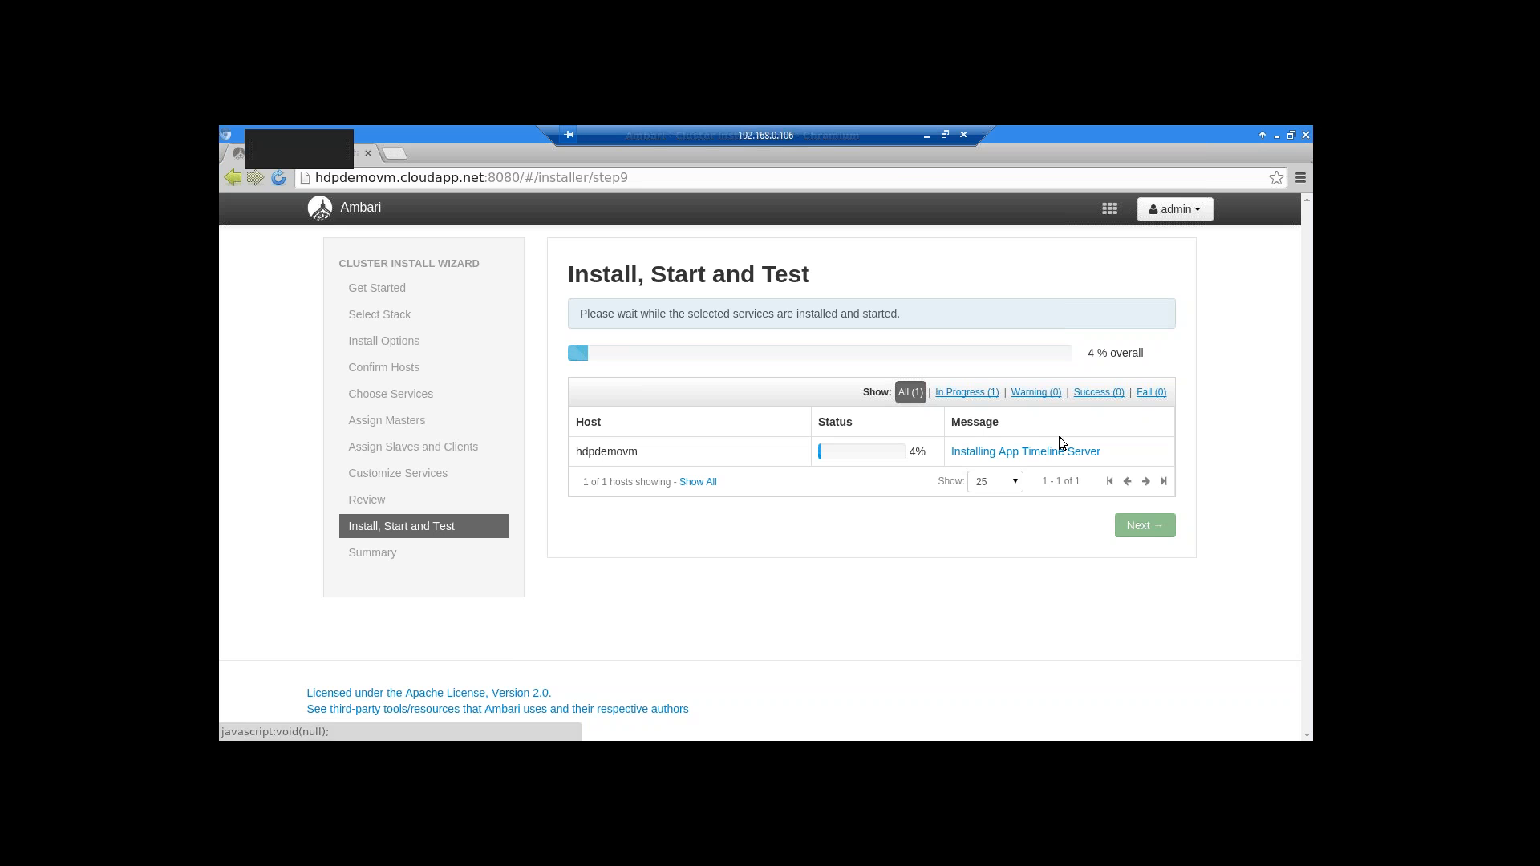
drag(887, 134, 797, 131)
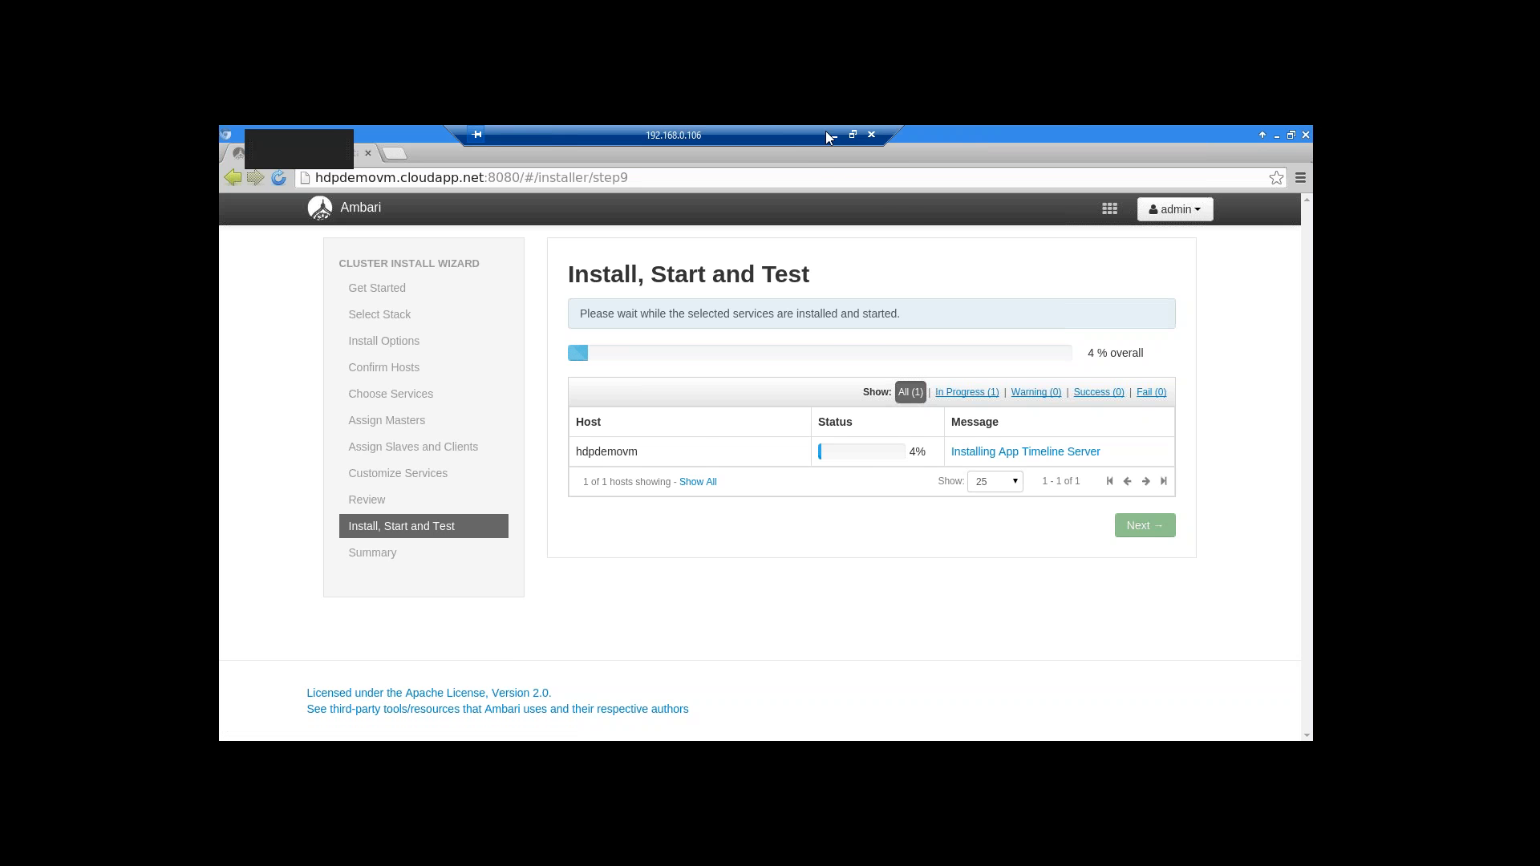
click(835, 136)
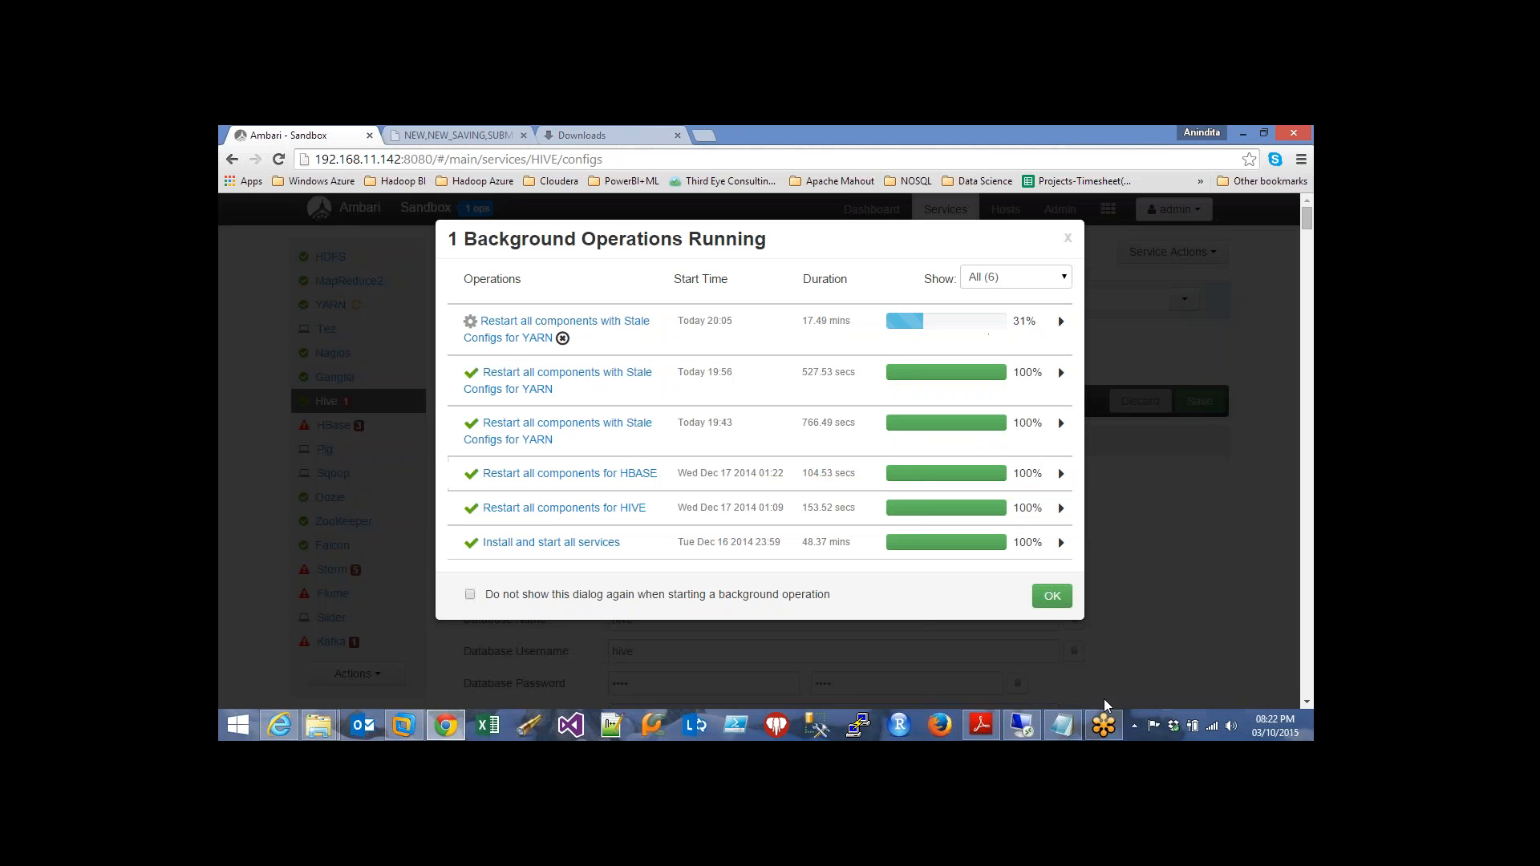
click(1110, 732)
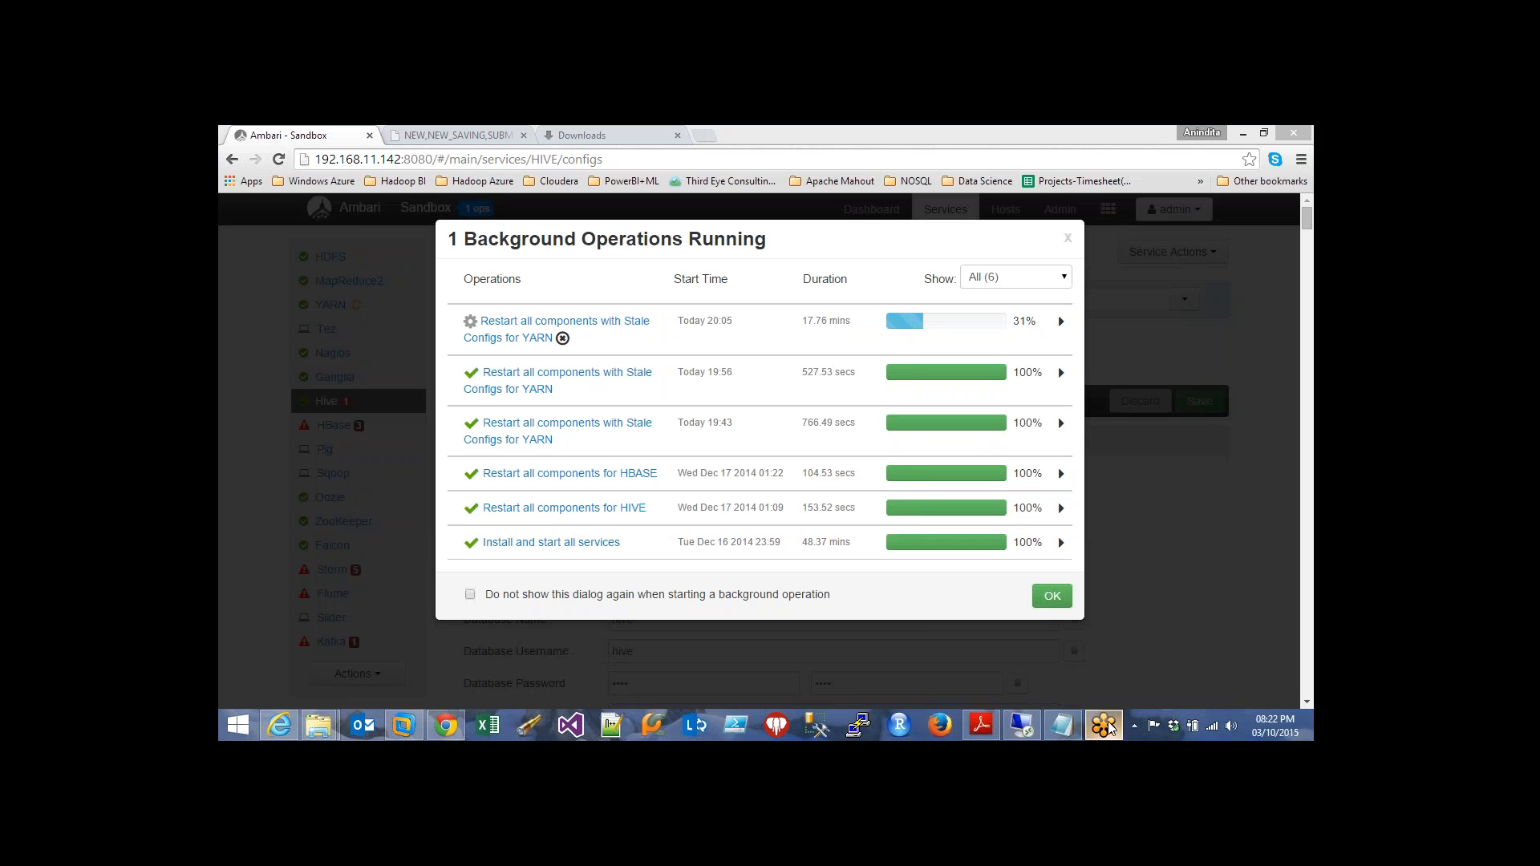
click(1030, 731)
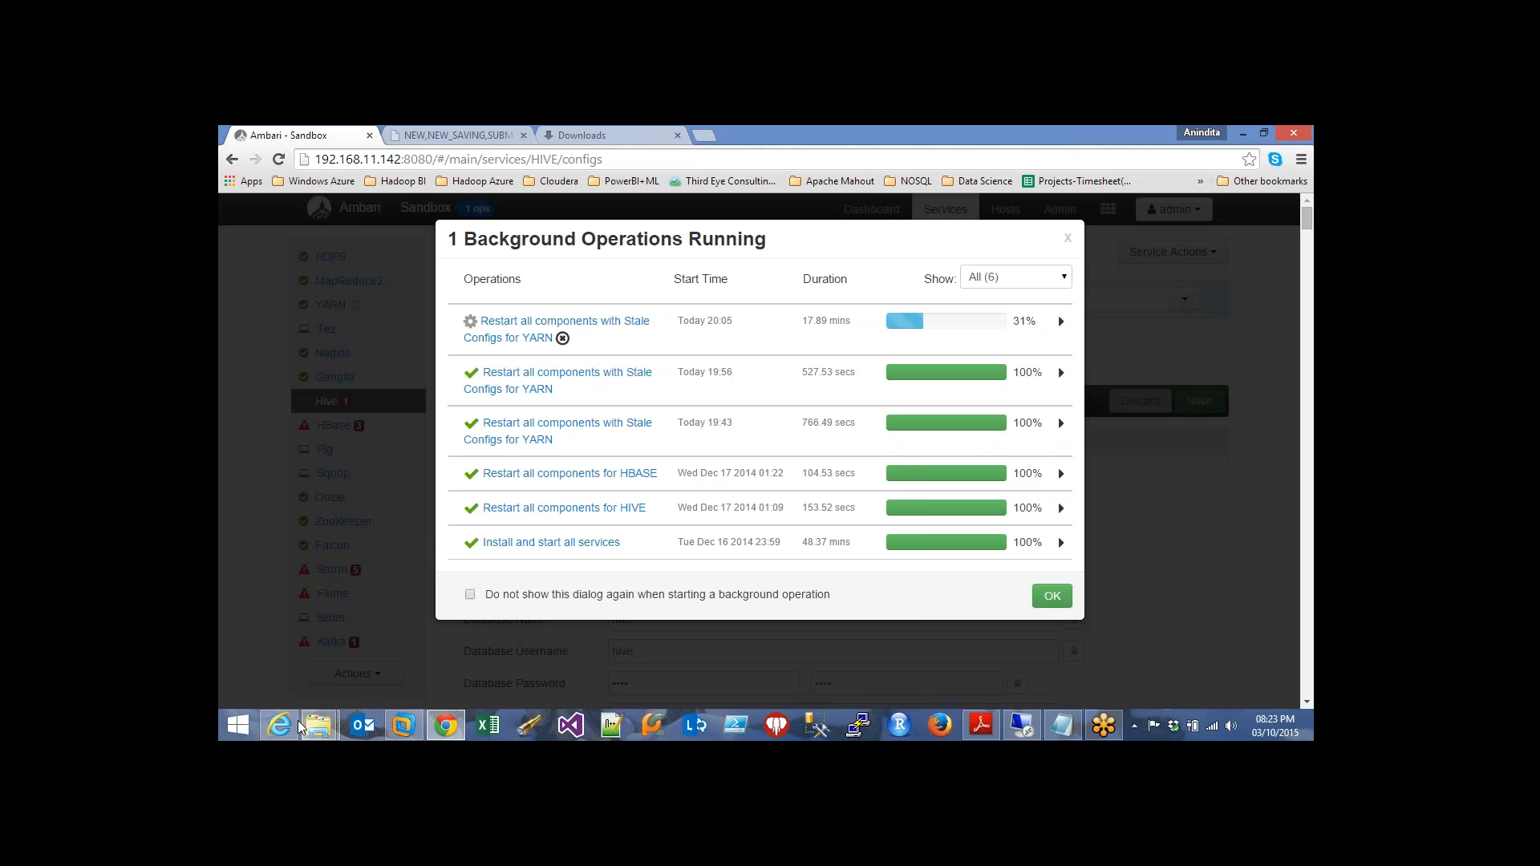
click(319, 726)
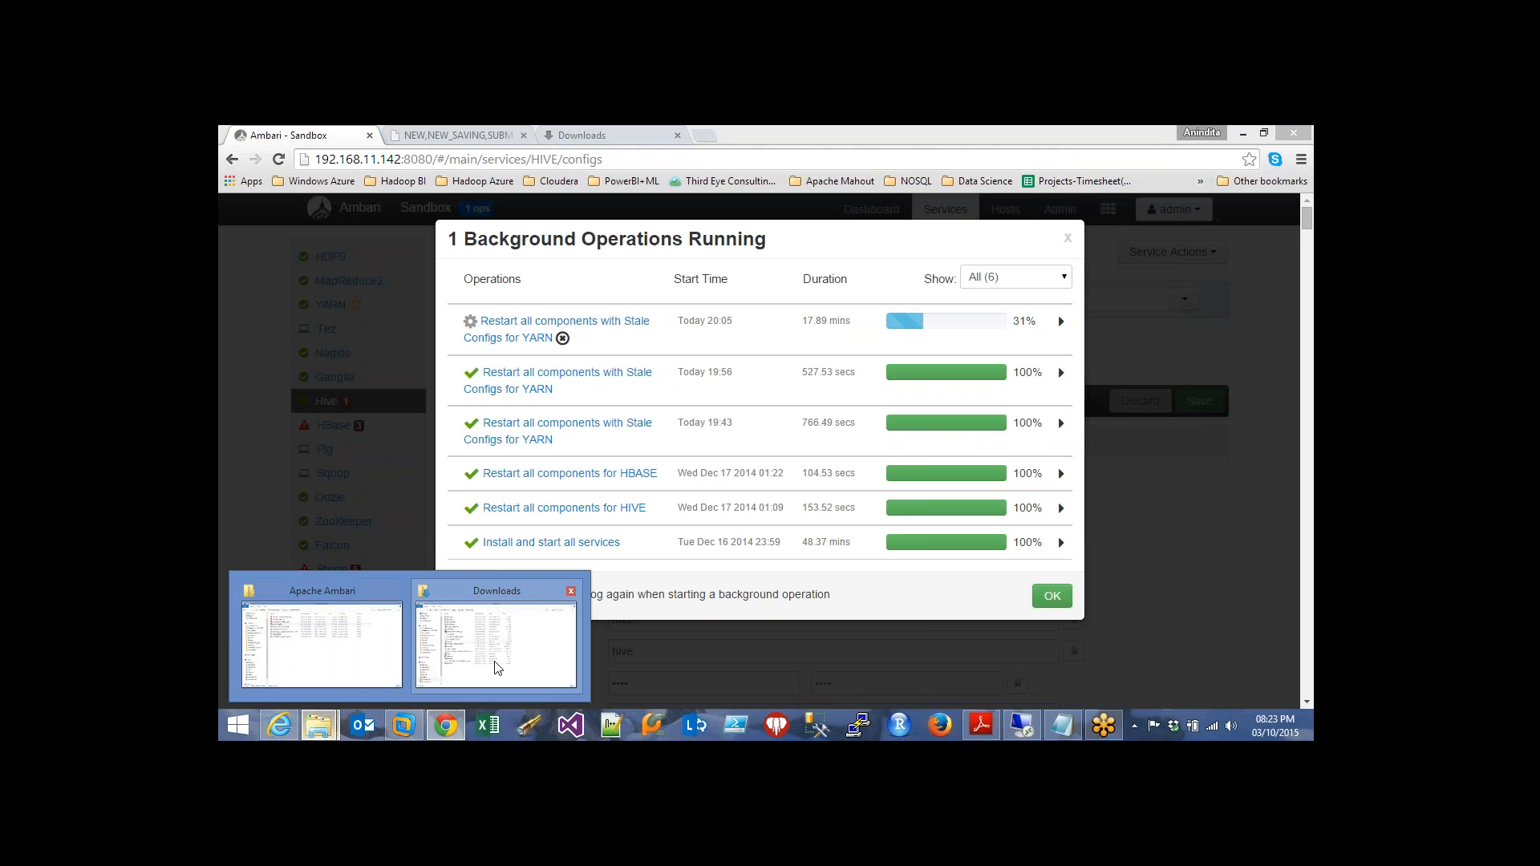
In Hadoop Resources > Hortonworks HDP Administration Training, make folder Class-10thMarch and open it
click(321, 642)
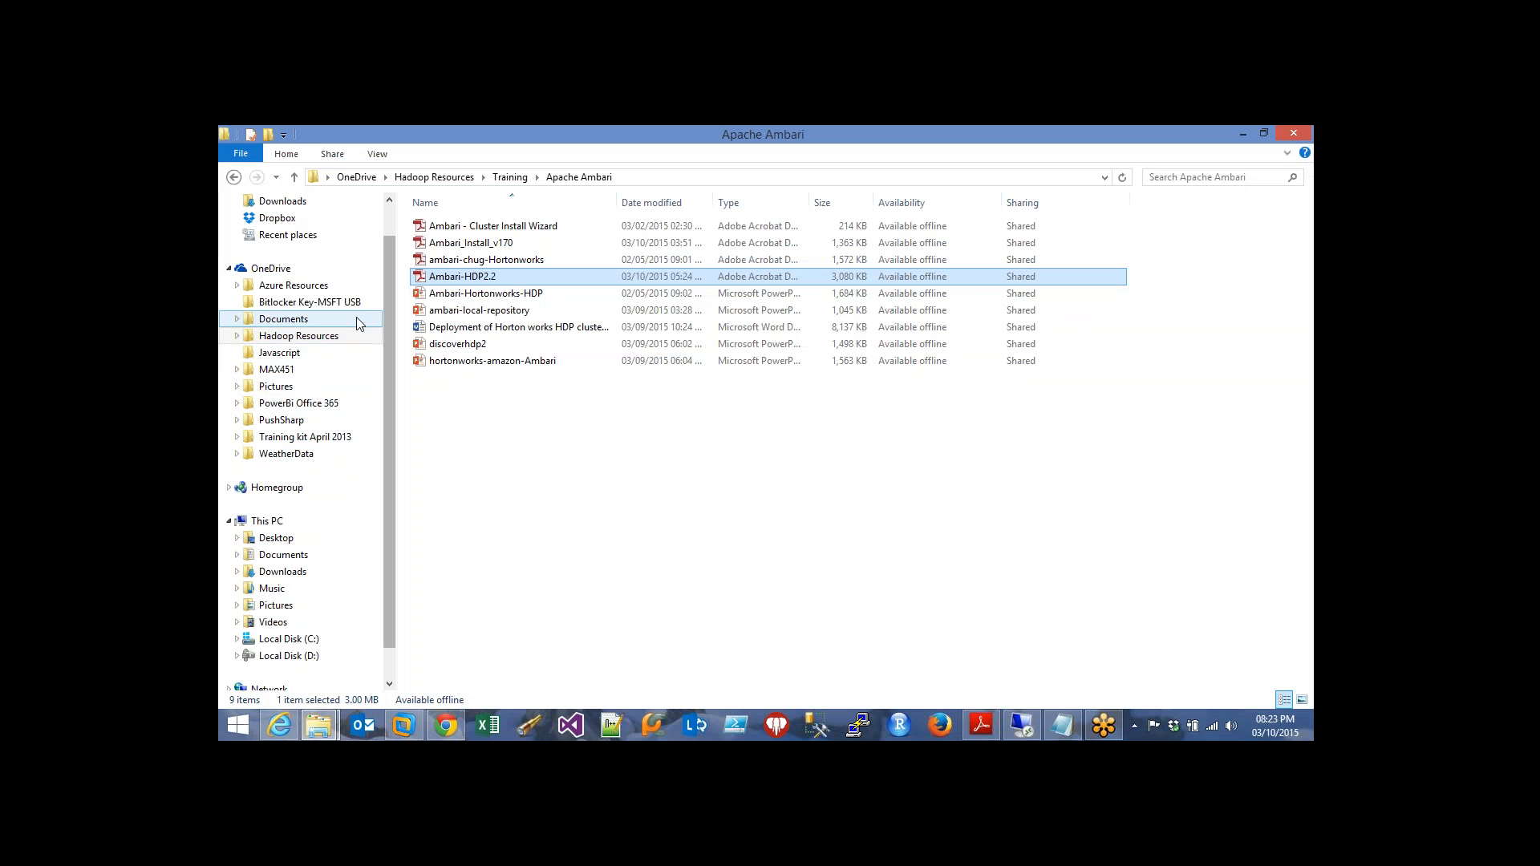
click(341, 335)
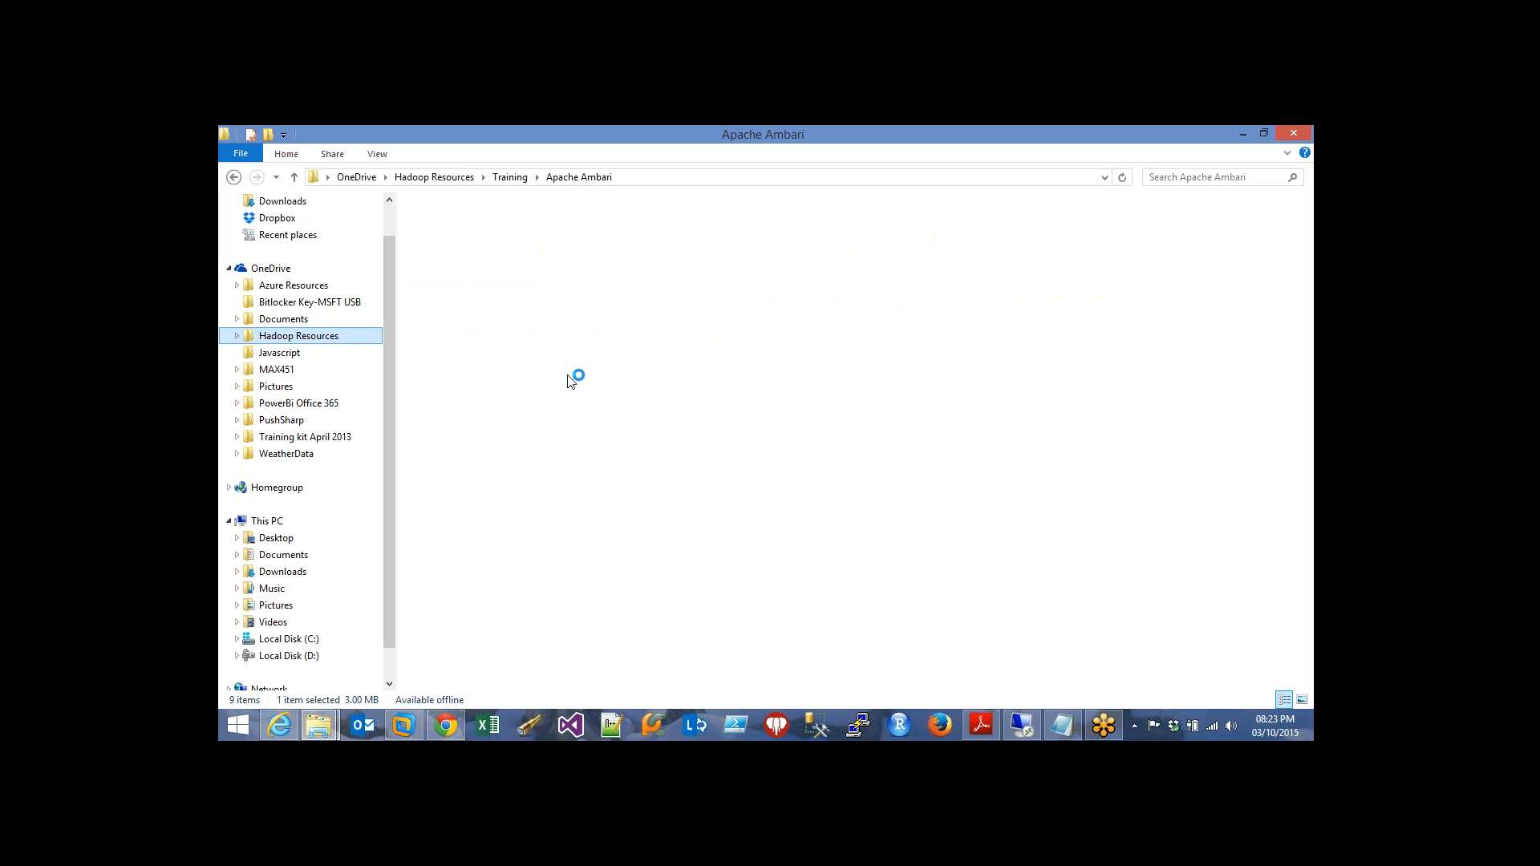
double_click(532, 243)
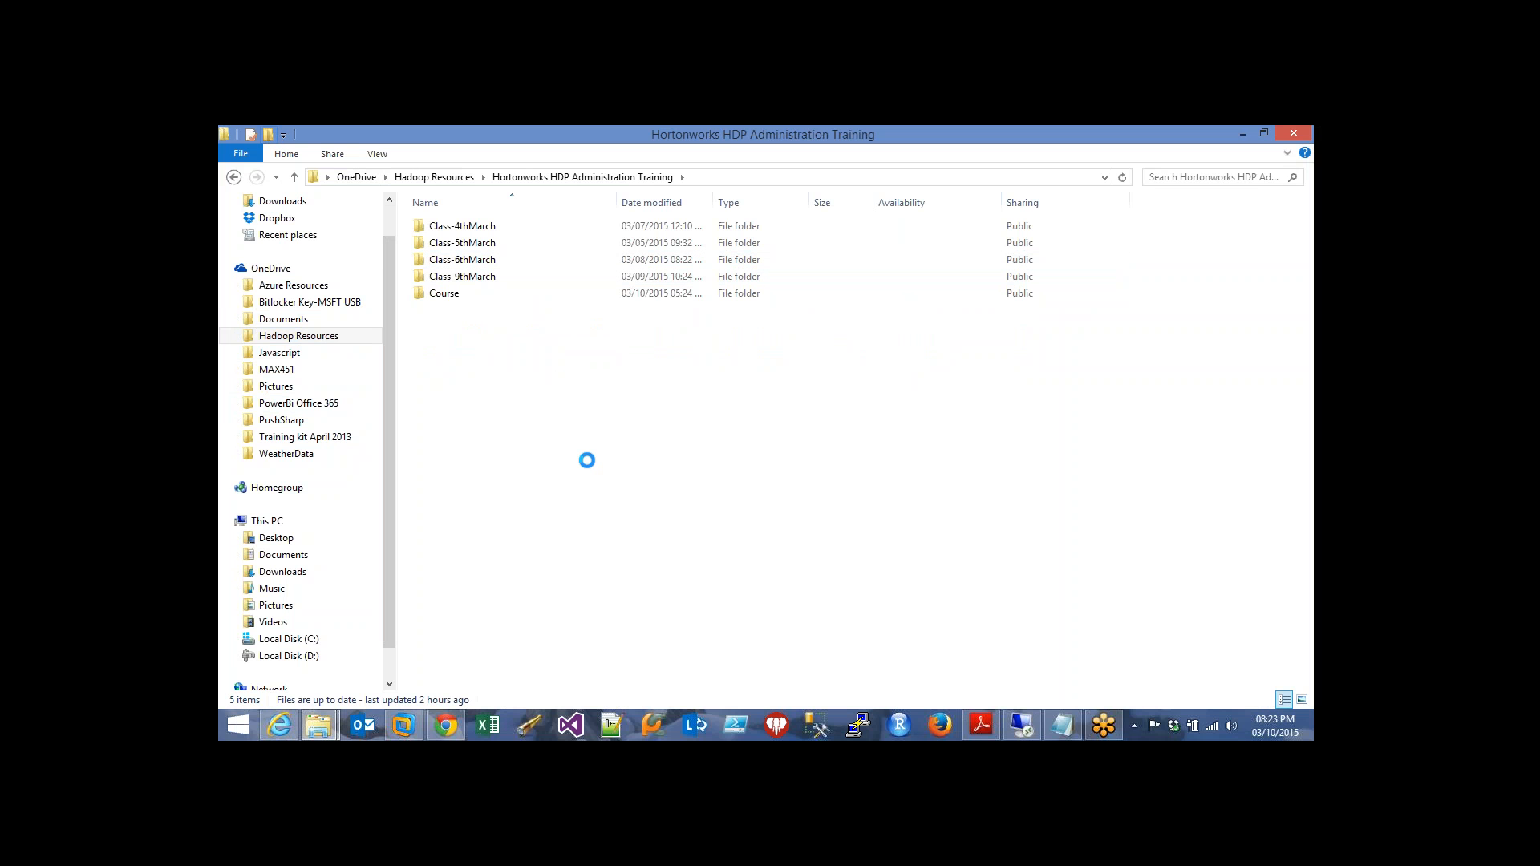
text(Class-)
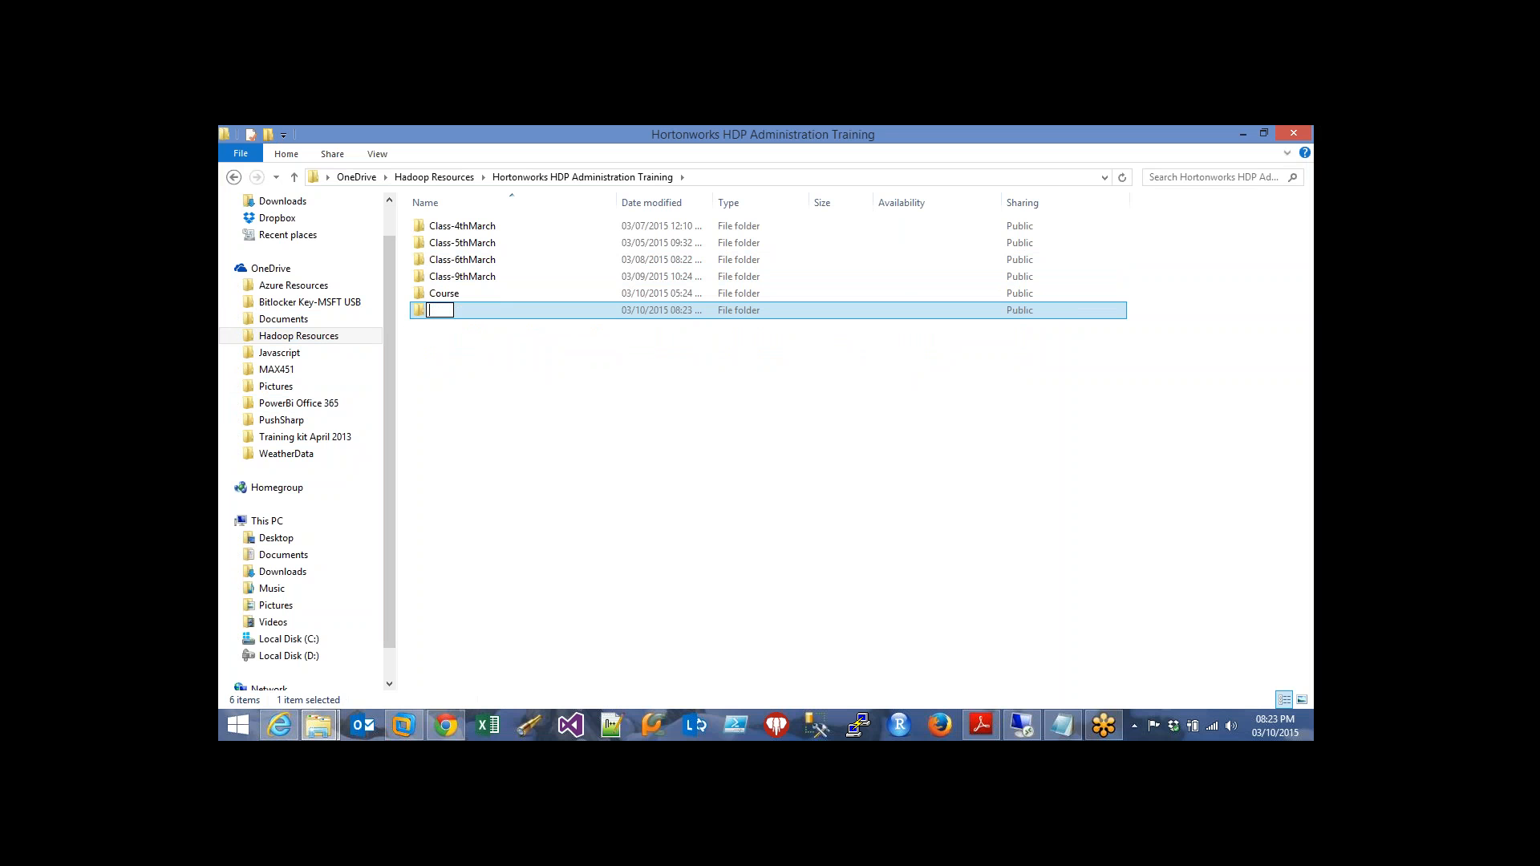
text(10thMarch)
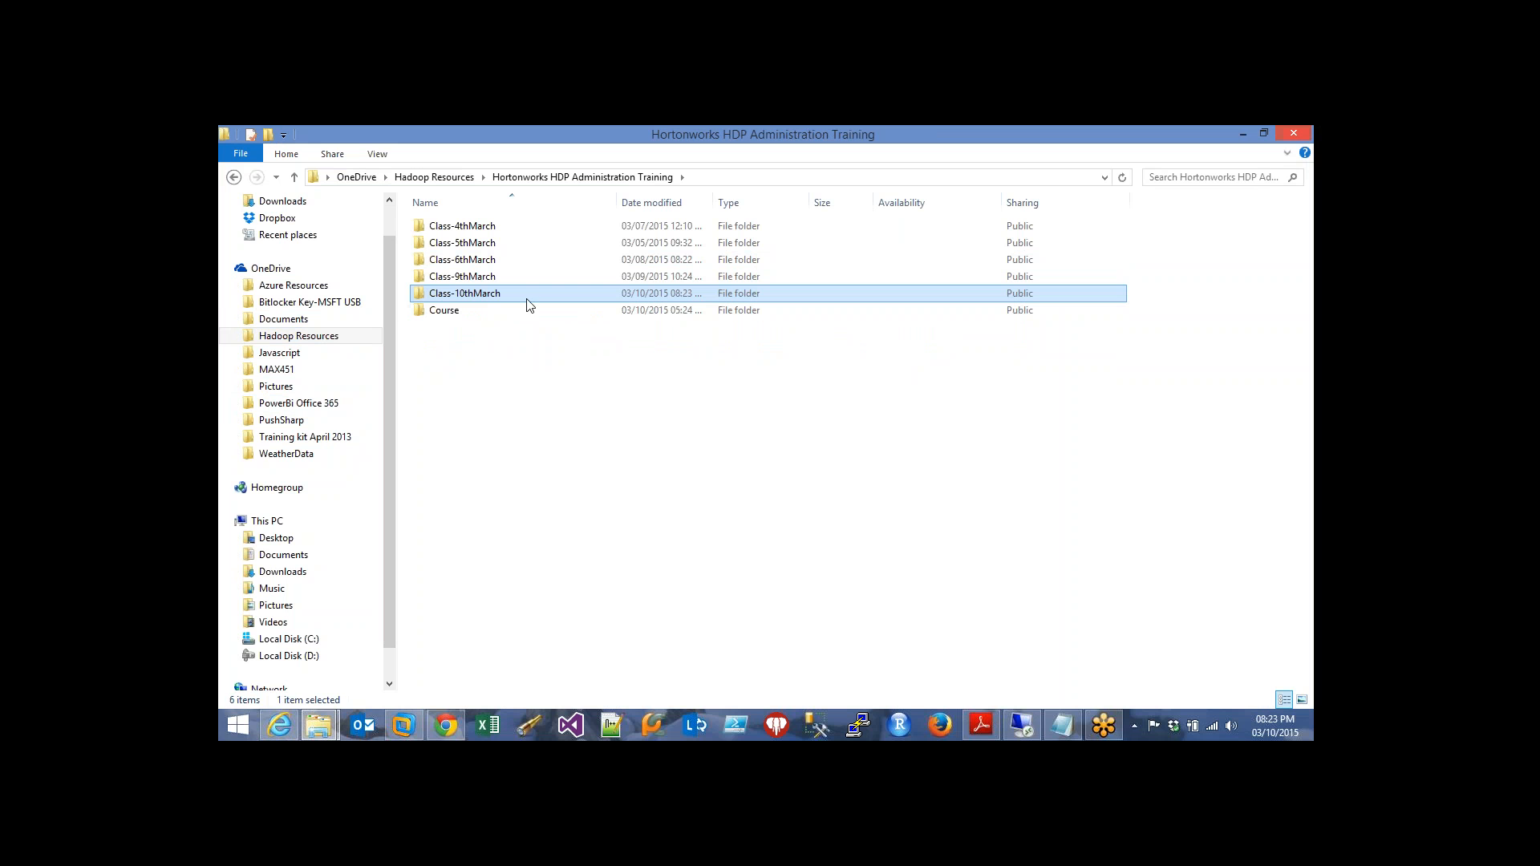
key(Return)
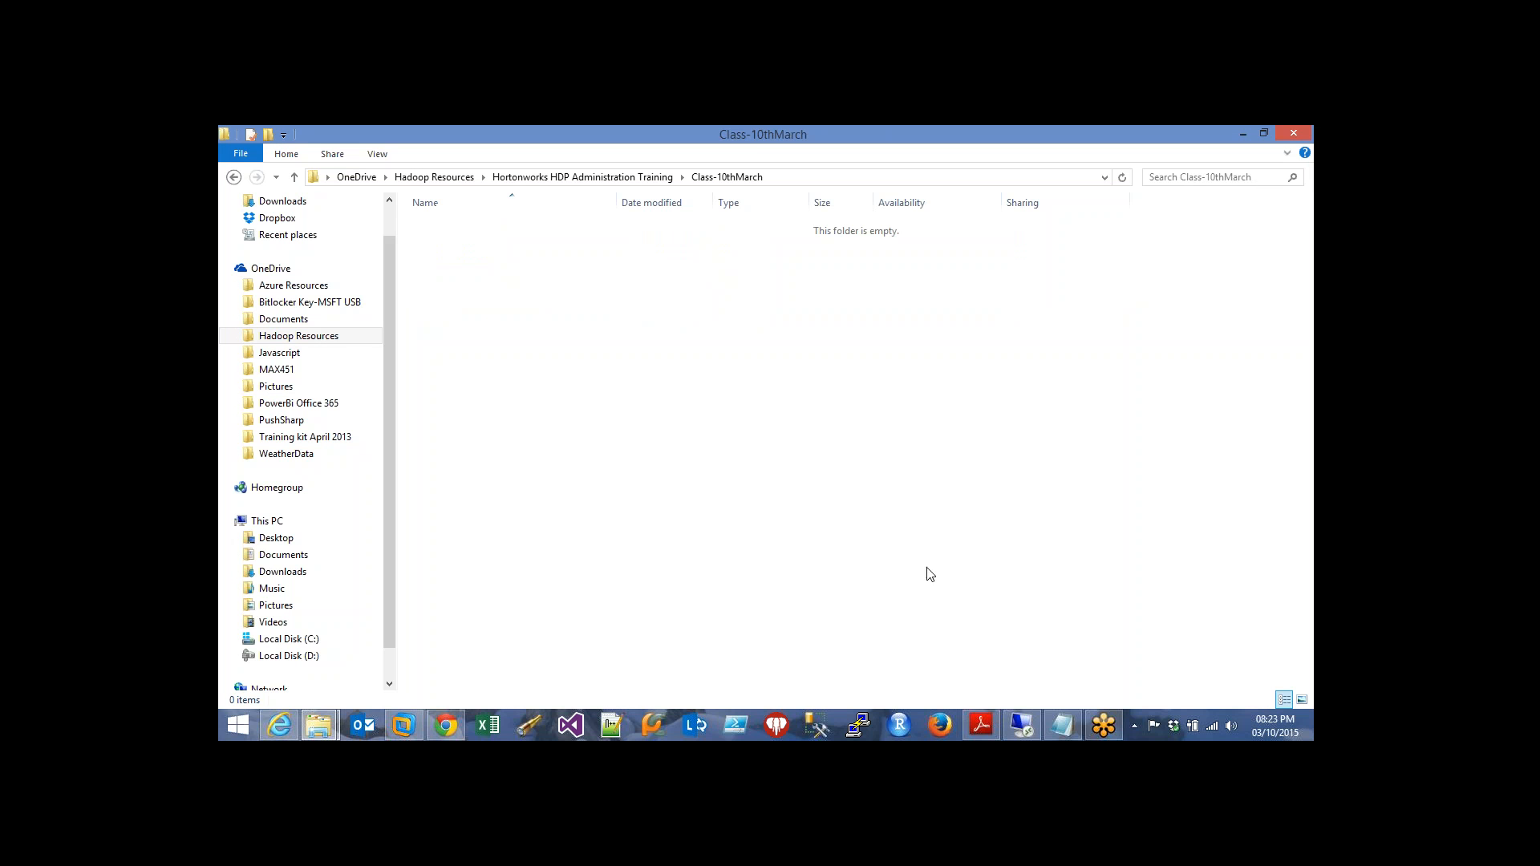
Copy the Ambari-HDP2.2 PDF from the Training\Apache Ambari folder
click(437, 178)
click(479, 294)
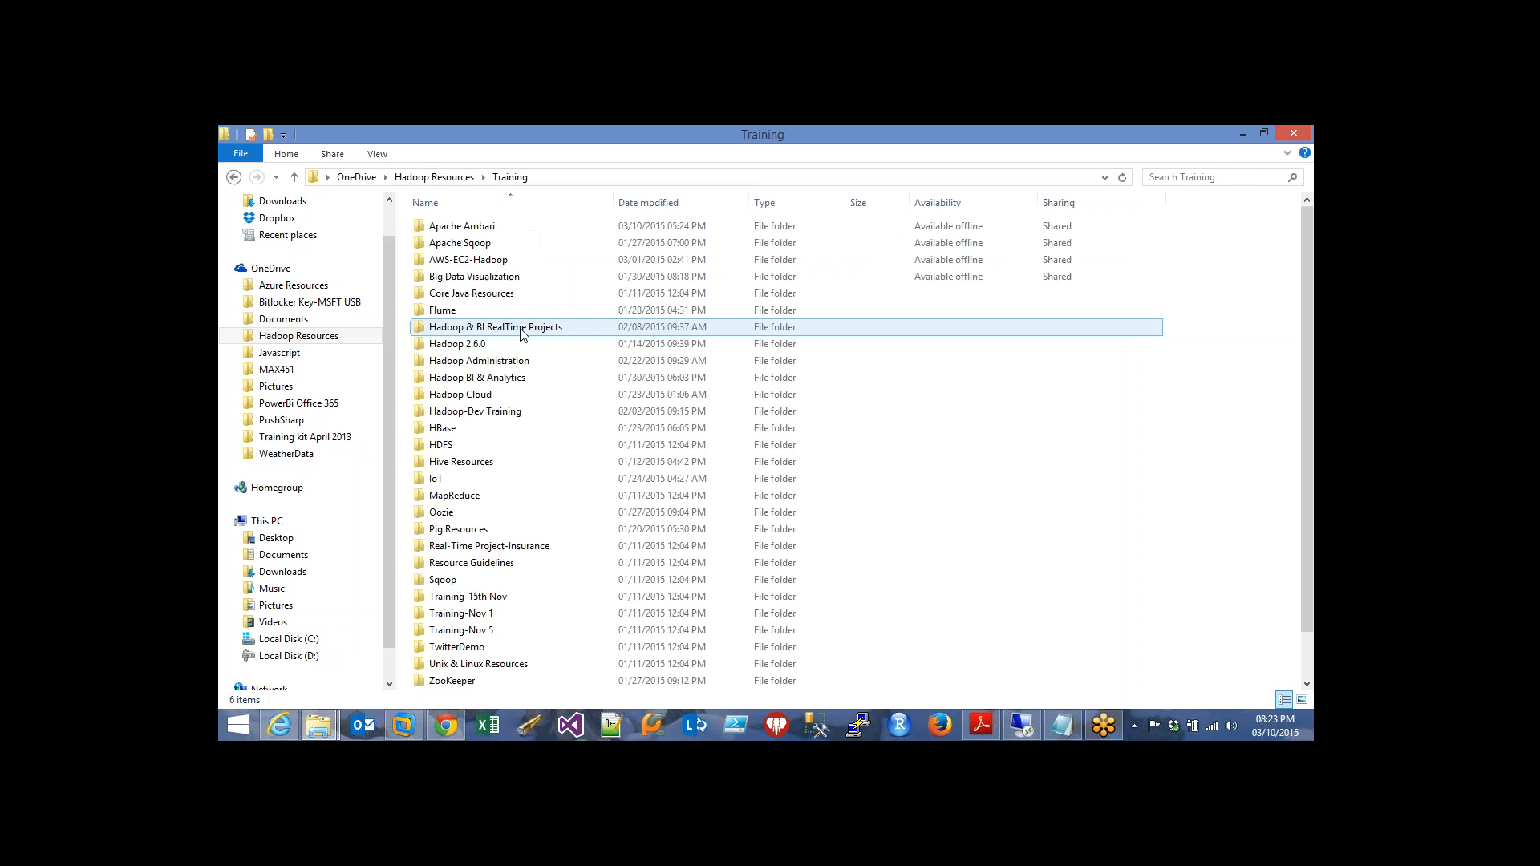
click(507, 220)
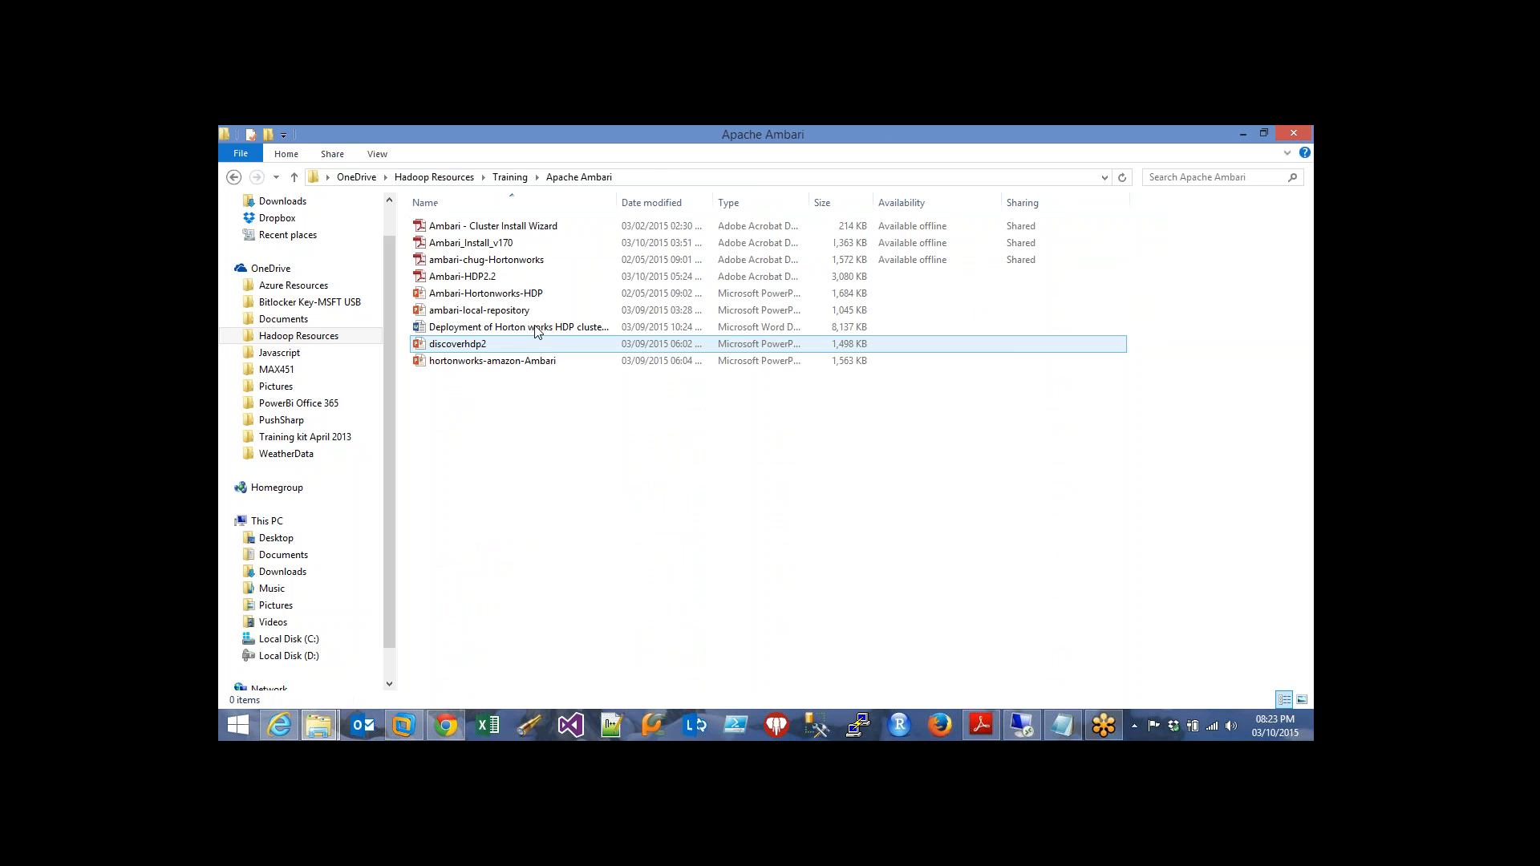
click(481, 277)
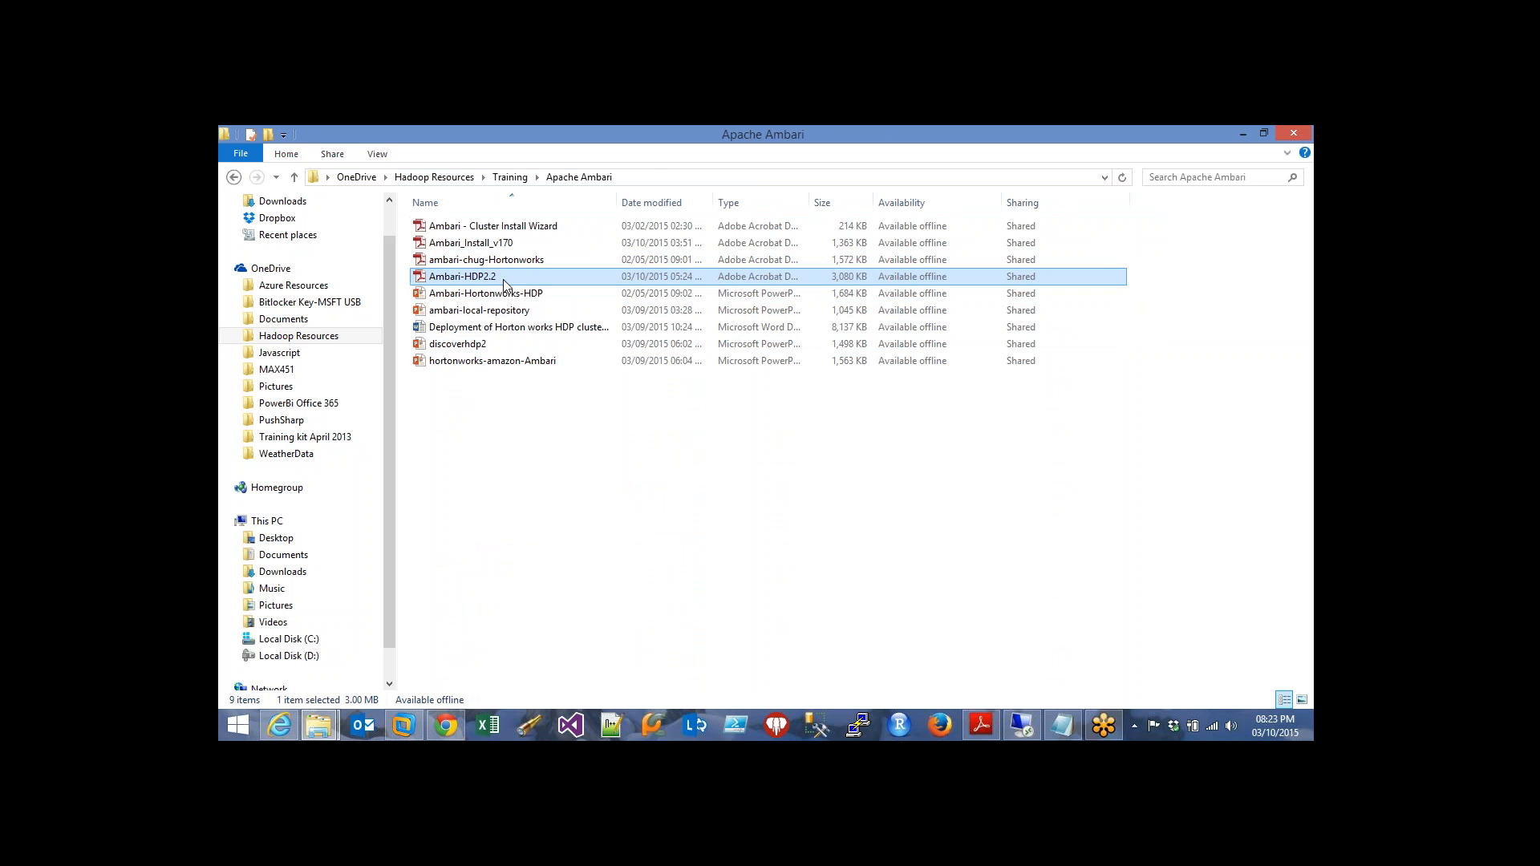
right_click(501, 278)
click(542, 554)
Paste the PDF into Hortonworks HDP Administration Training\Class-10thMarch and dismiss the online-only upload error
click(434, 176)
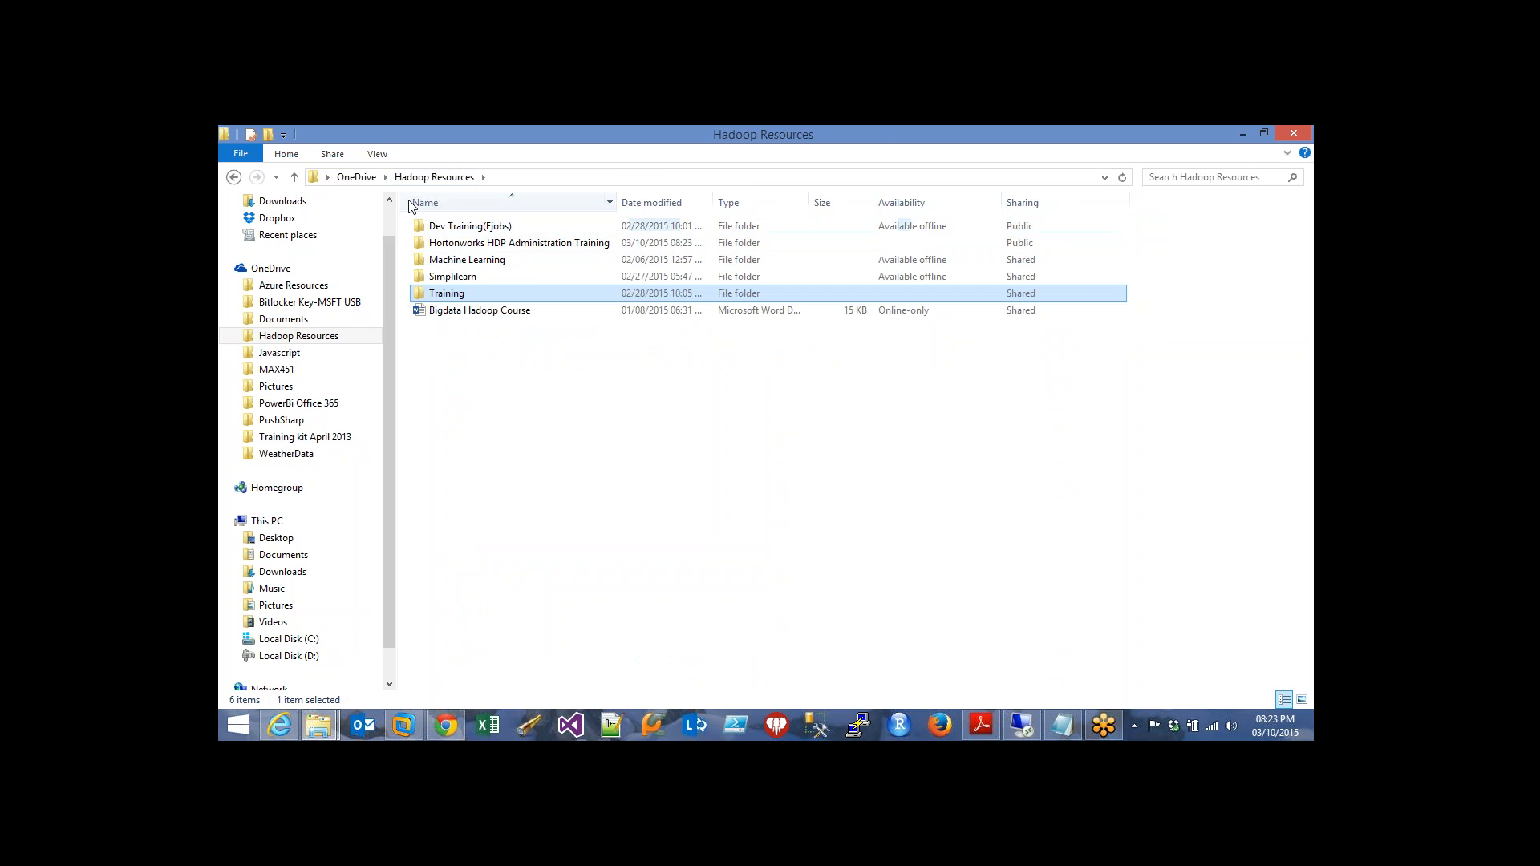
double_click(483, 243)
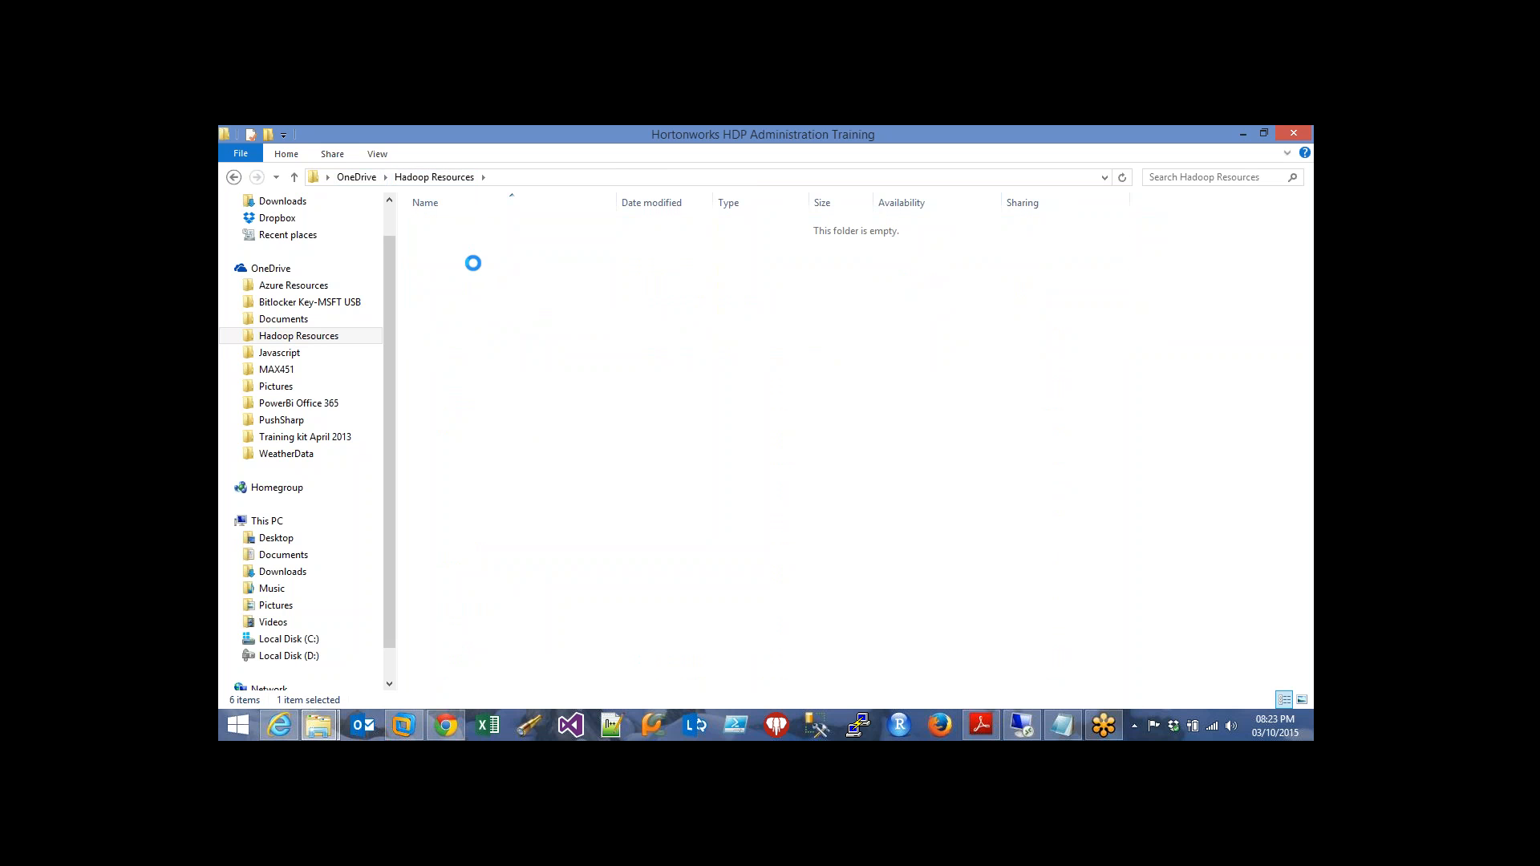
double_click(473, 294)
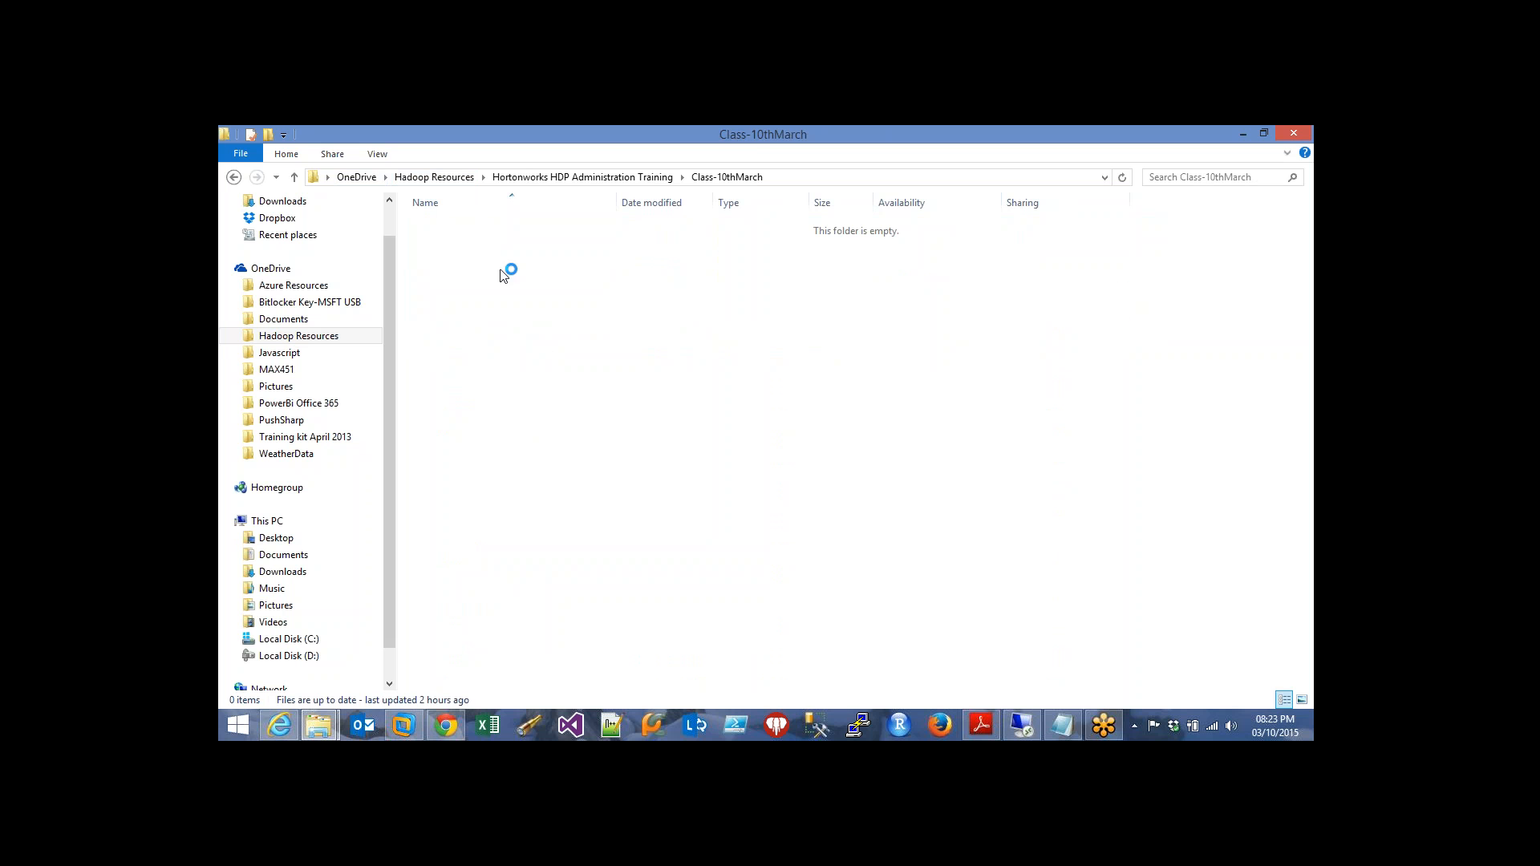
right_click(502, 273)
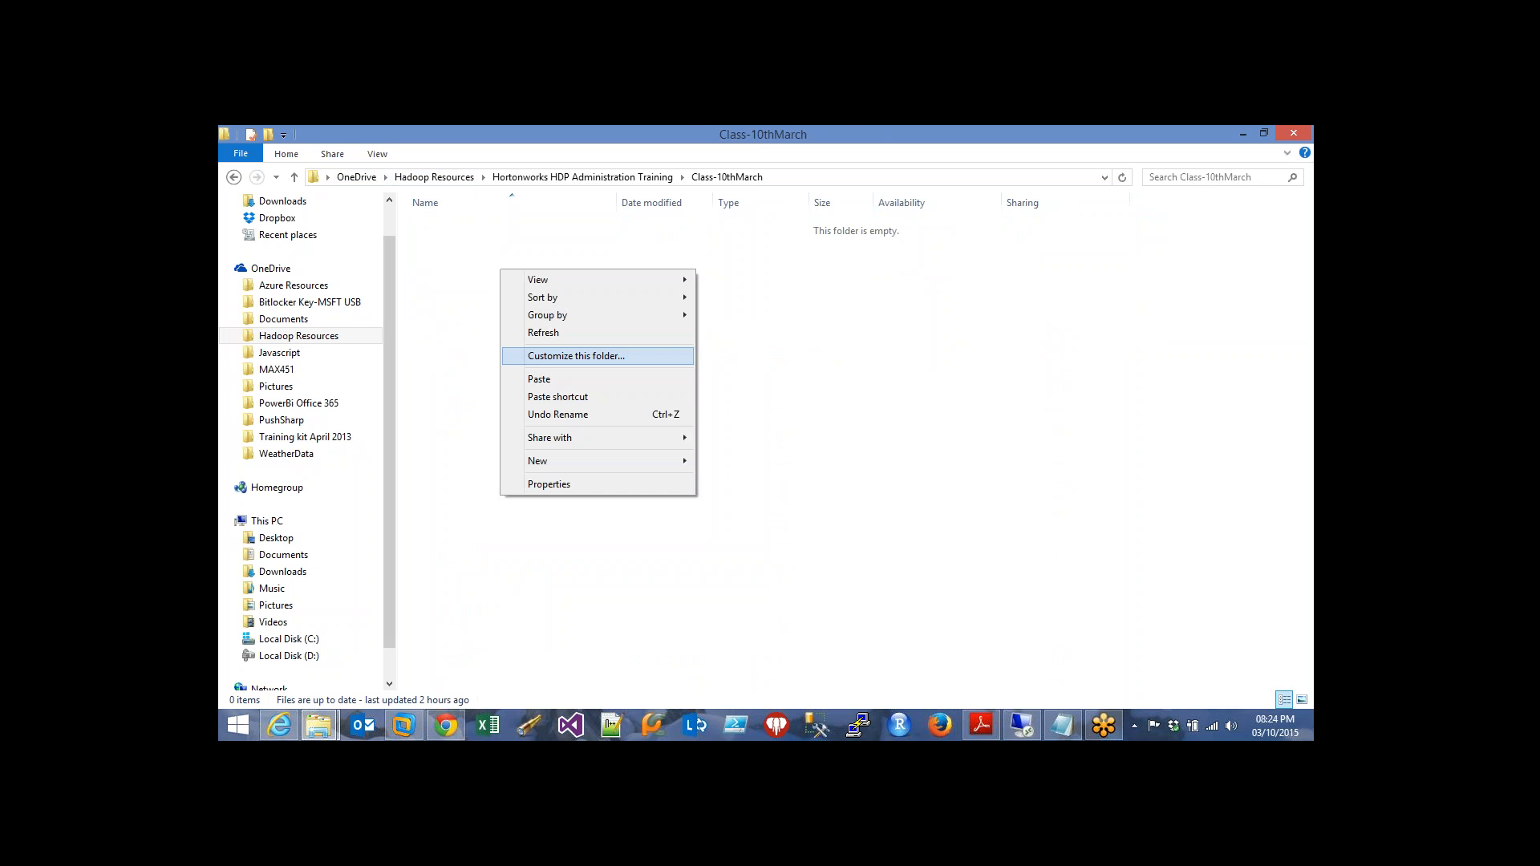
click(553, 381)
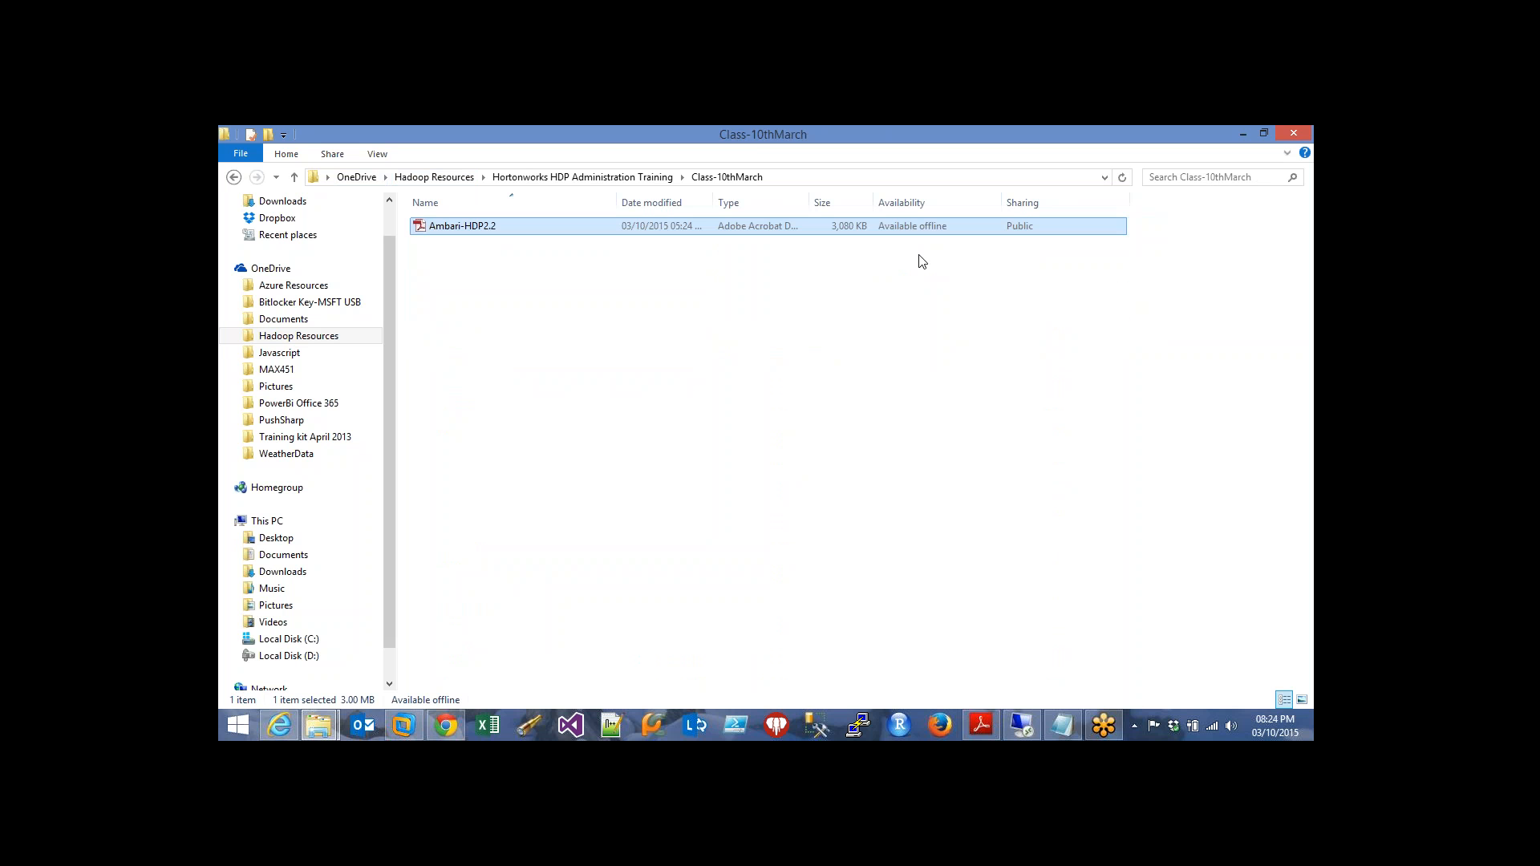
right_click(927, 227)
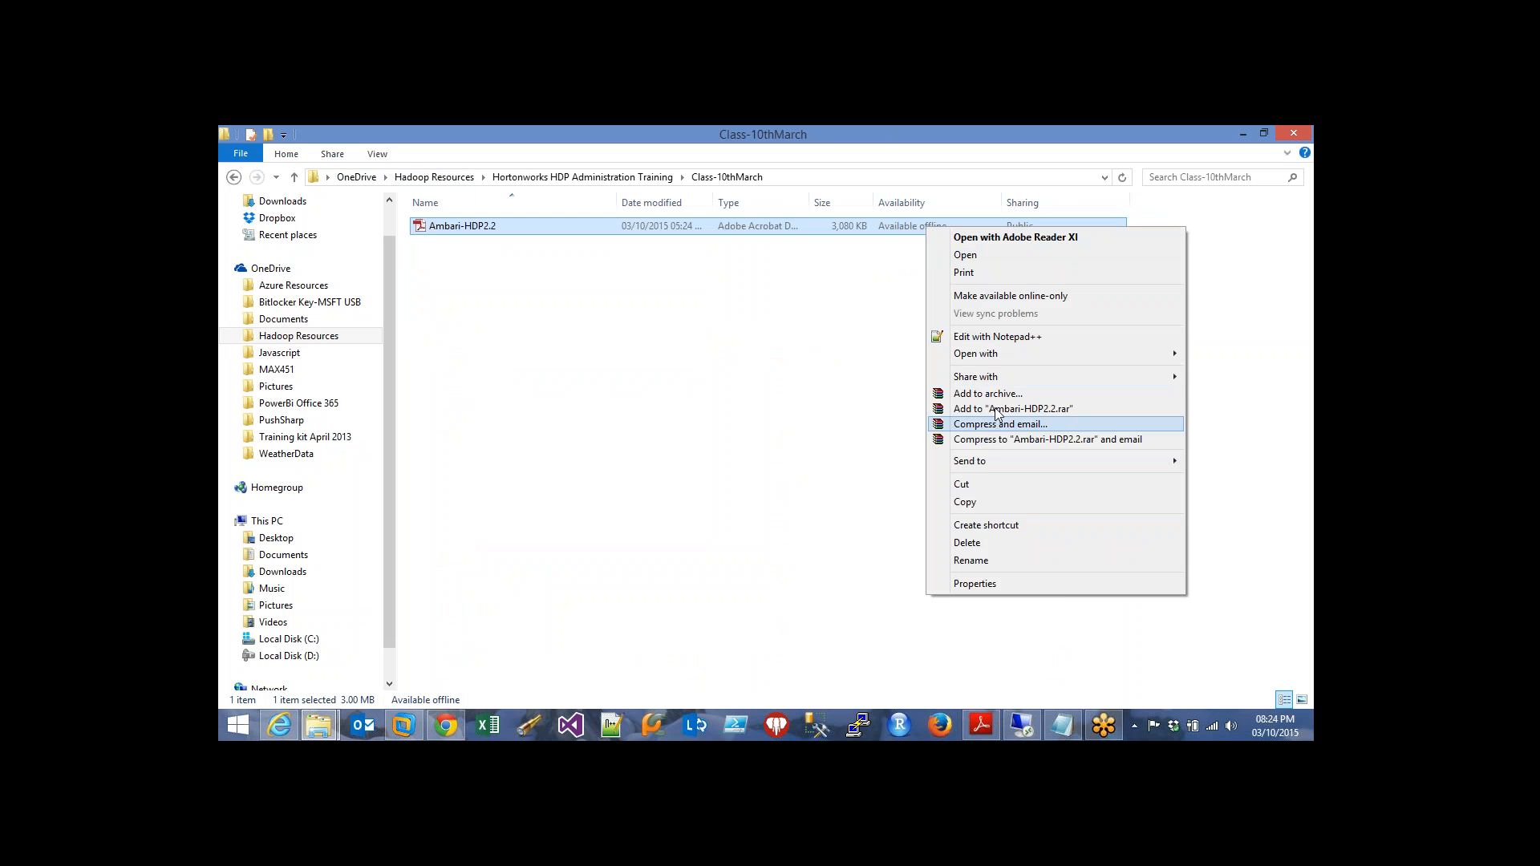
click(1011, 296)
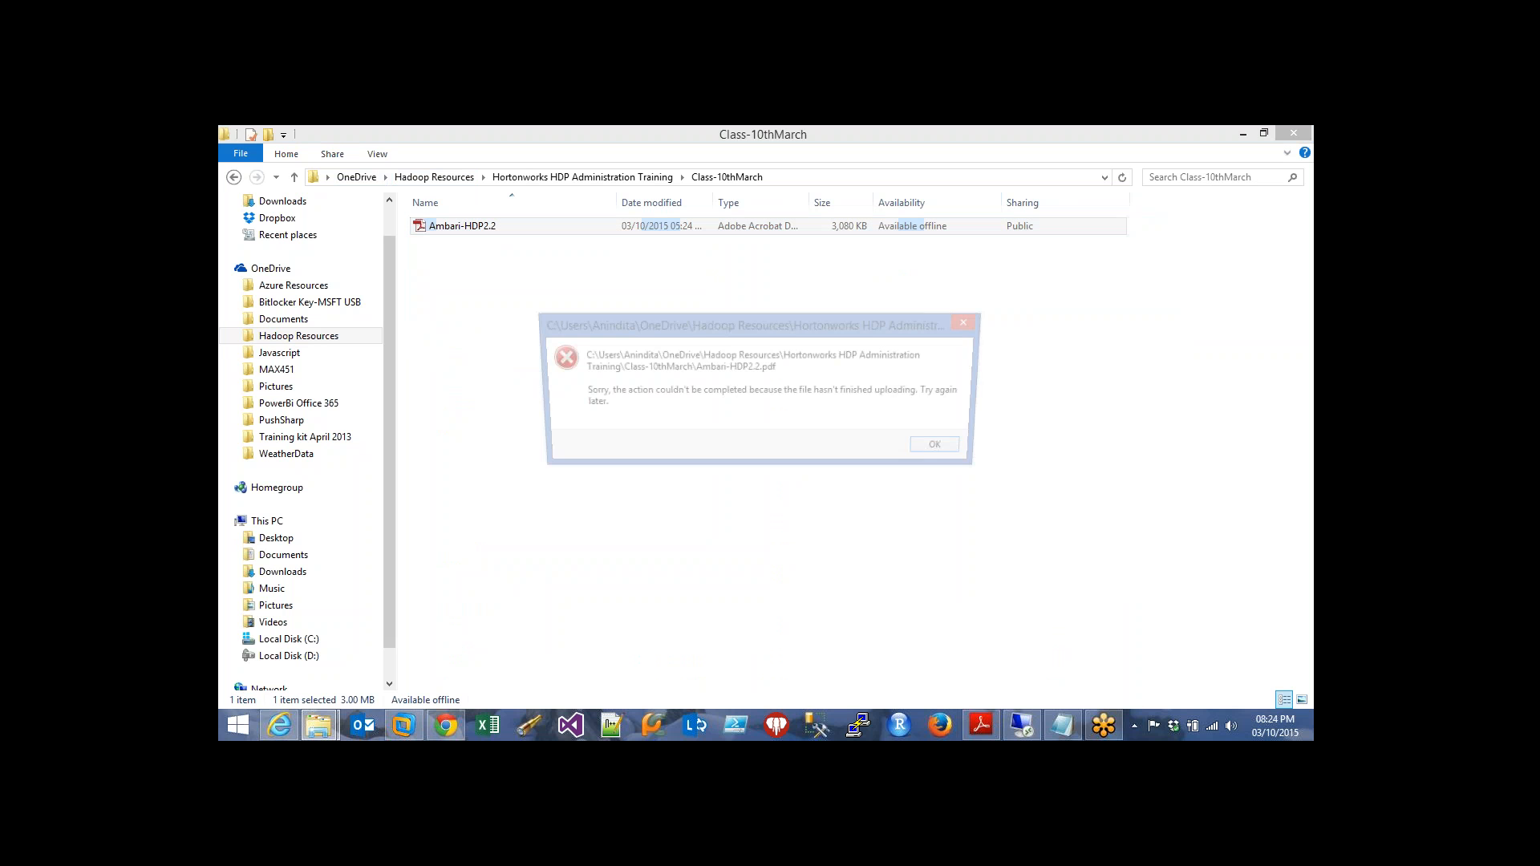
click(943, 450)
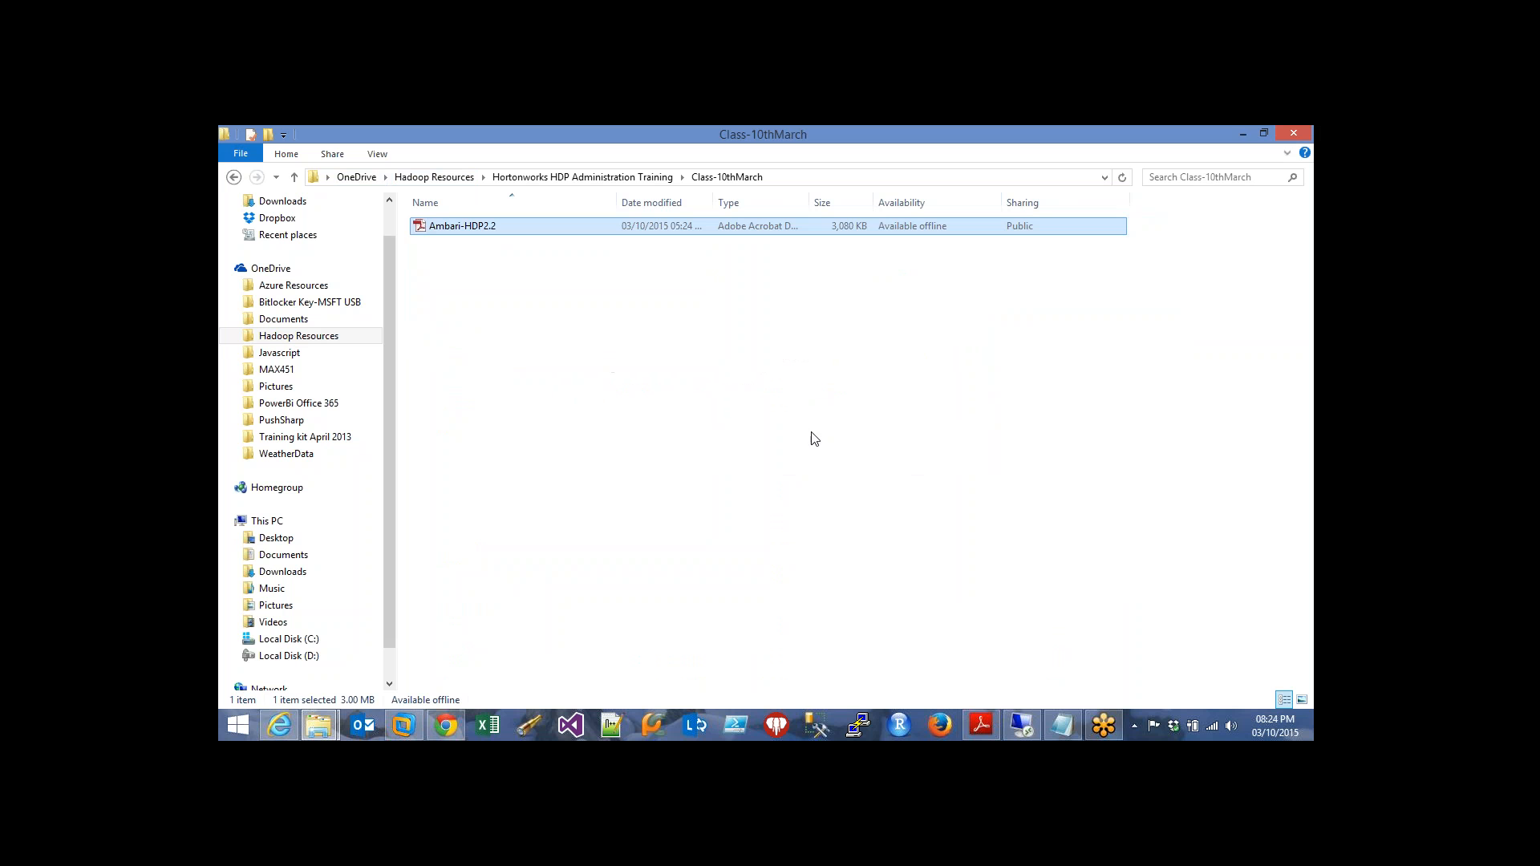
click(796, 406)
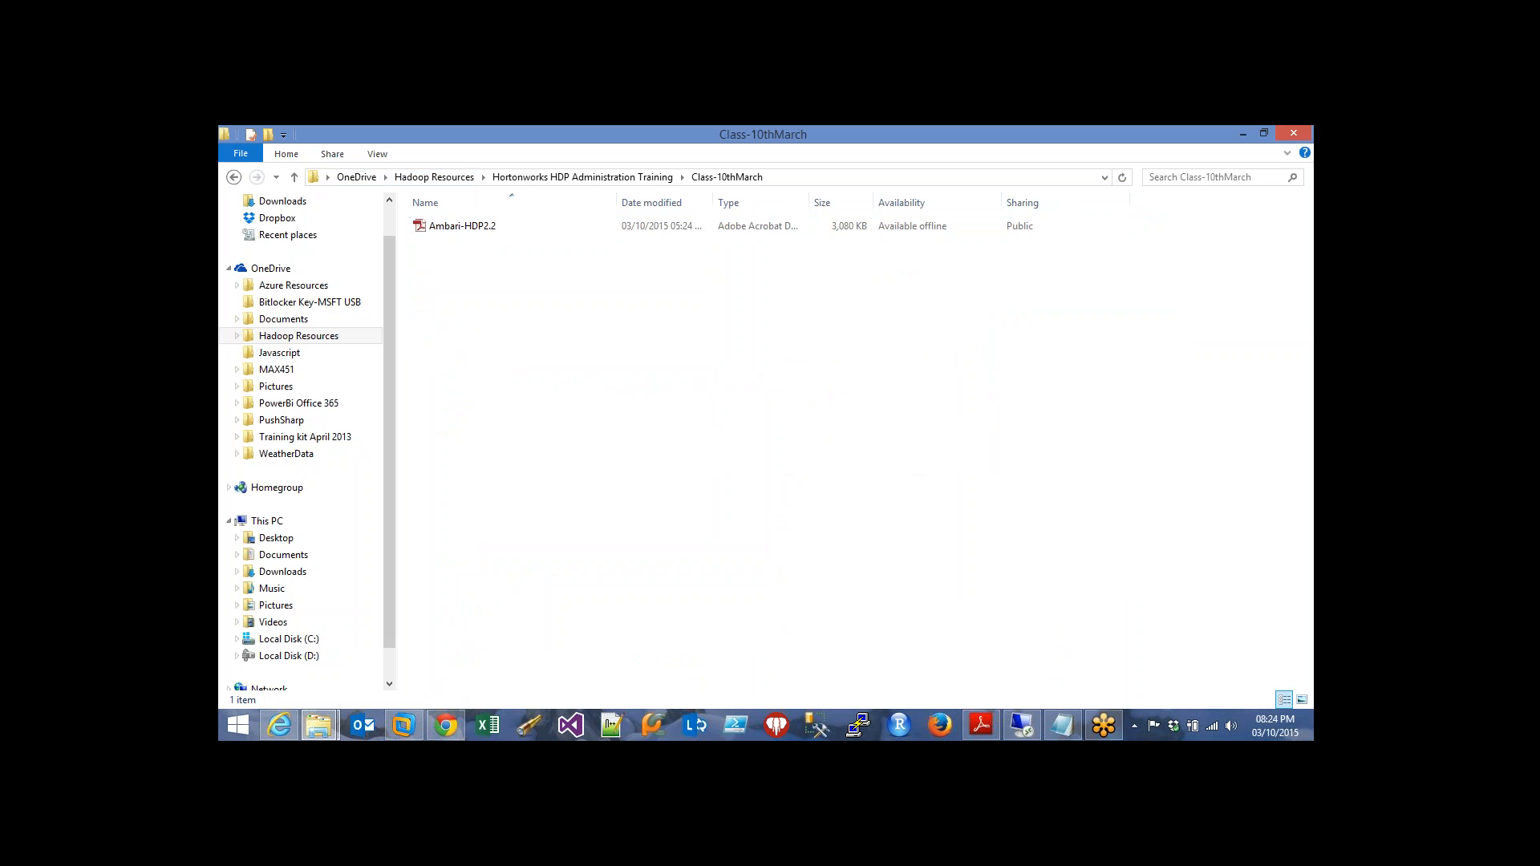
Minimize File Explorer to see Ambari's background operations, with the YARN restart at 54%
click(1236, 137)
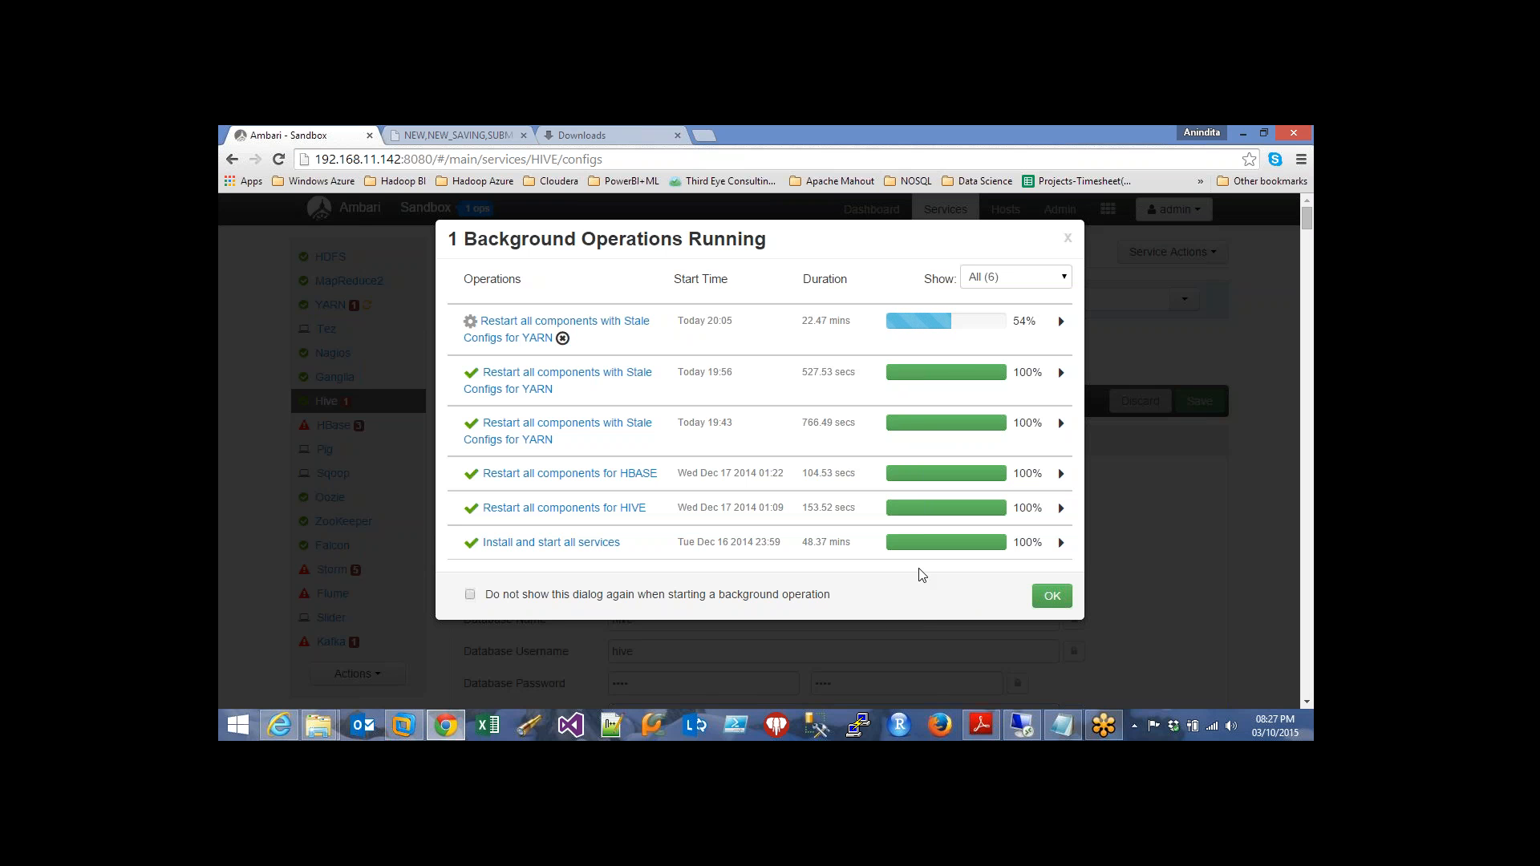
Bring the remote Install, Start and Test progress into view, now 12% overall installing HCat Client
click(1021, 732)
click(766, 240)
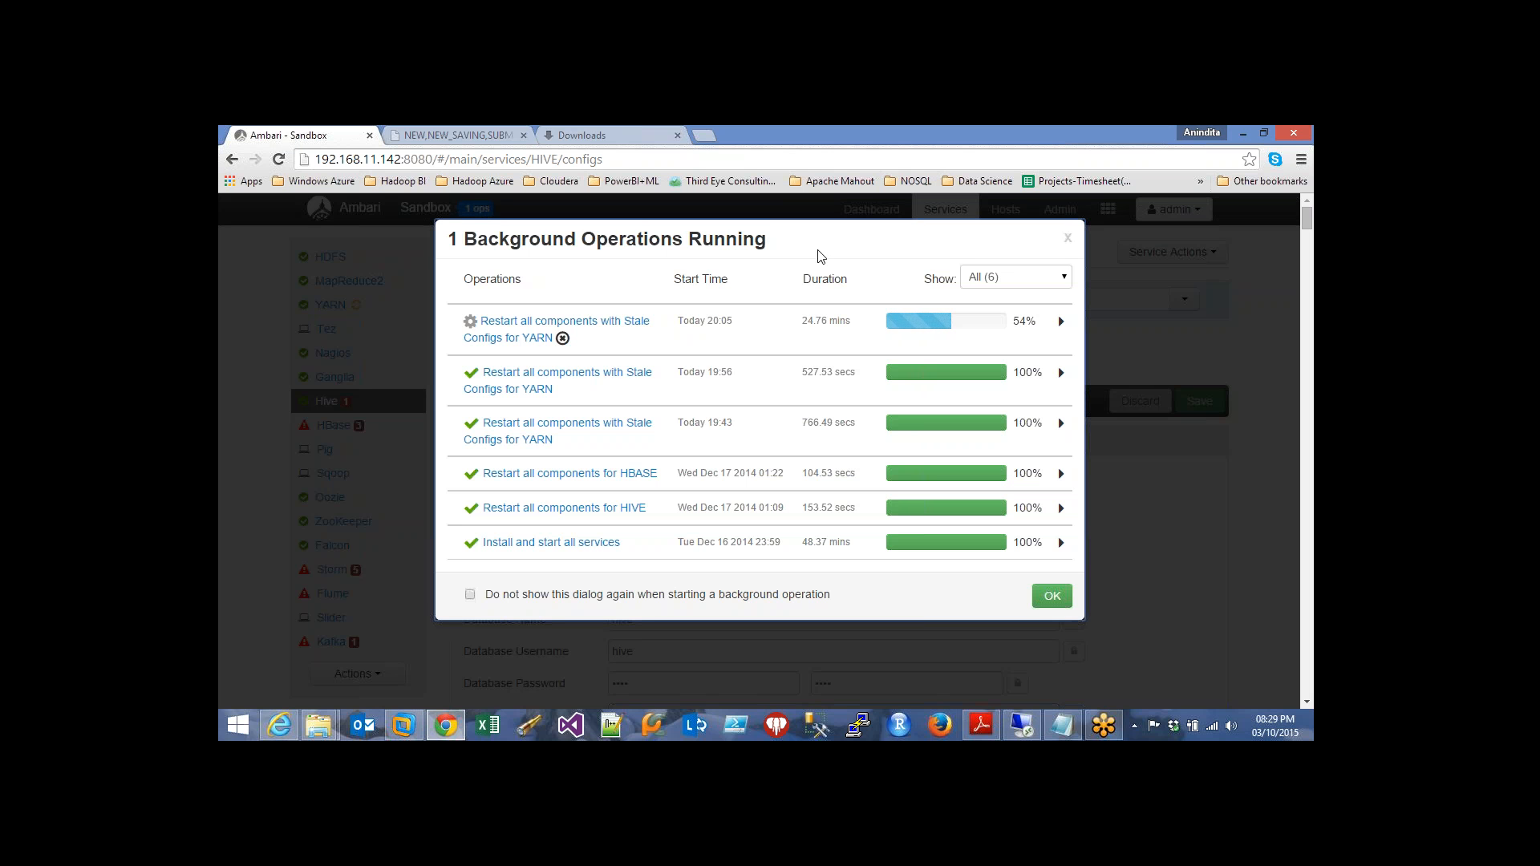
click(1023, 725)
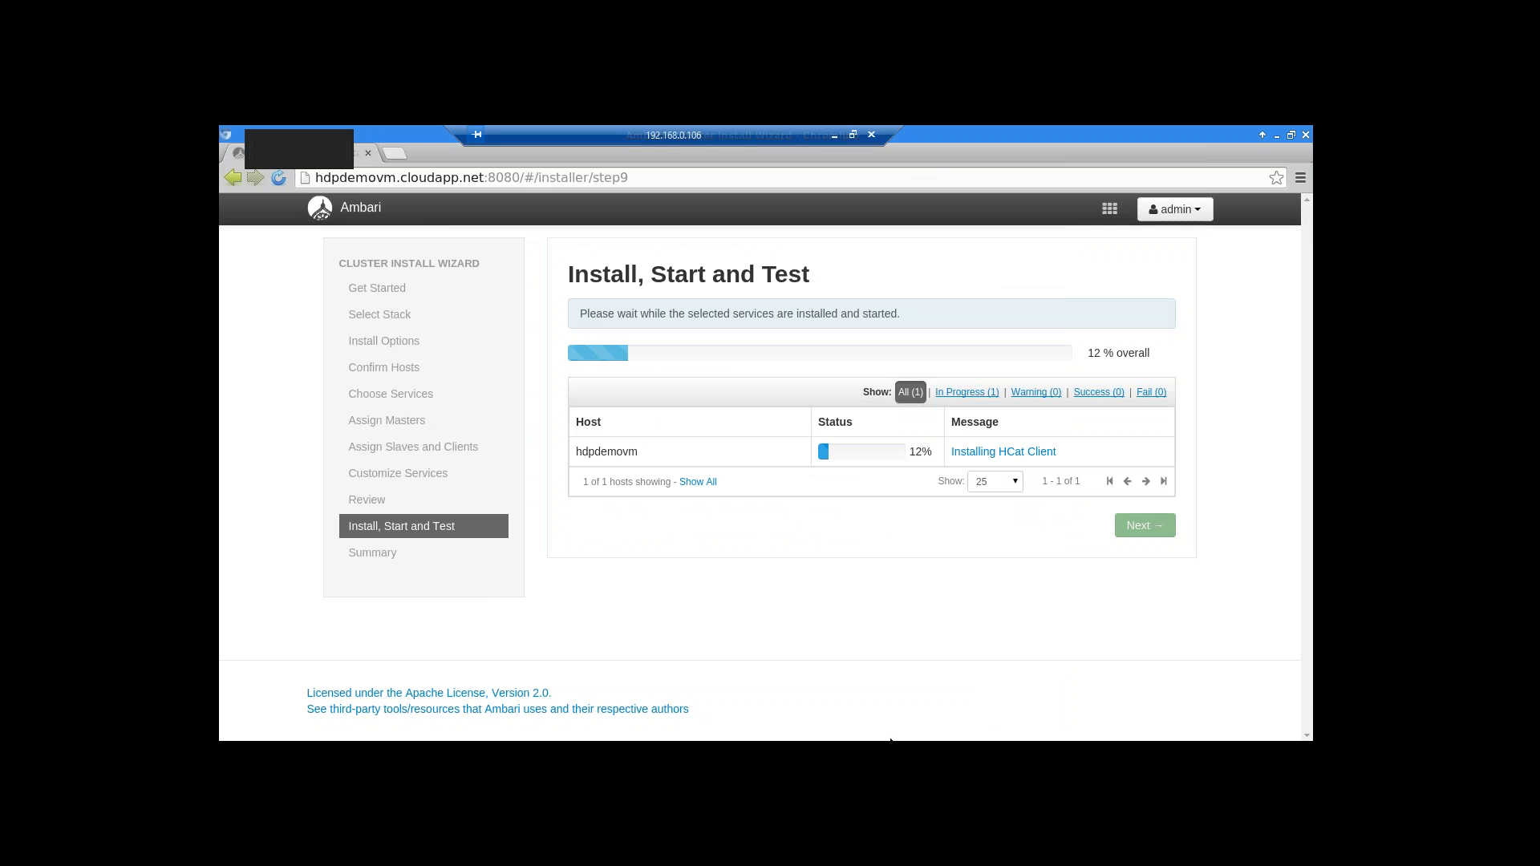
Move the remote session aside to show the Sandbox's background operations, YARN restart still at 54%
drag(793, 133, 758, 131)
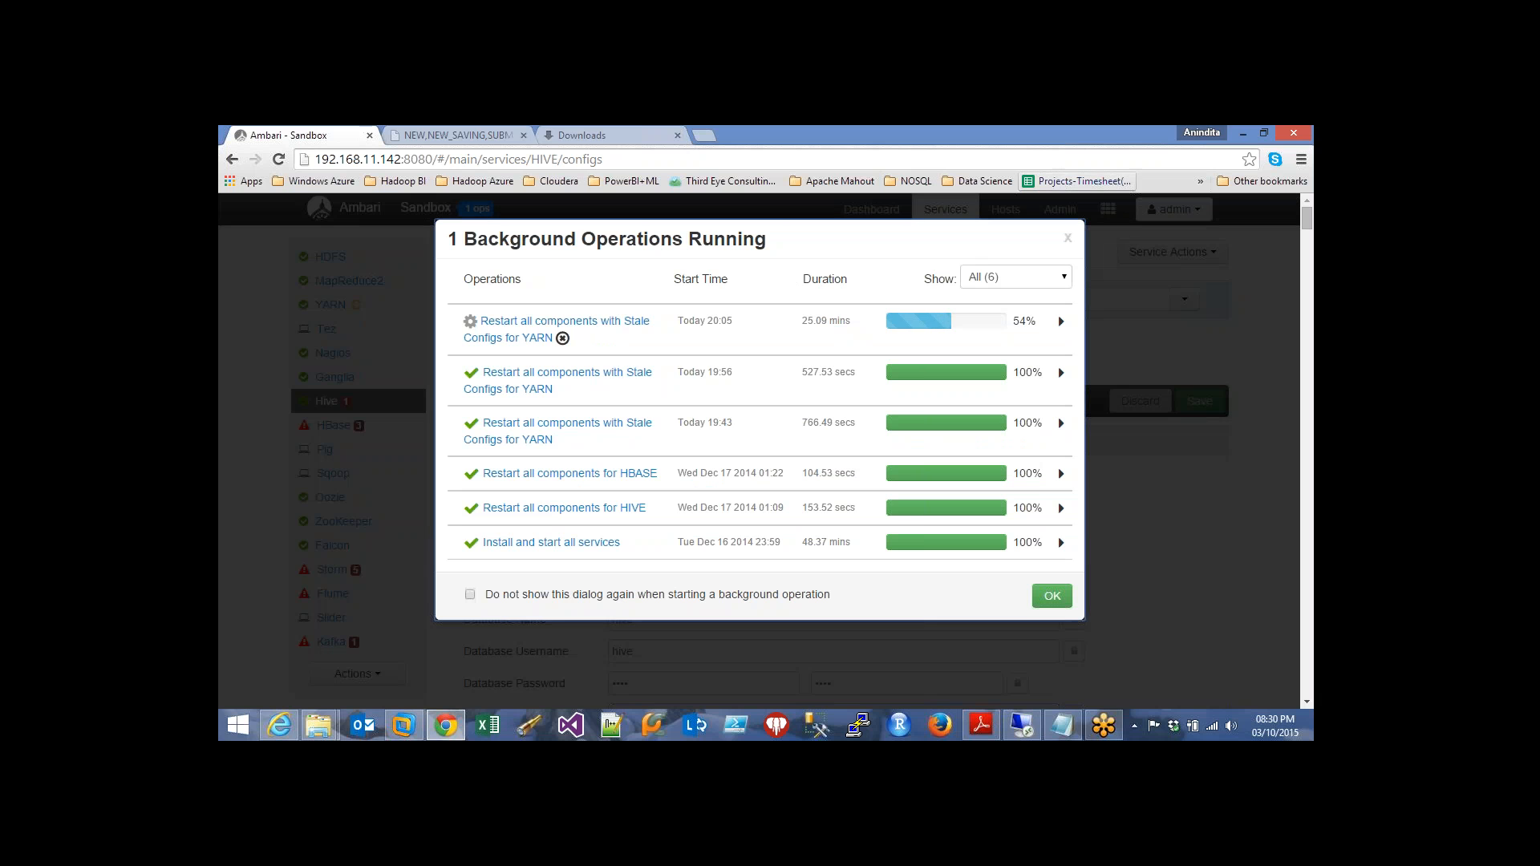